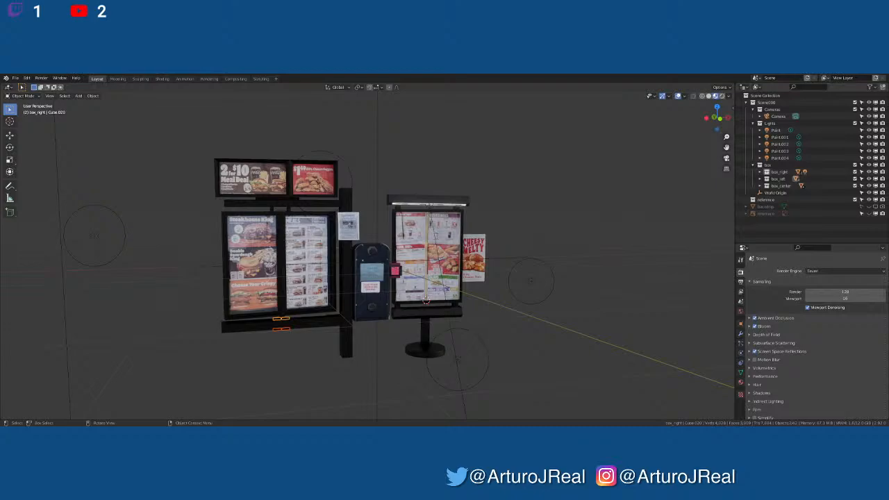
{"action": "middle_click_drag", "start_coordinate": [389, 364], "coordinate": [416, 384]}
{"action": "scroll", "coordinate": [399, 365], "scroll_direction": "up", "scroll_amount": 4}
{"action": "scroll", "coordinate": [410, 367], "scroll_direction": "down", "scroll_amount": 5}
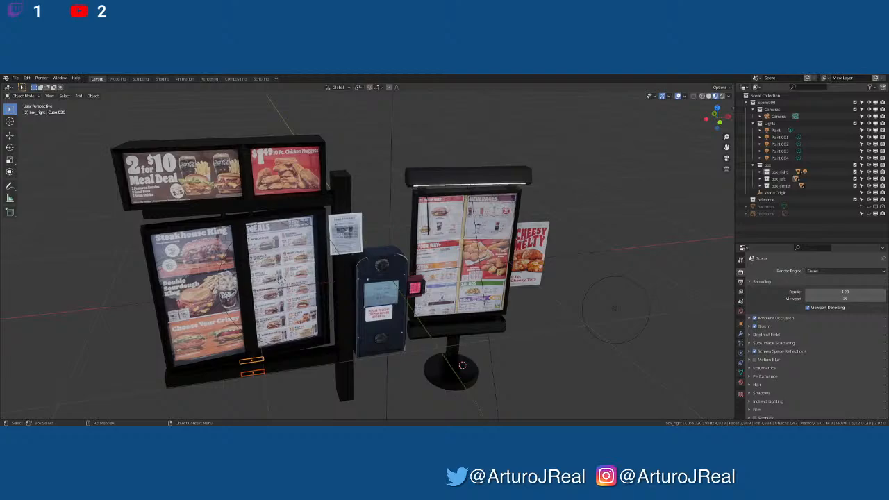
{"action": "middle_click_drag", "start_coordinate": [134, 203], "coordinate": [179, 211]}
{"action": "scroll", "coordinate": [125, 192], "scroll_direction": "up", "scroll_amount": 1}
{"action": "scroll", "coordinate": [179, 210], "scroll_direction": "down", "scroll_amount": 3}
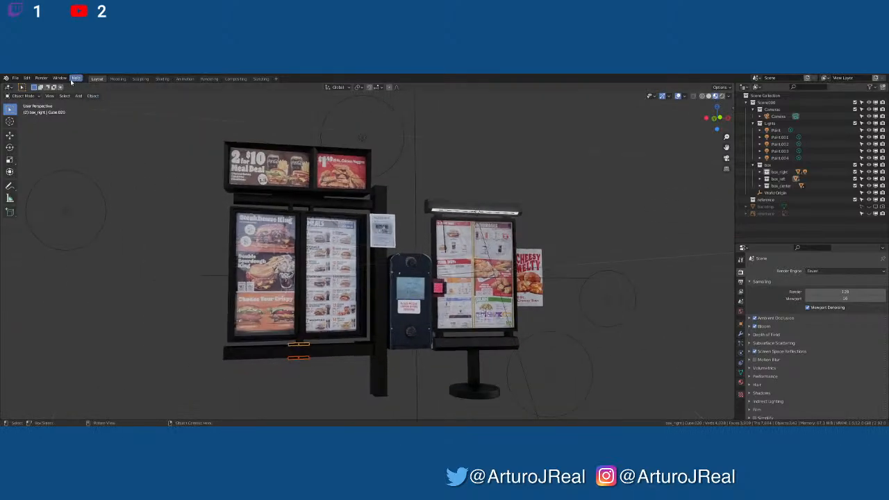
Install the Screencast Keys add-on from the screencast_keys zip file through the preferences
{"action": "left_click", "coordinate": [26, 77]}
{"action": "left_click", "coordinate": [45, 177]}
{"action": "left_click", "coordinate": [26, 78]}
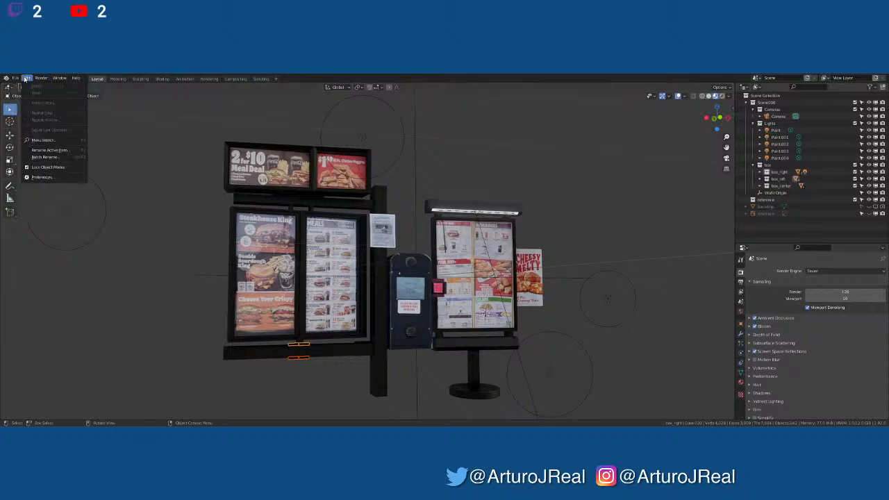
{"action": "left_click", "coordinate": [76, 177]}
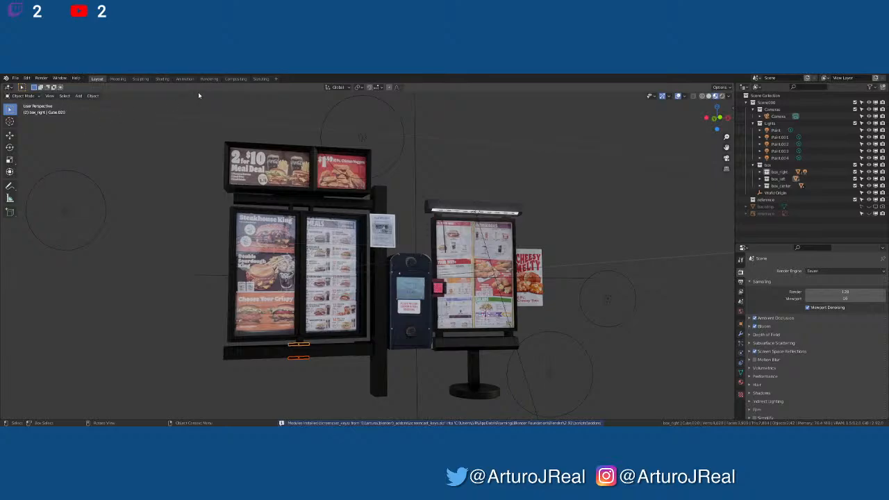
{"action": "middle_click_drag", "start_coordinate": [182, 289], "coordinate": [260, 285]}
{"action": "scroll", "coordinate": [262, 287], "scroll_direction": "down", "scroll_amount": 4}
{"action": "key", "text": "F3"}
{"action": "key", "text": "Escape"}
{"action": "key", "text": "shift+a"}
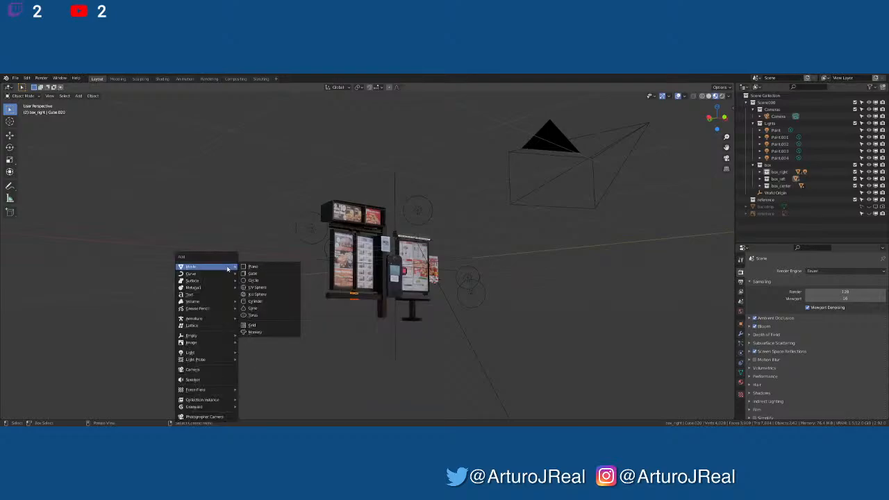
{"action": "middle_click_drag", "start_coordinate": [262, 224], "coordinate": [185, 165]}
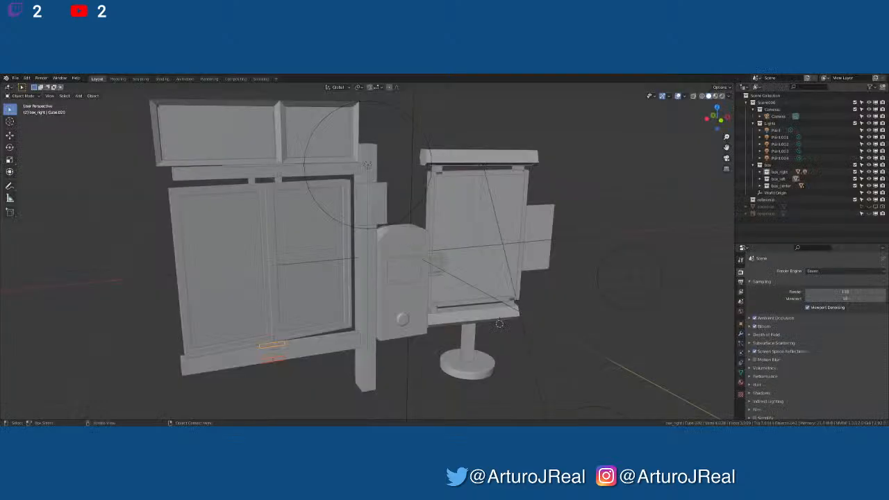
Add a cube in the front view and delete it again
{"action": "middle_click_drag", "start_coordinate": [229, 284], "coordinate": [184, 281]}
{"action": "key", "text": "KP_1"}
{"action": "key", "text": "shift+a"}
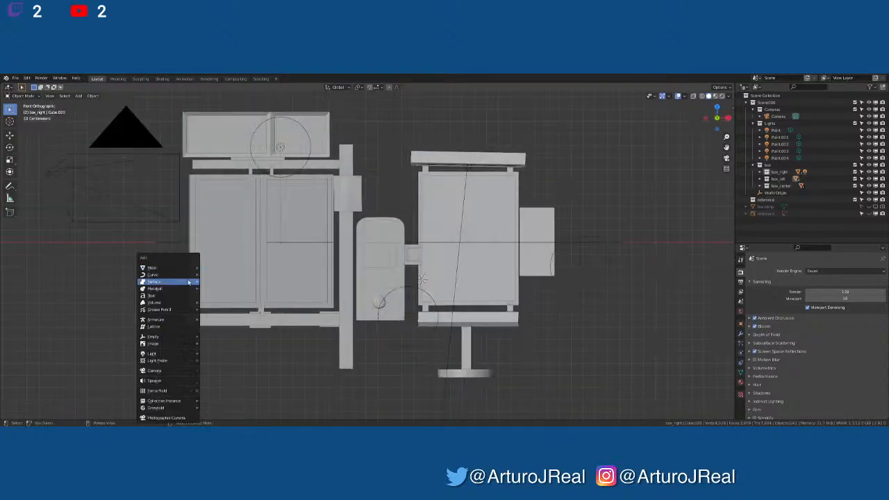
{"action": "mouse_move", "coordinate": [167, 268]}
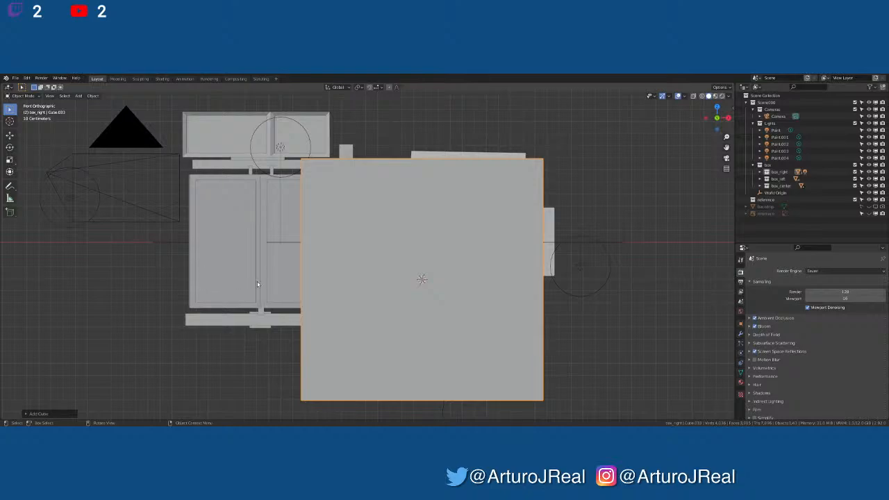
{"action": "key", "text": "x"}
{"action": "left_click", "coordinate": [222, 278]}
Open the preferences to check the Screencast Keys add-on
{"action": "left_click", "coordinate": [26, 78]}
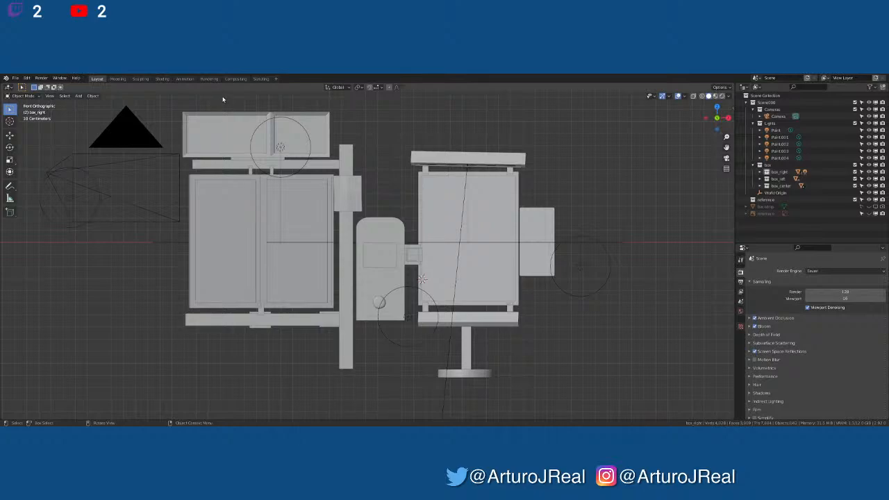
{"action": "key", "text": "shift+a"}
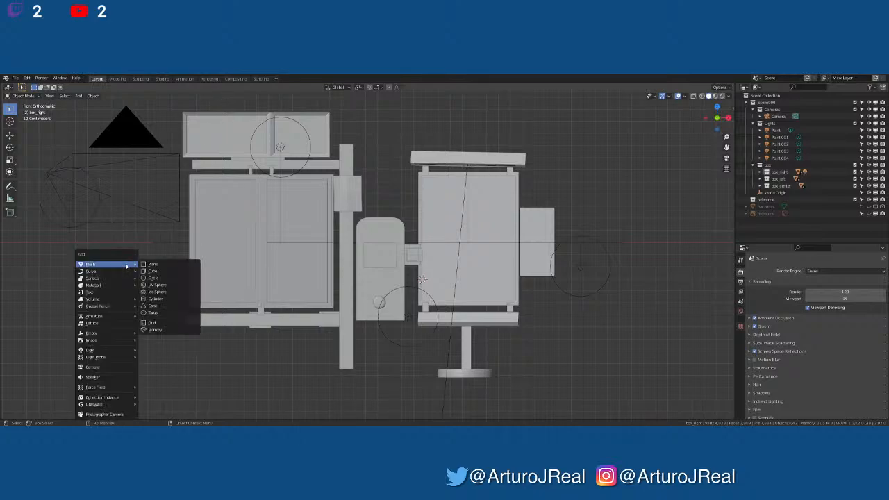
{"action": "key", "text": "Escape"}
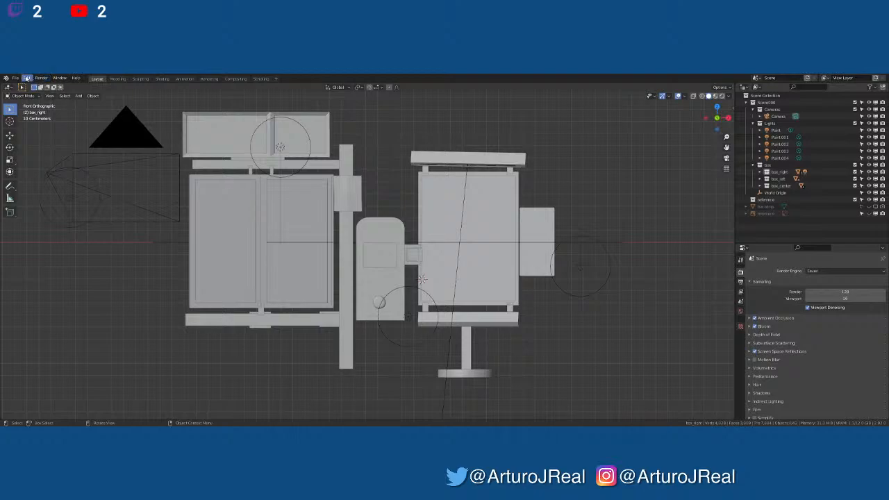
{"action": "left_click", "coordinate": [16, 78]}
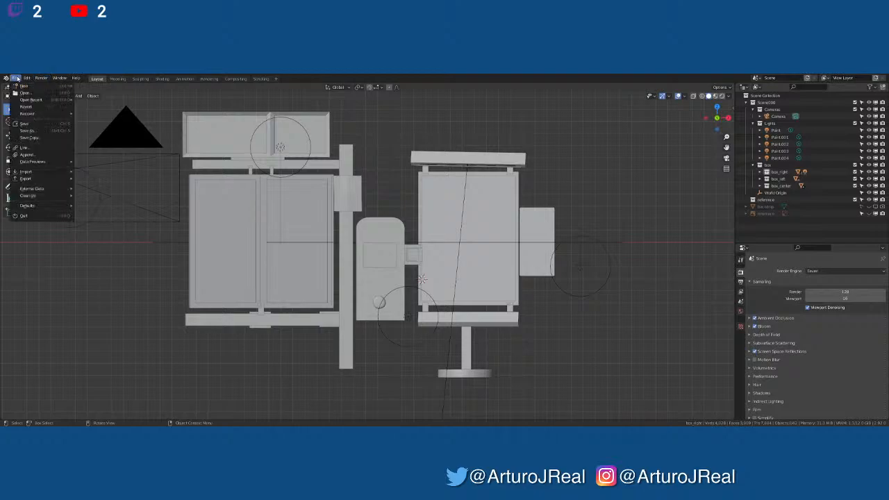
{"action": "mouse_move", "coordinate": [27, 78]}
{"action": "left_click", "coordinate": [68, 179]}
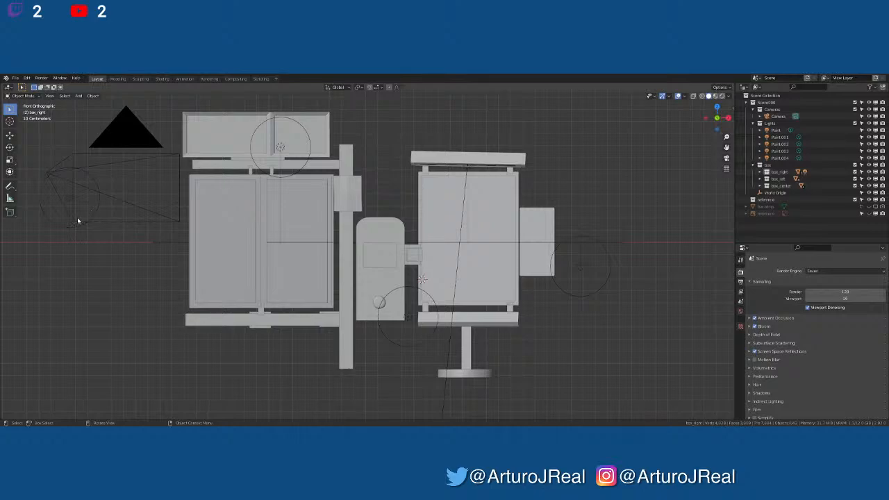
Switch the viewport shading to Material Preview so the menu boards show their textures
{"action": "key", "text": "shift+a"}
{"action": "key", "text": "Escape"}
{"action": "middle_click_drag", "start_coordinate": [135, 298], "coordinate": [135, 302]}
{"action": "scroll", "coordinate": [135, 302], "scroll_direction": "down", "scroll_amount": 3}
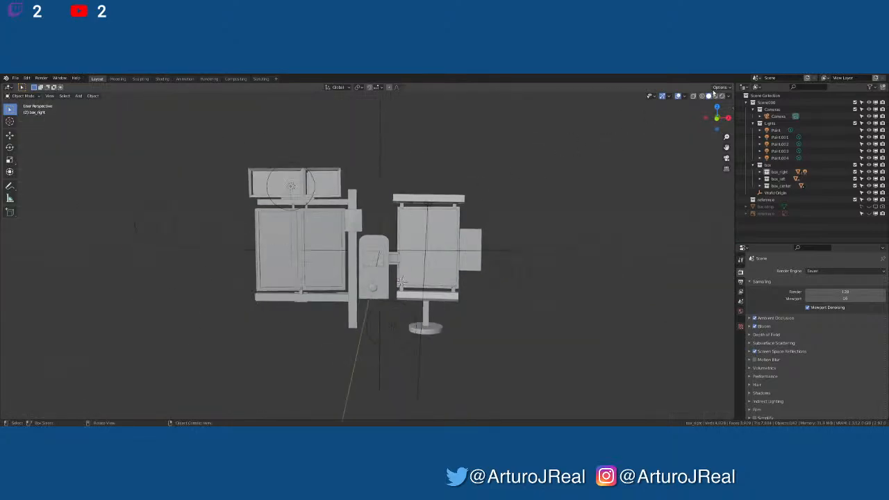
{"action": "left_click", "coordinate": [715, 96]}
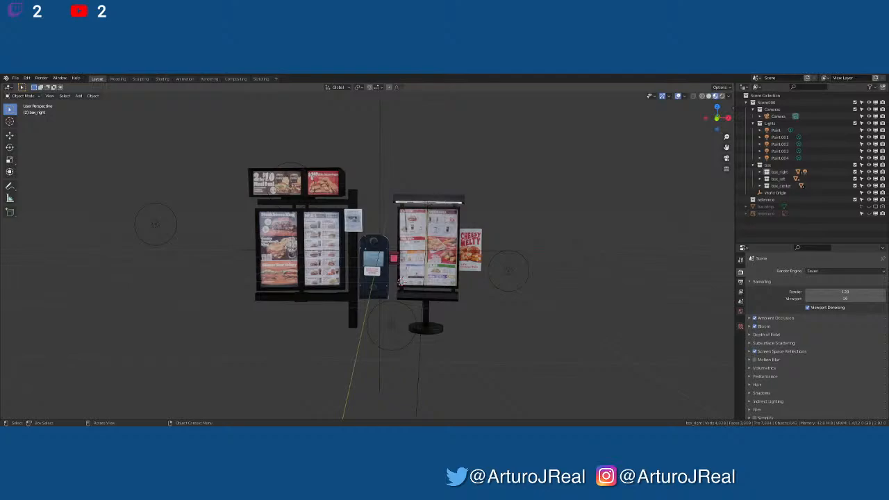
Open the Screencast Keys settings and set the overlay's origin in the 3D viewport region
{"action": "key", "text": "n"}
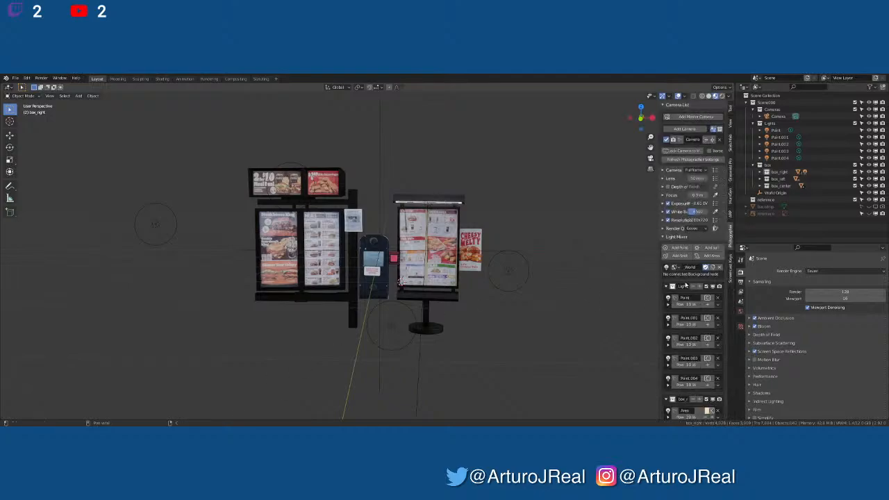
{"action": "left_click", "coordinate": [731, 270]}
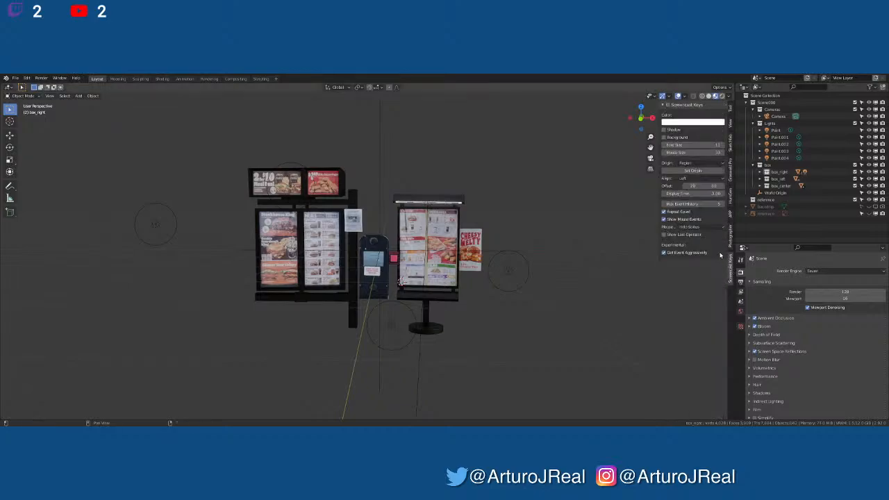
{"action": "left_click", "coordinate": [691, 172]}
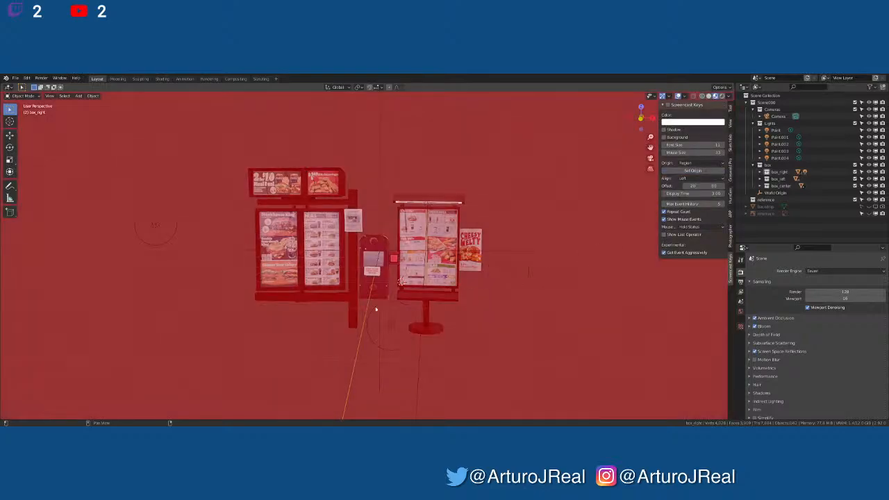
{"action": "left_click", "coordinate": [96, 387]}
{"action": "middle_click_drag", "start_coordinate": [160, 339], "coordinate": [222, 331]}
{"action": "scroll", "coordinate": [222, 332], "scroll_direction": "down", "scroll_amount": 2}
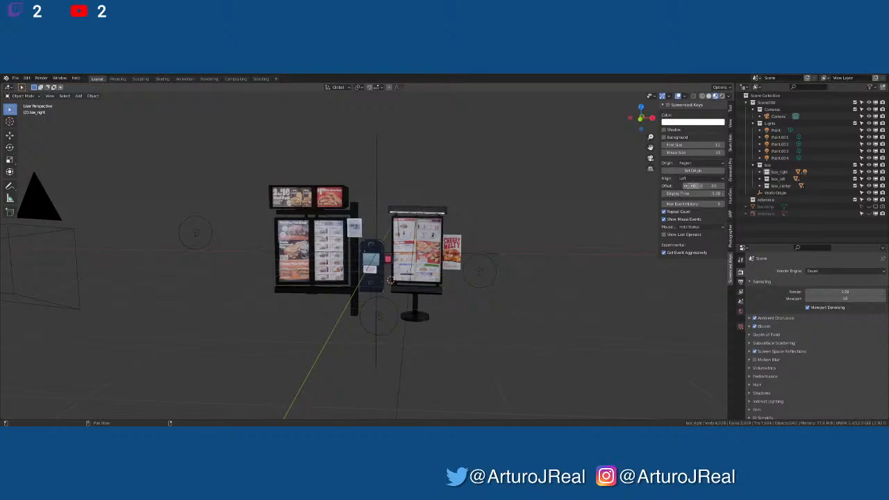
Enable Show Last Operator, Shadow and Background in the Screencast Keys settings
{"action": "left_click", "coordinate": [692, 235]}
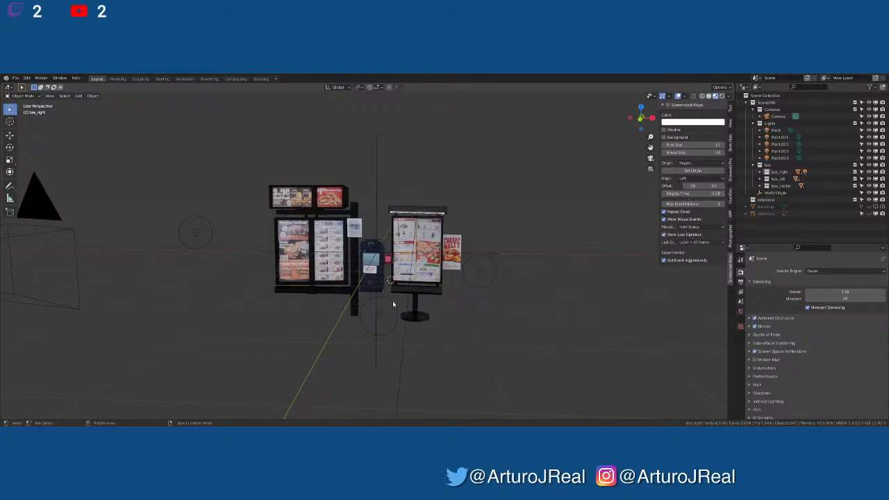
{"action": "middle_click_drag", "start_coordinate": [394, 304], "coordinate": [305, 303]}
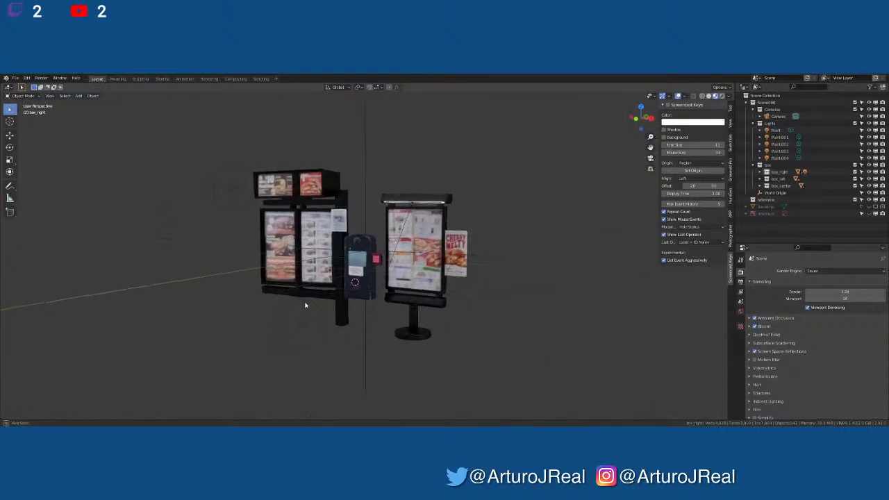
{"action": "right_click", "coordinate": [225, 326]}
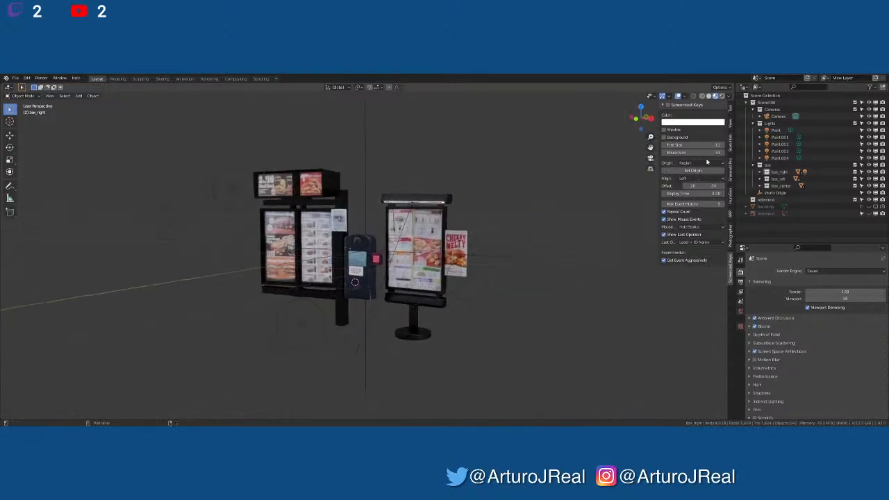
{"action": "left_click", "coordinate": [679, 131]}
{"action": "left_click", "coordinate": [679, 131]}
{"action": "left_click", "coordinate": [679, 138]}
{"action": "left_click", "coordinate": [675, 132]}
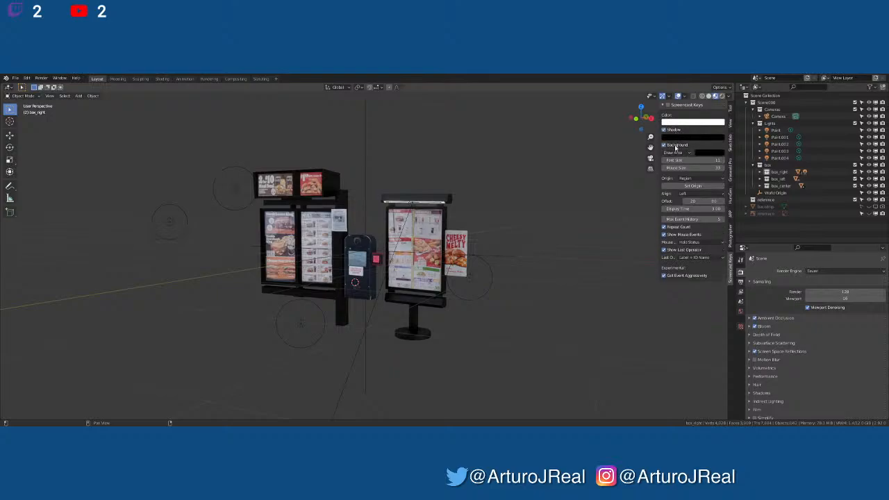
Turn on the Screencast Keys overlay, try it with a shortcut, and disable its background
{"action": "middle_click_drag", "start_coordinate": [611, 194], "coordinate": [623, 184]}
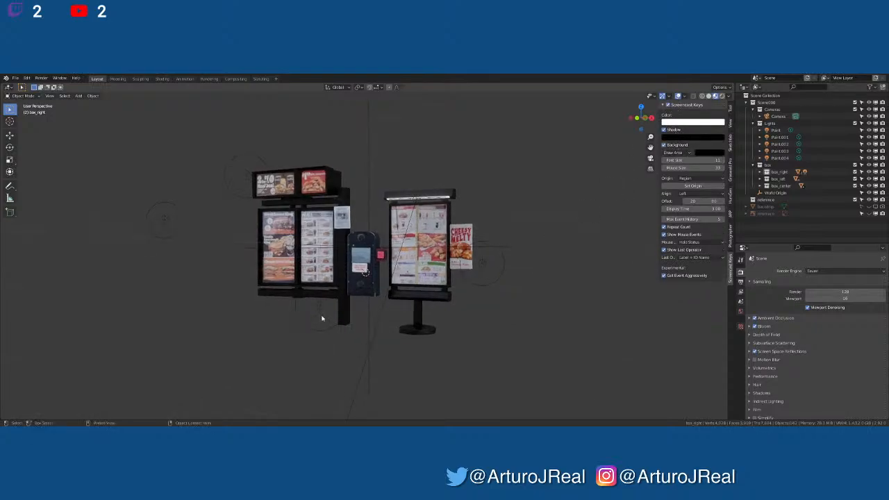
{"action": "middle_click_drag", "start_coordinate": [324, 317], "coordinate": [361, 323]}
{"action": "key", "text": "shift+a"}
{"action": "mouse_move", "coordinate": [364, 321]}
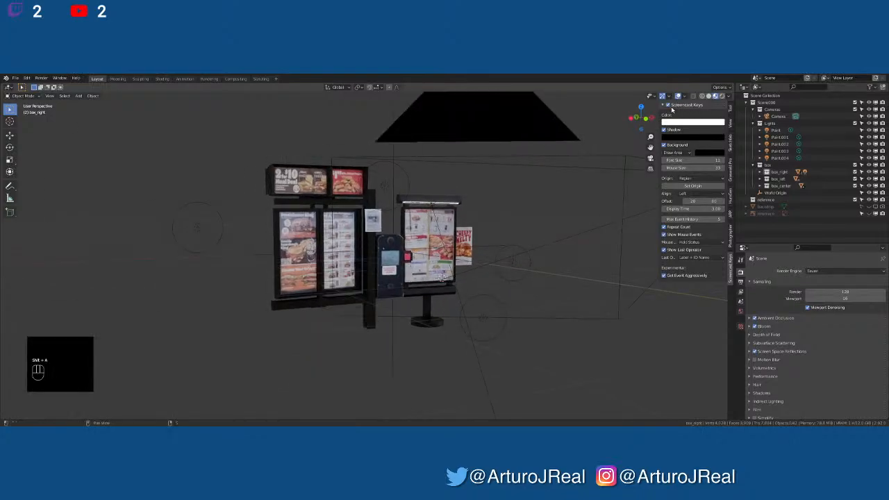
{"action": "left_click", "coordinate": [664, 145]}
{"action": "mouse_move", "coordinate": [514, 250]}
{"action": "middle_mouse_down"}
{"action": "mouse_move", "coordinate": [455, 252]}
{"action": "mouse_move", "coordinate": [509, 247]}
{"action": "middle_mouse_up"}
{"action": "key", "text": "KP_1"}
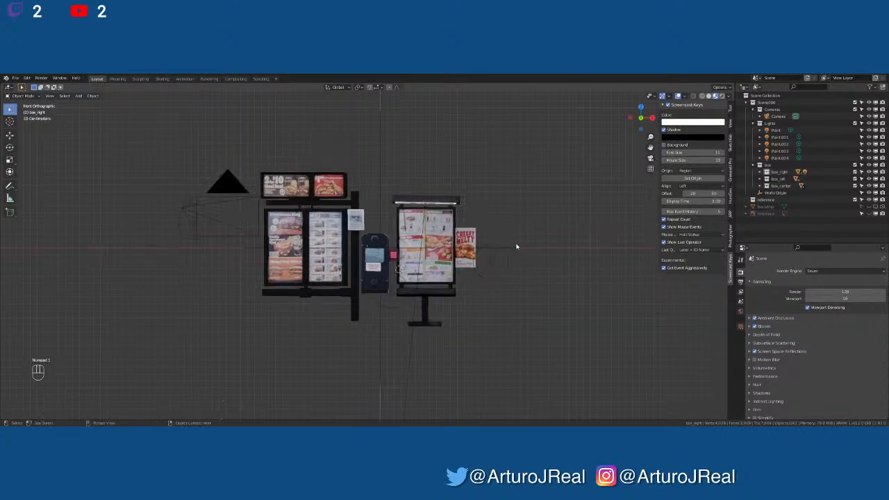
{"action": "scroll", "coordinate": [301, 352], "scroll_direction": "up", "scroll_amount": 3}
{"action": "scroll", "coordinate": [300, 353], "scroll_direction": "down", "scroll_amount": 1}
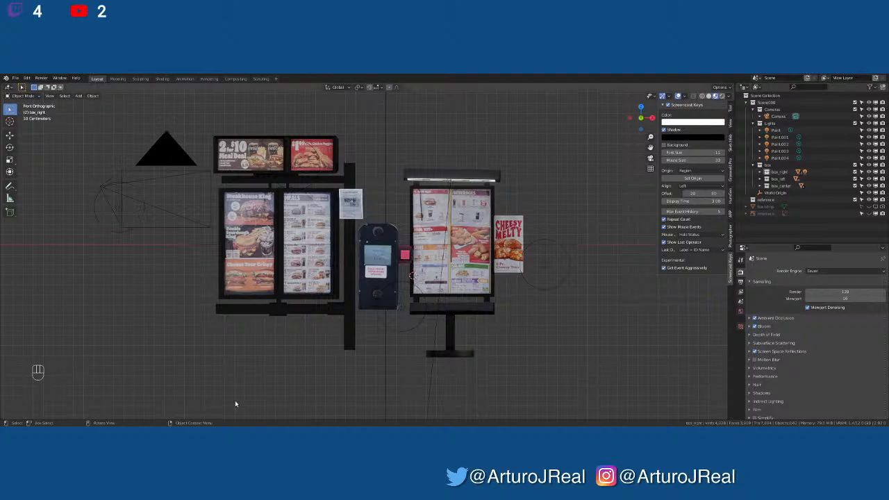
Hide the viewport's settings sidebar to free up space around the drive-thru menu boards
{"action": "middle_click_drag", "start_coordinate": [235, 400], "coordinate": [285, 345]}
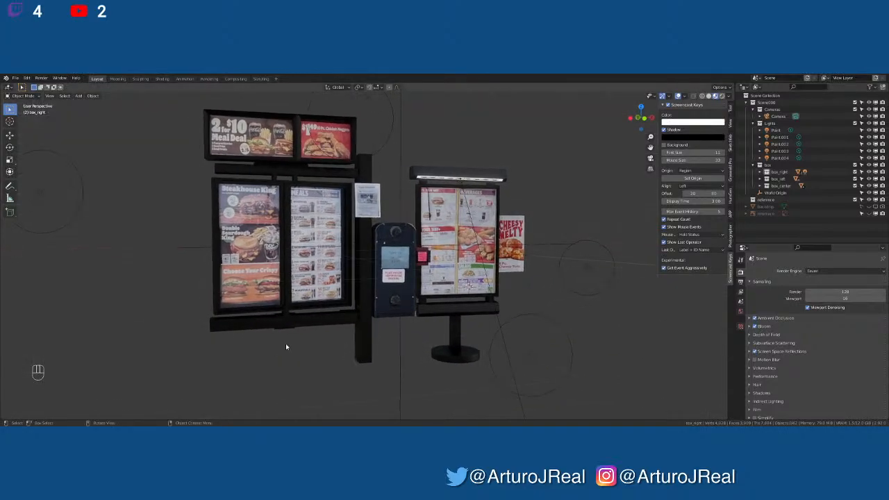
{"action": "middle_click_drag", "start_coordinate": [355, 337], "coordinate": [393, 348], "text": "shift"}
{"action": "scroll", "coordinate": [343, 344], "scroll_direction": "up", "scroll_amount": 1}
{"action": "scroll", "coordinate": [345, 344], "scroll_direction": "down", "scroll_amount": 3}
{"action": "scroll", "coordinate": [393, 352], "scroll_direction": "up", "scroll_amount": 1}
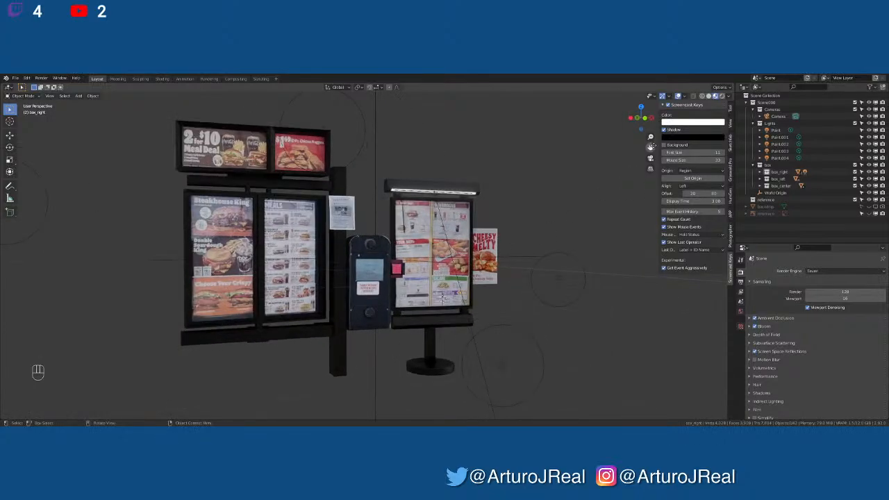
{"action": "key", "text": "n"}
{"action": "mouse_move", "coordinate": [561, 259]}
{"action": "middle_mouse_down"}
{"action": "mouse_move", "coordinate": [450, 268]}
{"action": "mouse_move", "coordinate": [573, 258]}
{"action": "mouse_move", "coordinate": [557, 260]}
{"action": "middle_mouse_up"}
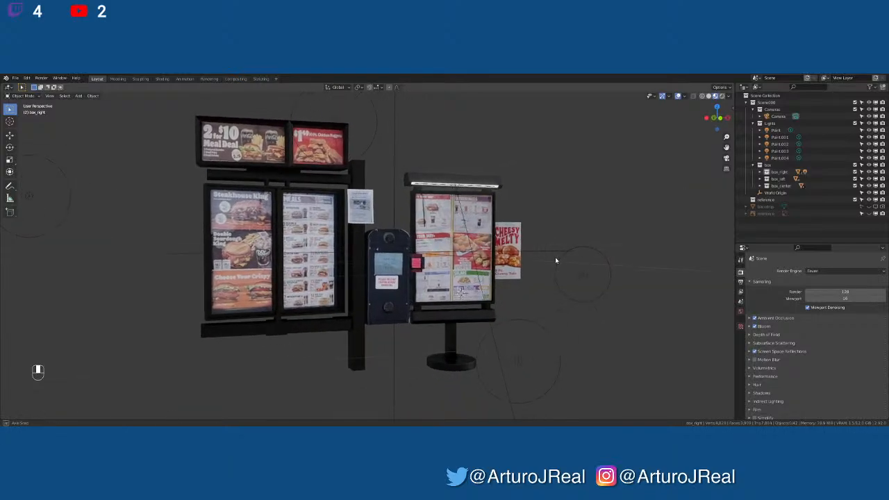
{"action": "scroll", "coordinate": [564, 262], "scroll_direction": "up", "scroll_amount": 1}
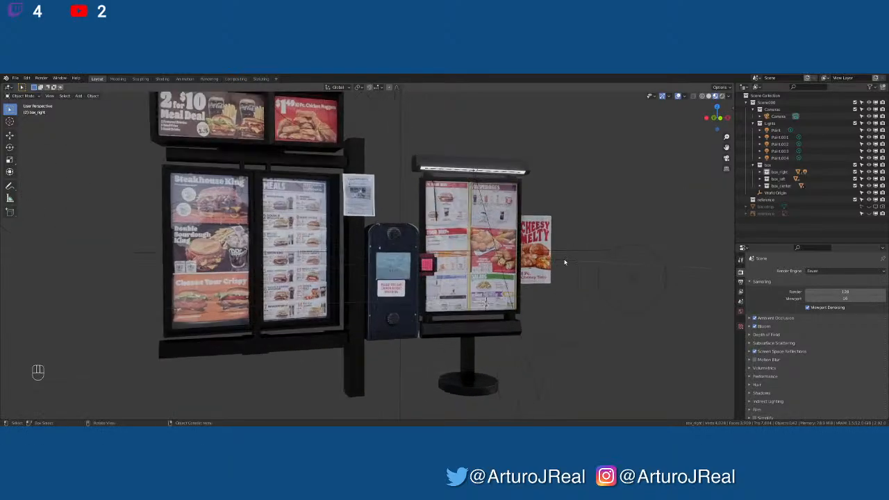
{"action": "scroll", "coordinate": [564, 263], "scroll_direction": "down", "scroll_amount": 3}
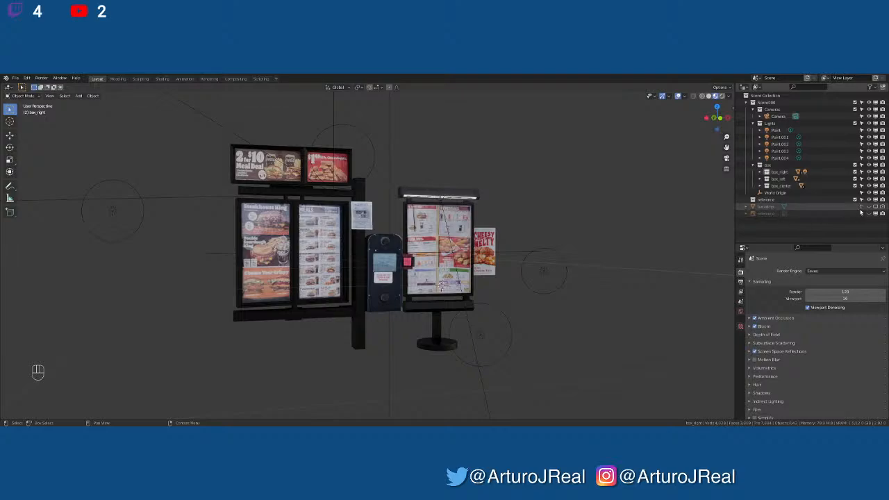
Show the hidden reference photo and select it in the front view
{"action": "left_click", "coordinate": [869, 213]}
{"action": "left_click", "coordinate": [510, 207]}
{"action": "key", "text": "KP_1"}
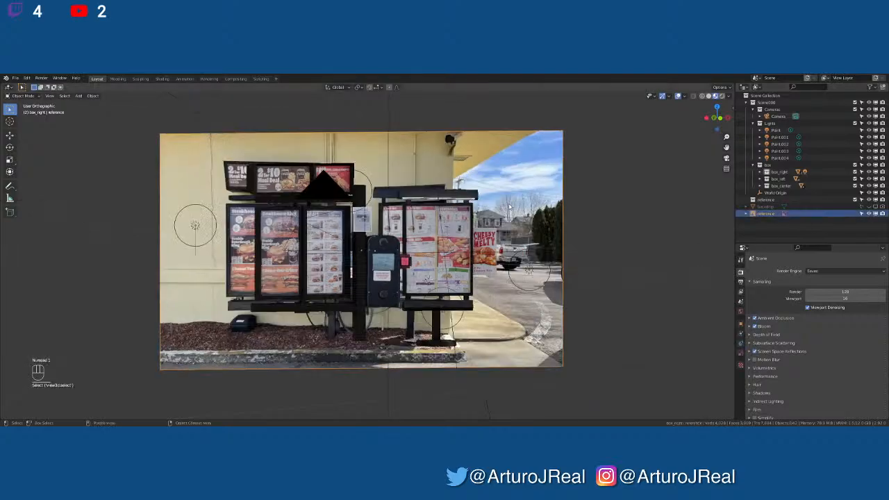
Duplicate the reference photo, place the copy above the original, and frame it in the view
{"action": "scroll", "coordinate": [462, 242], "scroll_direction": "down", "scroll_amount": 5}
{"action": "key", "text": "shift+d"}
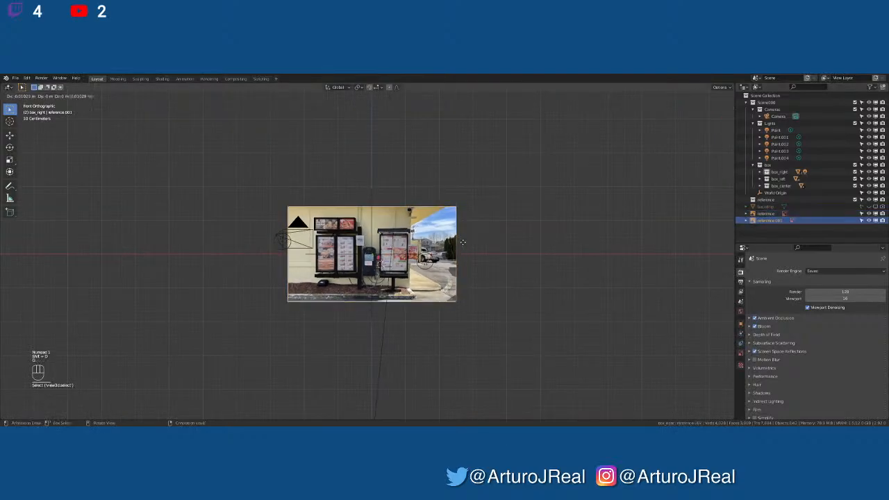
{"action": "left_click", "coordinate": [460, 142]}
{"action": "key", "text": "KP_Decimal"}
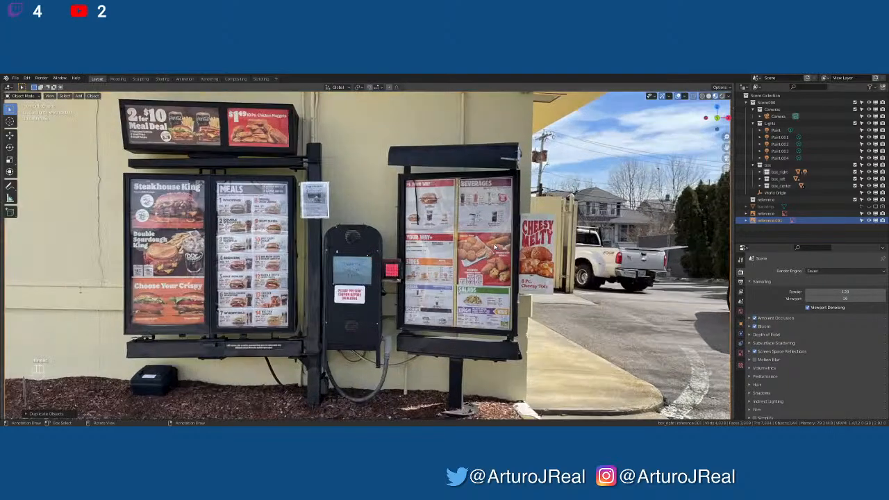
Delete the duplicate reference photo placed above the original after comparing it in the front view
{"action": "mouse_move", "coordinate": [494, 247]}
{"action": "middle_mouse_down"}
{"action": "mouse_move", "coordinate": [479, 257]}
{"action": "mouse_move", "coordinate": [510, 245]}
{"action": "mouse_move", "coordinate": [498, 247]}
{"action": "middle_mouse_up"}
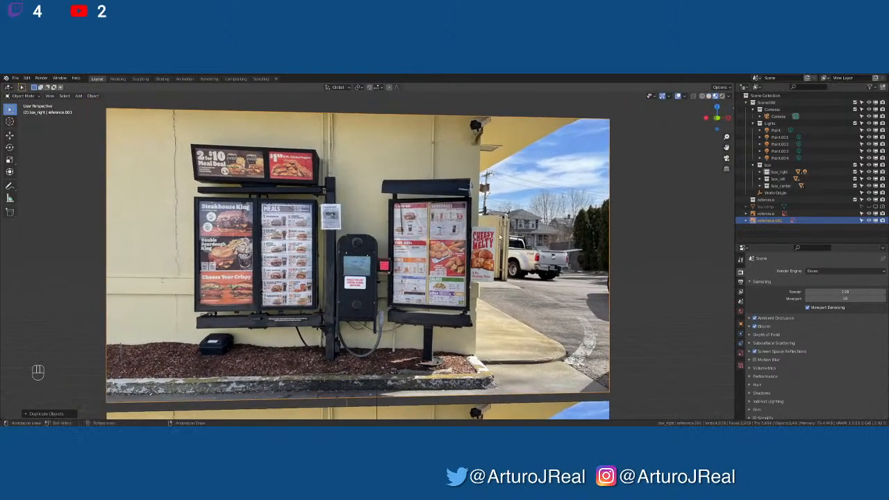
{"action": "key", "text": "KP_1"}
{"action": "scroll", "coordinate": [496, 236], "scroll_direction": "up", "scroll_amount": 5}
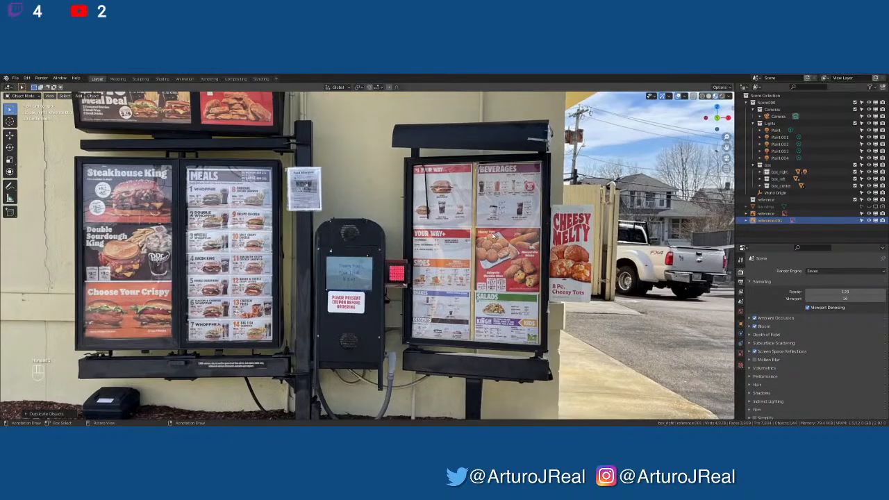
{"action": "scroll", "coordinate": [496, 236], "scroll_direction": "down", "scroll_amount": 4}
{"action": "mouse_move", "coordinate": [497, 236]}
{"action": "middle_mouse_down", "text": "shift"}
{"action": "mouse_move", "coordinate": [459, 255]}
{"action": "mouse_move", "coordinate": [494, 243]}
{"action": "middle_mouse_up", "text": "shift"}
{"action": "scroll", "coordinate": [459, 256], "scroll_direction": "up", "scroll_amount": 3}
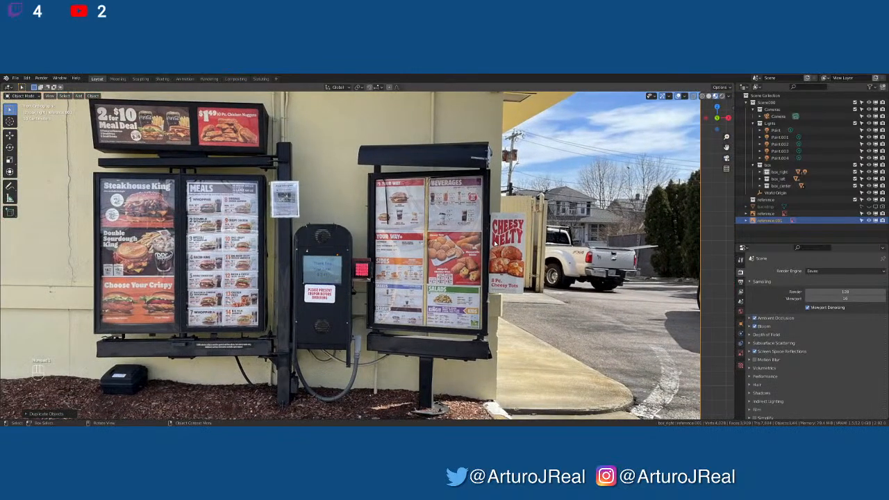
{"action": "key", "text": "KP_1"}
{"action": "left_click", "coordinate": [453, 239]}
{"action": "key", "text": "x"}
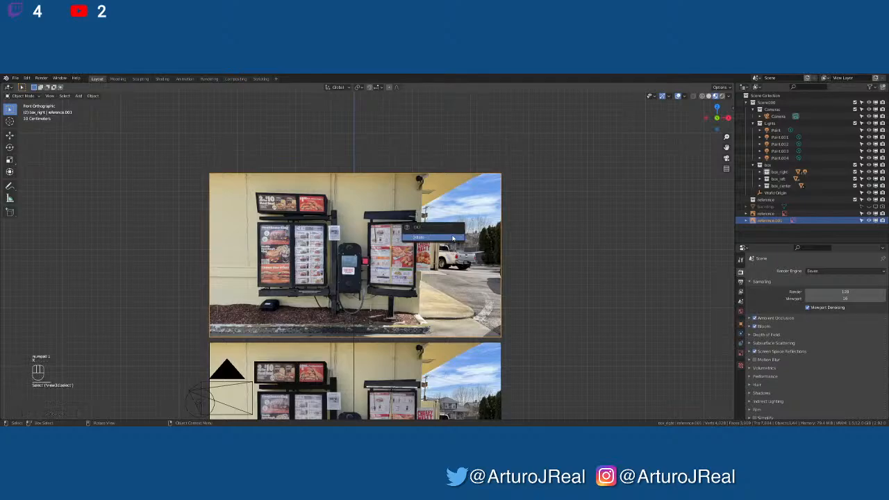
{"action": "left_click", "coordinate": [453, 237]}
Select and hide the original reference photo, and inspect the modelled ordering kiosk between the menu boards
{"action": "middle_click_drag", "start_coordinate": [464, 268], "coordinate": [441, 119], "text": "shift"}
{"action": "left_click", "coordinate": [463, 212]}
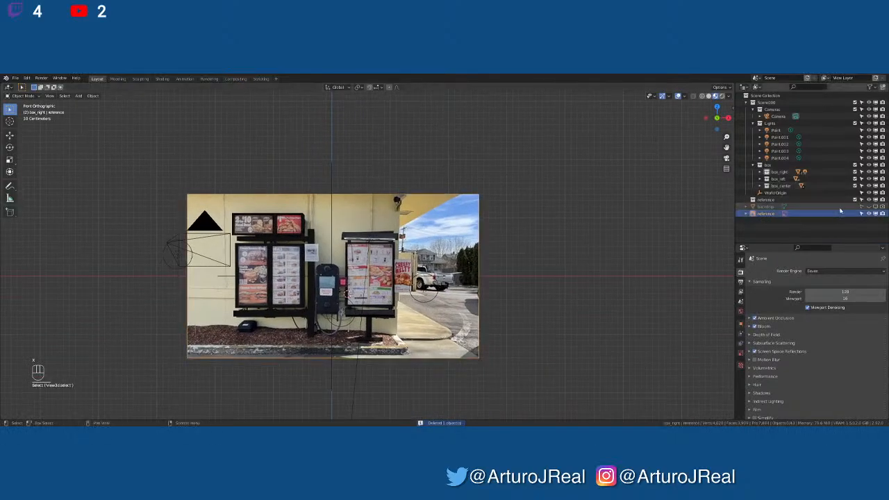
{"action": "left_click", "coordinate": [868, 213]}
{"action": "scroll", "coordinate": [491, 270], "scroll_direction": "up", "scroll_amount": 4}
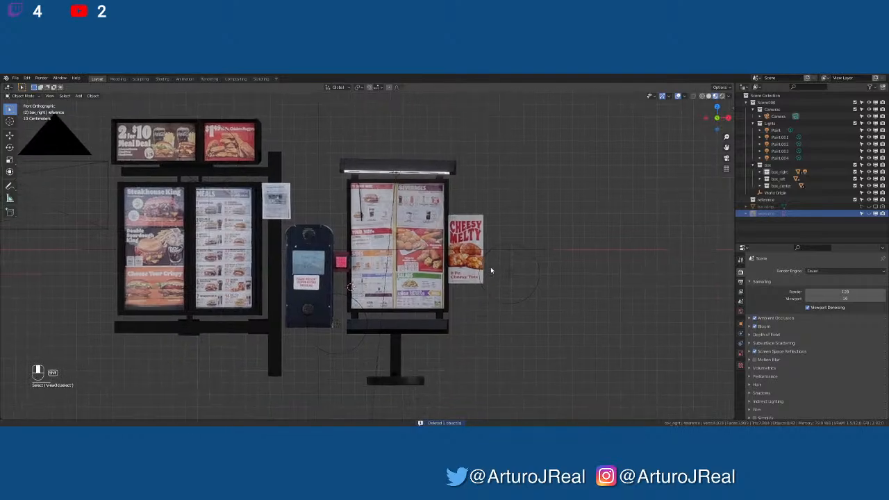
{"action": "middle_click_drag", "start_coordinate": [491, 270], "coordinate": [501, 243], "text": "shift"}
{"action": "middle_click_drag", "start_coordinate": [502, 243], "coordinate": [527, 281]}
{"action": "scroll", "coordinate": [527, 281], "scroll_direction": "up", "scroll_amount": 4}
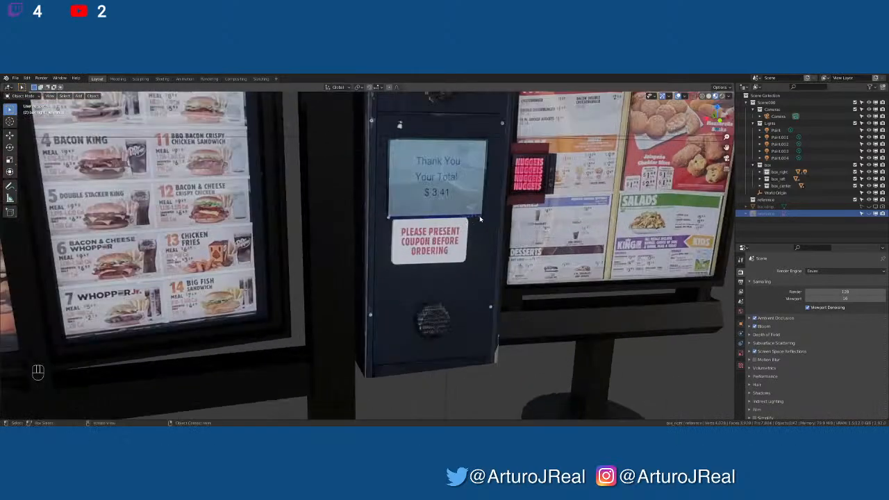
{"action": "scroll", "coordinate": [479, 219], "scroll_direction": "down", "scroll_amount": 5}
{"action": "middle_click_drag", "start_coordinate": [487, 224], "coordinate": [509, 247], "text": "shift"}
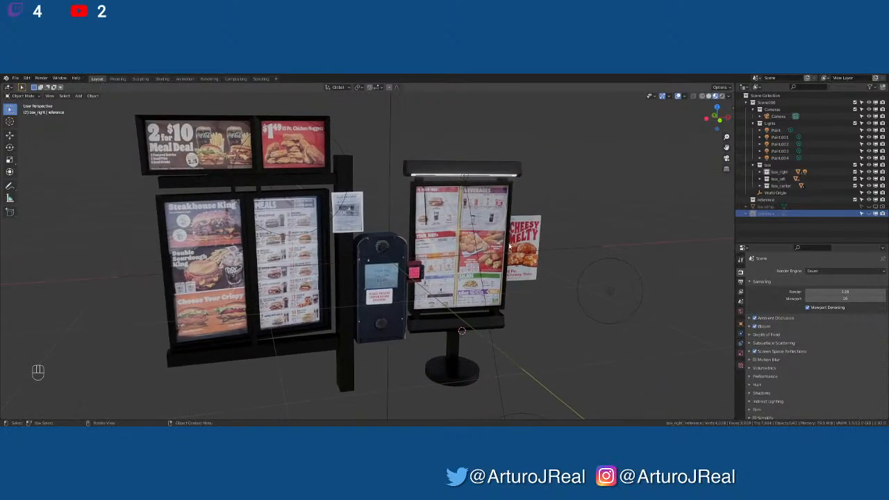
Show the original reference photo again, and select and frame the small red sign beside the kiosk
{"action": "left_click", "coordinate": [869, 214]}
{"action": "middle_click_drag", "start_coordinate": [625, 237], "coordinate": [602, 233]}
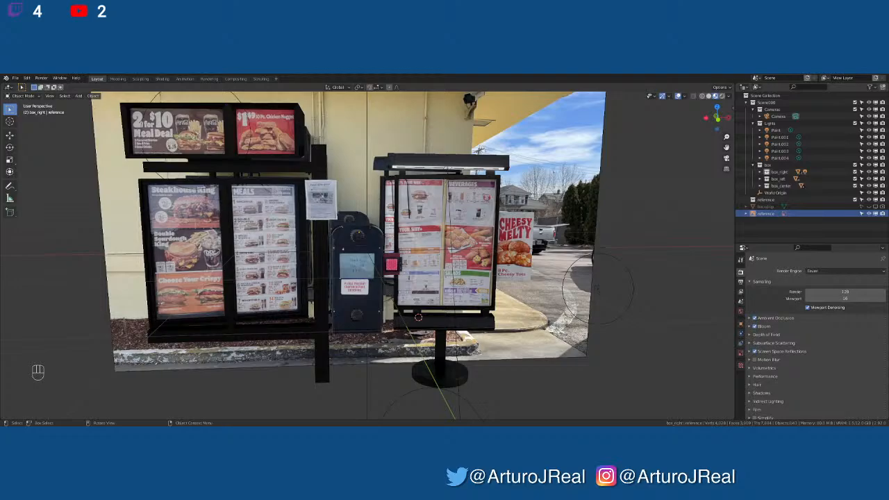
{"action": "middle_click_drag", "start_coordinate": [364, 312], "coordinate": [368, 294]}
{"action": "left_click", "coordinate": [398, 224]}
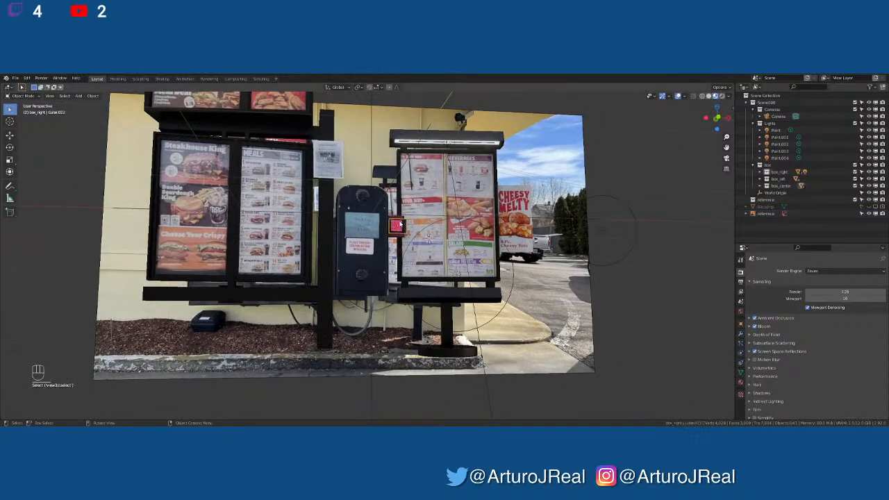
{"action": "key", "text": "KP_Decimal"}
{"action": "scroll", "coordinate": [390, 232], "scroll_direction": "down", "scroll_amount": 2}
{"action": "middle_click_drag", "start_coordinate": [394, 230], "coordinate": [366, 240]}
{"action": "scroll", "coordinate": [366, 240], "scroll_direction": "down", "scroll_amount": 4}
{"action": "scroll", "coordinate": [368, 240], "scroll_direction": "down", "scroll_amount": 8}
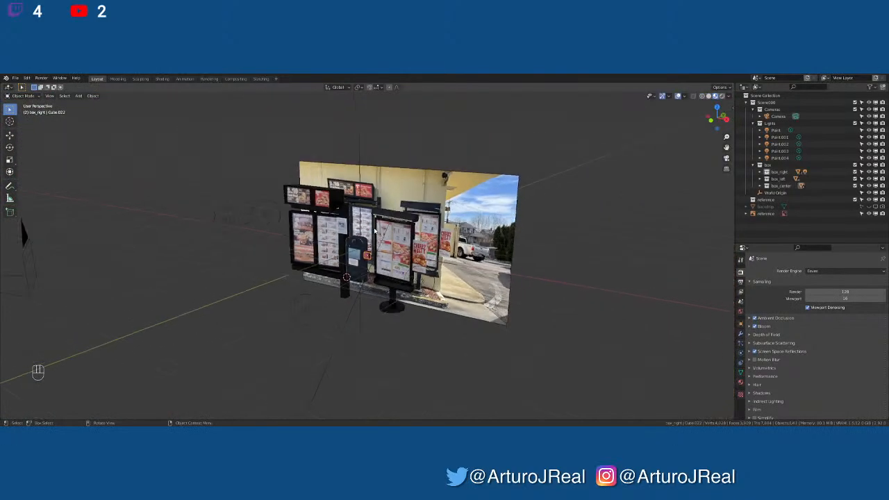
Duplicate the reference photo, move the copy up along the Z axis above the original, and frame it
{"action": "middle_click_drag", "start_coordinate": [375, 231], "coordinate": [417, 236]}
{"action": "left_click", "coordinate": [415, 178]}
{"action": "scroll", "coordinate": [414, 177], "scroll_direction": "down", "scroll_amount": 3}
{"action": "key", "text": "shift+d"}
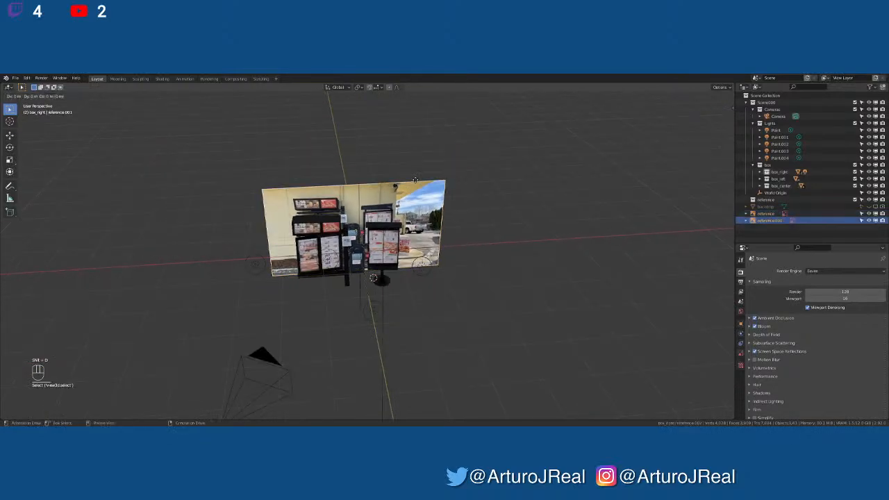
{"action": "key", "text": "z"}
{"action": "left_click", "coordinate": [421, 410]}
{"action": "key", "text": "KP_Decimal"}
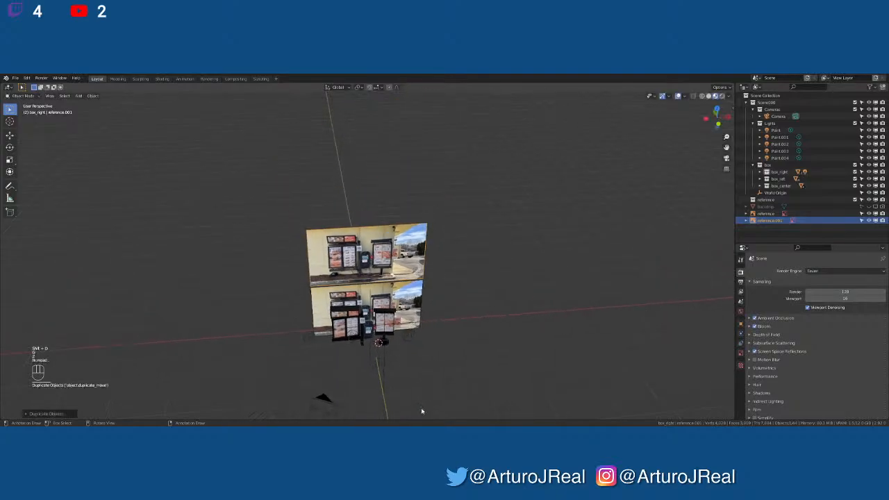
Examine the kiosk, menu boards, hose, cables and support posts in the copied reference photo
{"action": "scroll", "coordinate": [429, 303], "scroll_direction": "up", "scroll_amount": 15}
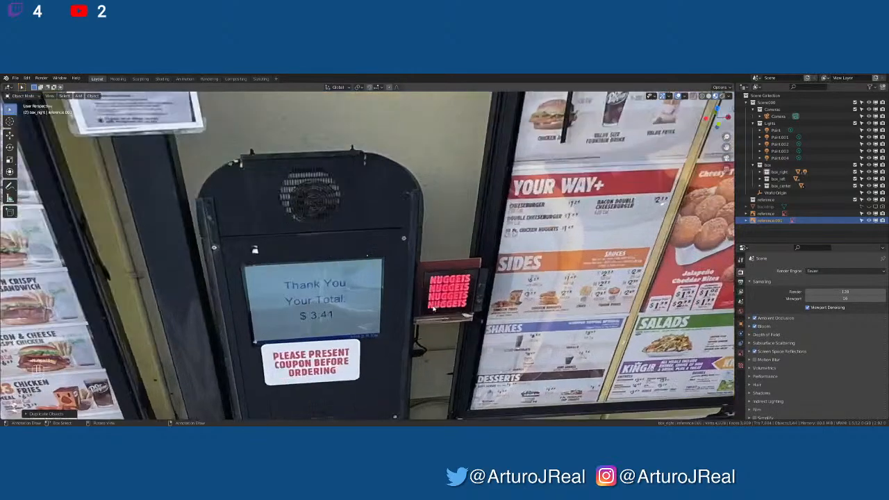
{"action": "middle_click_drag", "start_coordinate": [431, 304], "coordinate": [399, 295]}
{"action": "scroll", "coordinate": [427, 289], "scroll_direction": "down", "scroll_amount": 12}
{"action": "scroll", "coordinate": [391, 290], "scroll_direction": "up", "scroll_amount": 3}
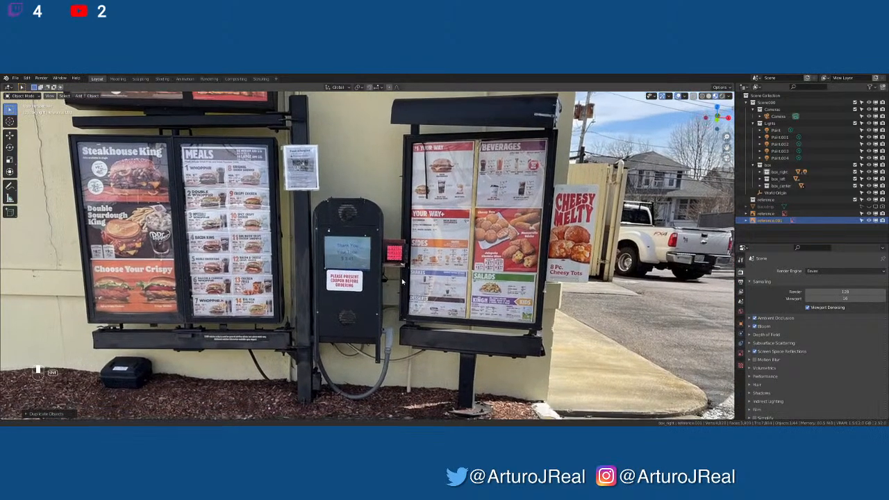
{"action": "middle_click_drag", "start_coordinate": [450, 284], "coordinate": [343, 272]}
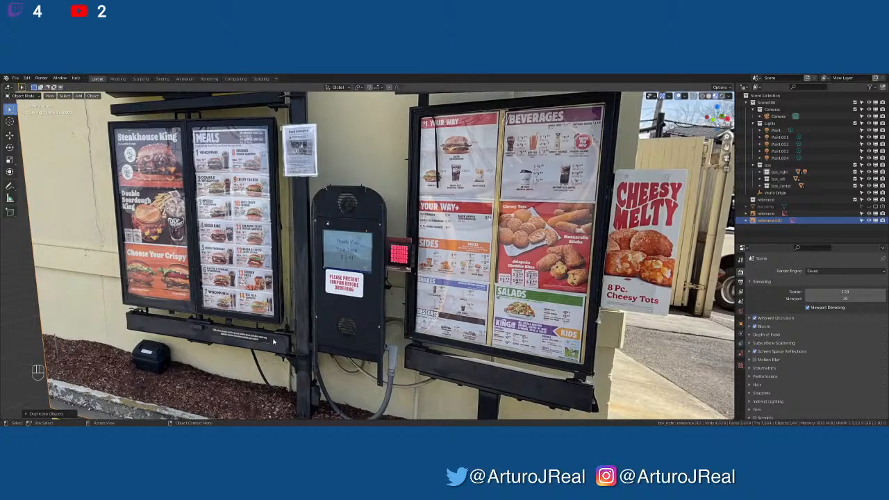
{"action": "middle_click_drag", "start_coordinate": [324, 299], "coordinate": [403, 300]}
{"action": "scroll", "coordinate": [406, 301], "scroll_direction": "up", "scroll_amount": 4}
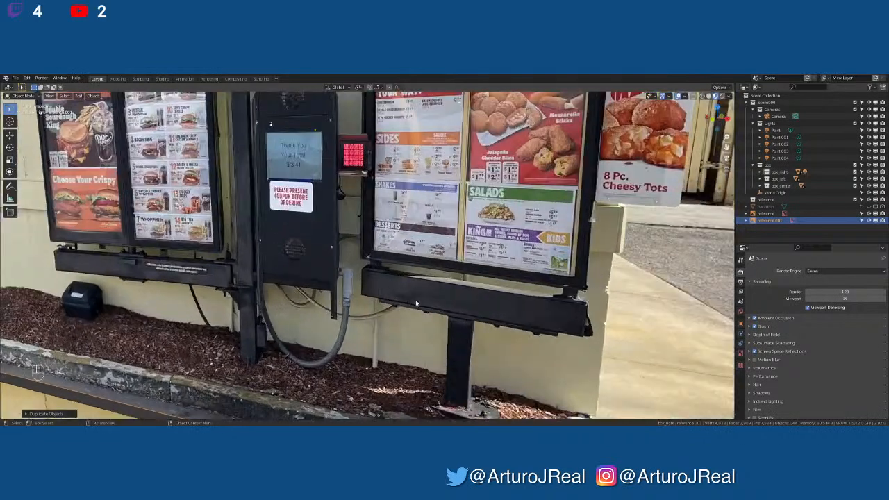
{"action": "middle_click_drag", "start_coordinate": [337, 284], "coordinate": [291, 167]}
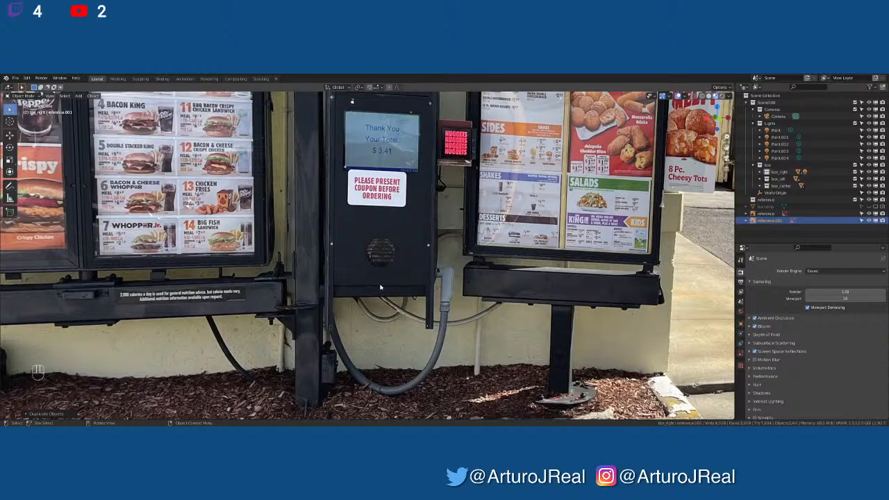
{"action": "scroll", "coordinate": [380, 287], "scroll_direction": "down", "scroll_amount": 1}
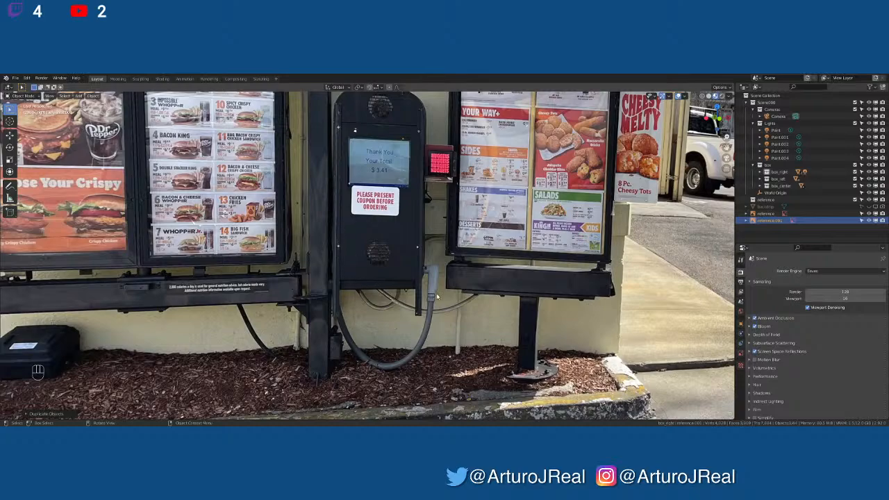
{"action": "scroll", "coordinate": [337, 247], "scroll_direction": "down", "scroll_amount": 3}
{"action": "scroll", "coordinate": [339, 249], "scroll_direction": "down", "scroll_amount": 3}
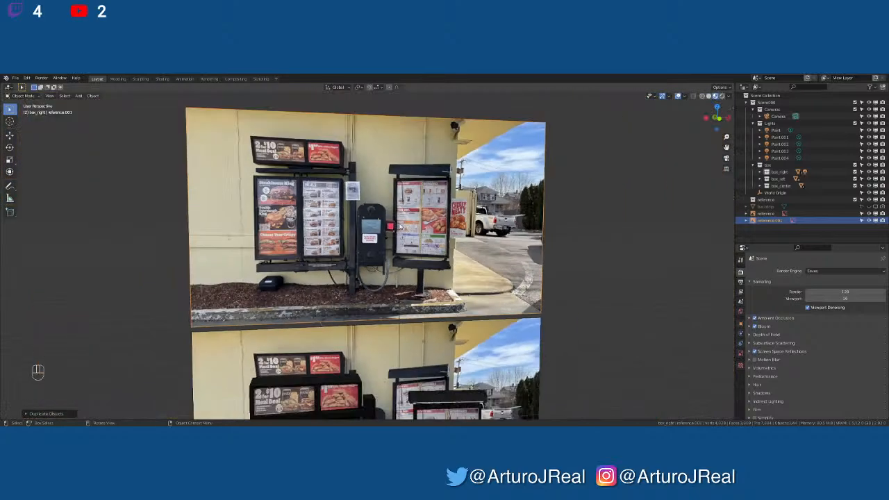
Delete the copied reference photo and hide the original so only the modelled boards remain in view
{"action": "key", "text": "x"}
{"action": "left_click", "coordinate": [400, 226]}
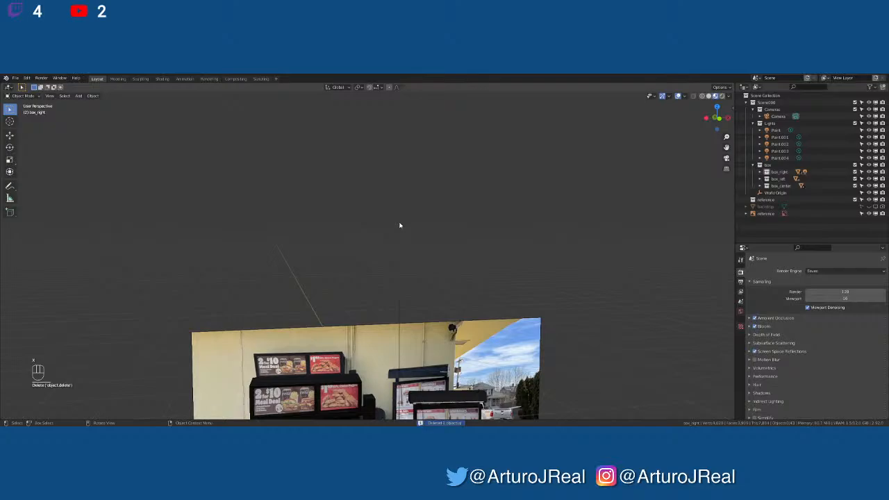
{"action": "key", "text": "KP_1"}
{"action": "scroll", "coordinate": [402, 231], "scroll_direction": "down", "scroll_amount": 4}
{"action": "middle_click_drag", "start_coordinate": [407, 322], "coordinate": [451, 276], "text": "shift"}
{"action": "scroll", "coordinate": [378, 214], "scroll_direction": "up", "scroll_amount": 10}
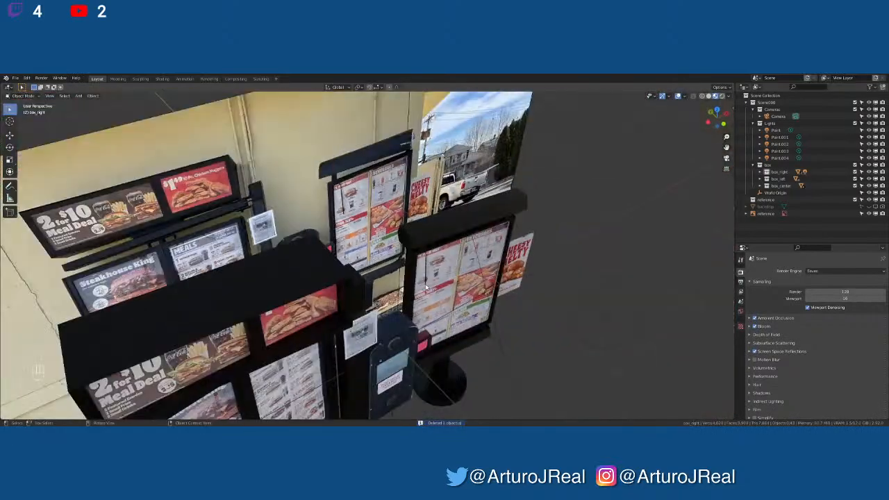
{"action": "scroll", "coordinate": [452, 277], "scroll_direction": "up", "scroll_amount": 2}
{"action": "left_click", "coordinate": [869, 214]}
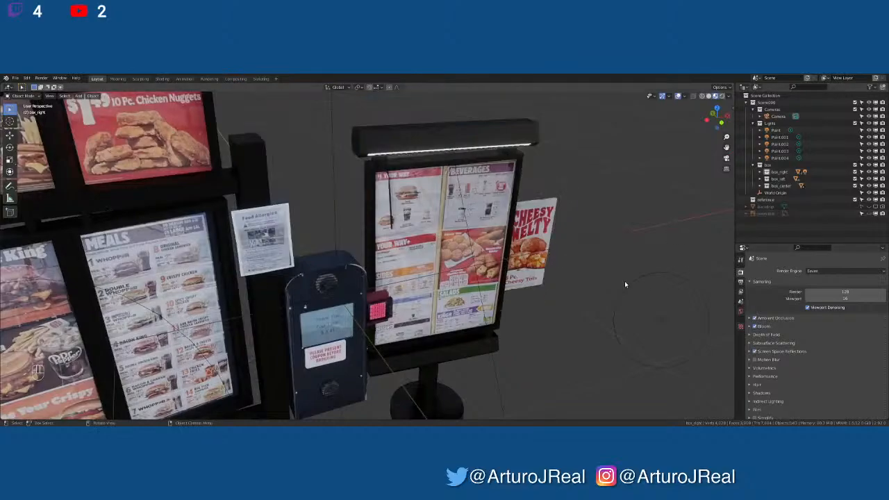
Show the hidden backdrop behind the menu boards and look at the scene through the camera
{"action": "scroll", "coordinate": [470, 323], "scroll_direction": "down", "scroll_amount": 6}
{"action": "middle_click_drag", "start_coordinate": [468, 323], "coordinate": [621, 230]}
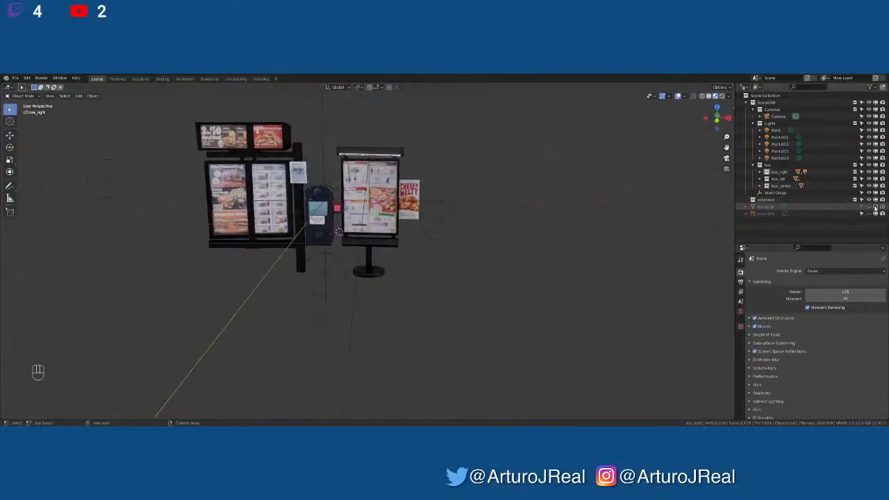
{"action": "left_click", "coordinate": [869, 207]}
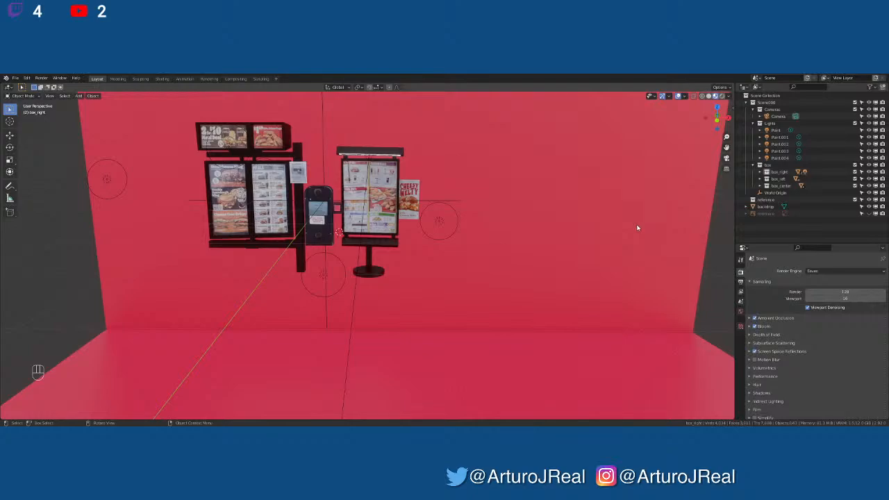
{"action": "key", "text": "KP_0"}
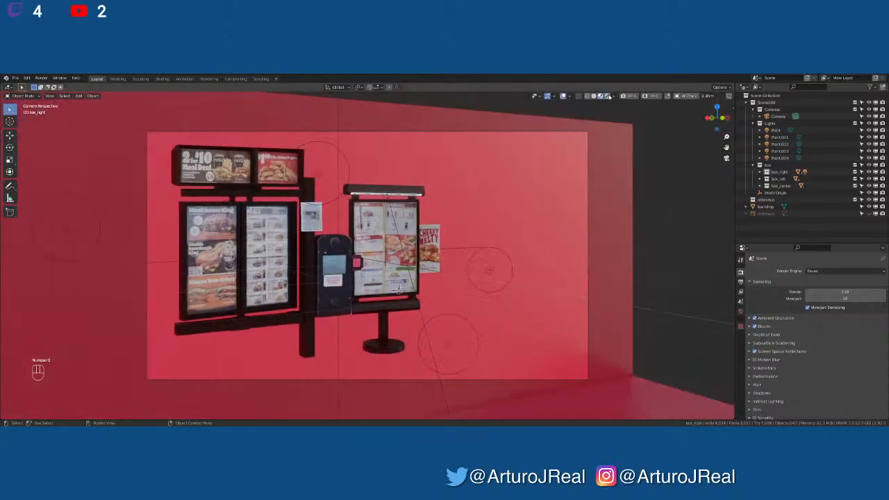
Preview the camera view in Rendered shading and return to Material Preview
{"action": "left_click", "coordinate": [607, 96]}
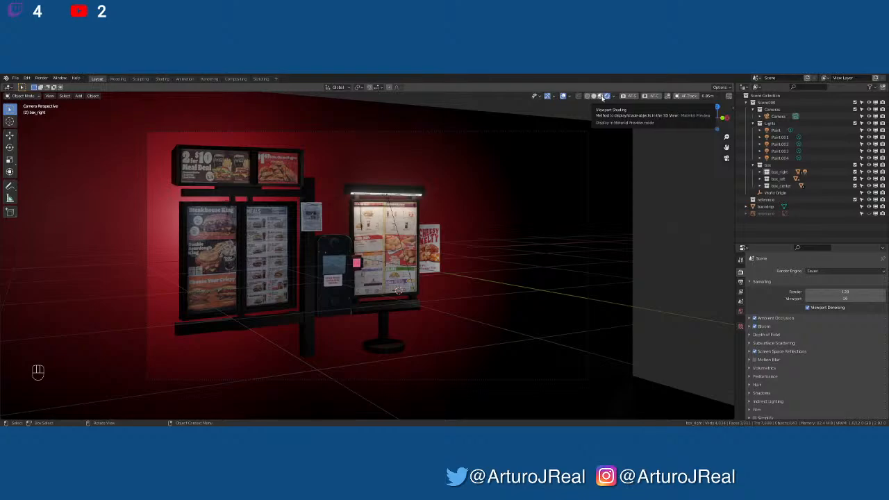
{"action": "left_click", "coordinate": [601, 97]}
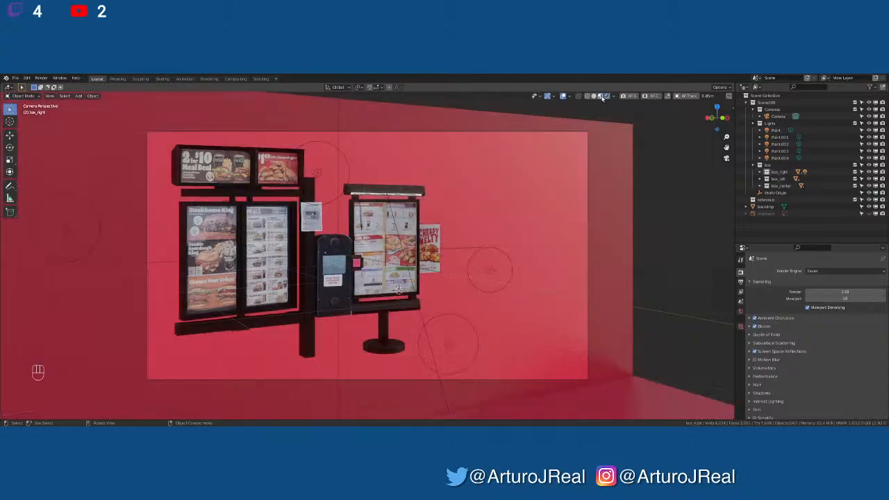
{"action": "scroll", "coordinate": [622, 190], "scroll_direction": "up", "scroll_amount": 2}
{"action": "scroll", "coordinate": [623, 192], "scroll_direction": "down", "scroll_amount": 3}
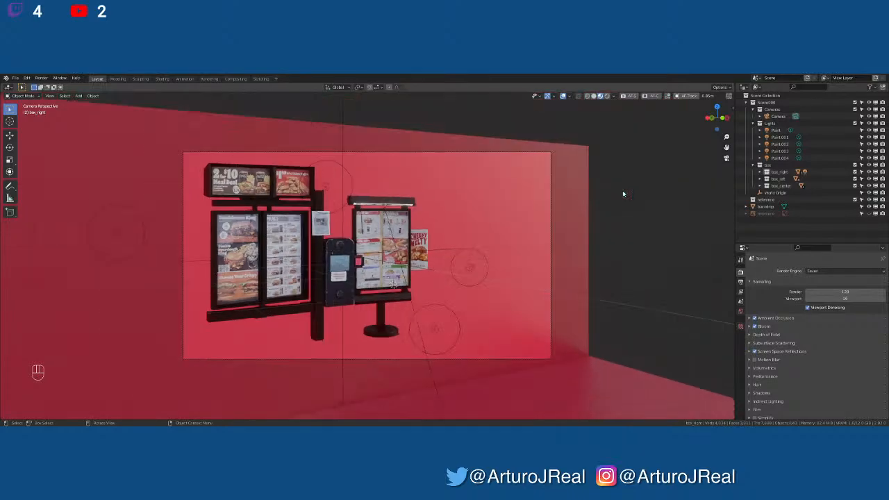
Inspect the menu boards against the backdrop from outside the camera and again through the camera view
{"action": "middle_click_drag", "start_coordinate": [617, 192], "coordinate": [583, 211]}
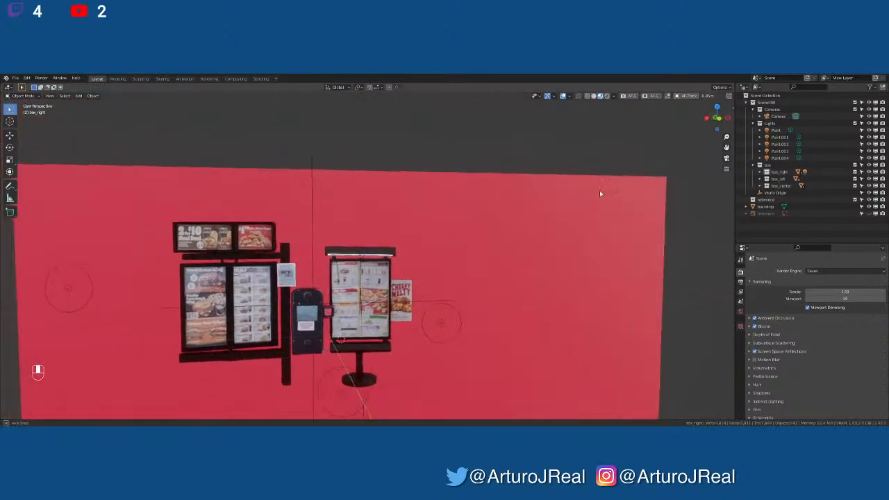
{"action": "scroll", "coordinate": [564, 223], "scroll_direction": "down", "scroll_amount": 2}
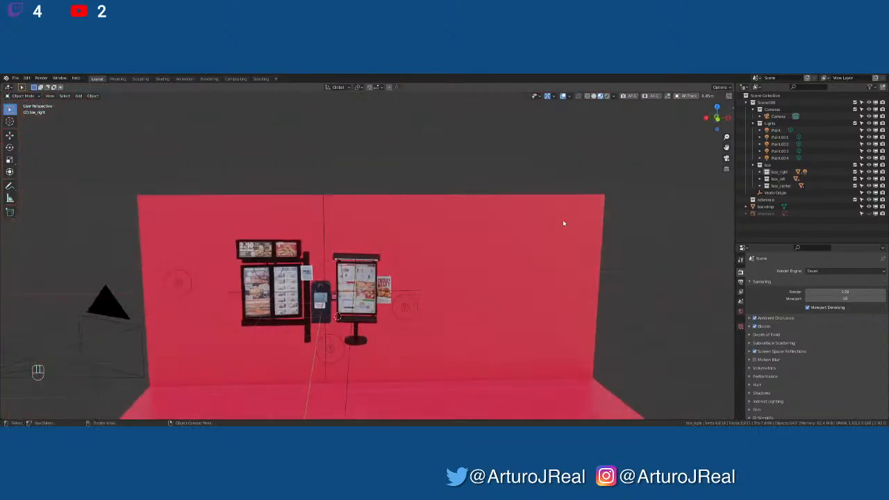
{"action": "key", "text": "KP_0"}
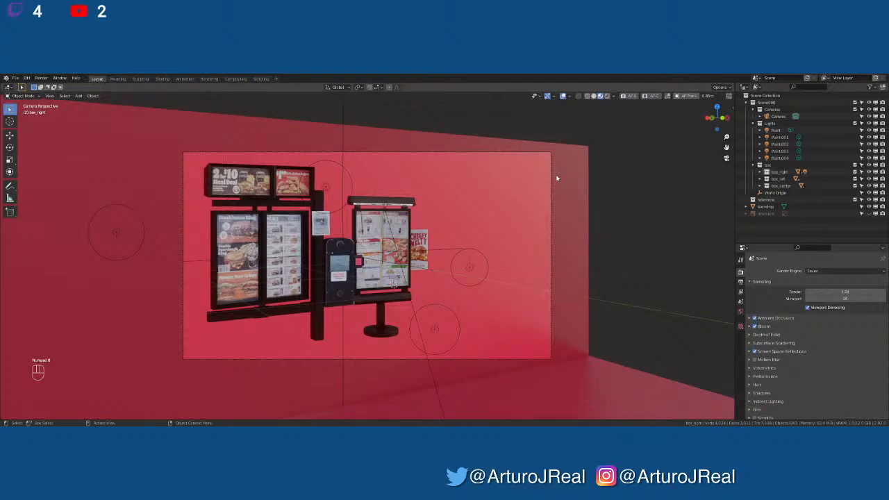
{"action": "scroll", "coordinate": [367, 229], "scroll_direction": "up", "scroll_amount": 4}
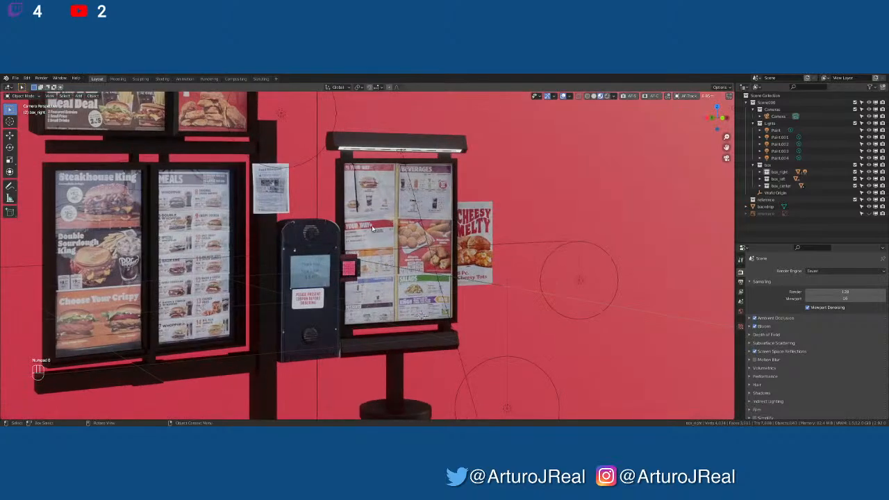
{"action": "scroll", "coordinate": [372, 225], "scroll_direction": "down", "scroll_amount": 4}
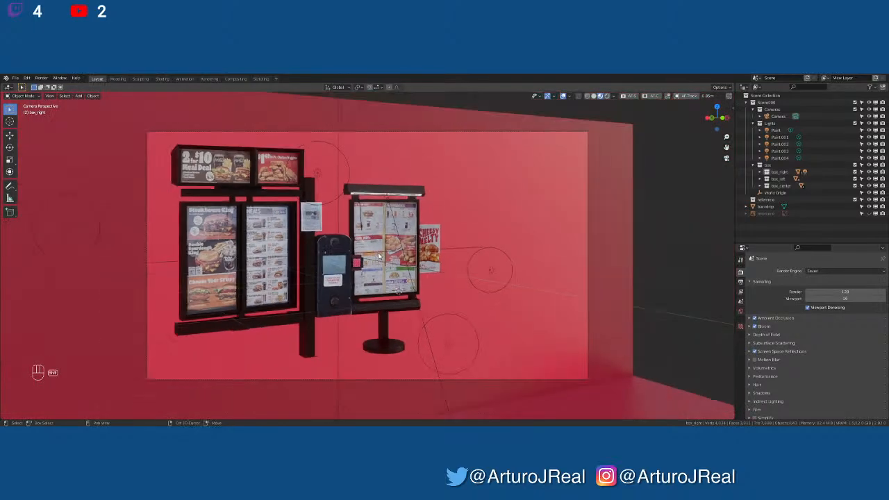
{"action": "middle_click_drag", "start_coordinate": [379, 257], "coordinate": [414, 253], "text": "shift"}
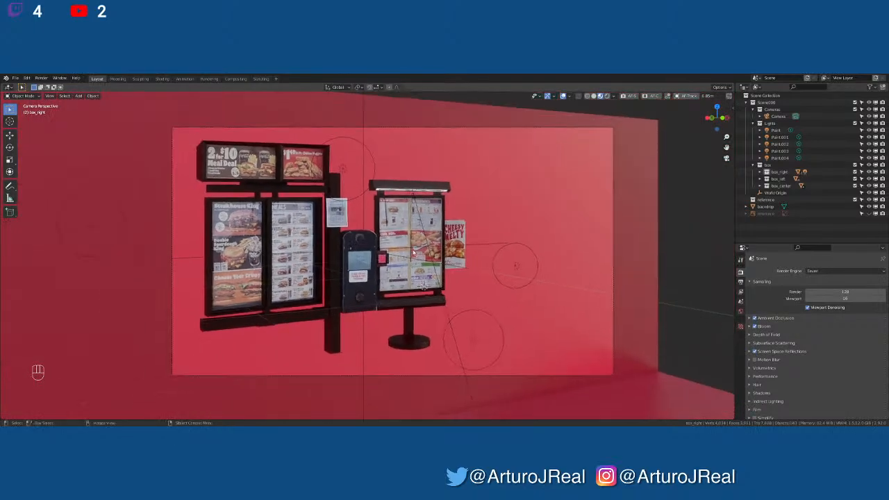
Hide the backdrop in the viewport, leaving the menu boards isolated in the front view
{"action": "scroll", "coordinate": [508, 258], "scroll_direction": "up", "scroll_amount": 3}
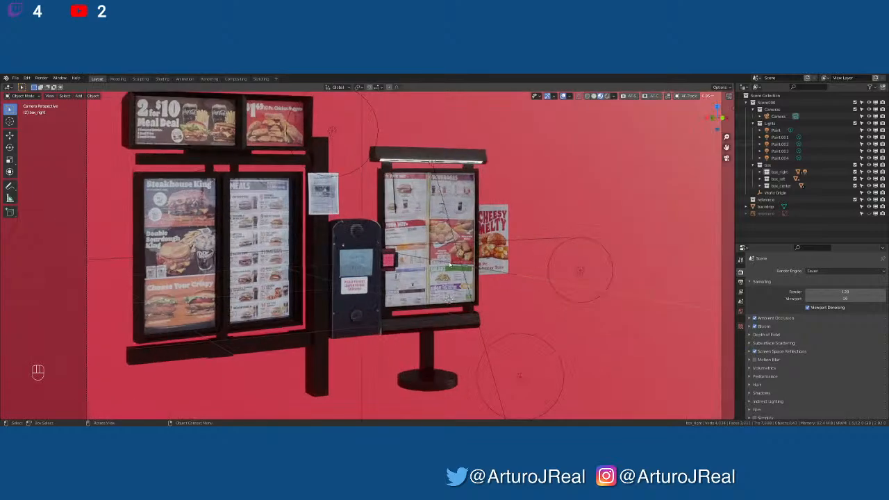
{"action": "middle_click_drag", "start_coordinate": [563, 211], "coordinate": [539, 224]}
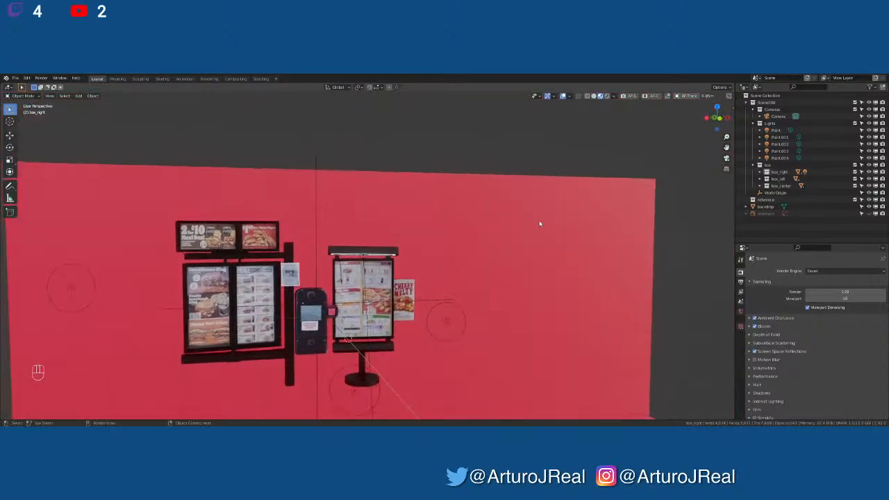
{"action": "key", "text": "KP_1"}
{"action": "scroll", "coordinate": [479, 231], "scroll_direction": "up", "scroll_amount": 4}
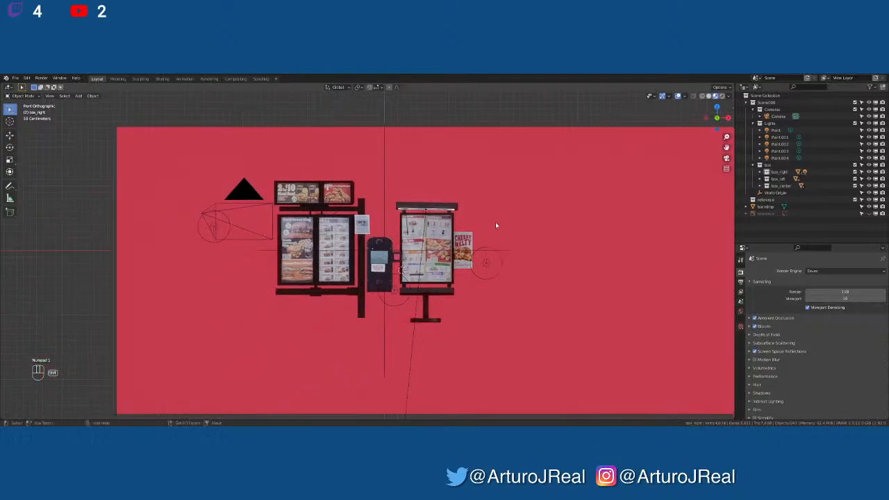
{"action": "left_click", "coordinate": [611, 167]}
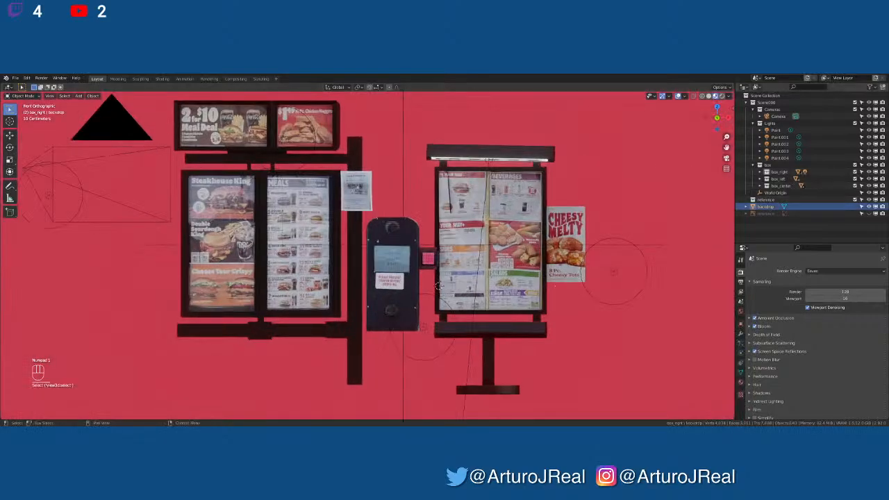
{"action": "left_click", "coordinate": [869, 207]}
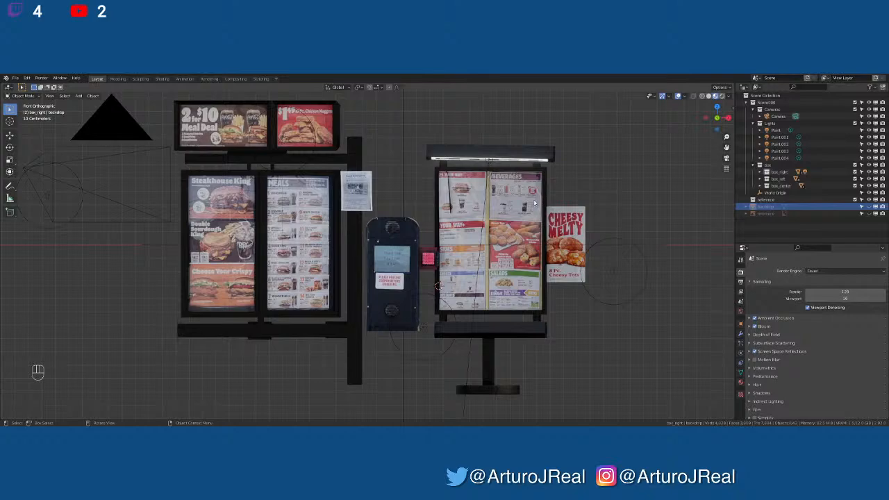
Frame the order kiosk body between the menu boards and enter Edit Mode on it
{"action": "scroll", "coordinate": [534, 203], "scroll_direction": "up", "scroll_amount": 3}
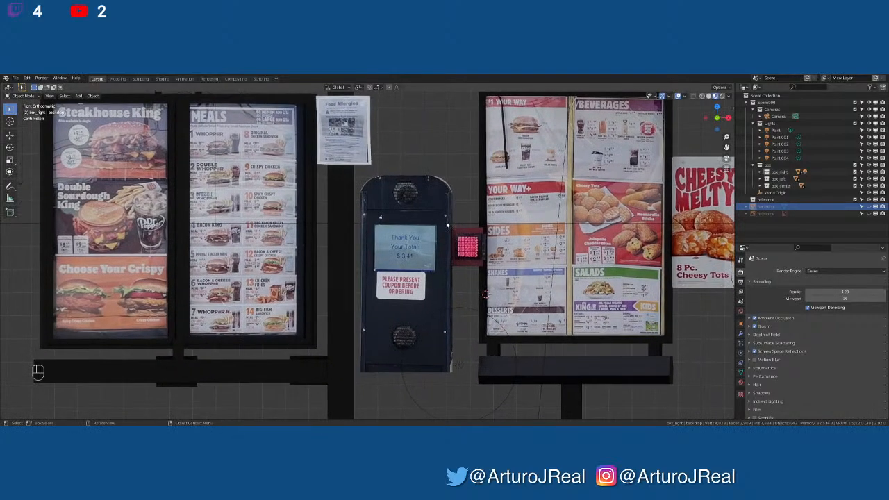
{"action": "left_click", "coordinate": [445, 221]}
{"action": "key", "text": "KP_Decimal"}
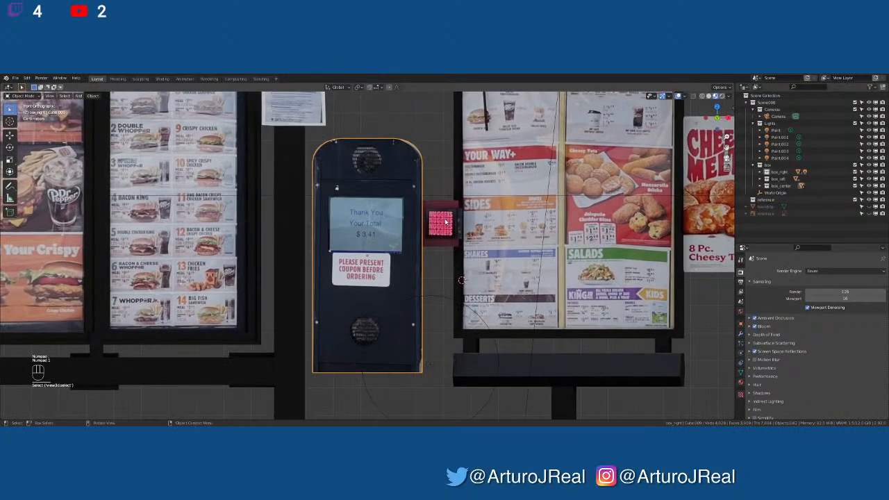
{"action": "key", "text": "KP_1"}
{"action": "scroll", "coordinate": [445, 222], "scroll_direction": "up", "scroll_amount": 1}
{"action": "middle_click_drag", "start_coordinate": [446, 222], "coordinate": [424, 240]}
{"action": "key", "text": "Tab"}
{"action": "scroll", "coordinate": [423, 240], "scroll_direction": "up", "scroll_amount": 2}
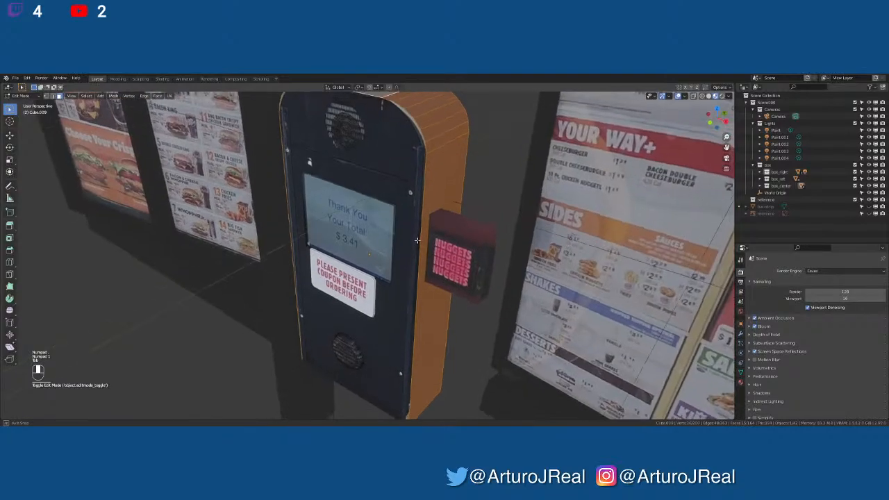
Select the four vertical corner edges of the kiosk body in edge select mode
{"action": "left_click", "coordinate": [422, 231]}
{"action": "key", "text": "2"}
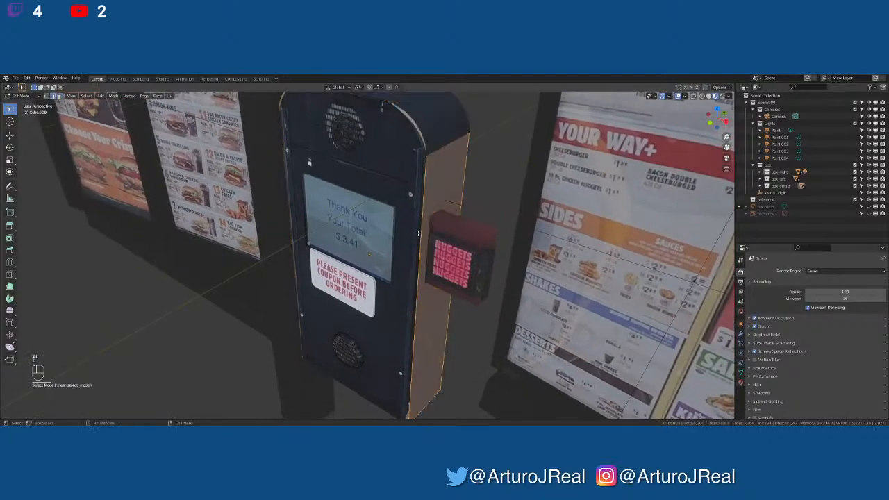
{"action": "left_click", "coordinate": [419, 233]}
{"action": "middle_click_drag", "start_coordinate": [419, 232], "coordinate": [347, 238]}
{"action": "left_click", "coordinate": [316, 236], "text": "shift"}
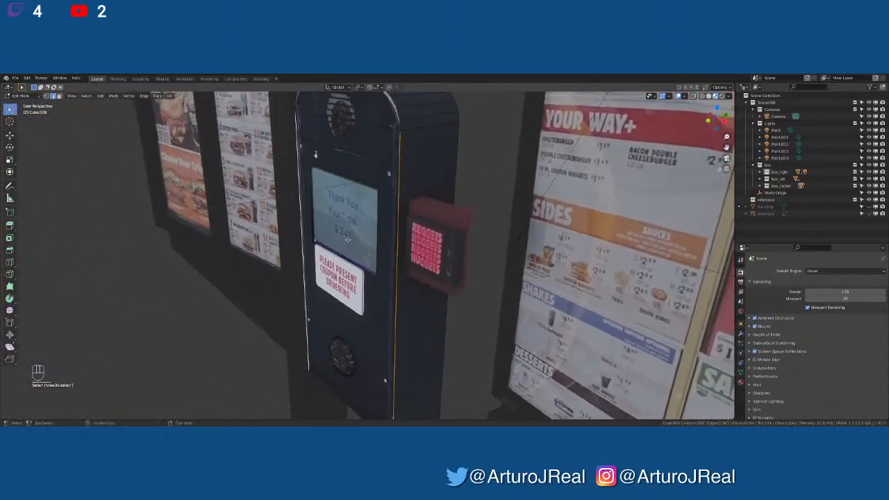
{"action": "left_click", "coordinate": [456, 178], "text": "shift"}
{"action": "middle_click_drag", "start_coordinate": [480, 175], "coordinate": [377, 175]}
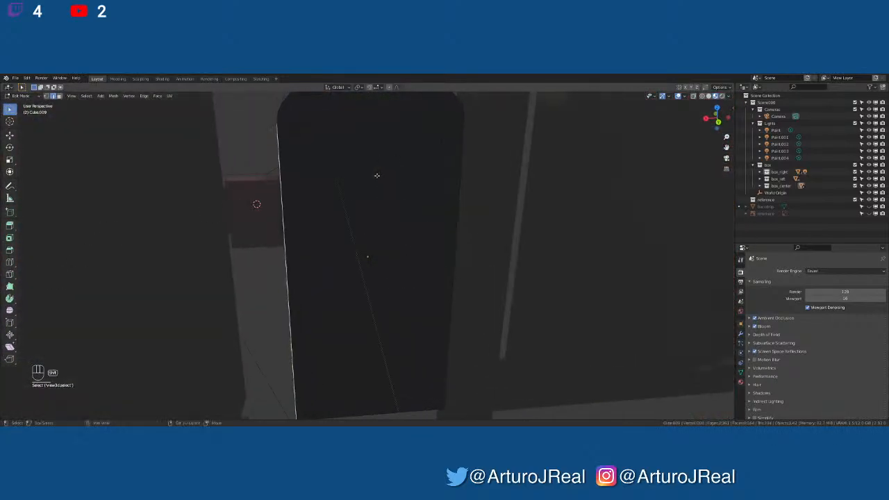
{"action": "left_click", "coordinate": [460, 187], "text": "shift"}
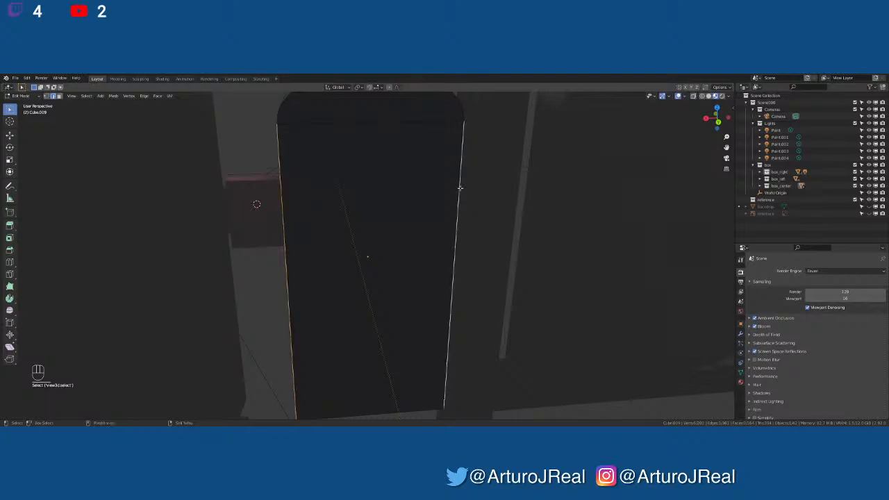
Switch the viewport to Solid shading to work on the kiosk geometry without textures
{"action": "scroll", "coordinate": [454, 152], "scroll_direction": "down", "scroll_amount": 12}
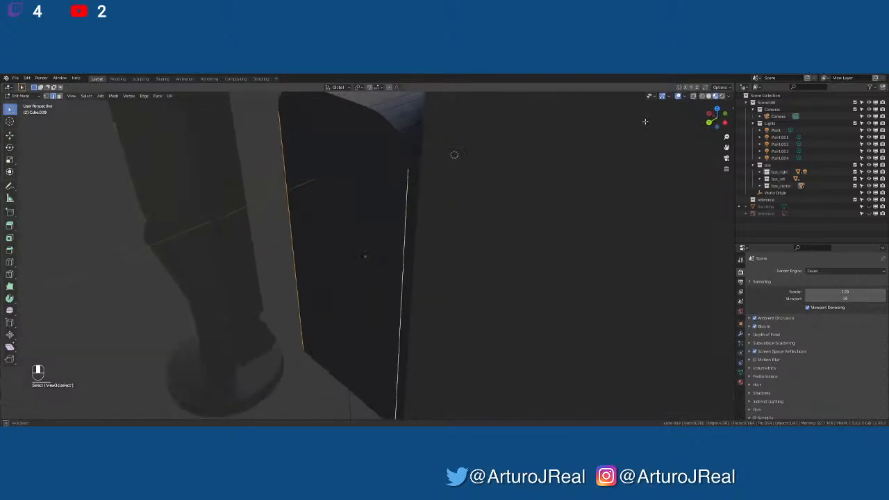
{"action": "mouse_move", "coordinate": [539, 191]}
{"action": "middle_mouse_down"}
{"action": "mouse_move", "coordinate": [452, 186]}
{"action": "mouse_move", "coordinate": [552, 174]}
{"action": "mouse_move", "coordinate": [466, 187]}
{"action": "mouse_move", "coordinate": [476, 154]}
{"action": "mouse_move", "coordinate": [484, 219]}
{"action": "middle_mouse_up"}
{"action": "scroll", "coordinate": [486, 161], "scroll_direction": "up", "scroll_amount": 6}
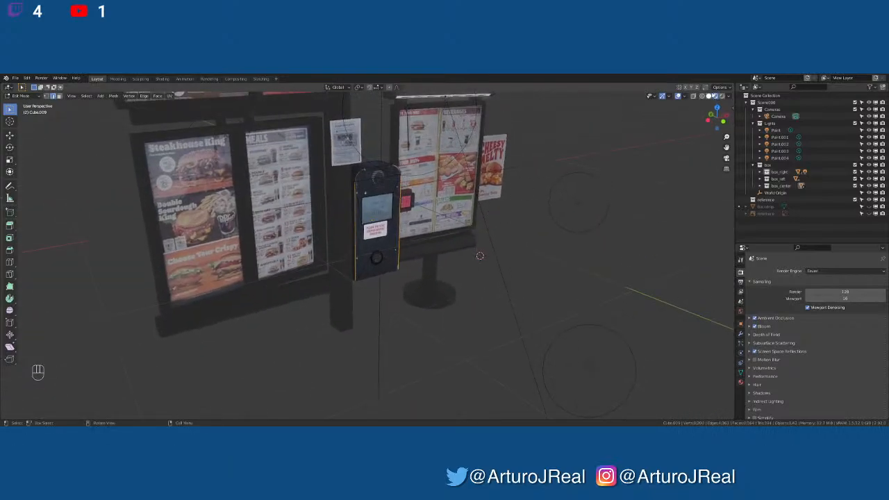
{"action": "left_click", "coordinate": [730, 98]}
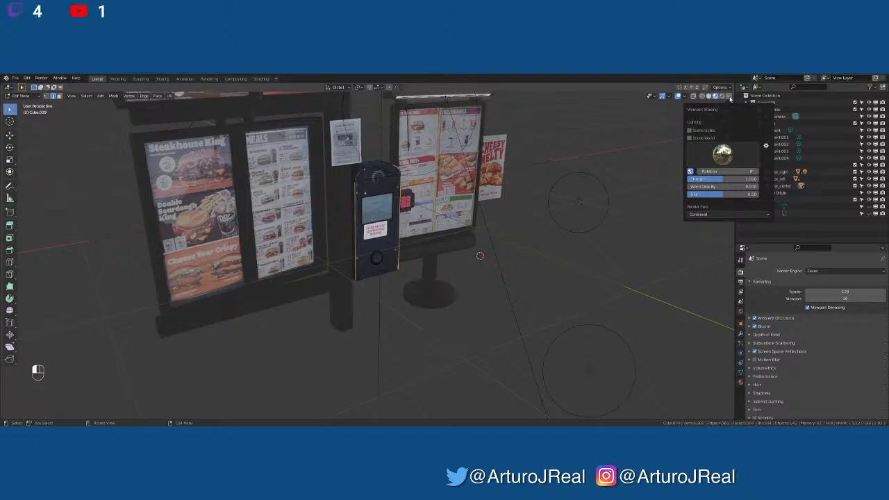
{"action": "mouse_move", "coordinate": [528, 182]}
{"action": "middle_mouse_down"}
{"action": "mouse_move", "coordinate": [560, 185]}
{"action": "mouse_move", "coordinate": [631, 167]}
{"action": "mouse_move", "coordinate": [666, 191]}
{"action": "mouse_move", "coordinate": [706, 180]}
{"action": "mouse_move", "coordinate": [685, 175]}
{"action": "middle_mouse_up"}
{"action": "left_click", "coordinate": [709, 96]}
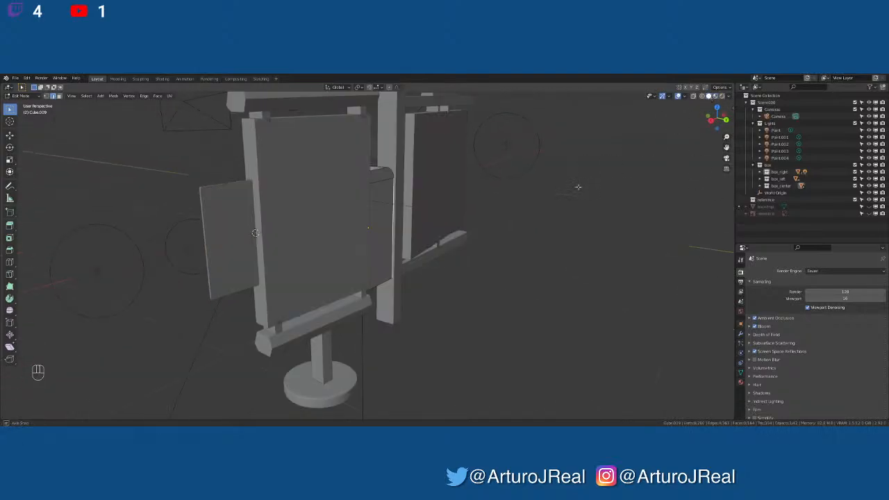
Try to bevel the four vertical corner edges of the kiosk body
{"action": "middle_click_drag", "start_coordinate": [578, 187], "coordinate": [410, 204]}
{"action": "scroll", "coordinate": [413, 206], "scroll_direction": "up", "scroll_amount": 5}
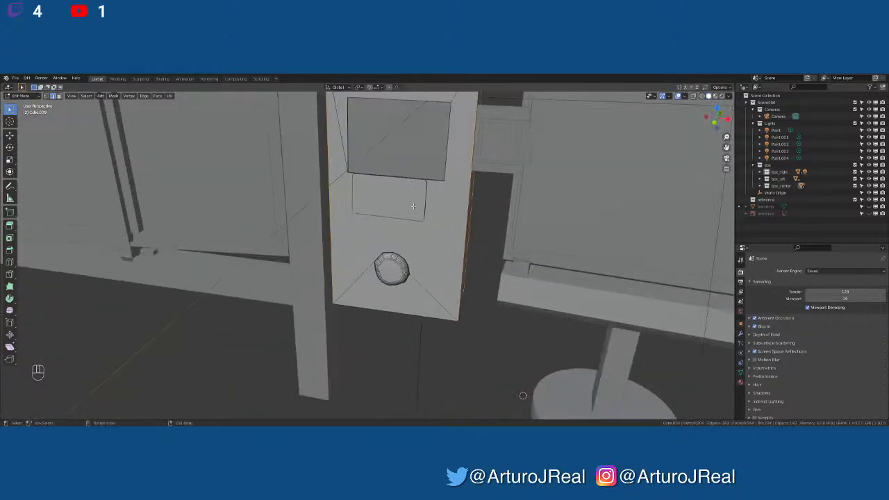
{"action": "middle_click_drag", "start_coordinate": [528, 210], "coordinate": [430, 219]}
{"action": "scroll", "coordinate": [457, 237], "scroll_direction": "down", "scroll_amount": 3}
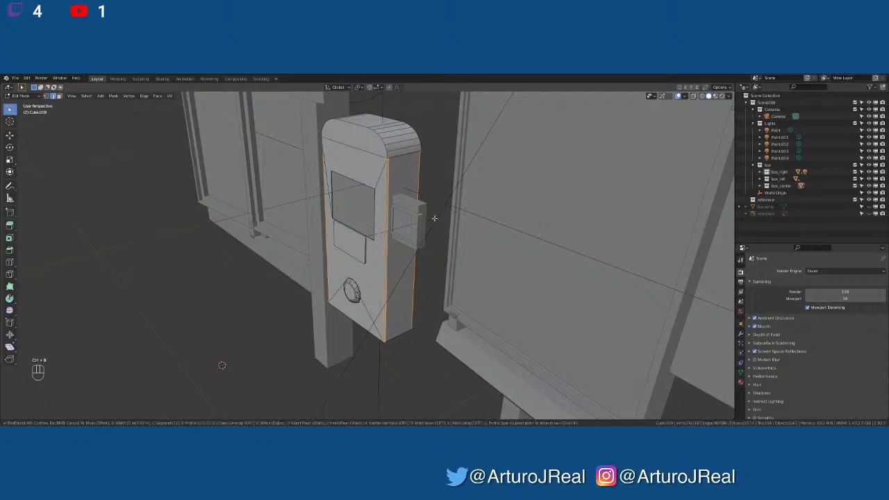
{"action": "right_click", "coordinate": [436, 218]}
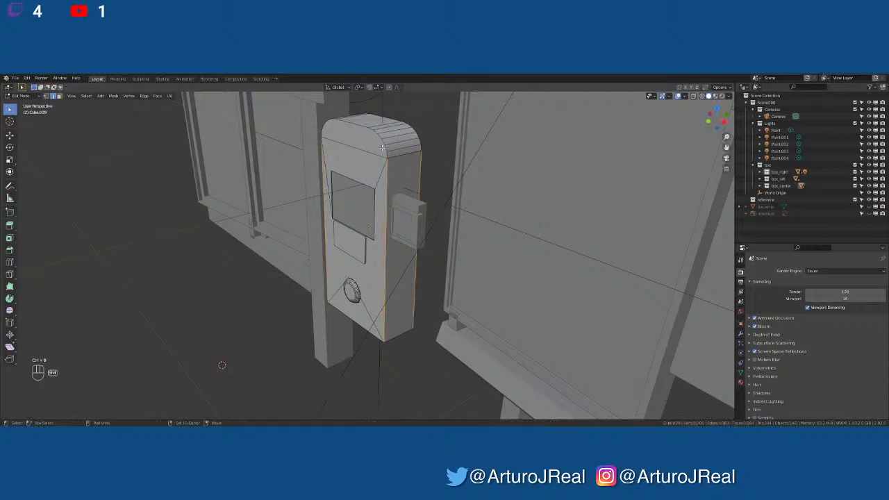
{"action": "key", "text": "ctrl+v"}
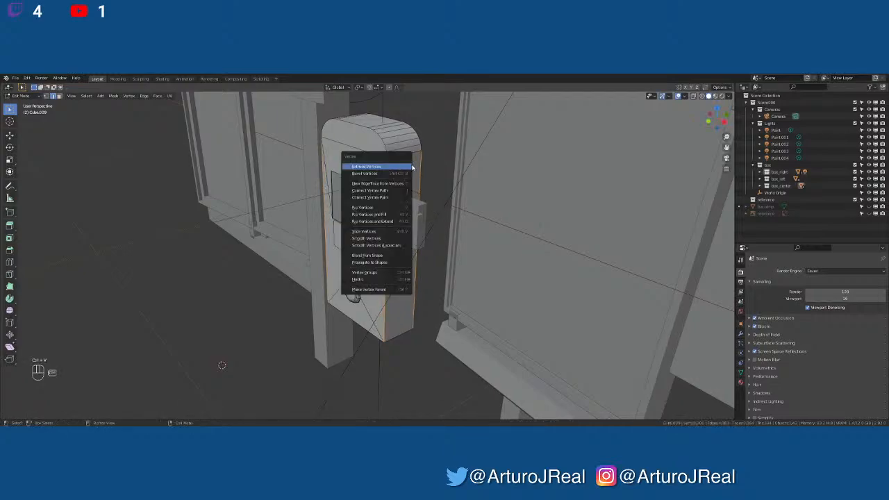
{"action": "key", "text": "Escape"}
{"action": "middle_click_drag", "start_coordinate": [409, 166], "coordinate": [425, 167]}
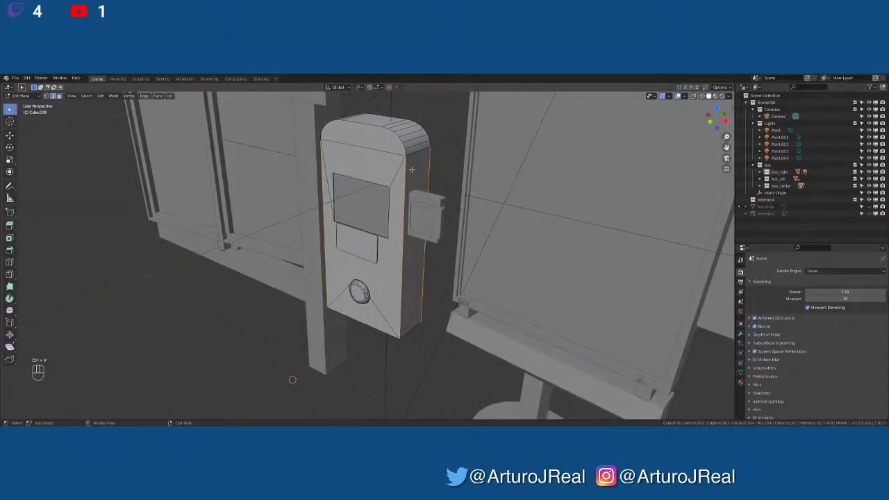
{"action": "key", "text": "ctrl+b"}
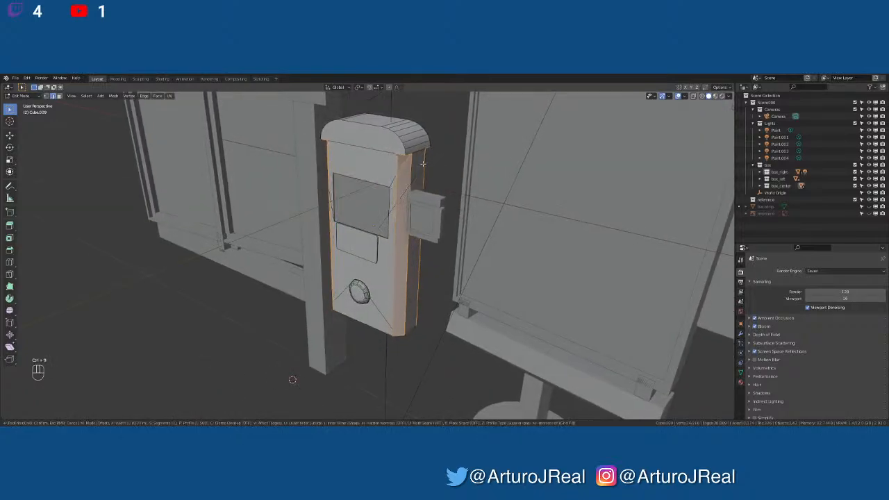
{"action": "left_click", "coordinate": [425, 163]}
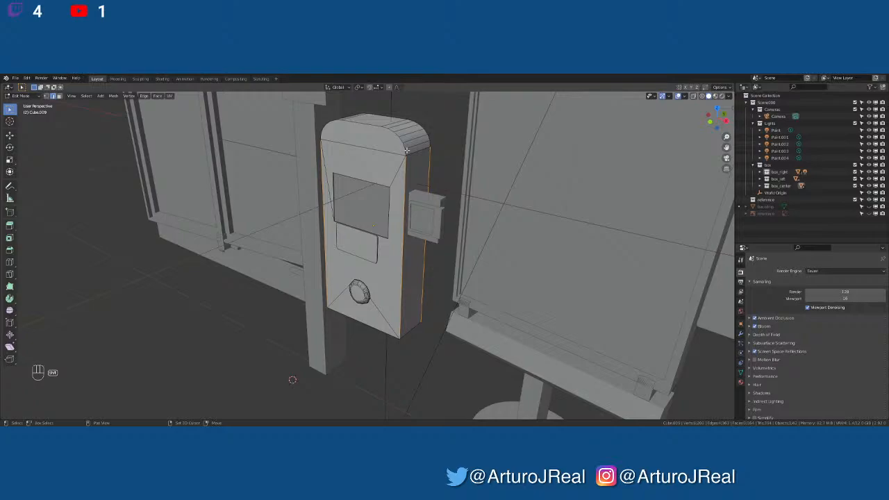
Add the rounded front edges along the top of the kiosk body to the edge selection
{"action": "left_click", "coordinate": [404, 144], "text": "shift"}
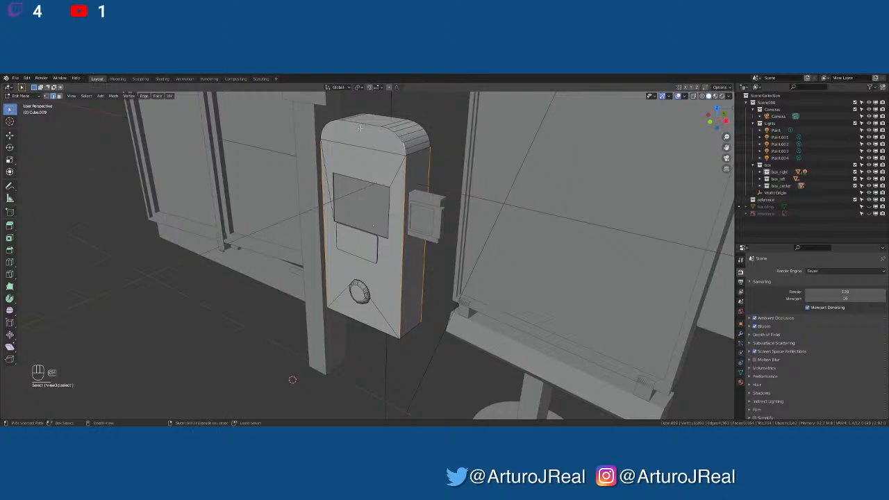
{"action": "middle_click_drag", "start_coordinate": [404, 142], "coordinate": [347, 166]}
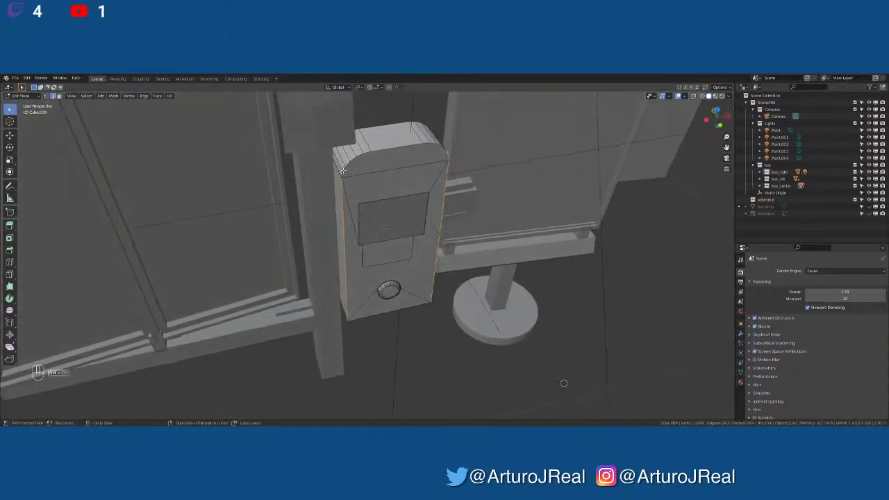
{"action": "left_click", "coordinate": [342, 168], "text": "ctrl"}
{"action": "left_click", "coordinate": [352, 175], "text": "shift"}
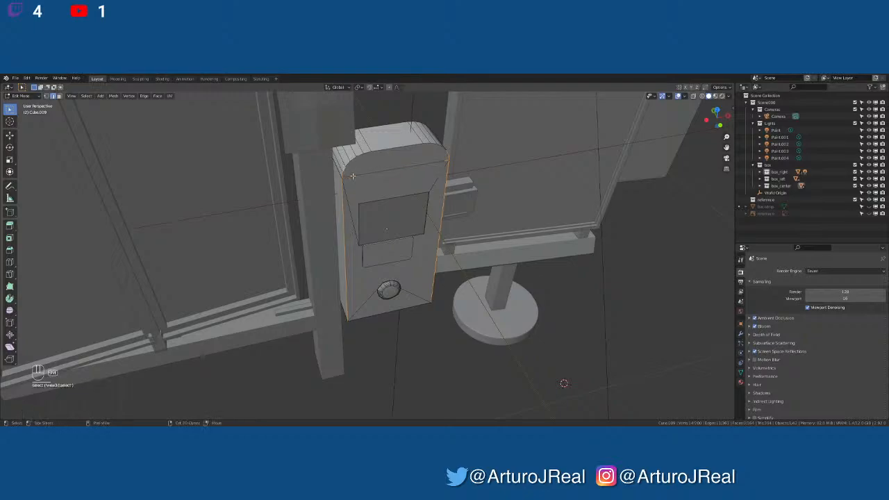
{"action": "left_click", "coordinate": [379, 148], "text": "shift"}
{"action": "left_click", "coordinate": [347, 162], "text": "shift"}
{"action": "left_click", "coordinate": [360, 157], "text": "shift"}
{"action": "left_click", "coordinate": [362, 155], "text": "shift"}
Extend the edge selection with the curved rear edges along the top of the kiosk body
{"action": "middle_click_drag", "start_coordinate": [424, 143], "coordinate": [406, 188]}
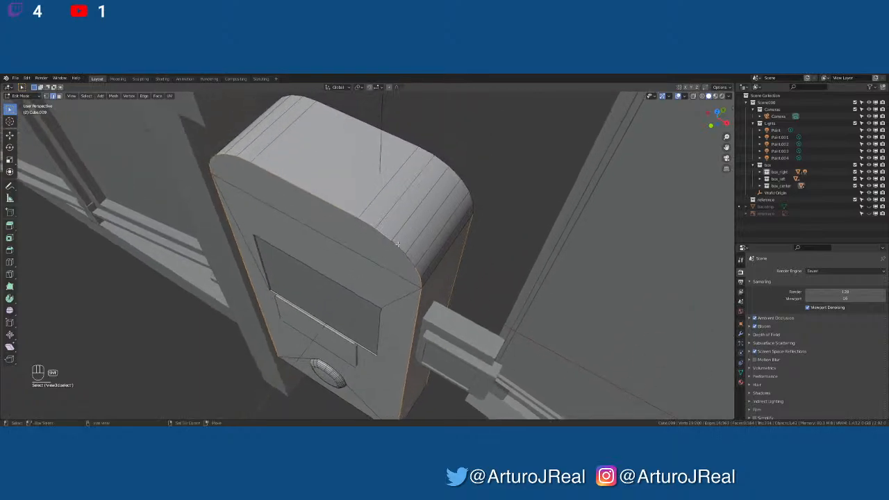
{"action": "middle_click_drag", "start_coordinate": [412, 262], "coordinate": [321, 255]}
{"action": "middle_click_drag", "start_coordinate": [321, 191], "coordinate": [277, 249]}
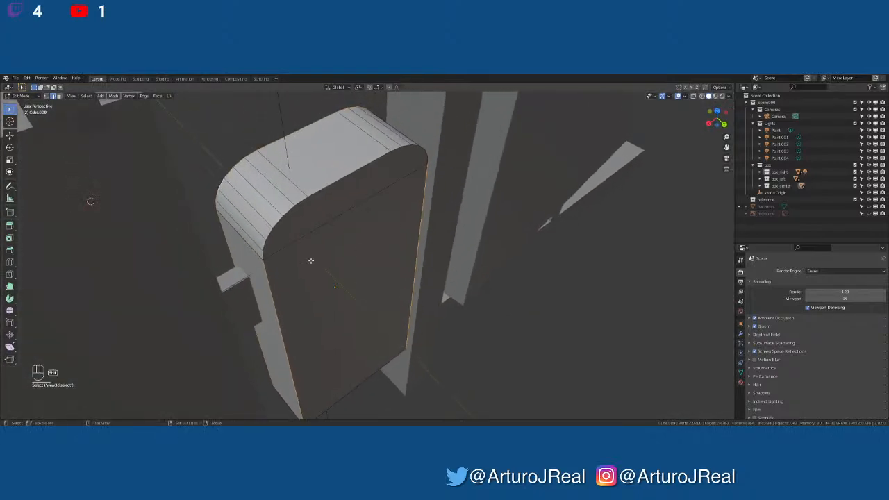
{"action": "left_click", "coordinate": [272, 231], "text": "ctrl"}
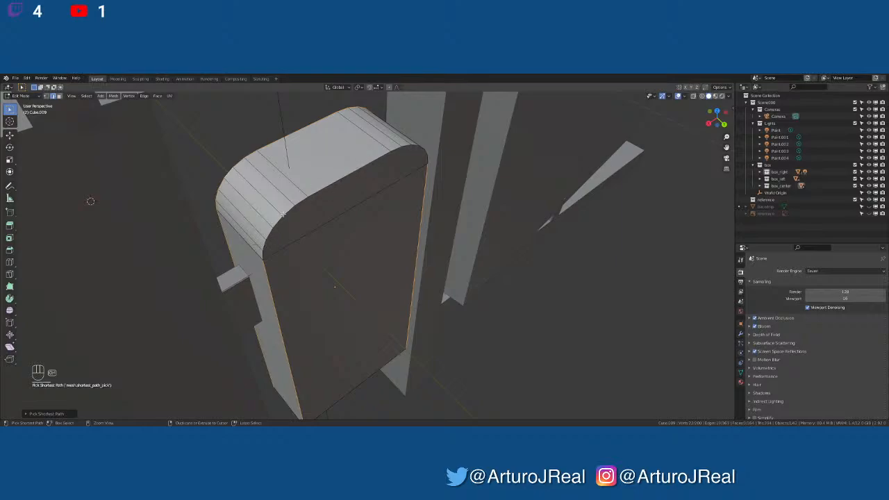
{"action": "left_click", "coordinate": [262, 254], "text": "shift"}
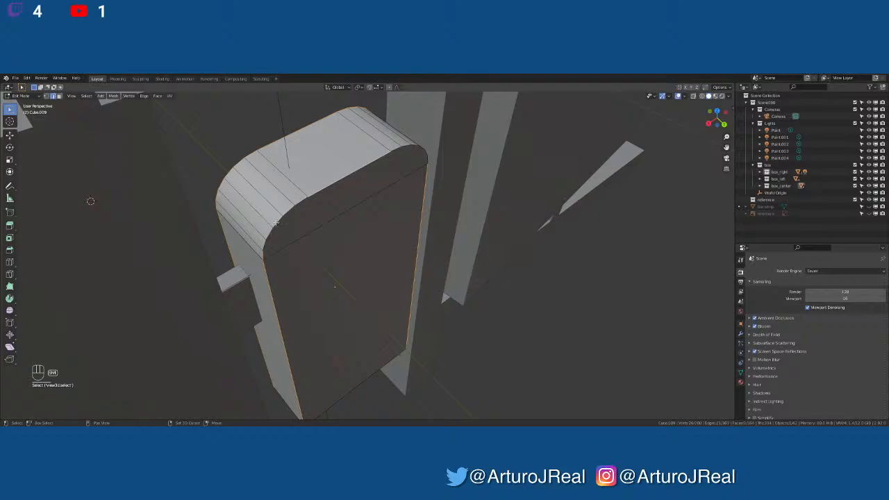
{"action": "left_click", "coordinate": [301, 201], "text": "ctrl+shift"}
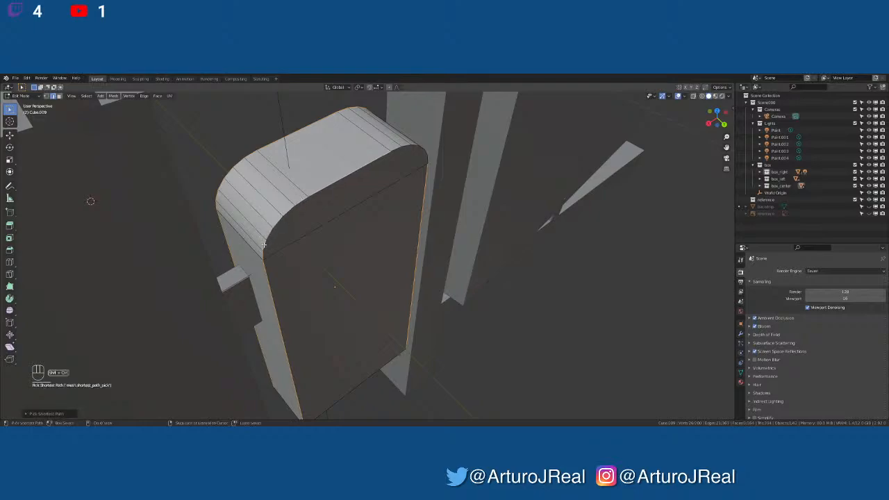
{"action": "middle_click_drag", "start_coordinate": [408, 151], "coordinate": [368, 148]}
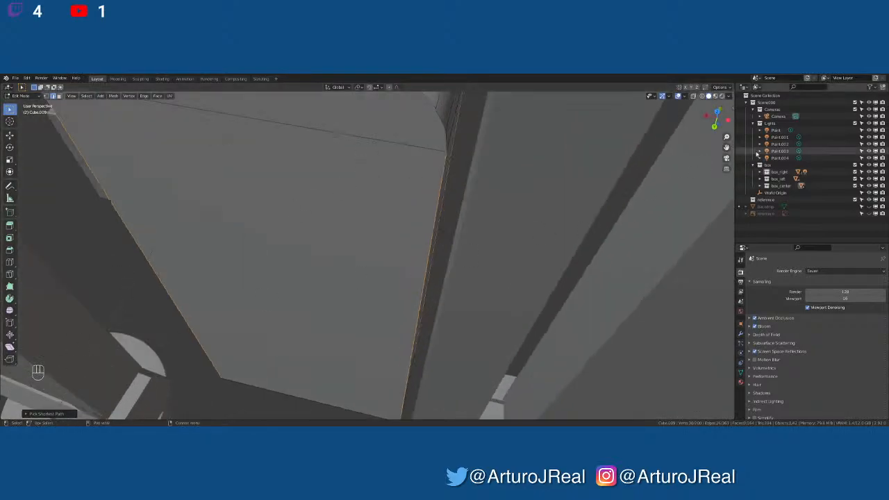
Enlarge the font size of the Screencast Keys overlay in the viewport
{"action": "key", "text": "n"}
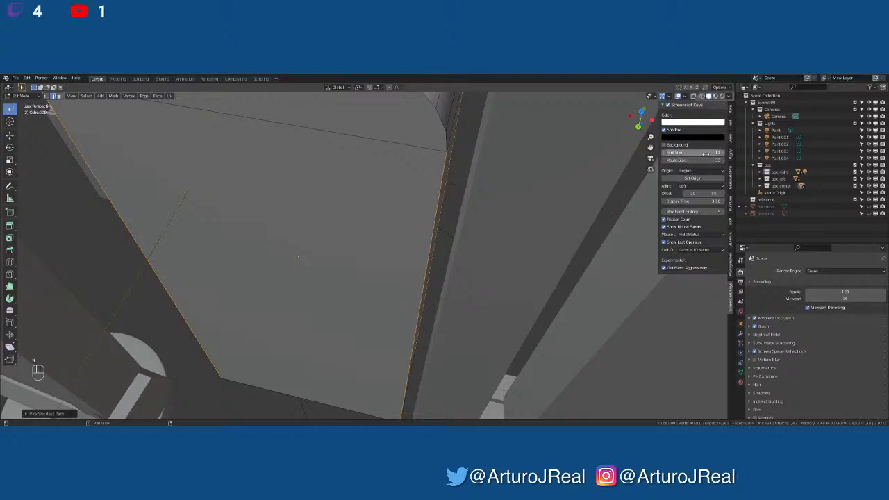
{"action": "left_click", "coordinate": [706, 154]}
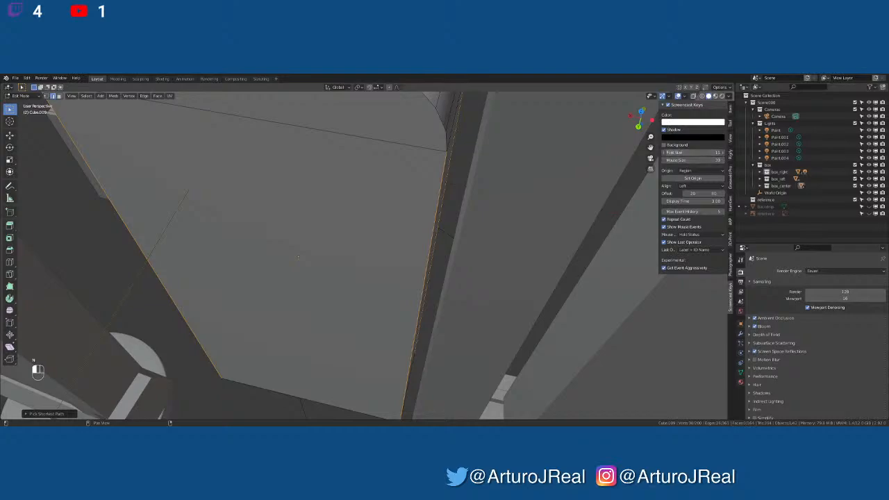
{"action": "left_click_drag", "start_coordinate": [705, 154], "coordinate": [729, 153]}
{"action": "left_click", "coordinate": [706, 154]}
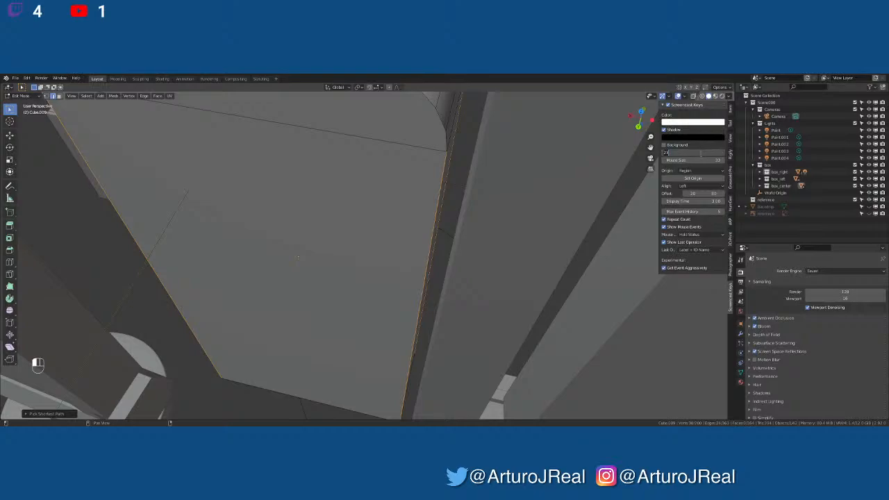
{"action": "type", "text": "3"}
{"action": "key", "text": "Return"}
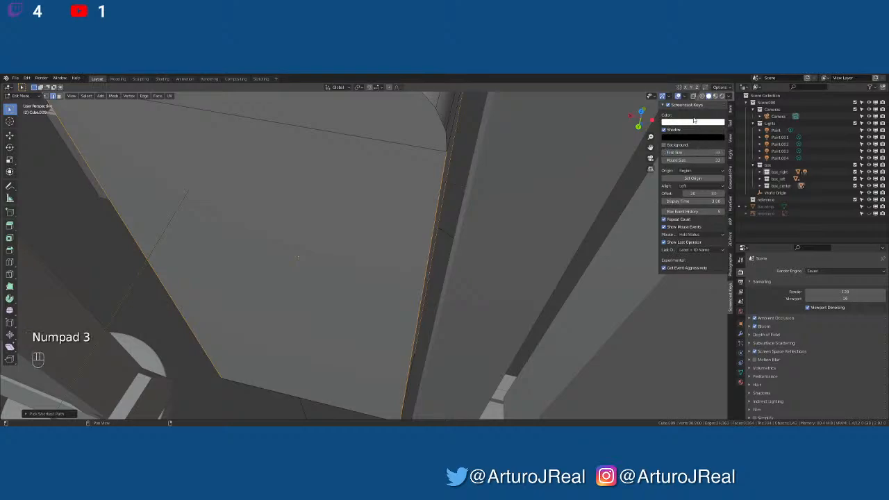
{"action": "key", "text": "n"}
Extend the edge selection with the edges around the underside of the kiosk body
{"action": "middle_click_drag", "start_coordinate": [570, 163], "coordinate": [444, 272]}
{"action": "scroll", "coordinate": [517, 164], "scroll_direction": "up", "scroll_amount": 1}
{"action": "left_click", "coordinate": [492, 271], "text": "shift"}
{"action": "left_click", "coordinate": [412, 296], "text": "shift"}
{"action": "left_click", "coordinate": [492, 368], "text": "shift"}
{"action": "left_click", "coordinate": [412, 359], "text": "shift"}
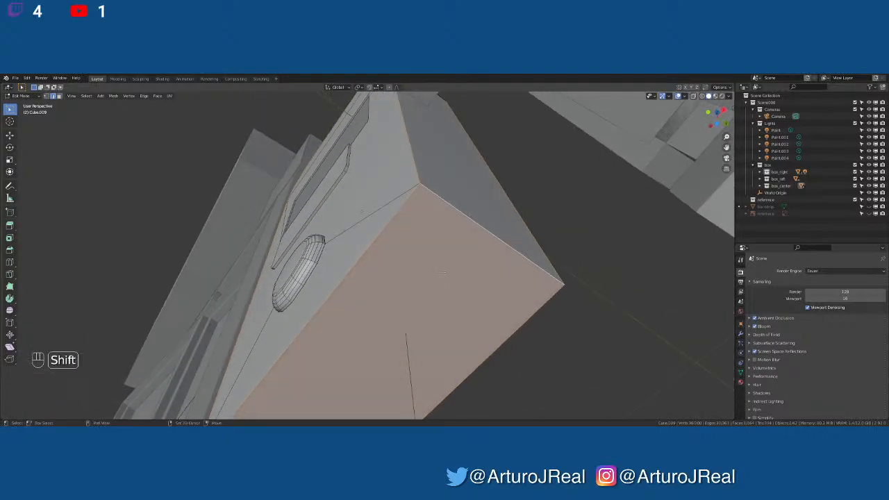
Try to select the kiosk body's bottom face, and undo the selection changes
{"action": "key", "text": "shift+3"}
{"action": "left_click", "coordinate": [445, 272]}
{"action": "middle_click_drag", "start_coordinate": [445, 273], "coordinate": [424, 334]}
{"action": "key", "text": "ctrl+z"}
{"action": "key", "text": "ctrl+z"}
{"action": "left_click", "coordinate": [425, 330]}
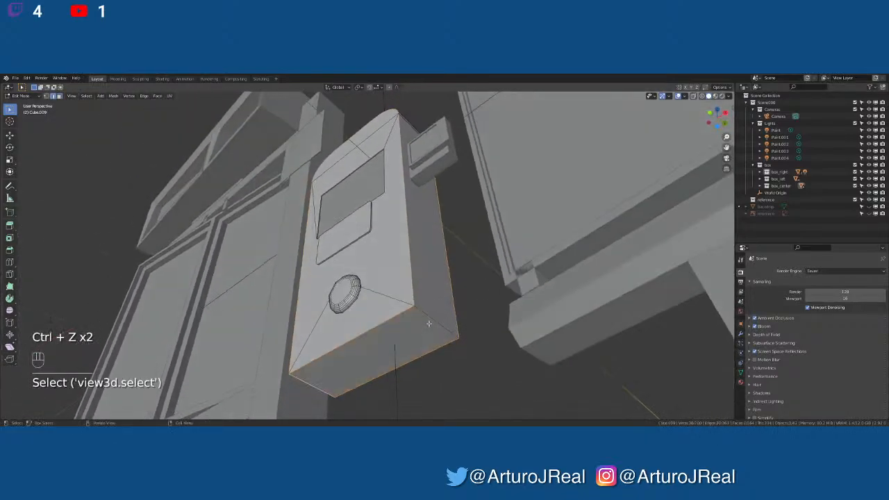
Add the remaining lower side edge to the selection and try to bevel the kiosk body's outer edges
{"action": "key", "text": "2"}
{"action": "left_click", "coordinate": [432, 319], "text": "shift"}
{"action": "middle_click_drag", "start_coordinate": [431, 320], "coordinate": [462, 335]}
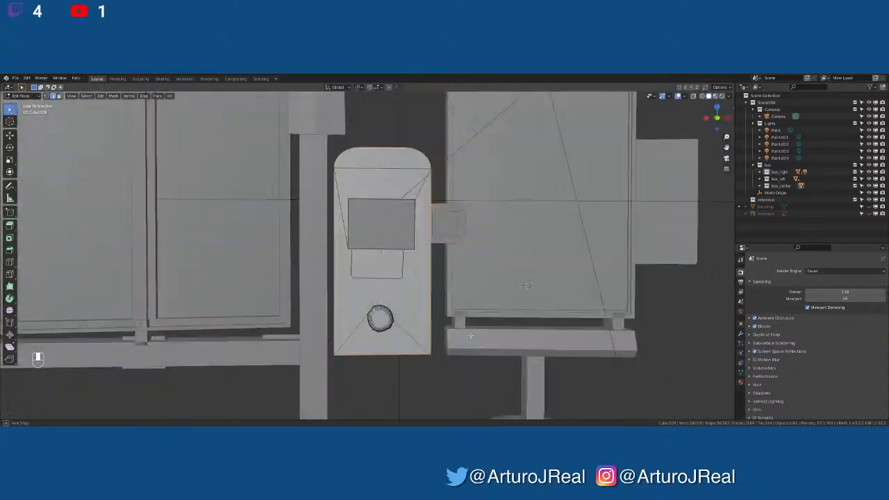
{"action": "key", "text": "ctrl+b"}
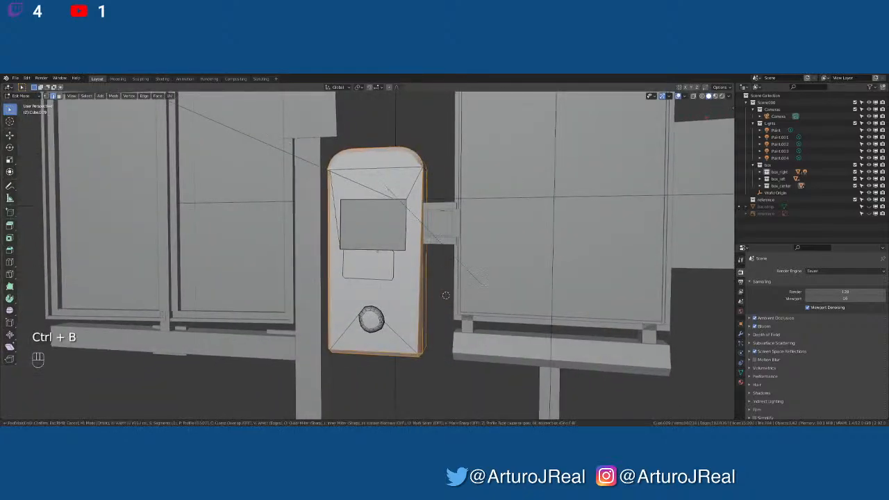
{"action": "right_click", "coordinate": [500, 277]}
{"action": "scroll", "coordinate": [496, 278], "scroll_direction": "up", "scroll_amount": 2}
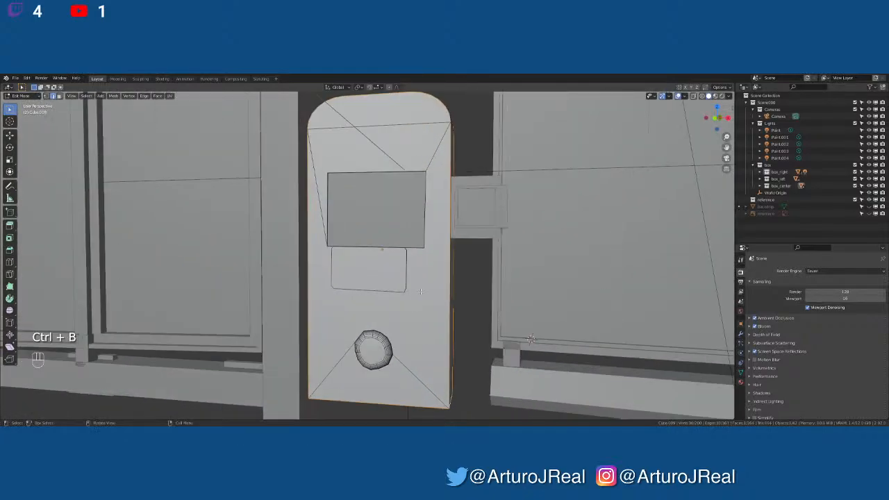
Return to Object Mode and add a Bevel modifier to the kiosk body
{"action": "key", "text": "Tab"}
{"action": "left_click", "coordinate": [422, 290]}
{"action": "key", "text": "Tab"}
{"action": "key", "text": "Tab"}
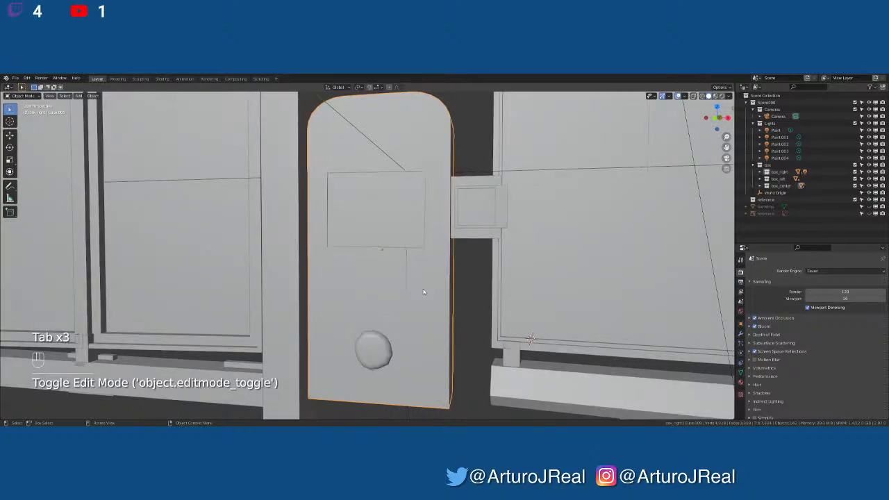
{"action": "left_click", "coordinate": [739, 335]}
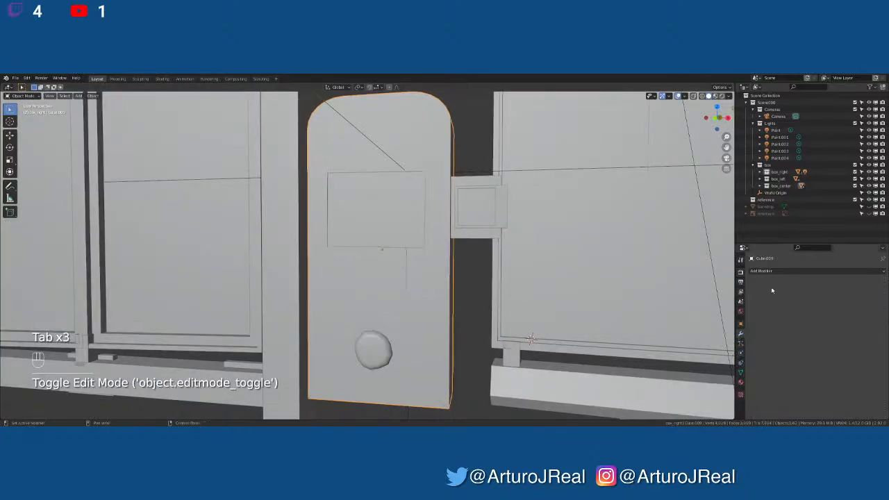
{"action": "left_click", "coordinate": [775, 271]}
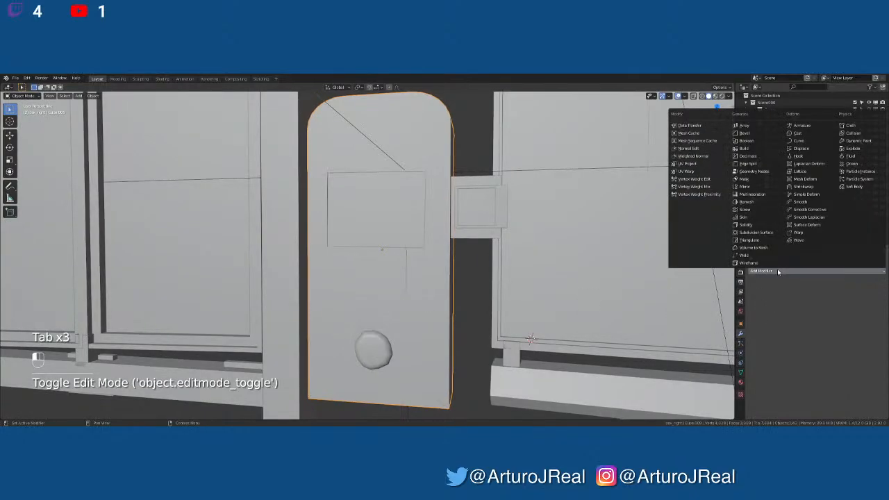
{"action": "left_click", "coordinate": [744, 133]}
{"action": "middle_click_drag", "start_coordinate": [402, 254], "coordinate": [382, 269]}
{"action": "scroll", "coordinate": [382, 269], "scroll_direction": "down", "scroll_amount": 4}
{"action": "scroll", "coordinate": [384, 270], "scroll_direction": "up", "scroll_amount": 1}
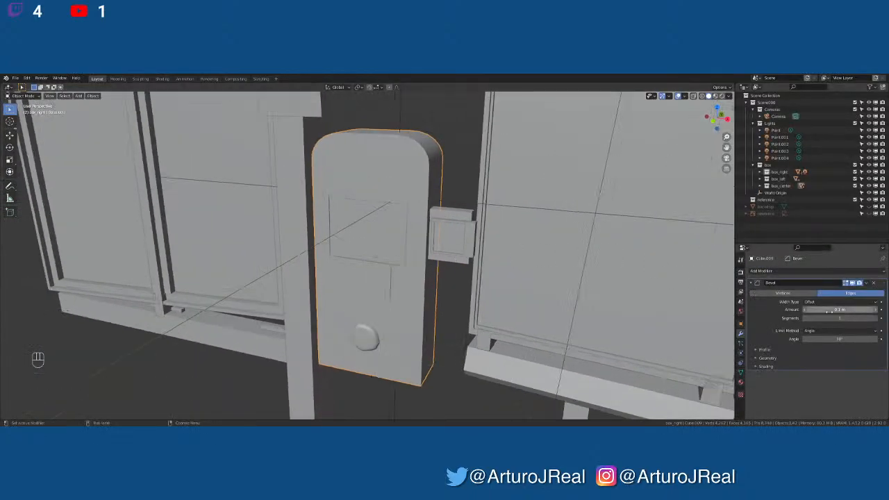
Adjust the amount of the kiosk's Bevel modifier and check its profile settings
{"action": "mouse_move", "coordinate": [495, 281]}
{"action": "middle_mouse_down"}
{"action": "mouse_move", "coordinate": [502, 276]}
{"action": "mouse_move", "coordinate": [497, 283]}
{"action": "middle_mouse_up"}
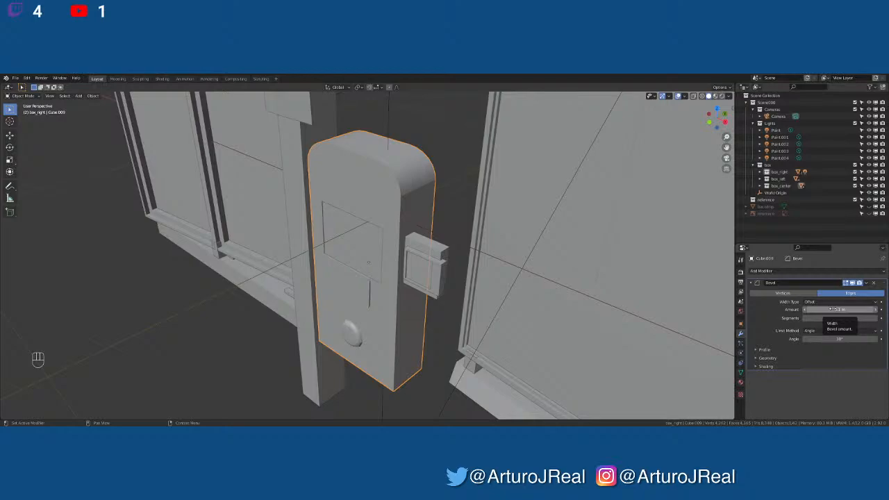
{"action": "left_click_drag", "start_coordinate": [831, 309], "coordinate": [829, 309]}
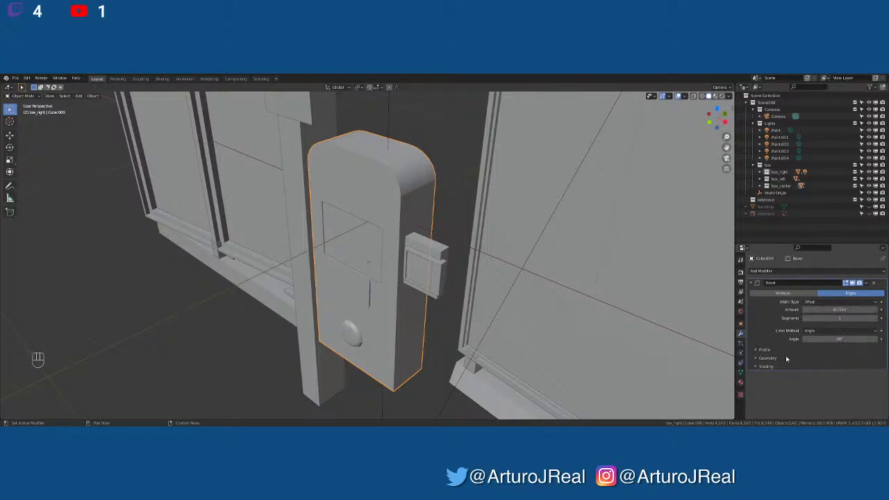
{"action": "left_click", "coordinate": [768, 350]}
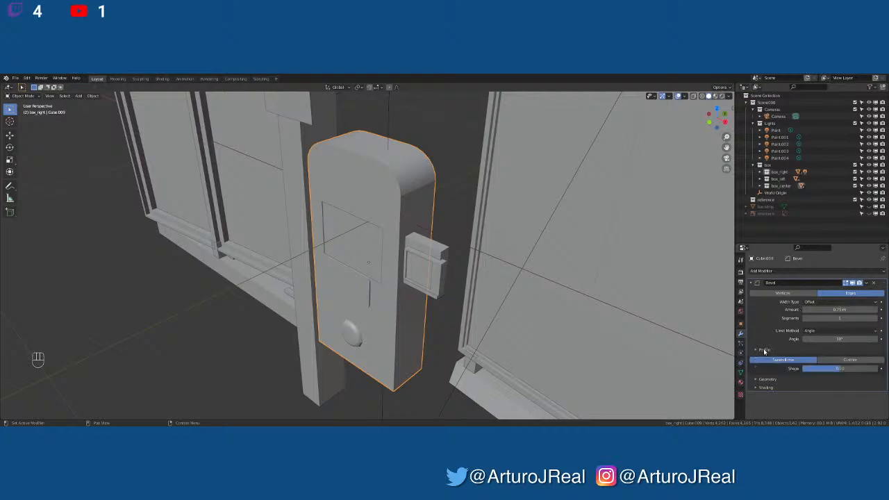
{"action": "left_click", "coordinate": [767, 350]}
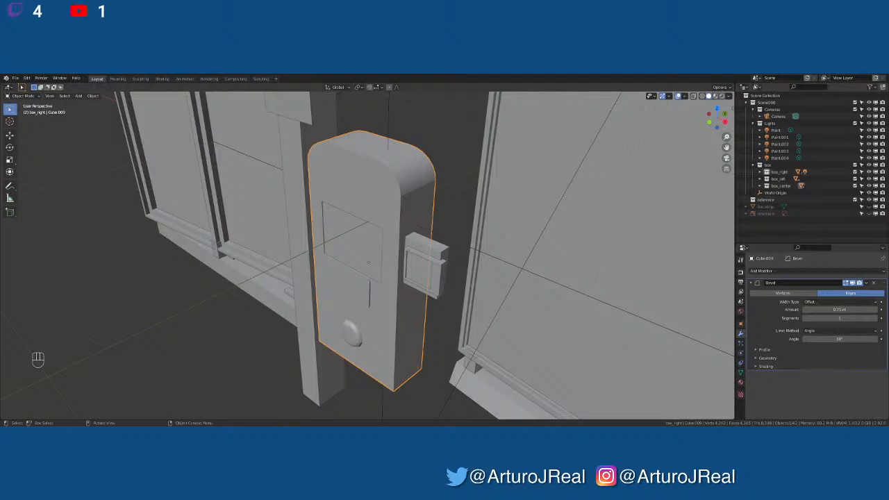
Select a vertical front edge of the kiosk in Edit Mode and try the Bevel modifier's edge and width type settings
{"action": "middle_click_drag", "start_coordinate": [369, 262], "coordinate": [610, 270]}
{"action": "key", "text": "Tab"}
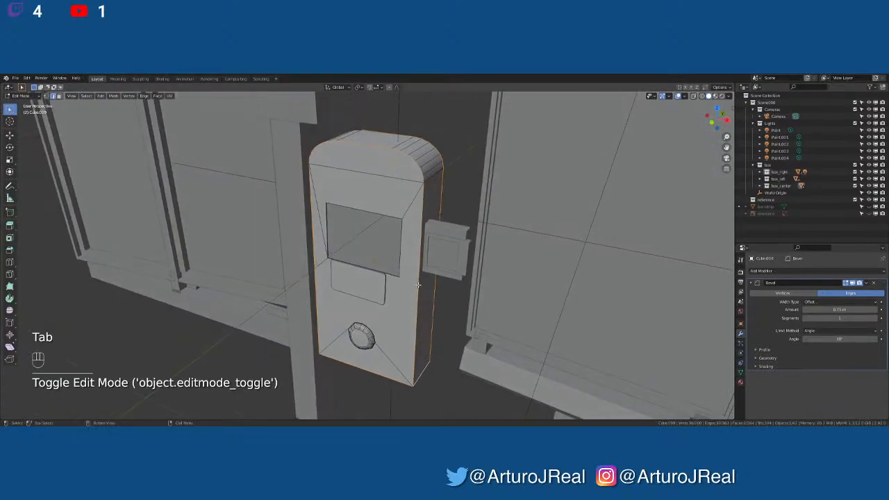
{"action": "left_click", "coordinate": [610, 271]}
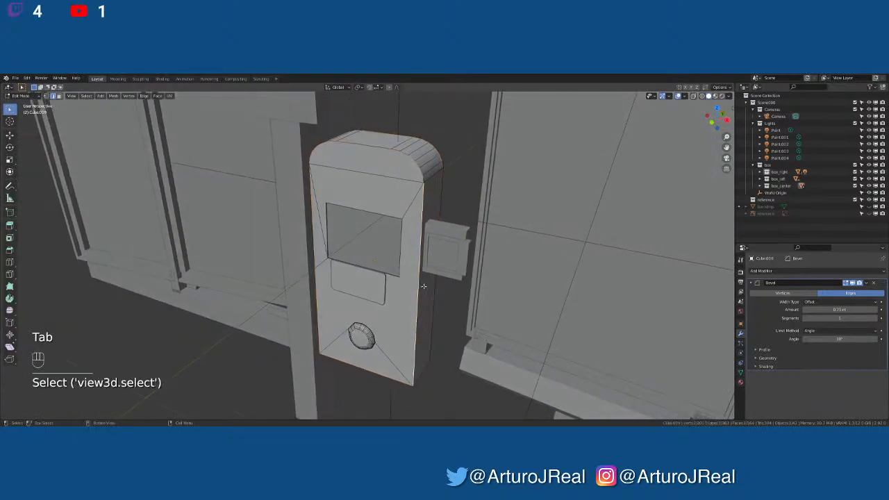
{"action": "left_click", "coordinate": [803, 294]}
{"action": "left_click", "coordinate": [835, 294]}
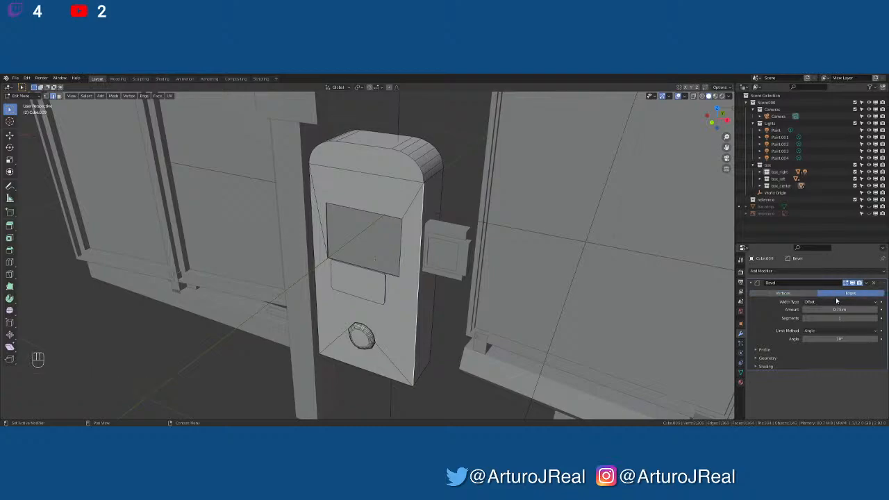
{"action": "left_click", "coordinate": [833, 302]}
{"action": "left_click", "coordinate": [833, 304]}
{"action": "key", "text": "Tab"}
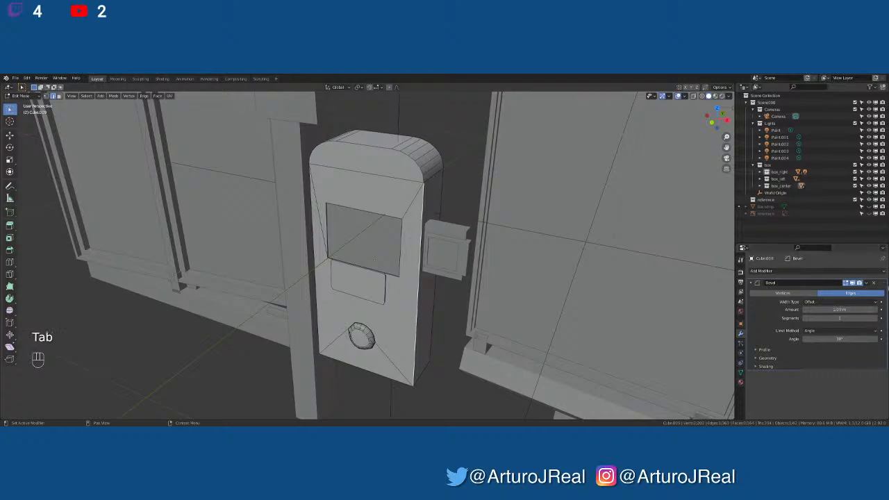
Remove the Bevel modifier from the kiosk body and leave Edit Mode
{"action": "left_click", "coordinate": [874, 283]}
{"action": "key", "text": "Tab"}
{"action": "left_click", "coordinate": [435, 207]}
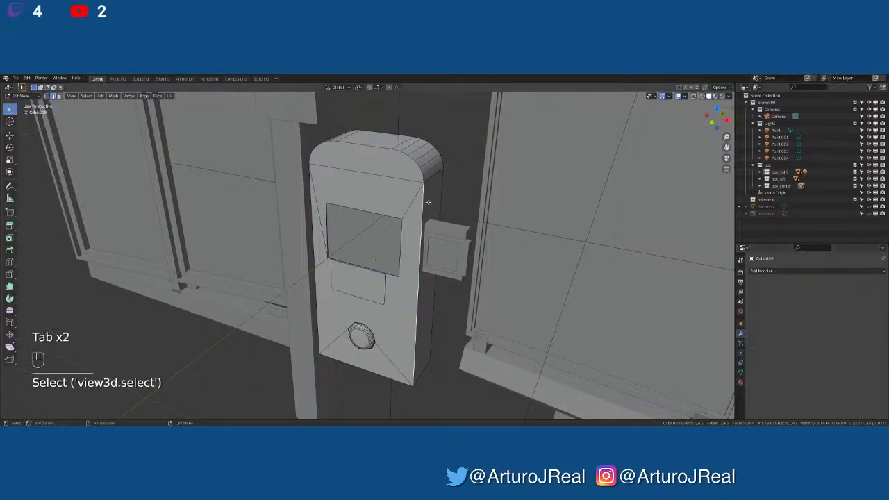
{"action": "key", "text": "Tab"}
{"action": "left_click", "coordinate": [432, 206]}
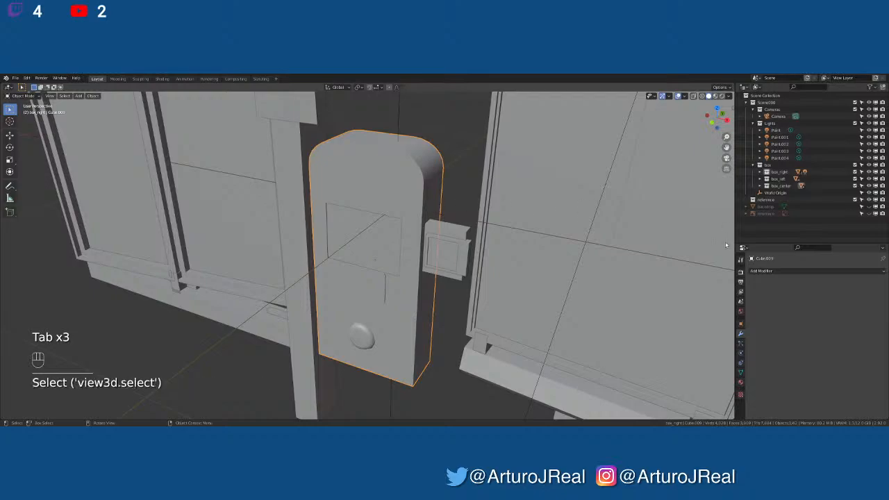
{"action": "left_click", "coordinate": [784, 271]}
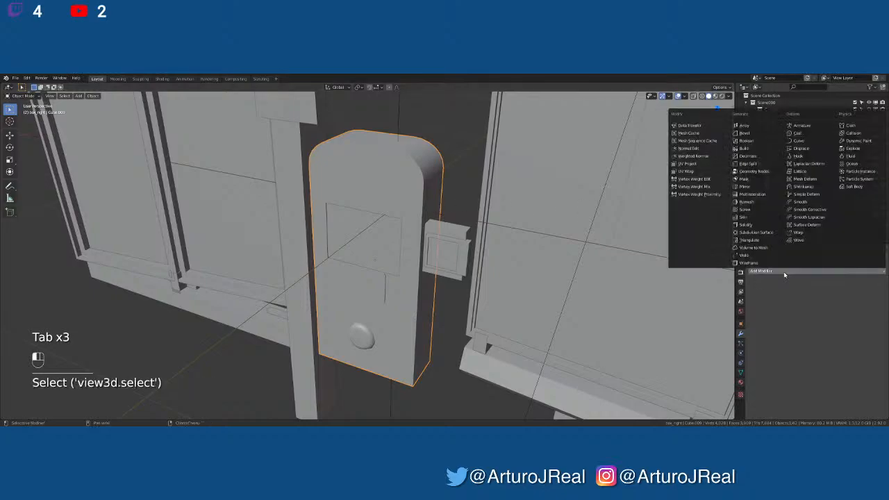
{"action": "left_click", "coordinate": [518, 329]}
Select every object in the scene, including the camera and lights, and apply their object transforms
{"action": "scroll", "coordinate": [458, 302], "scroll_direction": "down", "scroll_amount": 5}
{"action": "key", "text": "KP_1"}
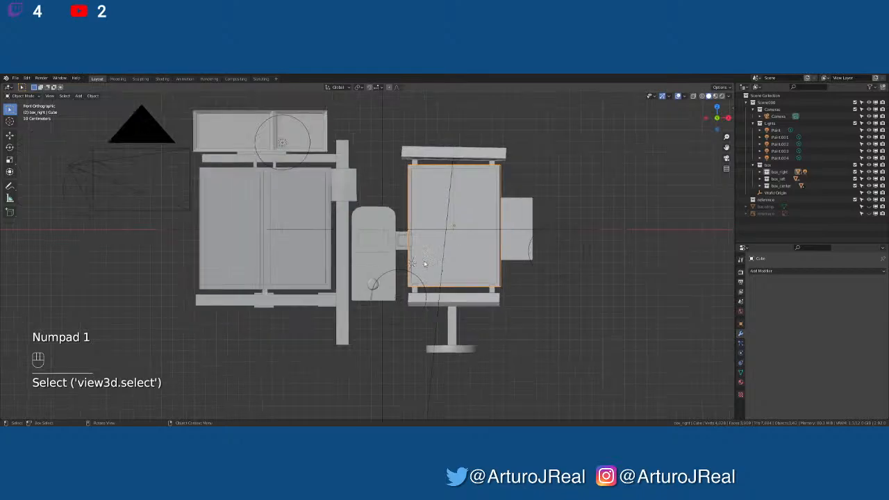
{"action": "scroll", "coordinate": [425, 263], "scroll_direction": "down", "scroll_amount": 5}
{"action": "middle_click_drag", "start_coordinate": [458, 256], "coordinate": [383, 264], "text": "shift"}
{"action": "key", "text": "a"}
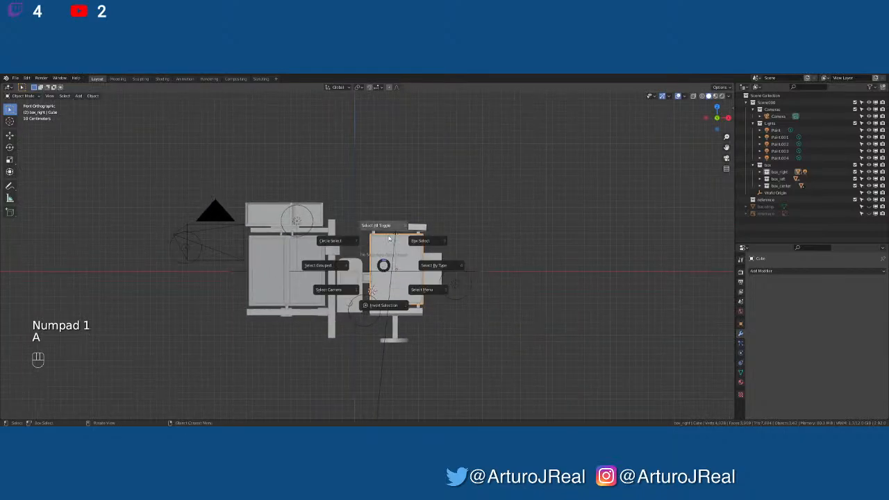
{"action": "left_click", "coordinate": [389, 238]}
{"action": "key", "text": "a"}
{"action": "key", "text": "a"}
{"action": "left_click", "coordinate": [401, 167]}
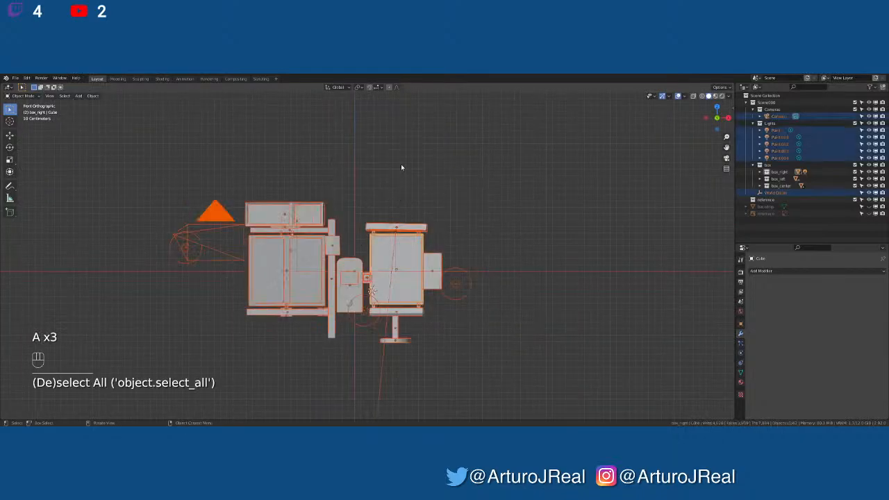
{"action": "middle_click_drag", "start_coordinate": [439, 209], "coordinate": [432, 228]}
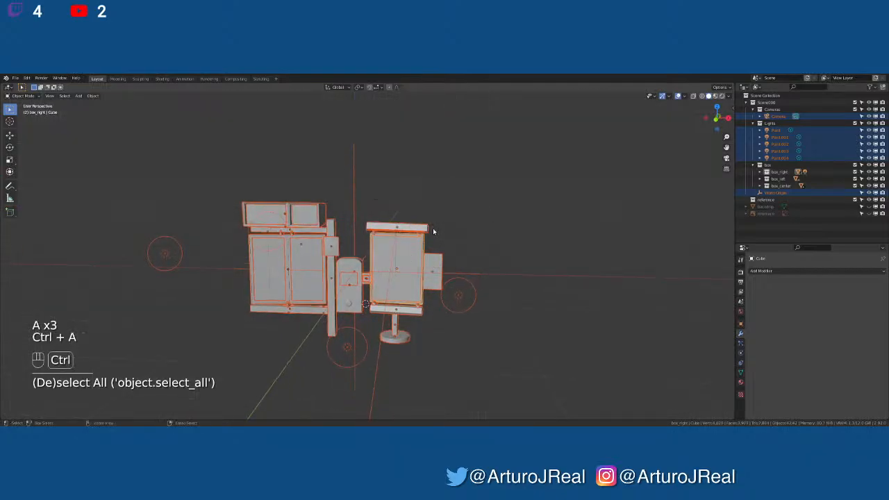
{"action": "key", "text": "ctrl+a"}
{"action": "left_click", "coordinate": [436, 190]}
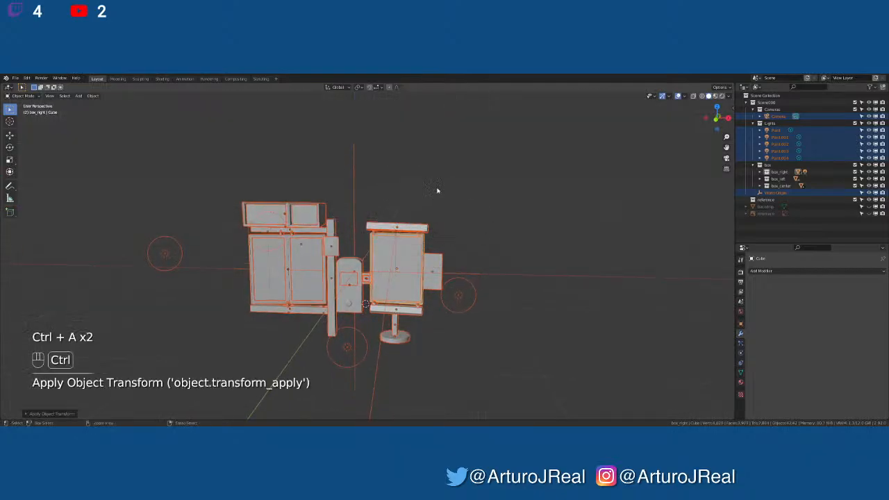
Switch the viewport to Rendered shading and clear the selection
{"action": "mouse_move", "coordinate": [448, 225]}
{"action": "middle_mouse_down"}
{"action": "mouse_move", "coordinate": [425, 220]}
{"action": "mouse_move", "coordinate": [490, 225]}
{"action": "mouse_move", "coordinate": [410, 250]}
{"action": "mouse_move", "coordinate": [477, 248]}
{"action": "mouse_move", "coordinate": [532, 220]}
{"action": "mouse_move", "coordinate": [477, 235]}
{"action": "middle_mouse_up"}
{"action": "scroll", "coordinate": [425, 220], "scroll_direction": "up", "scroll_amount": 3}
{"action": "left_click", "coordinate": [721, 96]}
{"action": "scroll", "coordinate": [475, 237], "scroll_direction": "up", "scroll_amount": 4}
{"action": "middle_click_drag", "start_coordinate": [437, 290], "coordinate": [437, 222], "text": "shift"}
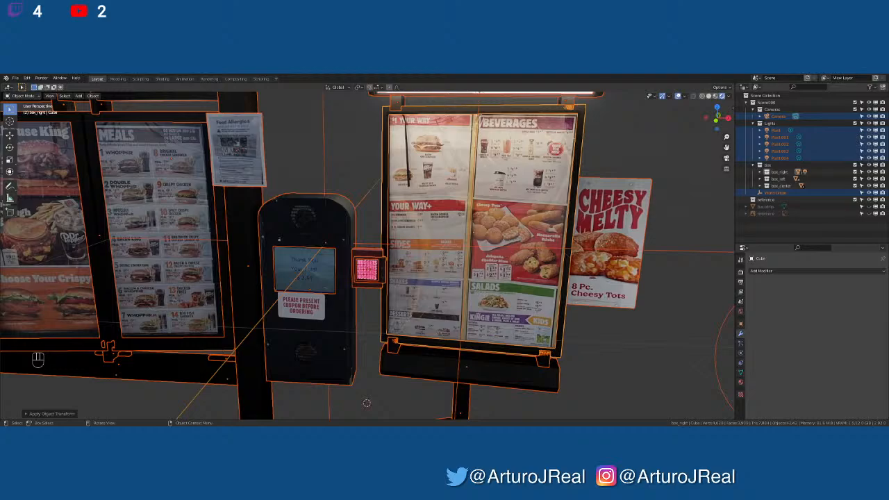
{"action": "middle_click_drag", "start_coordinate": [430, 254], "coordinate": [407, 257]}
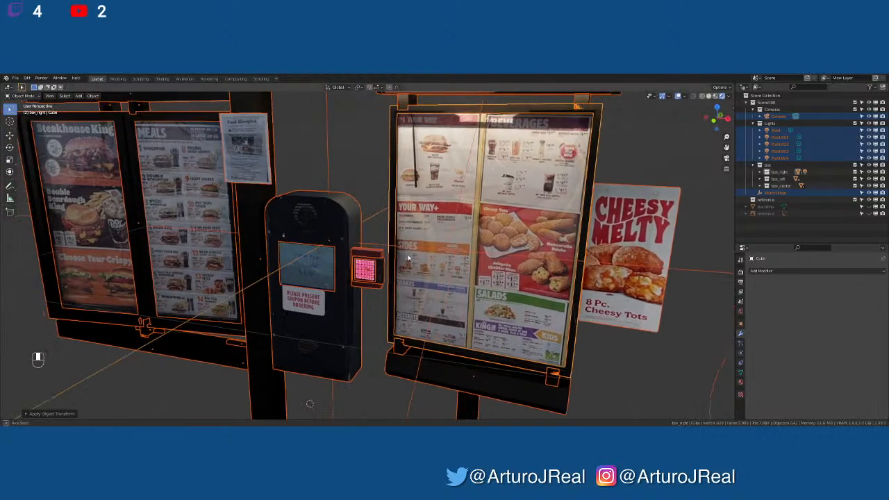
{"action": "scroll", "coordinate": [389, 277], "scroll_direction": "down", "scroll_amount": 4}
{"action": "left_click", "coordinate": [365, 304]}
{"action": "middle_click_drag", "start_coordinate": [365, 304], "coordinate": [368, 263]}
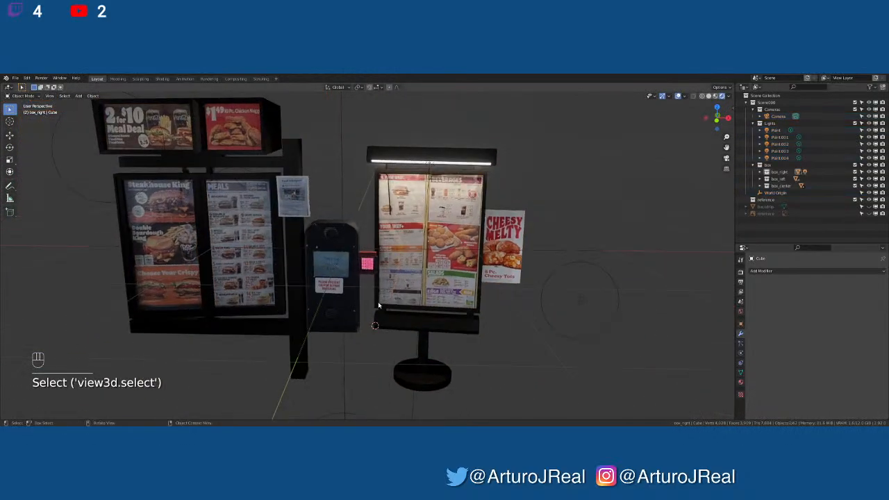
Select the NUGGETS display and frame it closely in the front orthographic view
{"action": "left_click", "coordinate": [368, 262]}
{"action": "key", "text": "KP_Decimal"}
{"action": "key", "text": "KP_1"}
{"action": "scroll", "coordinate": [375, 263], "scroll_direction": "down", "scroll_amount": 2}
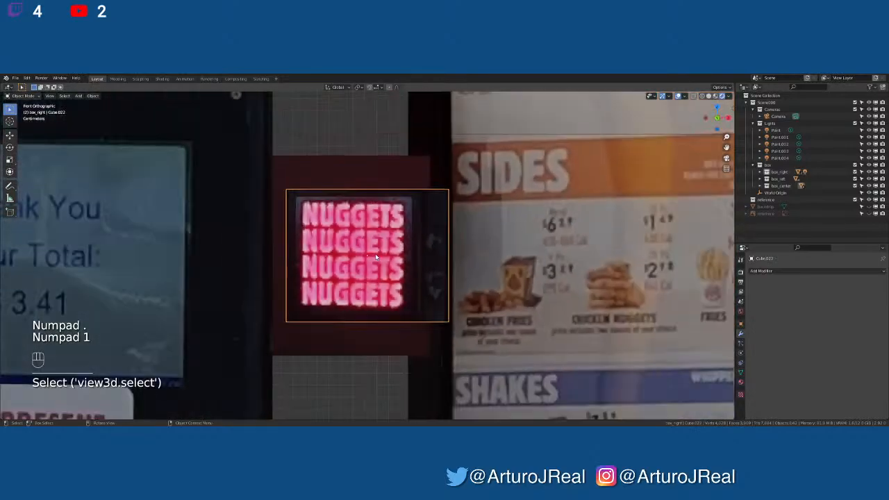
{"action": "scroll", "coordinate": [218, 238], "scroll_direction": "up", "scroll_amount": 3}
{"action": "scroll", "coordinate": [224, 237], "scroll_direction": "down", "scroll_amount": 5}
{"action": "middle_click_drag", "start_coordinate": [225, 237], "coordinate": [369, 250]}
{"action": "scroll", "coordinate": [378, 251], "scroll_direction": "up", "scroll_amount": 4}
{"action": "key", "text": "KP_1"}
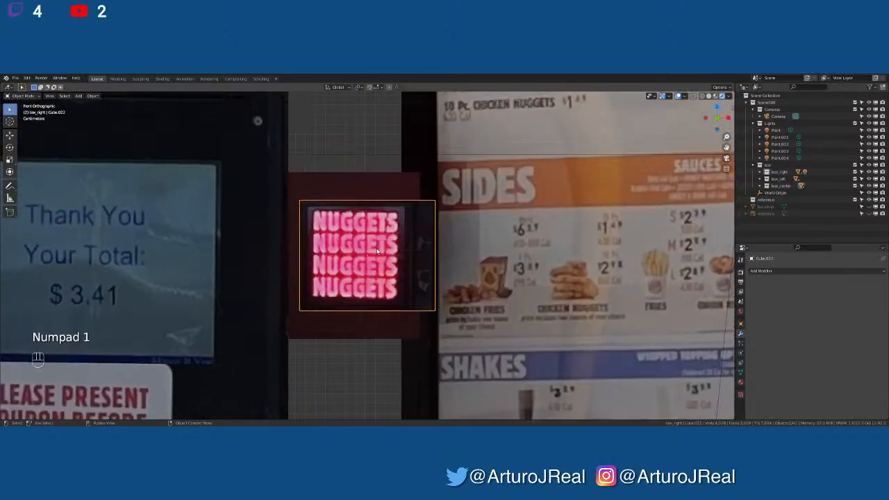
{"action": "scroll", "coordinate": [382, 250], "scroll_direction": "up", "scroll_amount": 4}
{"action": "scroll", "coordinate": [387, 249], "scroll_direction": "down", "scroll_amount": 1}
Select the NUGGETS screen panel in Object Mode and shift it along the Y axis relative to its housing
{"action": "key", "text": "Tab"}
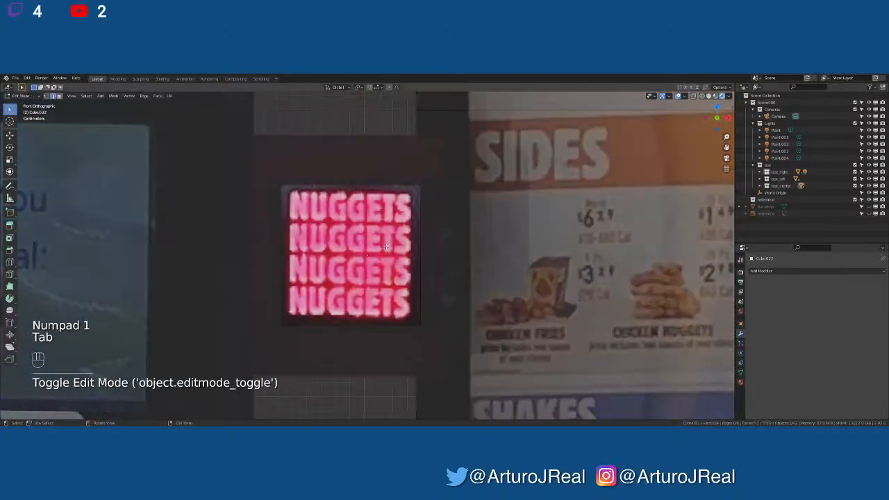
{"action": "key", "text": "Tab"}
{"action": "left_click", "coordinate": [387, 249]}
{"action": "key", "text": "Tab"}
{"action": "key", "text": "Tab"}
{"action": "left_click", "coordinate": [388, 250]}
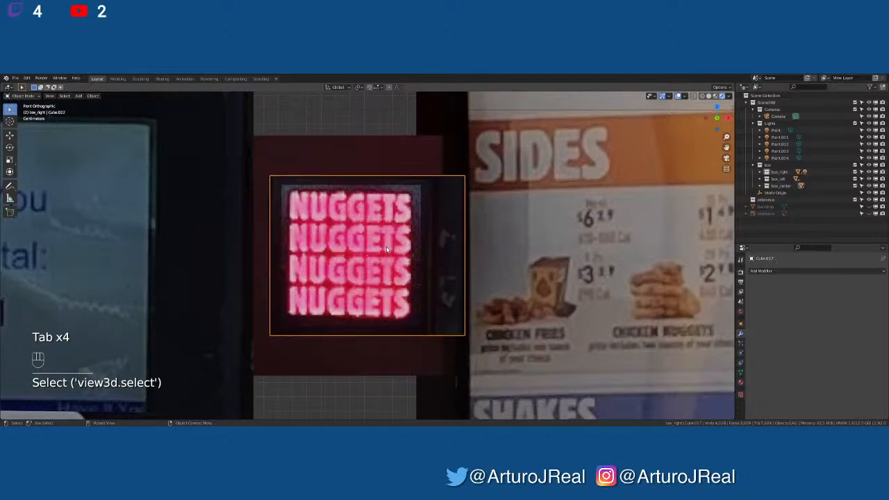
{"action": "mouse_move", "coordinate": [387, 248]}
{"action": "middle_mouse_down"}
{"action": "mouse_move", "coordinate": [332, 269]}
{"action": "mouse_move", "coordinate": [425, 258]}
{"action": "mouse_move", "coordinate": [396, 254]}
{"action": "middle_mouse_up"}
{"action": "key", "text": "g"}
{"action": "key", "text": "y"}
{"action": "left_click", "coordinate": [329, 271]}
Switch to the Shading workspace and frame the NUGGETS screen in the front view
{"action": "left_click", "coordinate": [161, 78]}
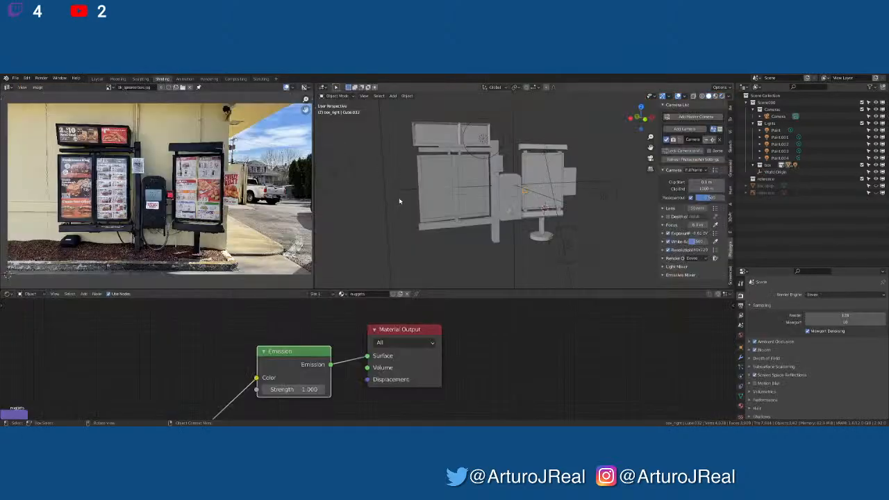
{"action": "scroll", "coordinate": [437, 260], "scroll_direction": "up", "scroll_amount": 2}
{"action": "middle_click_drag", "start_coordinate": [478, 226], "coordinate": [444, 192]}
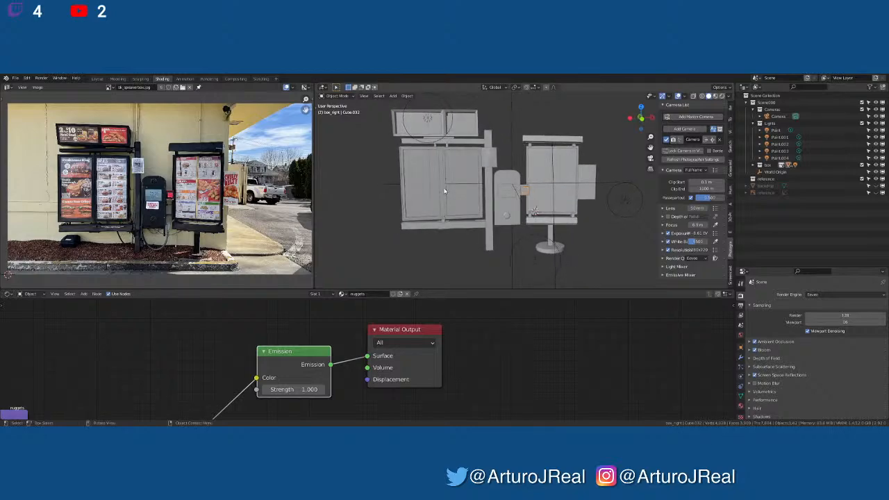
{"action": "key", "text": "KP_1"}
{"action": "scroll", "coordinate": [553, 177], "scroll_direction": "up", "scroll_amount": 6}
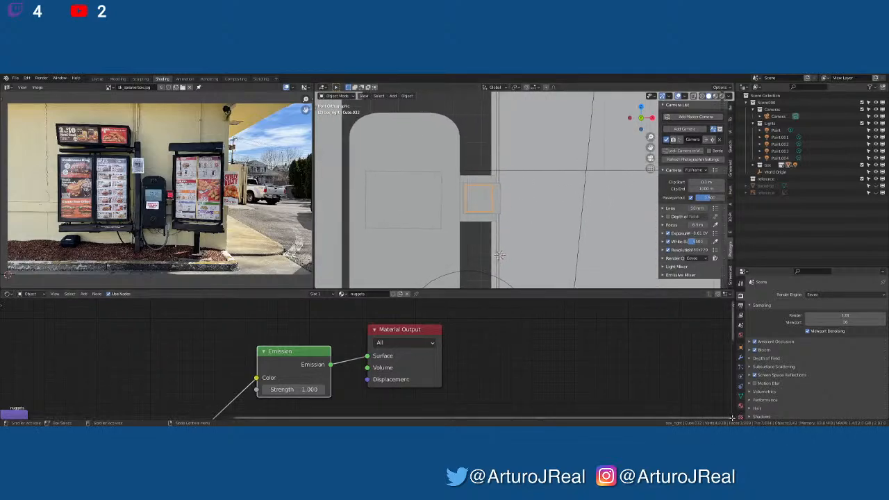
Split a strip off below the shader node editor and turn it into a Timeline
{"action": "left_click_drag", "start_coordinate": [733, 419], "coordinate": [725, 387]}
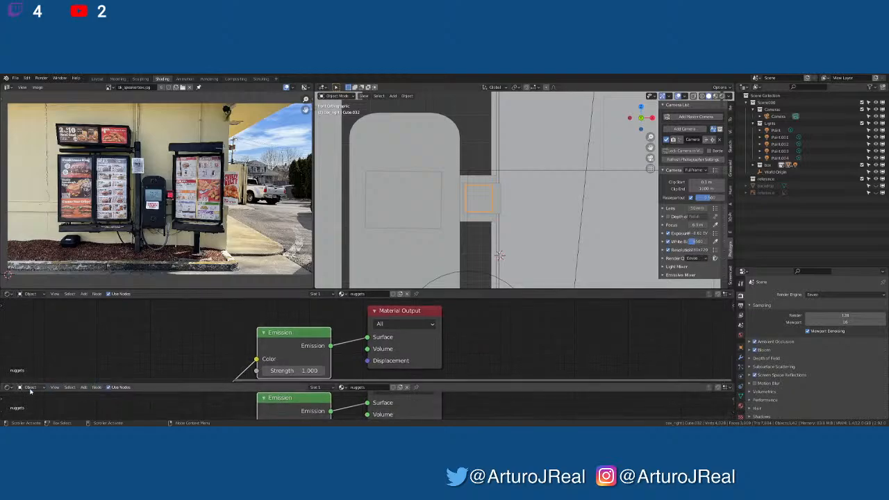
{"action": "left_click", "coordinate": [8, 387]}
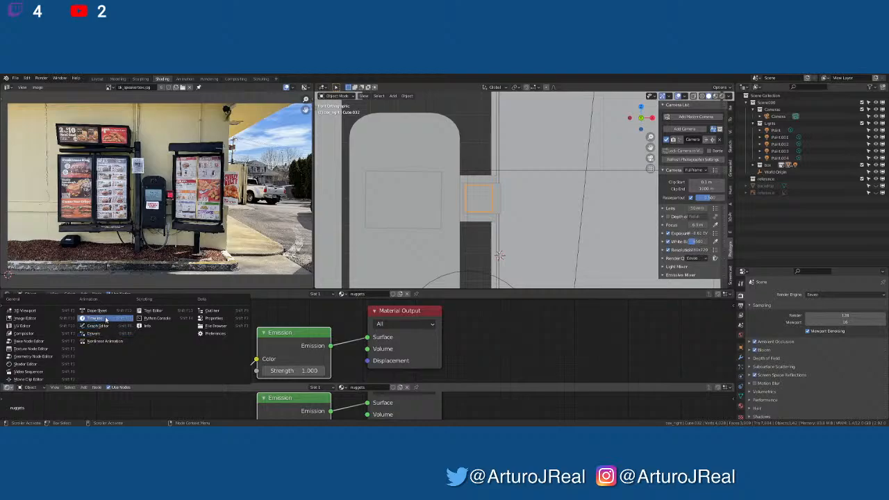
{"action": "left_click", "coordinate": [104, 318]}
Show the 3D view in Material Preview shading and expand it over the reference image area
{"action": "scroll", "coordinate": [486, 168], "scroll_direction": "up", "scroll_amount": 3}
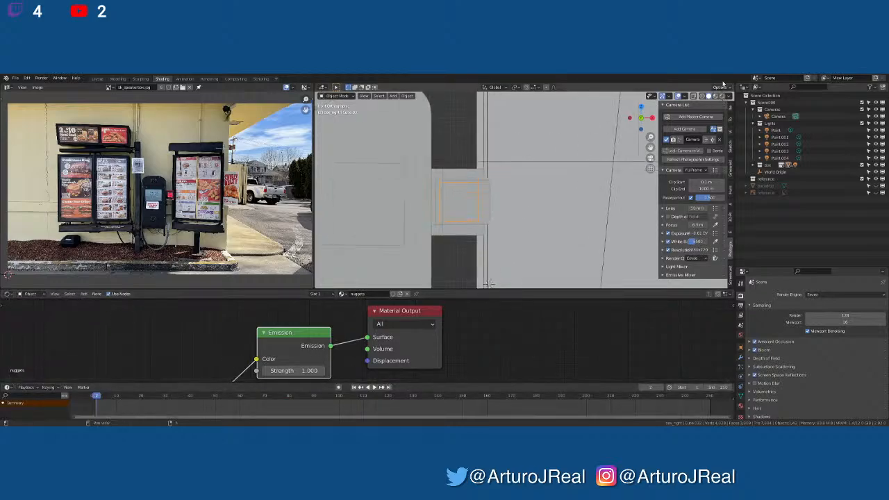
{"action": "left_click", "coordinate": [722, 96]}
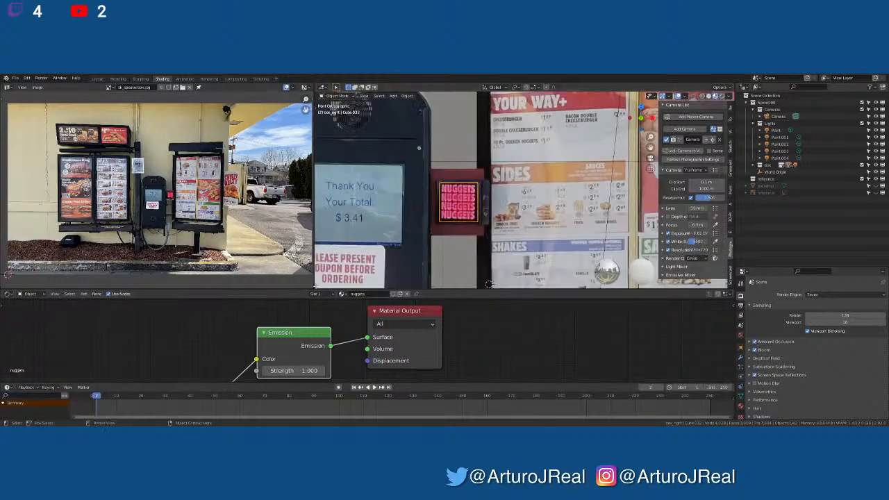
{"action": "left_click_drag", "start_coordinate": [298, 283], "coordinate": [299, 284]}
Adjust the NUGGETS screen's depth against its black housing by moving it along the Y axis
{"action": "middle_click_drag", "start_coordinate": [285, 241], "coordinate": [368, 250], "text": "shift"}
{"action": "key", "text": "g"}
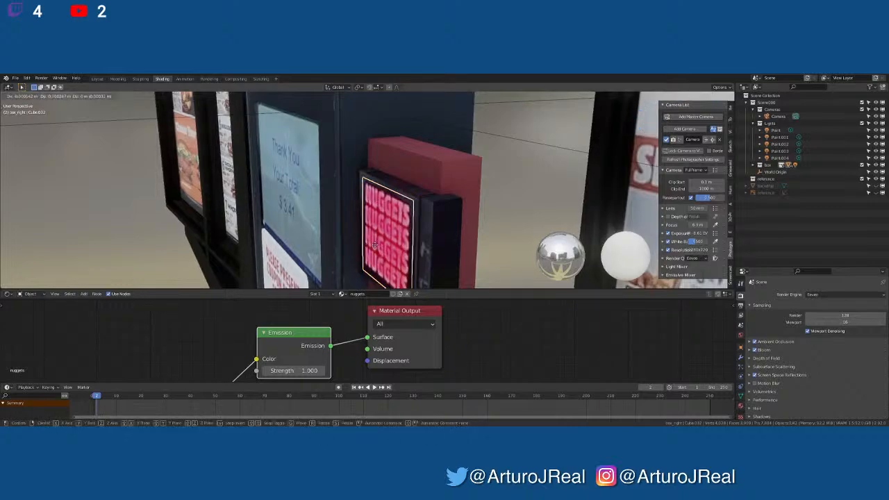
{"action": "key", "text": "y"}
{"action": "left_click", "coordinate": [386, 241]}
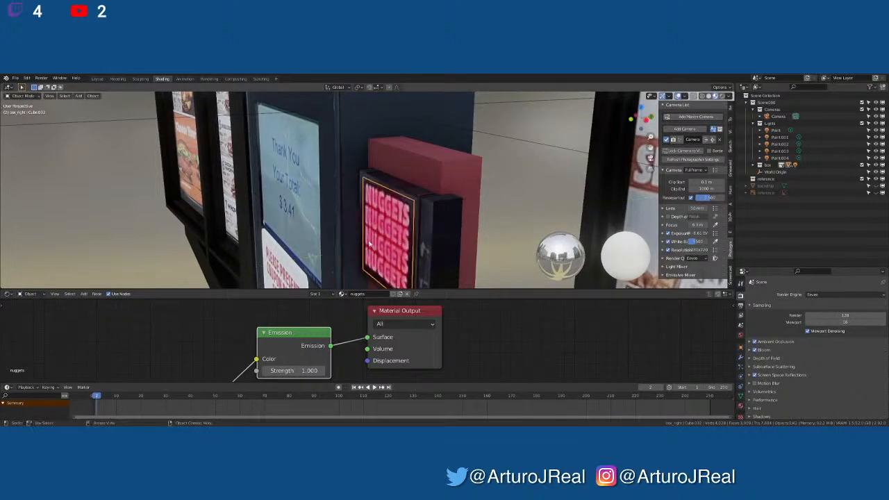
{"action": "scroll", "coordinate": [388, 241], "scroll_direction": "up", "scroll_amount": 2}
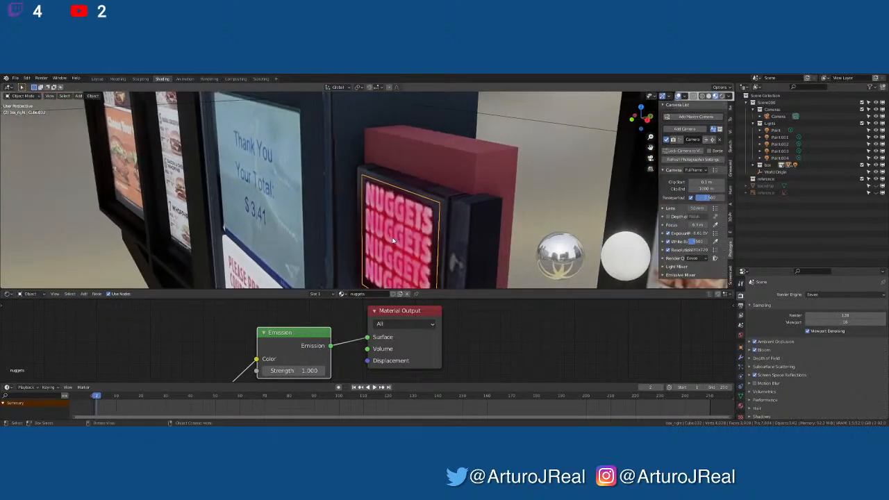
Switch the viewport to Rendered shading and bring the nuggets material's Emission node into close view
{"action": "middle_click_drag", "start_coordinate": [344, 317], "coordinate": [368, 311]}
{"action": "mouse_move", "coordinate": [395, 232]}
{"action": "middle_mouse_down"}
{"action": "mouse_move", "coordinate": [430, 213]}
{"action": "mouse_move", "coordinate": [472, 217]}
{"action": "mouse_move", "coordinate": [435, 234]}
{"action": "middle_mouse_up"}
{"action": "left_click", "coordinate": [721, 97]}
{"action": "scroll", "coordinate": [472, 217], "scroll_direction": "down", "scroll_amount": 3}
{"action": "scroll", "coordinate": [473, 217], "scroll_direction": "down", "scroll_amount": 5}
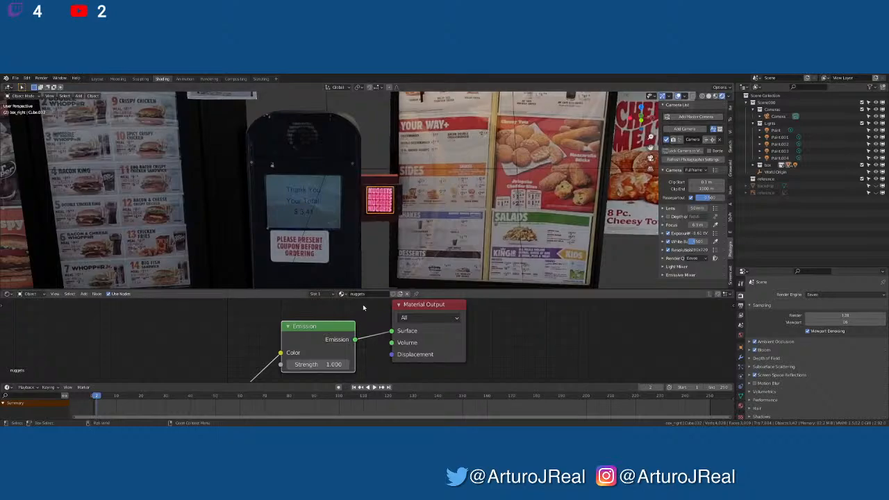
{"action": "scroll", "coordinate": [362, 310], "scroll_direction": "up", "scroll_amount": 2}
{"action": "scroll", "coordinate": [362, 310], "scroll_direction": "up", "scroll_amount": 1}
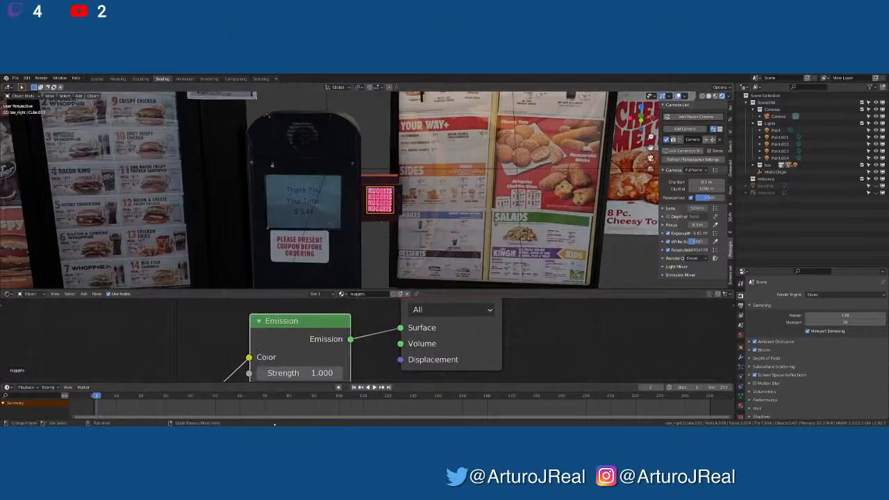
Test the NUGGETS screen with an Emission strength of 0 and set the strength back to 1
{"action": "left_click", "coordinate": [299, 373]}
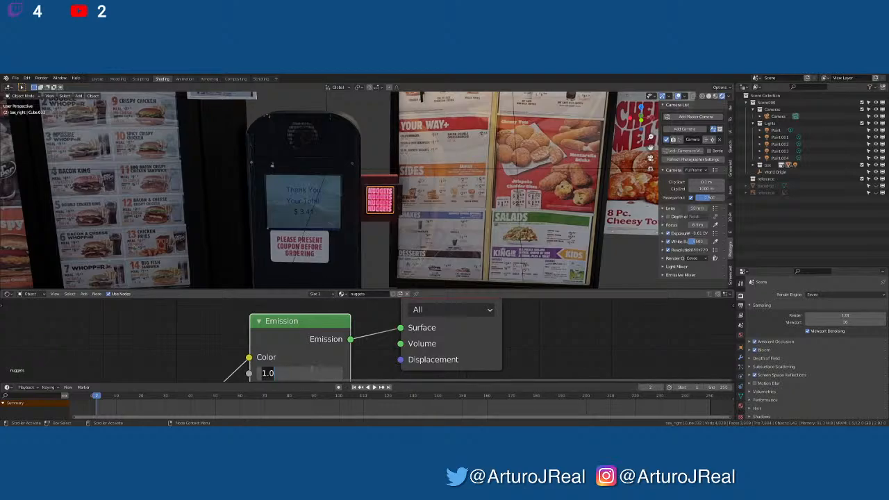
{"action": "key", "text": "Return"}
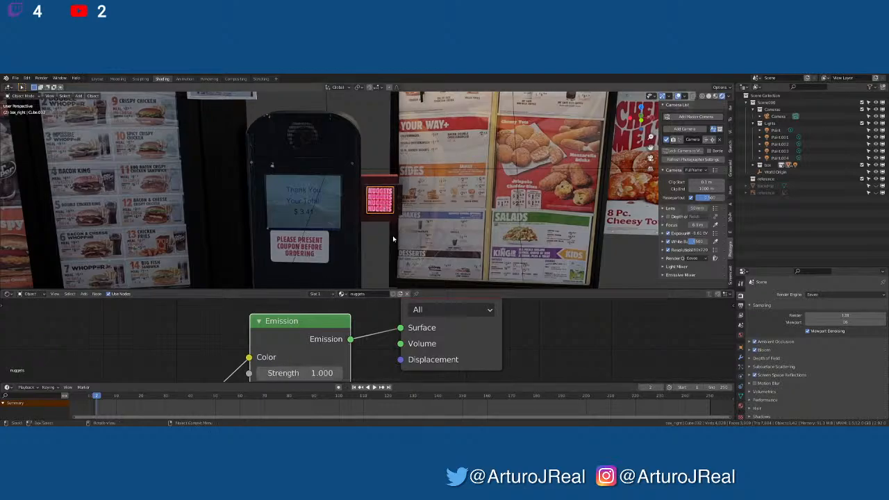
{"action": "mouse_move", "coordinate": [393, 238]}
{"action": "middle_mouse_down"}
{"action": "mouse_move", "coordinate": [381, 245]}
{"action": "mouse_move", "coordinate": [390, 233]}
{"action": "middle_mouse_up"}
{"action": "scroll", "coordinate": [390, 230], "scroll_direction": "up", "scroll_amount": 2}
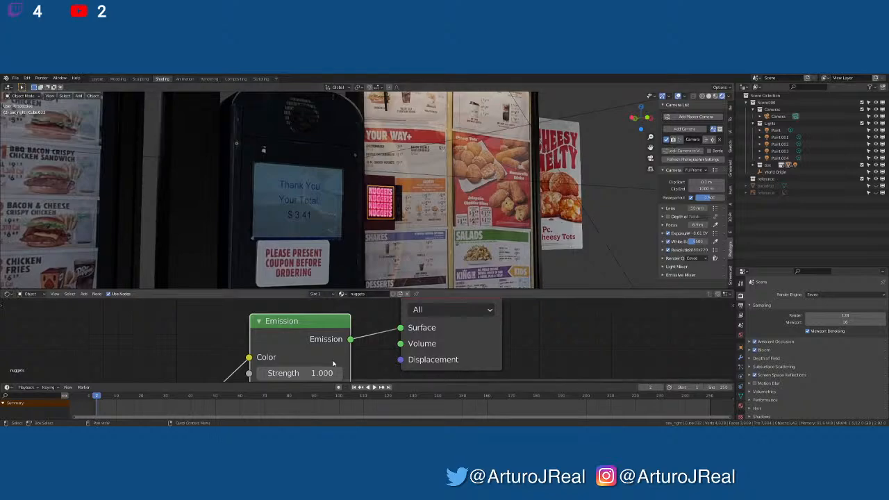
{"action": "left_click", "coordinate": [322, 373]}
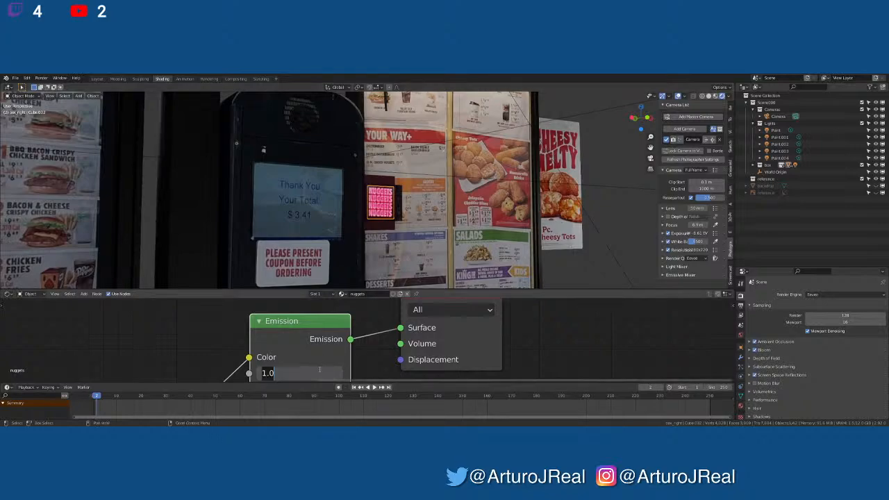
{"action": "type", "text": "0"}
{"action": "key", "text": "Return"}
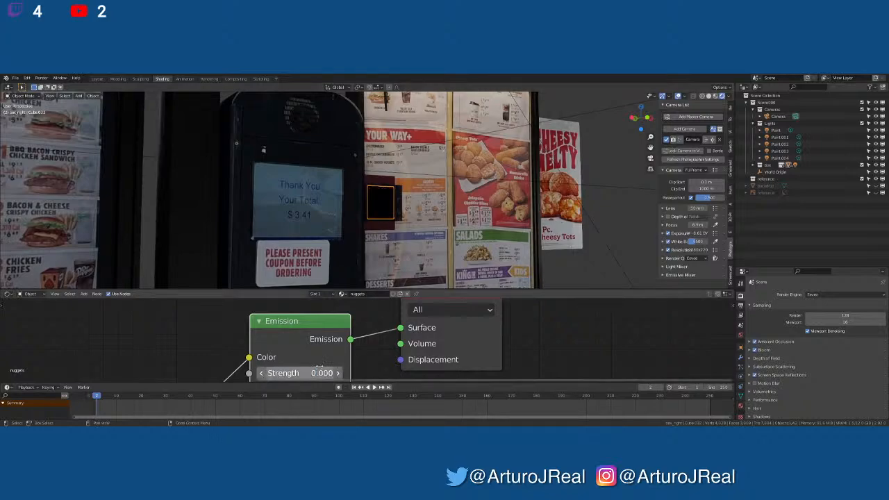
{"action": "left_click", "coordinate": [314, 373]}
{"action": "type", "text": "1"}
{"action": "key", "text": "Return"}
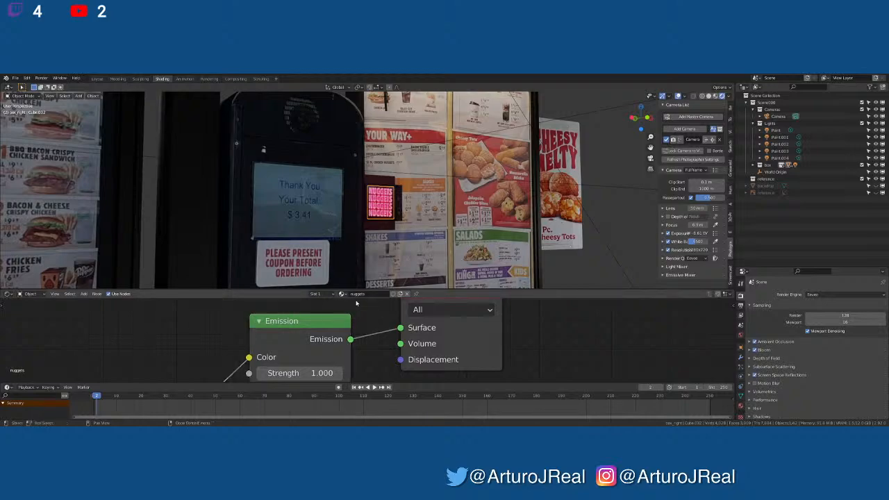
Go to frame 1 of the timeline
{"action": "scroll", "coordinate": [333, 334], "scroll_direction": "down", "scroll_amount": 2}
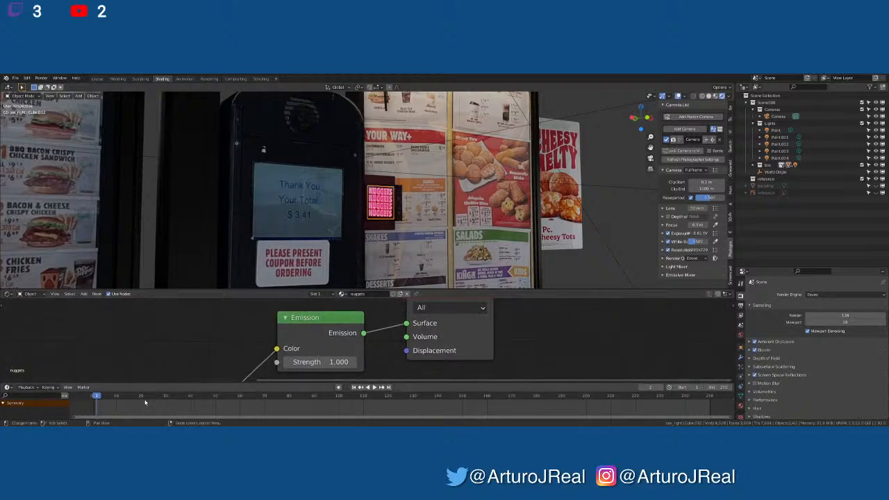
{"action": "left_click", "coordinate": [355, 388]}
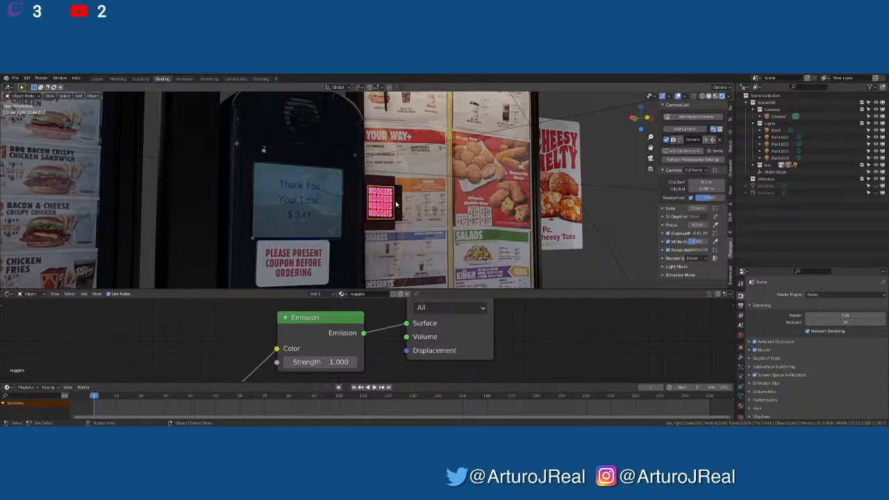
{"action": "key", "text": "i"}
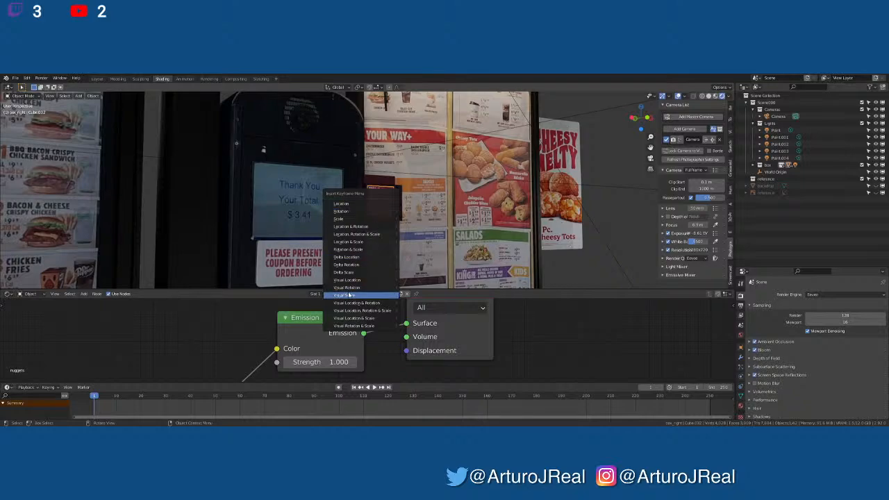
{"action": "left_click", "coordinate": [324, 362]}
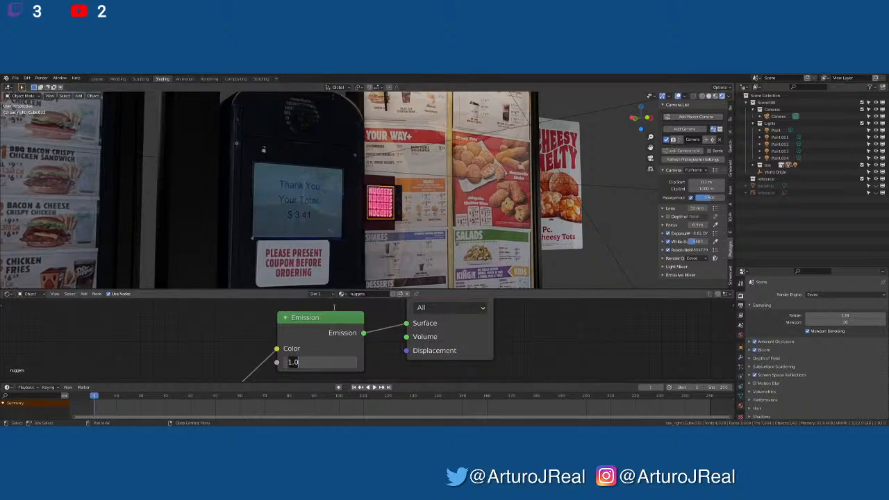
{"action": "key", "text": "BackSpace"}
{"action": "key", "text": "Return"}
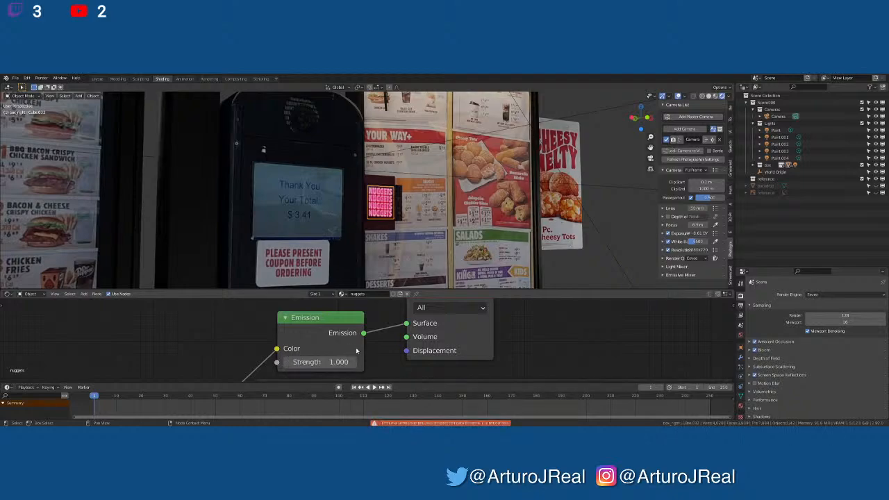
{"action": "left_click", "coordinate": [337, 362]}
{"action": "type", "text": "."}
{"action": "key", "text": "Return"}
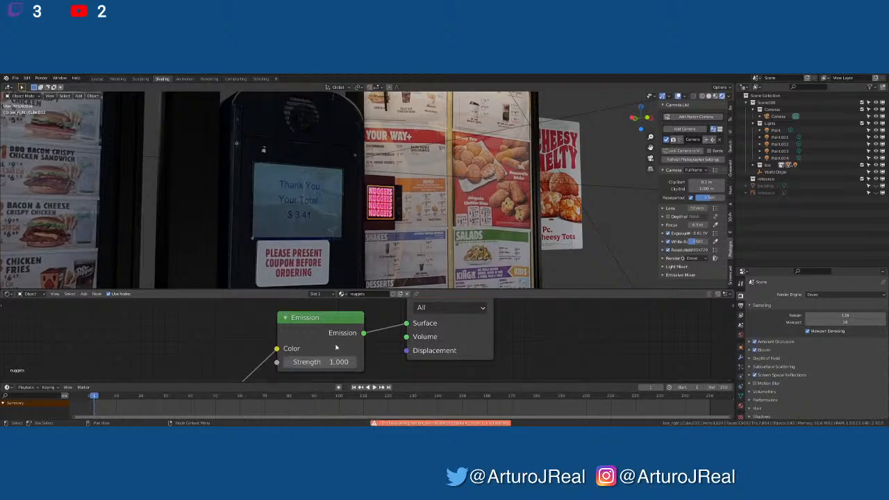
Insert a keyframe on the nuggets material's Emission strength of 1 at frame 1
{"action": "right_click", "coordinate": [320, 360]}
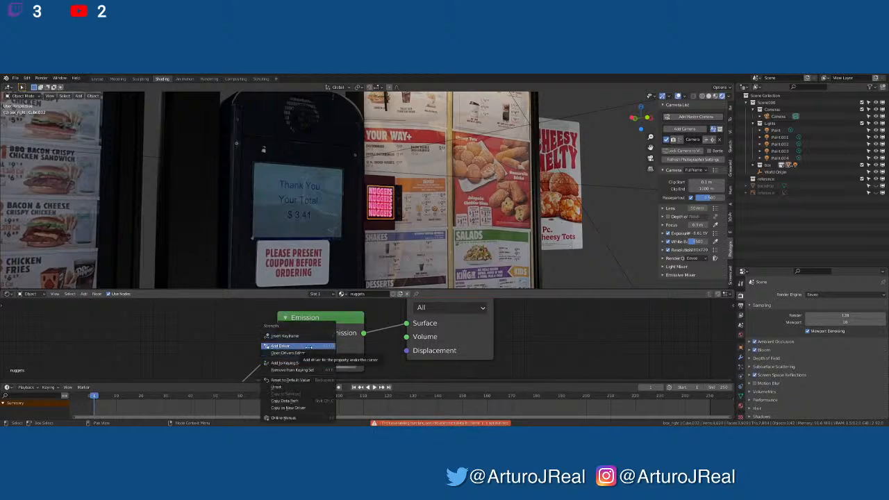
{"action": "left_click", "coordinate": [306, 336]}
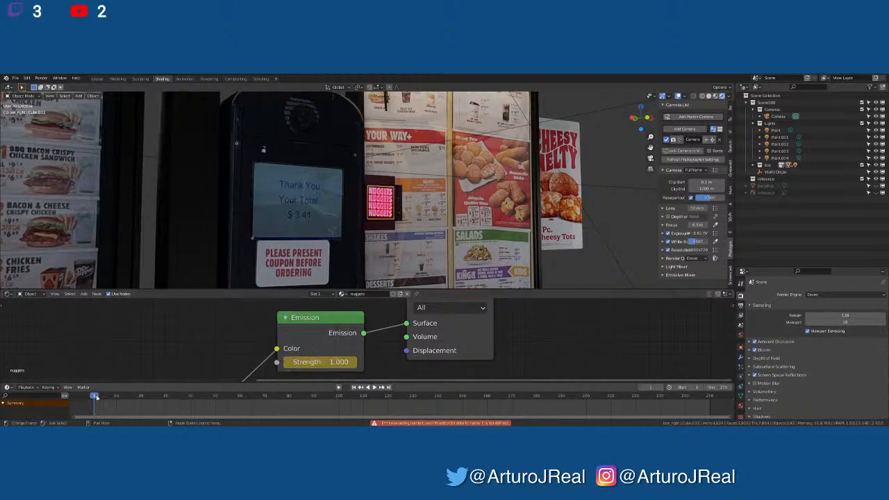
At frame 21, set the nuggets material's Emission strength to 0.1 and insert a keyframe for it
{"action": "left_click_drag", "start_coordinate": [95, 395], "coordinate": [143, 396]}
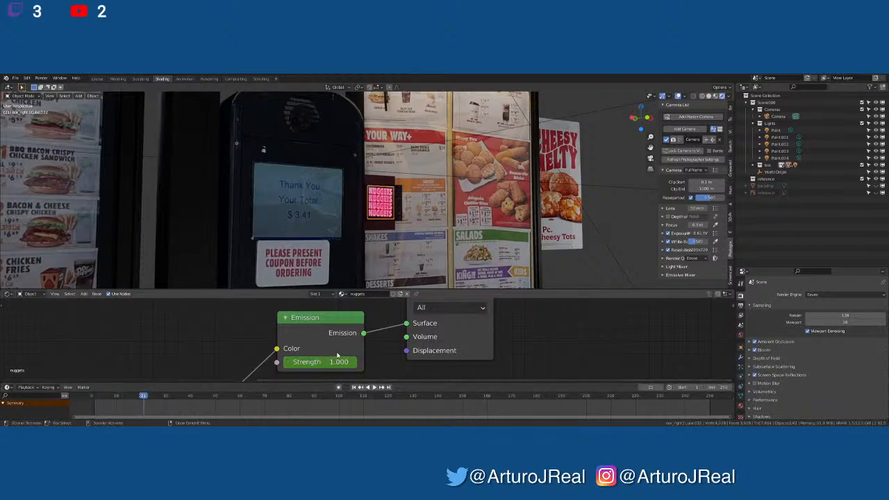
{"action": "left_click", "coordinate": [320, 362]}
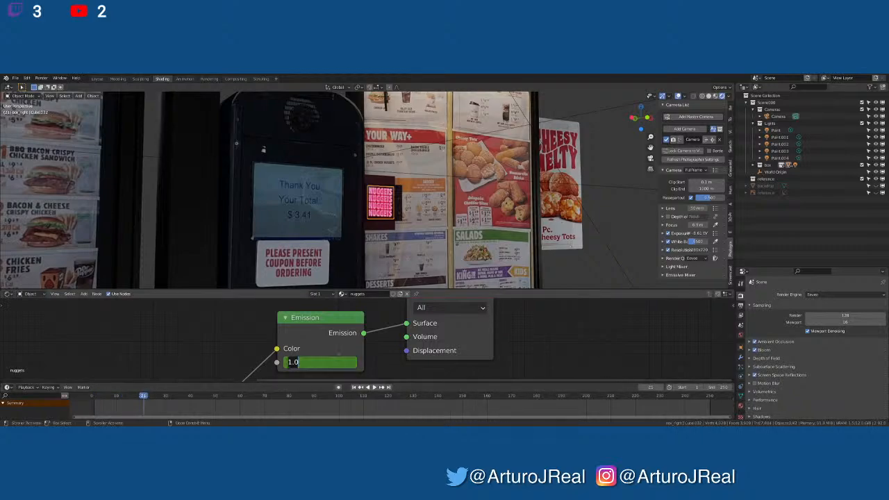
{"action": "type", "text": "0.1"}
{"action": "key", "text": "Return"}
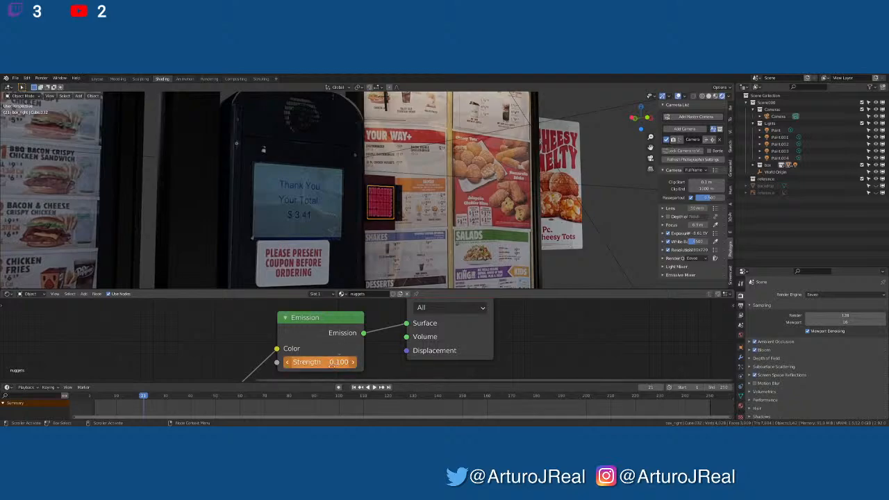
{"action": "right_click", "coordinate": [336, 353]}
{"action": "left_click", "coordinate": [333, 346]}
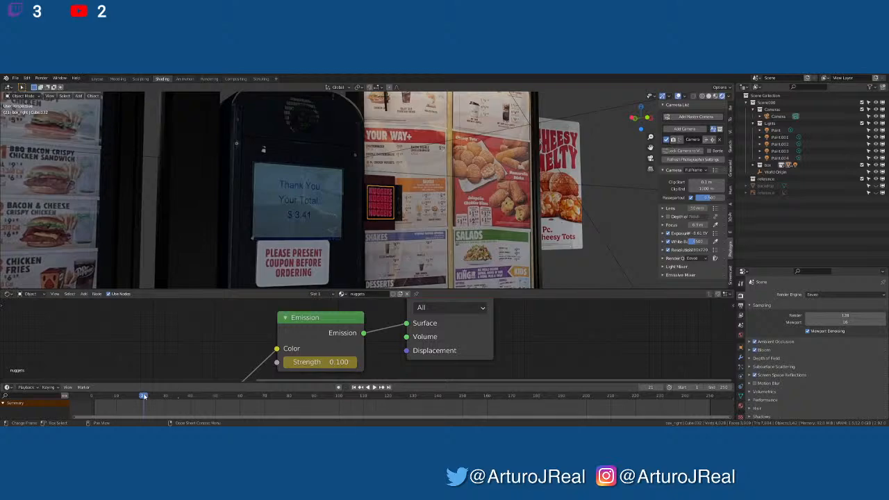
Scrub back to frame 5 to preview the strength fade and enlarge the Timeline area upward
{"action": "left_click_drag", "start_coordinate": [145, 398], "coordinate": [144, 338]}
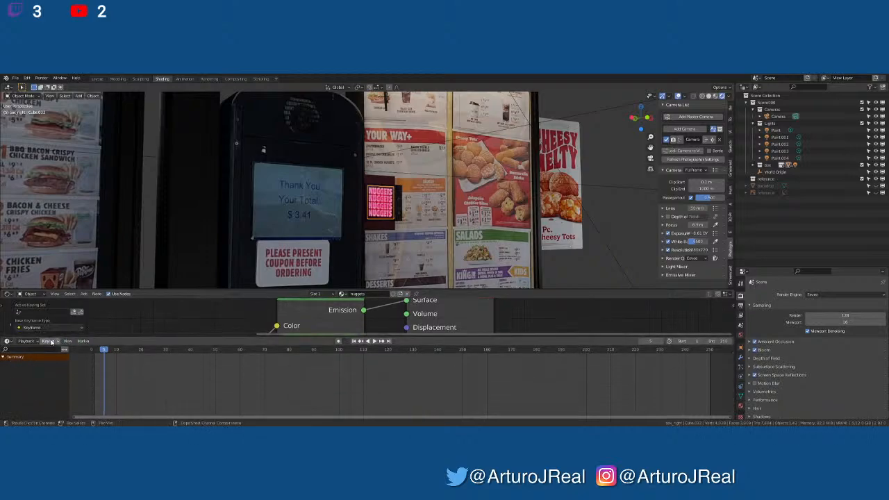
Change the Timeline area to the Graph Editor and show its full frame range
{"action": "left_click", "coordinate": [7, 342]}
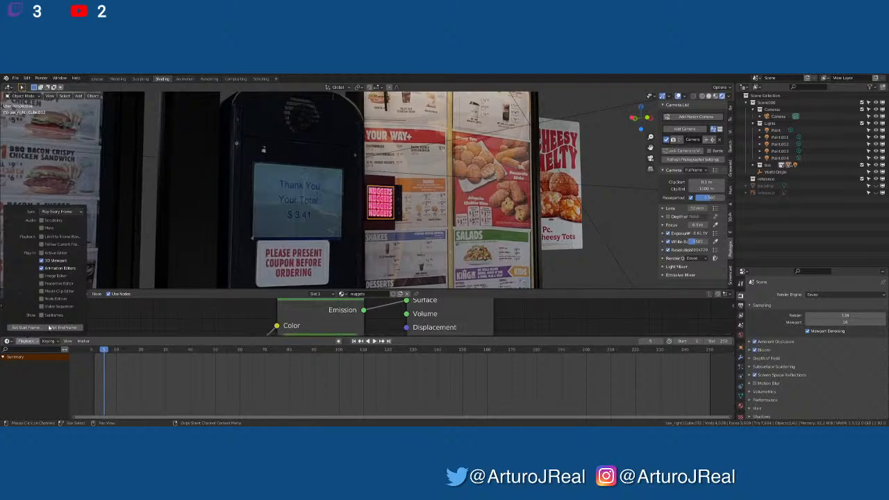
{"action": "left_click", "coordinate": [12, 341]}
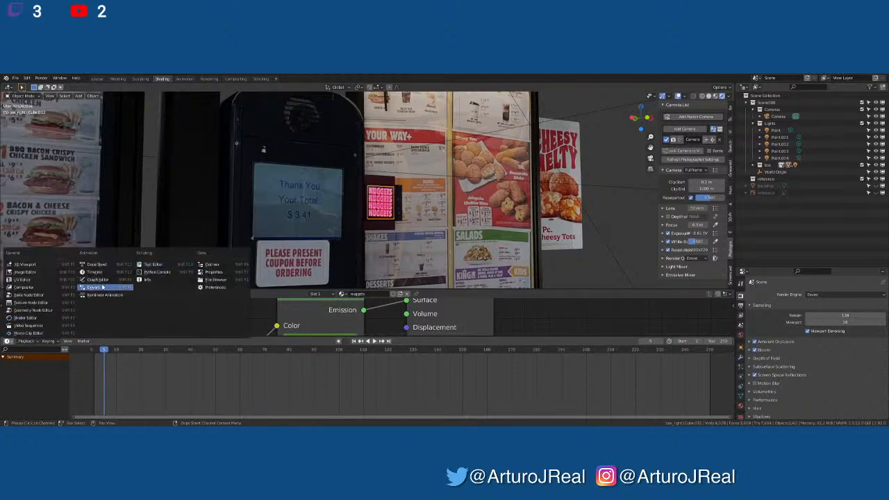
{"action": "left_click", "coordinate": [110, 281]}
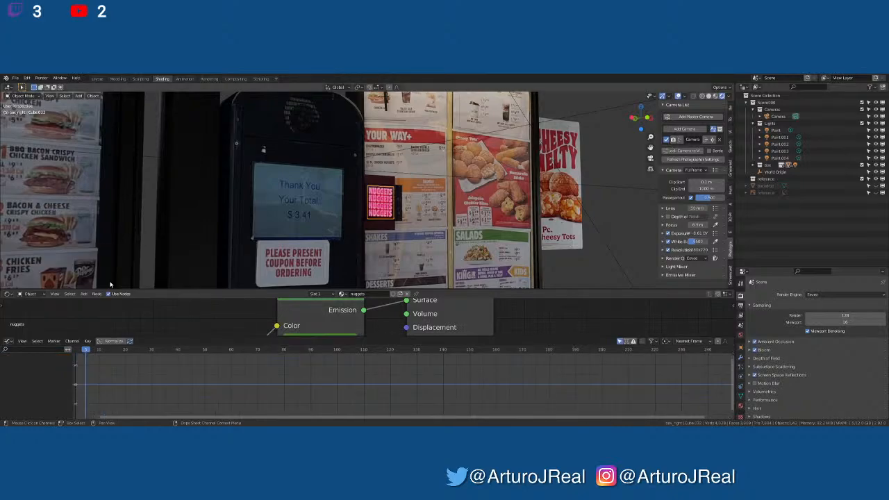
{"action": "scroll", "coordinate": [202, 368], "scroll_direction": "down", "scroll_amount": 5}
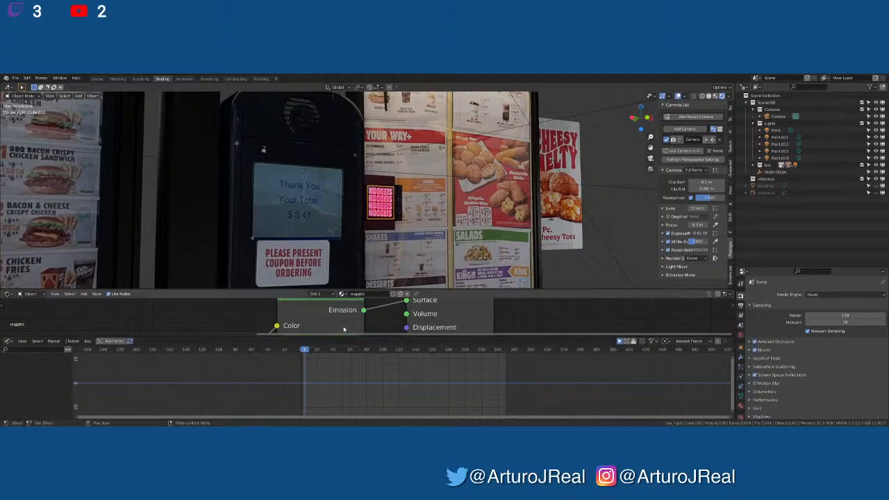
Scrub to frame 17 while viewing the Emission node to examine how its strength fades
{"action": "scroll", "coordinate": [340, 321], "scroll_direction": "down", "scroll_amount": 1}
{"action": "scroll", "coordinate": [340, 321], "scroll_direction": "down", "scroll_amount": 3}
{"action": "middle_click_drag", "start_coordinate": [344, 319], "coordinate": [345, 313]}
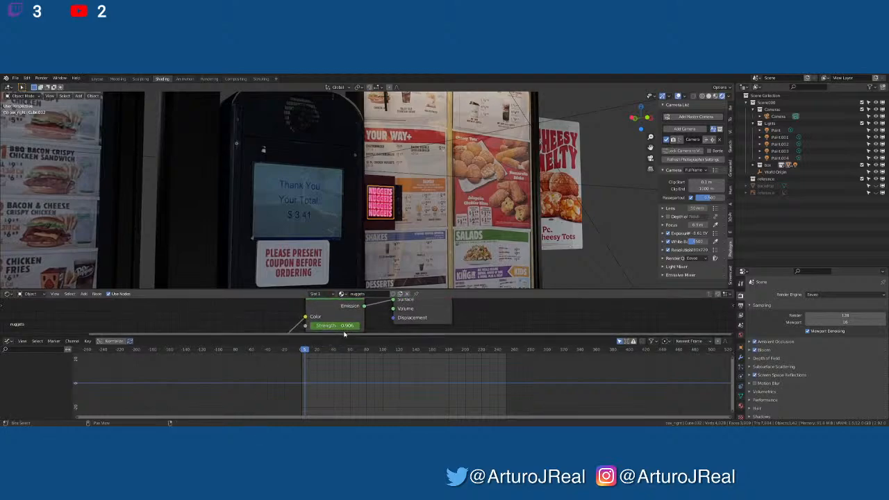
{"action": "left_click_drag", "start_coordinate": [305, 355], "coordinate": [303, 354]}
{"action": "left_click_drag", "start_coordinate": [304, 354], "coordinate": [315, 354]}
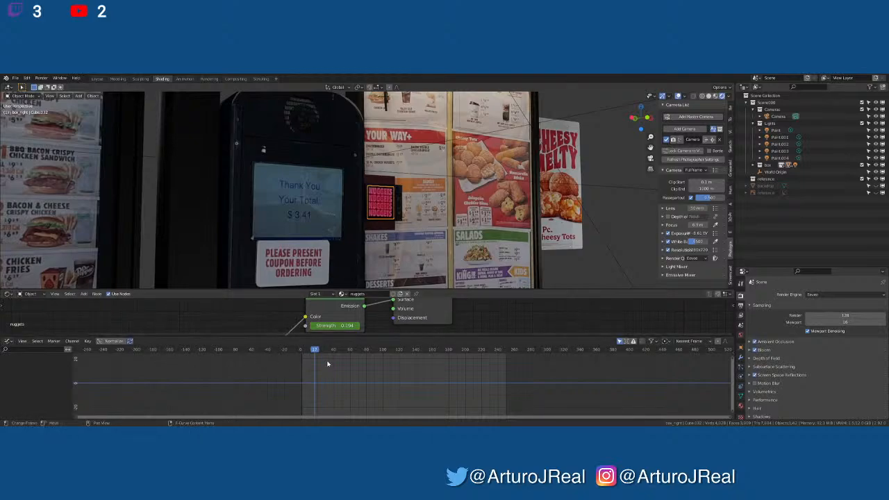
Enlarge the node editor and graph areas, change the graph area to the Dope Sheet, and select the Emission node
{"action": "left_click_drag", "start_coordinate": [261, 289], "coordinate": [265, 213]}
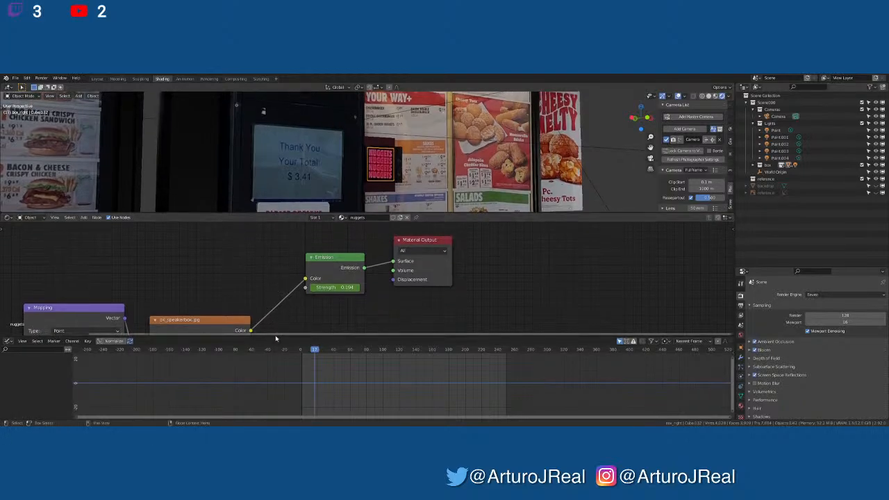
{"action": "left_click_drag", "start_coordinate": [276, 336], "coordinate": [278, 286]}
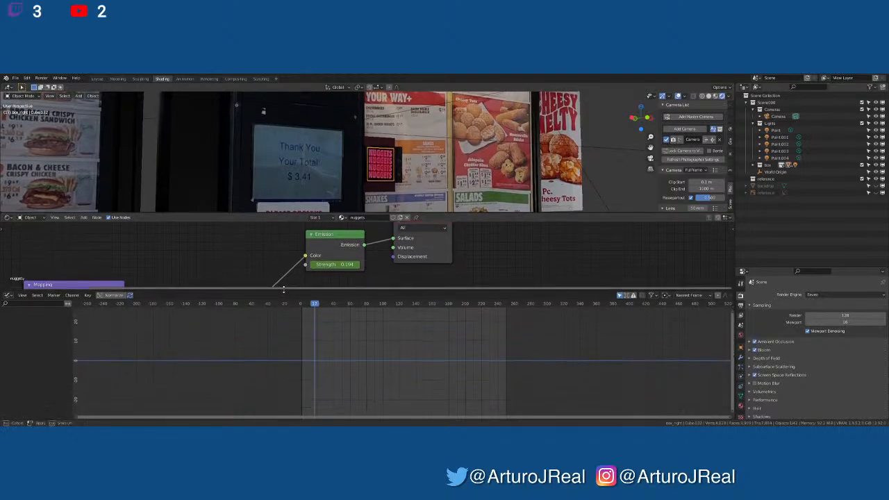
{"action": "left_click", "coordinate": [8, 295]}
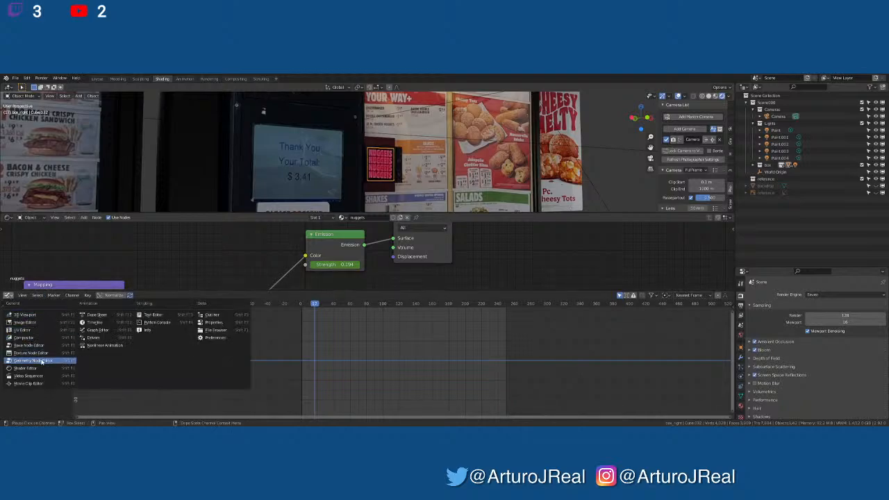
{"action": "left_click", "coordinate": [122, 314]}
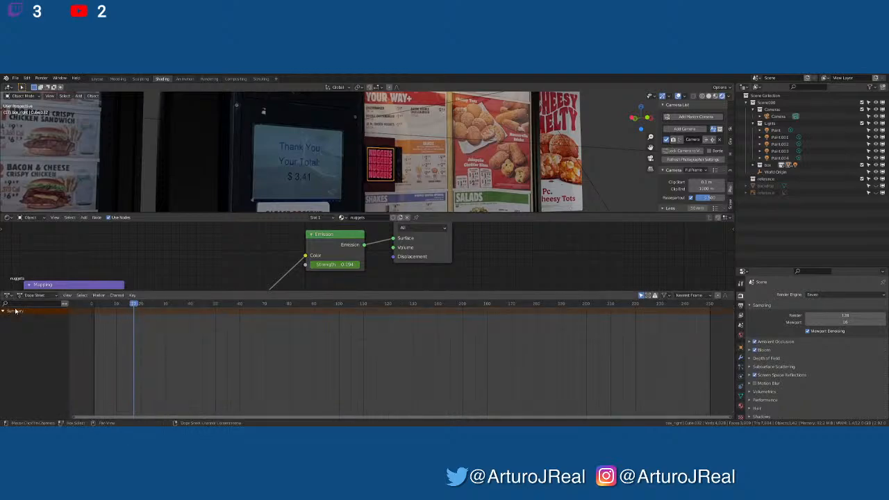
{"action": "left_click", "coordinate": [340, 244]}
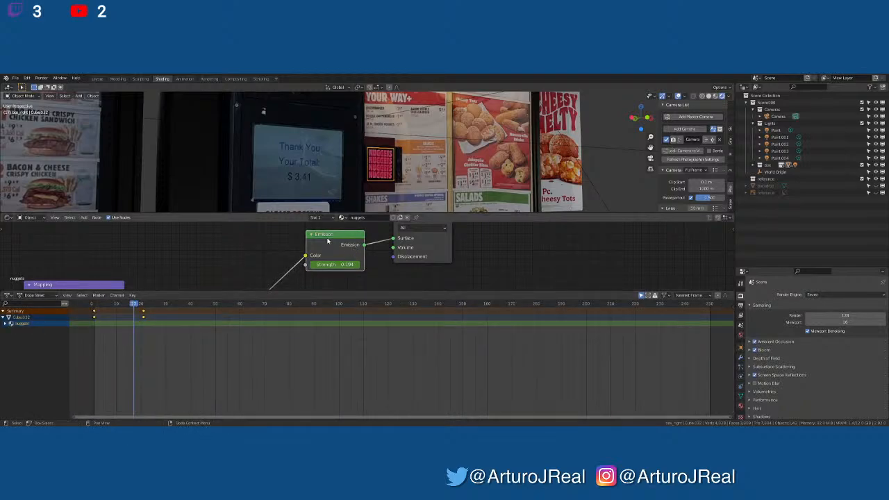
Move the second emission strength keyframe earlier to frame 11 to shorten the fade
{"action": "mouse_move", "coordinate": [129, 305]}
{"action": "left_mouse_down"}
{"action": "mouse_move", "coordinate": [93, 306]}
{"action": "mouse_move", "coordinate": [147, 305]}
{"action": "mouse_move", "coordinate": [95, 305]}
{"action": "mouse_move", "coordinate": [116, 304]}
{"action": "left_mouse_up"}
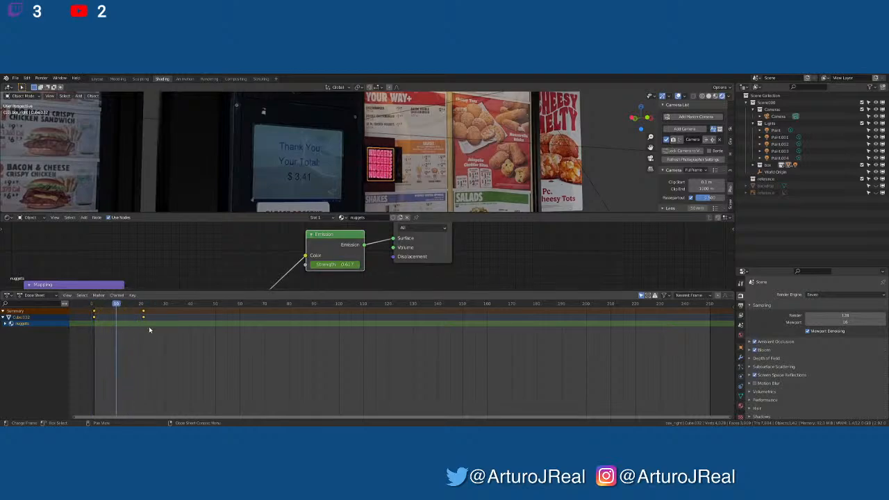
{"action": "key", "text": "g"}
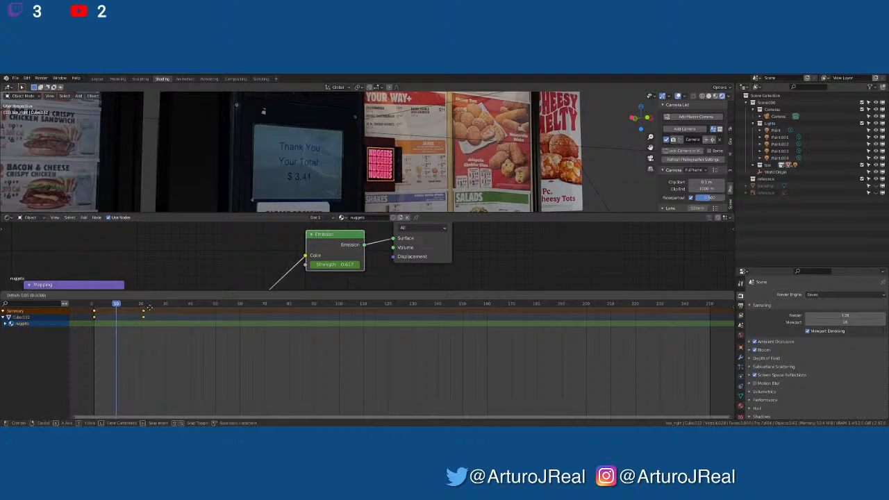
{"action": "left_click", "coordinate": [118, 309]}
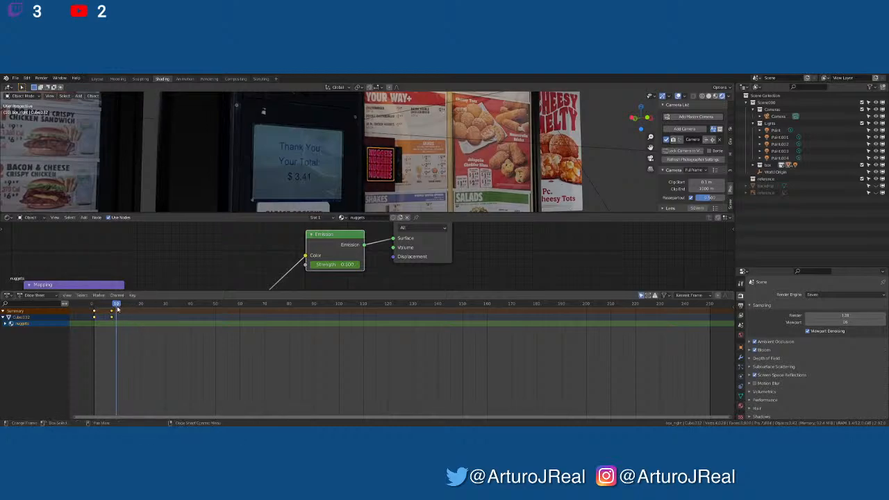
{"action": "key", "text": "g"}
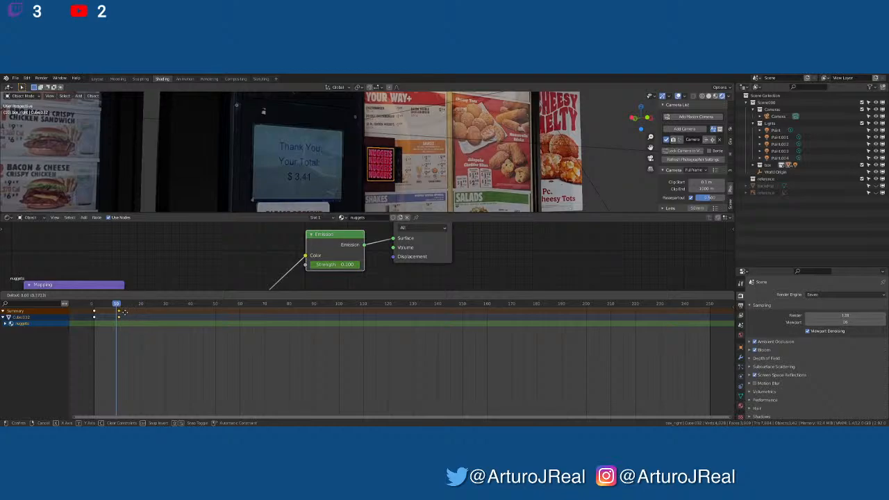
{"action": "left_click", "coordinate": [126, 316]}
Frame the keyframe range, play the animation from the beginning to preview the shortened fade, and scrub to frame 13
{"action": "key", "text": "n"}
{"action": "key", "text": "n"}
{"action": "key", "text": "n"}
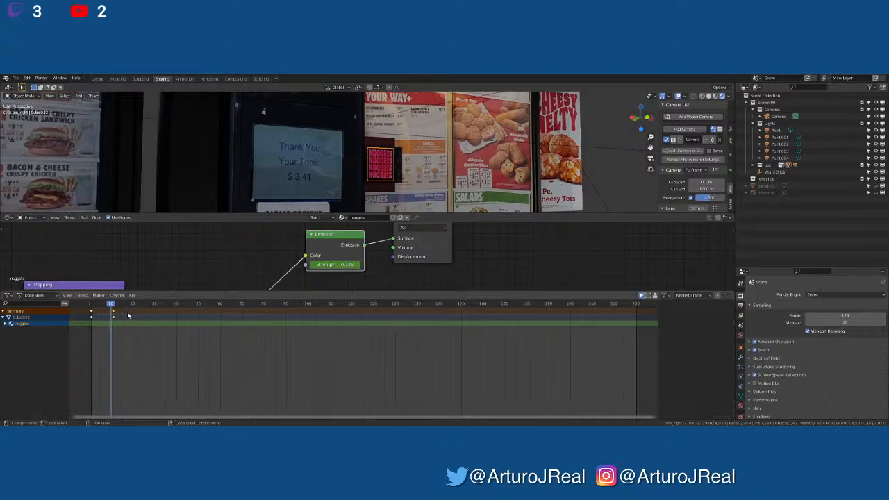
{"action": "key", "text": "n"}
{"action": "key", "text": "n"}
{"action": "key", "text": "Home"}
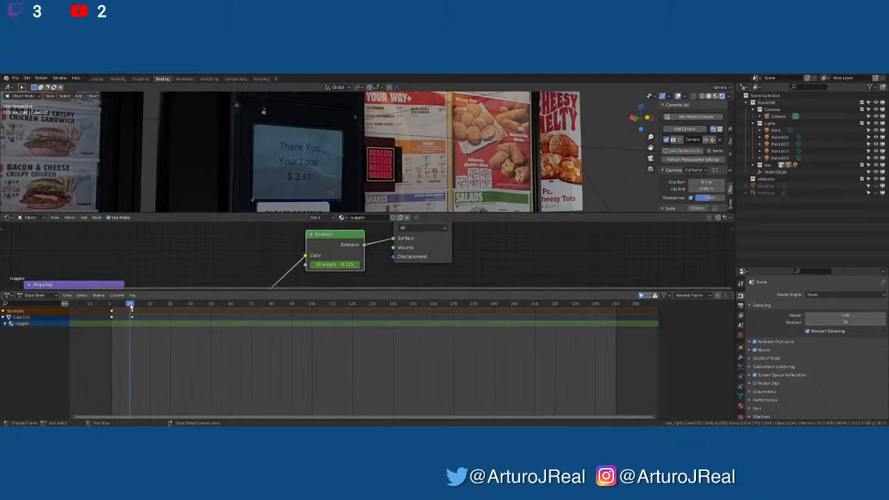
{"action": "left_click_drag", "start_coordinate": [130, 306], "coordinate": [115, 306]}
{"action": "key", "text": "space"}
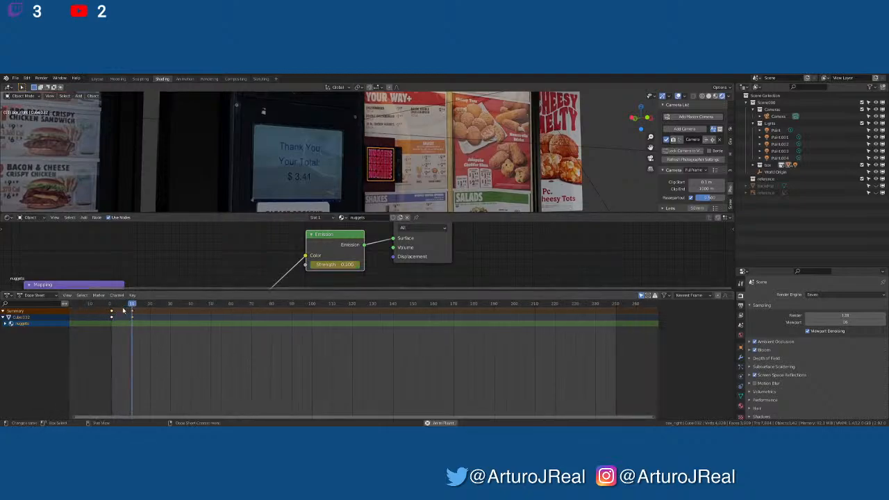
{"action": "key", "text": "space"}
{"action": "mouse_move", "coordinate": [133, 305]}
{"action": "left_mouse_down"}
{"action": "mouse_move", "coordinate": [112, 307]}
{"action": "mouse_move", "coordinate": [174, 307]}
{"action": "mouse_move", "coordinate": [135, 309]}
{"action": "mouse_move", "coordinate": [123, 328]}
{"action": "mouse_move", "coordinate": [144, 303]}
{"action": "left_mouse_up"}
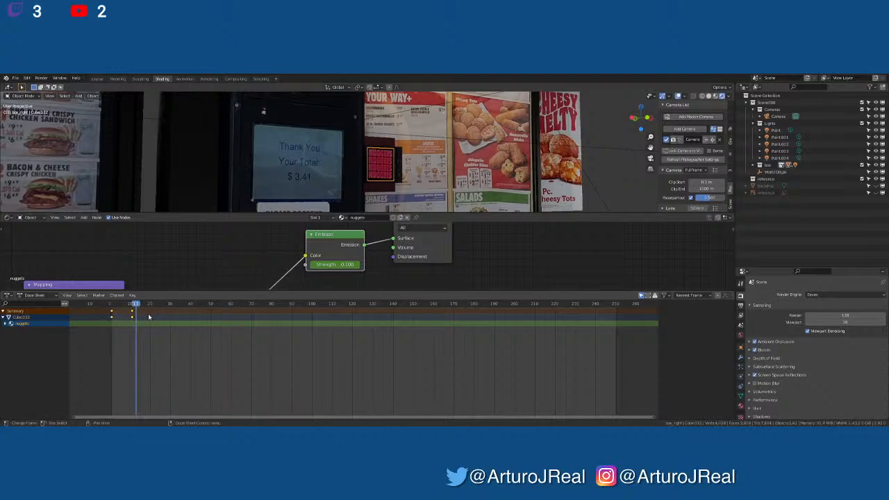
{"action": "right_click", "coordinate": [132, 315]}
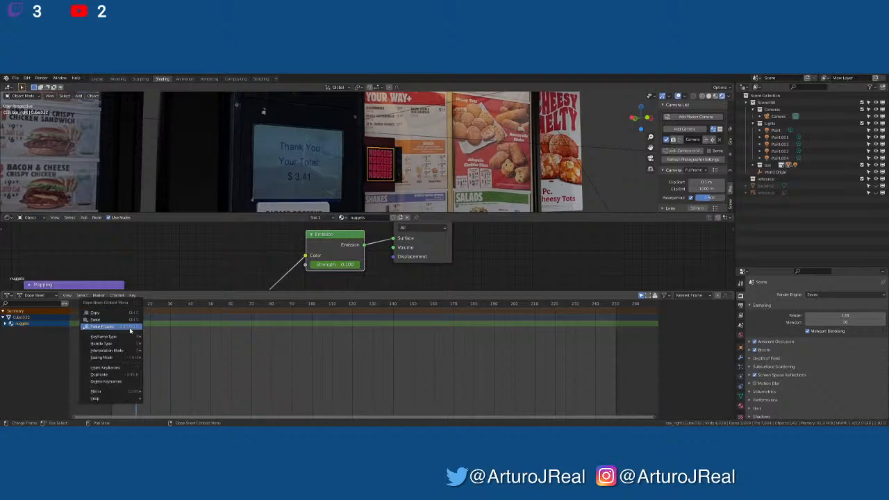
{"action": "mouse_move", "coordinate": [132, 337]}
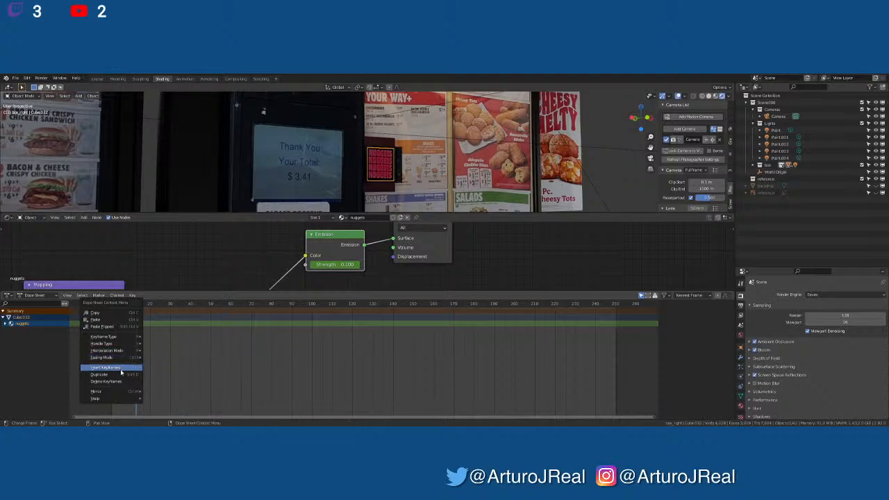
{"action": "left_click", "coordinate": [121, 370]}
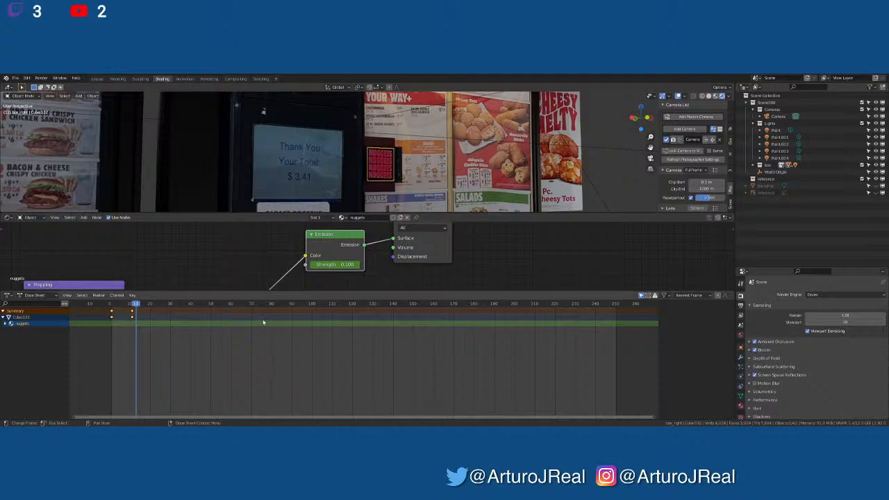
Go to frame 3, select both emission strength keyframes, and set their extrapolation to Make Cyclic (F-Modifier)
{"action": "left_click_drag", "start_coordinate": [141, 304], "coordinate": [115, 303]}
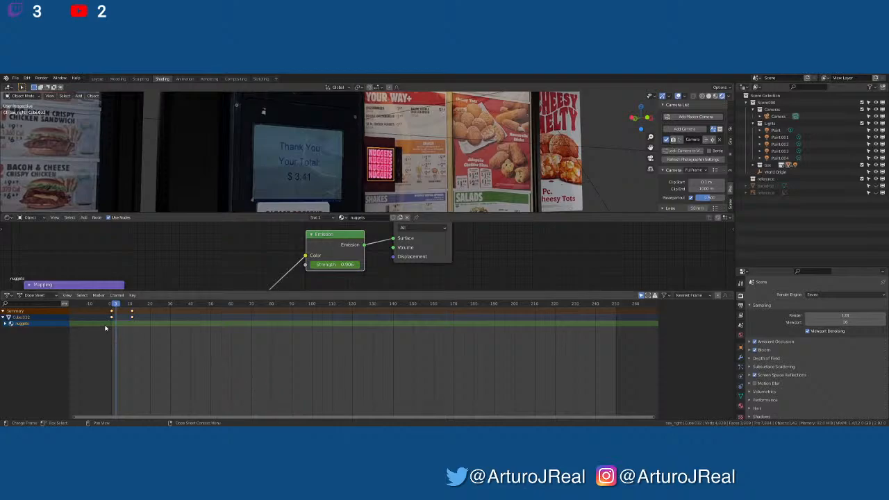
{"action": "left_click_drag", "start_coordinate": [105, 324], "coordinate": [136, 316]}
{"action": "key", "text": "shift+e"}
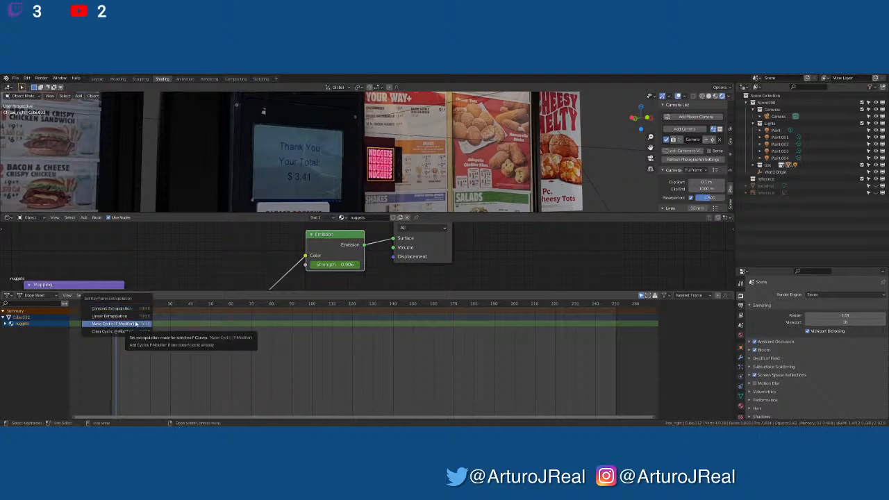
{"action": "left_click", "coordinate": [137, 323]}
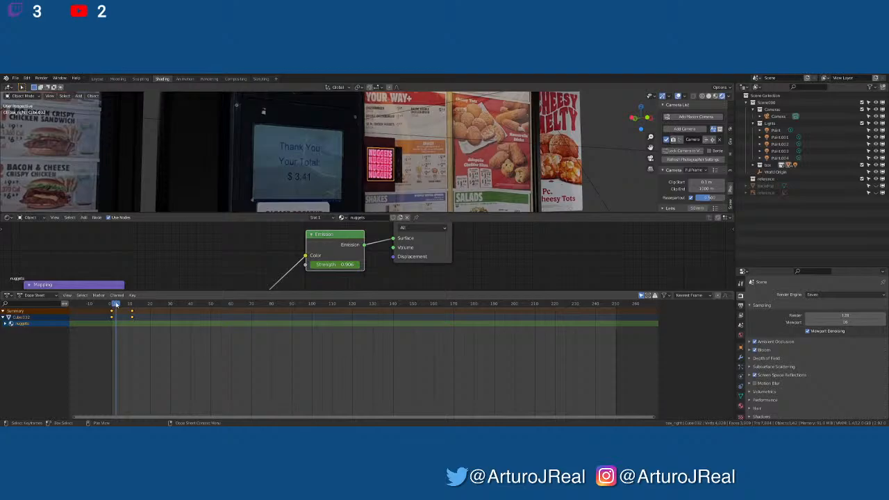
In the Layout workspace, split off a Timeline area below the 3D viewport and play the animation to check the flashing screen
{"action": "left_click", "coordinate": [98, 78]}
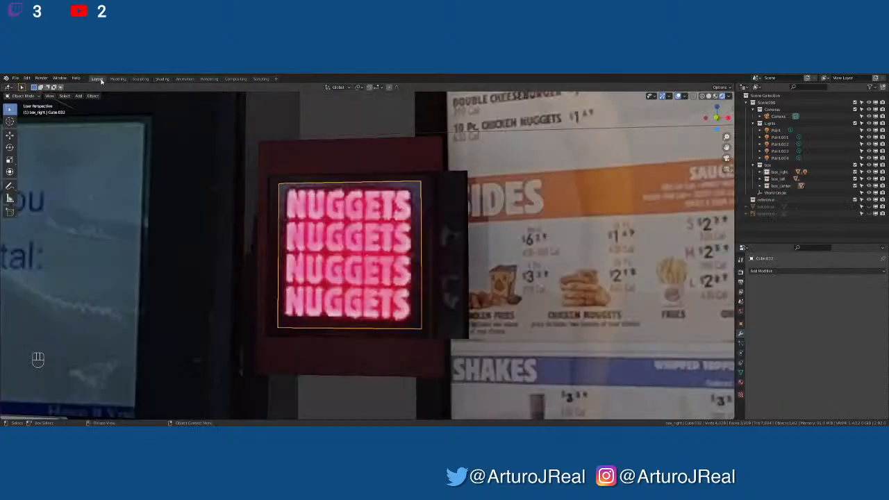
{"action": "scroll", "coordinate": [239, 259], "scroll_direction": "down", "scroll_amount": 10}
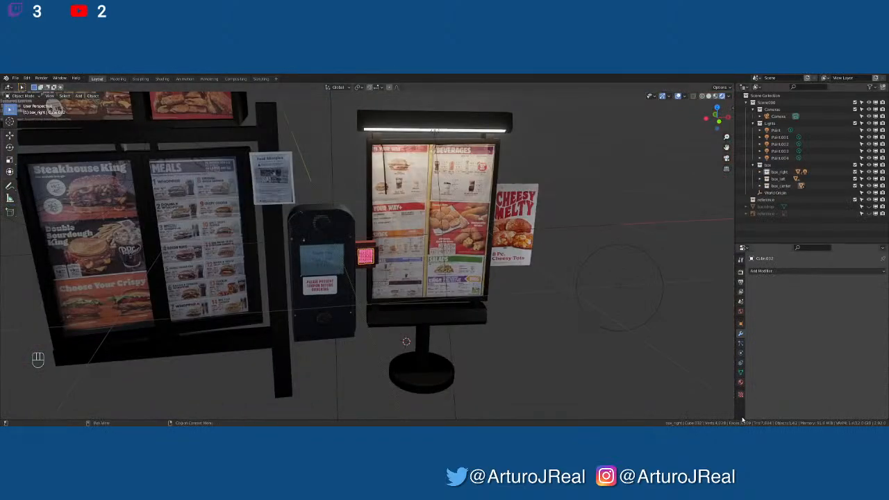
{"action": "left_click_drag", "start_coordinate": [733, 418], "coordinate": [727, 409]}
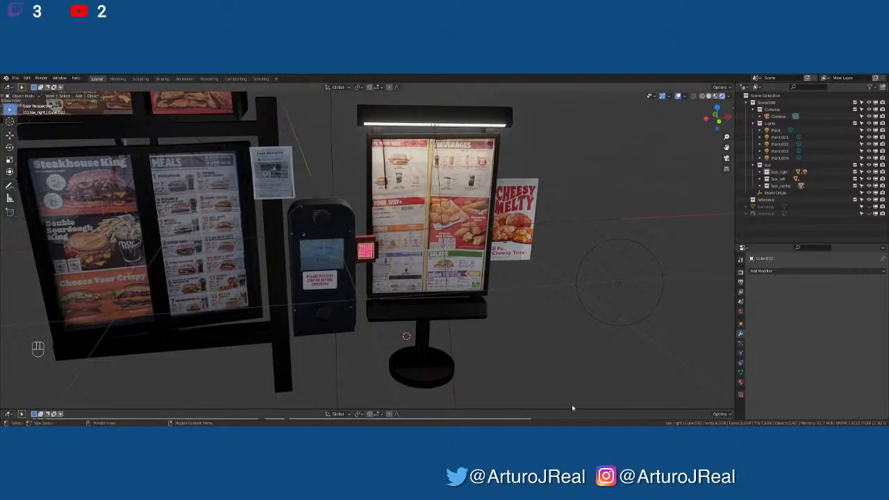
{"action": "left_click", "coordinate": [9, 414]}
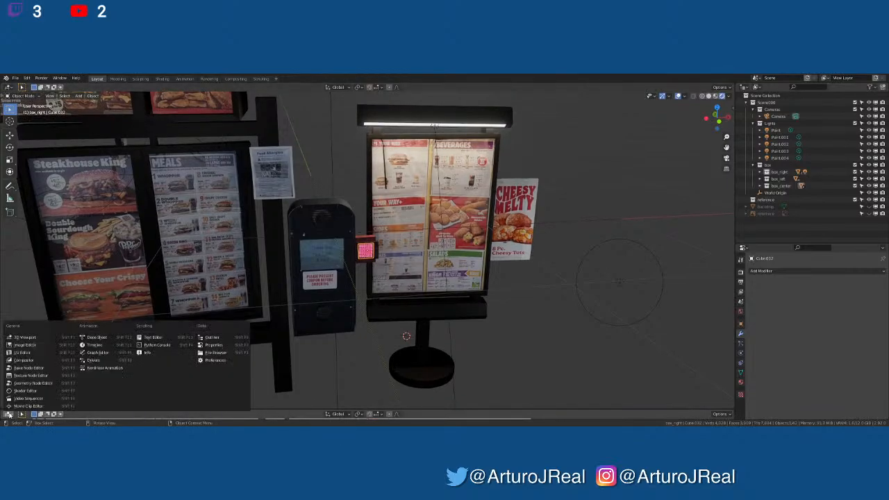
{"action": "left_click", "coordinate": [98, 345]}
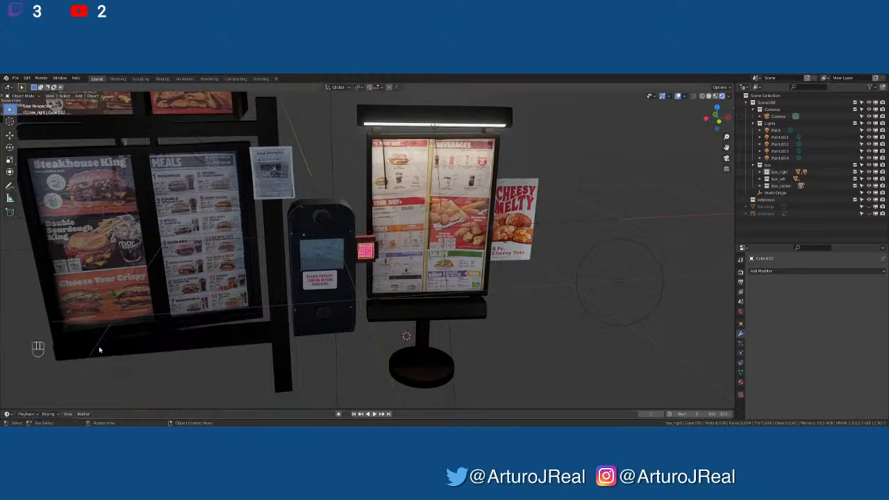
{"action": "left_click", "coordinate": [375, 414]}
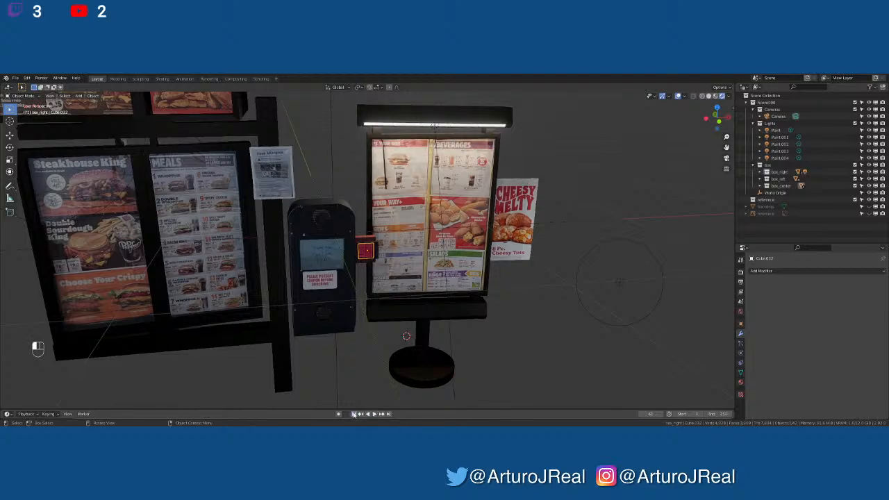
{"action": "key", "text": "Escape"}
Return to the Shading workspace, select the NUGGETS screen, and expand the nuggets material's channels down to the strength value
{"action": "left_click", "coordinate": [161, 79]}
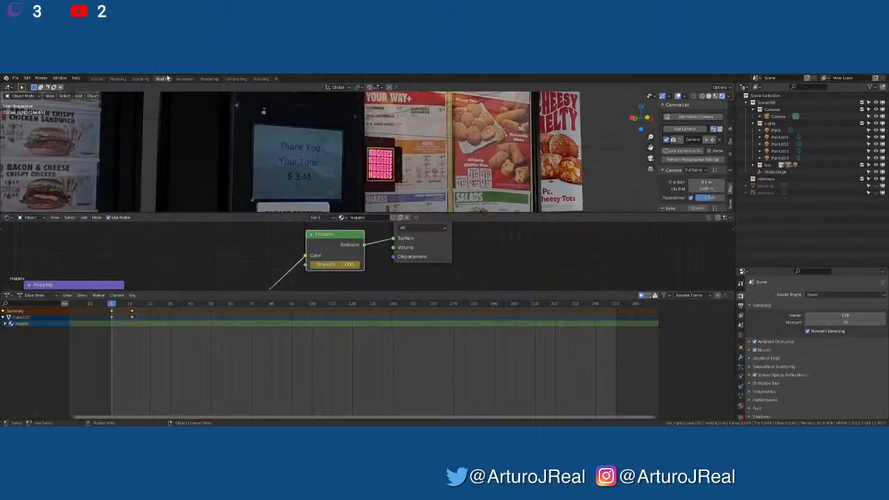
{"action": "left_click", "coordinate": [382, 163]}
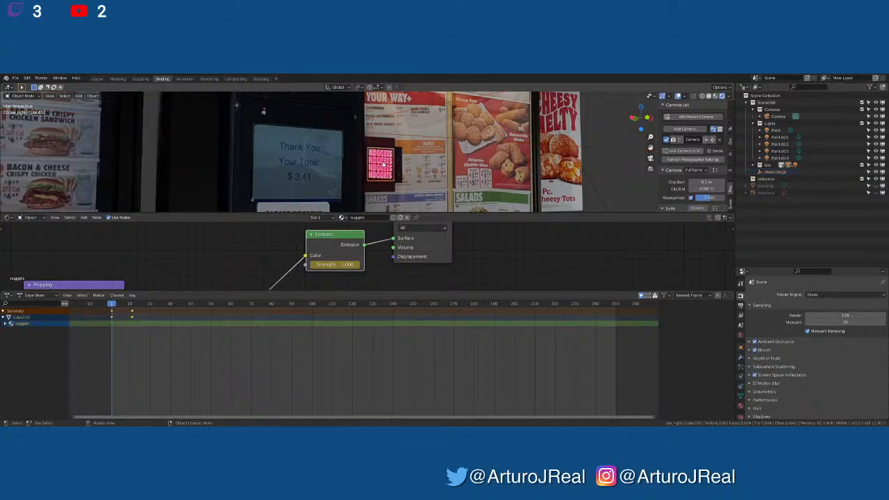
{"action": "left_click", "coordinate": [5, 317]}
{"action": "left_click", "coordinate": [6, 317]}
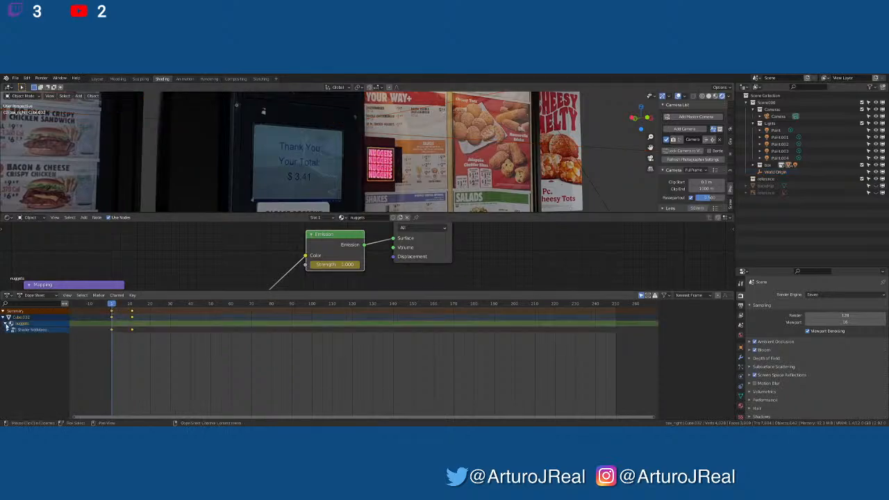
{"action": "left_click", "coordinate": [9, 331]}
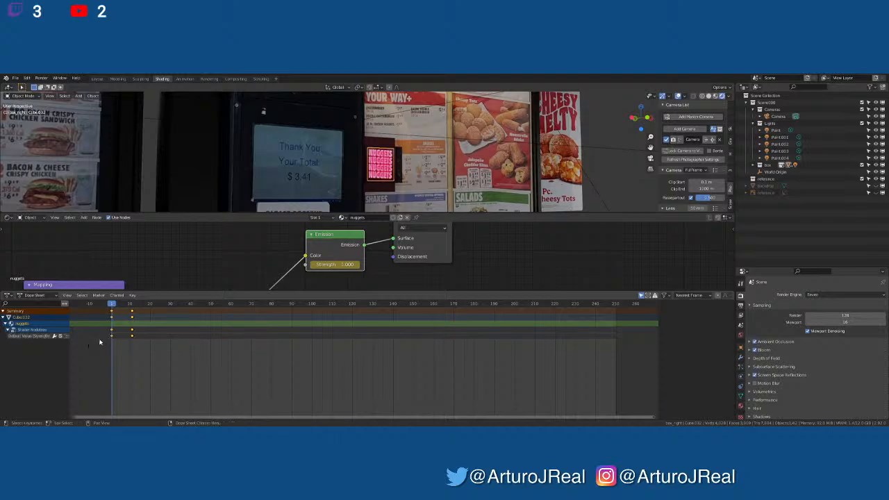
Select both emission strength keyframes, set their keyframe extrapolation again, and play the animation to check whether the fade repeats
{"action": "left_click_drag", "start_coordinate": [104, 341], "coordinate": [144, 311]}
{"action": "key", "text": "shift+e"}
{"action": "left_click", "coordinate": [128, 316]}
{"action": "key", "text": "space"}
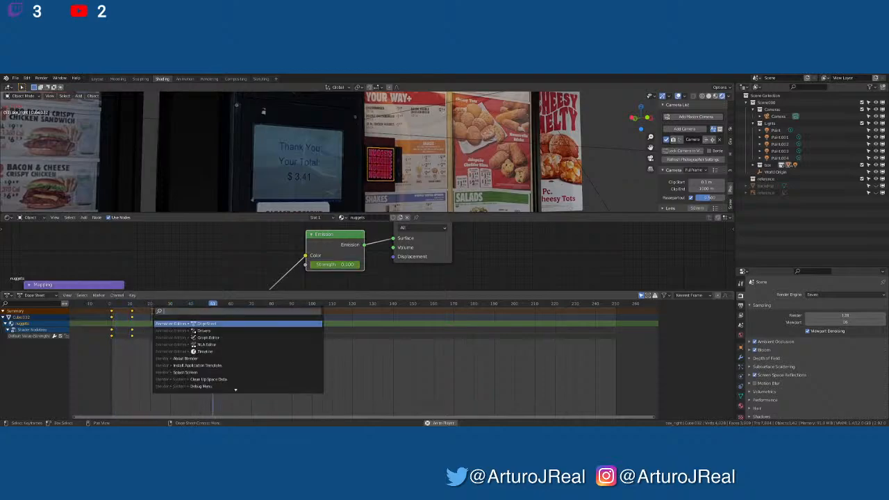
{"action": "key", "text": "F3"}
{"action": "left_click", "coordinate": [447, 370]}
{"action": "key", "text": "space"}
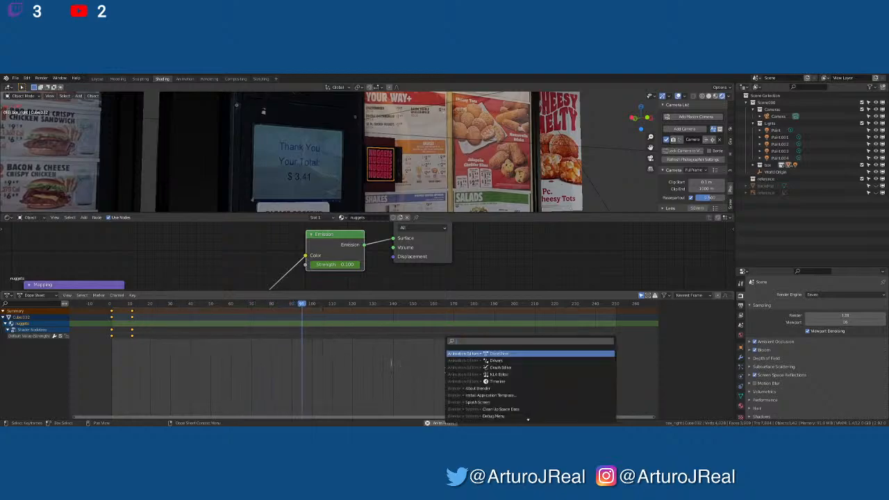
{"action": "left_click", "coordinate": [376, 363]}
{"action": "key", "text": "shift+space"}
{"action": "left_click_drag", "start_coordinate": [96, 347], "coordinate": [148, 313]}
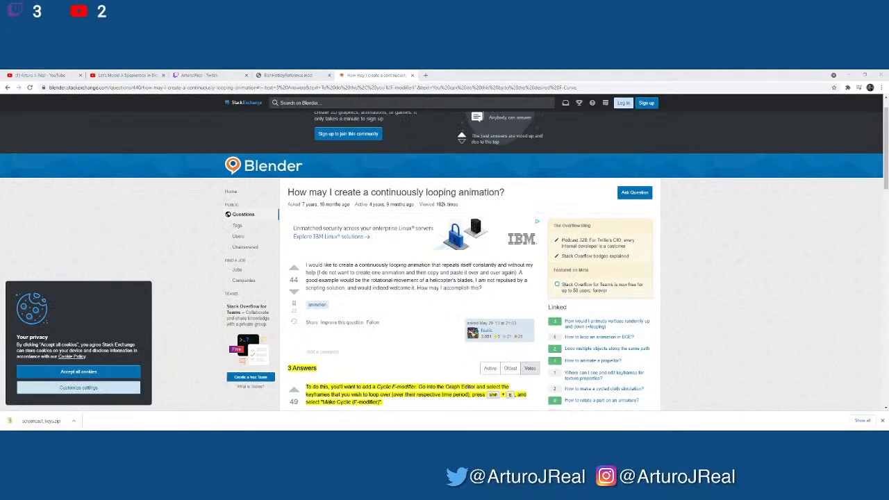
In the browser, dismiss the downloads bar and accept all cookies on the Blender Stack Exchange question about continuously looping animation
{"action": "left_click", "coordinate": [786, 242]}
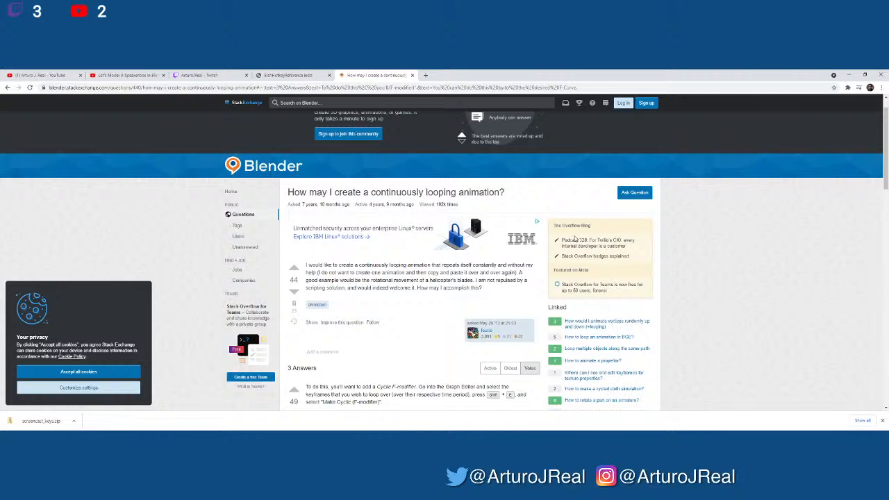
{"action": "left_click", "coordinate": [881, 423]}
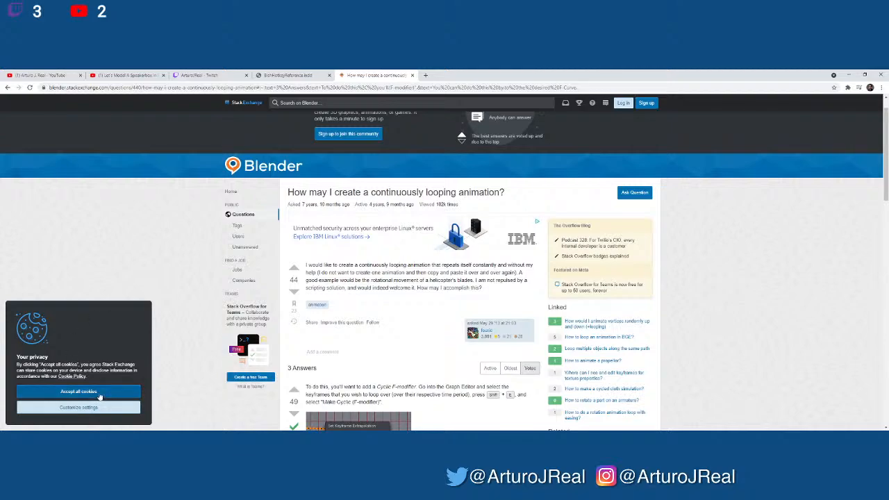
{"action": "left_click", "coordinate": [99, 393]}
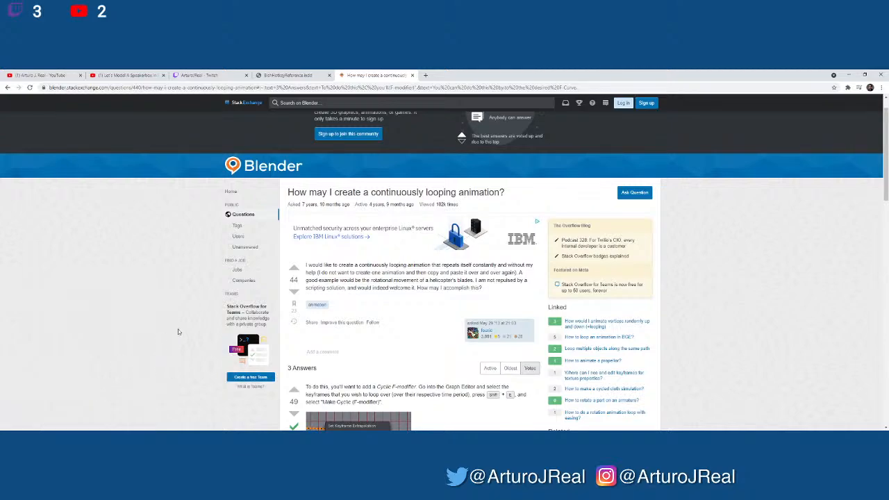
Examine the Stack Exchange answers about the Cycle F-modifier and check the live stream page on YouTube
{"action": "scroll", "coordinate": [467, 267], "scroll_direction": "down", "scroll_amount": 1}
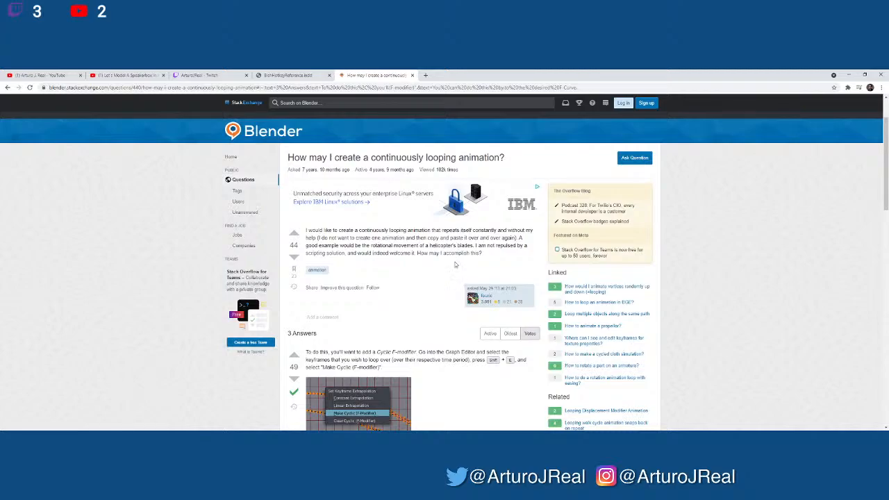
{"action": "scroll", "coordinate": [457, 265], "scroll_direction": "down", "scroll_amount": 2}
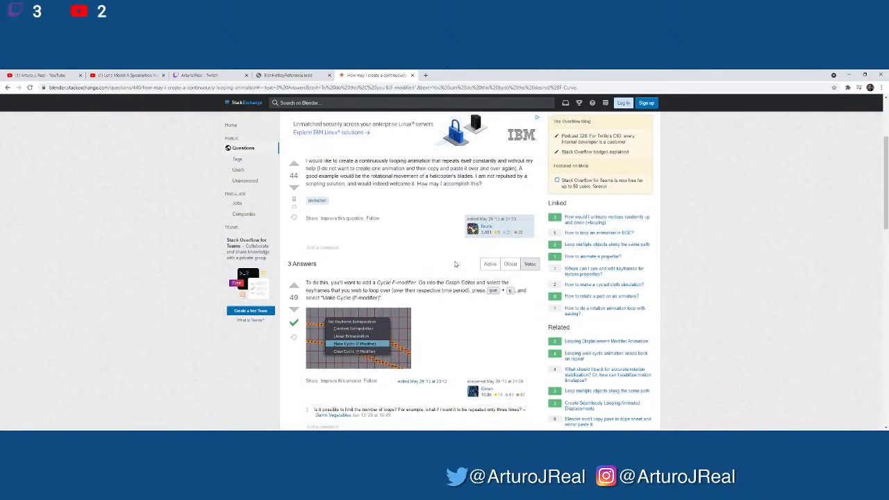
{"action": "scroll", "coordinate": [455, 264], "scroll_direction": "up", "scroll_amount": 1}
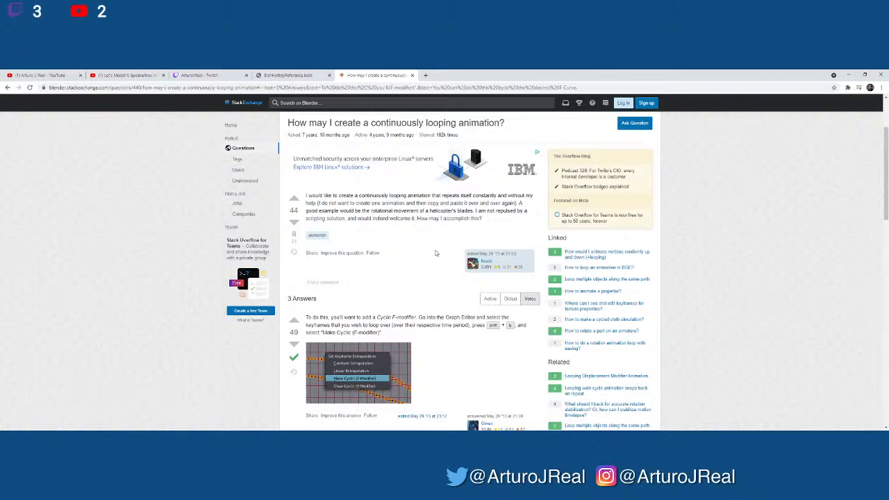
{"action": "left_click", "coordinate": [135, 75]}
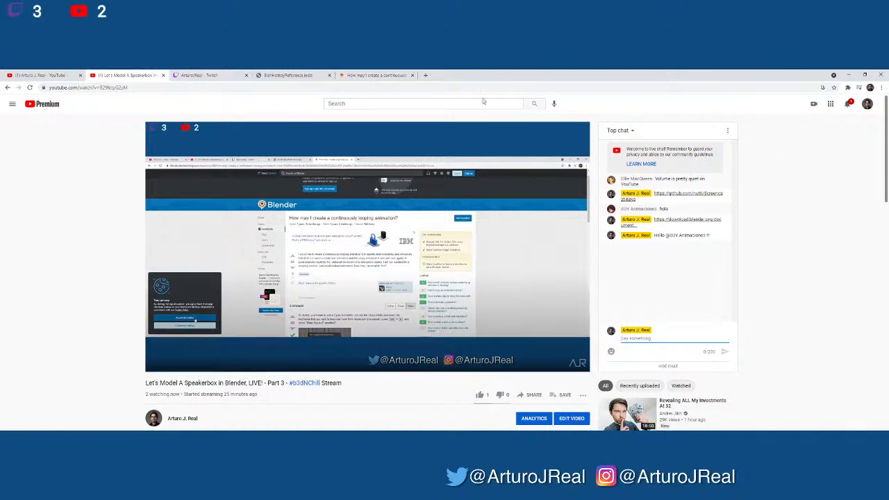
{"action": "left_click", "coordinate": [359, 75]}
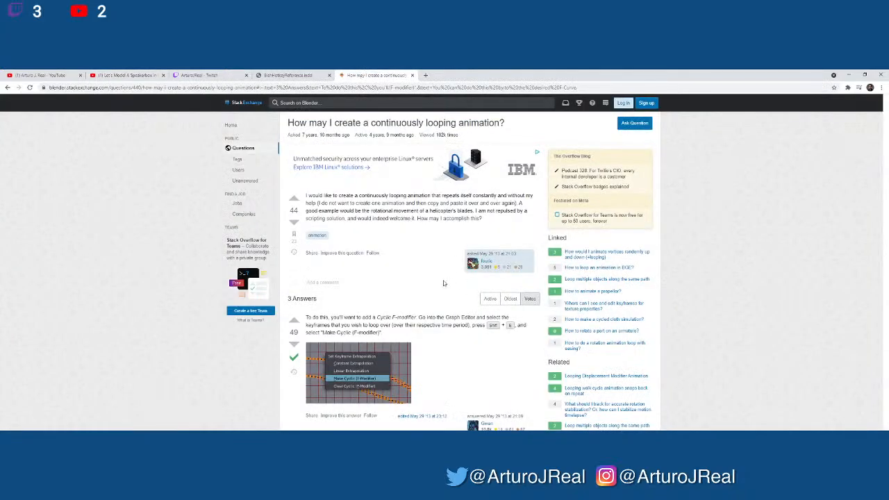
{"action": "scroll", "coordinate": [442, 278], "scroll_direction": "down", "scroll_amount": 1}
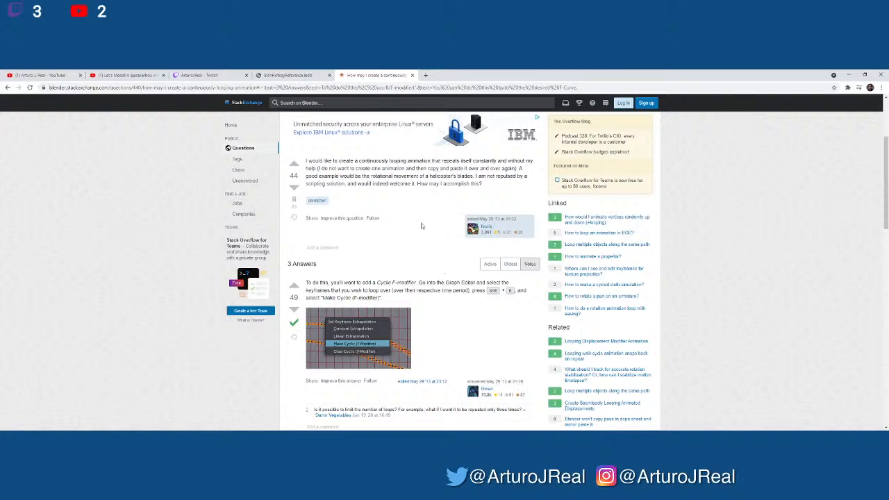
{"action": "left_click_drag", "start_coordinate": [482, 176], "coordinate": [418, 184]}
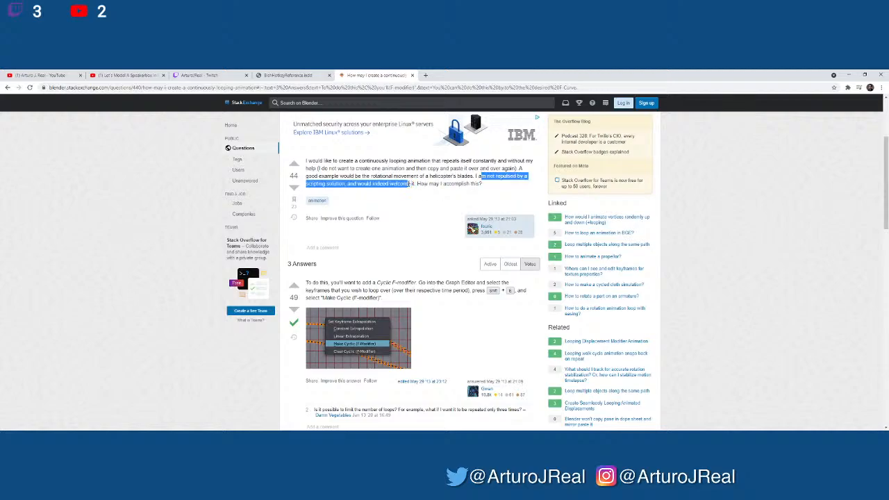
{"action": "left_click", "coordinate": [416, 193]}
{"action": "scroll", "coordinate": [440, 212], "scroll_direction": "down", "scroll_amount": 3}
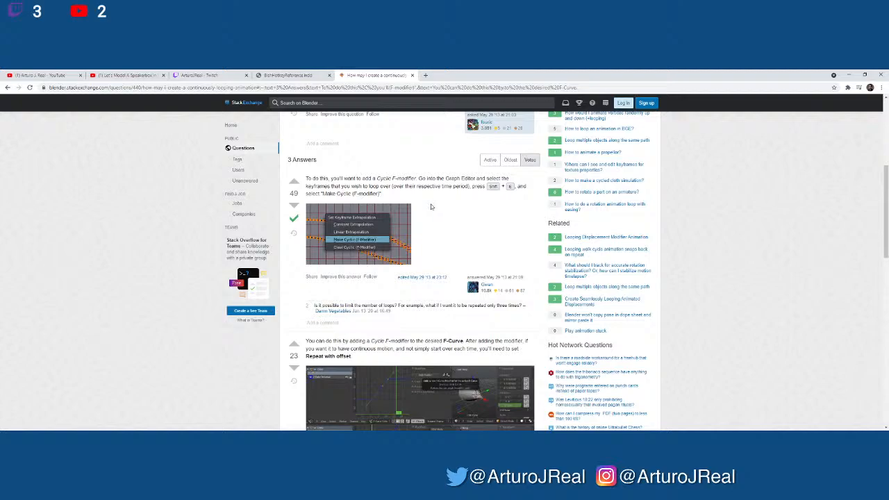
{"action": "scroll", "coordinate": [445, 209], "scroll_direction": "down", "scroll_amount": 3}
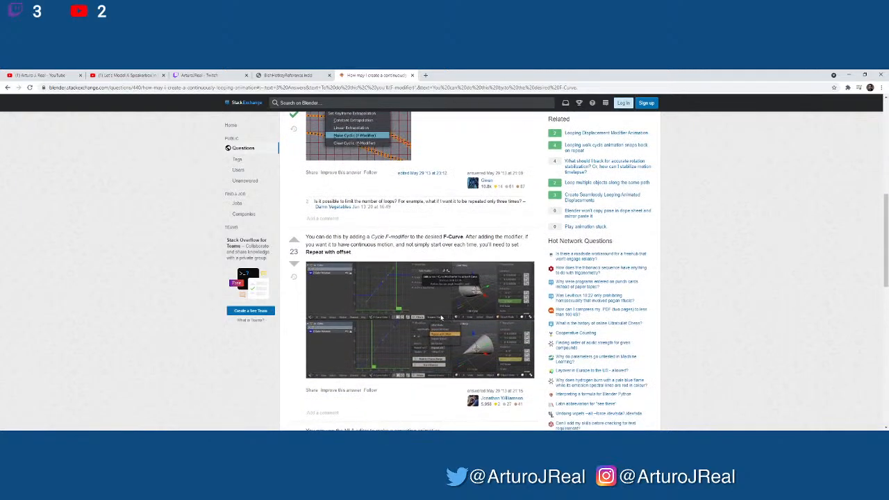
{"action": "scroll", "coordinate": [441, 320], "scroll_direction": "up", "scroll_amount": 1}
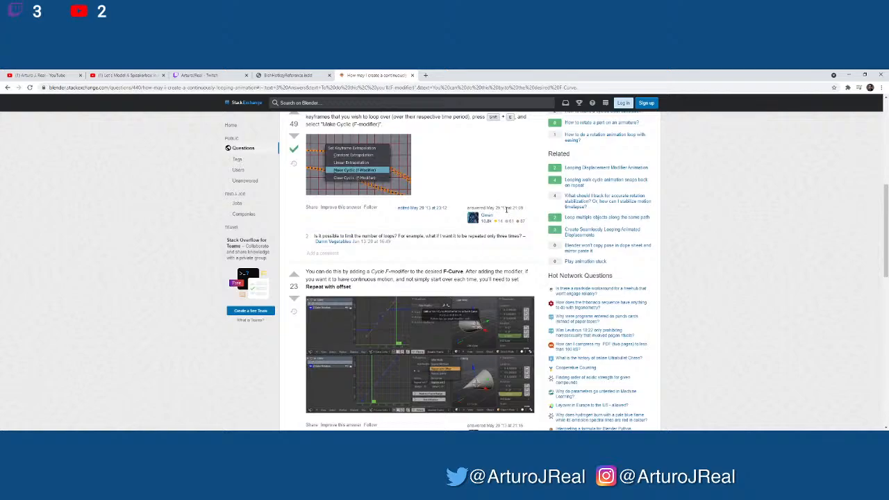
{"action": "left_click_drag", "start_coordinate": [507, 208], "coordinate": [502, 211]}
{"action": "scroll", "coordinate": [503, 212], "scroll_direction": "up", "scroll_amount": 2}
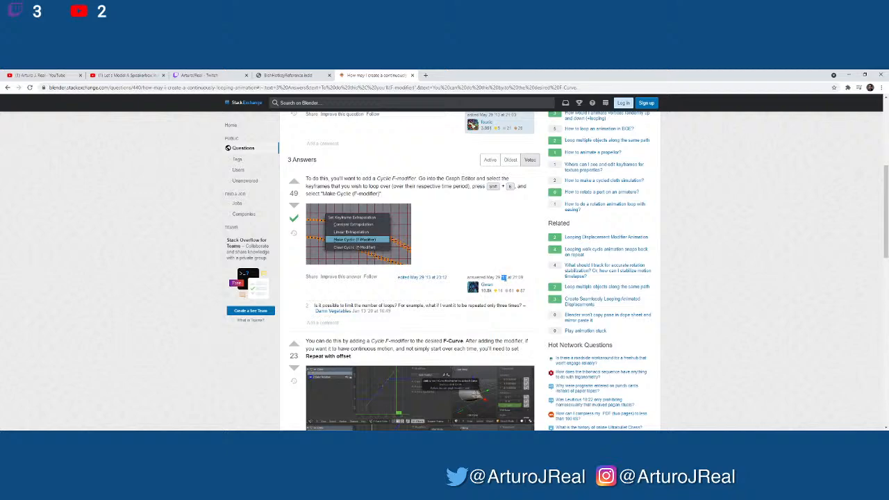
{"action": "left_click", "coordinate": [505, 273]}
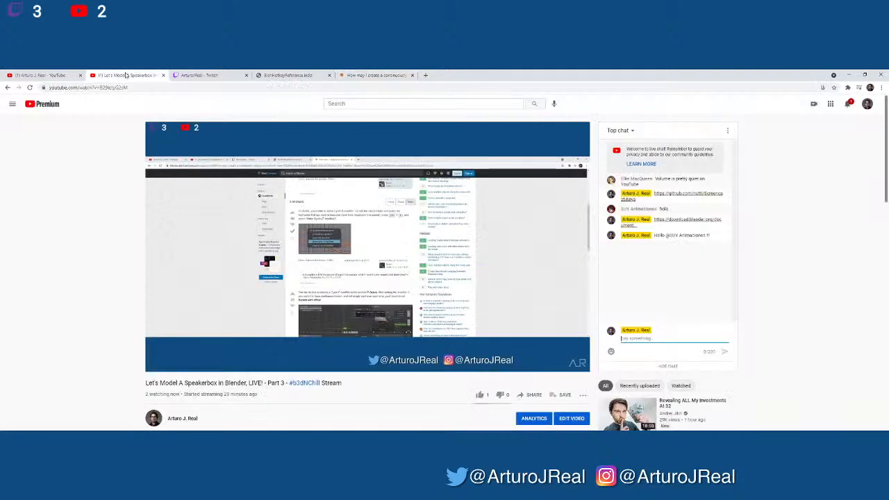
{"action": "left_click", "coordinate": [125, 75]}
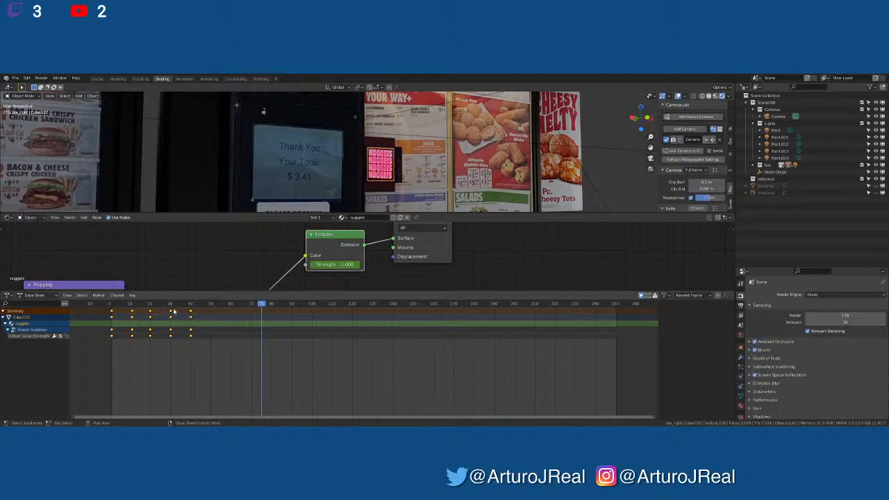
Back in Blender, go to frame 50, select all emission strength keyframes, and set their extrapolation to Make Cyclic (F-Modifier)
{"action": "left_click_drag", "start_coordinate": [173, 306], "coordinate": [212, 304]}
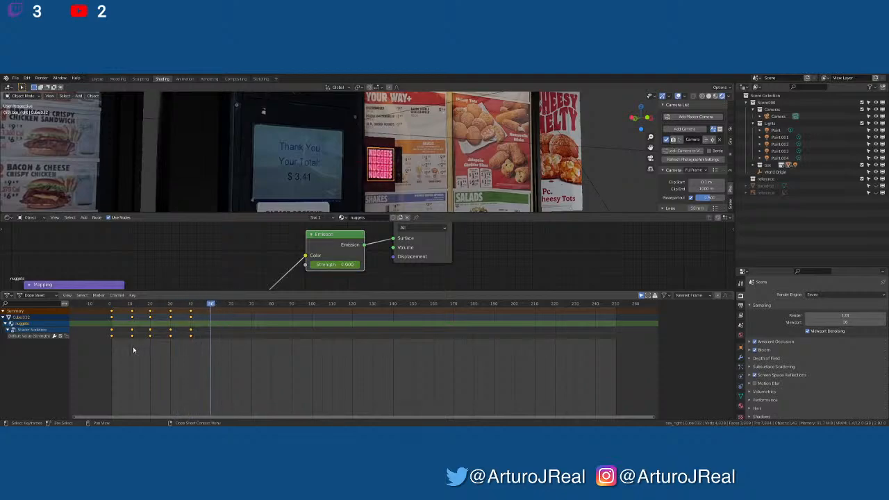
{"action": "left_click_drag", "start_coordinate": [107, 347], "coordinate": [209, 303]}
{"action": "key", "text": "shift+e"}
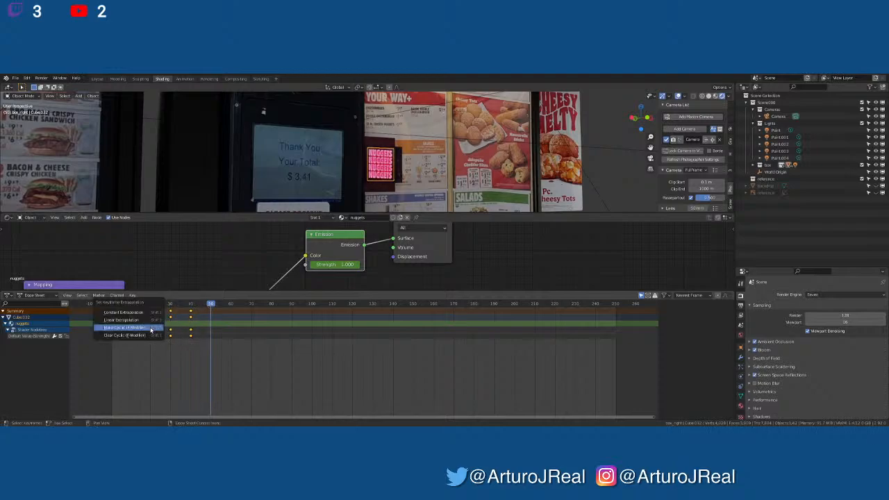
{"action": "left_click", "coordinate": [151, 328]}
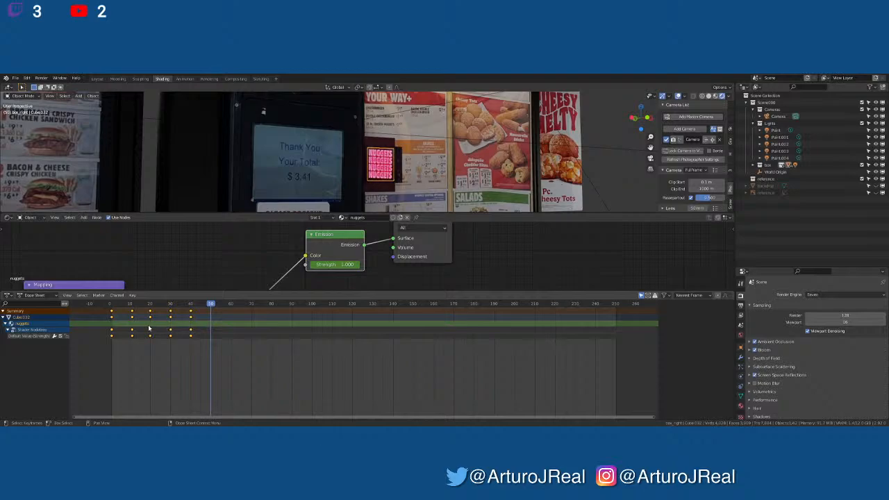
{"action": "key", "text": "shift+e"}
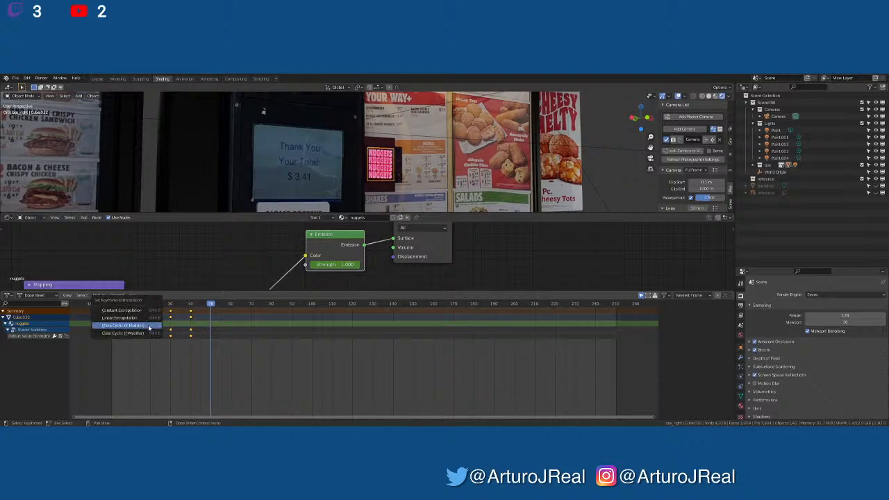
{"action": "left_click", "coordinate": [149, 326]}
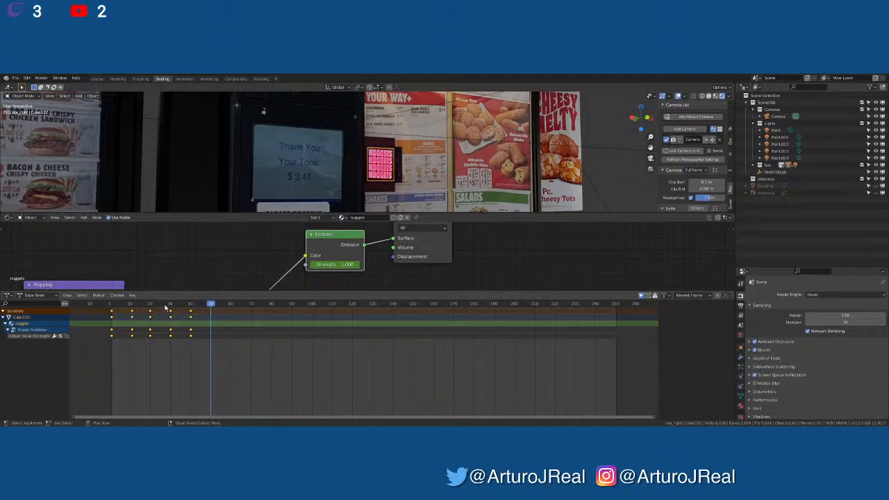
Play the animation from the start of the timeline to check the NUGGETS screen's flashing, and scrub through the keyframes
{"action": "left_click", "coordinate": [125, 305]}
{"action": "left_click_drag", "start_coordinate": [119, 306], "coordinate": [112, 307]}
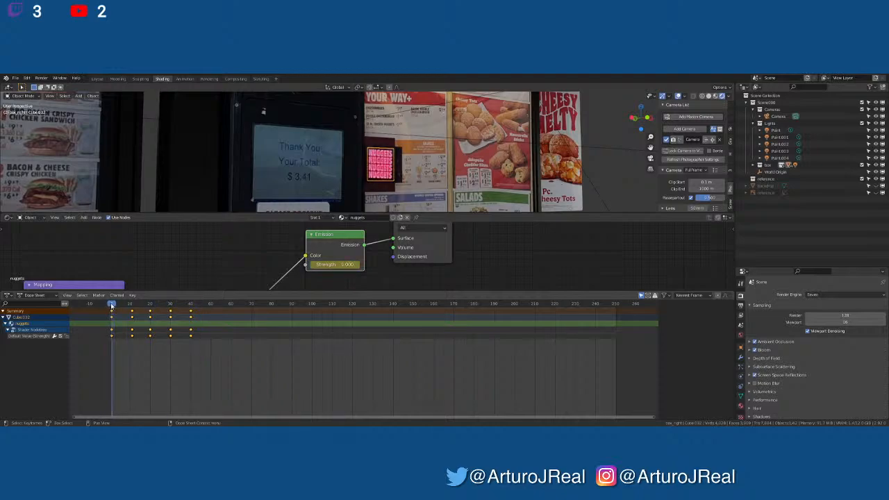
{"action": "key", "text": "space"}
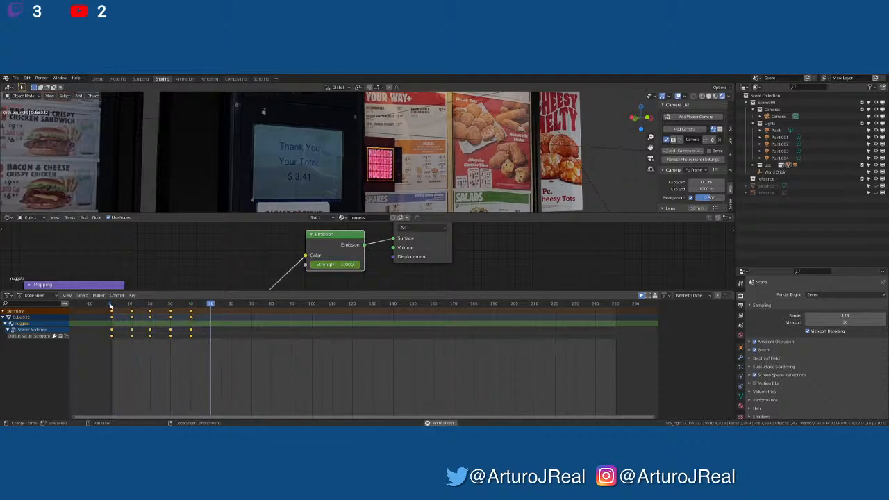
{"action": "key", "text": "space"}
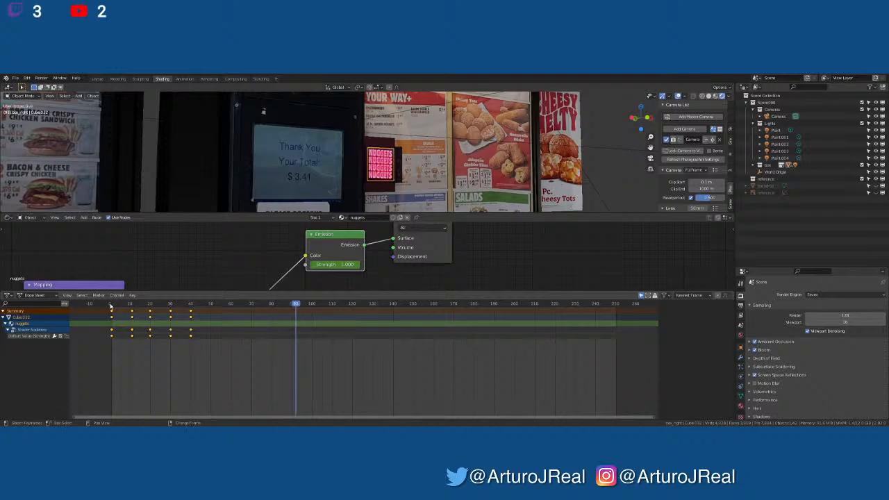
{"action": "mouse_move", "coordinate": [167, 304]}
{"action": "left_mouse_down"}
{"action": "mouse_move", "coordinate": [116, 303]}
{"action": "mouse_move", "coordinate": [153, 303]}
{"action": "left_mouse_up"}
{"action": "key", "text": "space"}
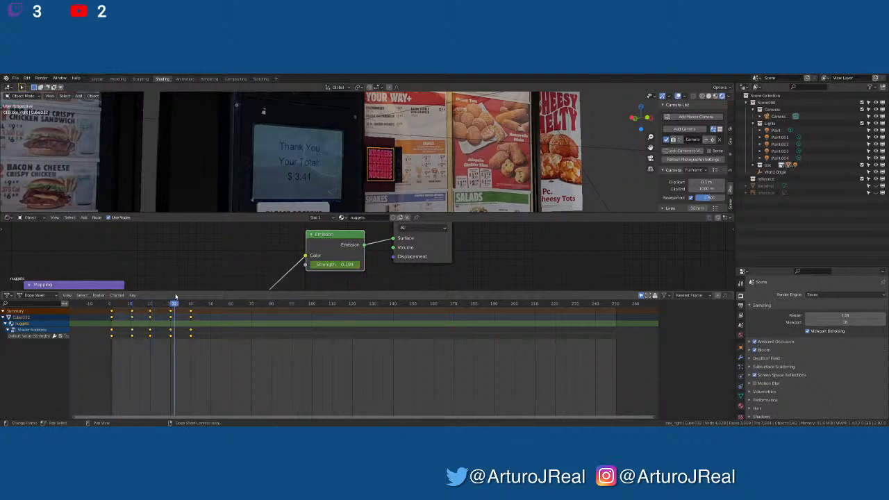
Paste a copy of the emission strength keyframes starting at frame 50 and set the extrapolation to Make Cyclic (F-Modifier)
{"action": "left_click_drag", "start_coordinate": [104, 356], "coordinate": [336, 312]}
{"action": "key", "text": "ctrl+v"}
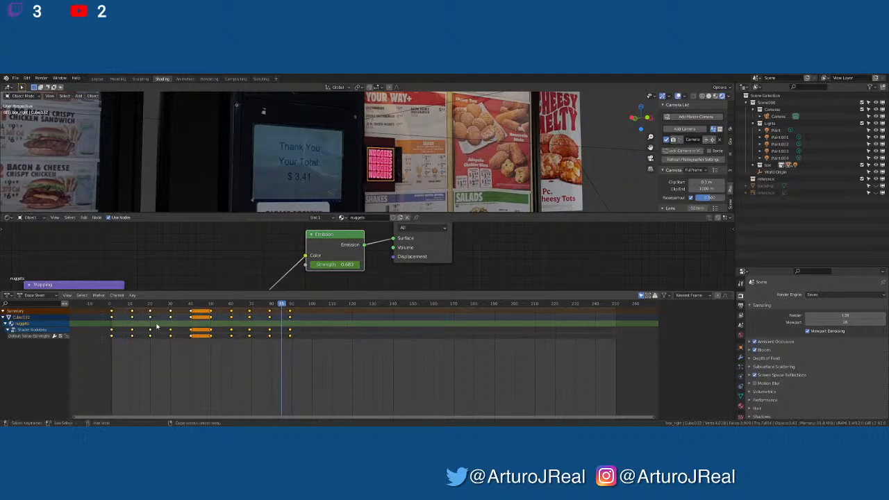
{"action": "key", "text": "shift+e"}
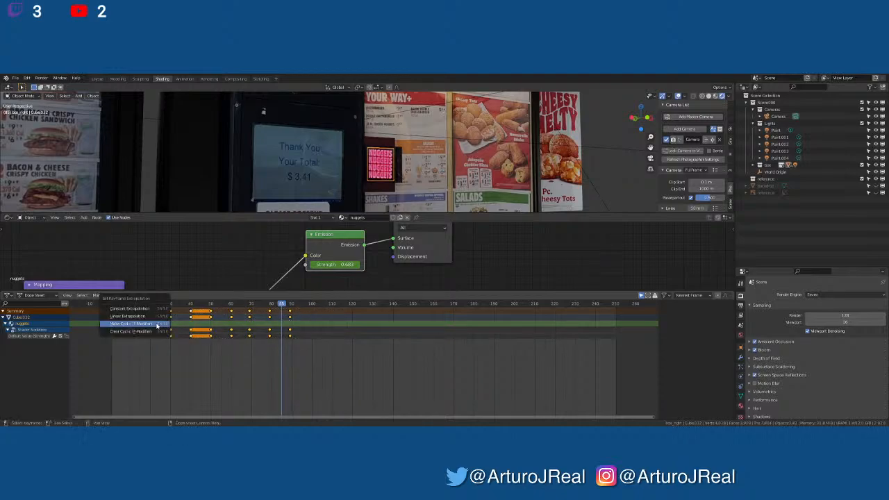
{"action": "left_click", "coordinate": [158, 326]}
Return to the beginning of the timeline and play through the extended keyframe sequence to check whether the flashing continues past it
{"action": "left_click_drag", "start_coordinate": [117, 305], "coordinate": [111, 306]}
{"action": "key", "text": "space"}
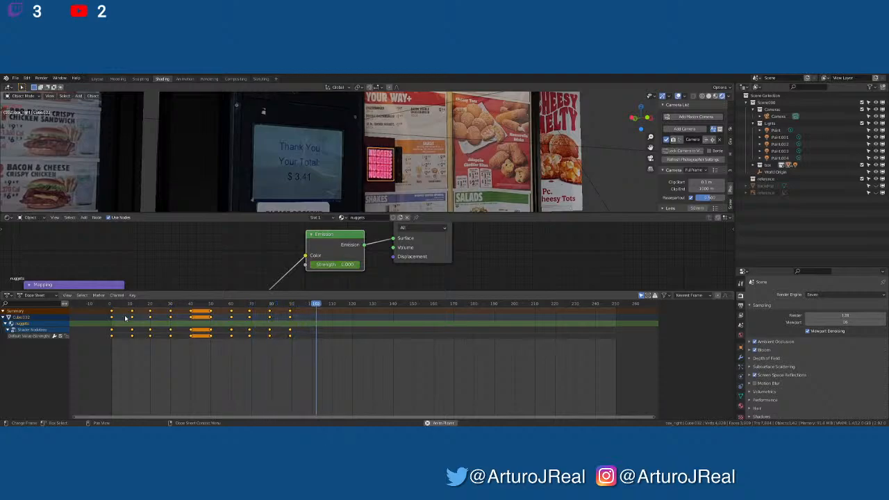
{"action": "key", "text": "F3"}
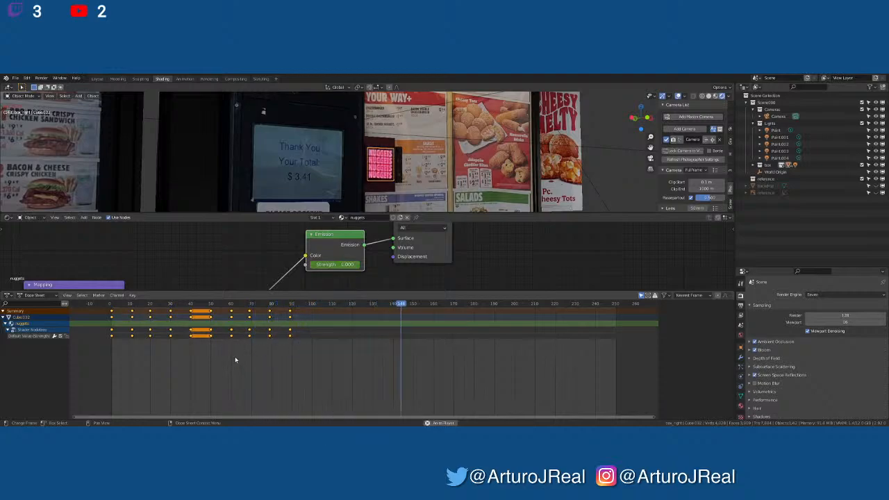
{"action": "key", "text": "F3"}
{"action": "key", "text": "space"}
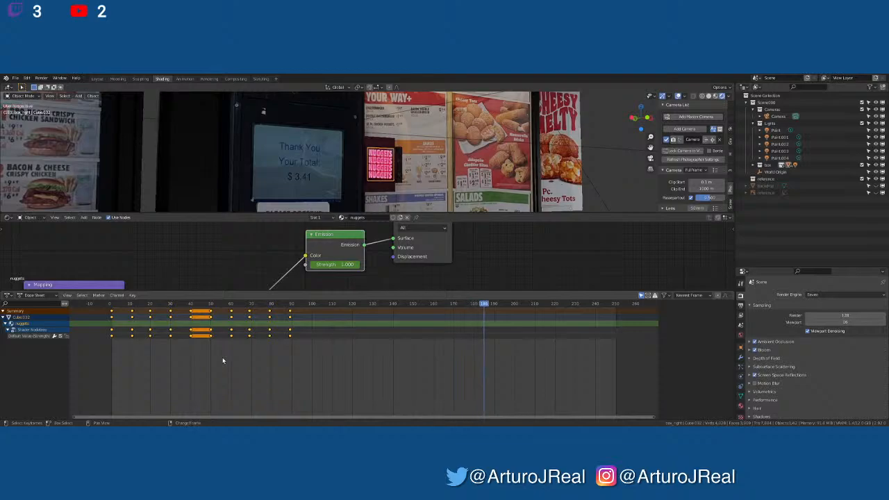
Switch to the Layout workspace and inspect the menu boards, speaker box and NUGGETS screen
{"action": "left_click", "coordinate": [96, 79]}
{"action": "scroll", "coordinate": [329, 262], "scroll_direction": "down", "scroll_amount": 3}
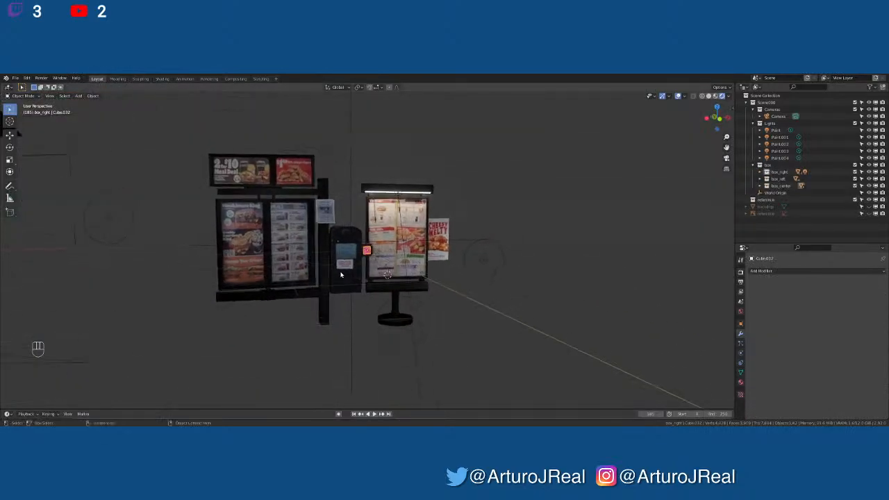
{"action": "scroll", "coordinate": [329, 261], "scroll_direction": "up", "scroll_amount": 5}
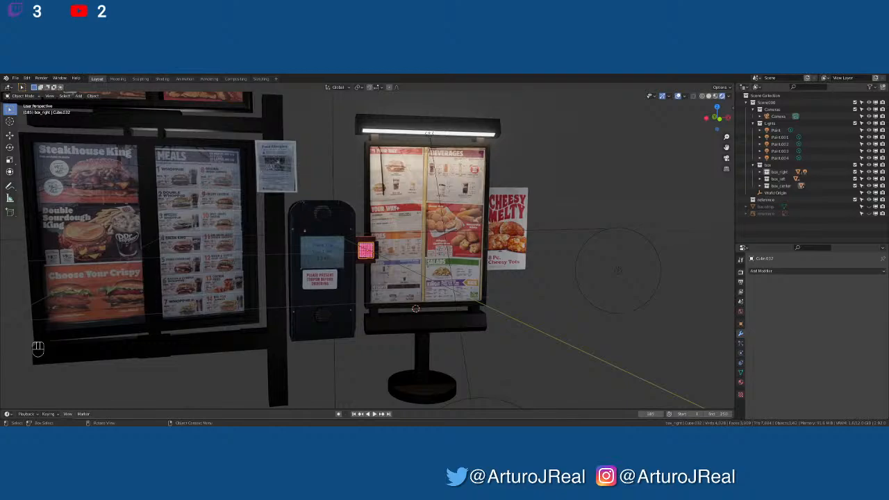
{"action": "scroll", "coordinate": [273, 353], "scroll_direction": "down", "scroll_amount": 6}
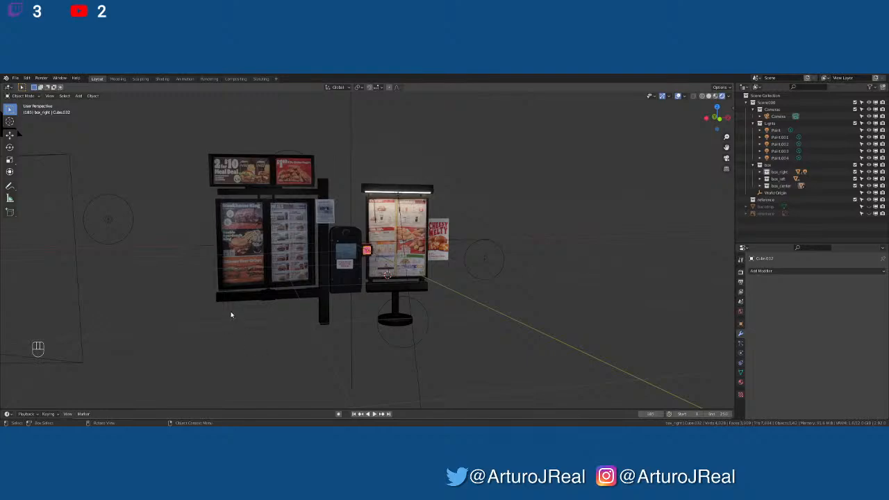
{"action": "scroll", "coordinate": [275, 285], "scroll_direction": "up", "scroll_amount": 3}
{"action": "middle_click_drag", "start_coordinate": [275, 312], "coordinate": [335, 297], "text": "shift"}
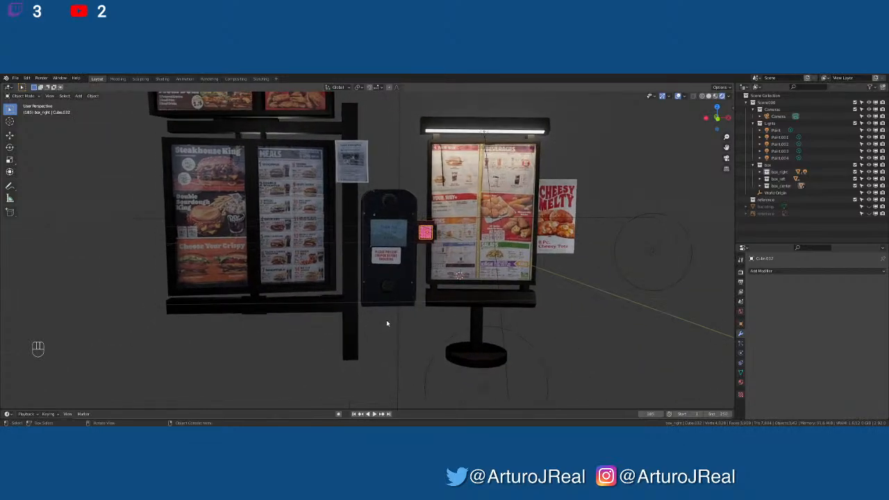
{"action": "key", "text": "KP_1"}
{"action": "middle_click_drag", "start_coordinate": [376, 298], "coordinate": [391, 323]}
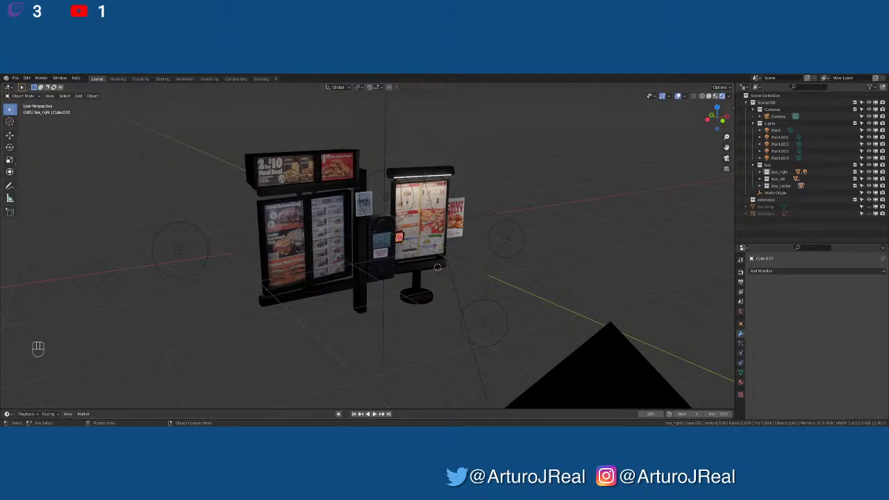
Import the scanned yellow utility box model into the drive-thru scene and save the file
{"action": "left_click", "coordinate": [16, 78]}
{"action": "mouse_move", "coordinate": [49, 171]}
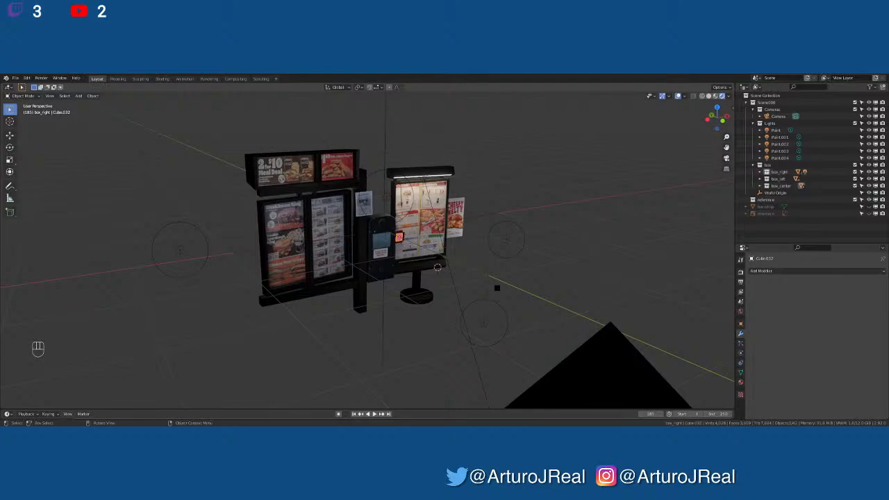
{"action": "scroll", "coordinate": [497, 288], "scroll_direction": "down", "scroll_amount": 3}
{"action": "middle_click_drag", "start_coordinate": [497, 289], "coordinate": [476, 269]}
{"action": "key", "text": "ctrl+s"}
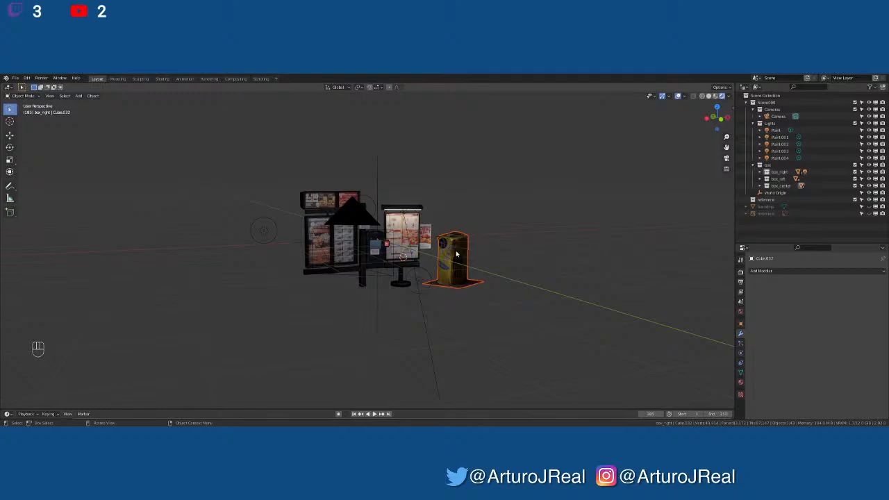
Raise the yellow utility box along the Z axis until its base is about level with the menu board stand's foot
{"action": "key", "text": "KP_1"}
{"action": "scroll", "coordinate": [455, 250], "scroll_direction": "up", "scroll_amount": 5}
{"action": "key", "text": "g"}
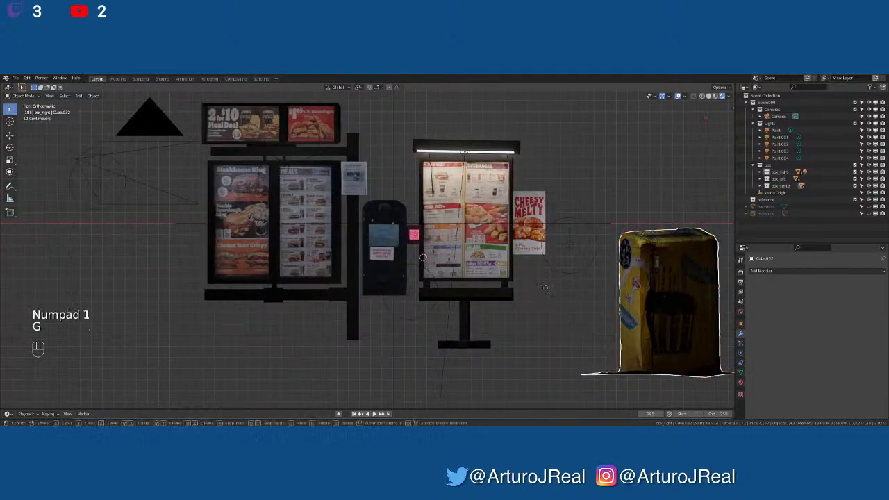
{"action": "key", "text": "z"}
{"action": "left_click", "coordinate": [603, 257]}
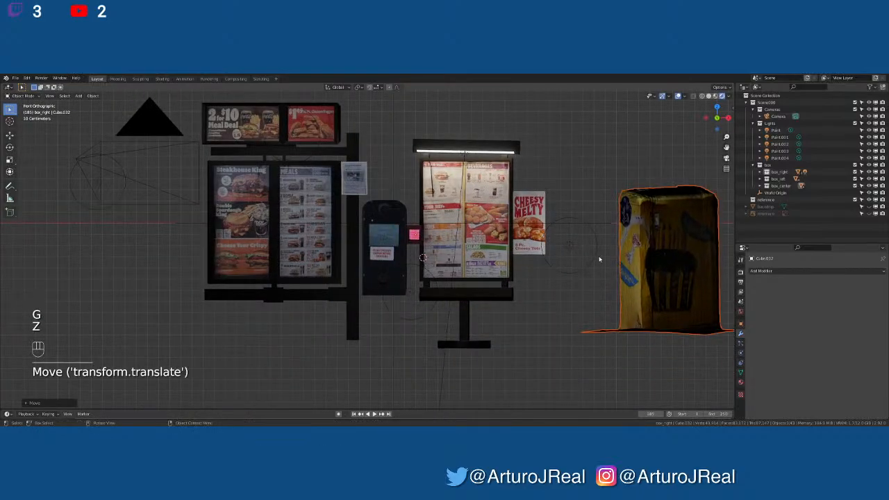
Move the yellow utility box along the X axis to the Steakhouse King side of the menu boards, leaving a gap between them
{"action": "key", "text": "g"}
{"action": "key", "text": "x"}
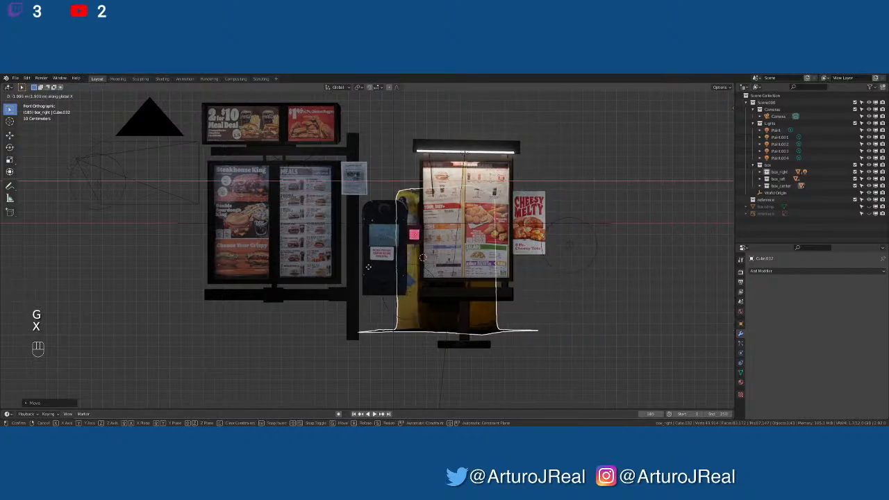
{"action": "left_click", "coordinate": [85, 261]}
{"action": "middle_click_drag", "start_coordinate": [86, 261], "coordinate": [286, 238]}
{"action": "key", "text": "g"}
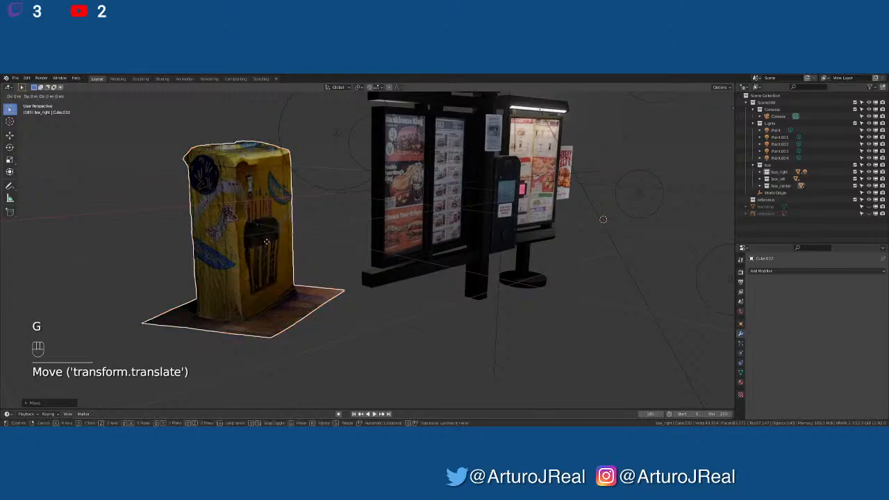
{"action": "key", "text": "x"}
{"action": "left_click", "coordinate": [162, 265]}
{"action": "scroll", "coordinate": [208, 250], "scroll_direction": "down", "scroll_amount": 4}
{"action": "key", "text": "KP_Decimal"}
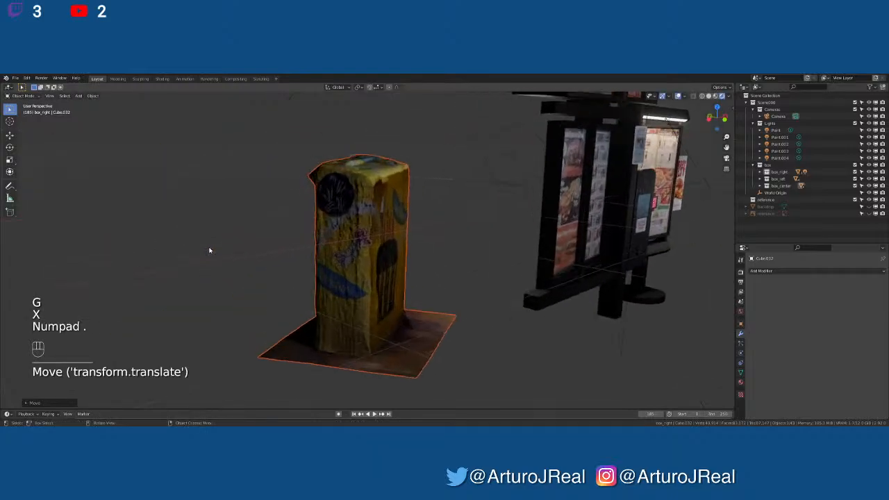
{"action": "middle_click_drag", "start_coordinate": [330, 281], "coordinate": [670, 155]}
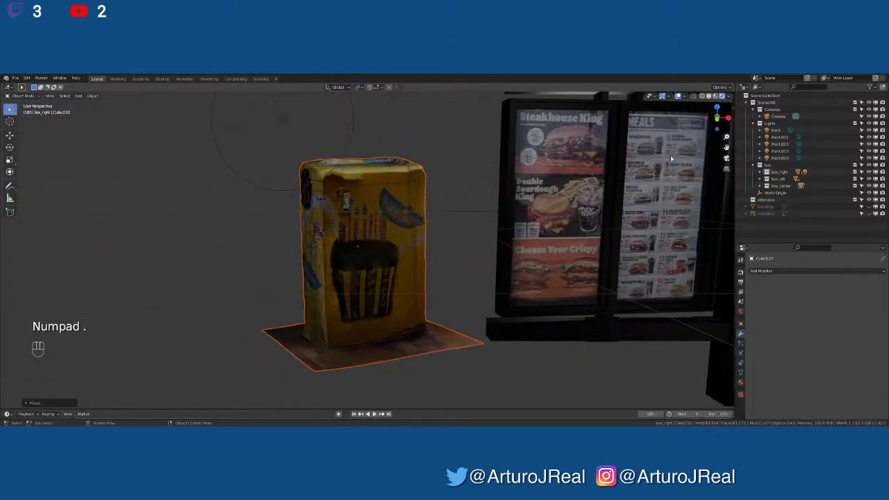
{"action": "middle_click_drag", "start_coordinate": [730, 99], "coordinate": [486, 241]}
{"action": "key", "text": "g"}
{"action": "key", "text": "x"}
{"action": "left_click", "coordinate": [555, 249]}
{"action": "key", "text": "g"}
{"action": "key", "text": "r"}
{"action": "key", "text": "z"}
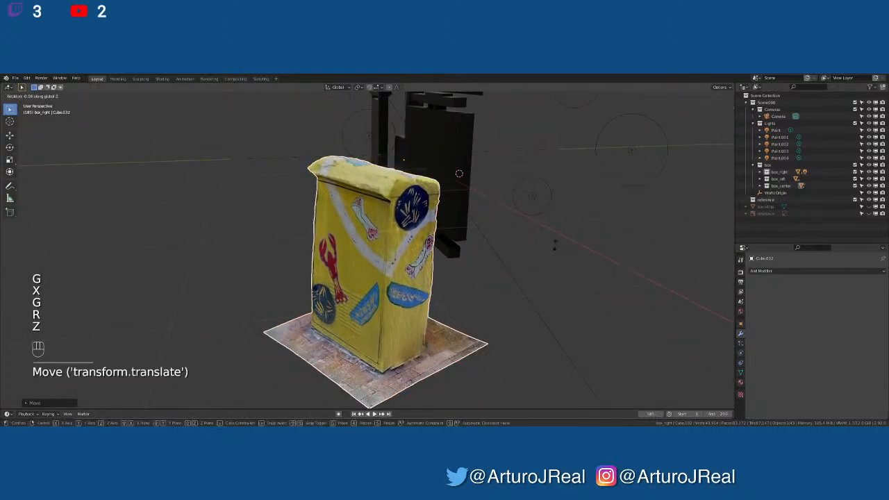
{"action": "left_click", "coordinate": [540, 224]}
Set the utility box's origin to its geometry and rotate it around Z so the lobster side faces the front
{"action": "right_click", "coordinate": [375, 230]}
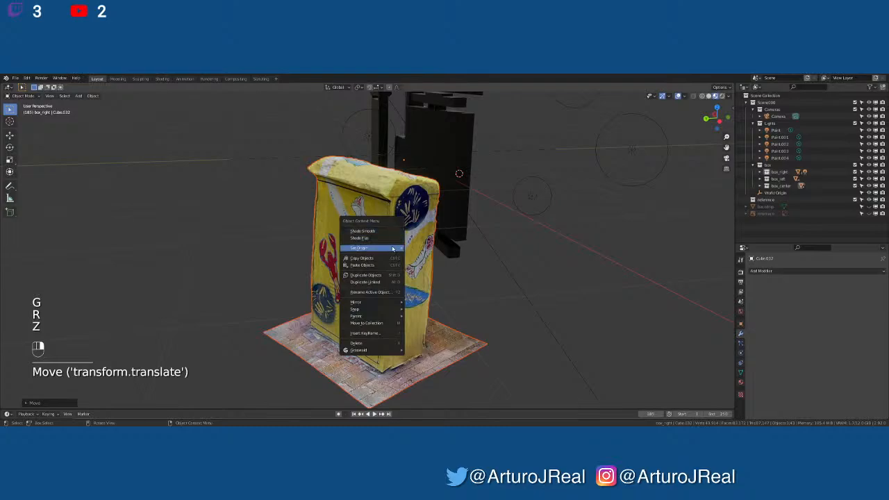
{"action": "mouse_move", "coordinate": [389, 248]}
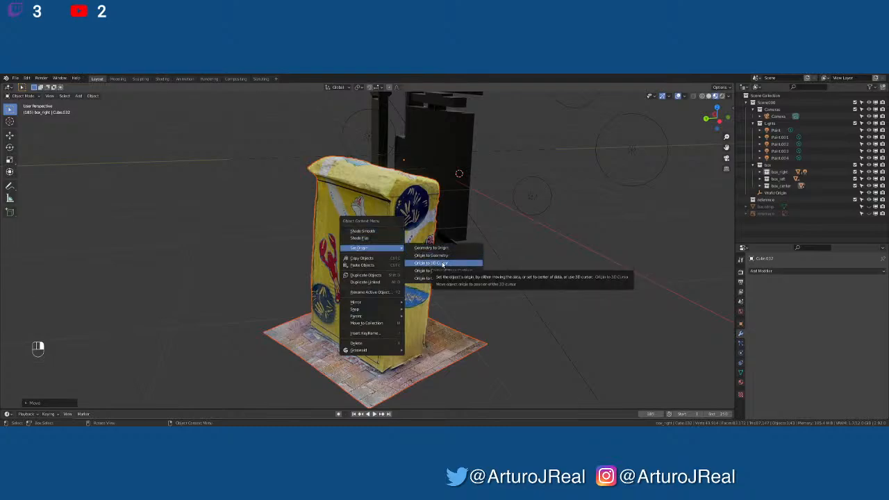
{"action": "left_click", "coordinate": [445, 255]}
{"action": "key", "text": "r"}
{"action": "key", "text": "z"}
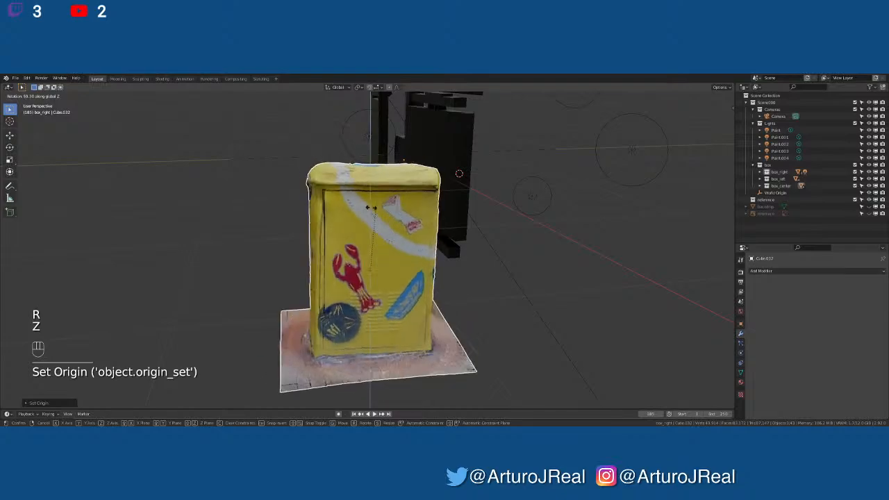
{"action": "left_click", "coordinate": [452, 302]}
Move the utility box along the Y axis to place it beside the menu boards
{"action": "middle_click_drag", "start_coordinate": [452, 301], "coordinate": [381, 273]}
{"action": "key", "text": "g"}
{"action": "key", "text": "y"}
{"action": "left_click", "coordinate": [352, 354]}
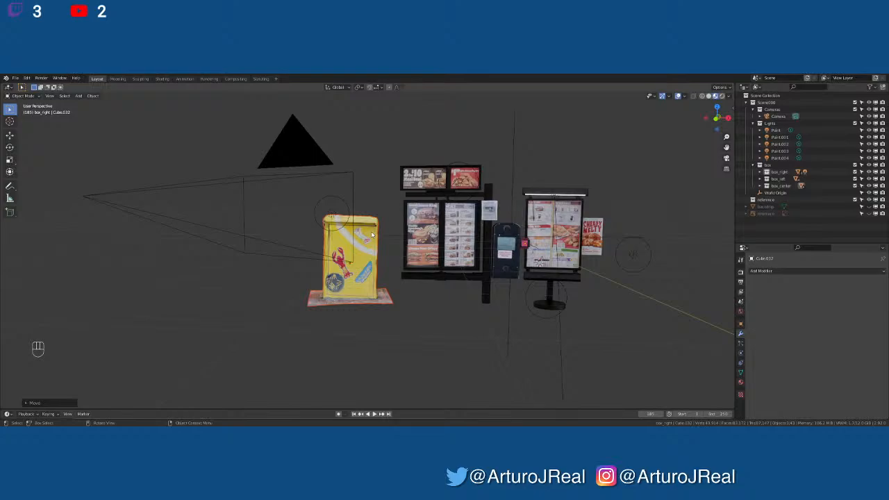
Examine the utility box's painted texture and embossed lettering up close, and check its mesh density in Edit Mode
{"action": "scroll", "coordinate": [373, 235], "scroll_direction": "up", "scroll_amount": 8}
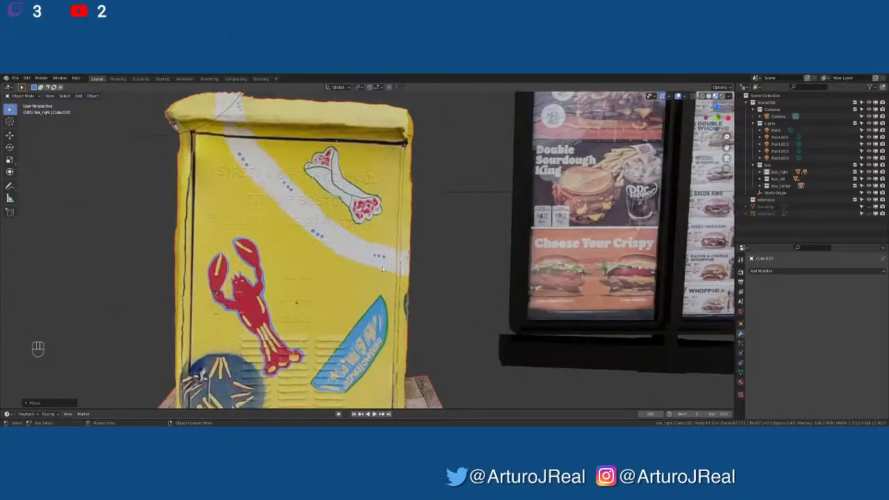
{"action": "middle_click_drag", "start_coordinate": [372, 235], "coordinate": [365, 277]}
{"action": "scroll", "coordinate": [405, 278], "scroll_direction": "down", "scroll_amount": 6}
{"action": "scroll", "coordinate": [444, 289], "scroll_direction": "up", "scroll_amount": 2}
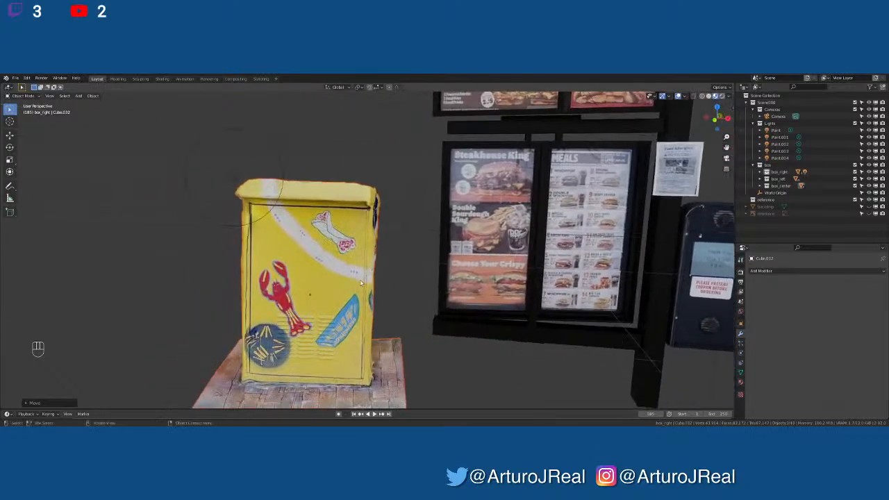
{"action": "key", "text": "Tab"}
{"action": "scroll", "coordinate": [360, 284], "scroll_direction": "up", "scroll_amount": 6}
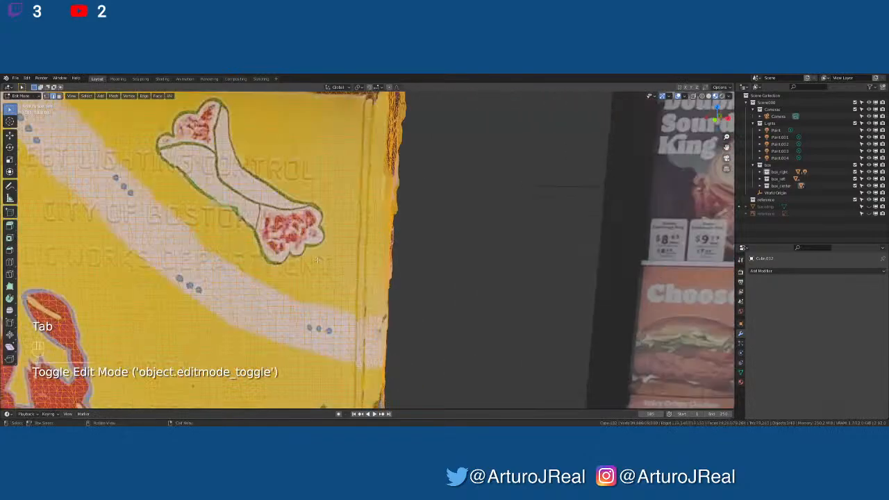
{"action": "scroll", "coordinate": [317, 260], "scroll_direction": "down", "scroll_amount": 6}
{"action": "scroll", "coordinate": [317, 260], "scroll_direction": "down", "scroll_amount": 1}
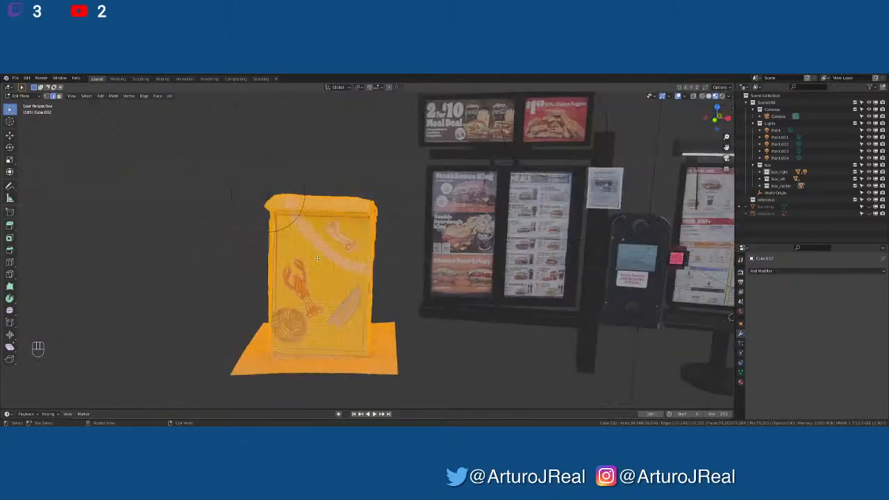
{"action": "key", "text": "Tab"}
{"action": "middle_click_drag", "start_coordinate": [317, 260], "coordinate": [250, 236]}
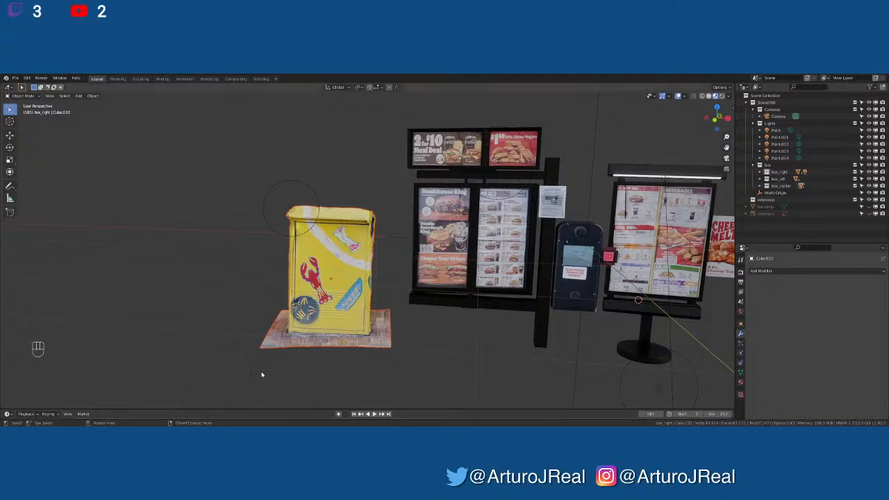
{"action": "middle_click_drag", "start_coordinate": [298, 335], "coordinate": [326, 339]}
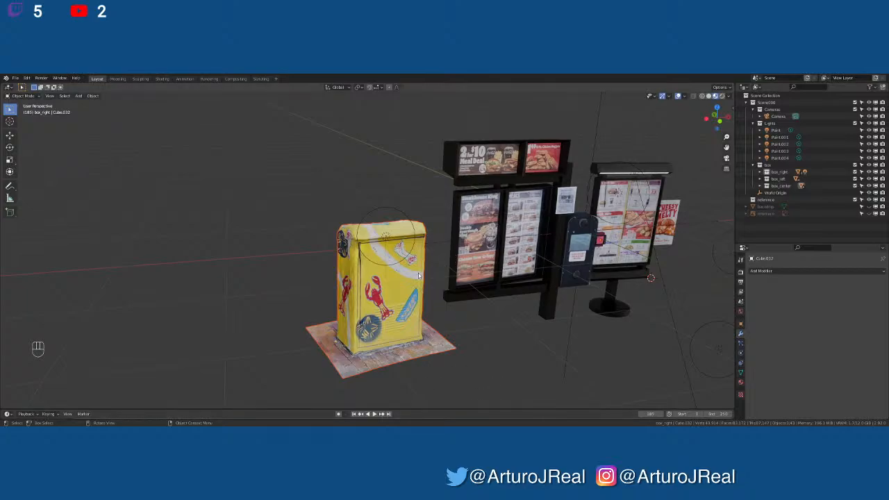
Rotate the utility box slightly around Z in the front view so its lobster side faces straight forward
{"action": "key", "text": "KP_1"}
{"action": "scroll", "coordinate": [419, 277], "scroll_direction": "up", "scroll_amount": 2}
{"action": "key", "text": "r"}
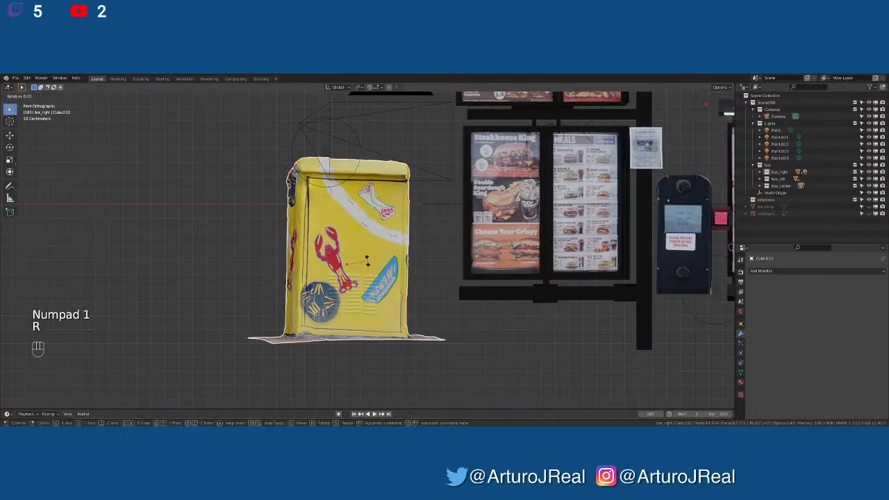
{"action": "key", "text": "z"}
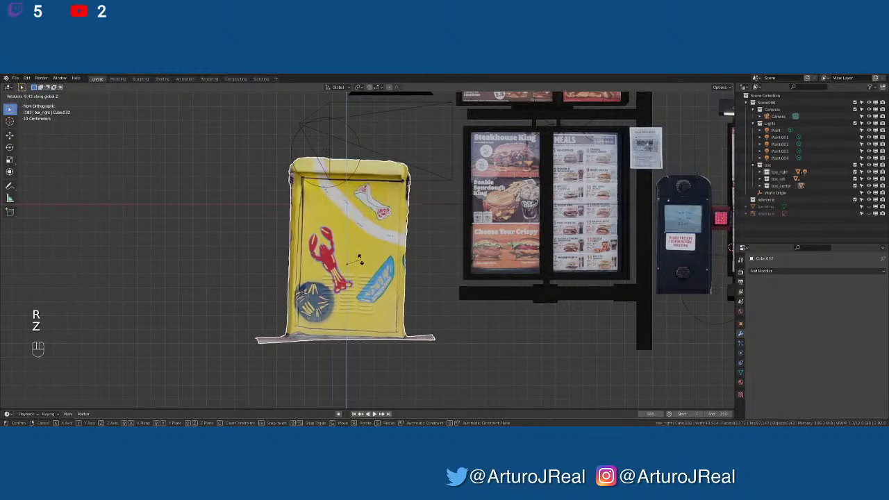
{"action": "left_click", "coordinate": [356, 270]}
In Edit Mode, box-select the utility box's geometry from the top view, leaving out the surrounding brick pavement
{"action": "key", "text": "KP_7"}
{"action": "middle_click_drag", "start_coordinate": [357, 271], "coordinate": [421, 107], "text": "shift"}
{"action": "scroll", "coordinate": [400, 219], "scroll_direction": "up", "scroll_amount": 3}
{"action": "middle_click_drag", "start_coordinate": [400, 219], "coordinate": [423, 232]}
{"action": "scroll", "coordinate": [406, 224], "scroll_direction": "up", "scroll_amount": 3}
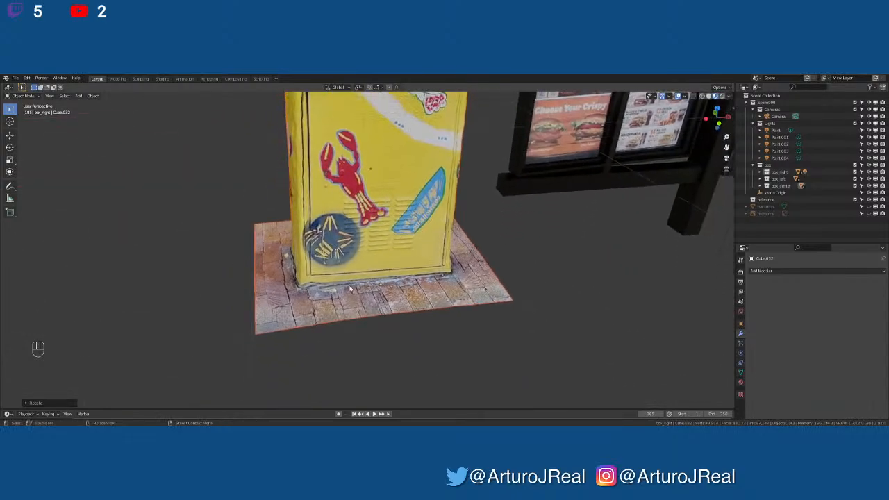
{"action": "key", "text": "Tab"}
{"action": "middle_click_drag", "start_coordinate": [314, 293], "coordinate": [346, 298]}
{"action": "key", "text": "KP_7"}
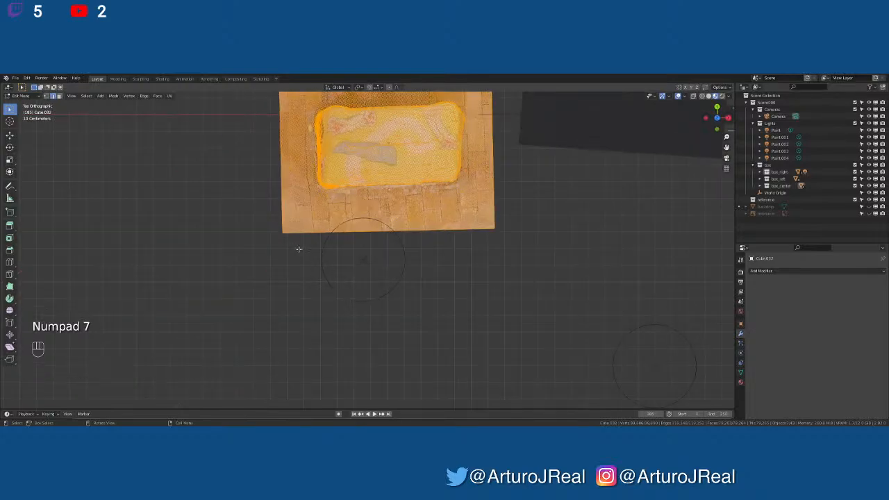
{"action": "middle_click_drag", "start_coordinate": [298, 248], "coordinate": [284, 305], "text": "shift"}
{"action": "left_click", "coordinate": [297, 158]}
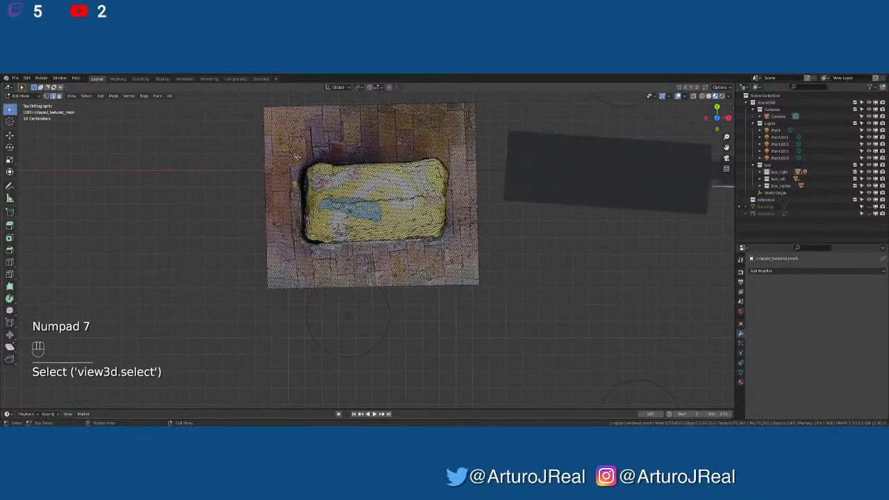
{"action": "key", "text": "b"}
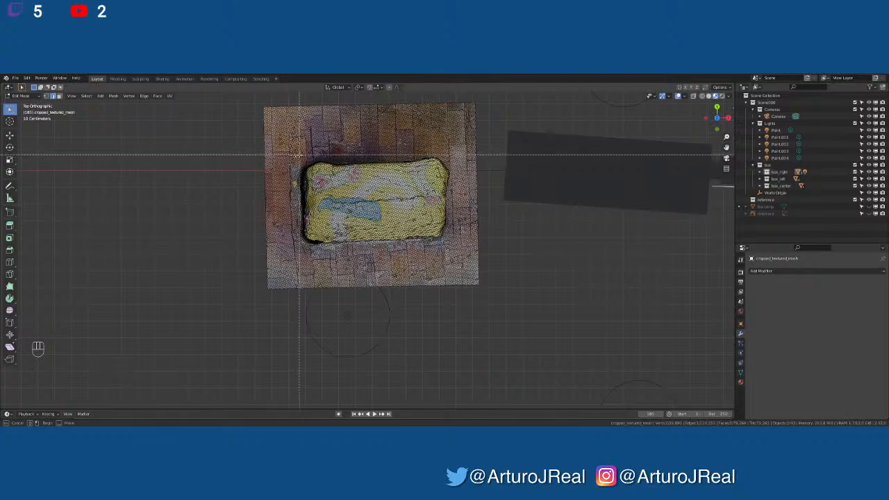
{"action": "left_click_drag", "start_coordinate": [299, 155], "coordinate": [457, 251]}
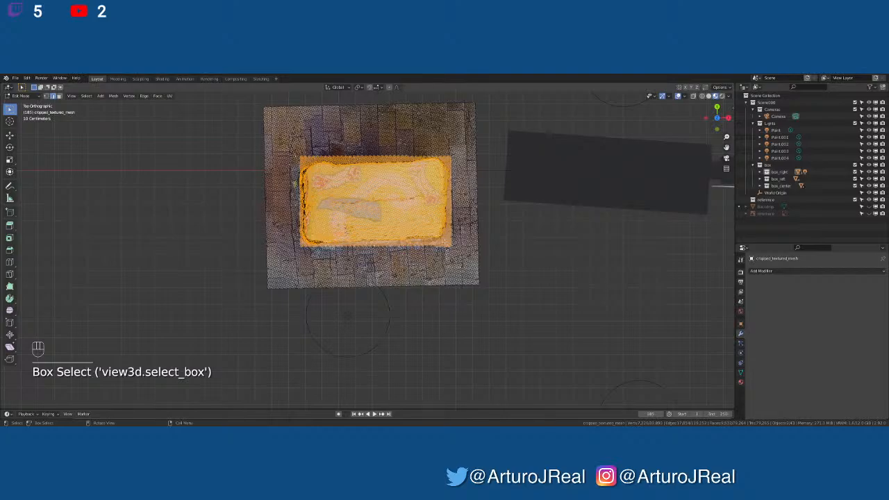
{"action": "middle_click_drag", "start_coordinate": [445, 242], "coordinate": [462, 221]}
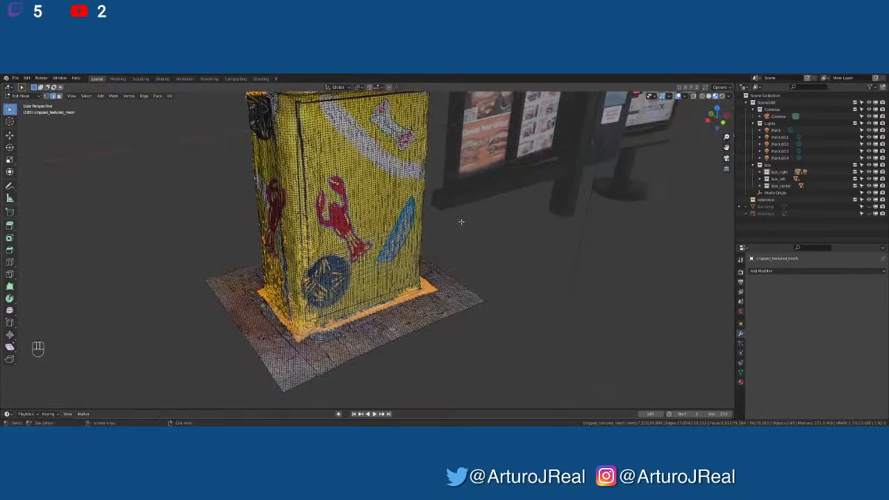
{"action": "key", "text": "KP_7"}
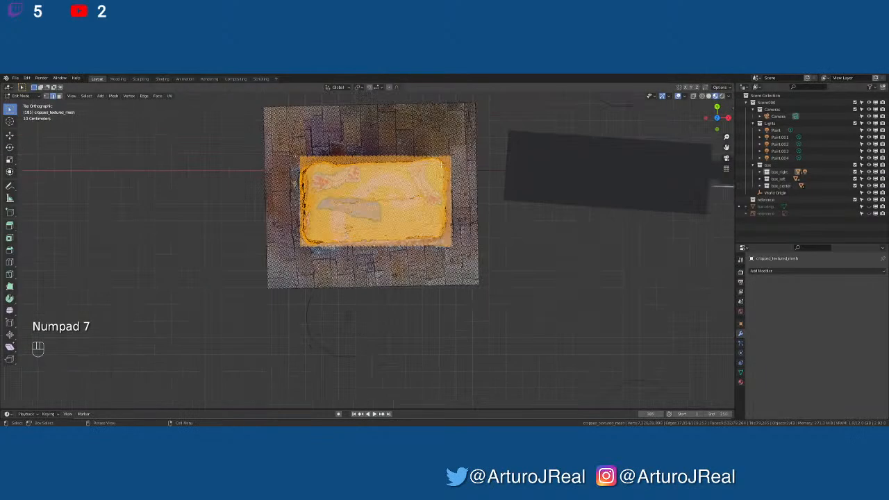
Turn on X-ray for the scanned mesh and clear the current selection in the top view
{"action": "middle_click_drag", "start_coordinate": [440, 163], "coordinate": [459, 184]}
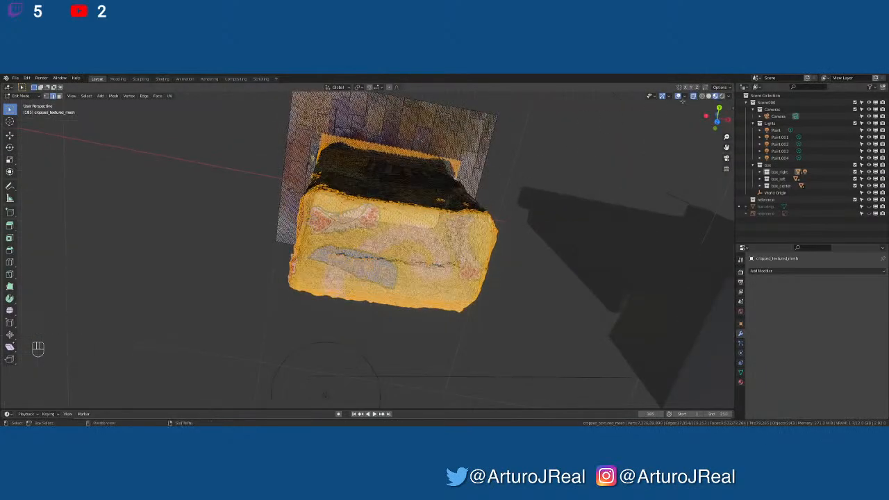
{"action": "key", "text": "KP_1"}
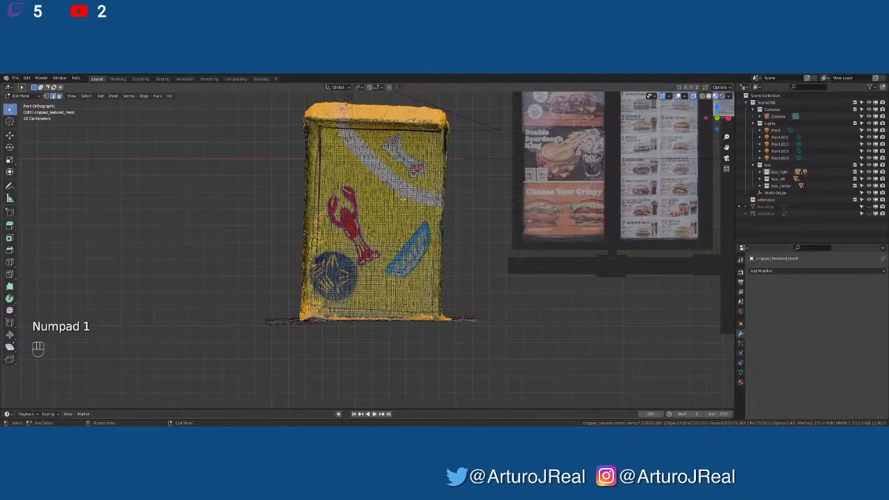
{"action": "key", "text": "KP_7"}
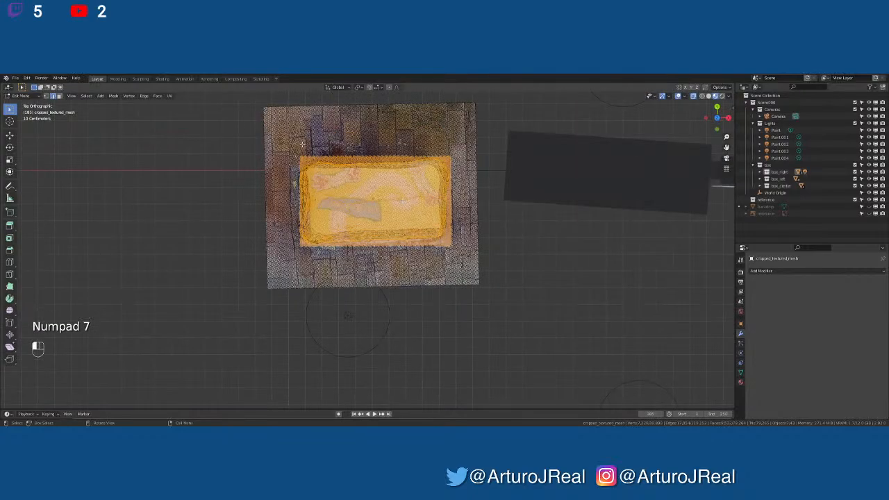
{"action": "left_click", "coordinate": [295, 151]}
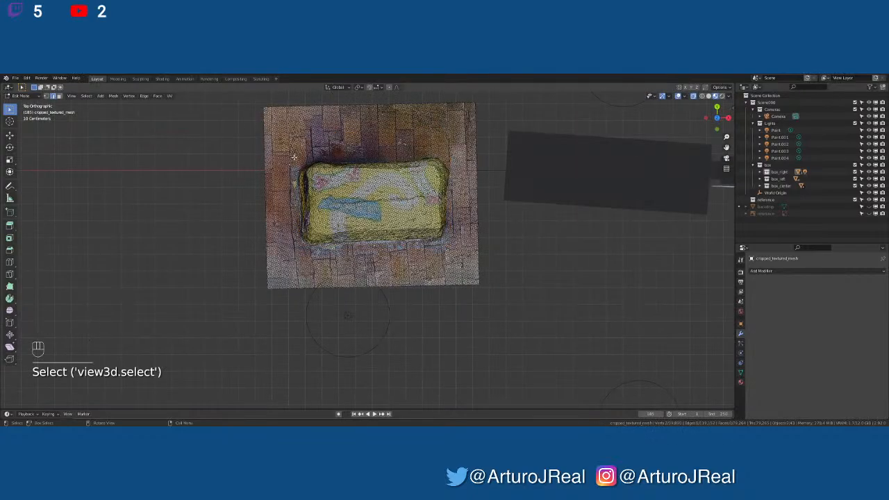
Rotate the utility box slightly around Z in the top view so its sides line up straight with the grid
{"action": "left_click_drag", "start_coordinate": [294, 157], "coordinate": [461, 257]}
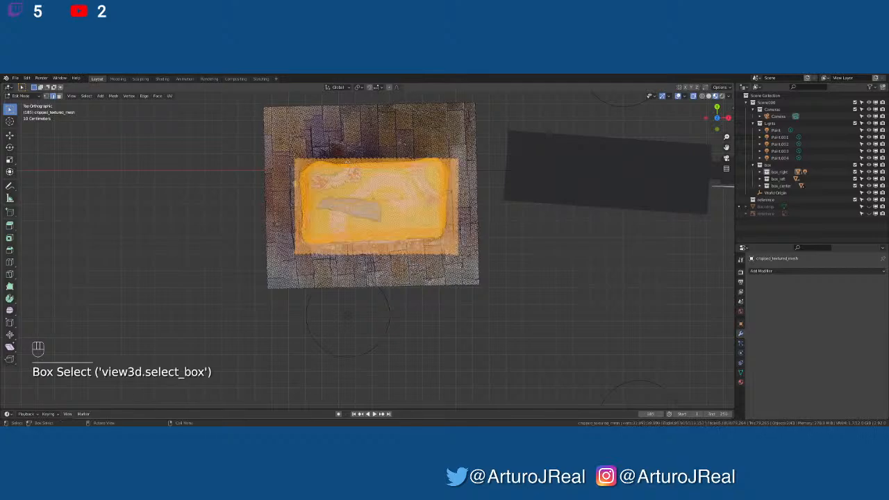
{"action": "left_click", "coordinate": [293, 153]}
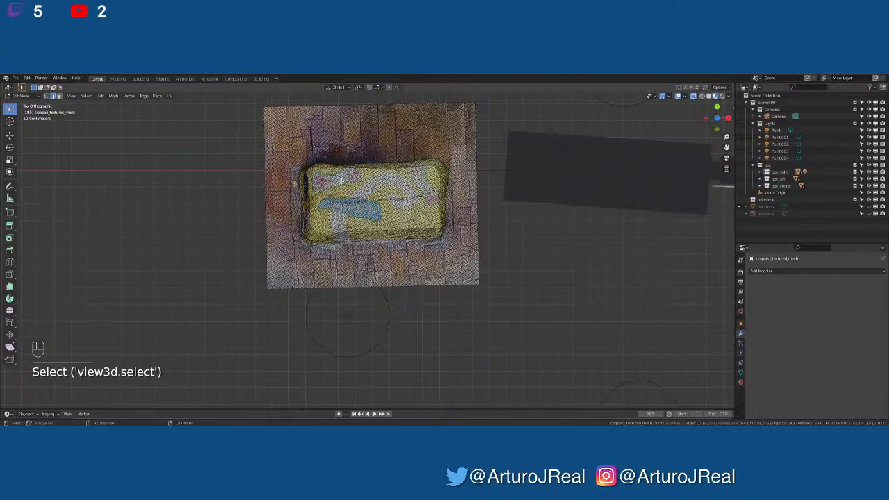
{"action": "key", "text": "Tab"}
{"action": "key", "text": "r"}
{"action": "key", "text": "z"}
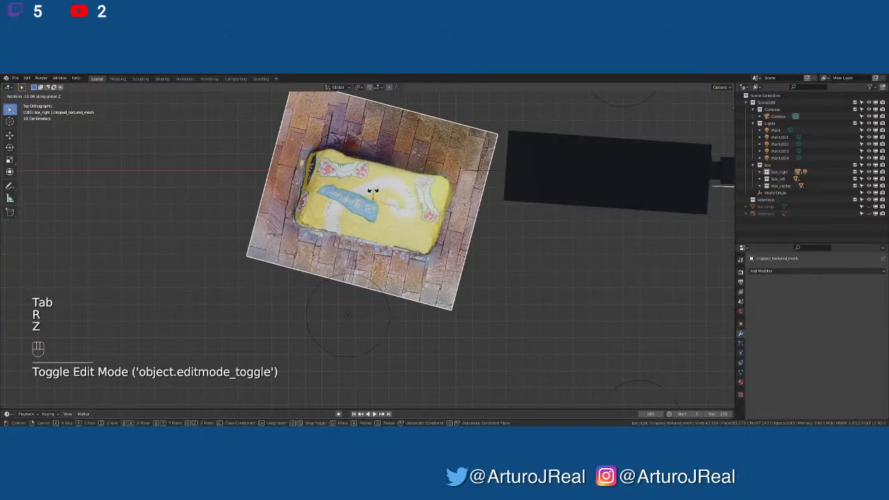
{"action": "key", "text": "r"}
{"action": "key", "text": "z"}
{"action": "left_click", "coordinate": [504, 200]}
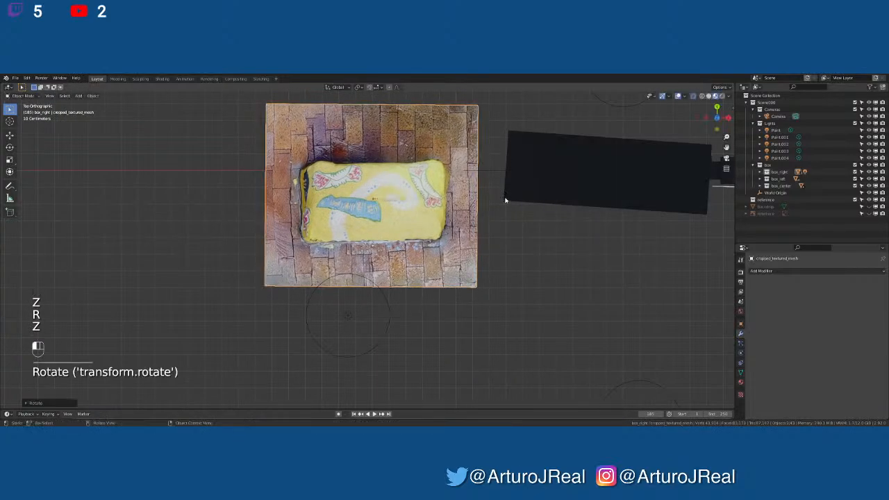
In Edit Mode, box-select the utility box with a narrow margin, invert the selection, and delete the outer pavement faces
{"action": "key", "text": "Tab"}
{"action": "left_click_drag", "start_coordinate": [291, 154], "coordinate": [452, 251]}
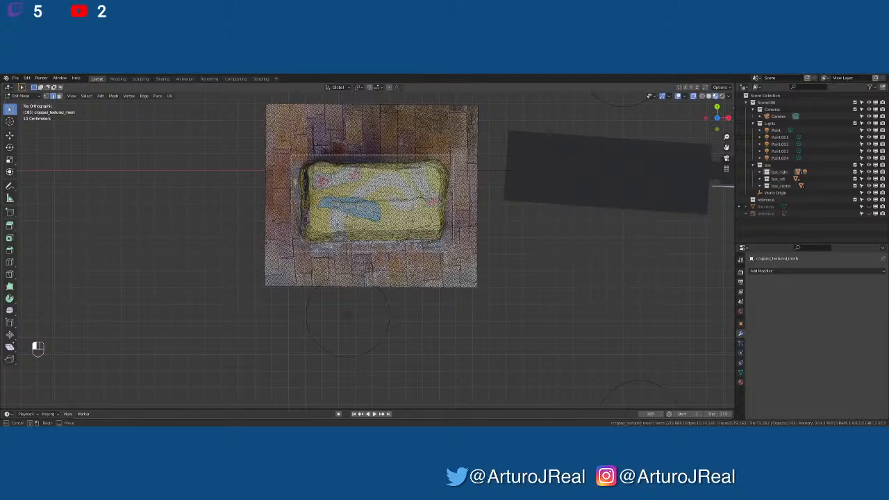
{"action": "middle_click_drag", "start_coordinate": [452, 252], "coordinate": [467, 209]}
{"action": "scroll", "coordinate": [429, 237], "scroll_direction": "up", "scroll_amount": 3}
{"action": "middle_click_drag", "start_coordinate": [431, 238], "coordinate": [424, 251]}
{"action": "scroll", "coordinate": [424, 252], "scroll_direction": "up", "scroll_amount": 1}
{"action": "key", "text": "ctrl+i"}
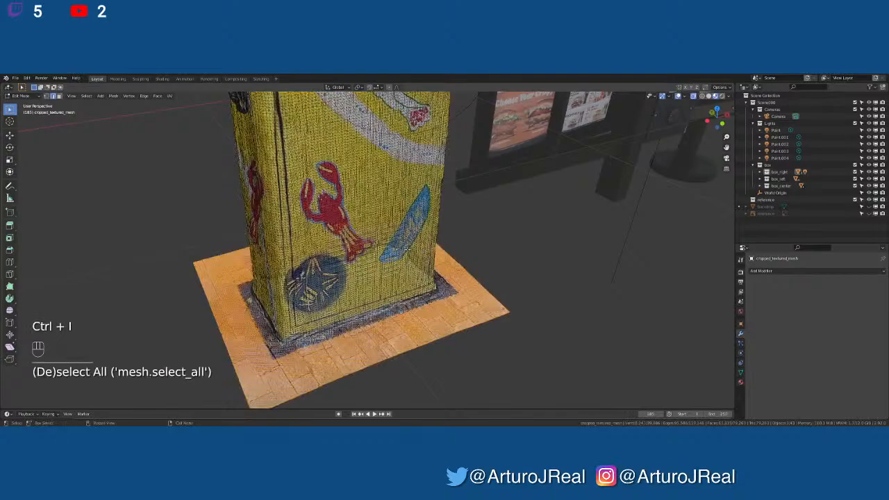
{"action": "key", "text": "x"}
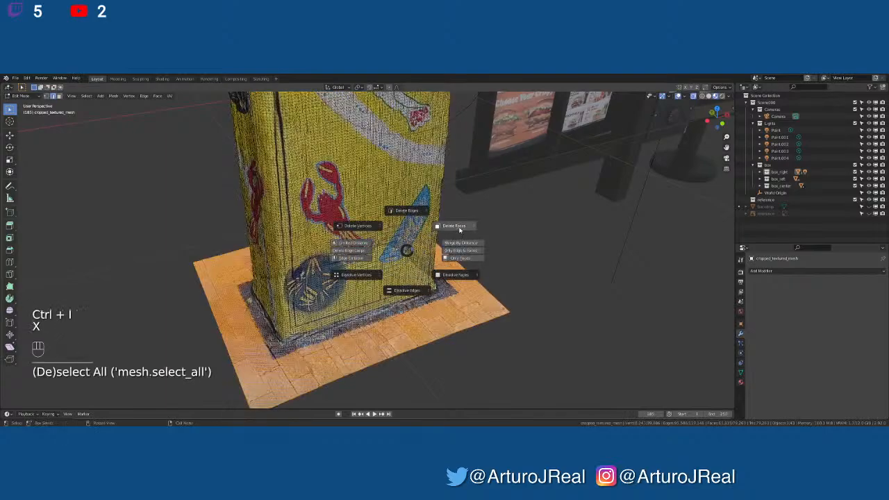
{"action": "left_click", "coordinate": [457, 227]}
{"action": "key", "text": "Tab"}
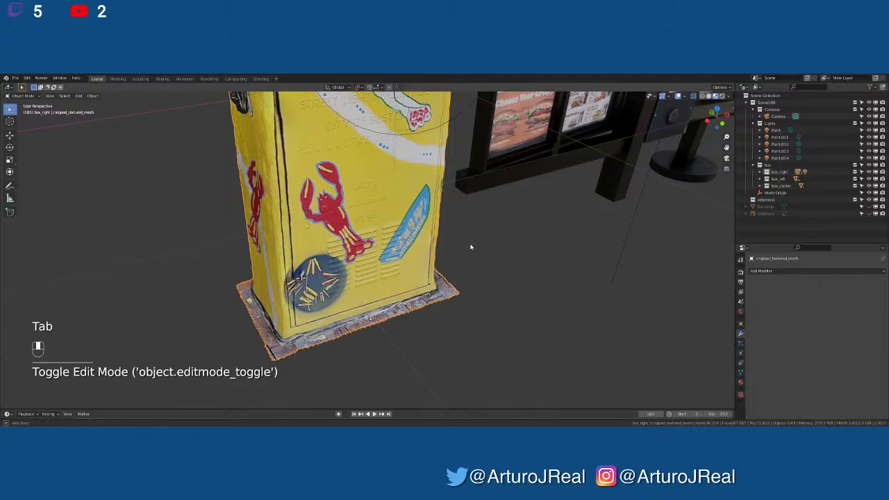
Zoom in on the base in Edit Mode and circle-select part of the pavement strip below the star emblem
{"action": "mouse_move", "coordinate": [470, 247]}
{"action": "middle_mouse_down"}
{"action": "mouse_move", "coordinate": [497, 242]}
{"action": "mouse_move", "coordinate": [475, 233]}
{"action": "mouse_move", "coordinate": [448, 241]}
{"action": "mouse_move", "coordinate": [464, 243]}
{"action": "middle_mouse_up"}
{"action": "scroll", "coordinate": [458, 264], "scroll_direction": "up", "scroll_amount": 3}
{"action": "mouse_move", "coordinate": [441, 305]}
{"action": "middle_mouse_down", "text": "shift"}
{"action": "mouse_move", "coordinate": [455, 177]}
{"action": "mouse_move", "coordinate": [438, 173]}
{"action": "mouse_move", "coordinate": [417, 195]}
{"action": "mouse_move", "coordinate": [365, 217]}
{"action": "mouse_move", "coordinate": [412, 185]}
{"action": "mouse_move", "coordinate": [395, 206]}
{"action": "mouse_move", "coordinate": [329, 215]}
{"action": "mouse_move", "coordinate": [302, 207]}
{"action": "middle_mouse_up", "text": "shift"}
{"action": "key", "text": "Tab"}
{"action": "scroll", "coordinate": [329, 214], "scroll_direction": "up", "scroll_amount": 4}
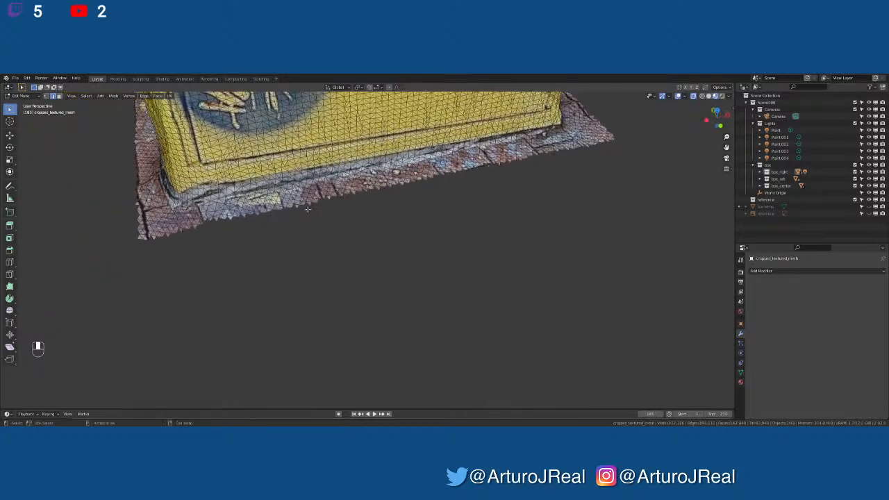
{"action": "key", "text": "c"}
{"action": "left_click_drag", "start_coordinate": [302, 207], "coordinate": [245, 207]}
Extend the circle selection along the front pavement strip to the corner nearest the star emblem, and change to face selection
{"action": "key", "text": "Tab"}
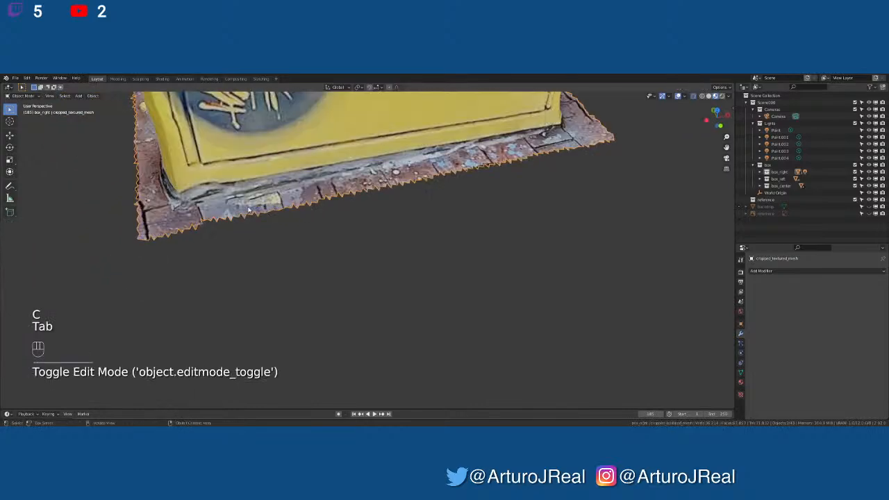
{"action": "key", "text": "Tab"}
{"action": "key", "text": "c"}
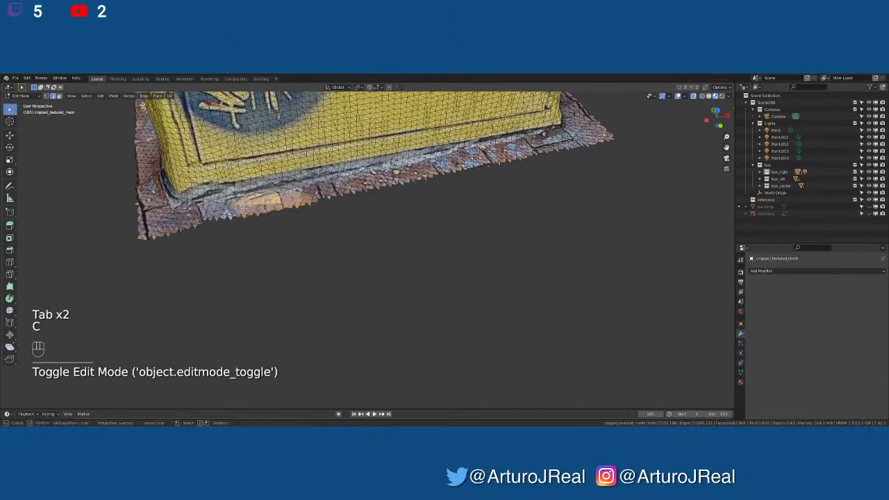
{"action": "mouse_move", "coordinate": [235, 212]}
{"action": "left_mouse_down"}
{"action": "mouse_move", "coordinate": [149, 223]}
{"action": "mouse_move", "coordinate": [143, 203]}
{"action": "left_mouse_up"}
{"action": "key", "text": "Tab"}
{"action": "left_click", "coordinate": [61, 97]}
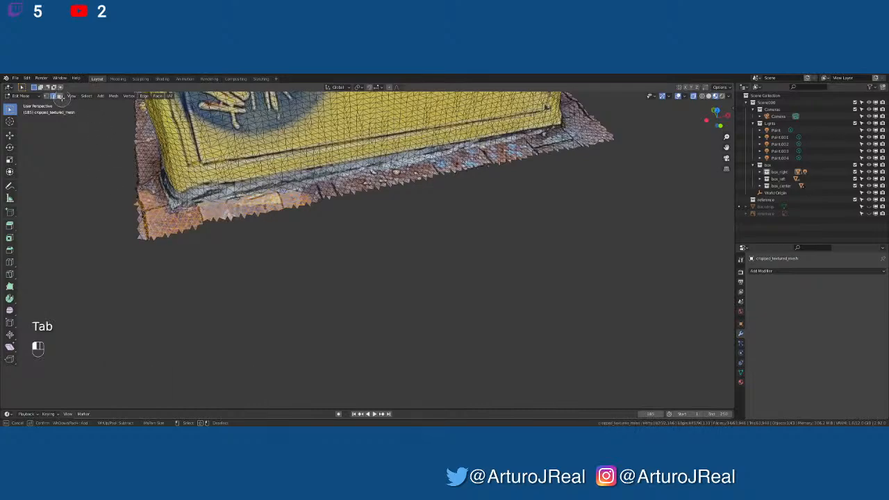
{"action": "right_click", "coordinate": [83, 141]}
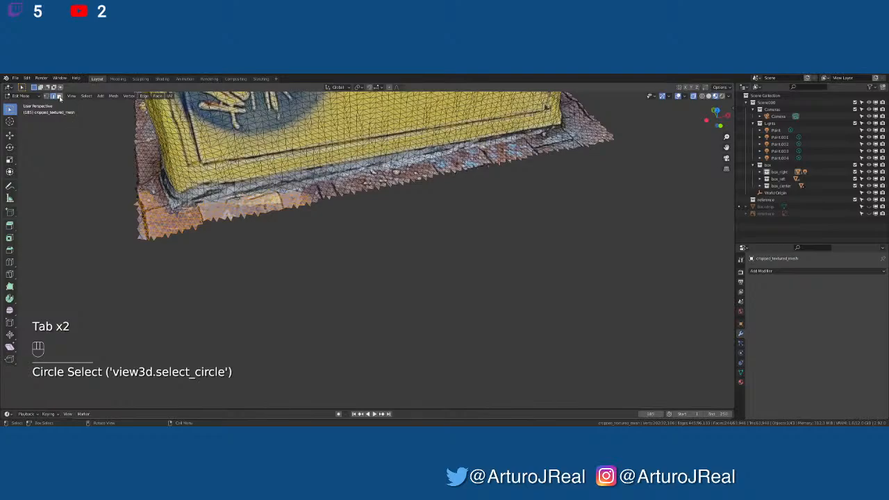
Circle-select the rest of the front pavement strip up to the corner farthest from the star emblem
{"action": "middle_click_drag", "start_coordinate": [208, 222], "coordinate": [318, 252]}
{"action": "scroll", "coordinate": [378, 206], "scroll_direction": "up", "scroll_amount": 3}
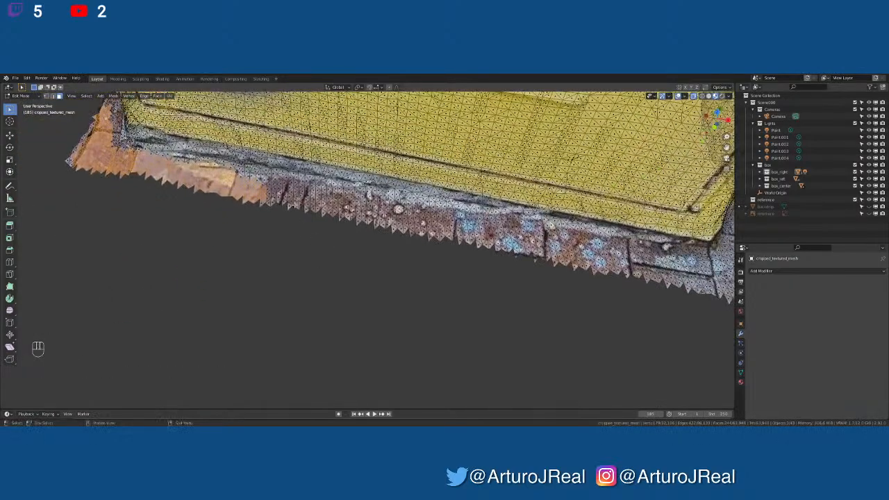
{"action": "key", "text": "KP_Decimal"}
{"action": "mouse_move", "coordinate": [562, 312]}
{"action": "middle_mouse_down", "text": "shift"}
{"action": "mouse_move", "coordinate": [419, 229]}
{"action": "mouse_move", "coordinate": [444, 246]}
{"action": "mouse_move", "coordinate": [463, 234]}
{"action": "mouse_move", "coordinate": [326, 259]}
{"action": "middle_mouse_up", "text": "shift"}
{"action": "key", "text": "c"}
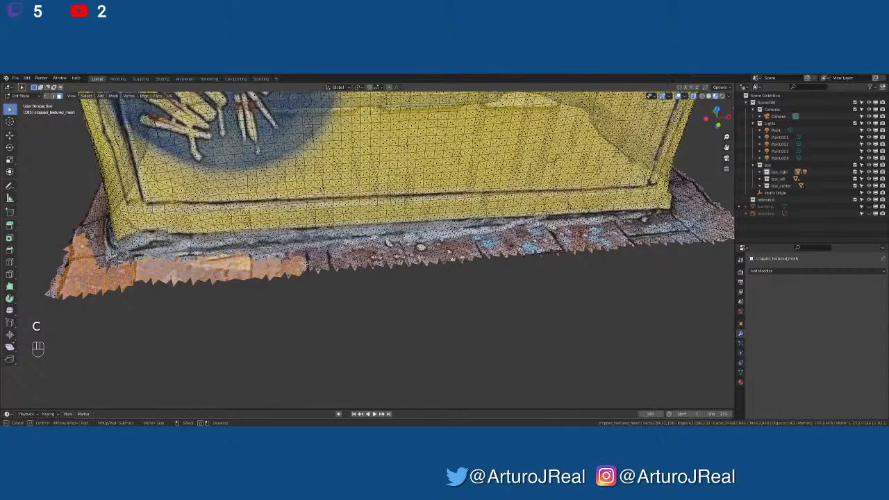
{"action": "mouse_move", "coordinate": [305, 263]}
{"action": "left_mouse_down"}
{"action": "mouse_move", "coordinate": [324, 259]}
{"action": "mouse_move", "coordinate": [300, 257]}
{"action": "mouse_move", "coordinate": [476, 256]}
{"action": "mouse_move", "coordinate": [469, 243]}
{"action": "mouse_move", "coordinate": [542, 237]}
{"action": "mouse_move", "coordinate": [573, 239]}
{"action": "mouse_move", "coordinate": [570, 249]}
{"action": "mouse_move", "coordinate": [646, 245]}
{"action": "mouse_move", "coordinate": [588, 236]}
{"action": "mouse_move", "coordinate": [636, 225]}
{"action": "mouse_move", "coordinate": [709, 237]}
{"action": "mouse_move", "coordinate": [536, 250]}
{"action": "left_mouse_up"}
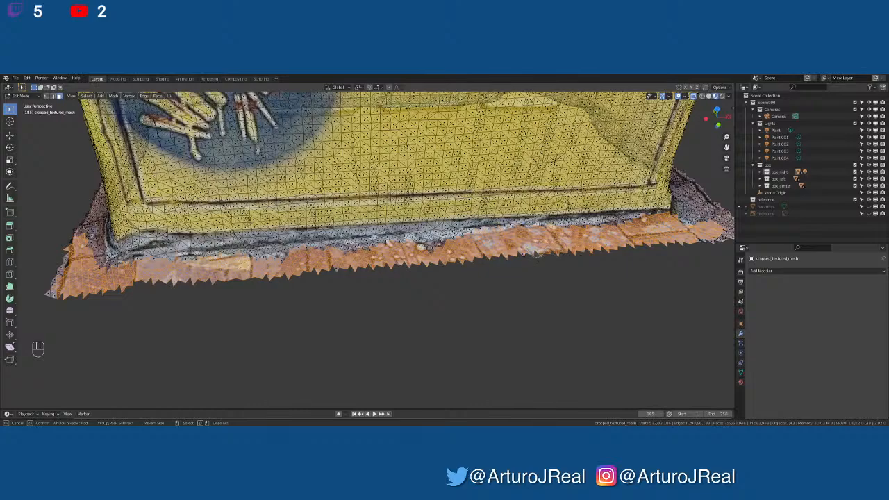
{"action": "right_click", "coordinate": [499, 274]}
Add missed pavement faces along the middle of the front base edge to the selection with Circle Select
{"action": "middle_click_drag", "start_coordinate": [499, 274], "coordinate": [458, 256]}
{"action": "key", "text": "c"}
{"action": "key", "text": "c"}
{"action": "key", "text": "c"}
{"action": "key", "text": "c"}
{"action": "key", "text": "c"}
{"action": "key", "text": "c"}
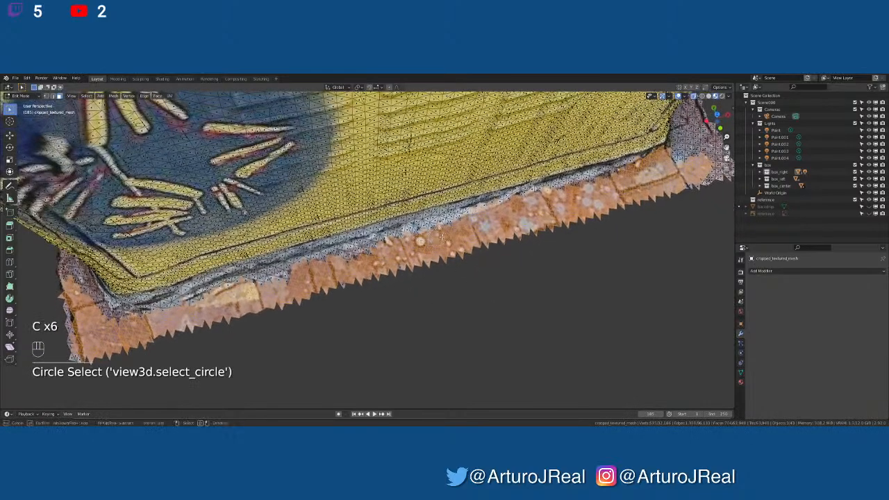
{"action": "left_click_drag", "start_coordinate": [381, 285], "coordinate": [449, 264], "text": "shift"}
{"action": "right_click", "coordinate": [419, 276]}
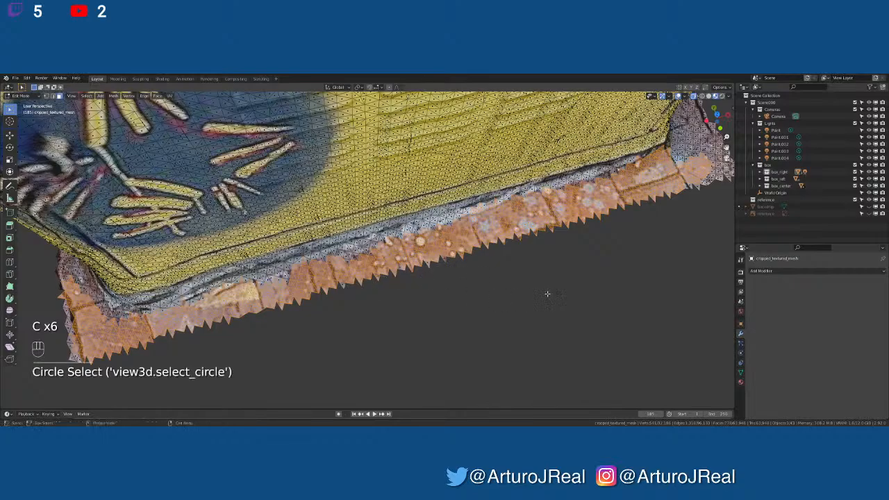
Switch to the Lasso Select tool and frame the pavement along the box's adjacent narrow side
{"action": "middle_click_drag", "start_coordinate": [548, 294], "coordinate": [500, 261]}
{"action": "middle_click_drag", "start_coordinate": [604, 255], "coordinate": [407, 251], "text": "shift"}
{"action": "middle_click_drag", "start_coordinate": [573, 251], "coordinate": [535, 243]}
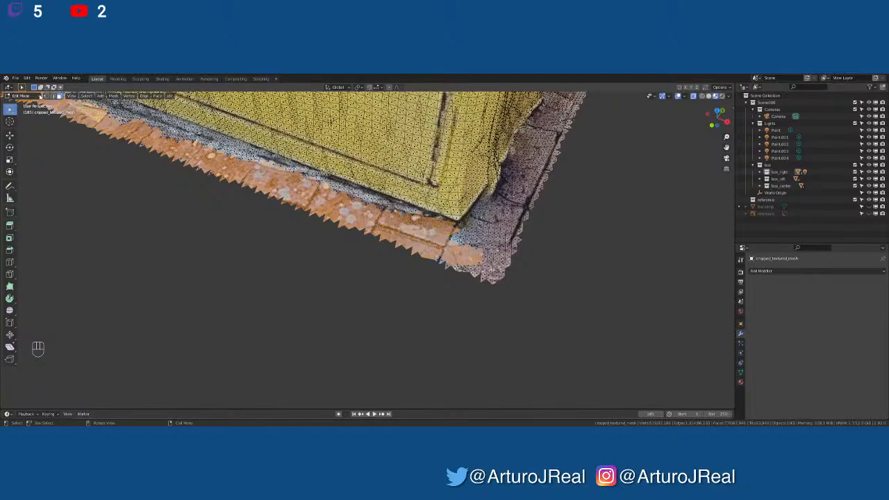
{"action": "left_click_drag", "start_coordinate": [12, 113], "coordinate": [57, 152]}
{"action": "middle_click_drag", "start_coordinate": [466, 279], "coordinate": [416, 280]}
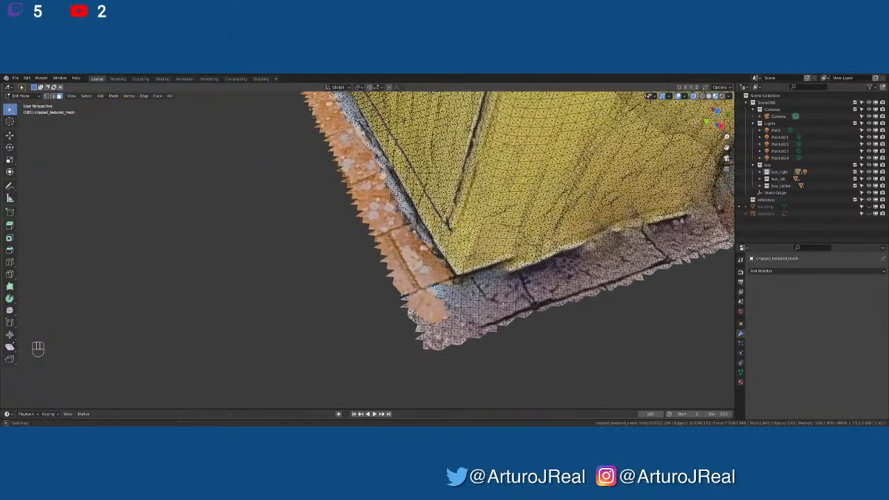
{"action": "middle_click_drag", "start_coordinate": [358, 292], "coordinate": [462, 268]}
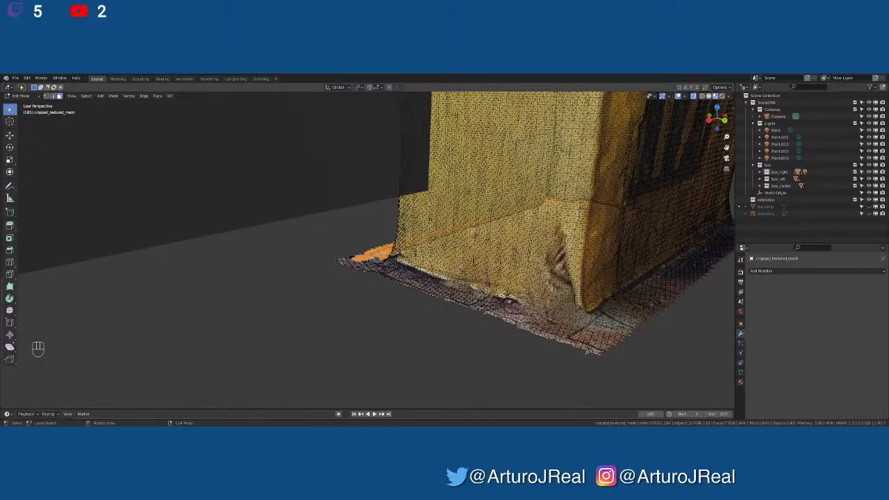
{"action": "middle_click_drag", "start_coordinate": [462, 267], "coordinate": [398, 262]}
{"action": "middle_click_drag", "start_coordinate": [312, 255], "coordinate": [271, 304]}
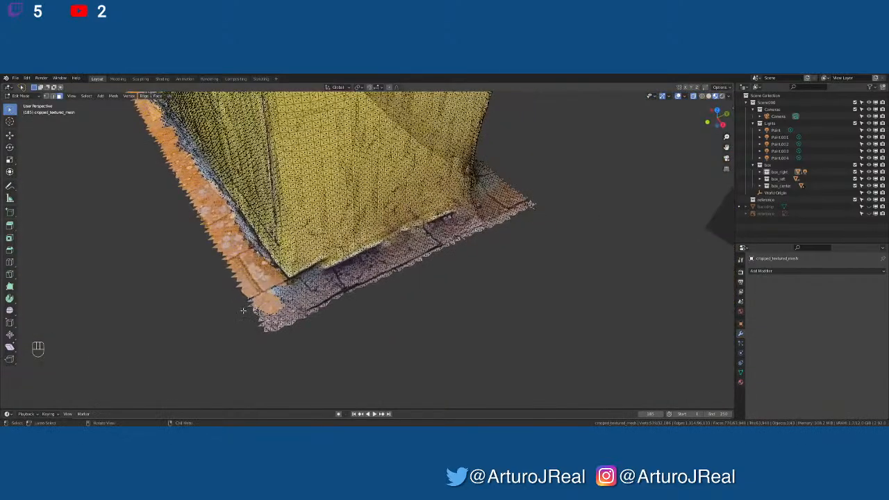
{"action": "left_click_drag", "start_coordinate": [247, 304], "coordinate": [250, 302]}
{"action": "left_click_drag", "start_coordinate": [303, 275], "coordinate": [325, 271]}
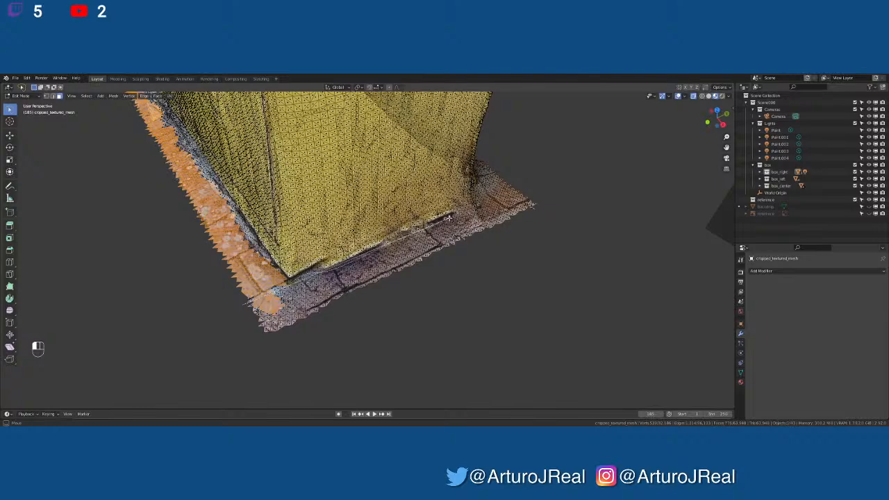
{"action": "mouse_move", "coordinate": [481, 205]}
{"action": "left_mouse_down"}
{"action": "mouse_move", "coordinate": [555, 202]}
{"action": "mouse_move", "coordinate": [575, 264]}
{"action": "mouse_move", "coordinate": [386, 397]}
{"action": "mouse_move", "coordinate": [229, 407]}
{"action": "mouse_move", "coordinate": [223, 391]}
{"action": "left_mouse_up"}
{"action": "middle_click_drag", "start_coordinate": [272, 348], "coordinate": [279, 296]}
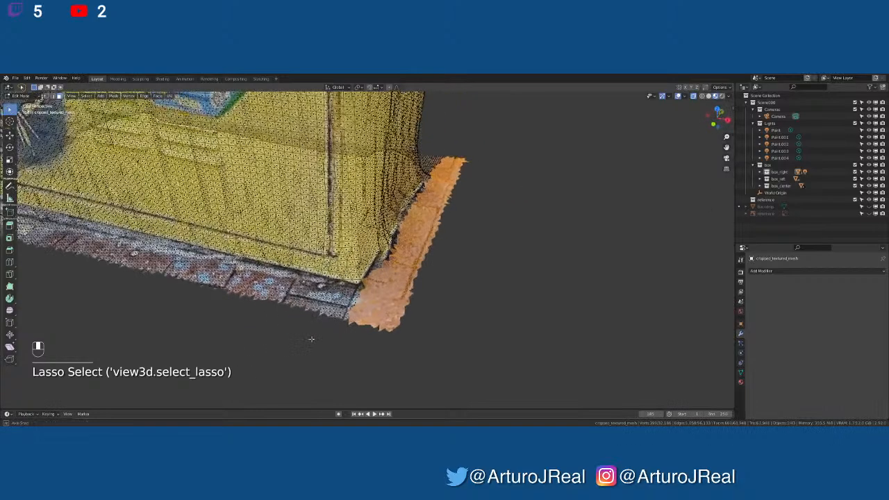
{"action": "key", "text": "ctrl+z"}
Lasso the pavement strip along the adjacent narrow side, adding it to the front strip selection
{"action": "mouse_move", "coordinate": [329, 337]}
{"action": "middle_mouse_down"}
{"action": "mouse_move", "coordinate": [396, 348]}
{"action": "mouse_move", "coordinate": [217, 278]}
{"action": "middle_mouse_up"}
{"action": "left_click_drag", "start_coordinate": [217, 280], "coordinate": [280, 265], "text": "shift"}
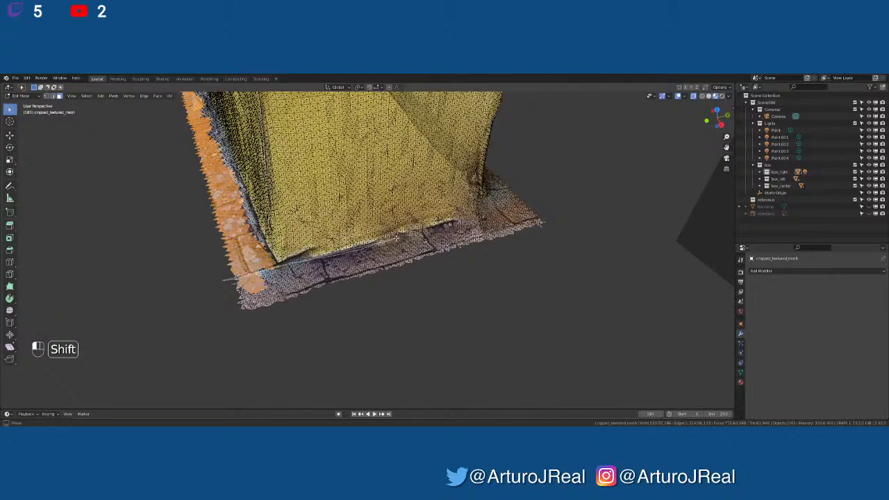
{"action": "mouse_move", "coordinate": [461, 221]}
{"action": "left_mouse_down", "text": "shift"}
{"action": "mouse_move", "coordinate": [565, 210]}
{"action": "mouse_move", "coordinate": [546, 278]}
{"action": "mouse_move", "coordinate": [224, 375]}
{"action": "left_mouse_up", "text": "shift"}
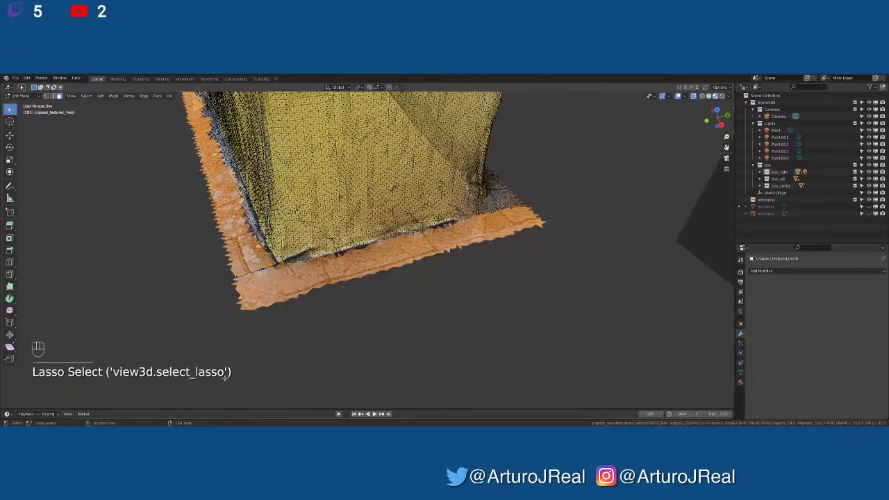
{"action": "mouse_move", "coordinate": [403, 322]}
{"action": "middle_mouse_down"}
{"action": "mouse_move", "coordinate": [454, 327]}
{"action": "mouse_move", "coordinate": [445, 326]}
{"action": "middle_mouse_up"}
{"action": "mouse_move", "coordinate": [387, 316]}
{"action": "left_mouse_down", "text": "shift"}
{"action": "mouse_move", "coordinate": [343, 352]}
{"action": "mouse_move", "coordinate": [379, 315]}
{"action": "mouse_move", "coordinate": [364, 358]}
{"action": "mouse_move", "coordinate": [376, 373]}
{"action": "mouse_move", "coordinate": [377, 347]}
{"action": "mouse_move", "coordinate": [347, 364]}
{"action": "mouse_move", "coordinate": [358, 326]}
{"action": "left_mouse_up", "text": "shift"}
{"action": "key", "text": "ctrl+z"}
Add the pavement strip along the box's back side, below the dark vertical slats, to the selection with a lasso
{"action": "mouse_move", "coordinate": [358, 326]}
{"action": "middle_mouse_down"}
{"action": "mouse_move", "coordinate": [451, 294]}
{"action": "mouse_move", "coordinate": [354, 278]}
{"action": "mouse_move", "coordinate": [407, 304]}
{"action": "mouse_move", "coordinate": [365, 291]}
{"action": "mouse_move", "coordinate": [341, 266]}
{"action": "middle_mouse_up"}
{"action": "scroll", "coordinate": [342, 268], "scroll_direction": "down", "scroll_amount": 3}
{"action": "middle_click_drag", "start_coordinate": [346, 304], "coordinate": [454, 298]}
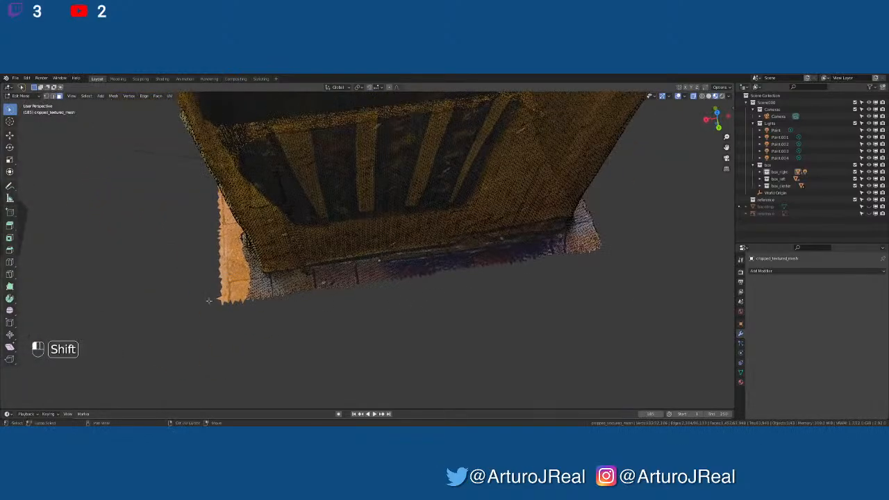
{"action": "left_click_drag", "start_coordinate": [209, 300], "coordinate": [252, 285], "text": "shift"}
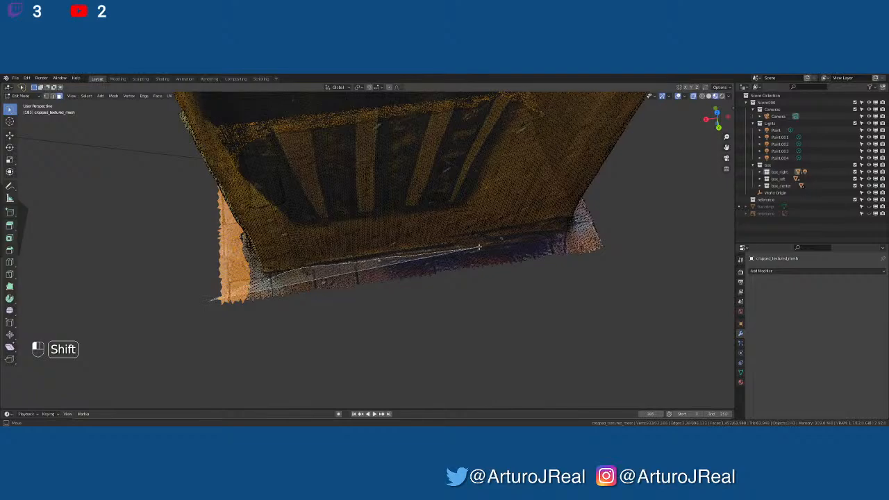
{"action": "left_click_drag", "start_coordinate": [478, 247], "coordinate": [629, 244], "text": "shift"}
{"action": "left_click_drag", "start_coordinate": [458, 342], "coordinate": [222, 388], "text": "shift"}
Add the unselected pavement faces at the corner between the selected narrow side and the back to the selection
{"action": "mouse_move", "coordinate": [222, 388]}
{"action": "middle_mouse_down"}
{"action": "mouse_move", "coordinate": [298, 333]}
{"action": "mouse_move", "coordinate": [324, 300]}
{"action": "mouse_move", "coordinate": [359, 289]}
{"action": "mouse_move", "coordinate": [341, 290]}
{"action": "middle_mouse_up"}
{"action": "scroll", "coordinate": [341, 291], "scroll_direction": "up", "scroll_amount": 5}
{"action": "middle_click_drag", "start_coordinate": [448, 248], "coordinate": [395, 293], "text": "shift"}
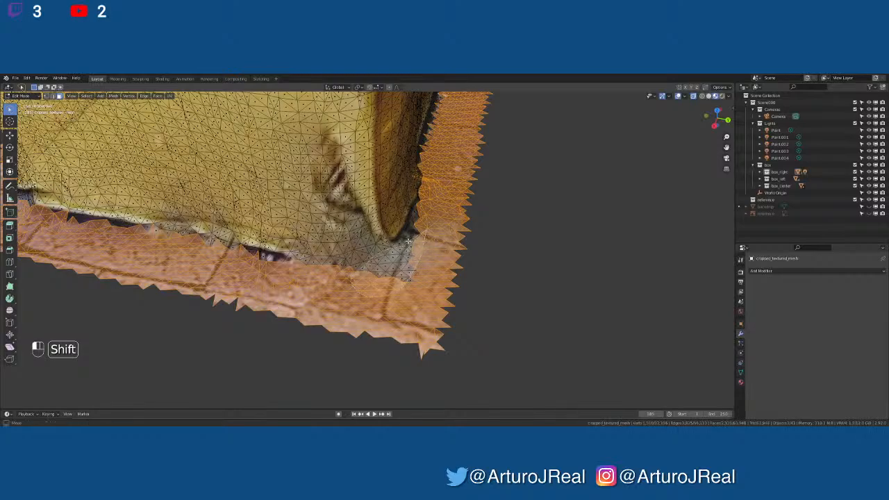
{"action": "left_click_drag", "start_coordinate": [417, 192], "coordinate": [416, 196], "text": "shift"}
{"action": "scroll", "coordinate": [440, 215], "scroll_direction": "down", "scroll_amount": 8}
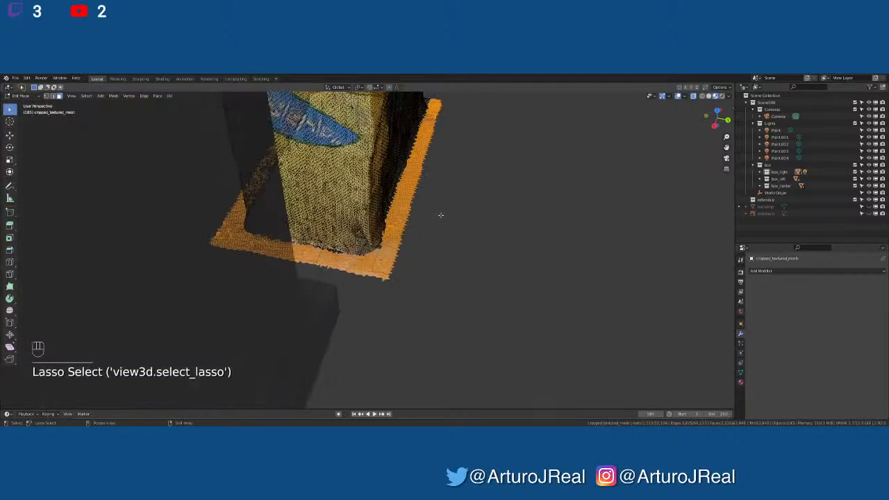
Lasso the remaining pavement faces at the opposite back corner into the selection
{"action": "mouse_move", "coordinate": [427, 194]}
{"action": "middle_mouse_down"}
{"action": "mouse_move", "coordinate": [315, 186]}
{"action": "mouse_move", "coordinate": [313, 139]}
{"action": "mouse_move", "coordinate": [308, 198]}
{"action": "mouse_move", "coordinate": [330, 241]}
{"action": "middle_mouse_up"}
{"action": "scroll", "coordinate": [314, 185], "scroll_direction": "up", "scroll_amount": 5}
{"action": "middle_click_drag", "start_coordinate": [330, 242], "coordinate": [323, 345]}
{"action": "middle_click_drag", "start_coordinate": [322, 346], "coordinate": [288, 272], "text": "shift"}
{"action": "scroll", "coordinate": [288, 271], "scroll_direction": "up", "scroll_amount": 4}
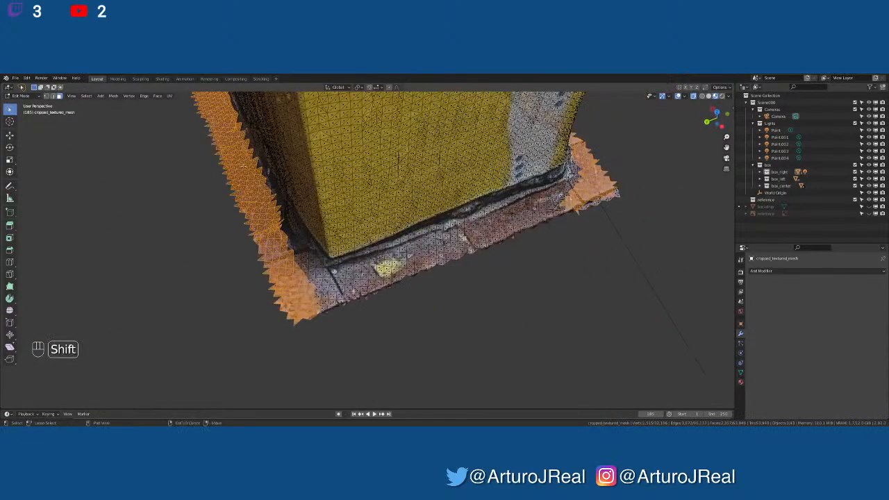
{"action": "left_click_drag", "start_coordinate": [243, 165], "coordinate": [267, 210], "text": "shift"}
{"action": "mouse_move", "coordinate": [320, 264]}
{"action": "left_mouse_down", "text": "shift"}
{"action": "mouse_move", "coordinate": [353, 282]}
{"action": "mouse_move", "coordinate": [358, 302]}
{"action": "mouse_move", "coordinate": [279, 340]}
{"action": "mouse_move", "coordinate": [192, 271]}
{"action": "left_mouse_up", "text": "shift"}
Add the pavement strip along the remaining narrow side, below the white painted band, to the selection
{"action": "scroll", "coordinate": [349, 293], "scroll_direction": "down", "scroll_amount": 1}
{"action": "middle_click_drag", "start_coordinate": [379, 299], "coordinate": [341, 302]}
{"action": "scroll", "coordinate": [360, 299], "scroll_direction": "up", "scroll_amount": 4}
{"action": "scroll", "coordinate": [356, 299], "scroll_direction": "down", "scroll_amount": 5}
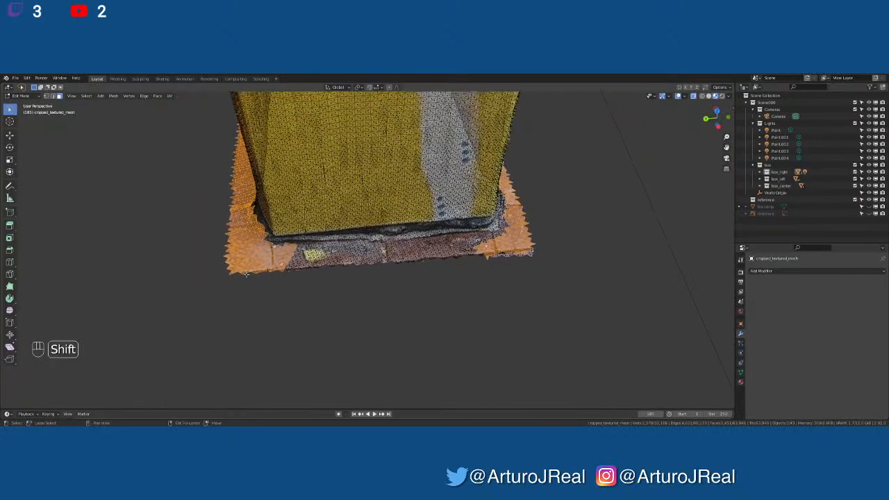
{"action": "mouse_move", "coordinate": [247, 273]}
{"action": "left_mouse_down", "text": "shift"}
{"action": "mouse_move", "coordinate": [278, 246]}
{"action": "mouse_move", "coordinate": [485, 230]}
{"action": "mouse_move", "coordinate": [556, 248]}
{"action": "mouse_move", "coordinate": [514, 299]}
{"action": "left_mouse_up", "text": "shift"}
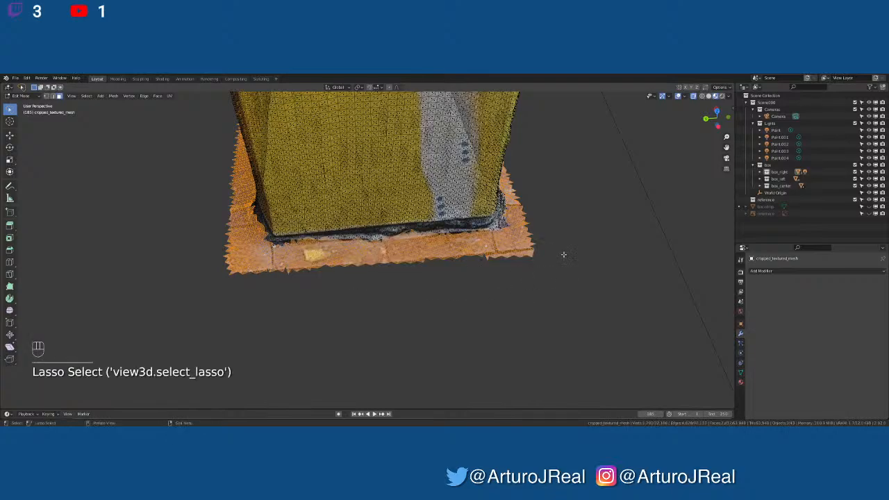
Delete the selected brick pavement faces around the yellow box's base
{"action": "middle_click_drag", "start_coordinate": [565, 252], "coordinate": [577, 229]}
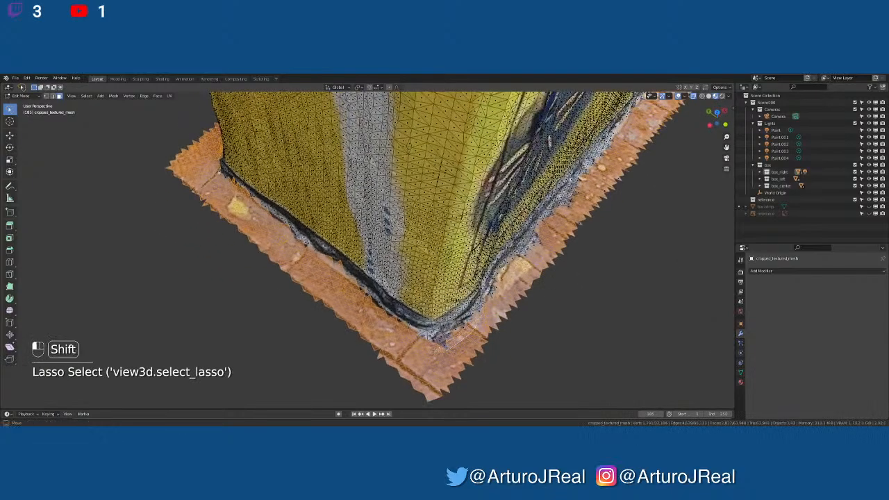
{"action": "middle_click_drag", "start_coordinate": [450, 335], "coordinate": [436, 287]}
{"action": "key", "text": "x"}
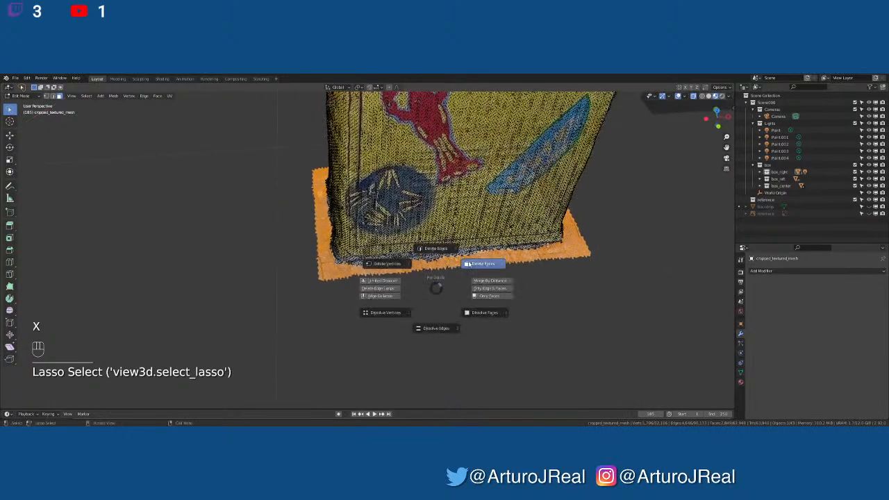
{"action": "left_click", "coordinate": [468, 264]}
Select the loose faces floating below the box's front bottom edge and delete them
{"action": "middle_click_drag", "start_coordinate": [447, 278], "coordinate": [414, 278]}
{"action": "scroll", "coordinate": [447, 311], "scroll_direction": "up", "scroll_amount": 5}
{"action": "middle_click_drag", "start_coordinate": [413, 278], "coordinate": [389, 255], "text": "shift"}
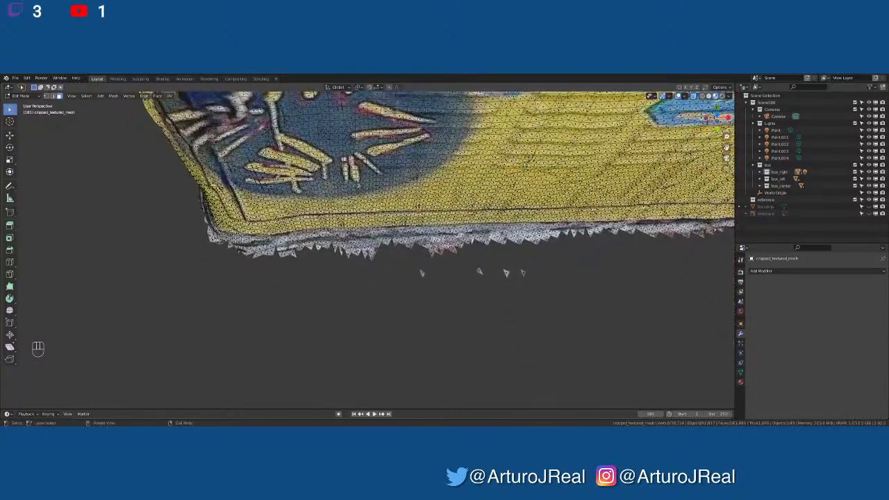
{"action": "mouse_move", "coordinate": [529, 273]}
{"action": "left_mouse_down"}
{"action": "mouse_move", "coordinate": [468, 298]}
{"action": "mouse_move", "coordinate": [407, 267]}
{"action": "mouse_move", "coordinate": [486, 254]}
{"action": "mouse_move", "coordinate": [541, 258]}
{"action": "left_mouse_up"}
{"action": "key", "text": "c"}
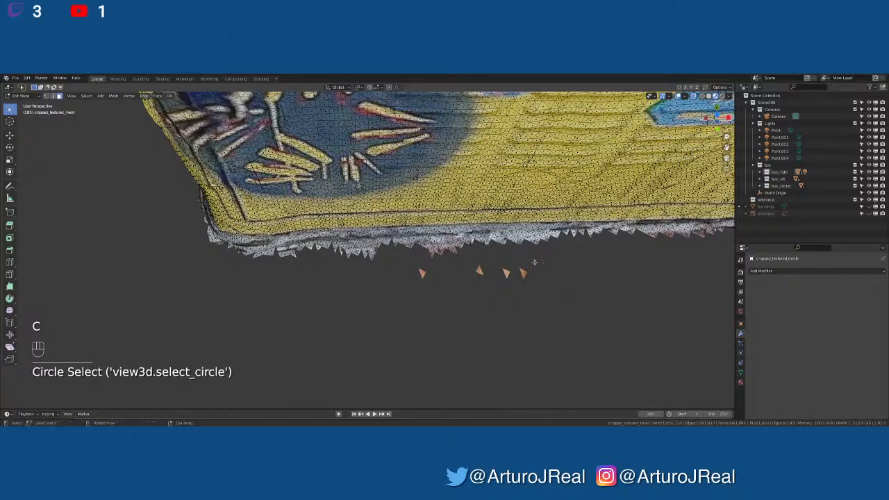
{"action": "key", "text": "x"}
{"action": "left_click", "coordinate": [567, 241]}
Delete the stray face floating below the box's bottom corner and return to Object Mode
{"action": "middle_click_drag", "start_coordinate": [567, 241], "coordinate": [374, 278]}
{"action": "mouse_move", "coordinate": [374, 278]}
{"action": "left_mouse_down"}
{"action": "mouse_move", "coordinate": [341, 322]}
{"action": "mouse_move", "coordinate": [345, 313]}
{"action": "mouse_move", "coordinate": [374, 325]}
{"action": "left_mouse_up"}
{"action": "key", "text": "c"}
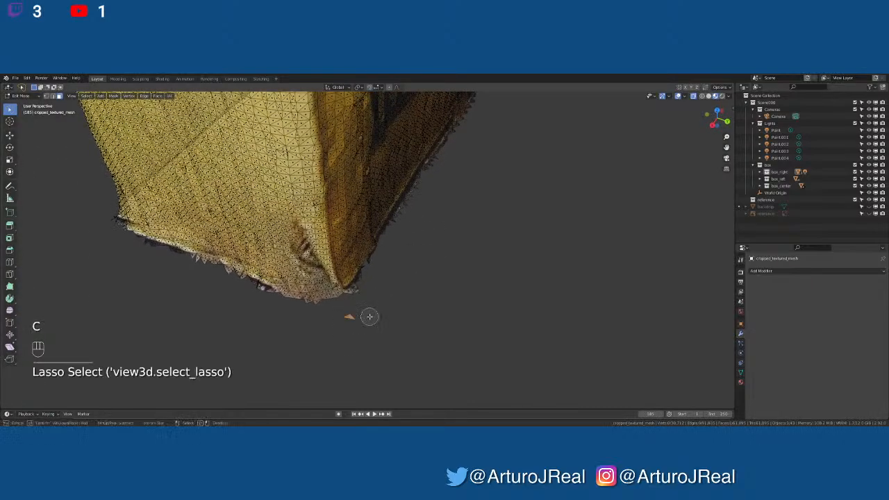
{"action": "key", "text": "x"}
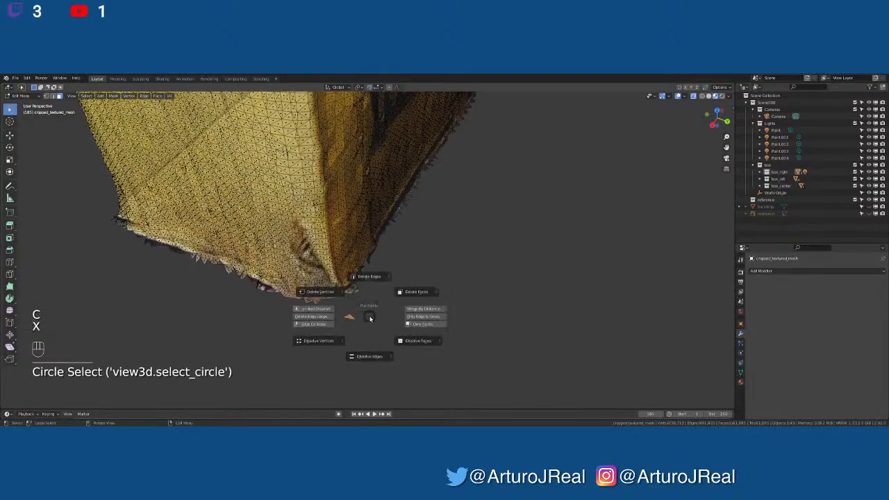
{"action": "left_click", "coordinate": [410, 296]}
{"action": "mouse_move", "coordinate": [410, 281]}
{"action": "middle_mouse_down"}
{"action": "mouse_move", "coordinate": [446, 244]}
{"action": "mouse_move", "coordinate": [405, 250]}
{"action": "mouse_move", "coordinate": [468, 240]}
{"action": "mouse_move", "coordinate": [432, 235]}
{"action": "mouse_move", "coordinate": [385, 260]}
{"action": "mouse_move", "coordinate": [407, 264]}
{"action": "middle_mouse_up"}
{"action": "key", "text": "Tab"}
{"action": "scroll", "coordinate": [432, 235], "scroll_direction": "down", "scroll_amount": 2}
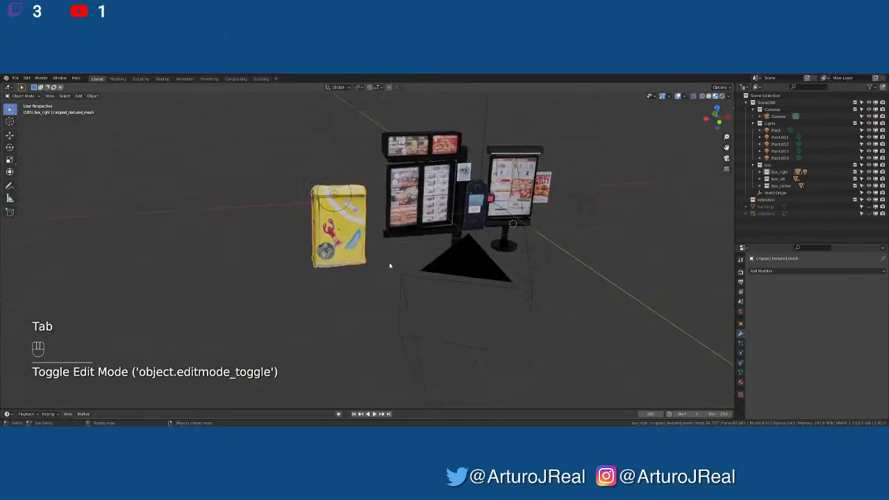
Add a plane mesh to the scene for the ground
{"action": "key", "text": "KP_1"}
{"action": "scroll", "coordinate": [389, 264], "scroll_direction": "up", "scroll_amount": 2}
{"action": "key", "text": "shift+a"}
{"action": "mouse_move", "coordinate": [387, 266]}
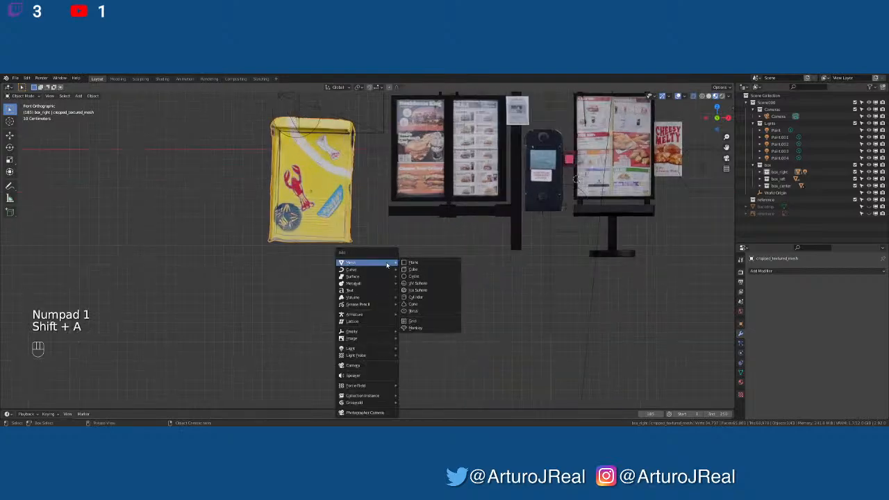
{"action": "left_click", "coordinate": [413, 262]}
{"action": "middle_click_drag", "start_coordinate": [427, 264], "coordinate": [449, 271]}
{"action": "scroll", "coordinate": [449, 272], "scroll_direction": "down", "scroll_amount": 3}
Lower the plane along Z beneath the menu boards and scale it up to extend under all the objects
{"action": "key", "text": "g"}
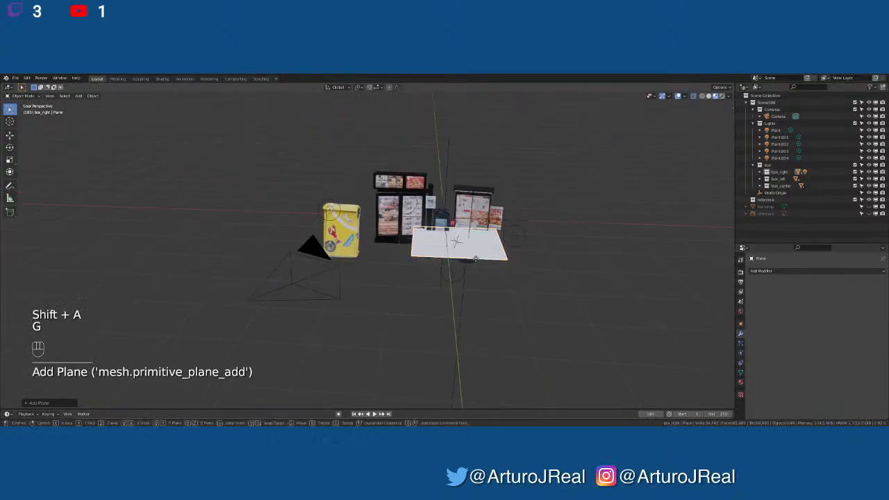
{"action": "key", "text": "z"}
{"action": "right_click", "coordinate": [472, 286]}
{"action": "key", "text": "g"}
{"action": "key", "text": "z"}
{"action": "left_click", "coordinate": [470, 302]}
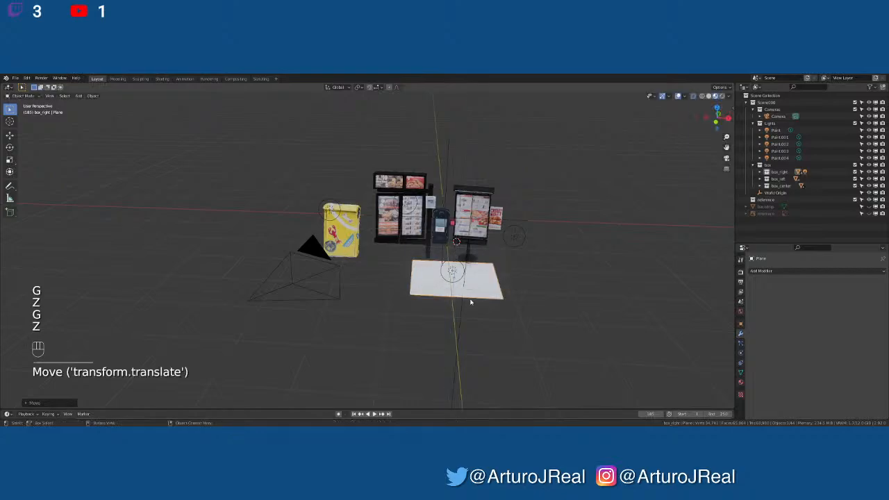
{"action": "key", "text": "s"}
{"action": "left_click", "coordinate": [576, 284]}
{"action": "middle_click_drag", "start_coordinate": [576, 284], "coordinate": [502, 276]}
Box-select the menu boards, yellow box, lights and camera, leaving the ground plane unselected
{"action": "key", "text": "KP_1"}
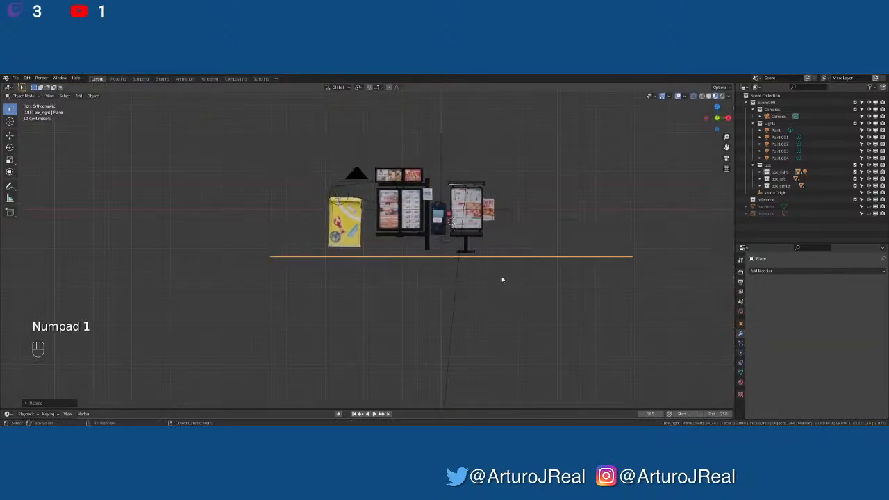
{"action": "scroll", "coordinate": [476, 278], "scroll_direction": "up", "scroll_amount": 6}
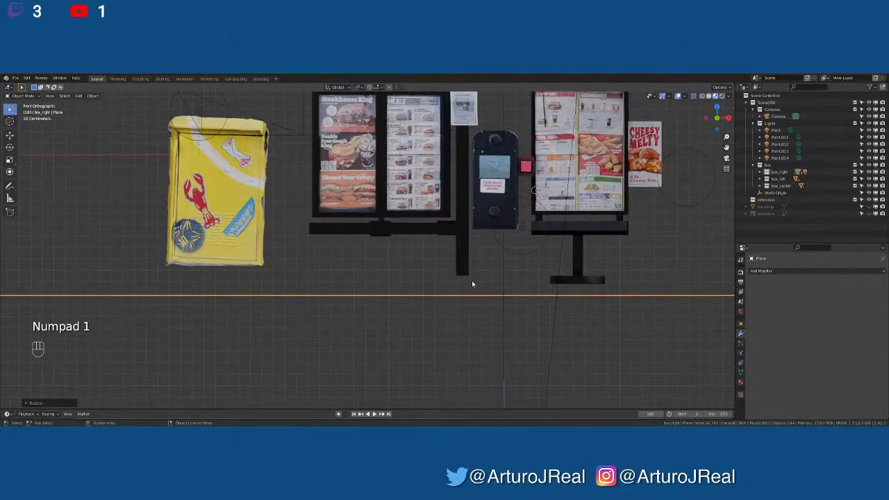
{"action": "scroll", "coordinate": [480, 278], "scroll_direction": "down", "scroll_amount": 3}
{"action": "scroll", "coordinate": [569, 171], "scroll_direction": "down", "scroll_amount": 2}
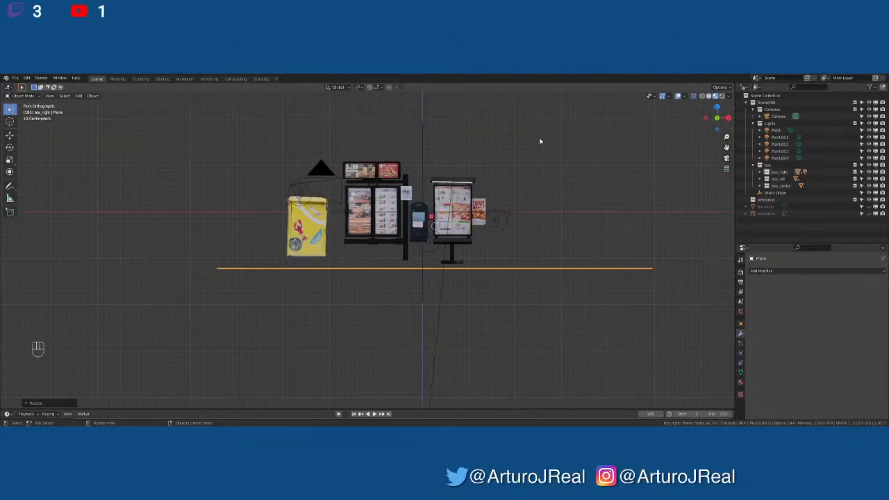
{"action": "left_click_drag", "start_coordinate": [540, 141], "coordinate": [251, 253]}
{"action": "scroll", "coordinate": [256, 248], "scroll_direction": "up", "scroll_amount": 3}
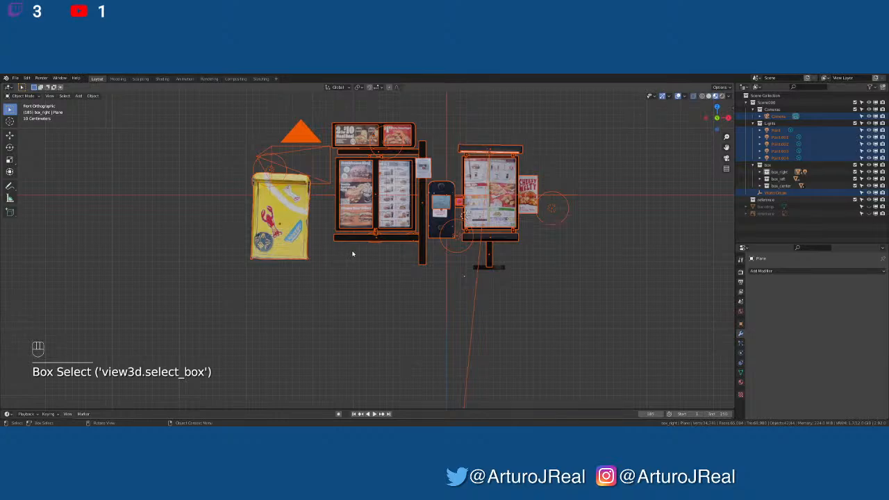
Add the round foot of the smaller menu board's stand to the selection
{"action": "middle_click_drag", "start_coordinate": [379, 249], "coordinate": [380, 252]}
{"action": "key", "text": "g"}
{"action": "key", "text": "z"}
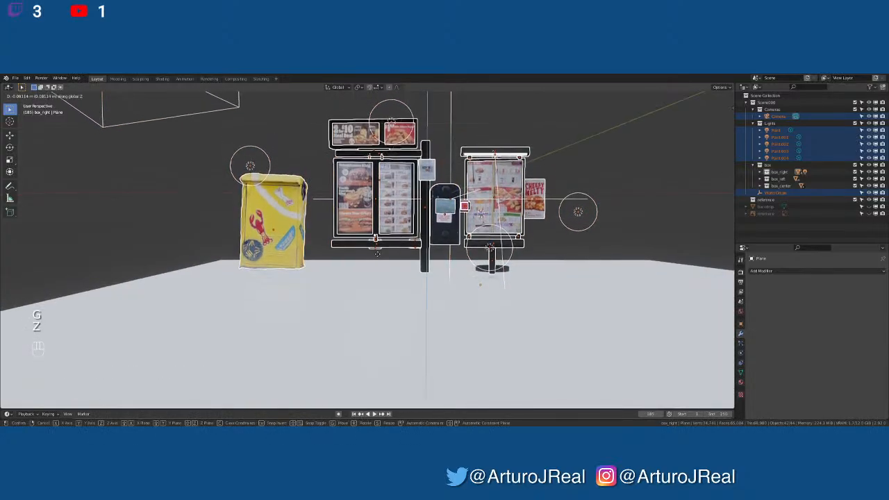
{"action": "right_click", "coordinate": [443, 270]}
{"action": "left_click", "coordinate": [445, 271]}
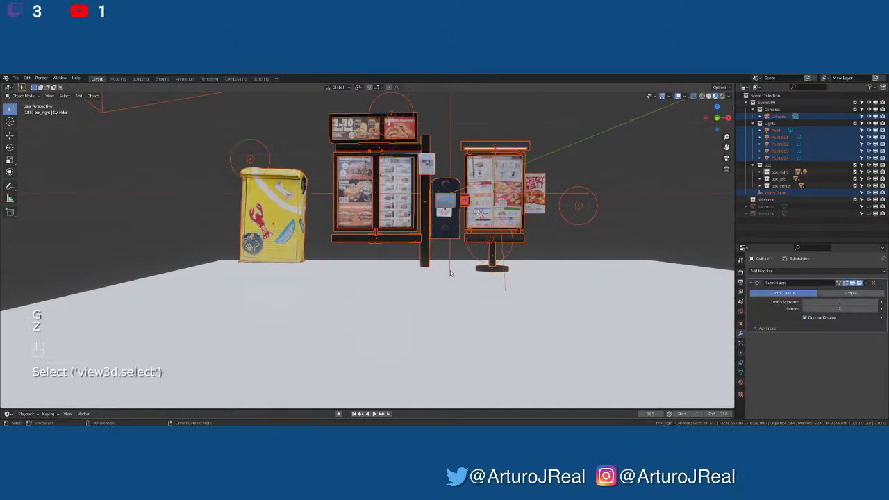
{"action": "key", "text": "KP_1"}
{"action": "key", "text": "g"}
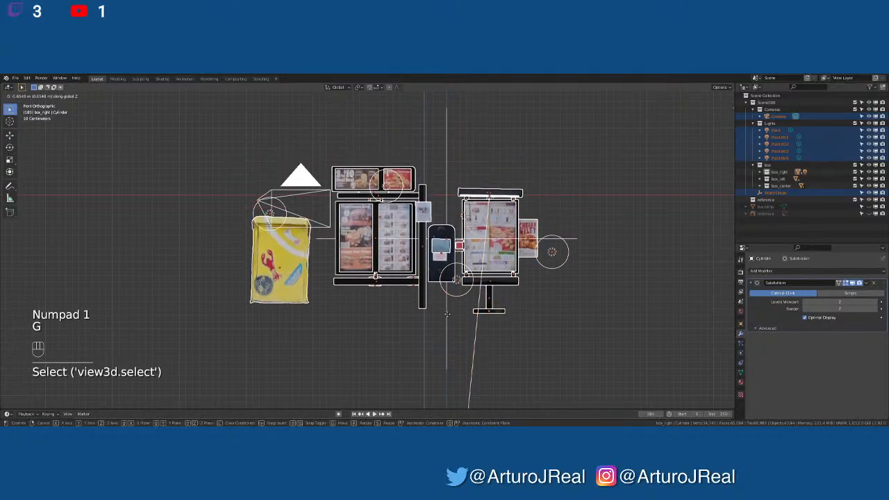
{"action": "right_click", "coordinate": [467, 269]}
{"action": "middle_click_drag", "start_coordinate": [471, 271], "coordinate": [470, 283]}
{"action": "key", "text": "KP_1"}
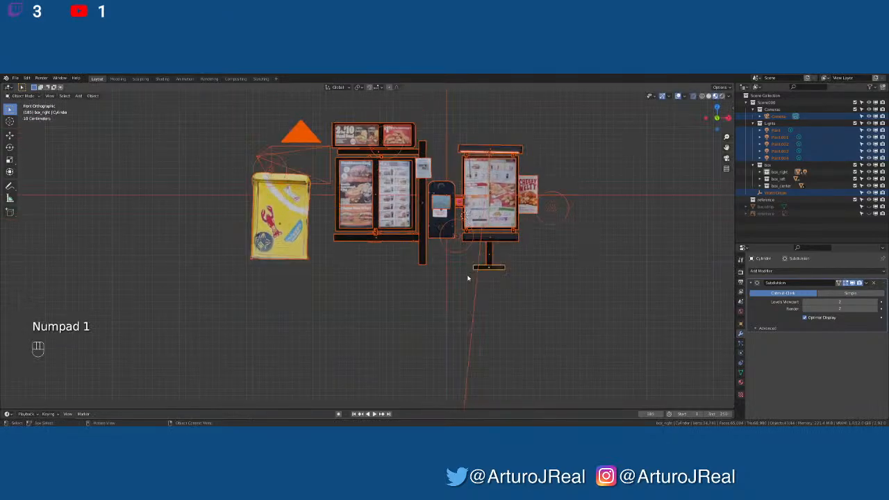
Move the selected objects along Z so the menu board supports stand on the ground plane
{"action": "key", "text": "g"}
{"action": "key", "text": "z"}
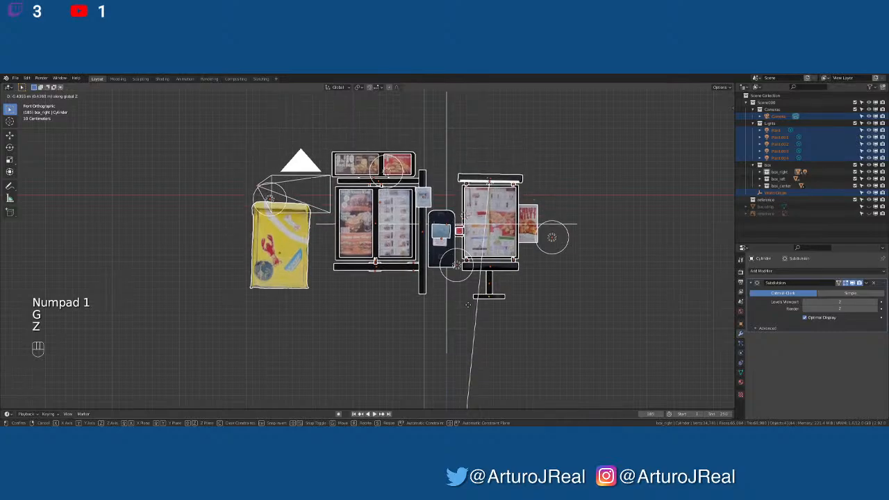
{"action": "left_click", "coordinate": [466, 325]}
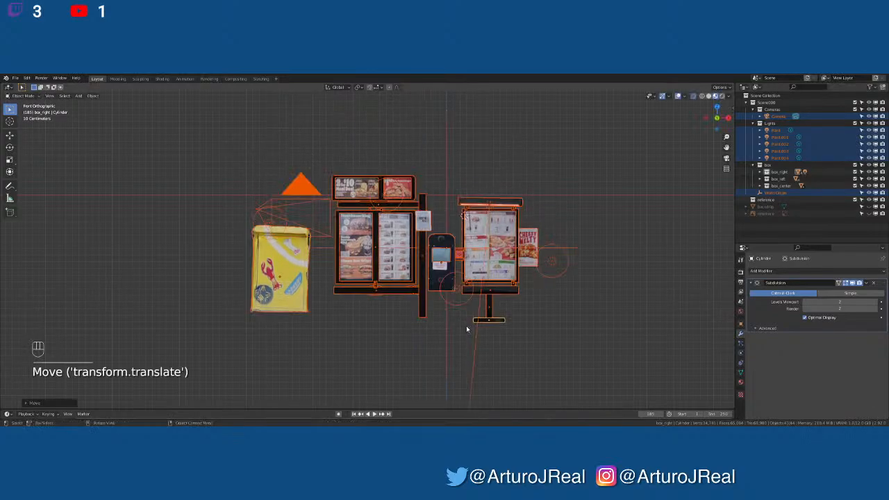
{"action": "mouse_move", "coordinate": [466, 326]}
{"action": "middle_mouse_down"}
{"action": "mouse_move", "coordinate": [475, 327]}
{"action": "mouse_move", "coordinate": [478, 313]}
{"action": "middle_mouse_up"}
{"action": "key", "text": "g"}
{"action": "key", "text": "z"}
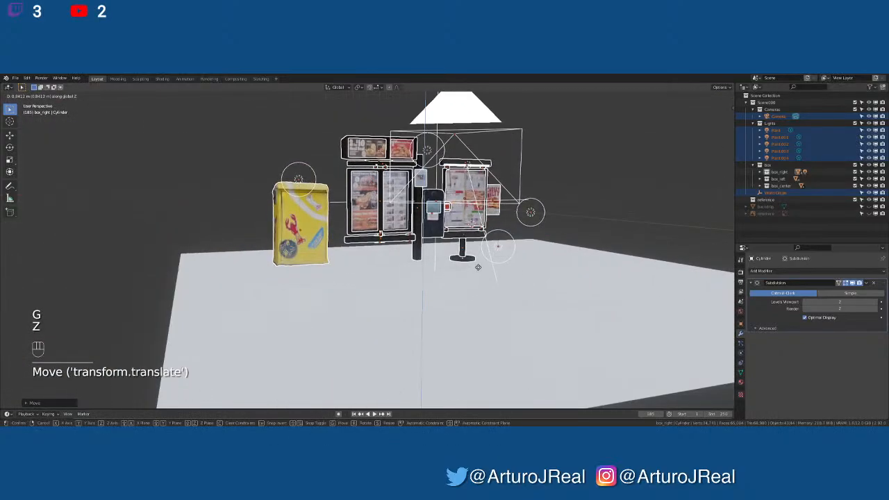
{"action": "left_click", "coordinate": [482, 276]}
{"action": "middle_click_drag", "start_coordinate": [484, 276], "coordinate": [338, 263]}
Select only the yellow box and adjust its height along Z to seat it on the ground plane
{"action": "key", "text": "KP_2"}
{"action": "key", "text": "KP_1"}
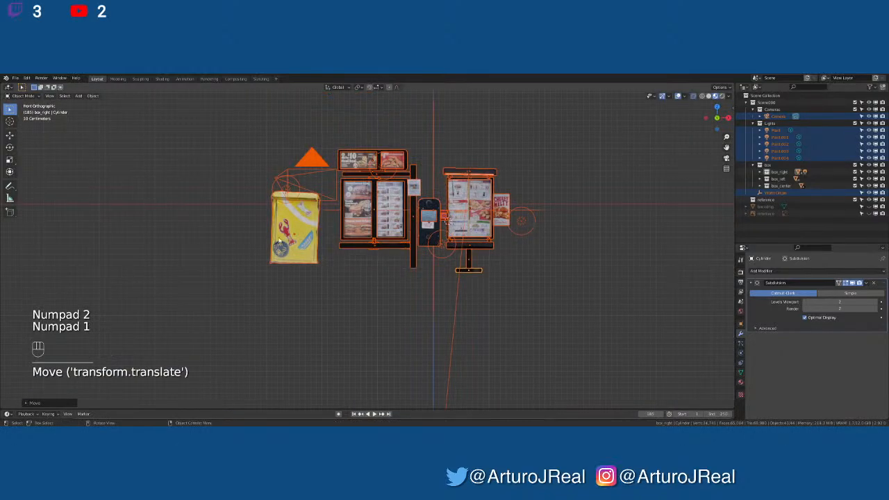
{"action": "left_click", "coordinate": [279, 241]}
{"action": "key", "text": "g"}
{"action": "key", "text": "z"}
{"action": "left_click", "coordinate": [279, 238]}
{"action": "middle_click_drag", "start_coordinate": [280, 238], "coordinate": [368, 292]}
{"action": "scroll", "coordinate": [375, 302], "scroll_direction": "up", "scroll_amount": 5}
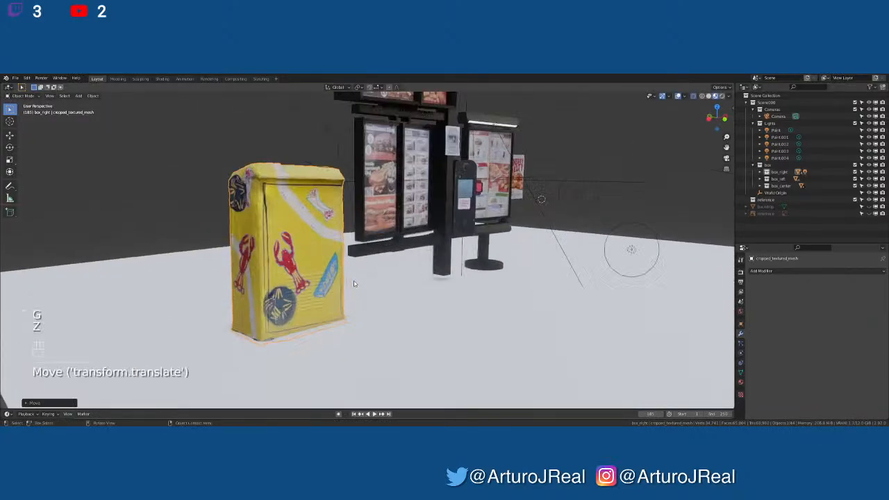
Reselect the yellow box and save the file
{"action": "left_click", "coordinate": [378, 308]}
{"action": "scroll", "coordinate": [184, 262], "scroll_direction": "down", "scroll_amount": 5}
{"action": "middle_click_drag", "start_coordinate": [185, 261], "coordinate": [229, 275]}
{"action": "left_click", "coordinate": [284, 243]}
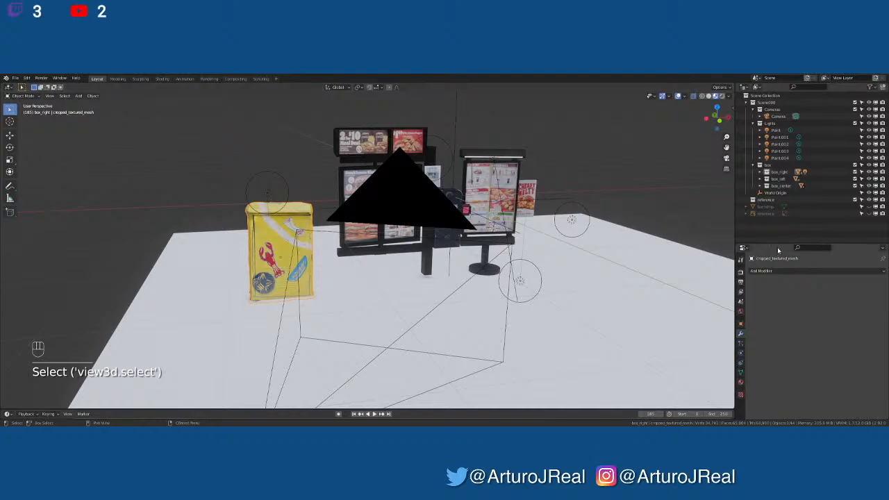
{"action": "key", "text": "ctrl+s"}
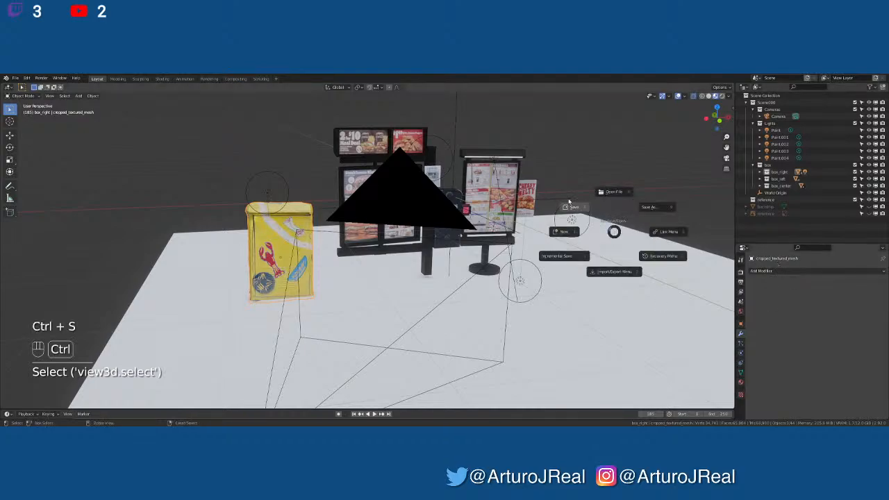
{"action": "left_click", "coordinate": [569, 203]}
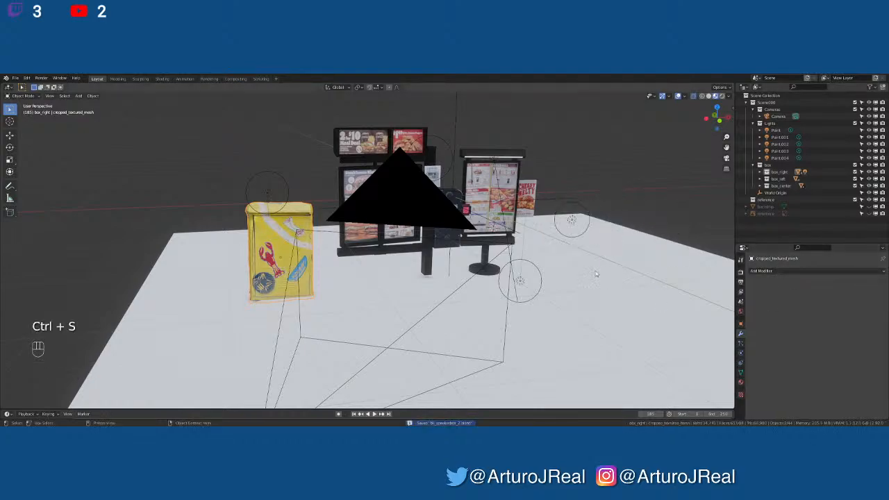
Add a Decimate modifier to the yellow box and set its mode to Un-Subdivide
{"action": "left_click", "coordinate": [822, 273]}
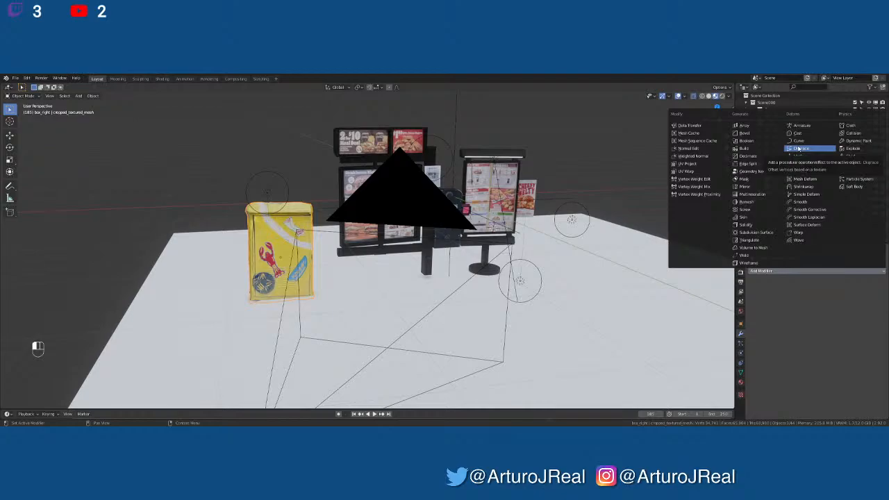
{"action": "left_click", "coordinate": [748, 156]}
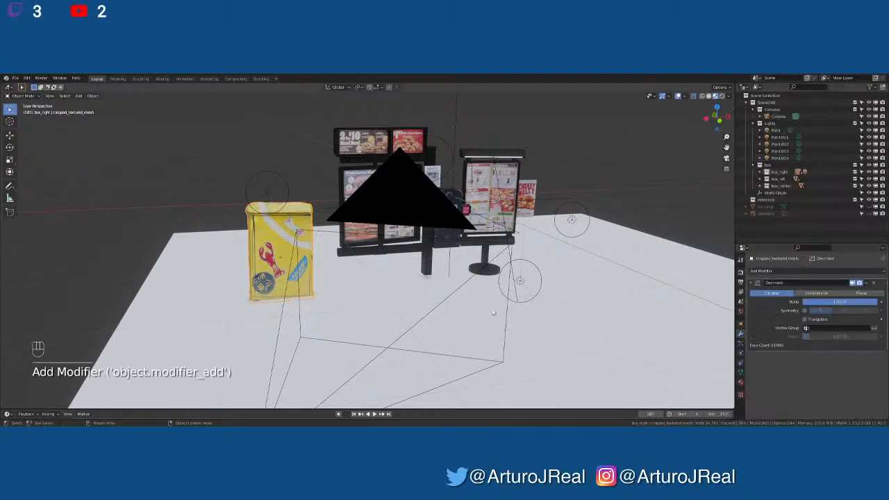
{"action": "scroll", "coordinate": [353, 273], "scroll_direction": "up", "scroll_amount": 5}
{"action": "scroll", "coordinate": [352, 273], "scroll_direction": "down", "scroll_amount": 5}
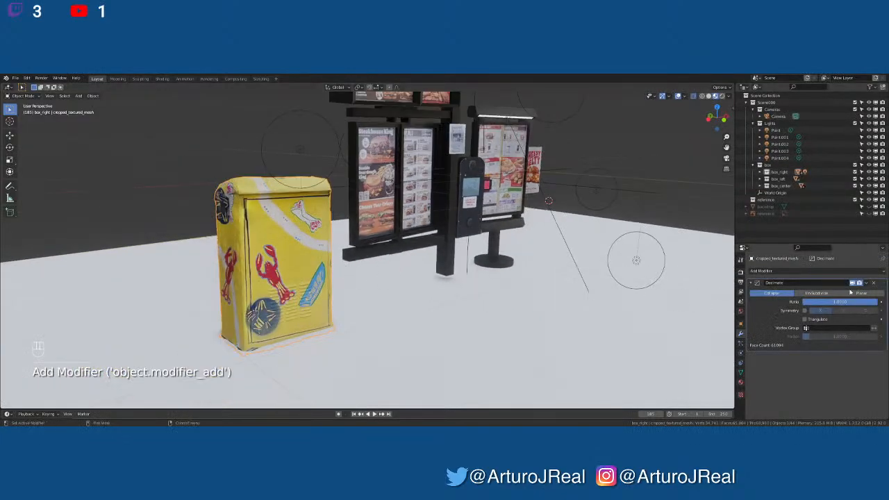
{"action": "left_click", "coordinate": [824, 294]}
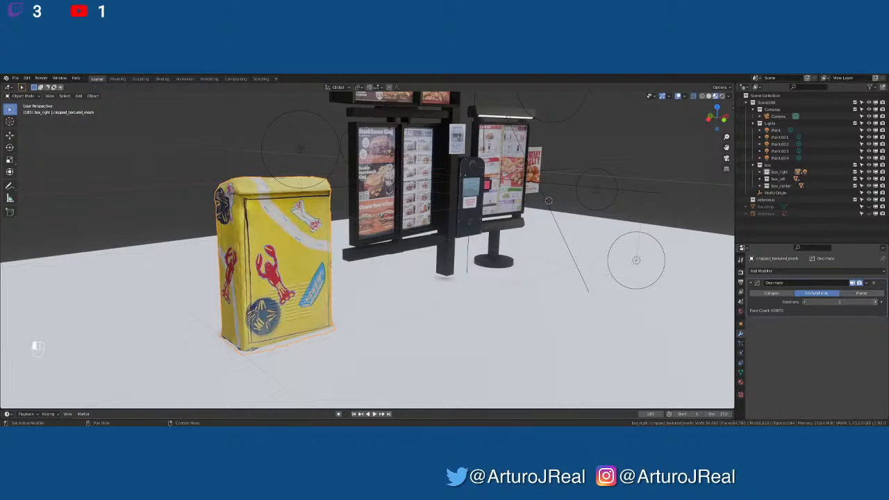
Raise the Decimate modifier's iterations to 17
{"action": "left_click", "coordinate": [879, 302]}
{"action": "left_click", "coordinate": [878, 303]}
{"action": "left_click", "coordinate": [877, 303]}
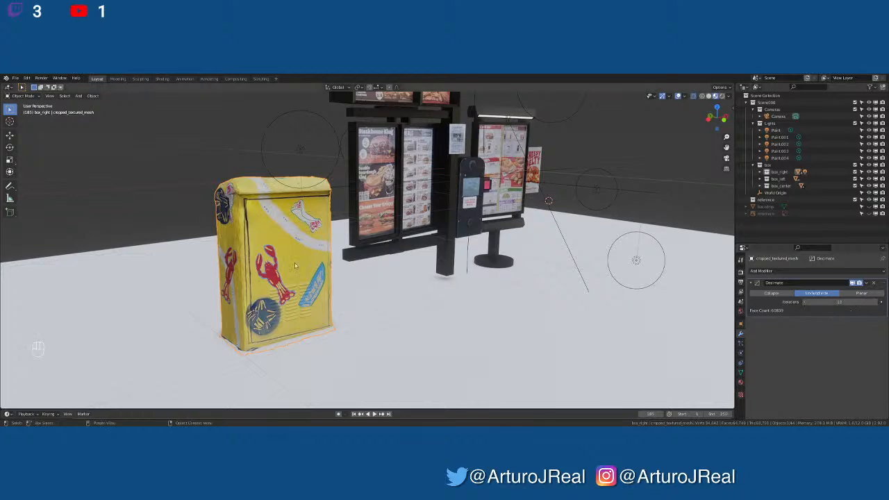
{"action": "key", "text": "Tab"}
{"action": "key", "text": "Tab"}
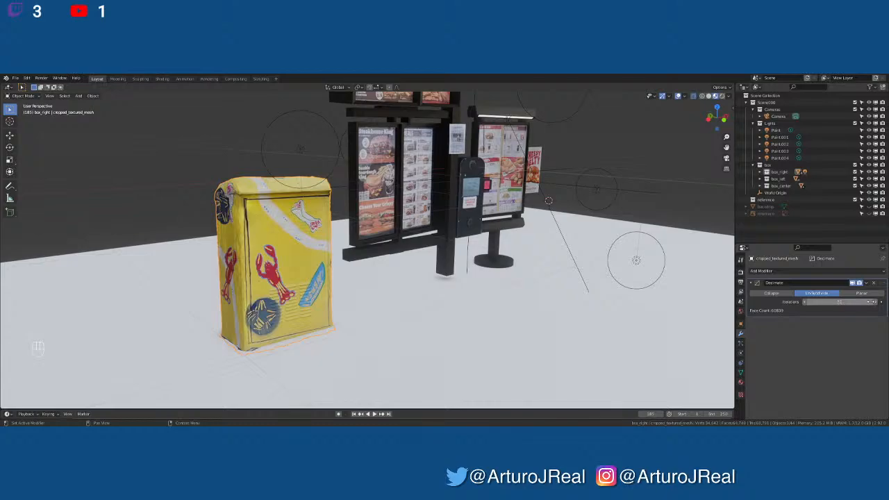
{"action": "mouse_move", "coordinate": [839, 302]}
{"action": "left_mouse_down"}
{"action": "mouse_move", "coordinate": [827, 303]}
{"action": "mouse_move", "coordinate": [850, 302]}
{"action": "left_mouse_up"}
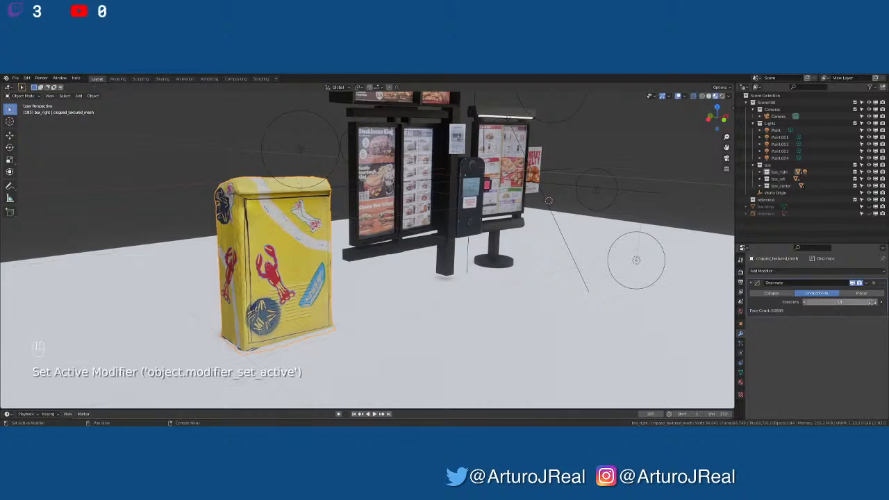
{"action": "left_click", "coordinate": [876, 303]}
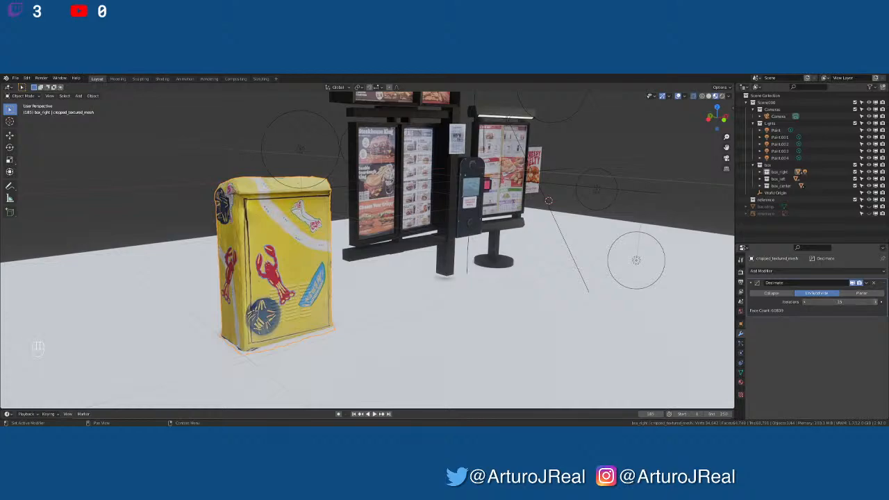
{"action": "left_click", "coordinate": [876, 302]}
{"action": "left_click", "coordinate": [876, 303]}
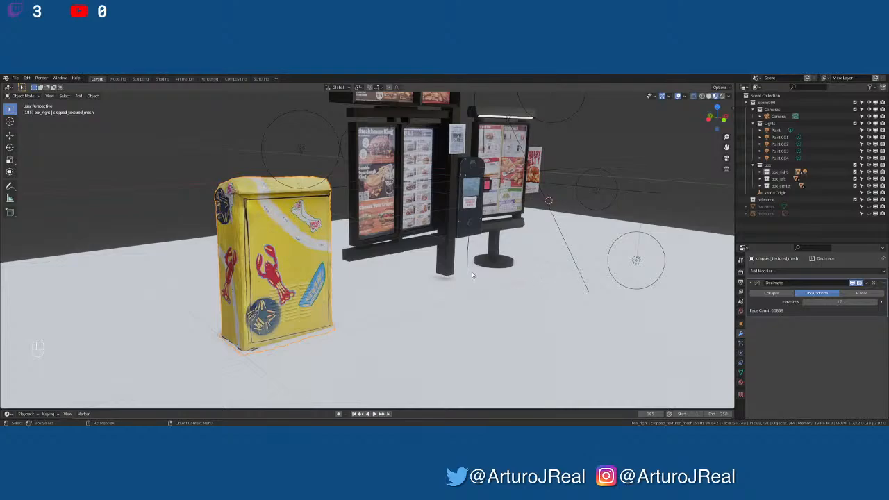
Check the yellow box's mesh in Edit Mode, then apply its Decimate modifier
{"action": "middle_click_drag", "start_coordinate": [471, 275], "coordinate": [506, 235]}
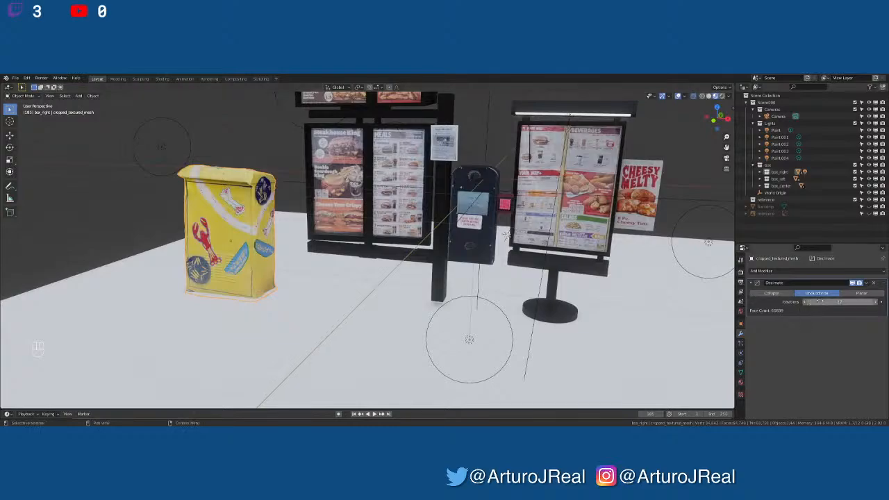
{"action": "middle_click_drag", "start_coordinate": [393, 293], "coordinate": [430, 278]}
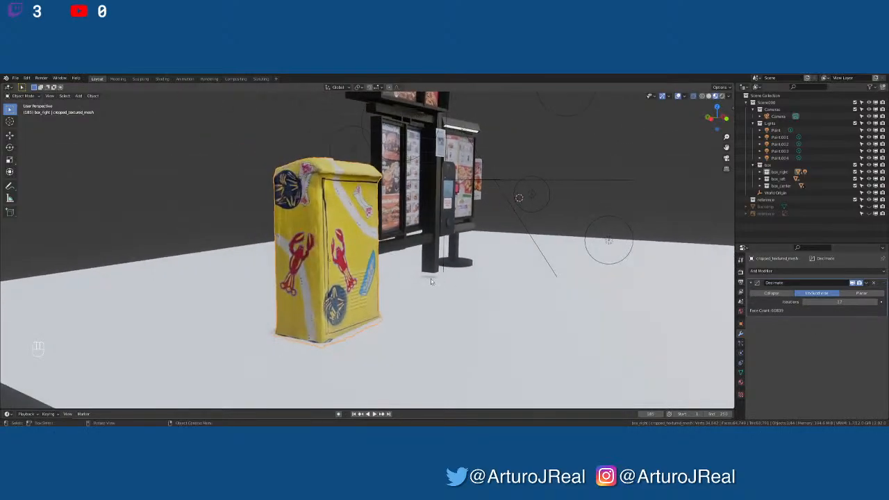
{"action": "scroll", "coordinate": [382, 269], "scroll_direction": "up", "scroll_amount": 5}
{"action": "key", "text": "Tab"}
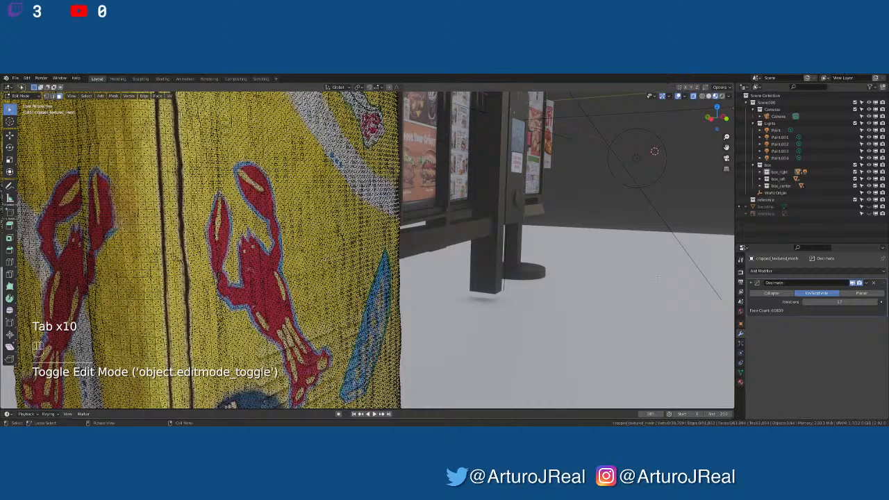
{"action": "scroll", "coordinate": [382, 270], "scroll_direction": "down", "scroll_amount": 7}
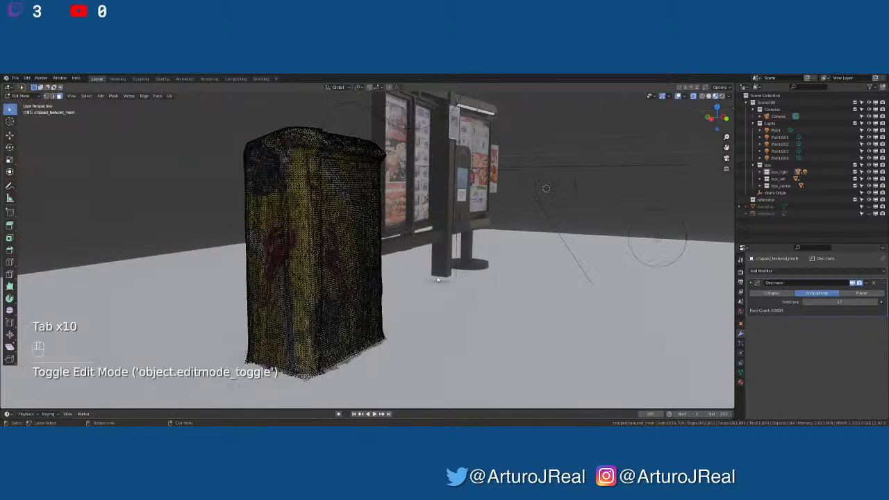
{"action": "key", "text": "Tab"}
{"action": "middle_click_drag", "start_coordinate": [453, 279], "coordinate": [432, 280]}
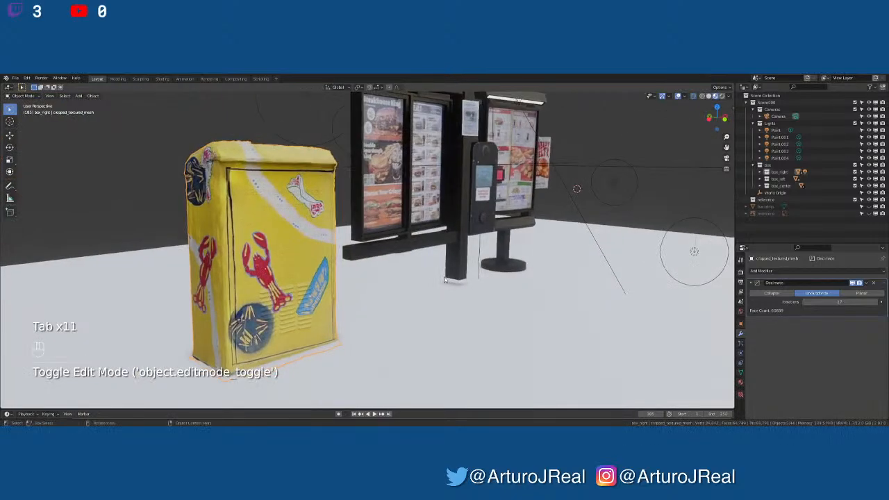
{"action": "left_click", "coordinate": [867, 285]}
{"action": "left_click", "coordinate": [858, 293]}
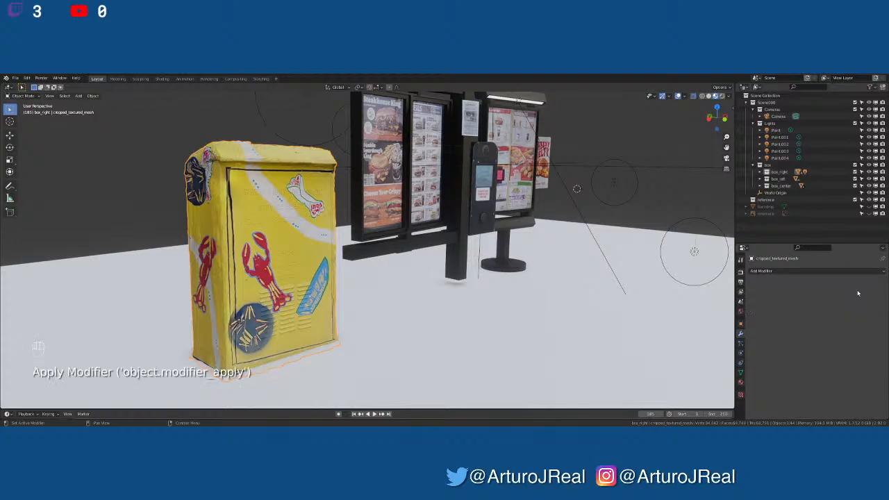
Examine the yellow box's decimated mesh density in Edit Mode and its surface in Object Mode
{"action": "key", "text": "Tab"}
{"action": "scroll", "coordinate": [333, 243], "scroll_direction": "up", "scroll_amount": 6}
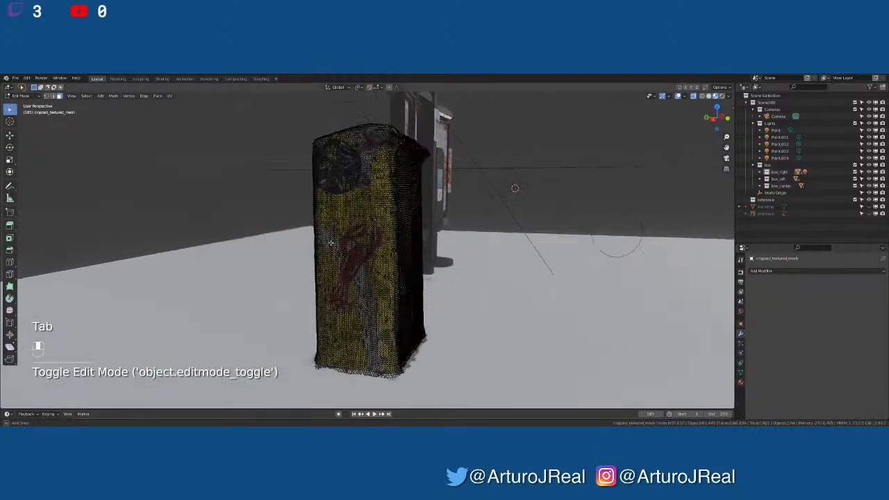
{"action": "key", "text": "Tab"}
{"action": "scroll", "coordinate": [403, 236], "scroll_direction": "down", "scroll_amount": 8}
{"action": "middle_click_drag", "start_coordinate": [457, 238], "coordinate": [380, 240]}
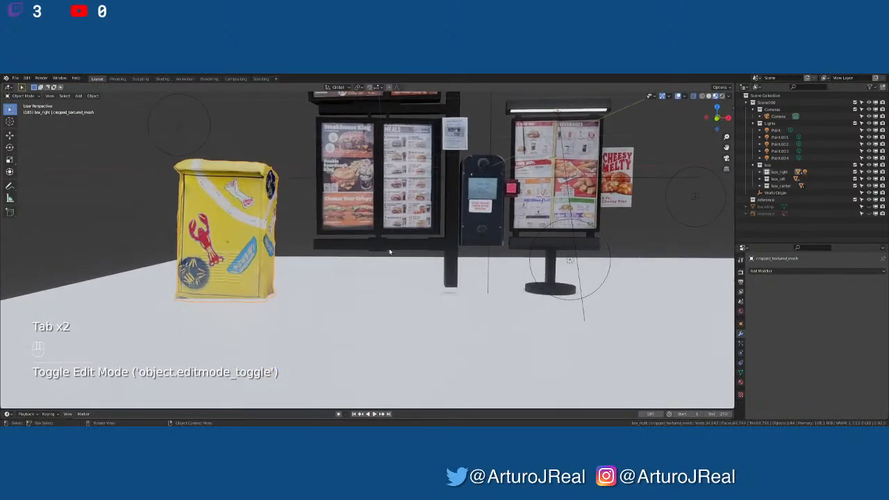
Import the scanned dumpster as a Wavefront (.obj) model into the scene
{"action": "key", "text": "KP_1"}
{"action": "scroll", "coordinate": [374, 250], "scroll_direction": "down", "scroll_amount": 2}
{"action": "scroll", "coordinate": [373, 247], "scroll_direction": "down", "scroll_amount": 1}
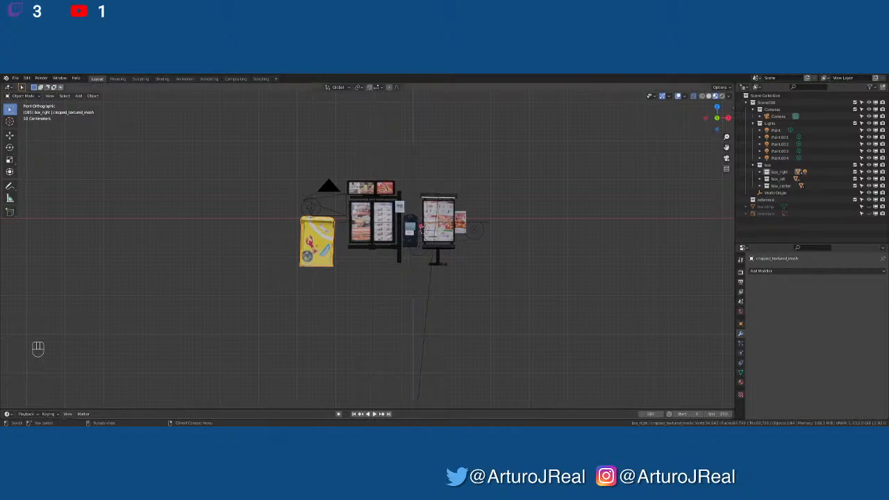
{"action": "mouse_move", "coordinate": [274, 148]}
{"action": "middle_mouse_down"}
{"action": "mouse_move", "coordinate": [253, 166]}
{"action": "mouse_move", "coordinate": [278, 163]}
{"action": "middle_mouse_up"}
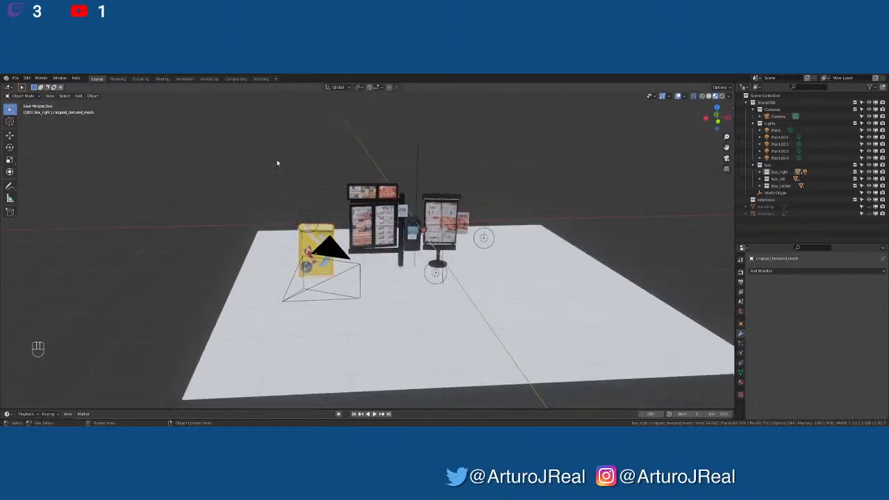
{"action": "left_click", "coordinate": [15, 78]}
{"action": "mouse_move", "coordinate": [49, 174]}
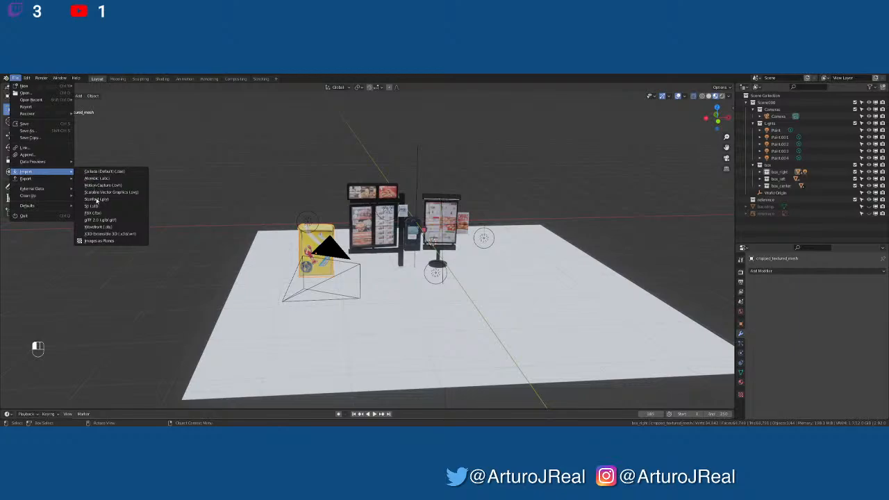
{"action": "left_click", "coordinate": [115, 228]}
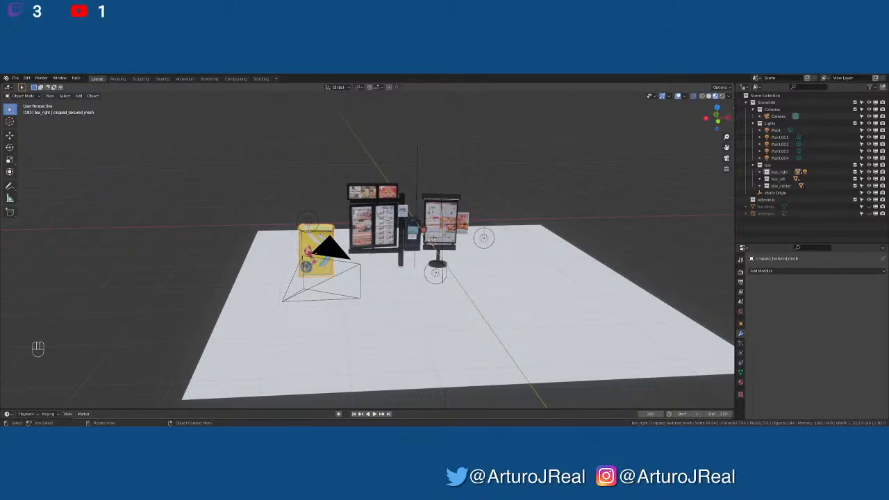
Move the imported dumpster scan along the X axis and try rotating it about Z
{"action": "scroll", "coordinate": [523, 277], "scroll_direction": "down", "scroll_amount": 2}
{"action": "key", "text": "g"}
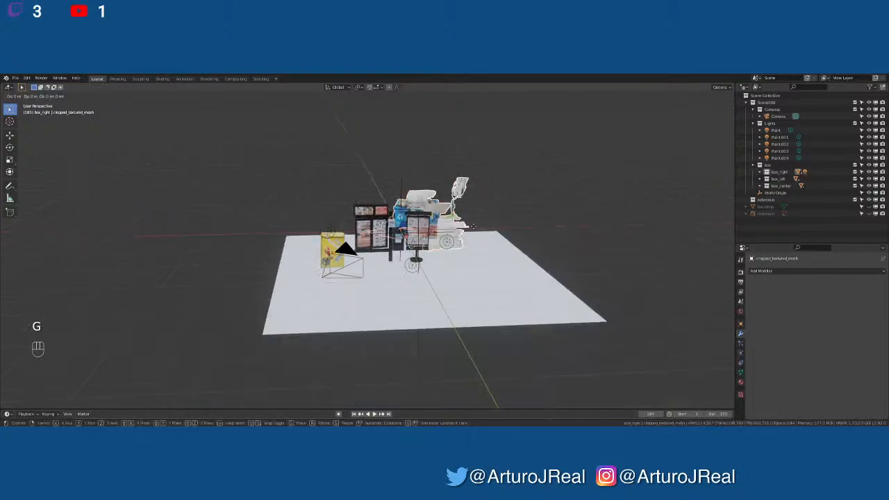
{"action": "key", "text": "x"}
{"action": "key", "text": "g"}
{"action": "key", "text": "r"}
{"action": "key", "text": "z"}
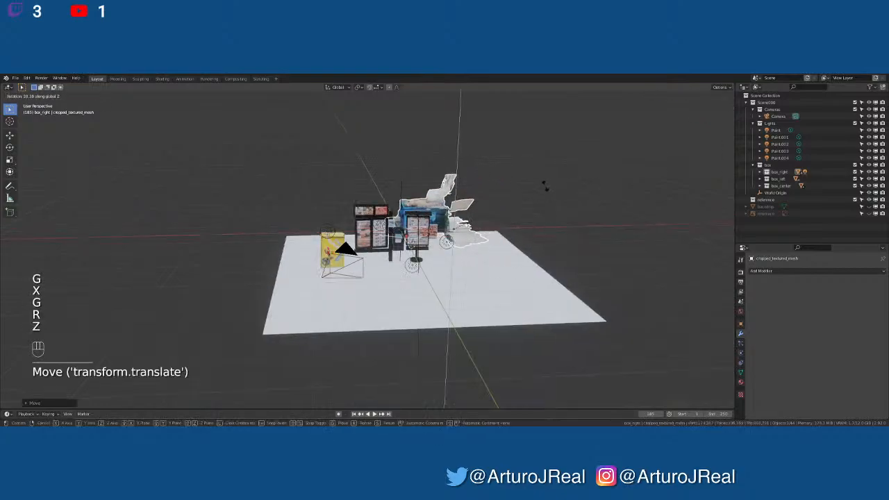
{"action": "right_click", "coordinate": [545, 188]}
Examine the imported dumpster scan and its surrounding pavement fragments from several sides
{"action": "scroll", "coordinate": [508, 208], "scroll_direction": "up", "scroll_amount": 1}
{"action": "key", "text": "KP_Decimal"}
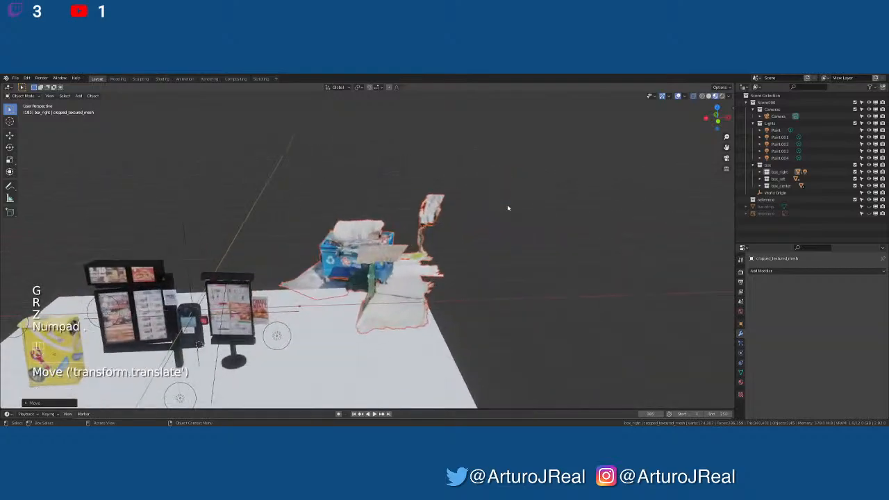
{"action": "scroll", "coordinate": [439, 237], "scroll_direction": "up", "scroll_amount": 5}
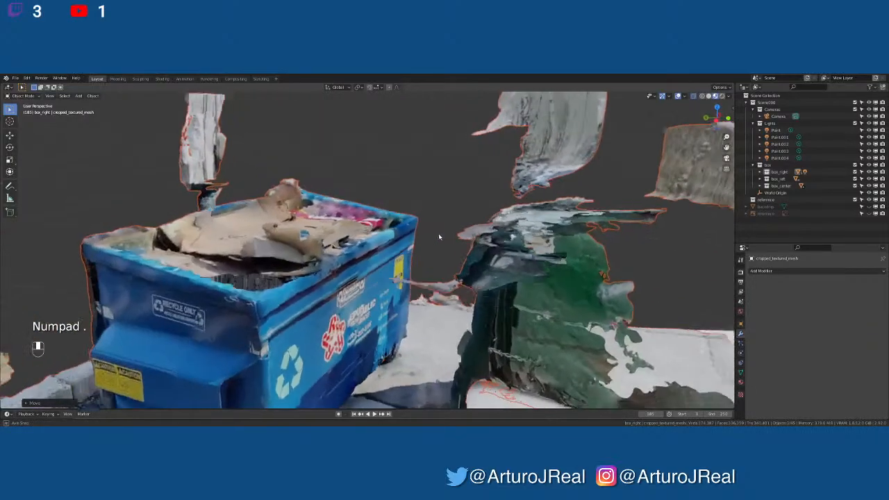
{"action": "middle_click_drag", "start_coordinate": [439, 236], "coordinate": [361, 273]}
{"action": "scroll", "coordinate": [460, 229], "scroll_direction": "down", "scroll_amount": 3}
{"action": "middle_click_drag", "start_coordinate": [354, 208], "coordinate": [341, 241]}
{"action": "scroll", "coordinate": [354, 246], "scroll_direction": "down", "scroll_amount": 3}
{"action": "scroll", "coordinate": [431, 274], "scroll_direction": "down", "scroll_amount": 5}
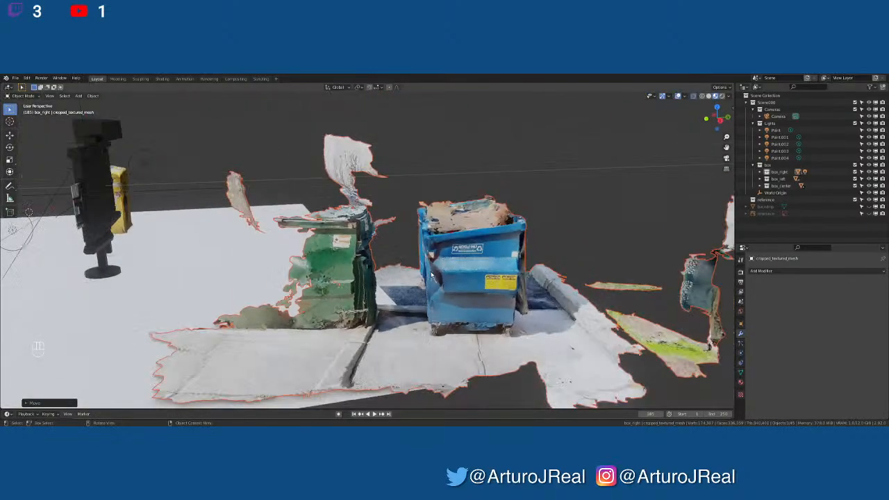
{"action": "middle_click_drag", "start_coordinate": [432, 274], "coordinate": [471, 279]}
{"action": "scroll", "coordinate": [458, 271], "scroll_direction": "up", "scroll_amount": 8}
{"action": "key", "text": "Page_Down"}
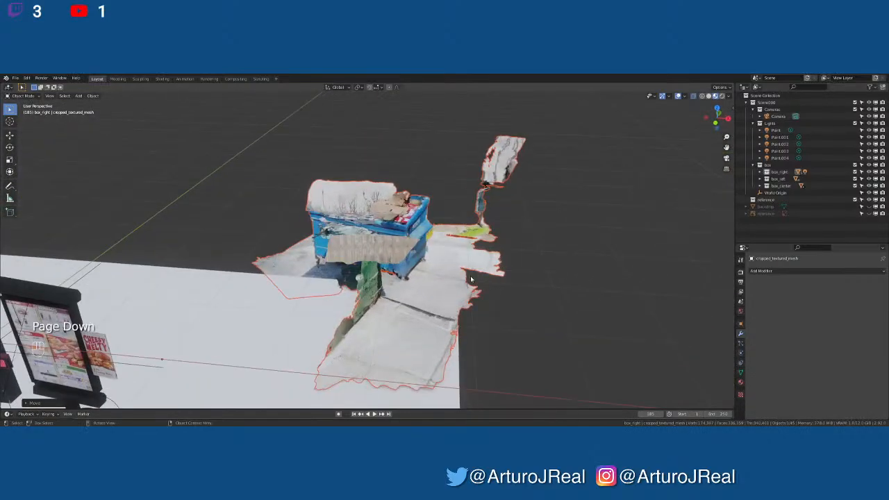
{"action": "key", "text": "Page_Down"}
{"action": "key", "text": "Page_Down"}
{"action": "key", "text": "Page_Down"}
{"action": "key", "text": "Page_Down"}
Select the dumpster scan, move it along X clear of the ground plane in top view, and save the file
{"action": "right_click", "coordinate": [432, 228]}
{"action": "left_click", "coordinate": [449, 252]}
{"action": "key", "text": "KP_7"}
{"action": "key", "text": "KP_7"}
{"action": "key", "text": "KP_7"}
{"action": "key", "text": "KP_7"}
{"action": "key", "text": "KP_7"}
{"action": "key", "text": "KP_7"}
{"action": "key", "text": "KP_7"}
{"action": "key", "text": "KP_7"}
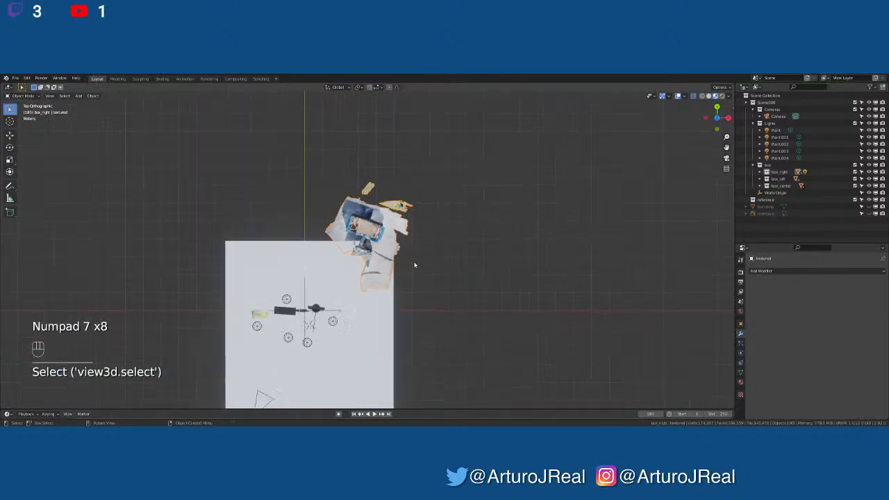
{"action": "key", "text": "g"}
{"action": "key", "text": "x"}
{"action": "left_click", "coordinate": [585, 274]}
{"action": "key", "text": "ctrl+s"}
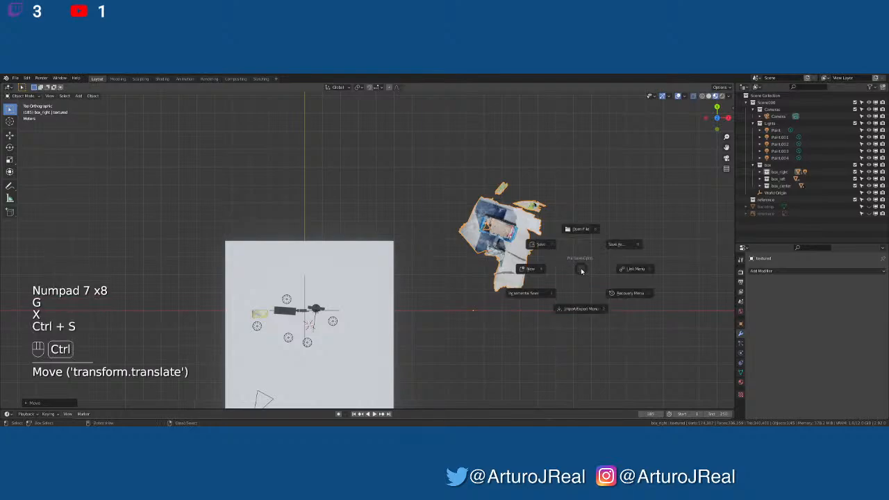
{"action": "left_click", "coordinate": [549, 241]}
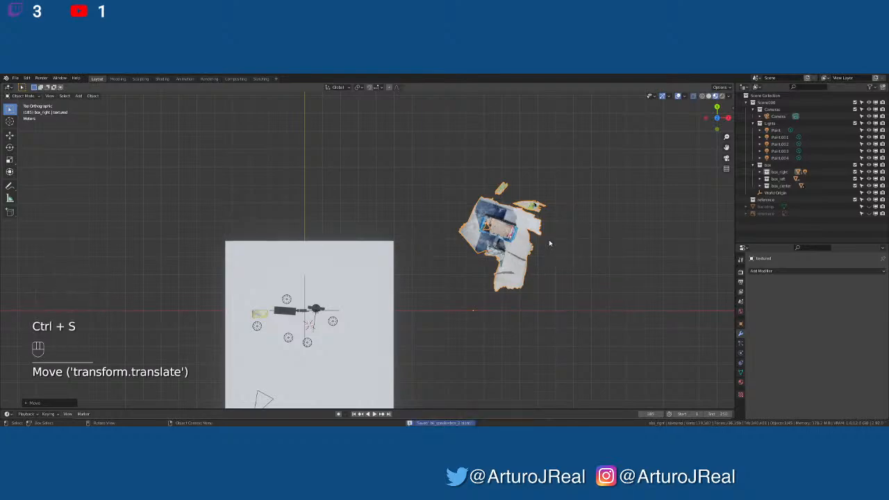
Examine the dumpster scan up close from the side and from directly above
{"action": "left_click", "coordinate": [520, 233]}
{"action": "key", "text": "KP_Decimal"}
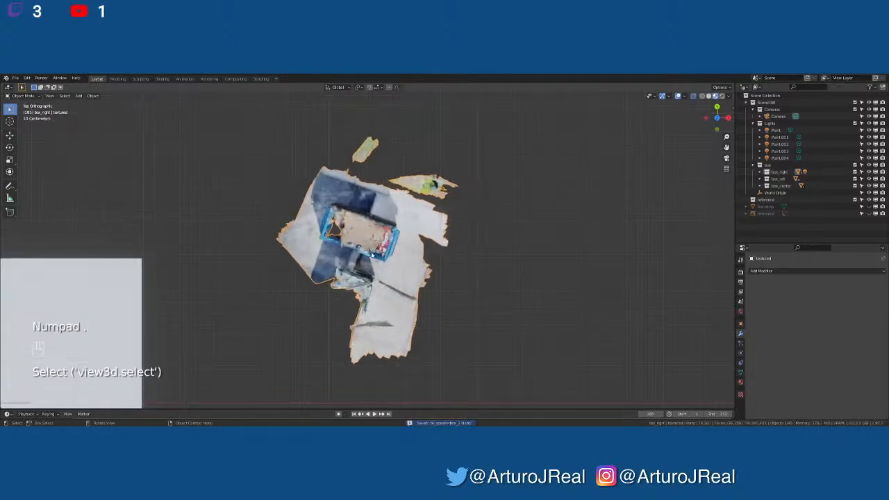
{"action": "scroll", "coordinate": [382, 263], "scroll_direction": "up", "scroll_amount": 4}
{"action": "middle_click_drag", "start_coordinate": [397, 315], "coordinate": [425, 233]}
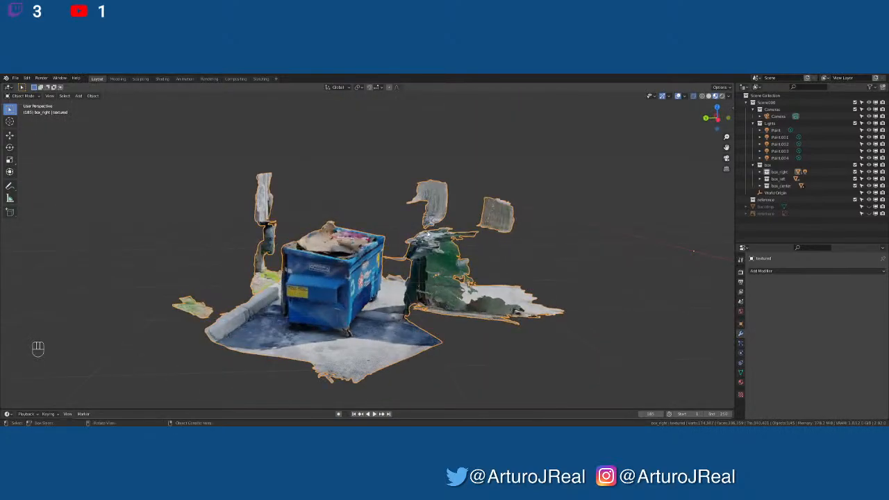
{"action": "scroll", "coordinate": [426, 281], "scroll_direction": "up", "scroll_amount": 4}
{"action": "middle_click_drag", "start_coordinate": [425, 315], "coordinate": [399, 333]}
{"action": "scroll", "coordinate": [430, 299], "scroll_direction": "down", "scroll_amount": 4}
{"action": "key", "text": "KP_7"}
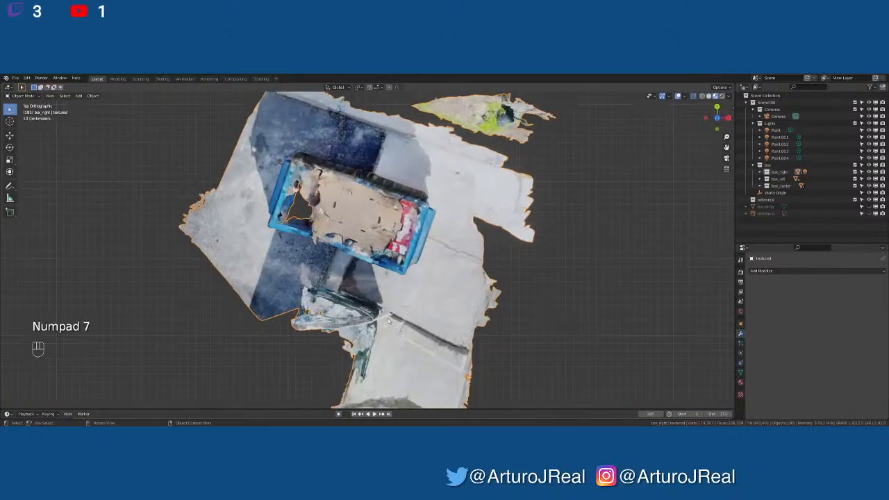
{"action": "key", "text": "r"}
{"action": "key", "text": "z"}
{"action": "left_click", "coordinate": [407, 245]}
{"action": "right_click", "coordinate": [396, 227]}
{"action": "mouse_move", "coordinate": [396, 227]}
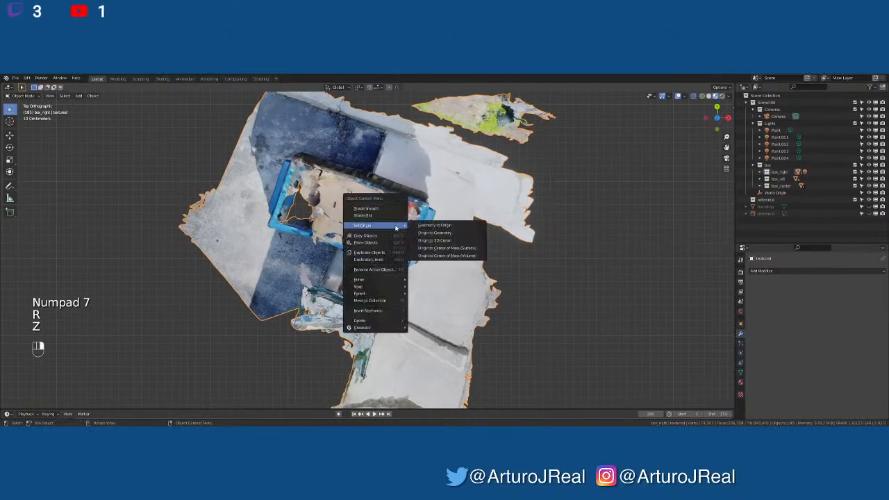
{"action": "key", "text": "Escape"}
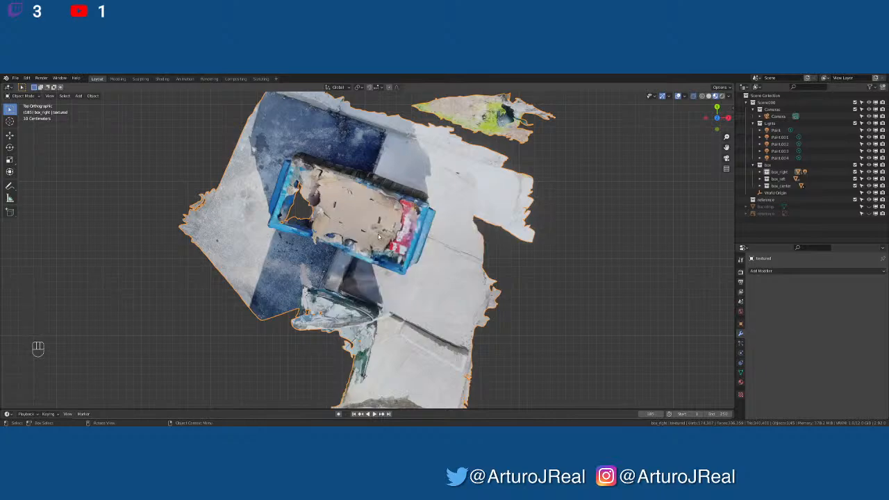
Set the dumpster scan's origin to its geometry
{"action": "right_click", "coordinate": [379, 237]}
{"action": "mouse_move", "coordinate": [382, 235]}
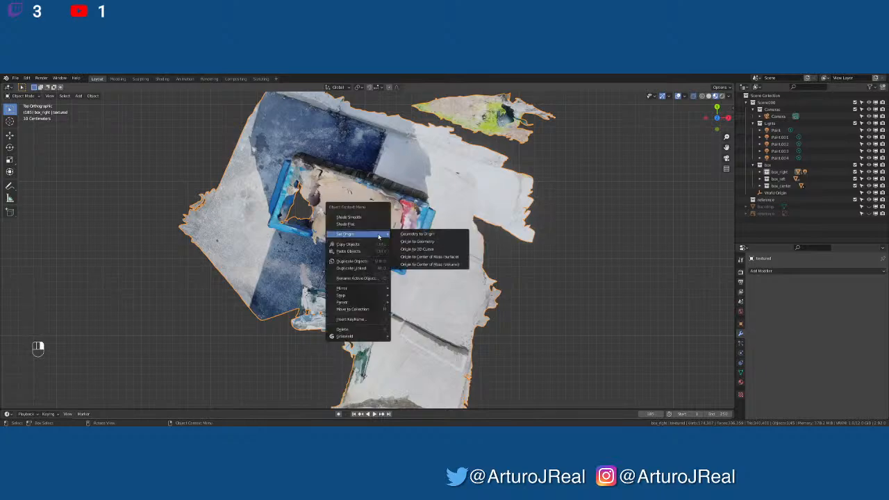
{"action": "left_click", "coordinate": [425, 243]}
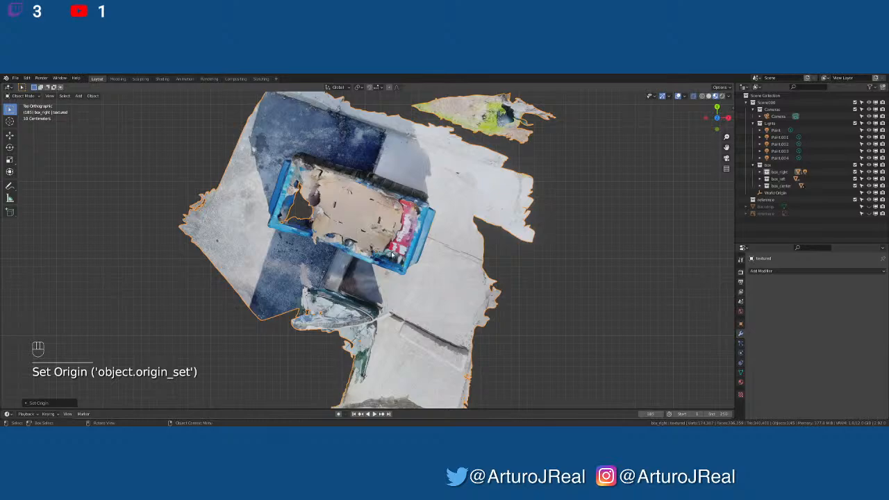
Rotate the scan about 18 degrees around Z in top view so the dumpster's sides line up with the grid
{"action": "key", "text": "r"}
{"action": "key", "text": "z"}
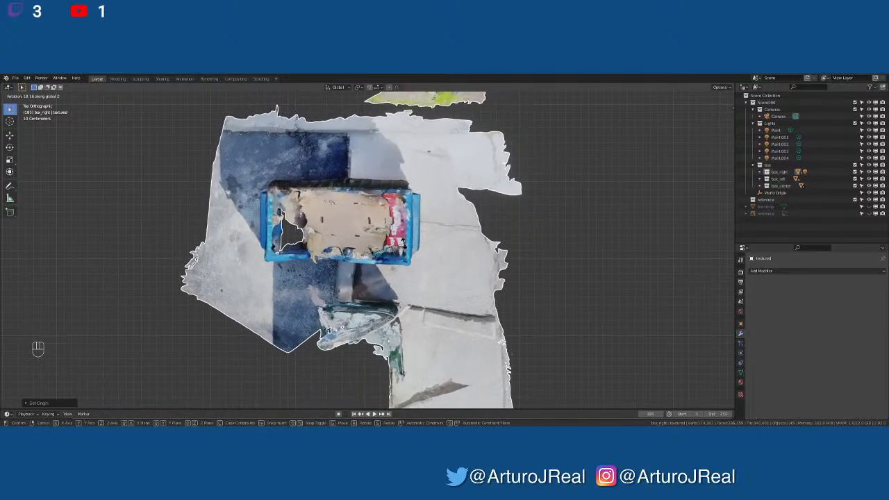
{"action": "left_click", "coordinate": [403, 243]}
{"action": "key", "text": "r"}
{"action": "key", "text": "z"}
{"action": "left_click", "coordinate": [341, 252]}
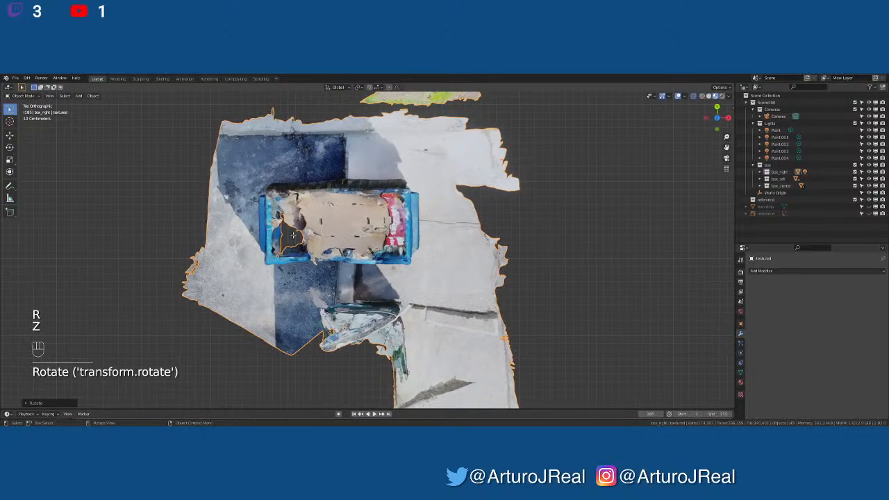
In Edit Mode, clear the mesh selection and use Select Box to select the blue dumpster's geometry from the top view
{"action": "key", "text": "Tab"}
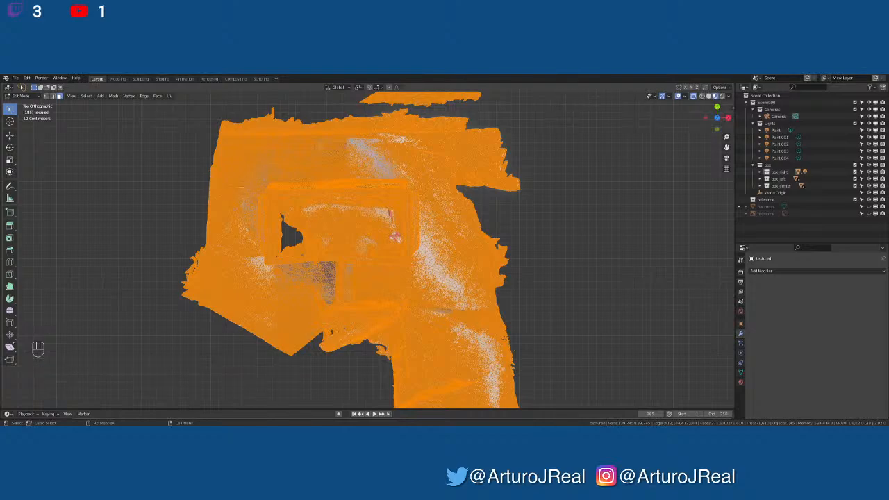
{"action": "key", "text": "alt+a"}
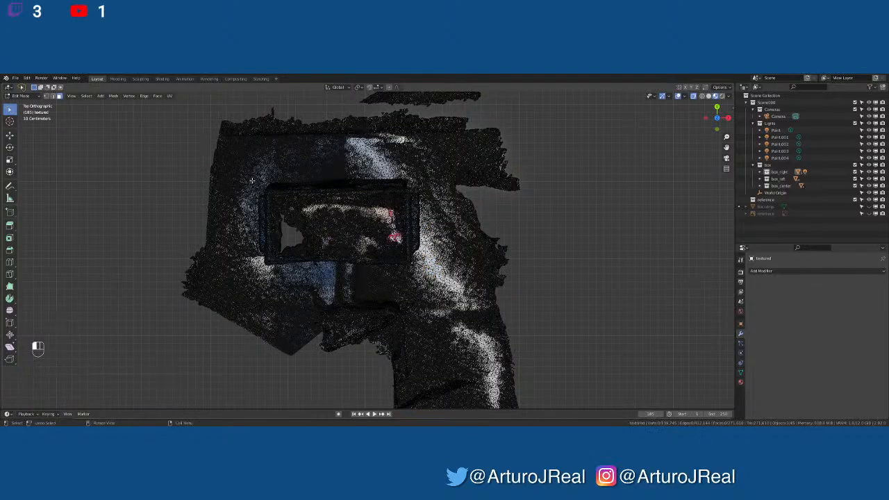
{"action": "mouse_move", "coordinate": [252, 180]}
{"action": "left_mouse_down"}
{"action": "mouse_move", "coordinate": [261, 195]}
{"action": "mouse_move", "coordinate": [275, 181]}
{"action": "left_mouse_up"}
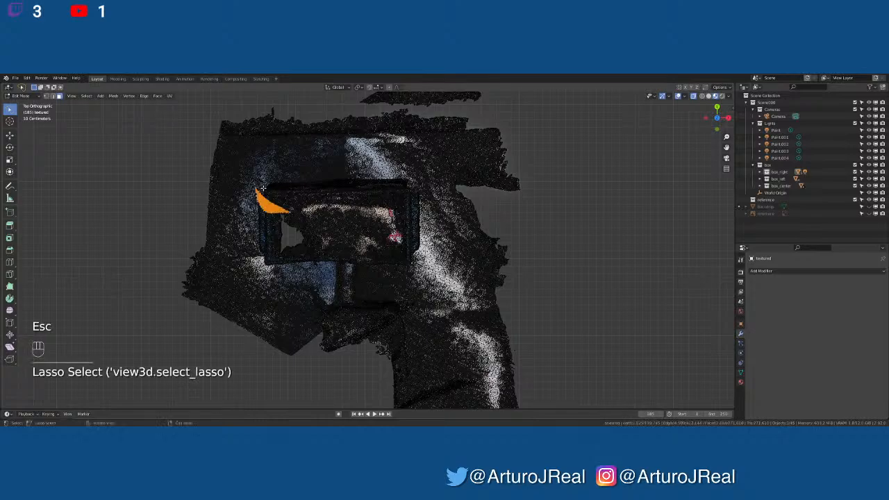
{"action": "key", "text": "alt+a"}
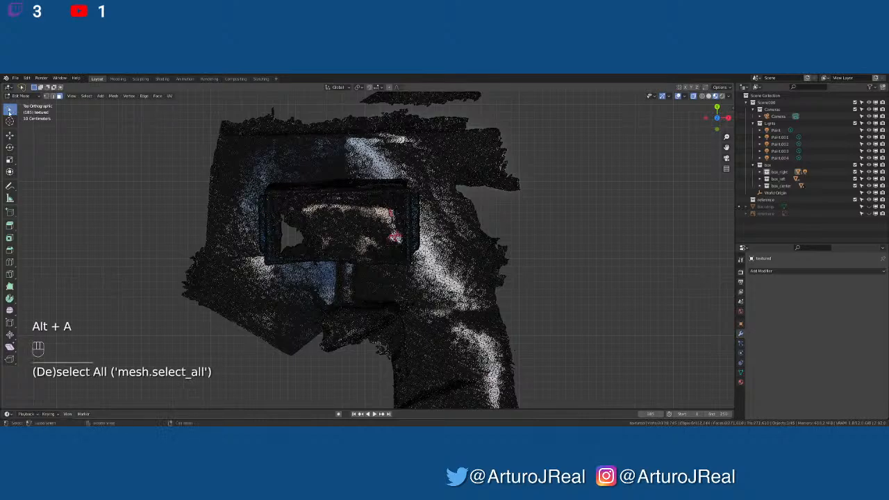
{"action": "left_click_drag", "start_coordinate": [10, 111], "coordinate": [50, 124]}
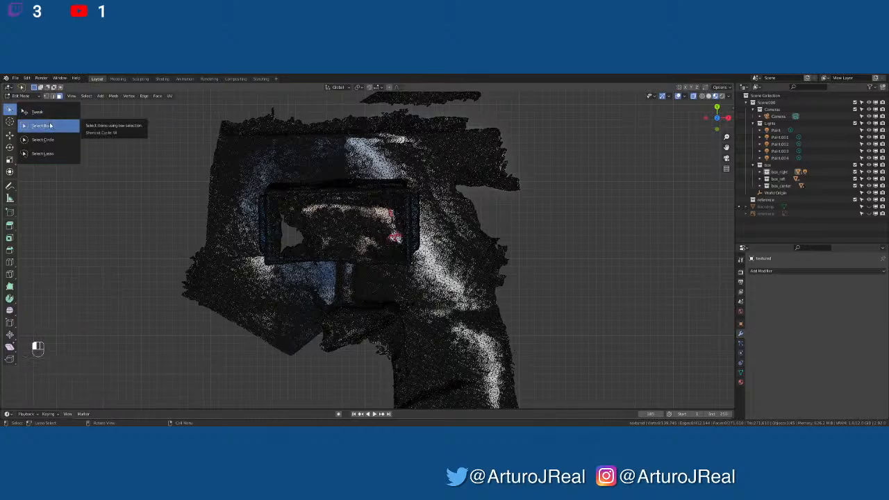
{"action": "mouse_move", "coordinate": [50, 125]}
{"action": "left_mouse_down"}
{"action": "mouse_move", "coordinate": [46, 139]}
{"action": "mouse_move", "coordinate": [50, 126]}
{"action": "mouse_move", "coordinate": [57, 130]}
{"action": "left_mouse_up"}
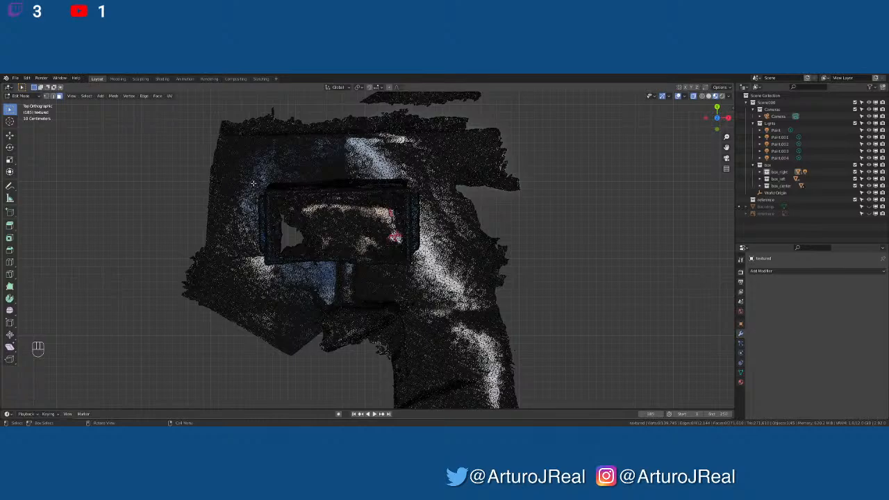
{"action": "left_click_drag", "start_coordinate": [253, 180], "coordinate": [433, 278]}
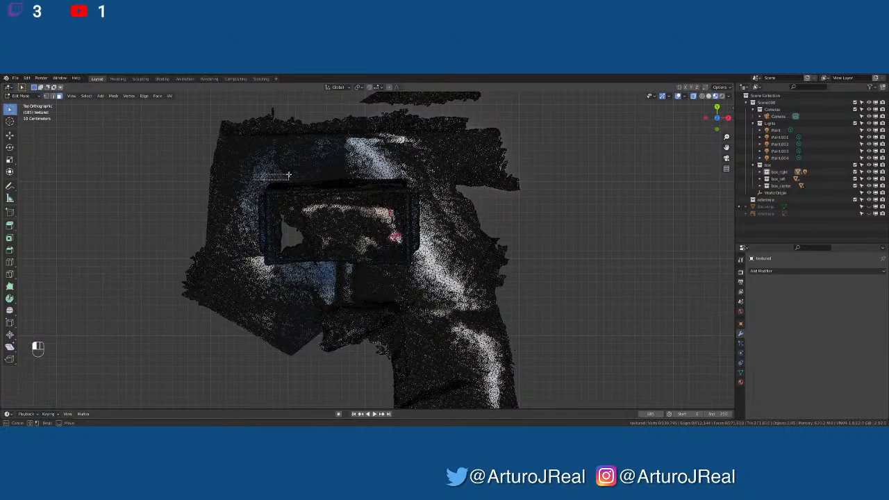
{"action": "left_click_drag", "start_coordinate": [250, 175], "coordinate": [426, 270]}
{"action": "middle_click_drag", "start_coordinate": [426, 269], "coordinate": [462, 240]}
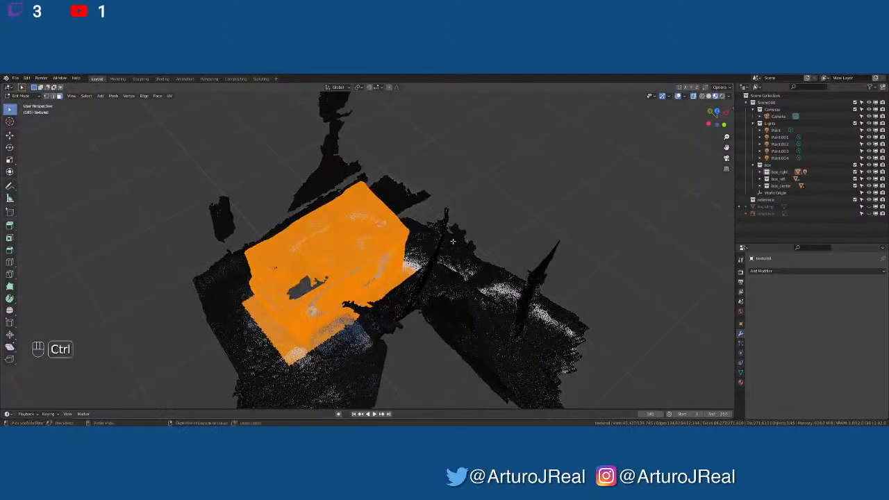
Invert the face selection and delete the surrounding scan faces, keeping only the blue dumpster with its patch of ground
{"action": "key", "text": "ctrl+i"}
{"action": "key", "text": "x"}
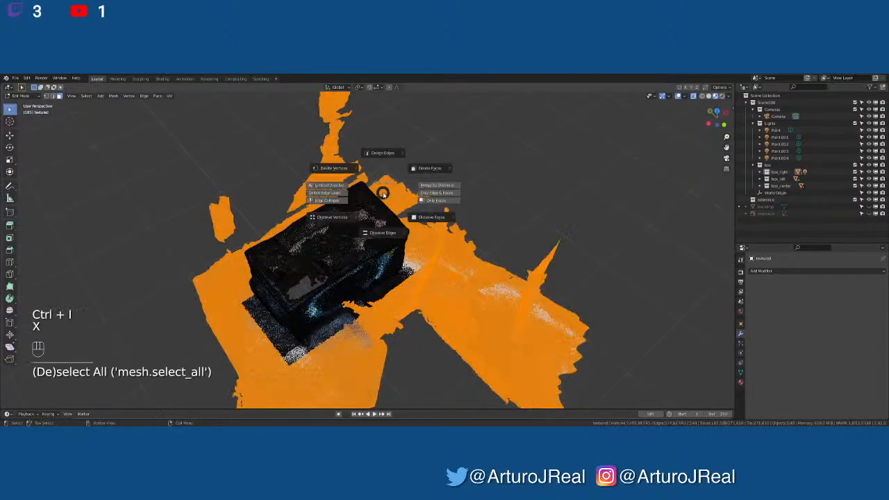
{"action": "left_click", "coordinate": [429, 170]}
{"action": "key", "text": "Tab"}
{"action": "mouse_move", "coordinate": [439, 237]}
{"action": "middle_mouse_down"}
{"action": "mouse_move", "coordinate": [375, 195]}
{"action": "mouse_move", "coordinate": [336, 211]}
{"action": "mouse_move", "coordinate": [403, 217]}
{"action": "mouse_move", "coordinate": [426, 232]}
{"action": "middle_mouse_up"}
{"action": "scroll", "coordinate": [426, 232], "scroll_direction": "up", "scroll_amount": 3}
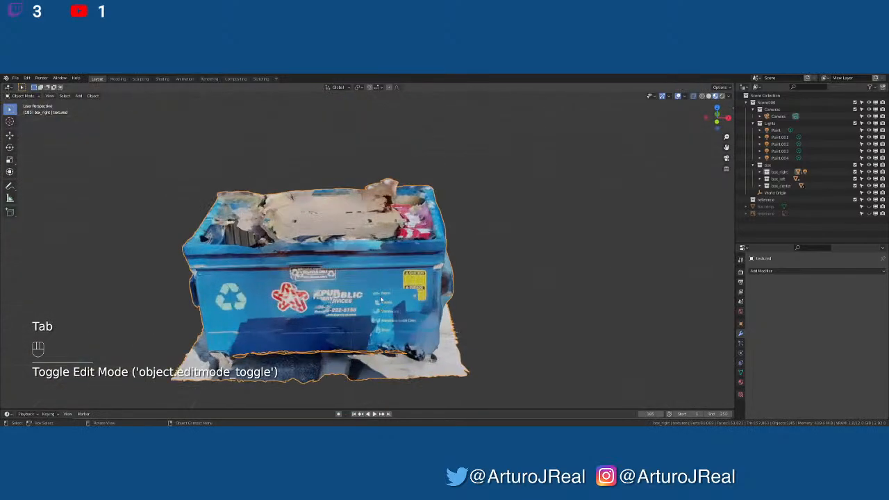
{"action": "middle_click_drag", "start_coordinate": [380, 298], "coordinate": [507, 268], "text": "shift"}
Lasso-select the mesh faces of the ground strip along the dumpster's logo side in Edit Mode
{"action": "left_click", "coordinate": [740, 372]}
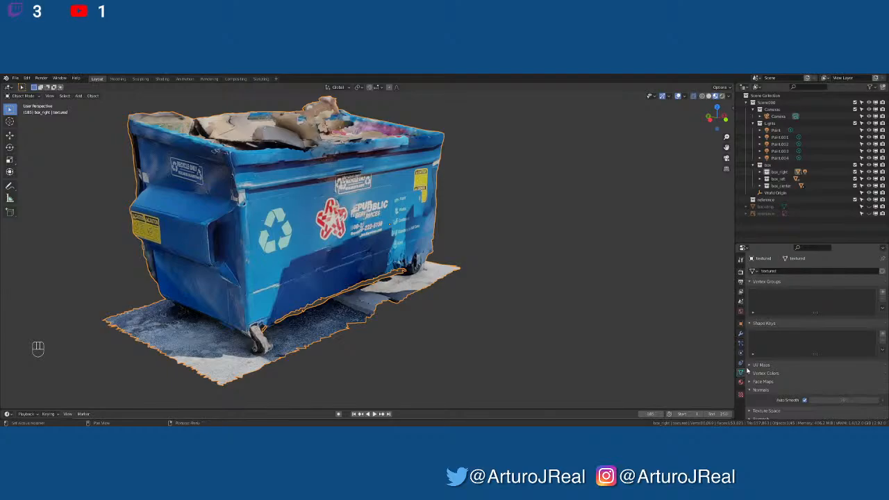
{"action": "scroll", "coordinate": [370, 301], "scroll_direction": "up", "scroll_amount": 3}
{"action": "middle_click_drag", "start_coordinate": [431, 283], "coordinate": [404, 280]}
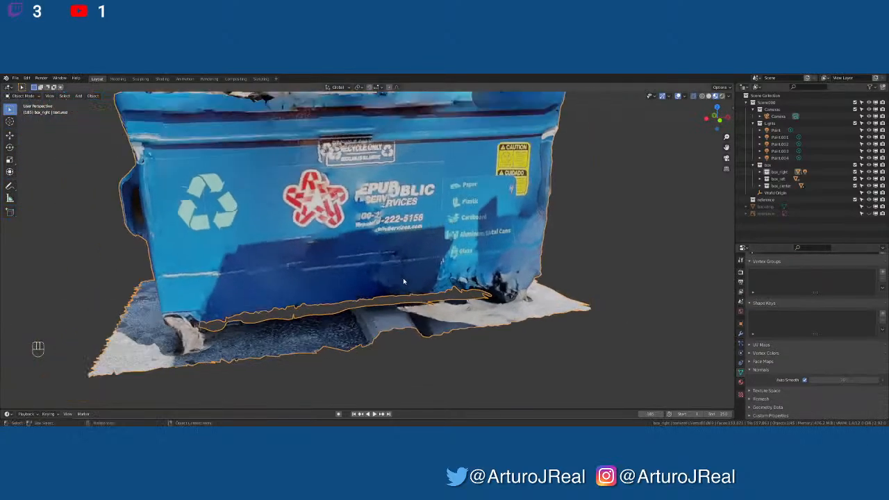
{"action": "scroll", "coordinate": [400, 282], "scroll_direction": "down", "scroll_amount": 2}
{"action": "key", "text": "Tab"}
{"action": "mouse_move", "coordinate": [343, 302]}
{"action": "middle_mouse_down"}
{"action": "mouse_move", "coordinate": [346, 321]}
{"action": "mouse_move", "coordinate": [326, 304]}
{"action": "mouse_move", "coordinate": [344, 311]}
{"action": "mouse_move", "coordinate": [337, 269]}
{"action": "mouse_move", "coordinate": [329, 301]}
{"action": "middle_mouse_up"}
{"action": "scroll", "coordinate": [344, 311], "scroll_direction": "up", "scroll_amount": 4}
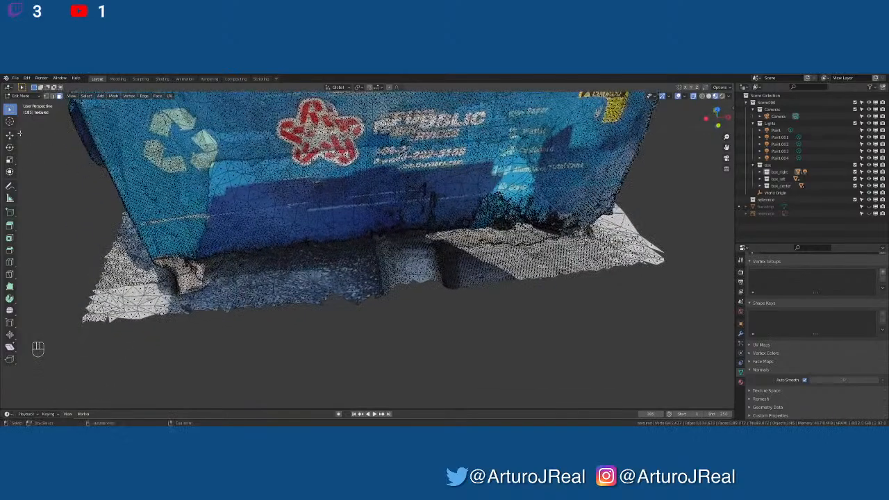
{"action": "mouse_move", "coordinate": [12, 109]}
{"action": "left_mouse_down"}
{"action": "mouse_move", "coordinate": [29, 112]}
{"action": "mouse_move", "coordinate": [43, 155]}
{"action": "left_mouse_up"}
{"action": "scroll", "coordinate": [196, 308], "scroll_direction": "up", "scroll_amount": 1}
{"action": "middle_click_drag", "start_coordinate": [196, 308], "coordinate": [217, 290]}
{"action": "mouse_move", "coordinate": [154, 355]}
{"action": "left_mouse_down"}
{"action": "mouse_move", "coordinate": [165, 338]}
{"action": "mouse_move", "coordinate": [253, 298]}
{"action": "mouse_move", "coordinate": [472, 249]}
{"action": "mouse_move", "coordinate": [517, 256]}
{"action": "mouse_move", "coordinate": [521, 323]}
{"action": "mouse_move", "coordinate": [343, 387]}
{"action": "mouse_move", "coordinate": [158, 356]}
{"action": "left_mouse_up"}
{"action": "mouse_move", "coordinate": [353, 356]}
{"action": "middle_mouse_down"}
{"action": "mouse_move", "coordinate": [325, 350]}
{"action": "mouse_move", "coordinate": [447, 254]}
{"action": "mouse_move", "coordinate": [481, 302]}
{"action": "mouse_move", "coordinate": [343, 334]}
{"action": "mouse_move", "coordinate": [526, 321]}
{"action": "mouse_move", "coordinate": [416, 299]}
{"action": "middle_mouse_up"}
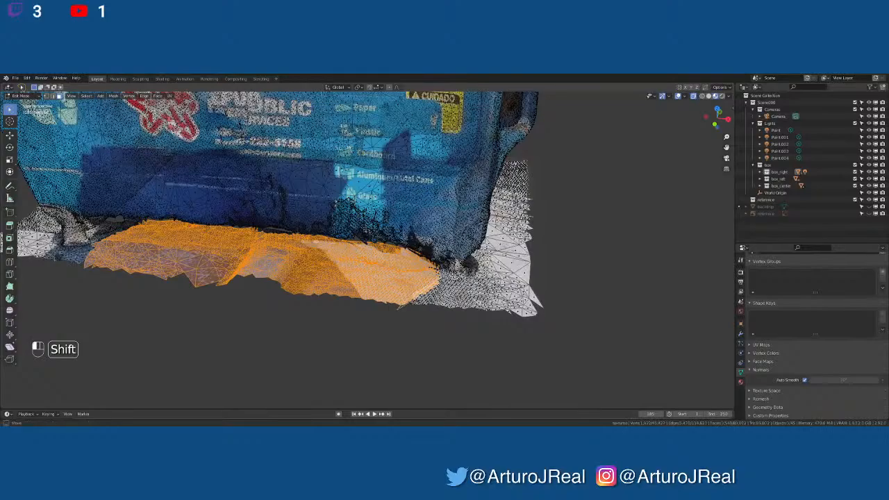
Add the ground faces around the corner below the Glass label and along the adjoining short side to the selection
{"action": "mouse_move", "coordinate": [454, 276]}
{"action": "left_mouse_down", "text": "shift"}
{"action": "mouse_move", "coordinate": [507, 276]}
{"action": "mouse_move", "coordinate": [565, 336]}
{"action": "mouse_move", "coordinate": [520, 347]}
{"action": "left_mouse_up", "text": "shift"}
{"action": "mouse_move", "coordinate": [598, 314]}
{"action": "middle_mouse_down"}
{"action": "mouse_move", "coordinate": [534, 313]}
{"action": "mouse_move", "coordinate": [531, 290]}
{"action": "middle_mouse_up"}
{"action": "middle_click_drag", "start_coordinate": [531, 290], "coordinate": [455, 163], "text": "shift"}
{"action": "middle_click_drag", "start_coordinate": [332, 325], "coordinate": [360, 317]}
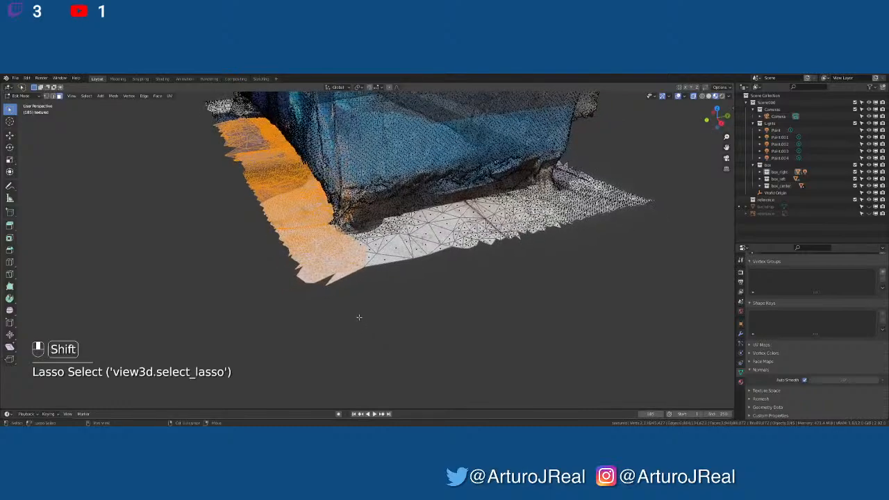
{"action": "left_click_drag", "start_coordinate": [293, 303], "coordinate": [344, 246], "text": "shift"}
{"action": "mouse_move", "coordinate": [375, 219]}
{"action": "left_mouse_down", "text": "shift"}
{"action": "mouse_move", "coordinate": [520, 189]}
{"action": "mouse_move", "coordinate": [618, 201]}
{"action": "mouse_move", "coordinate": [666, 229]}
{"action": "left_mouse_up", "text": "shift"}
{"action": "mouse_move", "coordinate": [667, 229]}
{"action": "middle_mouse_down"}
{"action": "mouse_move", "coordinate": [604, 250]}
{"action": "mouse_move", "coordinate": [599, 238]}
{"action": "middle_mouse_up"}
Extend the selection with the ground faces along the dumpster's dark ribbed rear side
{"action": "scroll", "coordinate": [594, 243], "scroll_direction": "down", "scroll_amount": 3}
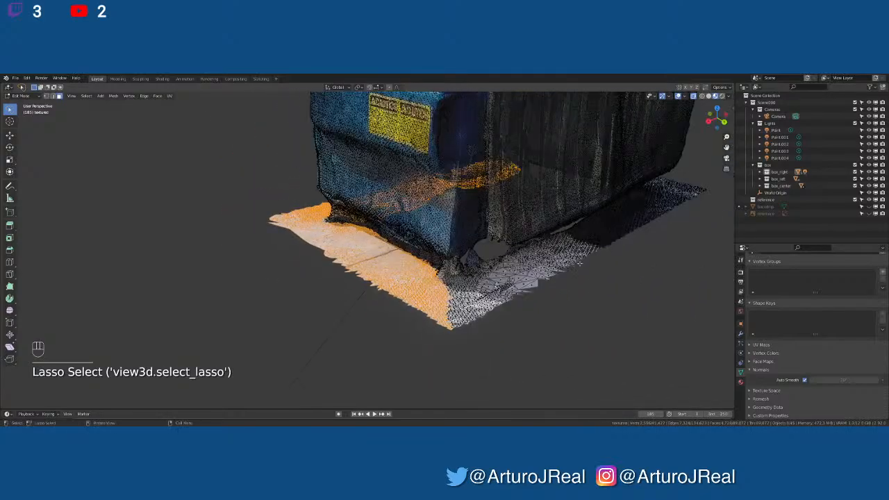
{"action": "middle_click_drag", "start_coordinate": [560, 299], "coordinate": [514, 298], "text": "shift"}
{"action": "scroll", "coordinate": [514, 298], "scroll_direction": "up", "scroll_amount": 2}
{"action": "middle_click_drag", "start_coordinate": [375, 208], "coordinate": [290, 198]}
{"action": "middle_click_drag", "start_coordinate": [374, 109], "coordinate": [493, 297]}
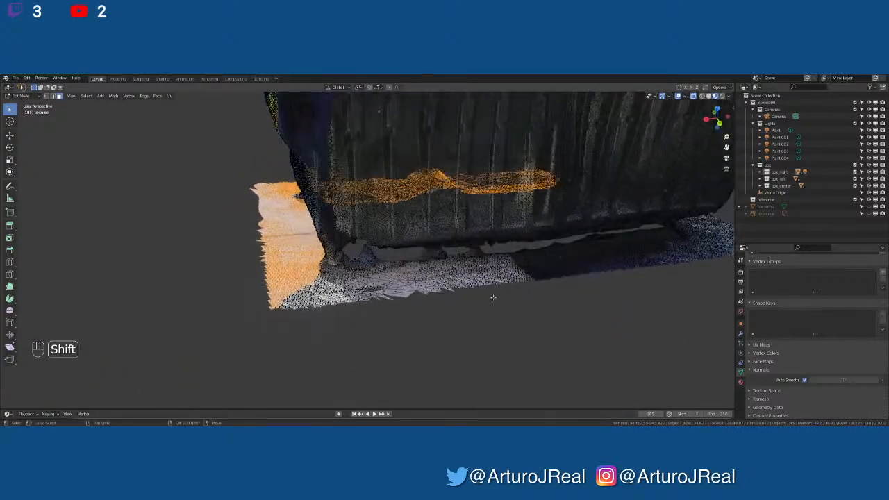
{"action": "left_click_drag", "start_coordinate": [262, 312], "coordinate": [284, 295], "text": "shift"}
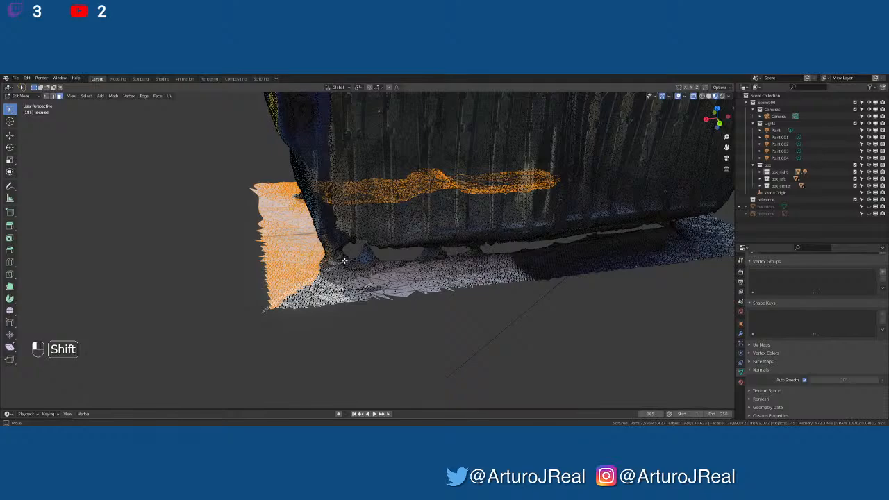
{"action": "mouse_move", "coordinate": [368, 254]}
{"action": "left_mouse_down", "text": "shift"}
{"action": "mouse_move", "coordinate": [550, 259]}
{"action": "mouse_move", "coordinate": [639, 300]}
{"action": "left_mouse_up", "text": "shift"}
Add the ground faces along the opposite short side, below its yellow caution label, to the selection
{"action": "middle_click_drag", "start_coordinate": [639, 300], "coordinate": [296, 324]}
{"action": "left_click_drag", "start_coordinate": [272, 319], "coordinate": [319, 297], "text": "shift"}
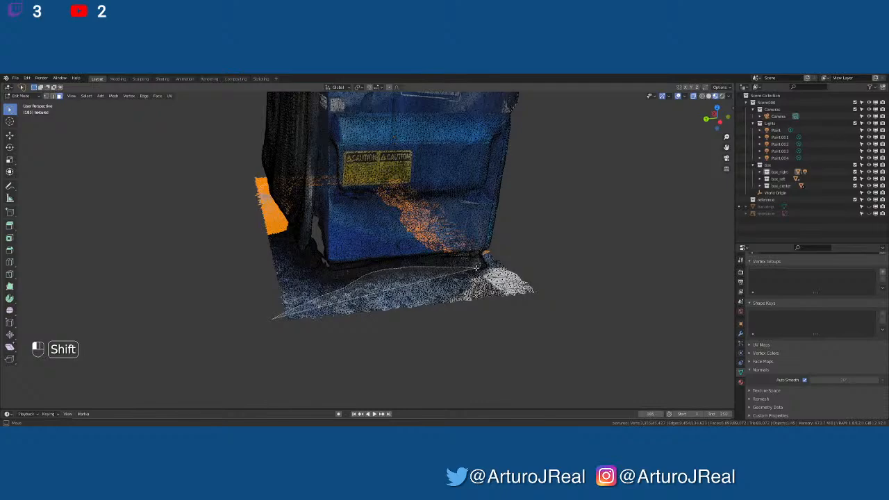
{"action": "mouse_move", "coordinate": [477, 266]}
{"action": "left_mouse_down", "text": "shift"}
{"action": "mouse_move", "coordinate": [528, 278]}
{"action": "mouse_move", "coordinate": [559, 309]}
{"action": "mouse_move", "coordinate": [526, 323]}
{"action": "left_mouse_up", "text": "shift"}
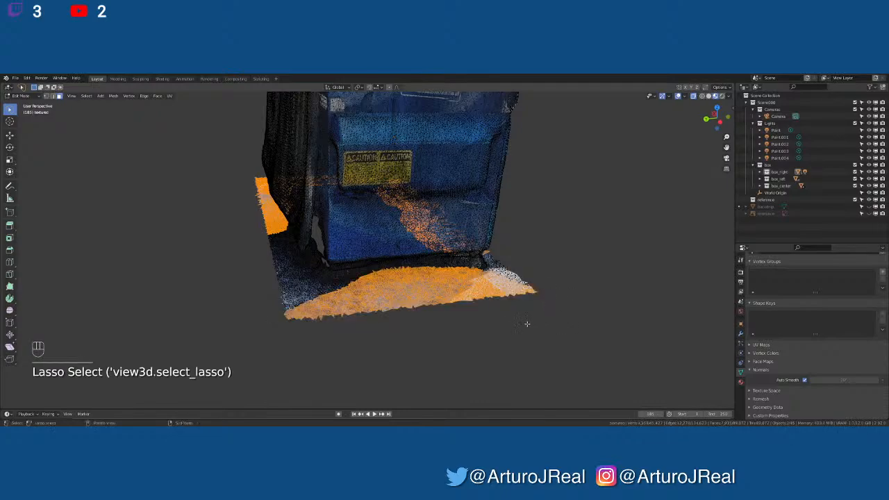
Add the remaining dark ground faces at the far end of the rear side to the selection
{"action": "middle_click_drag", "start_coordinate": [528, 324], "coordinate": [388, 352]}
{"action": "middle_click_drag", "start_coordinate": [489, 287], "coordinate": [309, 297], "text": "shift"}
{"action": "scroll", "coordinate": [319, 294], "scroll_direction": "up", "scroll_amount": 4}
{"action": "middle_click_drag", "start_coordinate": [233, 237], "coordinate": [280, 320], "text": "shift"}
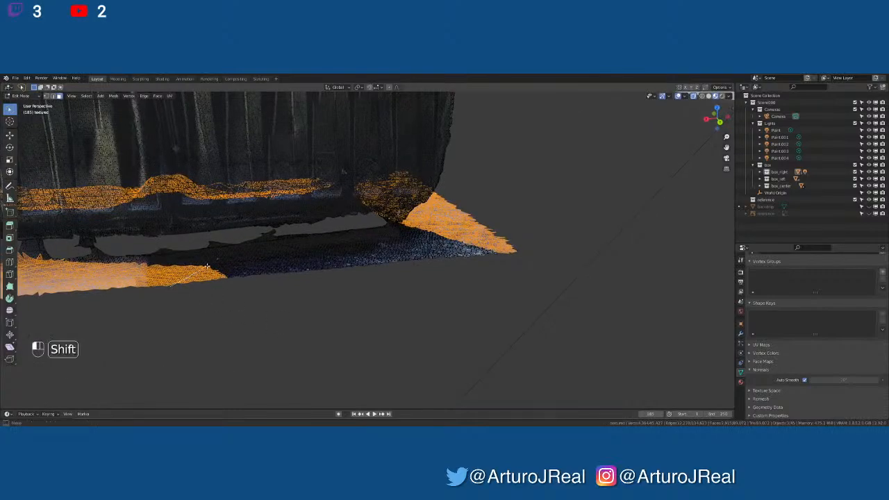
{"action": "mouse_move", "coordinate": [373, 230]}
{"action": "left_mouse_down", "text": "shift"}
{"action": "mouse_move", "coordinate": [417, 240]}
{"action": "mouse_move", "coordinate": [473, 276]}
{"action": "mouse_move", "coordinate": [459, 283]}
{"action": "left_mouse_up", "text": "shift"}
Select the leftover ground faces around the exposed caster at the corner of the logo side
{"action": "middle_click_drag", "start_coordinate": [300, 295], "coordinate": [215, 295]}
{"action": "mouse_move", "coordinate": [311, 242]}
{"action": "left_mouse_down", "text": "shift"}
{"action": "mouse_move", "coordinate": [375, 271]}
{"action": "mouse_move", "coordinate": [347, 371]}
{"action": "mouse_move", "coordinate": [232, 382]}
{"action": "left_mouse_up", "text": "shift"}
{"action": "middle_click_drag", "start_coordinate": [273, 330], "coordinate": [337, 296]}
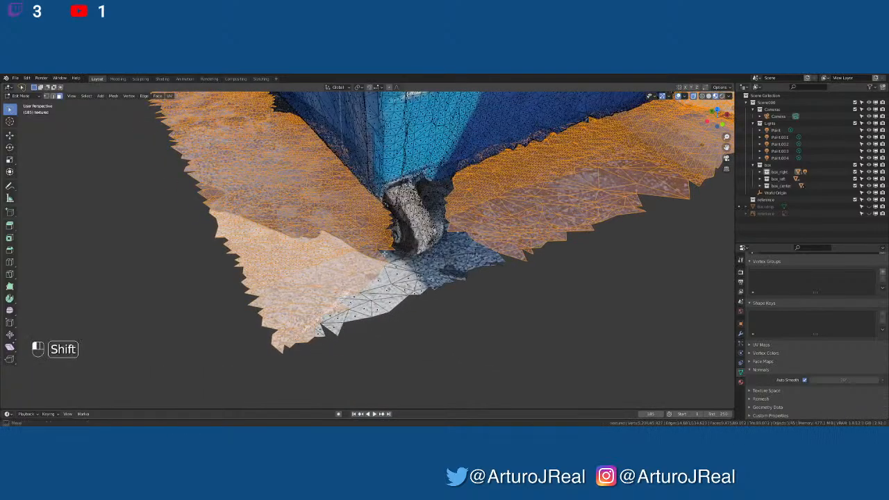
{"action": "left_click_drag", "start_coordinate": [316, 332], "coordinate": [492, 290], "text": "shift"}
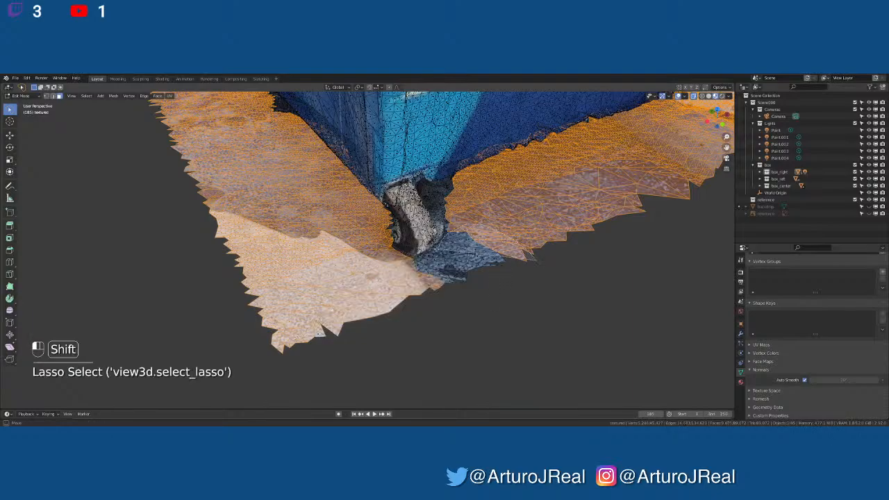
{"action": "left_click_drag", "start_coordinate": [534, 260], "coordinate": [492, 309], "text": "shift"}
Add the dark ground patch beside and behind that caster to the lasso selection
{"action": "middle_click_drag", "start_coordinate": [510, 271], "coordinate": [479, 268]}
{"action": "middle_click_drag", "start_coordinate": [475, 239], "coordinate": [466, 272], "text": "shift"}
{"action": "middle_click_drag", "start_coordinate": [448, 212], "coordinate": [444, 196]}
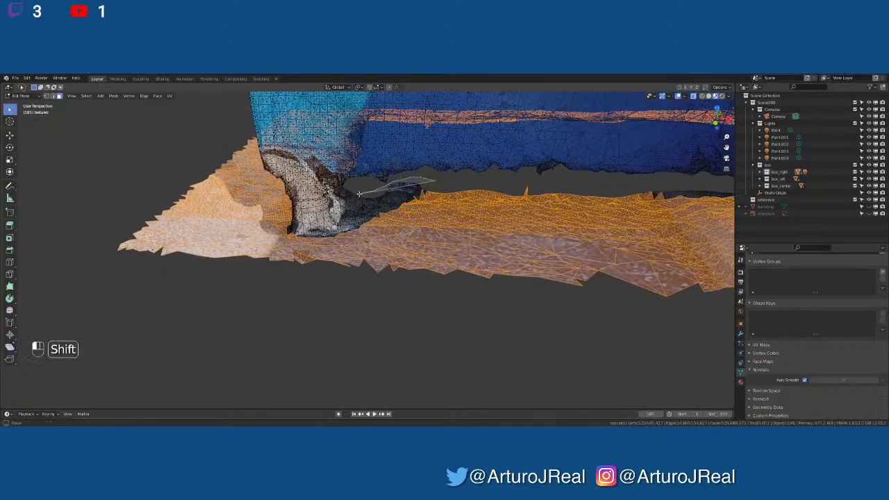
{"action": "left_click_drag", "start_coordinate": [347, 228], "coordinate": [413, 222], "text": "shift"}
{"action": "left_click_drag", "start_coordinate": [438, 186], "coordinate": [437, 186], "text": "shift"}
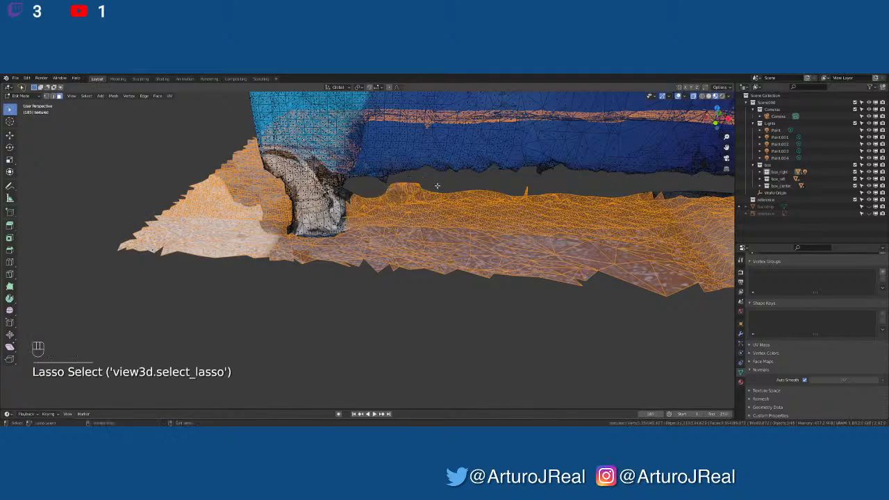
Add the unselected inner edge of the ground beneath the dumpster's rear side to the selection
{"action": "middle_click_drag", "start_coordinate": [390, 224], "coordinate": [466, 193]}
{"action": "scroll", "coordinate": [444, 191], "scroll_direction": "up", "scroll_amount": 4}
{"action": "middle_click_drag", "start_coordinate": [387, 178], "coordinate": [396, 292], "text": "shift"}
{"action": "middle_click_drag", "start_coordinate": [306, 221], "coordinate": [352, 244]}
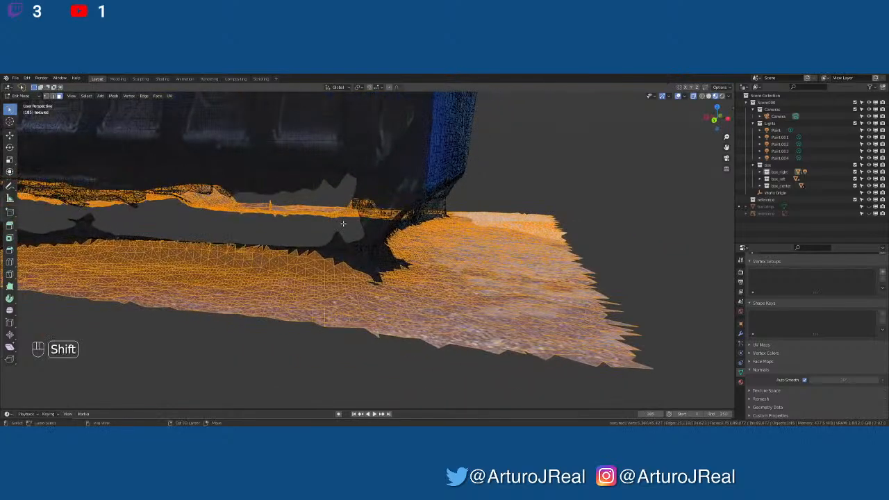
{"action": "mouse_move", "coordinate": [314, 267]}
{"action": "left_mouse_down", "text": "shift"}
{"action": "mouse_move", "coordinate": [69, 240]}
{"action": "mouse_move", "coordinate": [76, 216]}
{"action": "mouse_move", "coordinate": [180, 225]}
{"action": "left_mouse_up", "text": "shift"}
{"action": "middle_click_drag", "start_coordinate": [185, 244], "coordinate": [224, 245]}
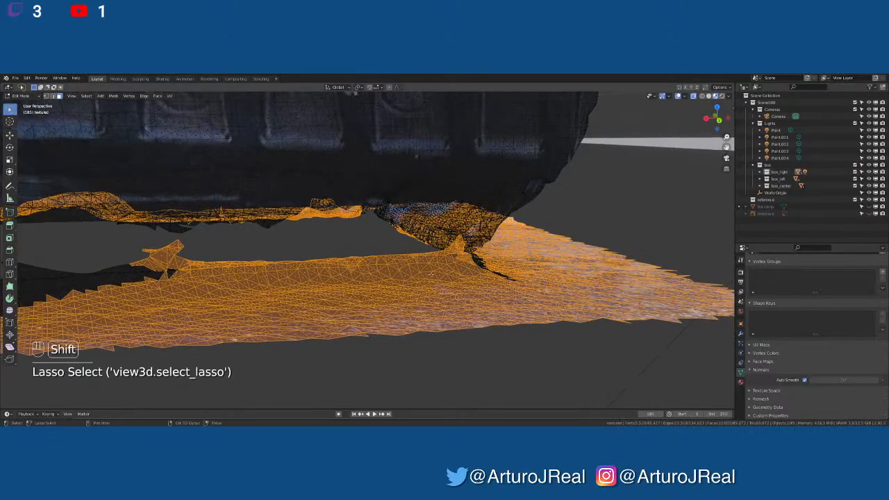
{"action": "middle_click_drag", "start_coordinate": [431, 274], "coordinate": [341, 296]}
{"action": "mouse_move", "coordinate": [371, 257]}
{"action": "left_mouse_down", "text": "shift"}
{"action": "mouse_move", "coordinate": [208, 299]}
{"action": "mouse_move", "coordinate": [69, 295]}
{"action": "mouse_move", "coordinate": [25, 262]}
{"action": "mouse_move", "coordinate": [167, 244]}
{"action": "left_mouse_up", "text": "shift"}
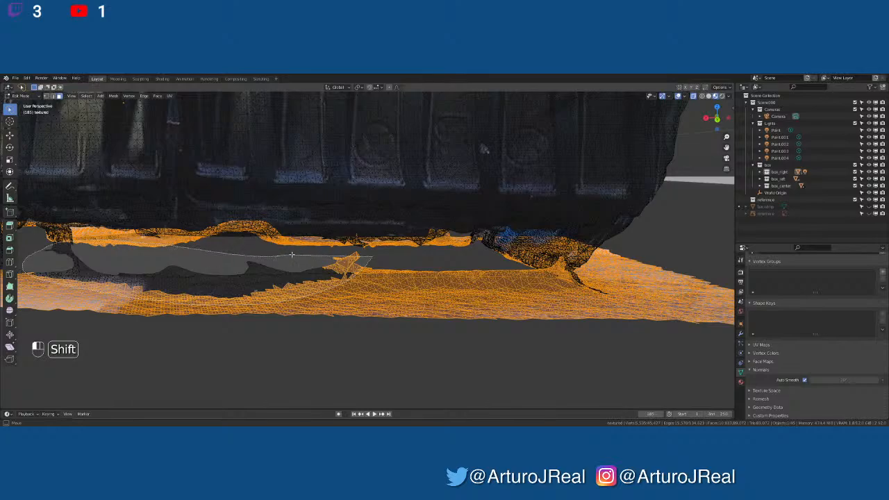
{"action": "left_click_drag", "start_coordinate": [371, 255], "coordinate": [368, 255], "text": "shift"}
Lasso-select the thin mesh columns joining the ground to the dumpster's underside and the remaining ground near the rear caster
{"action": "mouse_move", "coordinate": [368, 256]}
{"action": "middle_mouse_down"}
{"action": "mouse_move", "coordinate": [193, 291]}
{"action": "mouse_move", "coordinate": [242, 307]}
{"action": "middle_mouse_up"}
{"action": "scroll", "coordinate": [242, 308], "scroll_direction": "up", "scroll_amount": 4}
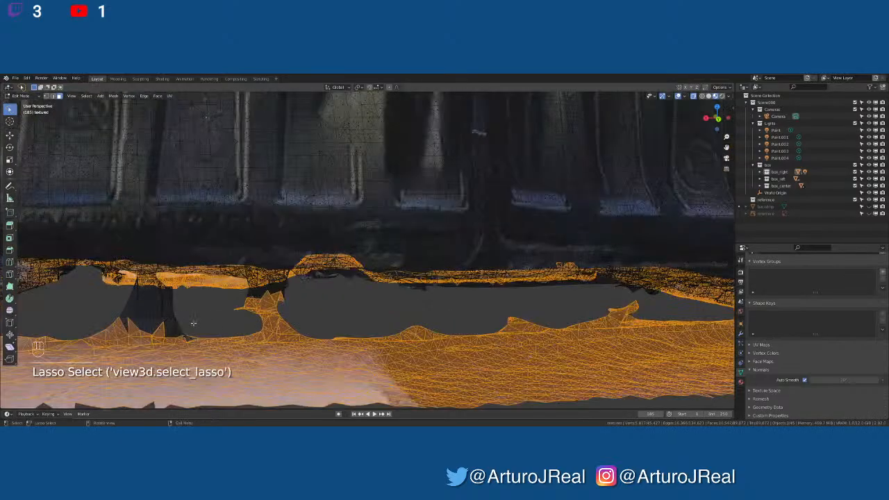
{"action": "middle_click_drag", "start_coordinate": [193, 323], "coordinate": [205, 320]}
{"action": "middle_click_drag", "start_coordinate": [161, 280], "coordinate": [163, 292]}
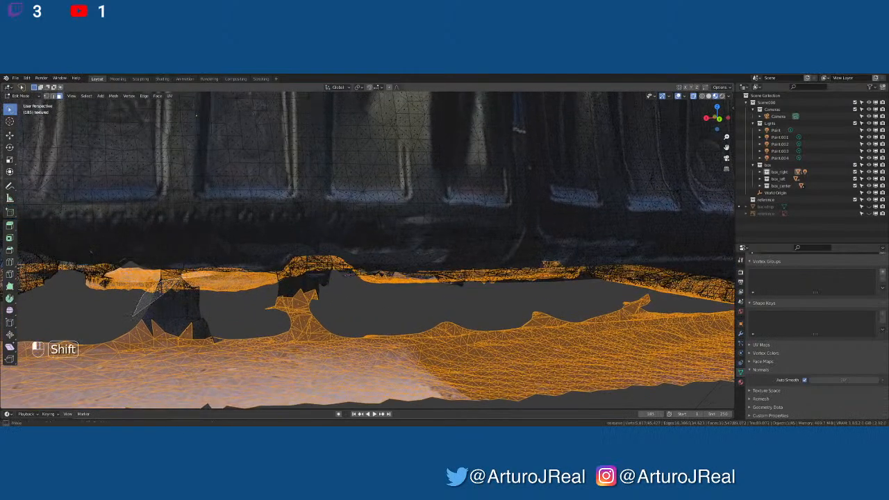
{"action": "mouse_move", "coordinate": [172, 280]}
{"action": "left_mouse_down", "text": "shift"}
{"action": "mouse_move", "coordinate": [218, 341]}
{"action": "mouse_move", "coordinate": [142, 355]}
{"action": "left_mouse_up", "text": "shift"}
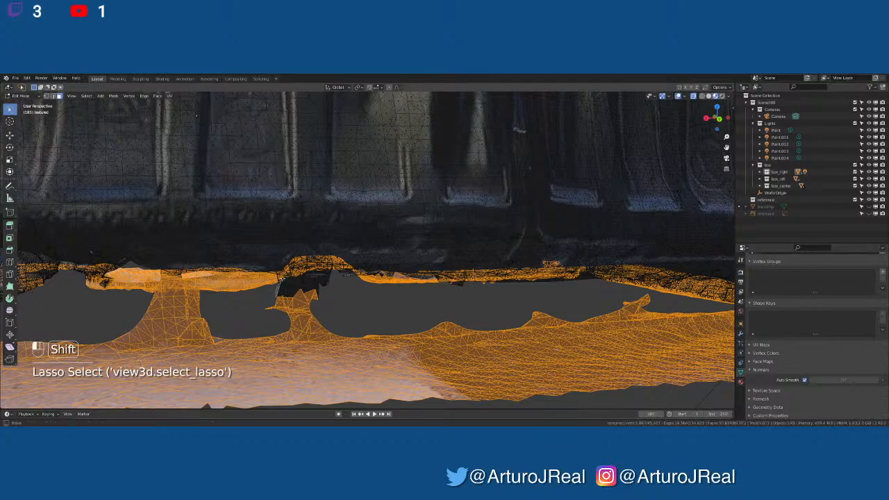
{"action": "left_click_drag", "start_coordinate": [336, 283], "coordinate": [280, 317], "text": "shift"}
{"action": "scroll", "coordinate": [278, 325], "scroll_direction": "down", "scroll_amount": 7}
{"action": "mouse_move", "coordinate": [255, 337]}
{"action": "middle_mouse_down"}
{"action": "mouse_move", "coordinate": [284, 345]}
{"action": "mouse_move", "coordinate": [261, 343]}
{"action": "middle_mouse_up"}
{"action": "mouse_move", "coordinate": [275, 269]}
{"action": "left_mouse_down", "text": "shift"}
{"action": "mouse_move", "coordinate": [265, 268]}
{"action": "mouse_move", "coordinate": [272, 289]}
{"action": "left_mouse_up", "text": "shift"}
{"action": "middle_click_drag", "start_coordinate": [274, 291], "coordinate": [277, 318]}
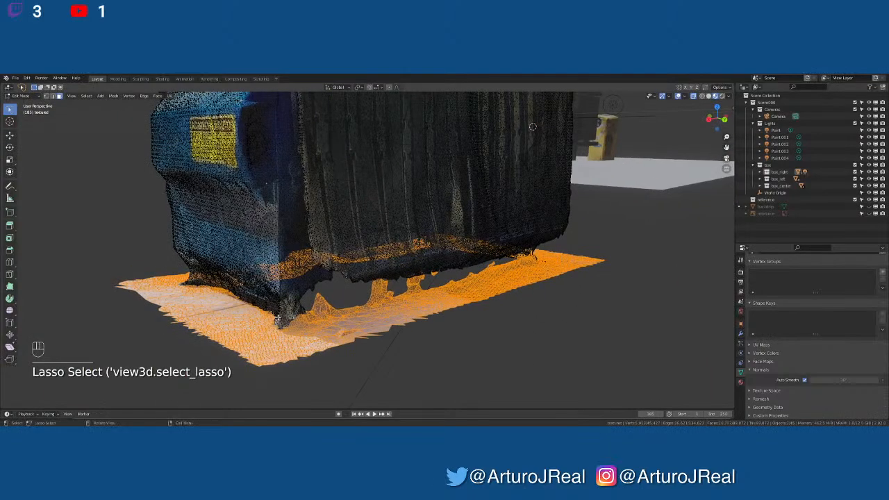
Try deleting the selected ground faces, check the dumpster's base, and undo the deletion
{"action": "key", "text": "x"}
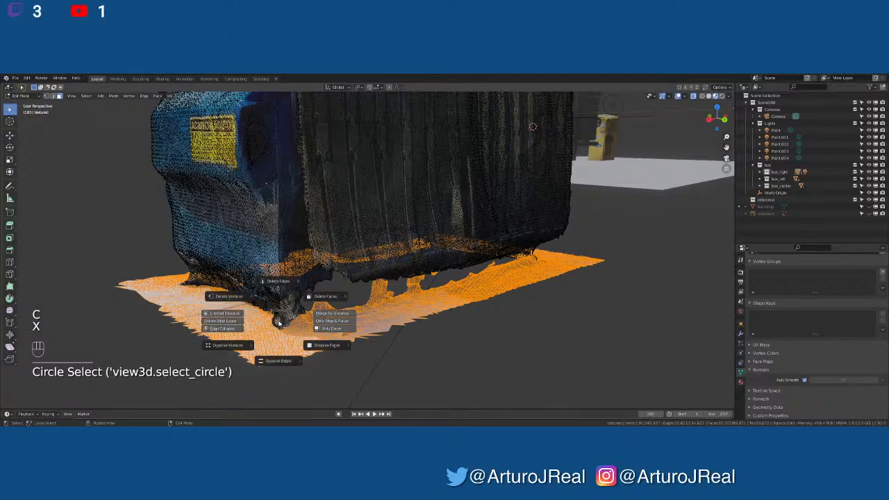
{"action": "left_click", "coordinate": [318, 297]}
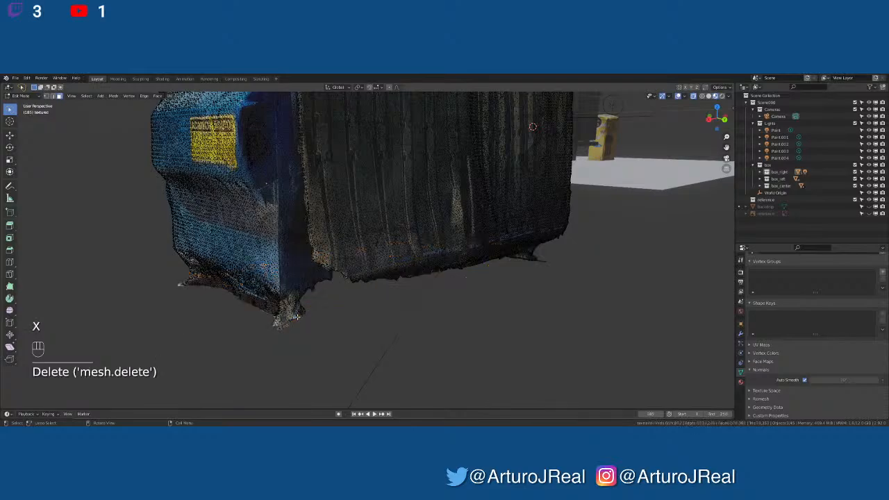
{"action": "key", "text": "Tab"}
{"action": "middle_click_drag", "start_coordinate": [297, 317], "coordinate": [381, 310]}
{"action": "key", "text": "ctrl+z"}
{"action": "key", "text": "ctrl+z"}
Try to dissolve the selected ground faces and inspect the selection beneath the dumpster
{"action": "key", "text": "x"}
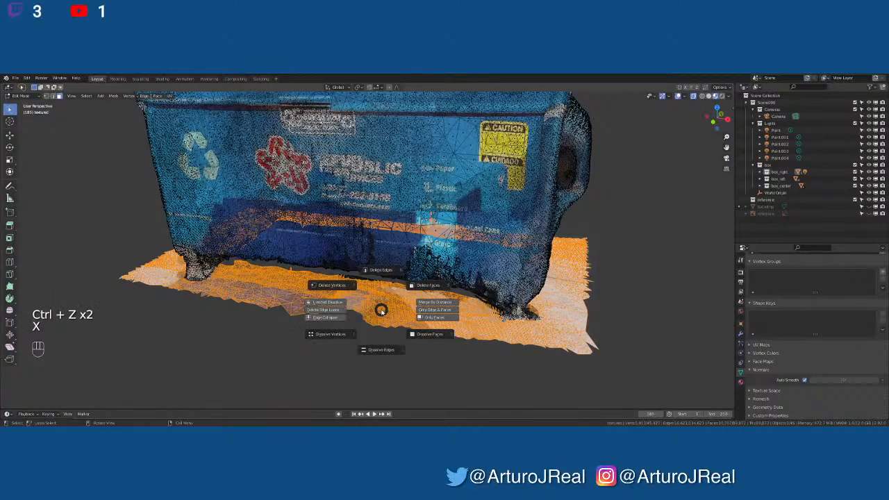
{"action": "left_click", "coordinate": [418, 335]}
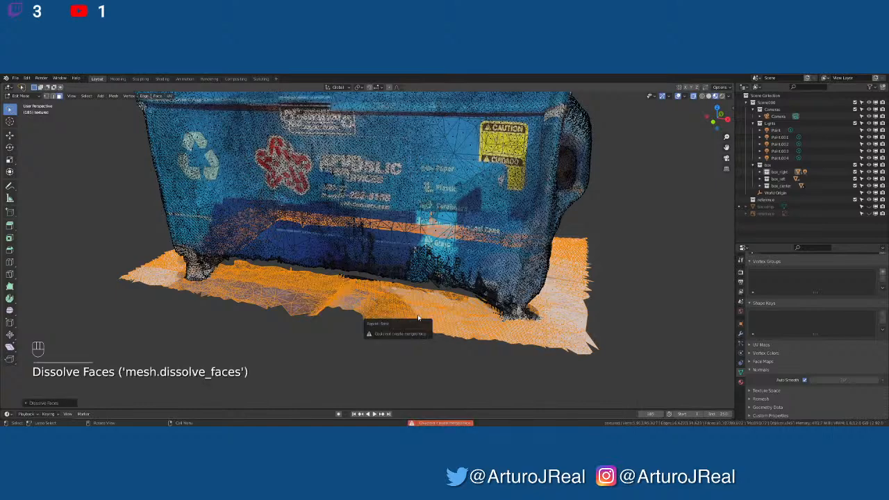
{"action": "middle_click_drag", "start_coordinate": [416, 313], "coordinate": [372, 291]}
{"action": "scroll", "coordinate": [372, 292], "scroll_direction": "up", "scroll_amount": 2}
{"action": "middle_click_drag", "start_coordinate": [430, 352], "coordinate": [430, 306]}
Delete the selected ground faces and check the cleaned base in Object Mode before resuming mesh editing
{"action": "key", "text": "x"}
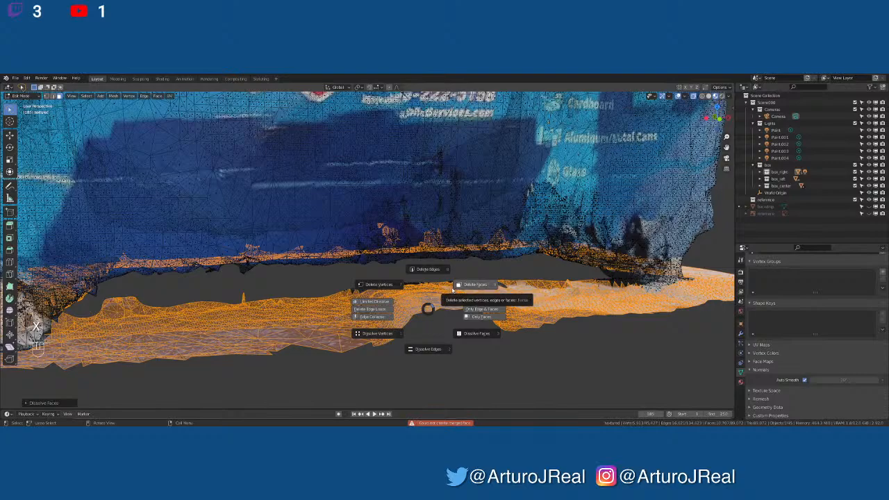
{"action": "left_click", "coordinate": [471, 284]}
{"action": "key", "text": "Tab"}
{"action": "key", "text": "Tab"}
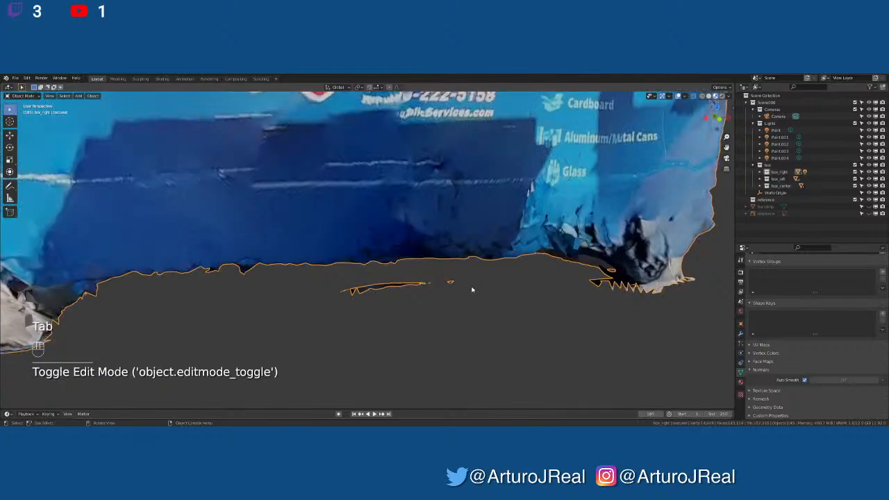
Circle-select the loose ground fragments floating below and beside the dumpster and delete them
{"action": "middle_click_drag", "start_coordinate": [464, 276], "coordinate": [456, 275]}
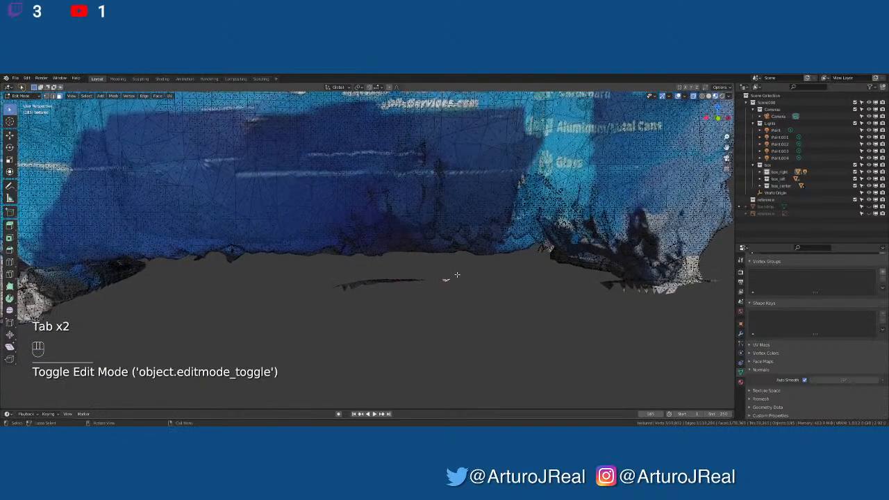
{"action": "key", "text": "c"}
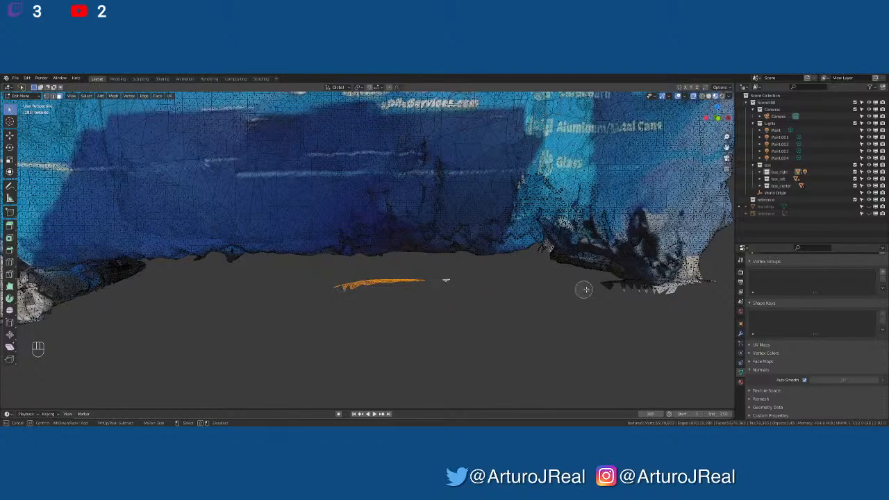
{"action": "middle_click_drag", "start_coordinate": [552, 311], "coordinate": [254, 371]}
{"action": "left_click", "coordinate": [275, 359]}
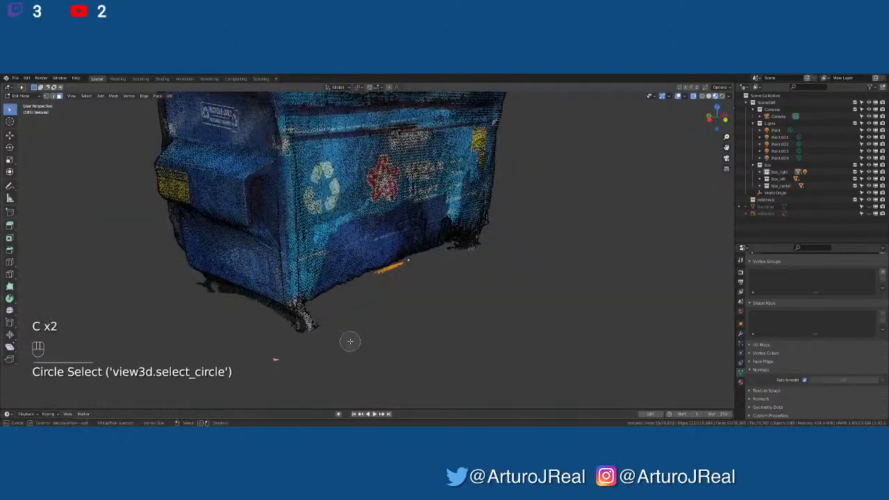
{"action": "key", "text": "x"}
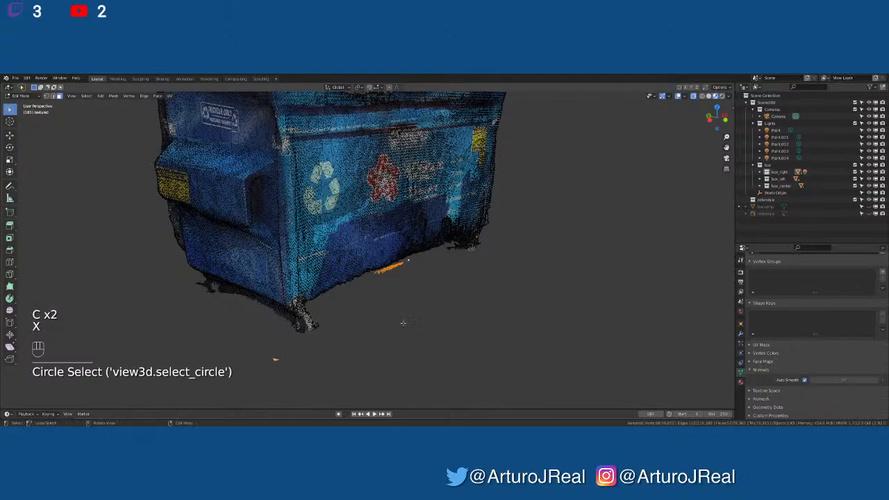
{"action": "key", "text": "x"}
{"action": "left_click", "coordinate": [435, 295]}
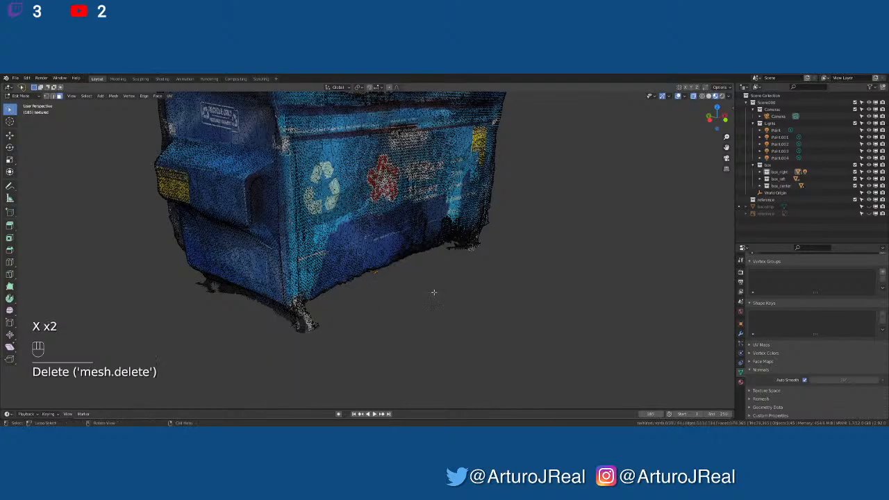
Return to Object Mode and move the dumpster along the X axis to the far side of the menu boards
{"action": "key", "text": "Tab"}
{"action": "scroll", "coordinate": [401, 300], "scroll_direction": "down", "scroll_amount": 6}
{"action": "middle_click_drag", "start_coordinate": [389, 304], "coordinate": [357, 350]}
{"action": "key", "text": "KP_1"}
{"action": "key", "text": "g"}
{"action": "key", "text": "x"}
{"action": "left_click", "coordinate": [227, 331]}
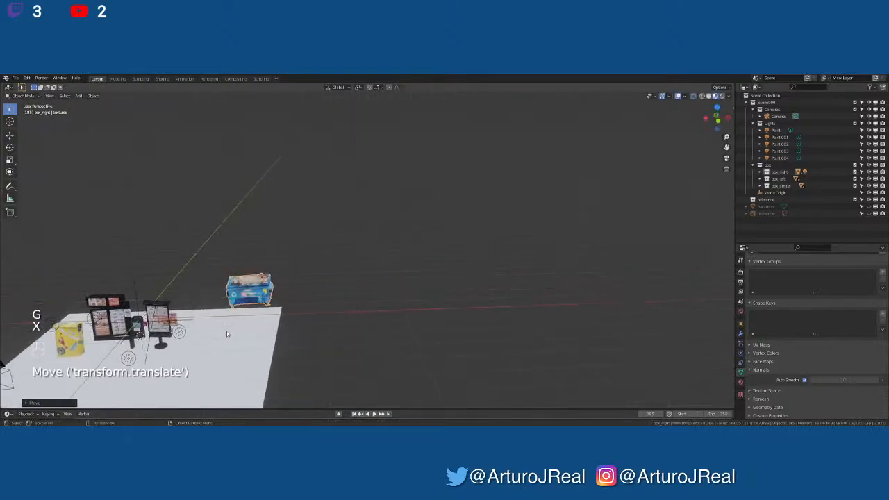
Adjust the dumpster's height along Z in front view and shift it along Y onto the white floor plane
{"action": "key", "text": "KP_1"}
{"action": "key", "text": "g"}
{"action": "key", "text": "z"}
{"action": "left_click", "coordinate": [229, 334]}
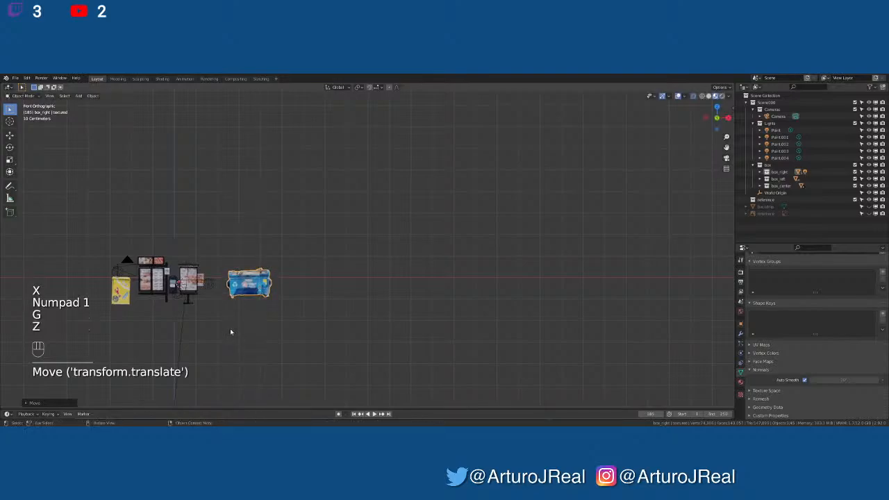
{"action": "middle_click_drag", "start_coordinate": [230, 328], "coordinate": [239, 352]}
{"action": "key", "text": "g"}
{"action": "key", "text": "y"}
{"action": "left_click", "coordinate": [237, 356]}
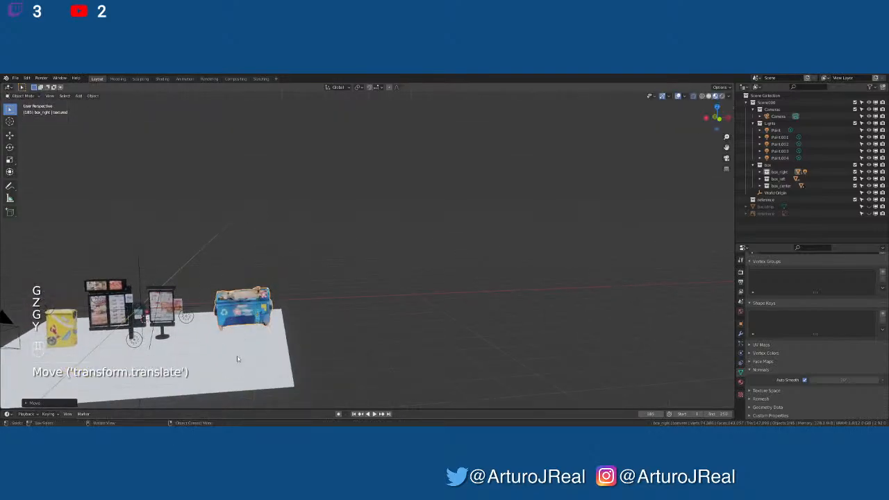
Rotate the dumpster about the Z axis so it stands at an angle, and shift it along X
{"action": "key", "text": "r"}
{"action": "key", "text": "z"}
{"action": "left_click", "coordinate": [264, 343]}
{"action": "key", "text": "g"}
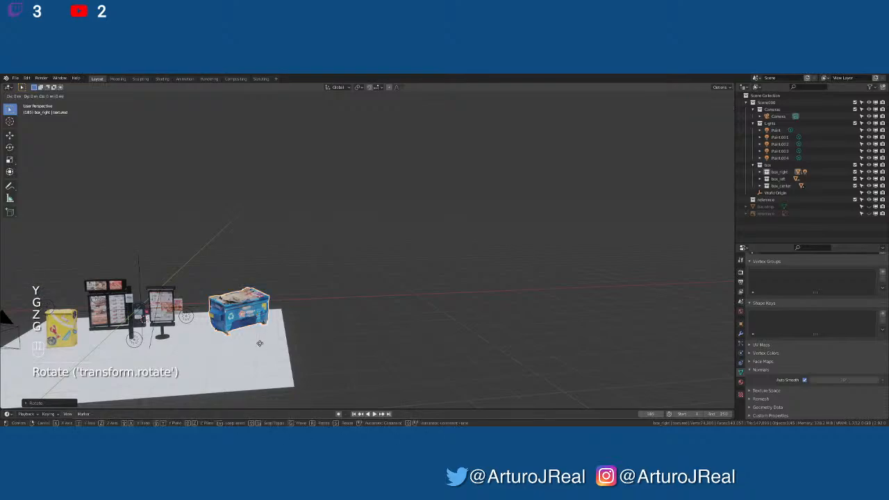
{"action": "key", "text": "x"}
{"action": "left_click", "coordinate": [243, 357]}
{"action": "middle_click_drag", "start_coordinate": [227, 365], "coordinate": [230, 357]}
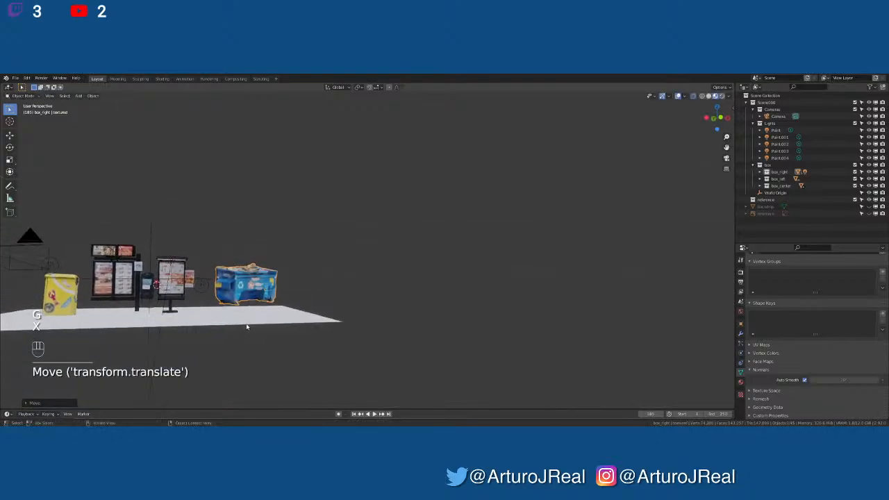
Adjust the dumpster's vertical position in front view so its feet rest on the white floor
{"action": "key", "text": "KP_2"}
{"action": "key", "text": "KP_1"}
{"action": "scroll", "coordinate": [246, 325], "scroll_direction": "up", "scroll_amount": 4}
{"action": "middle_click_drag", "start_coordinate": [242, 327], "coordinate": [430, 296], "text": "shift"}
{"action": "key", "text": "g"}
{"action": "middle_click", "coordinate": [432, 281]}
{"action": "left_click", "coordinate": [425, 283]}
{"action": "scroll", "coordinate": [406, 306], "scroll_direction": "down", "scroll_amount": 3}
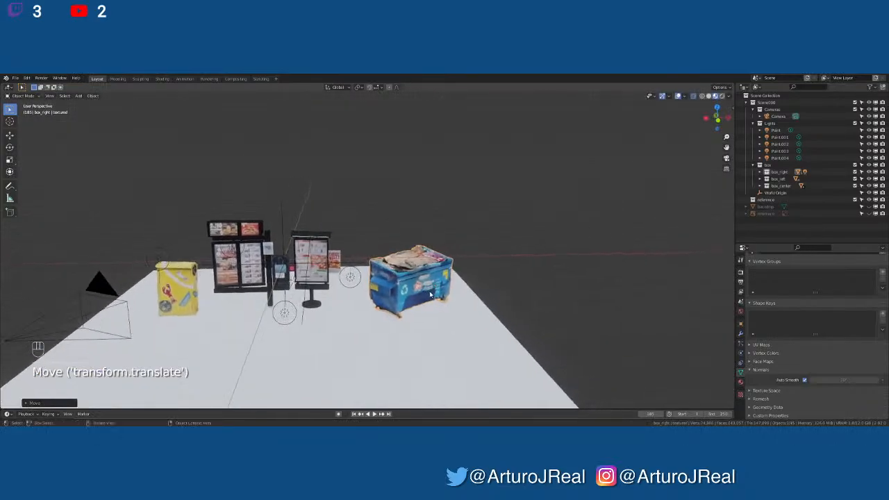
Scale the dumpster up slightly and push it back along the Y axis behind the menu boards
{"action": "scroll", "coordinate": [431, 295], "scroll_direction": "up", "scroll_amount": 3}
{"action": "middle_click_drag", "start_coordinate": [484, 300], "coordinate": [472, 296]}
{"action": "key", "text": "s"}
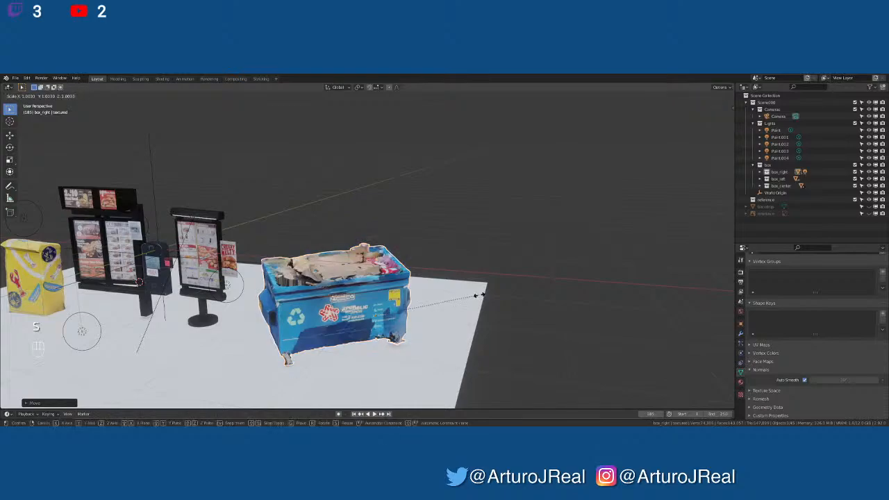
{"action": "left_click", "coordinate": [478, 294]}
{"action": "key", "text": "g"}
{"action": "key", "text": "y"}
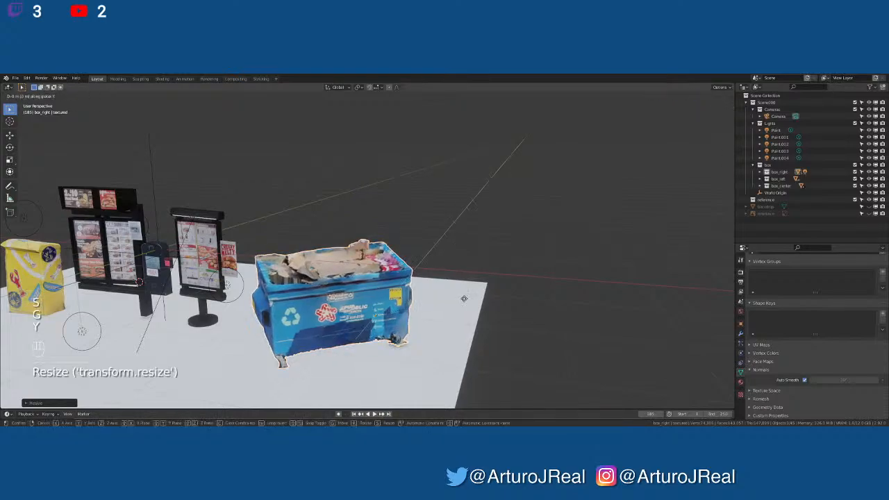
{"action": "left_click", "coordinate": [518, 285]}
{"action": "middle_click_drag", "start_coordinate": [518, 285], "coordinate": [496, 299]}
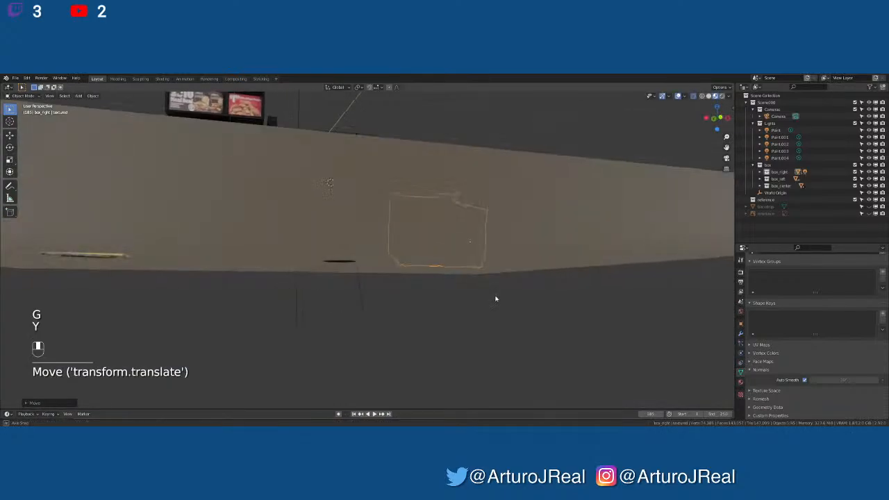
Shift the dumpster along X in the camera view so it clears the smaller menu board
{"action": "scroll", "coordinate": [494, 300], "scroll_direction": "down", "scroll_amount": 6}
{"action": "key", "text": "KP_0"}
{"action": "scroll", "coordinate": [479, 316], "scroll_direction": "down", "scroll_amount": 3}
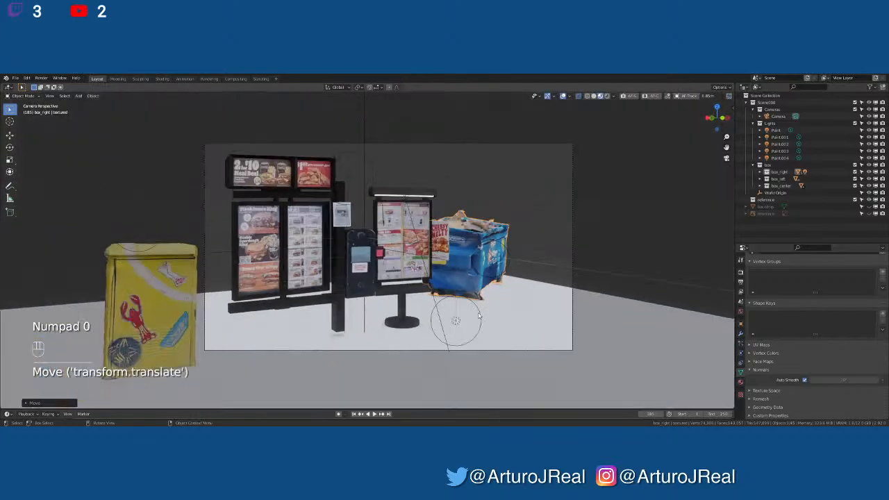
{"action": "scroll", "coordinate": [478, 316], "scroll_direction": "down", "scroll_amount": 1}
{"action": "key", "text": "g"}
{"action": "key", "text": "x"}
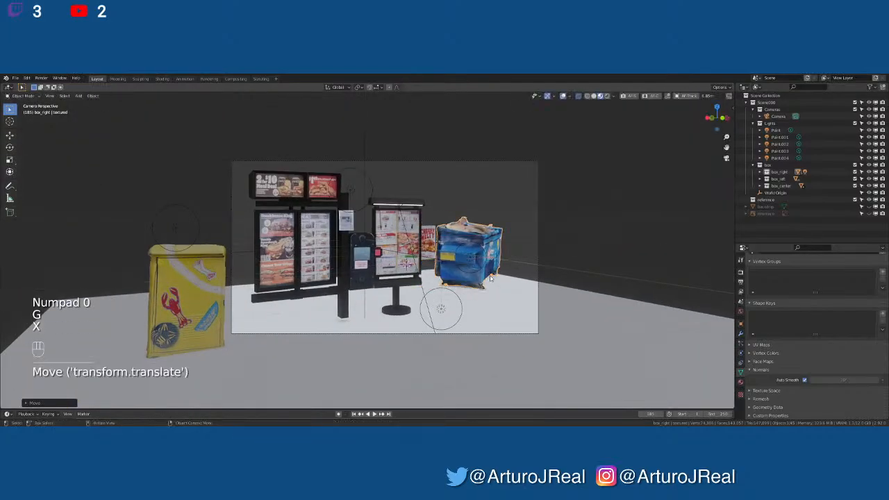
Rotate the dumpster about Z to turn its logo side toward the menu boards, lower it slightly, and deselect it
{"action": "key", "text": "r"}
{"action": "key", "text": "z"}
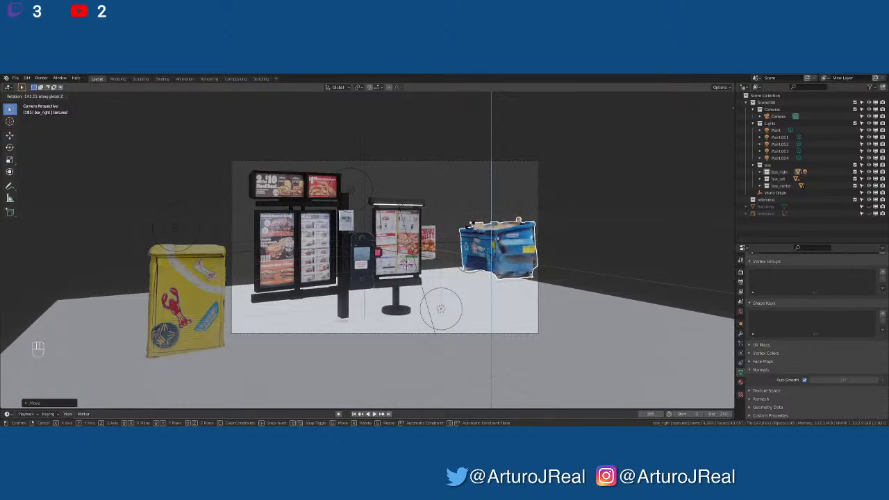
{"action": "left_click", "coordinate": [470, 226]}
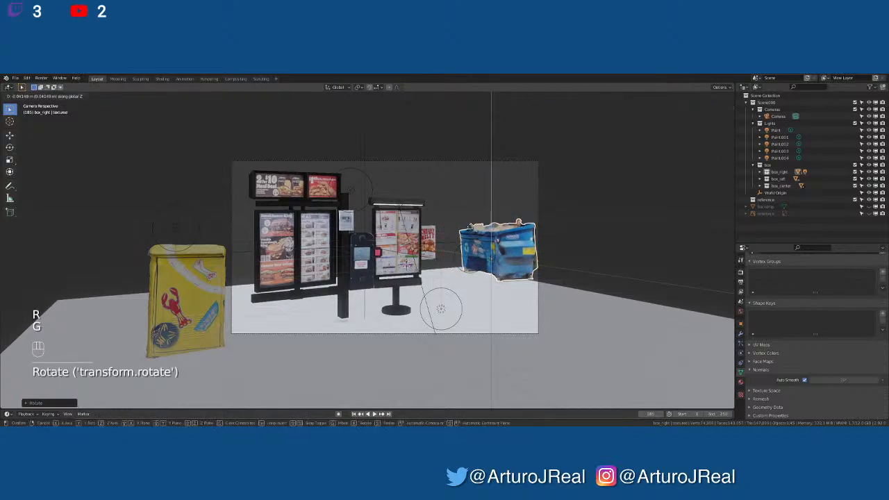
{"action": "key", "text": "g"}
{"action": "key", "text": "g"}
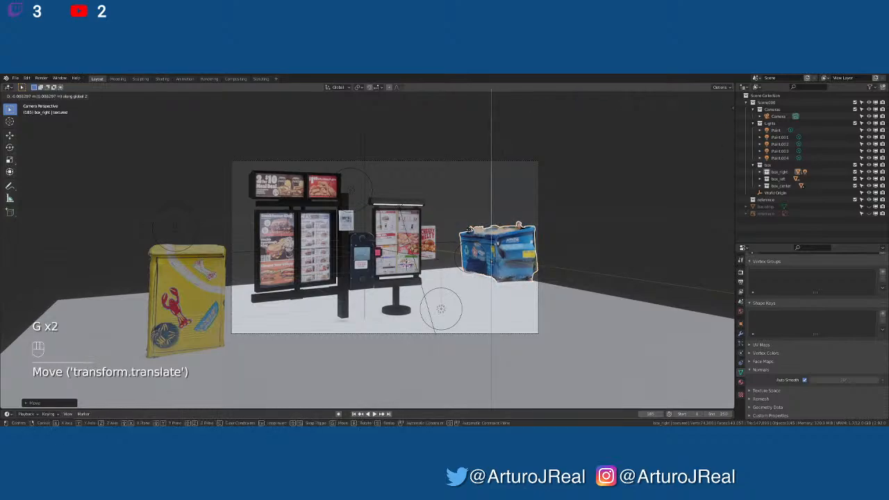
{"action": "left_click", "coordinate": [470, 230]}
{"action": "left_click", "coordinate": [612, 275]}
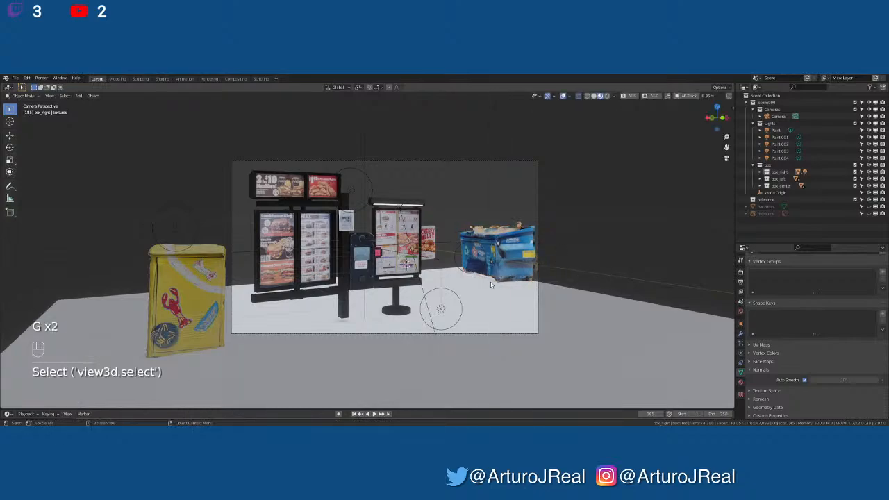
Select the yellow box and move it along X and Y from outside the camera frame toward the dumpster
{"action": "scroll", "coordinate": [491, 282], "scroll_direction": "up", "scroll_amount": 2}
{"action": "left_click", "coordinate": [127, 311]}
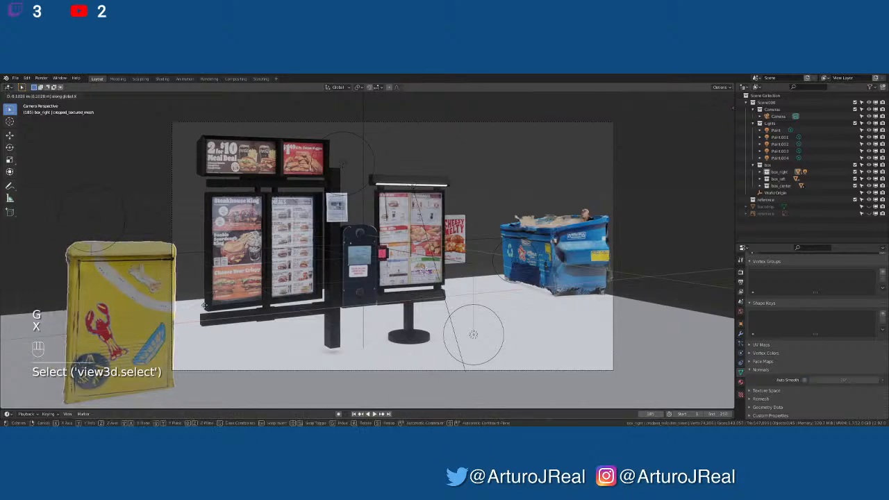
{"action": "key", "text": "g"}
{"action": "key", "text": "x"}
{"action": "key", "text": "g"}
{"action": "key", "text": "y"}
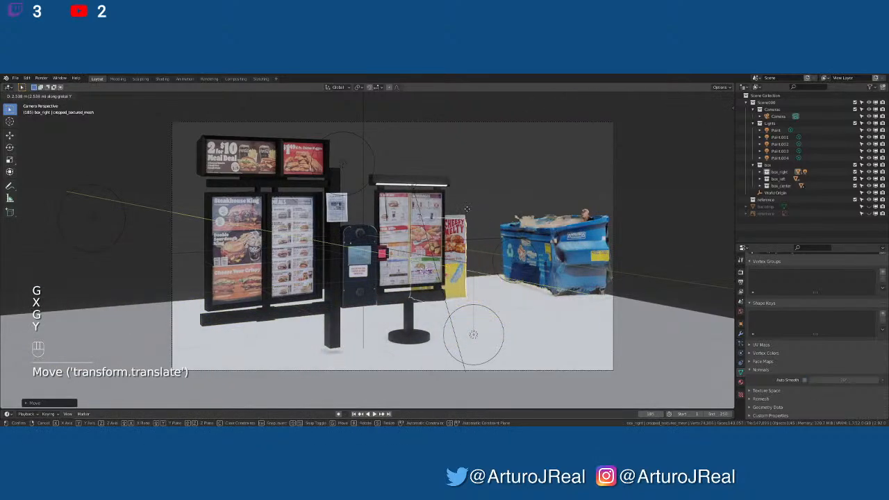
{"action": "key", "text": "g"}
{"action": "left_click", "coordinate": [514, 213]}
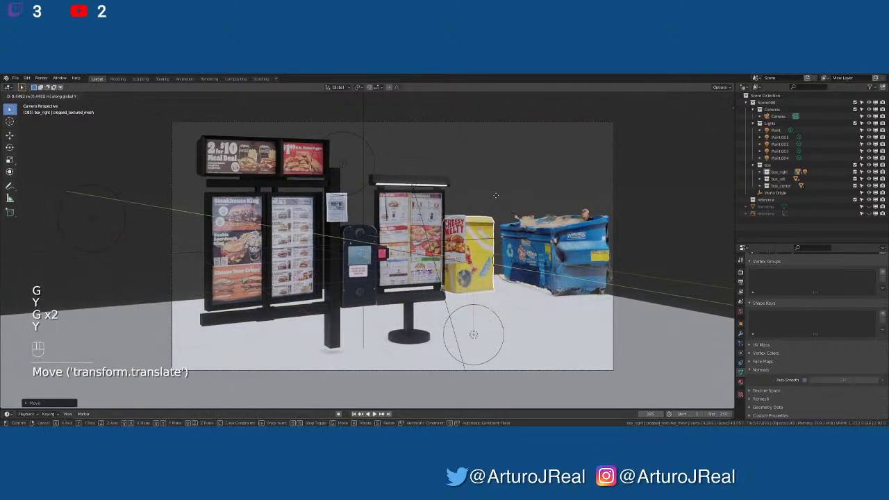
Move the yellow box along the Y axis to stand in front of the dumpster at the camera frame's edge
{"action": "key", "text": "g"}
{"action": "key", "text": "y"}
{"action": "key", "text": "g"}
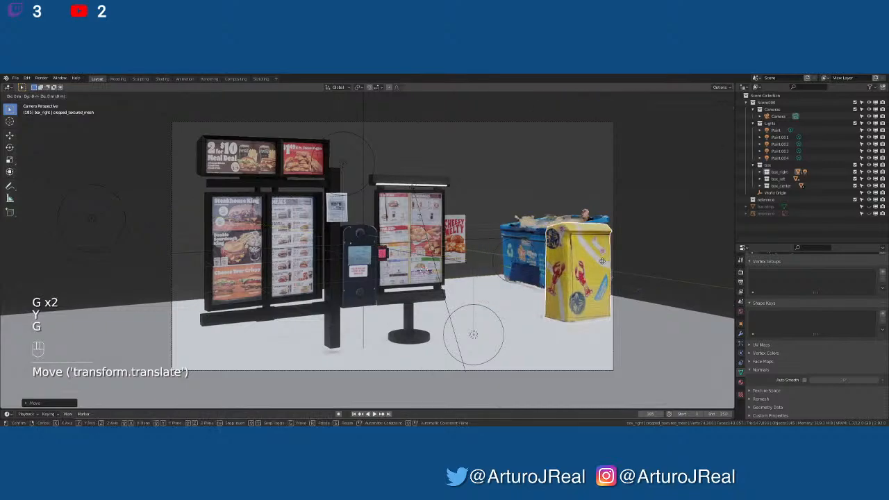
{"action": "key", "text": "x"}
{"action": "right_click", "coordinate": [603, 264]}
{"action": "key", "text": "g"}
{"action": "key", "text": "y"}
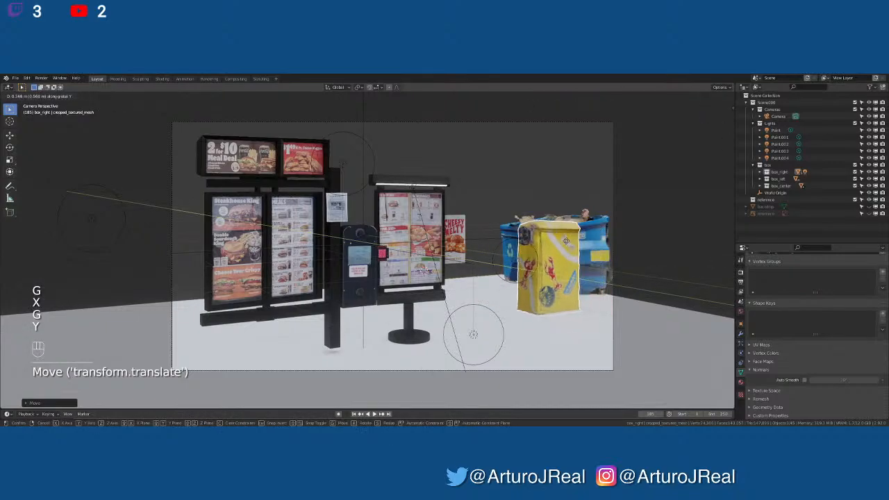
{"action": "left_click", "coordinate": [611, 260]}
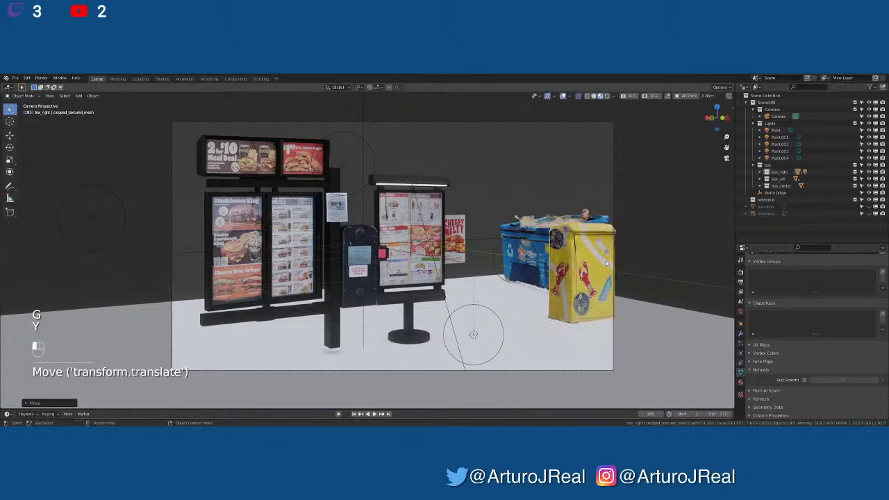
Rotate the yellow box about Z to show its lobster side, and scale it down to about 0.63
{"action": "key", "text": "r"}
{"action": "key", "text": "z"}
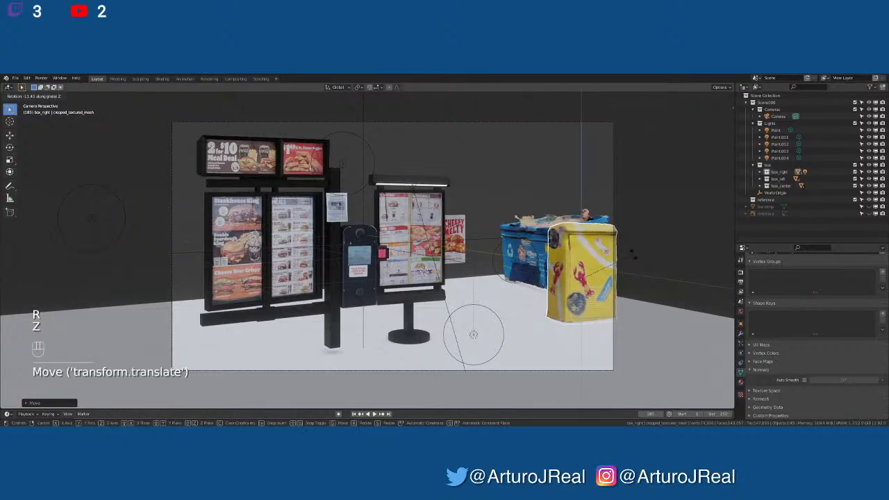
{"action": "left_click", "coordinate": [603, 293]}
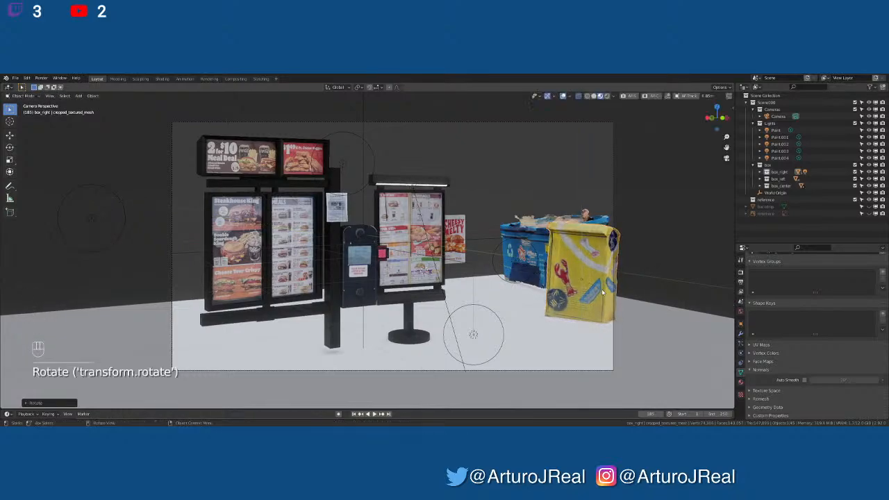
{"action": "key", "text": "s"}
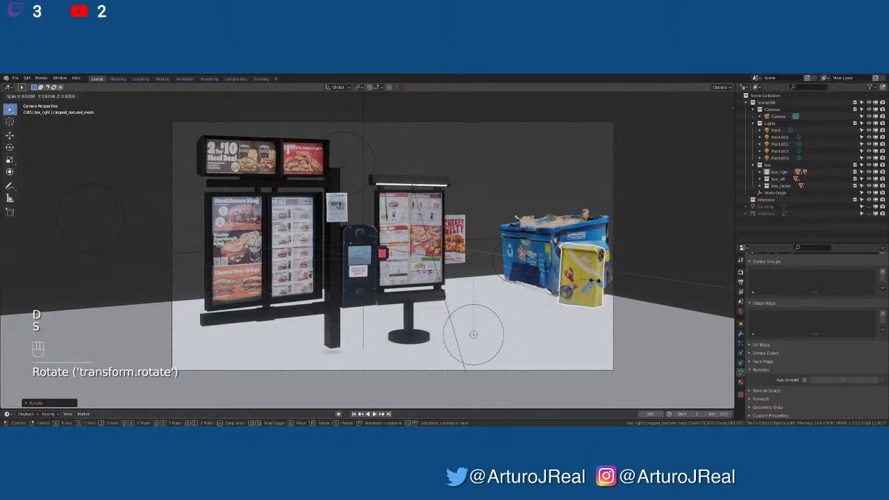
{"action": "left_click", "coordinate": [595, 284]}
Fine-tune the yellow box along the X axis so it stands in front of the dumpster's near end
{"action": "key", "text": "g"}
{"action": "key", "text": "x"}
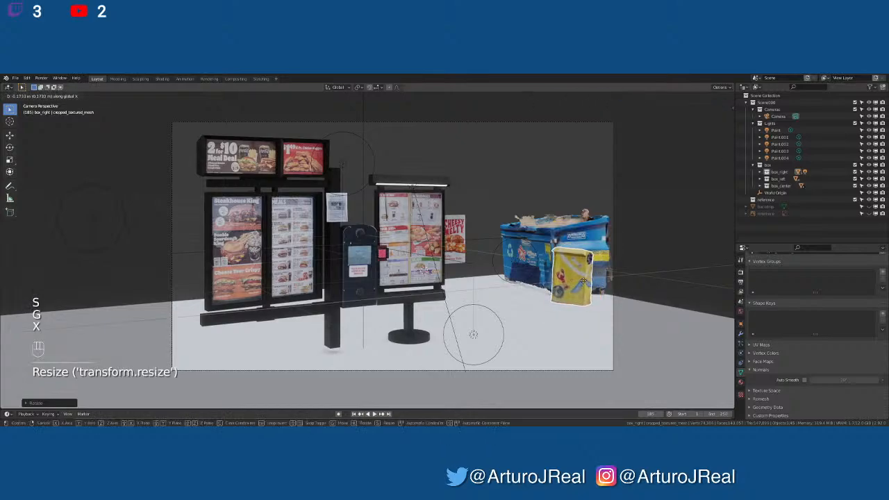
{"action": "left_click", "coordinate": [572, 280]}
{"action": "key", "text": "g"}
{"action": "key", "text": "x"}
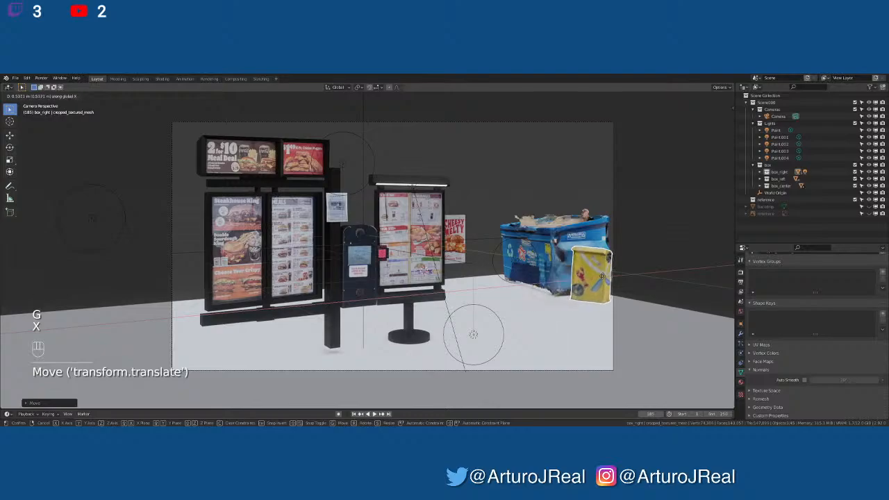
{"action": "left_click", "coordinate": [597, 279]}
Frame the dumpster and examine the scanned texture of its logo and recycling labels up close
{"action": "left_click", "coordinate": [557, 252]}
{"action": "key", "text": "KP_Decimal"}
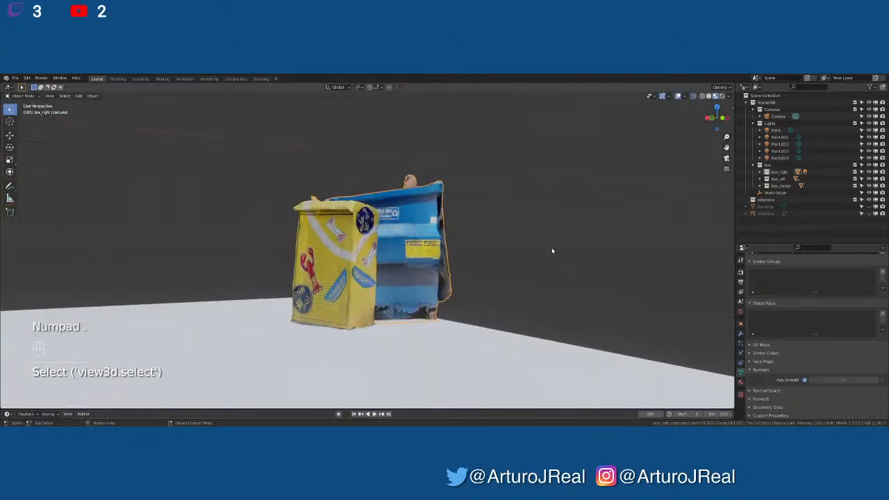
{"action": "scroll", "coordinate": [345, 241], "scroll_direction": "up", "scroll_amount": 2}
{"action": "middle_click_drag", "start_coordinate": [345, 242], "coordinate": [379, 261]}
{"action": "scroll", "coordinate": [380, 261], "scroll_direction": "up", "scroll_amount": 3}
{"action": "scroll", "coordinate": [379, 262], "scroll_direction": "up", "scroll_amount": 2}
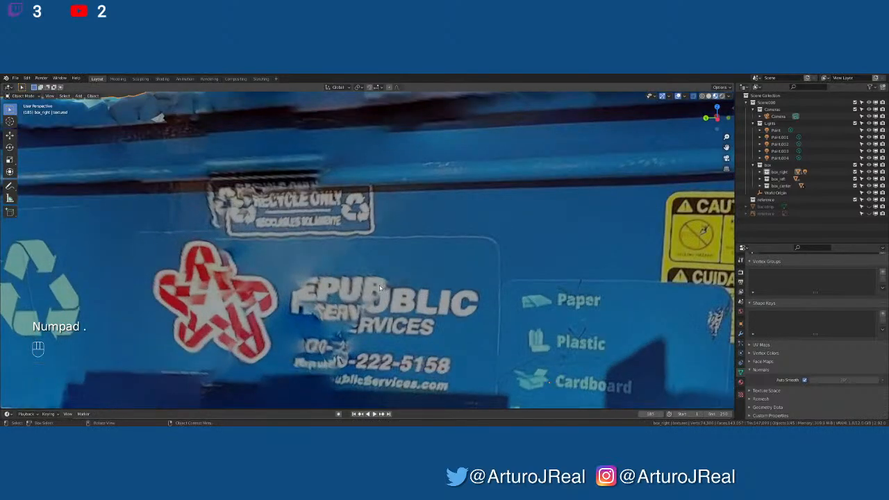
{"action": "scroll", "coordinate": [371, 297], "scroll_direction": "down", "scroll_amount": 5}
{"action": "mouse_move", "coordinate": [371, 297]}
{"action": "middle_mouse_down"}
{"action": "mouse_move", "coordinate": [417, 279]}
{"action": "mouse_move", "coordinate": [368, 278]}
{"action": "mouse_move", "coordinate": [417, 273]}
{"action": "mouse_move", "coordinate": [375, 296]}
{"action": "middle_mouse_up"}
{"action": "scroll", "coordinate": [417, 279], "scroll_direction": "up", "scroll_amount": 2}
{"action": "scroll", "coordinate": [354, 290], "scroll_direction": "down", "scroll_amount": 3}
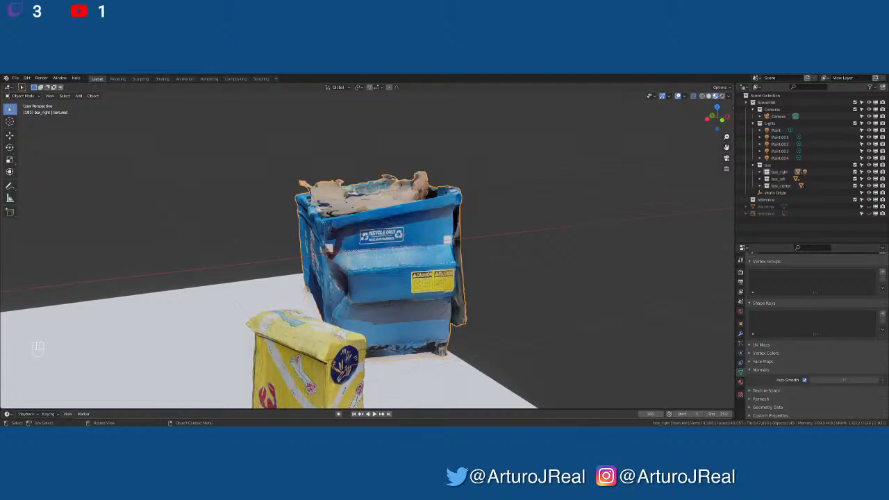
Inspect the dumpster's end panel and briefly check its mesh in Edit Mode
{"action": "middle_click_drag", "start_coordinate": [292, 278], "coordinate": [307, 292]}
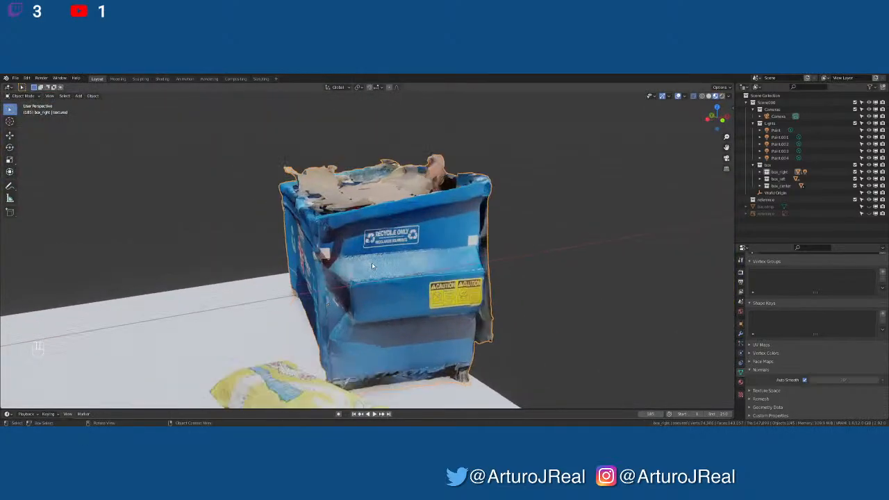
{"action": "scroll", "coordinate": [352, 266], "scroll_direction": "up", "scroll_amount": 2}
{"action": "key", "text": "Tab"}
{"action": "mouse_move", "coordinate": [409, 272]}
{"action": "middle_mouse_down"}
{"action": "mouse_move", "coordinate": [466, 277]}
{"action": "mouse_move", "coordinate": [415, 261]}
{"action": "middle_mouse_up"}
{"action": "scroll", "coordinate": [415, 261], "scroll_direction": "down", "scroll_amount": 4}
{"action": "key", "text": "Tab"}
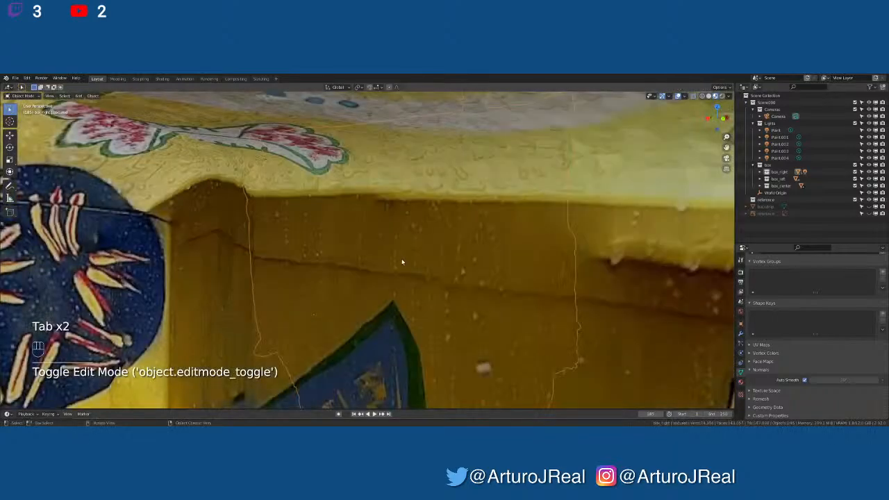
Save the Blender scene file
{"action": "key", "text": "ctrl+s"}
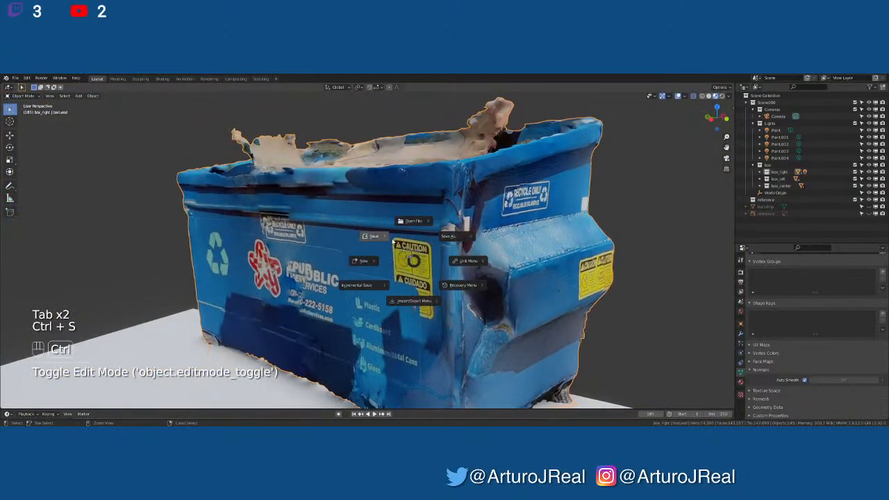
{"action": "left_click", "coordinate": [389, 237]}
{"action": "middle_click_drag", "start_coordinate": [389, 237], "coordinate": [385, 214]}
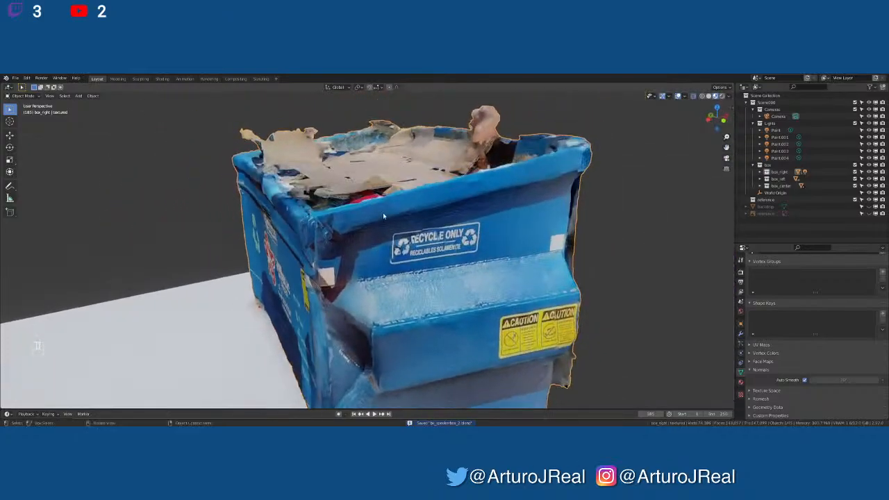
Examine the dumpster from behind and below to check how its base sits on the floor plane
{"action": "scroll", "coordinate": [379, 157], "scroll_direction": "down", "scroll_amount": 4}
{"action": "middle_click_drag", "start_coordinate": [379, 158], "coordinate": [436, 165]}
{"action": "scroll", "coordinate": [436, 167], "scroll_direction": "down", "scroll_amount": 5}
{"action": "middle_click_drag", "start_coordinate": [438, 261], "coordinate": [464, 285]}
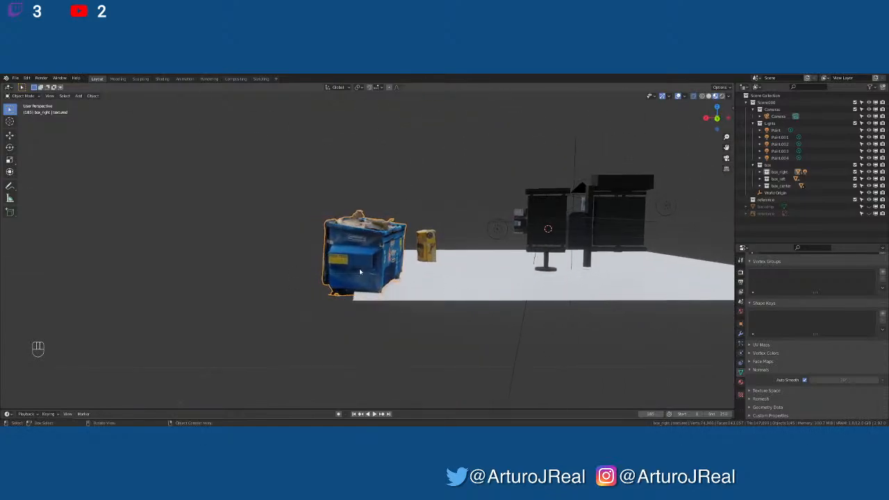
{"action": "scroll", "coordinate": [365, 275], "scroll_direction": "up", "scroll_amount": 9}
{"action": "middle_click_drag", "start_coordinate": [373, 286], "coordinate": [383, 276]}
{"action": "scroll", "coordinate": [366, 214], "scroll_direction": "down", "scroll_amount": 4}
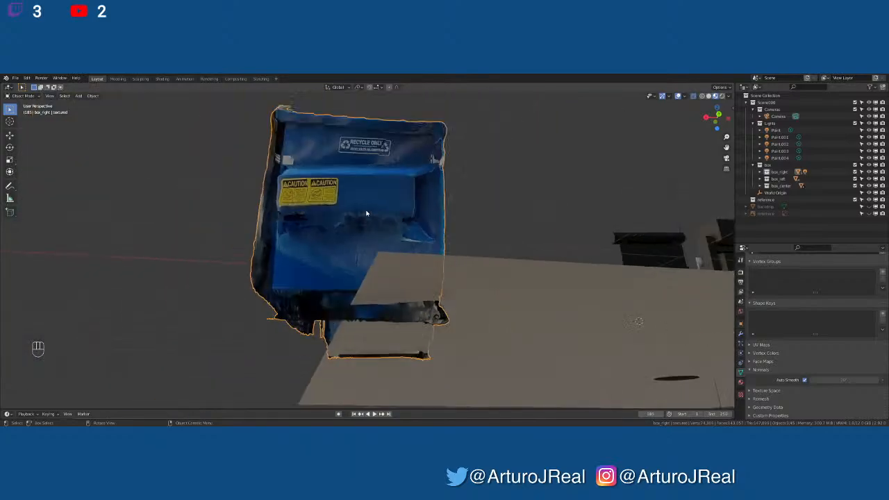
Switch the dumpster scan to the Sculpting workspace and bring its end panel with the protruding ledge into view
{"action": "middle_click_drag", "start_coordinate": [367, 214], "coordinate": [401, 238]}
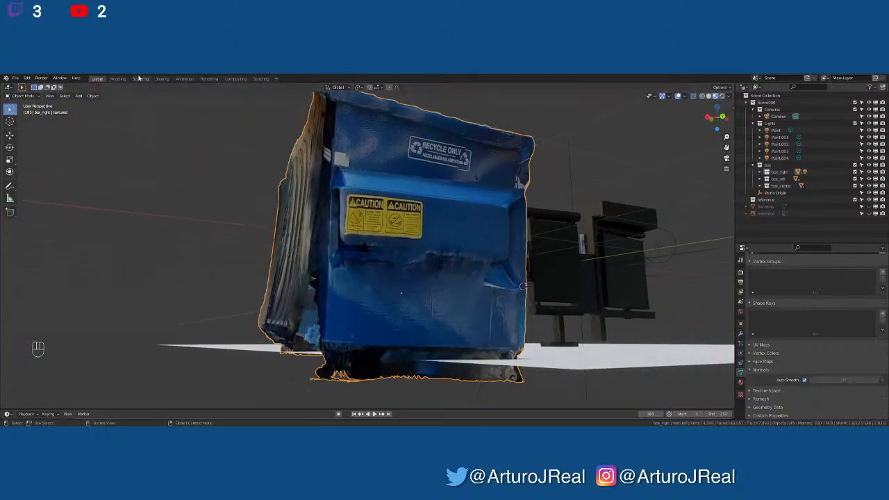
{"action": "left_click", "coordinate": [140, 78]}
{"action": "mouse_move", "coordinate": [313, 209]}
{"action": "middle_mouse_down"}
{"action": "mouse_move", "coordinate": [334, 219]}
{"action": "mouse_move", "coordinate": [234, 231]}
{"action": "middle_mouse_up"}
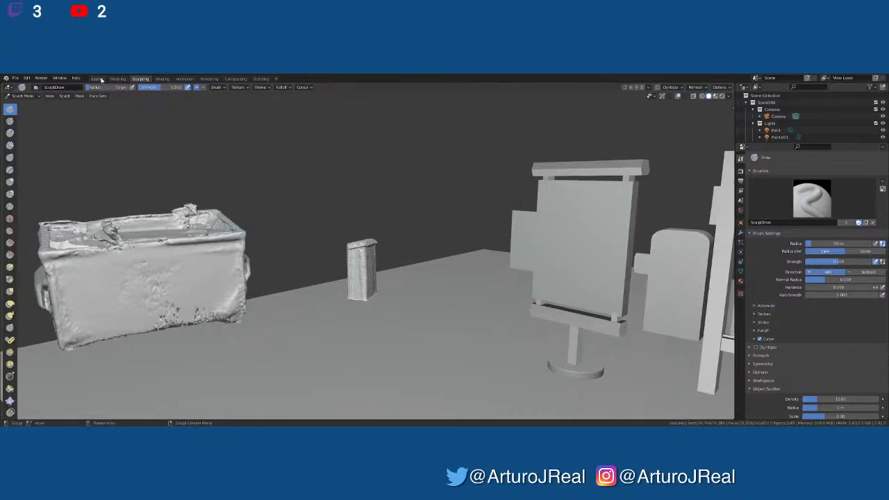
{"action": "left_click", "coordinate": [97, 79]}
{"action": "left_click", "coordinate": [351, 246]}
{"action": "key", "text": "KP_Decimal"}
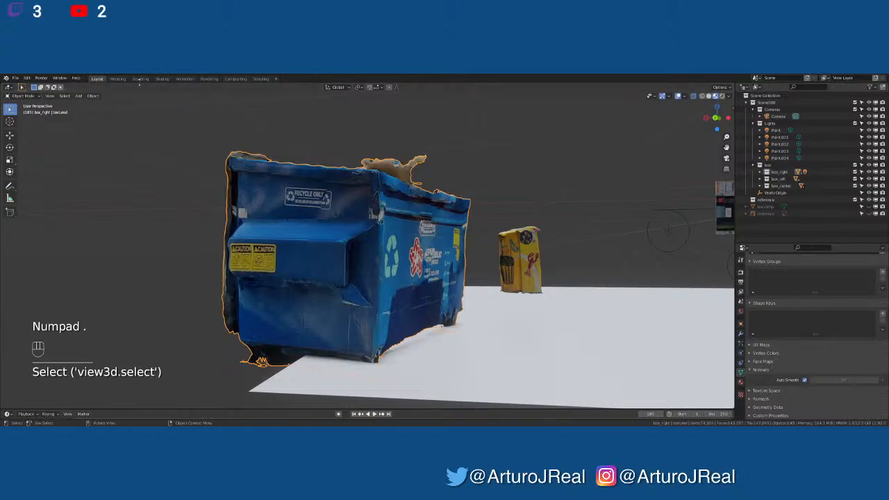
{"action": "left_click", "coordinate": [141, 79]}
{"action": "middle_click_drag", "start_coordinate": [416, 268], "coordinate": [396, 254]}
{"action": "key", "text": "KP_Decimal"}
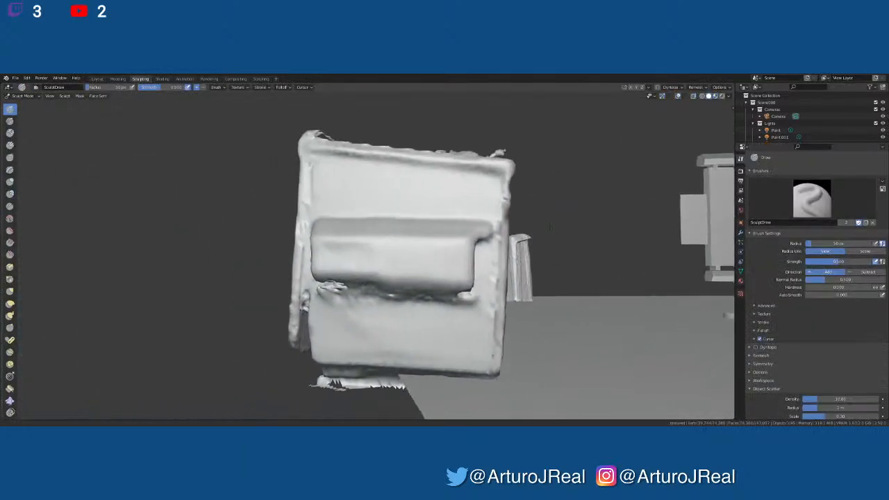
{"action": "middle_click_drag", "start_coordinate": [499, 274], "coordinate": [500, 256]}
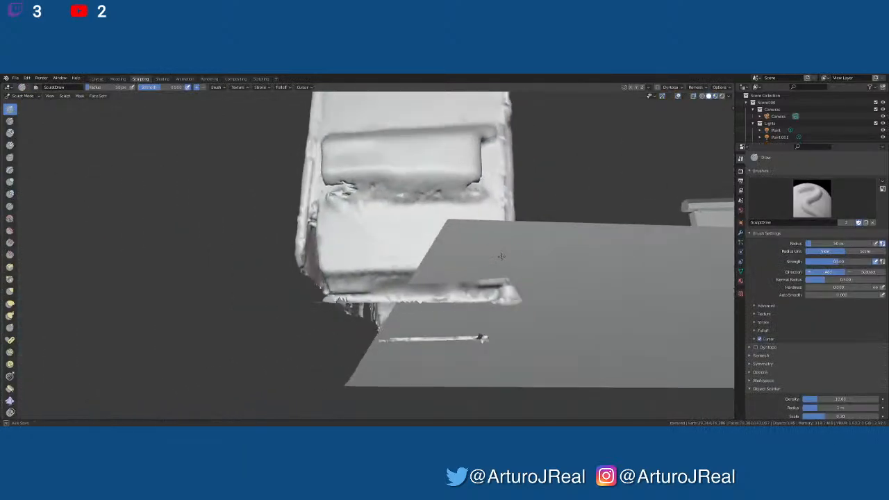
Even out the rough surface below the ledge on the dumpster's end panel with the Flatten brush
{"action": "left_click", "coordinate": [9, 230]}
{"action": "mouse_move", "coordinate": [389, 278]}
{"action": "middle_mouse_down"}
{"action": "mouse_move", "coordinate": [398, 301]}
{"action": "mouse_move", "coordinate": [403, 284]}
{"action": "mouse_move", "coordinate": [391, 308]}
{"action": "mouse_move", "coordinate": [389, 292]}
{"action": "middle_mouse_up"}
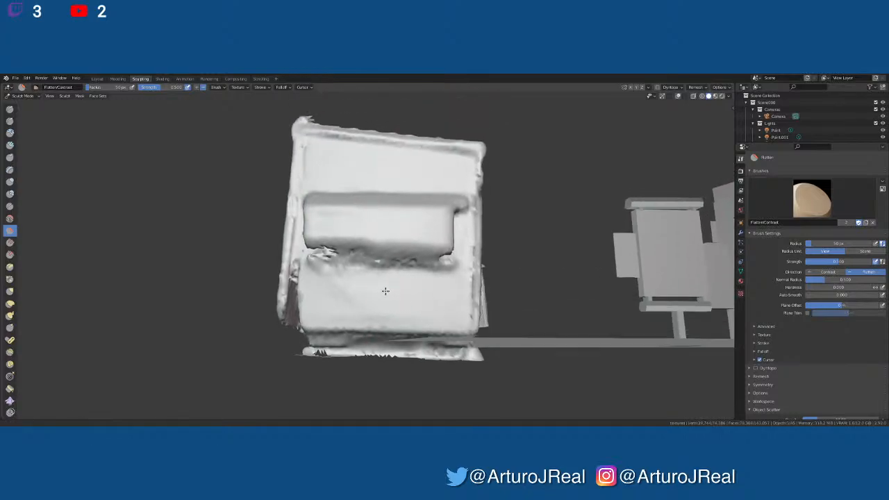
{"action": "mouse_move", "coordinate": [331, 254]}
{"action": "left_mouse_down"}
{"action": "mouse_move", "coordinate": [443, 263]}
{"action": "mouse_move", "coordinate": [387, 267]}
{"action": "mouse_move", "coordinate": [416, 268]}
{"action": "left_mouse_up"}
{"action": "middle_click_drag", "start_coordinate": [416, 269], "coordinate": [324, 259]}
{"action": "left_click_drag", "start_coordinate": [324, 259], "coordinate": [303, 248]}
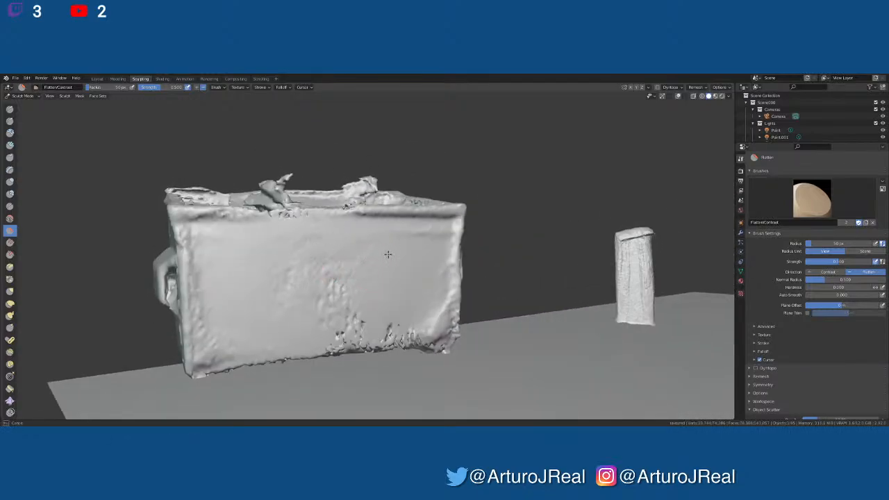
Flatten the bumps across the dumpster's long side, including its lower area and both vertical edges
{"action": "mouse_move", "coordinate": [376, 314]}
{"action": "left_mouse_down"}
{"action": "mouse_move", "coordinate": [358, 343]}
{"action": "mouse_move", "coordinate": [475, 322]}
{"action": "left_mouse_up"}
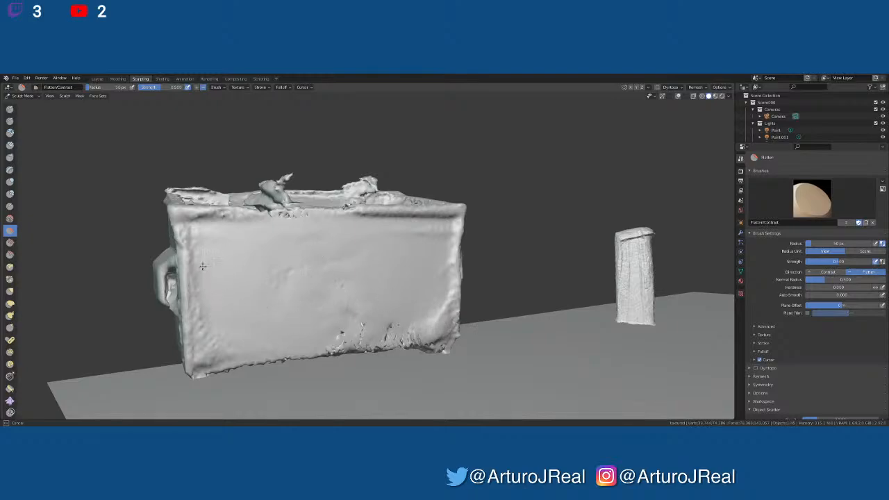
{"action": "left_click_drag", "start_coordinate": [203, 267], "coordinate": [194, 280]}
{"action": "mouse_move", "coordinate": [260, 344]}
{"action": "left_mouse_down"}
{"action": "mouse_move", "coordinate": [361, 346]}
{"action": "mouse_move", "coordinate": [440, 320]}
{"action": "left_mouse_up"}
{"action": "left_click_drag", "start_coordinate": [451, 261], "coordinate": [456, 250]}
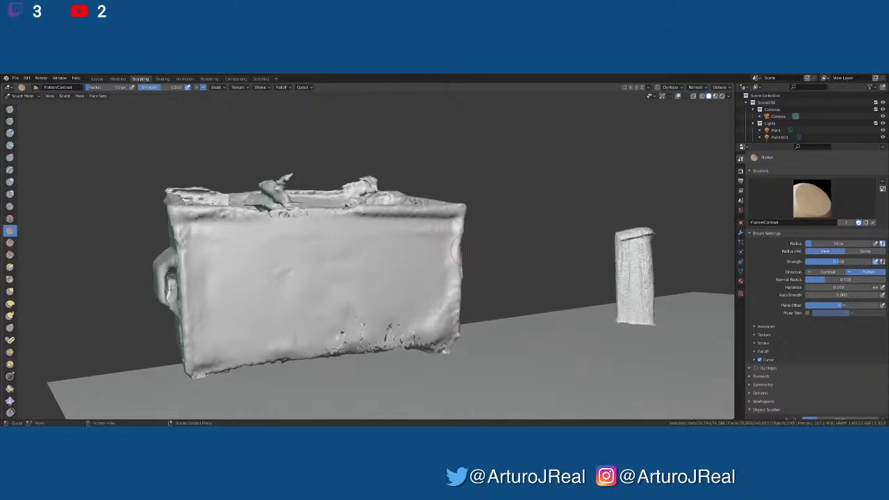
Flatten the surface around the ledge on the dumpster's opposite end panel
{"action": "mouse_move", "coordinate": [457, 250]}
{"action": "middle_mouse_down"}
{"action": "mouse_move", "coordinate": [379, 257]}
{"action": "mouse_move", "coordinate": [383, 289]}
{"action": "mouse_move", "coordinate": [351, 262]}
{"action": "middle_mouse_up"}
{"action": "scroll", "coordinate": [350, 254], "scroll_direction": "up", "scroll_amount": 1}
{"action": "mouse_move", "coordinate": [318, 301]}
{"action": "left_mouse_down"}
{"action": "mouse_move", "coordinate": [305, 287]}
{"action": "mouse_move", "coordinate": [431, 282]}
{"action": "mouse_move", "coordinate": [340, 324]}
{"action": "mouse_move", "coordinate": [328, 363]}
{"action": "mouse_move", "coordinate": [357, 357]}
{"action": "mouse_move", "coordinate": [346, 307]}
{"action": "mouse_move", "coordinate": [278, 279]}
{"action": "left_mouse_up"}
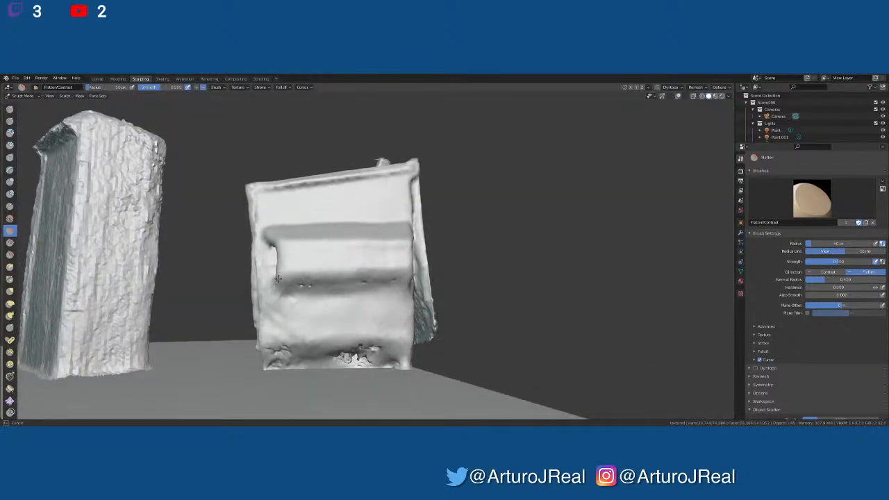
Check the sculpted dumpster in Rendered shading and return to Solid shading
{"action": "key", "text": "z"}
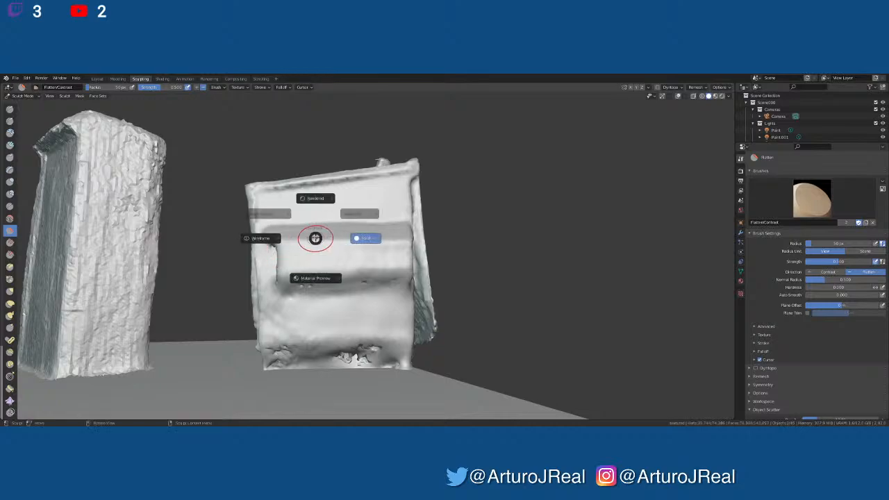
{"action": "left_click", "coordinate": [316, 211]}
{"action": "key", "text": "z"}
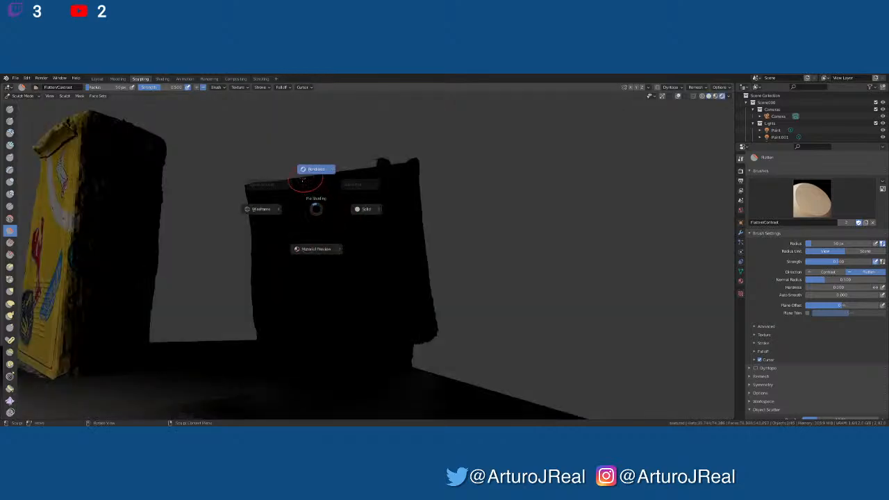
{"action": "left_click", "coordinate": [358, 209]}
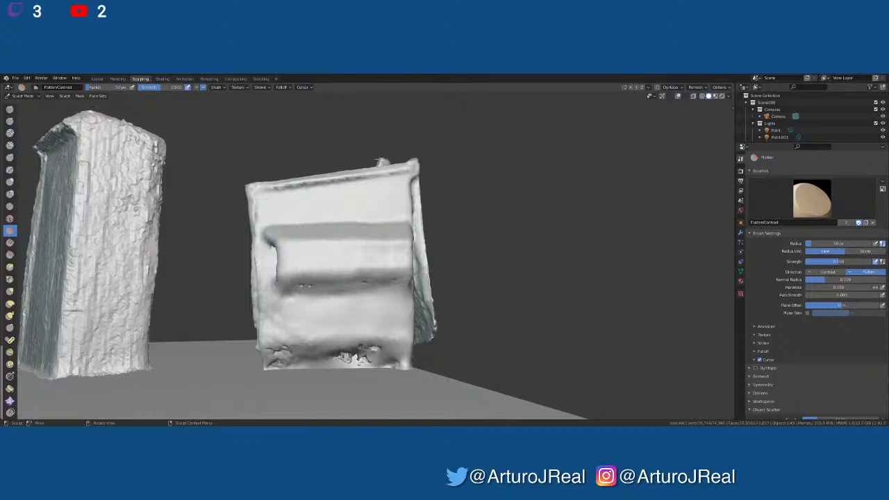
Return to the Layout workspace and examine the textured dumpster and the yellow box within the whole scene
{"action": "left_click", "coordinate": [98, 79]}
{"action": "mouse_move", "coordinate": [264, 233]}
{"action": "middle_mouse_down"}
{"action": "mouse_move", "coordinate": [320, 233]}
{"action": "mouse_move", "coordinate": [498, 298]}
{"action": "mouse_move", "coordinate": [471, 298]}
{"action": "middle_mouse_up"}
{"action": "scroll", "coordinate": [472, 298], "scroll_direction": "down", "scroll_amount": 3}
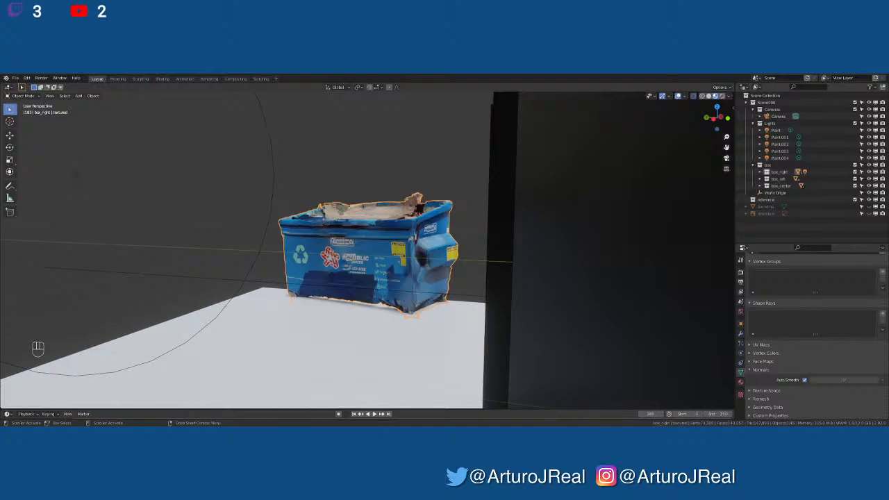
{"action": "scroll", "coordinate": [445, 269], "scroll_direction": "down", "scroll_amount": 2}
{"action": "middle_click_drag", "start_coordinate": [447, 268], "coordinate": [409, 276]}
{"action": "left_click", "coordinate": [365, 292]}
{"action": "scroll", "coordinate": [365, 292], "scroll_direction": "down", "scroll_amount": 5}
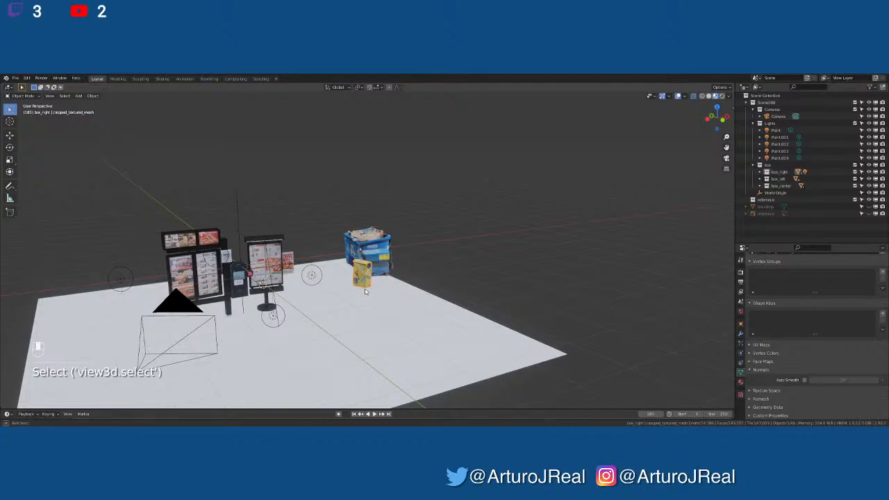
{"action": "scroll", "coordinate": [367, 291], "scroll_direction": "up", "scroll_amount": 2}
Select the scene camera, look through it and rename it "Thumbnail Cam"
{"action": "left_click", "coordinate": [212, 309]}
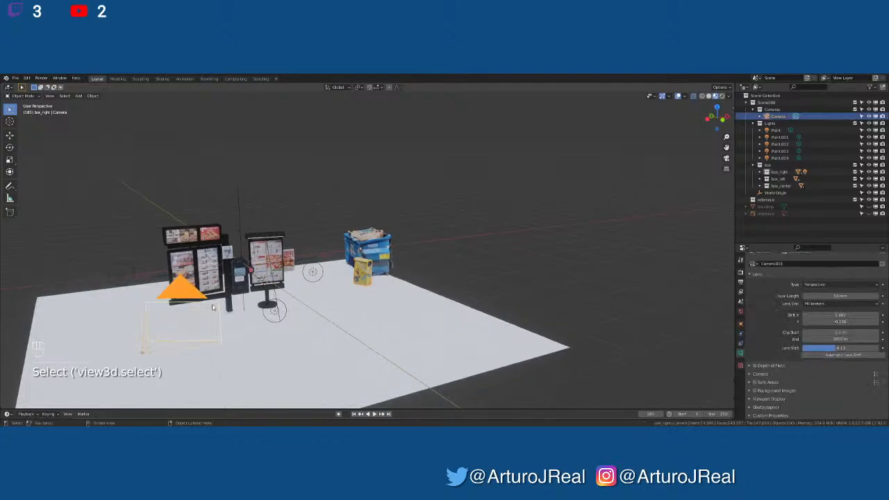
{"action": "key", "text": "KP_0"}
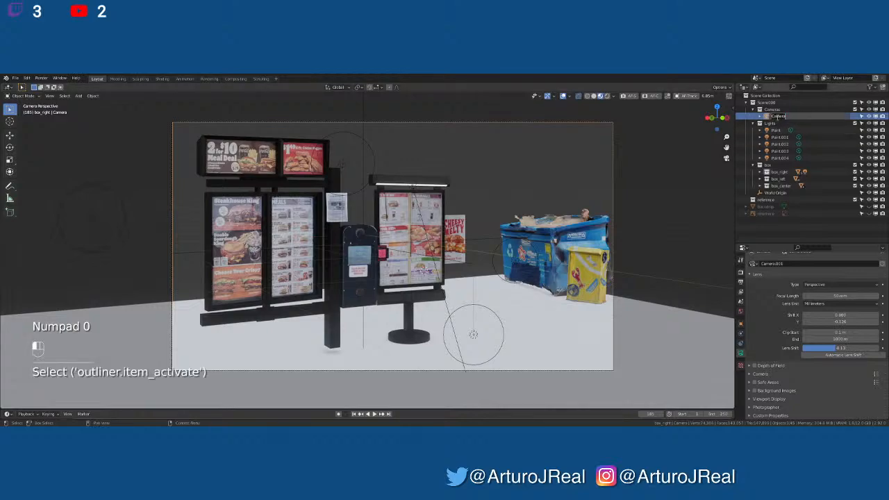
{"action": "double_click", "coordinate": [774, 116]}
{"action": "type", "text": "tHUMBN"}
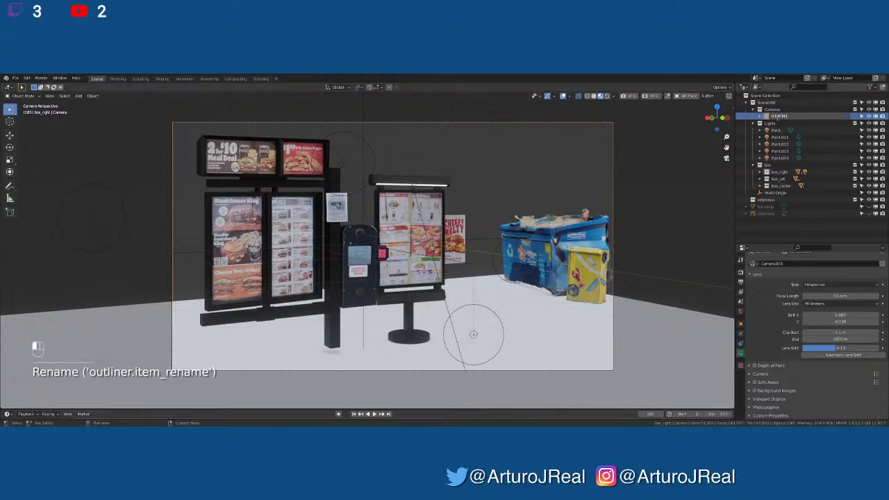
{"action": "key", "text": "ctrl+BackSpace"}
{"action": "type", "text": "ThumbnailCam"}
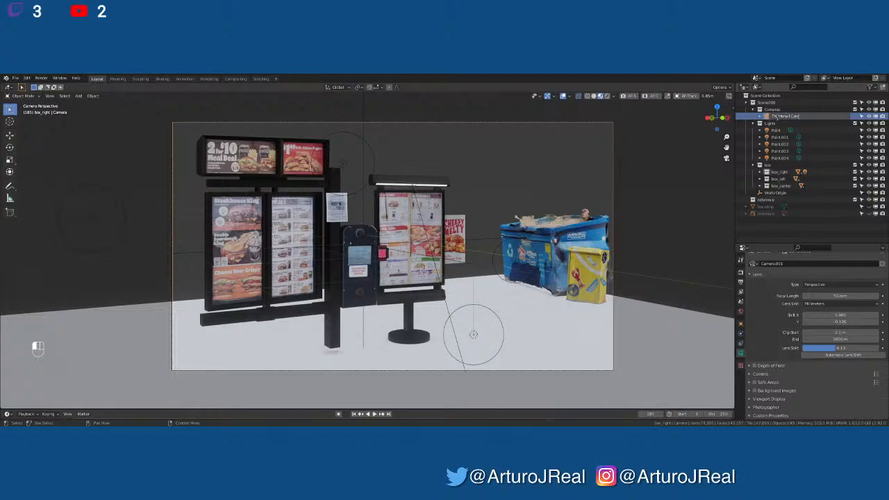
{"action": "key", "text": "Return"}
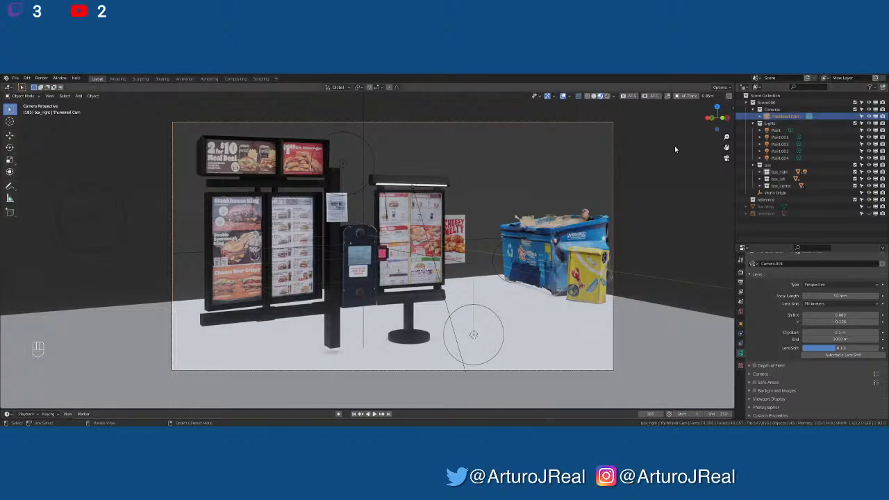
Add a second camera to the scene and move it from the box_right collection into the Cameras collection
{"action": "key", "text": "shift+a"}
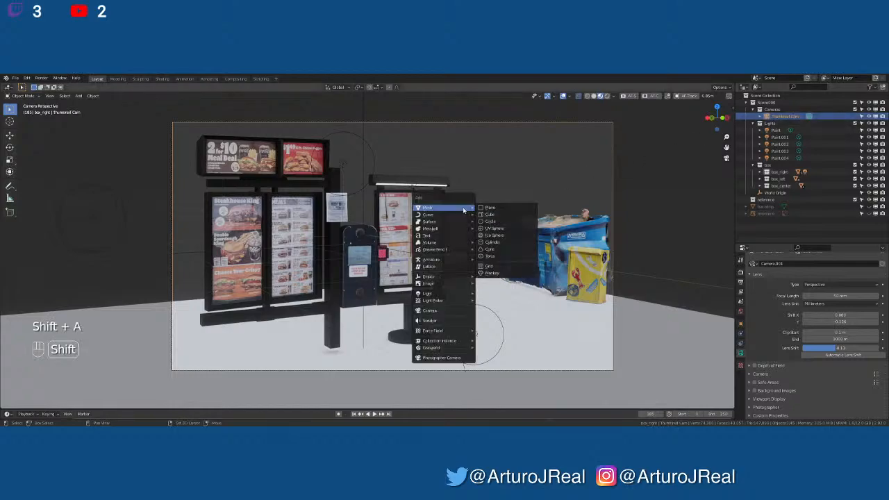
{"action": "left_click", "coordinate": [450, 316]}
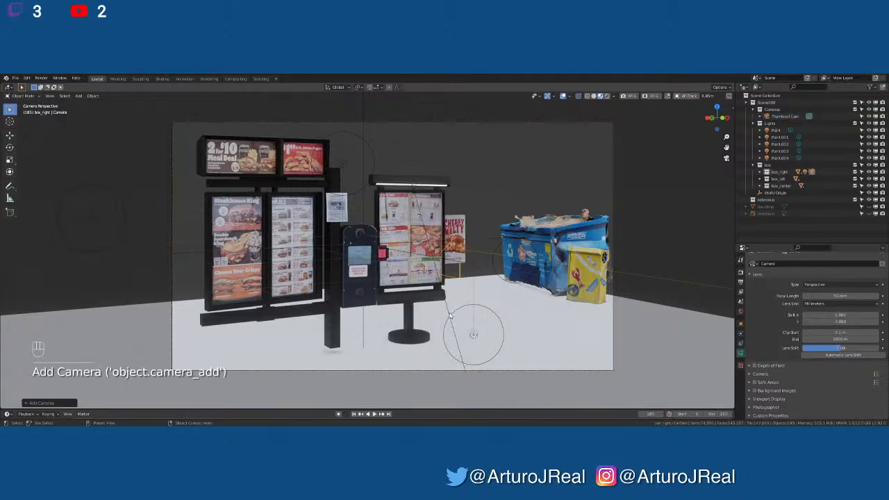
{"action": "key", "text": "KP_0"}
{"action": "key", "text": "KP_0"}
{"action": "key", "text": "KP_0"}
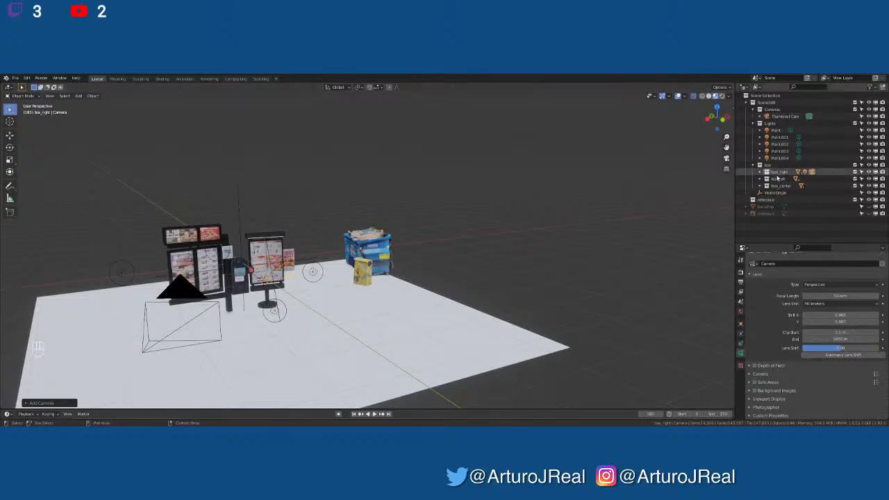
{"action": "left_click", "coordinate": [760, 172]}
{"action": "left_click", "coordinate": [784, 186]}
{"action": "left_click_drag", "start_coordinate": [785, 185], "coordinate": [784, 110]}
Look through the newly added camera using the Photographer add-on's camera list
{"action": "key", "text": "KP_0"}
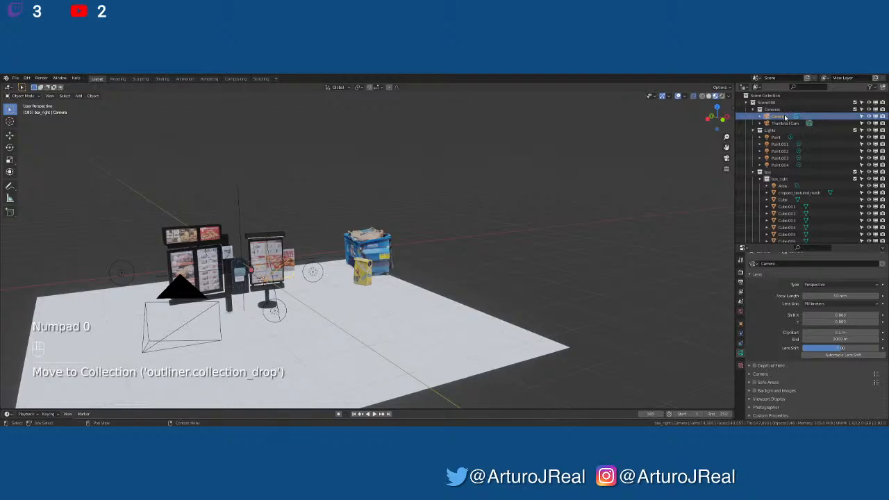
{"action": "key", "text": "KP_0"}
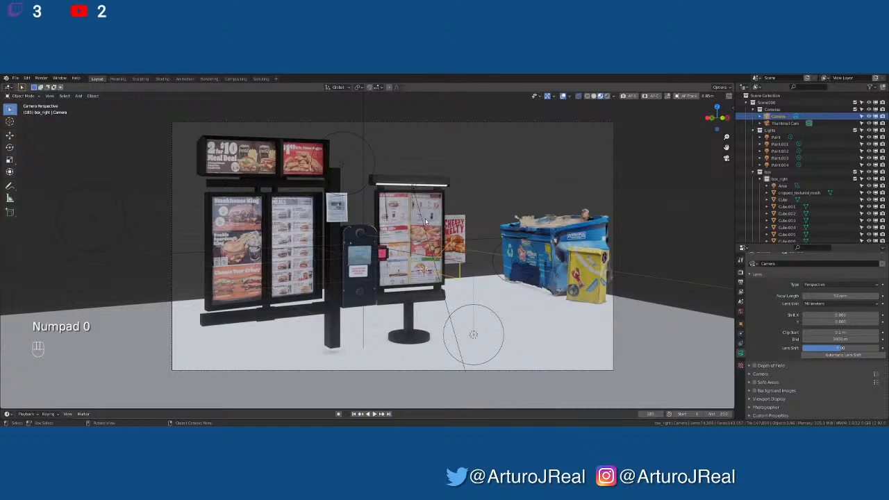
{"action": "key", "text": "n"}
{"action": "left_click", "coordinate": [730, 257]}
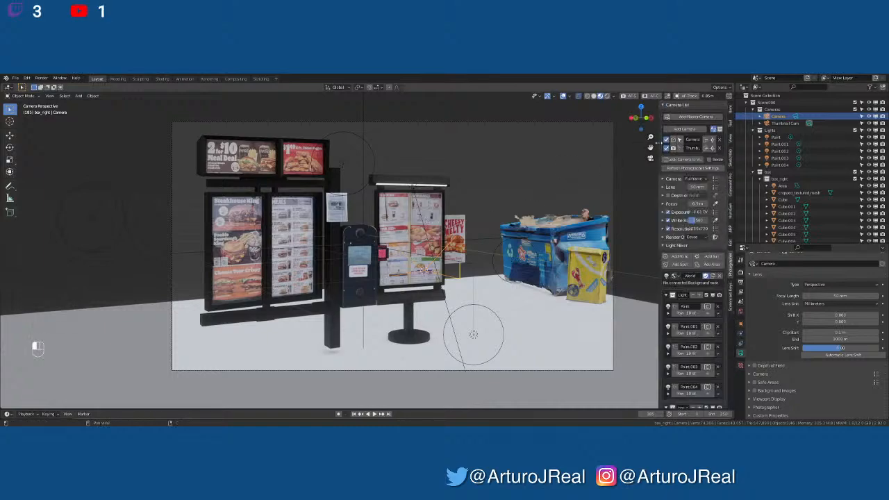
{"action": "left_click_drag", "start_coordinate": [658, 141], "coordinate": [590, 142]}
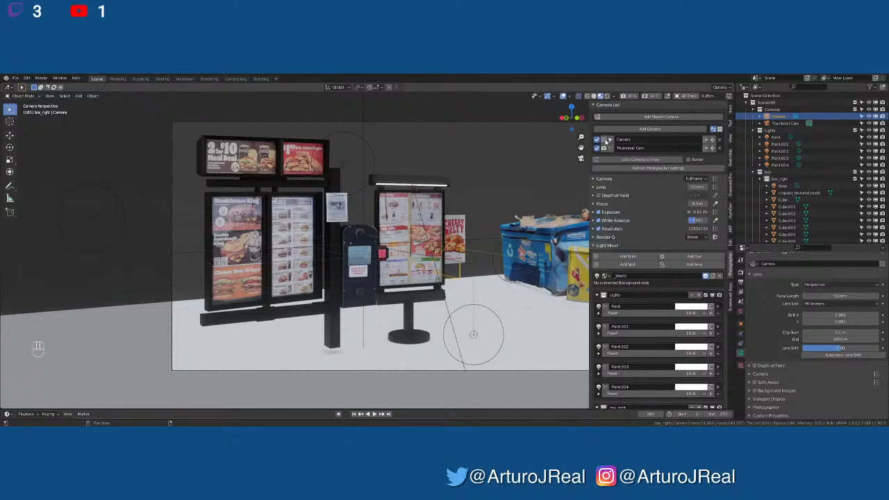
{"action": "left_click", "coordinate": [606, 141]}
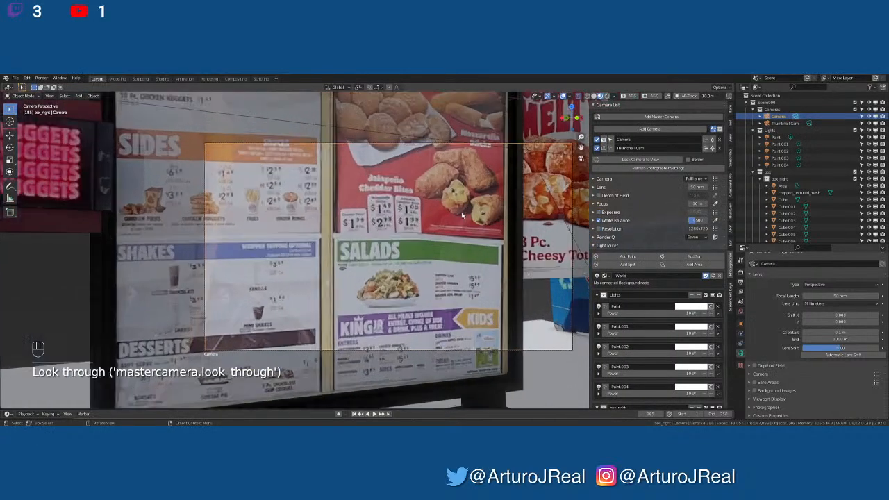
Lock the new camera to the view, reframe it to show the menu boards and dumpster from farther away, and unlock it
{"action": "scroll", "coordinate": [462, 215], "scroll_direction": "up", "scroll_amount": 1}
{"action": "left_click", "coordinate": [616, 161]}
{"action": "scroll", "coordinate": [409, 214], "scroll_direction": "down", "scroll_amount": 10}
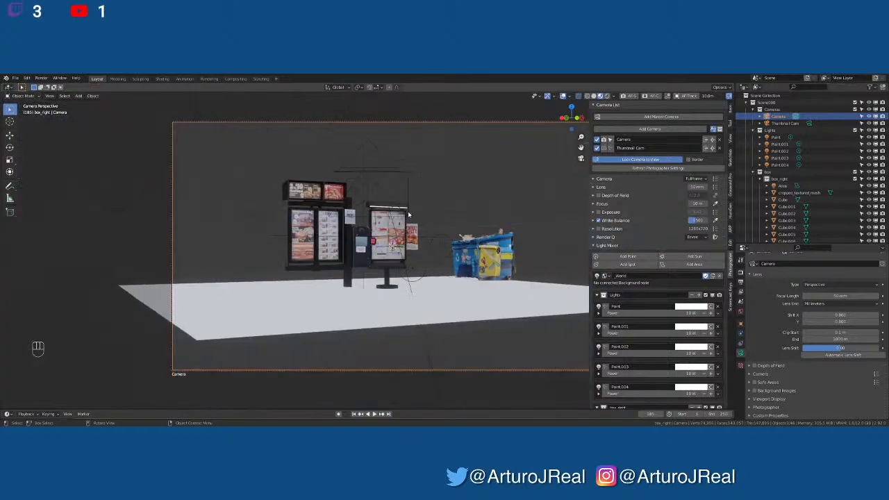
{"action": "scroll", "coordinate": [409, 215], "scroll_direction": "up", "scroll_amount": 3}
{"action": "middle_click_drag", "start_coordinate": [408, 215], "coordinate": [419, 260]}
{"action": "scroll", "coordinate": [398, 220], "scroll_direction": "down", "scroll_amount": 4}
{"action": "scroll", "coordinate": [398, 253], "scroll_direction": "up", "scroll_amount": 1}
{"action": "middle_click_drag", "start_coordinate": [418, 260], "coordinate": [437, 267], "text": "shift"}
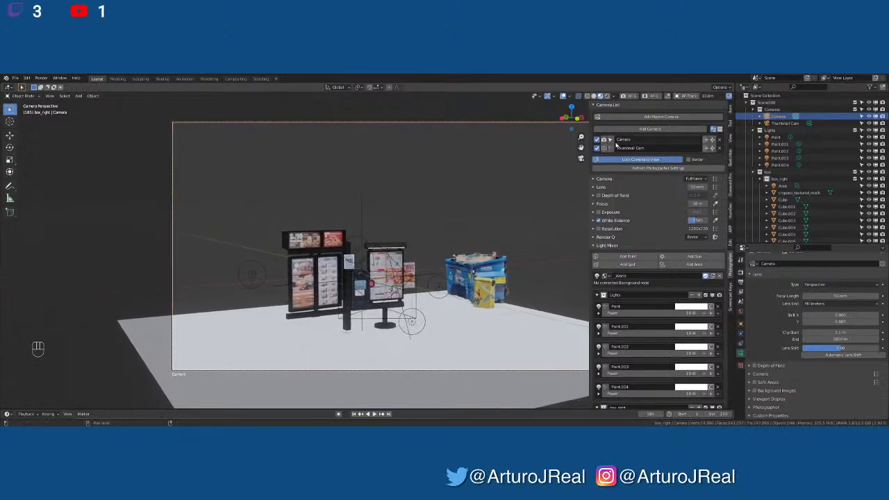
{"action": "left_click", "coordinate": [646, 160]}
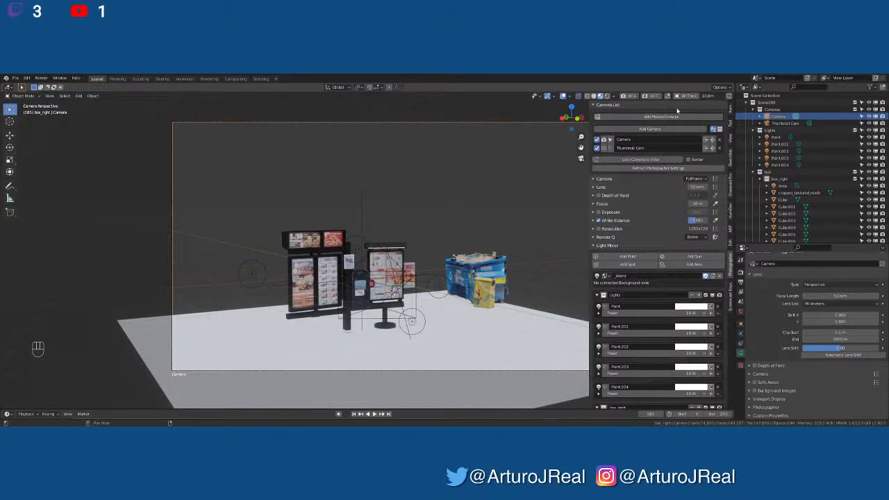
{"action": "key", "text": "n"}
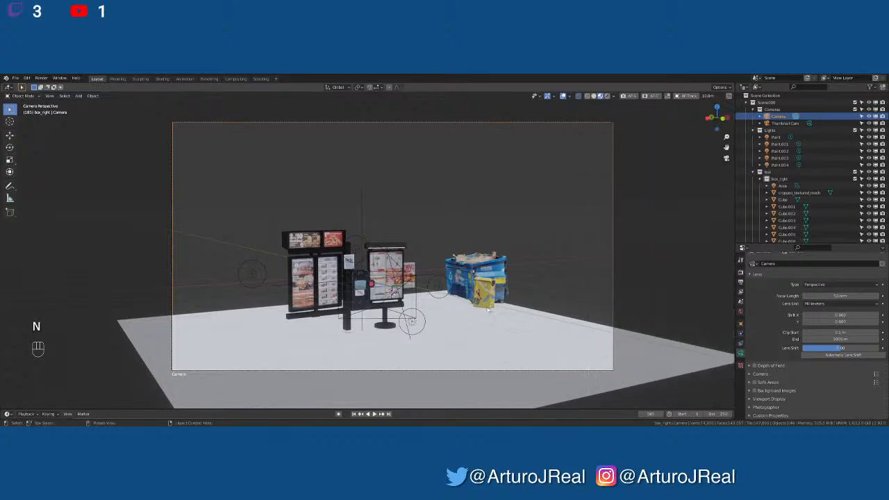
Select the white ground plane and scale it up uniformly so it extends well past both sides of the camera frame
{"action": "left_click", "coordinate": [484, 312]}
{"action": "left_click", "coordinate": [465, 340]}
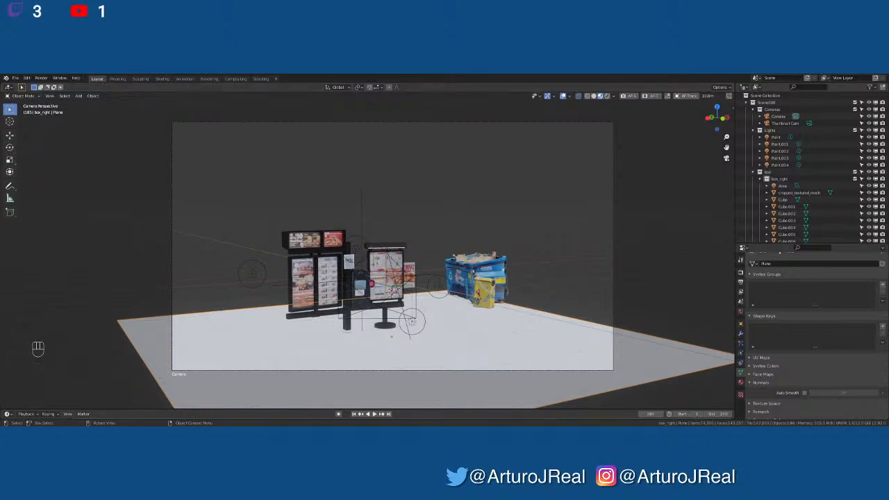
{"action": "left_click", "coordinate": [703, 319]}
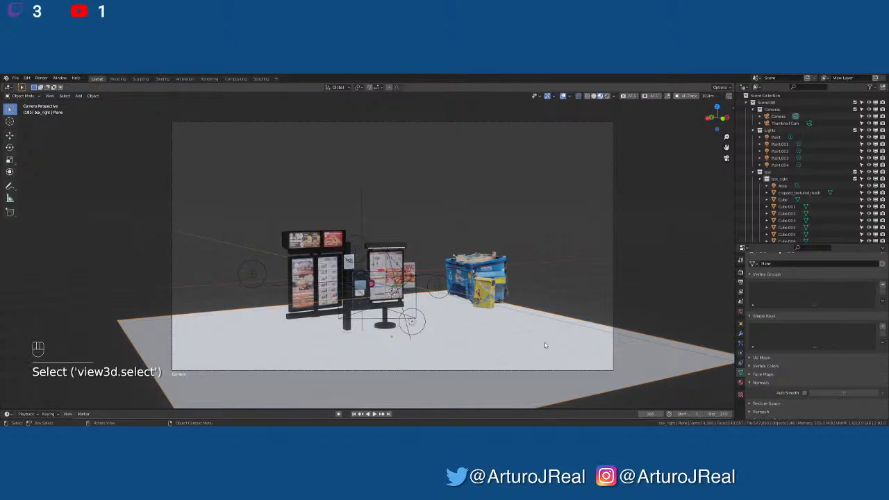
{"action": "key", "text": "s"}
{"action": "left_click", "coordinate": [606, 180]}
Reposition the ground plane along the Y, X and Z axes so it lies under the menu boards and dumpster
{"action": "key", "text": "g"}
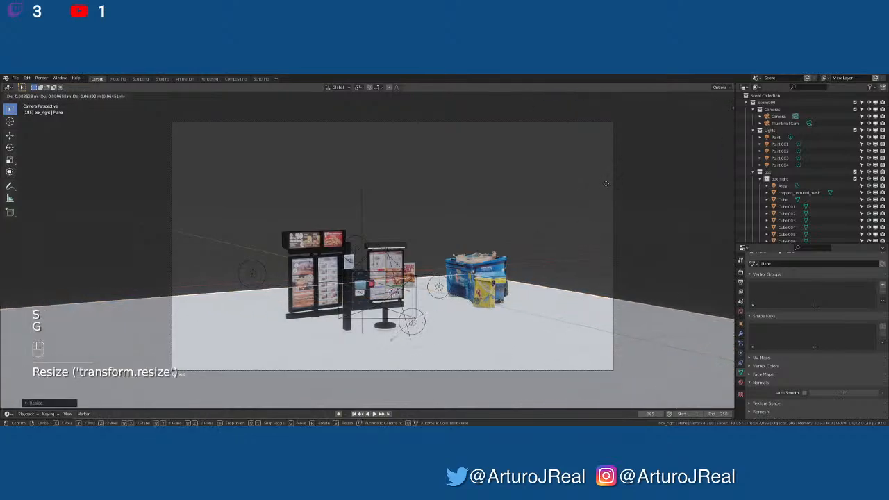
{"action": "key", "text": "y"}
{"action": "left_click", "coordinate": [514, 121]}
{"action": "key", "text": "g"}
{"action": "key", "text": "x"}
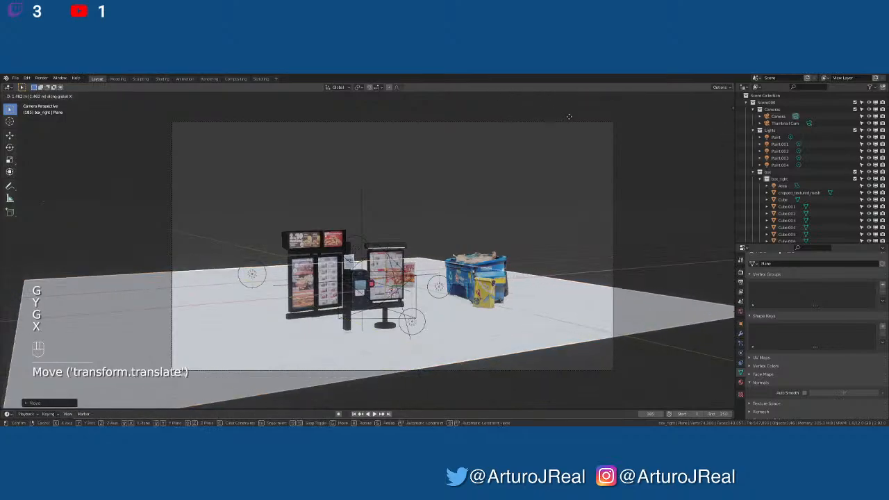
{"action": "left_click", "coordinate": [589, 114]}
{"action": "key", "text": "g"}
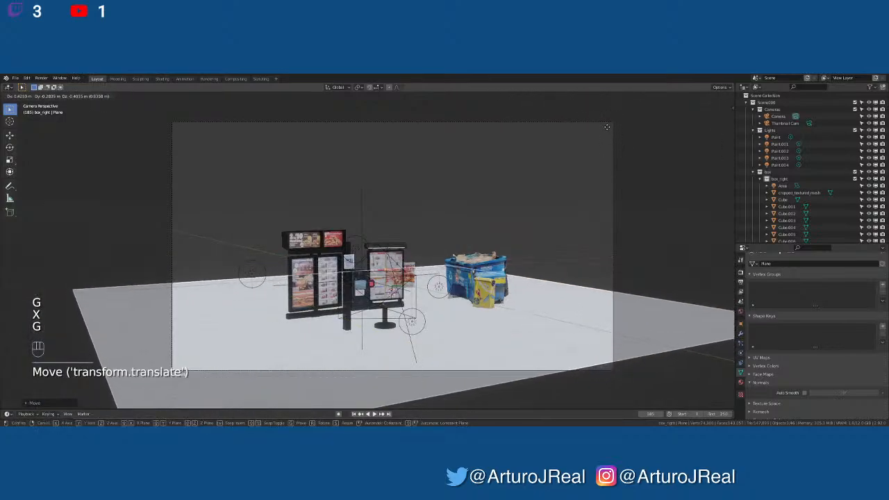
{"action": "key", "text": "z"}
{"action": "left_click", "coordinate": [585, 158]}
{"action": "key", "text": "g"}
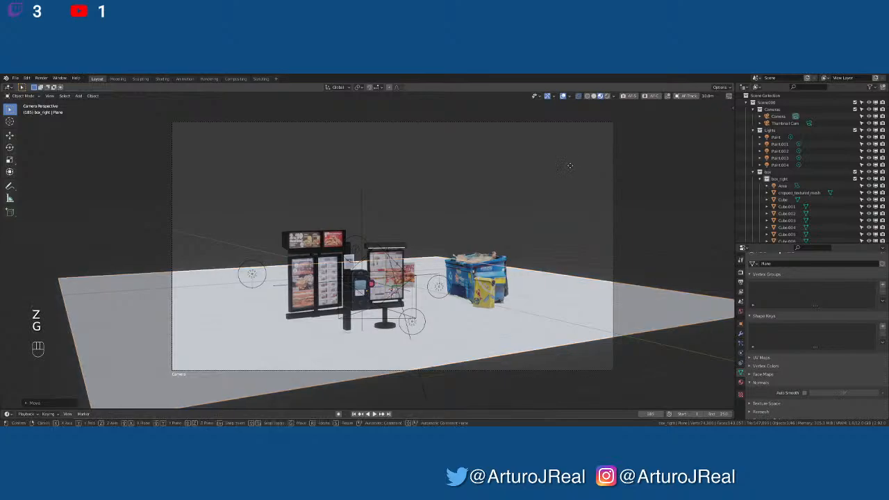
{"action": "key", "text": "y"}
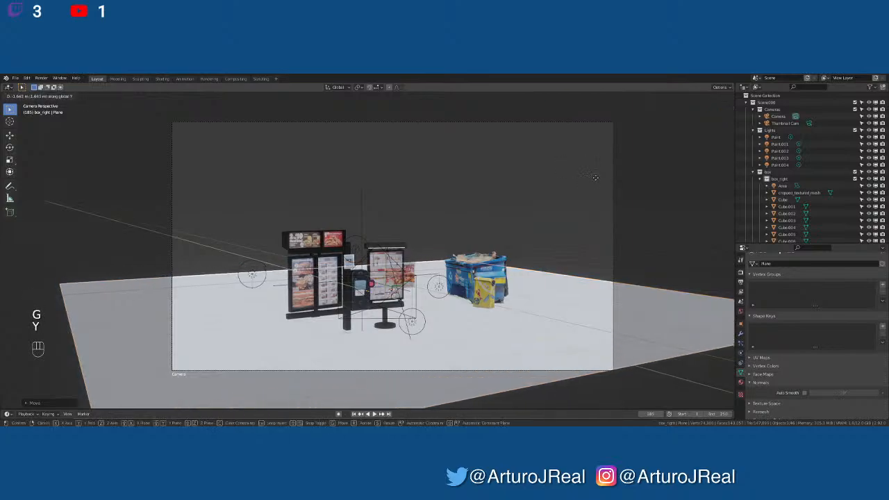
{"action": "left_click", "coordinate": [587, 180]}
Stretch the ground plane along the X axis so it covers more of the area behind the props
{"action": "key", "text": "s"}
{"action": "key", "text": "x"}
{"action": "left_click", "coordinate": [690, 181]}
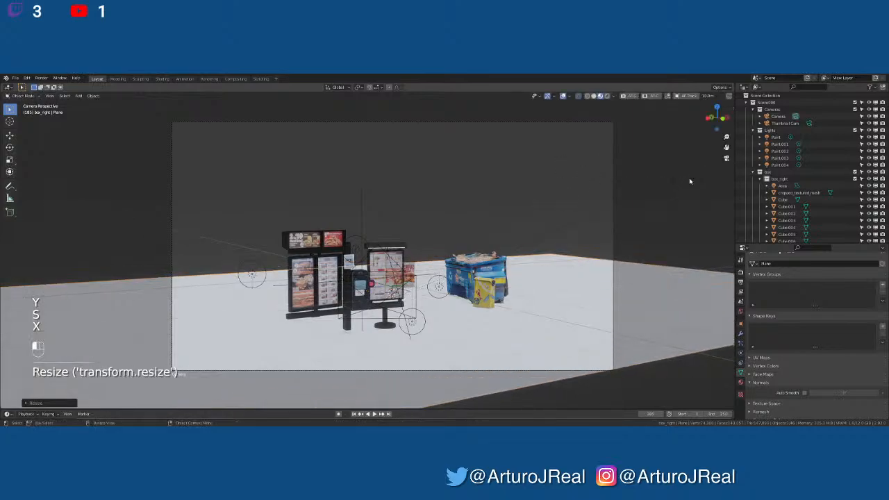
Add a cube mesh beside the menu boards, raise it along Z and shift it along Y
{"action": "scroll", "coordinate": [545, 238], "scroll_direction": "down", "scroll_amount": 3}
{"action": "scroll", "coordinate": [547, 244], "scroll_direction": "up", "scroll_amount": 2}
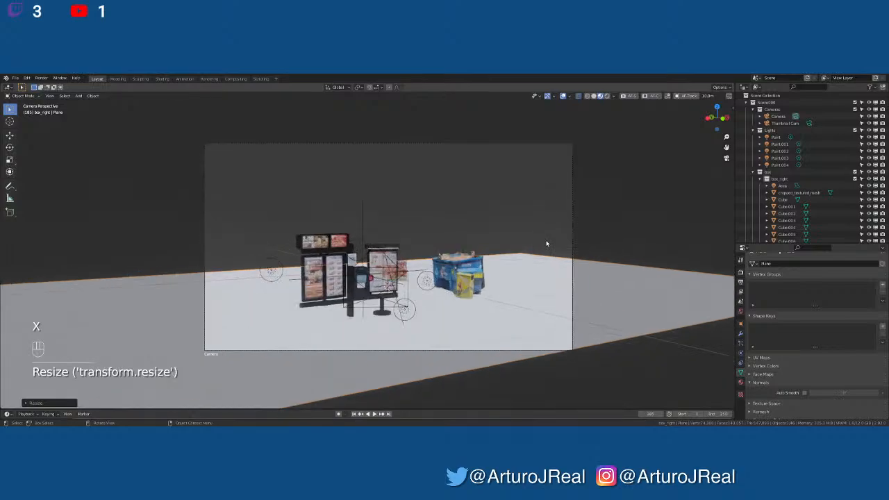
{"action": "scroll", "coordinate": [391, 304], "scroll_direction": "up", "scroll_amount": 2}
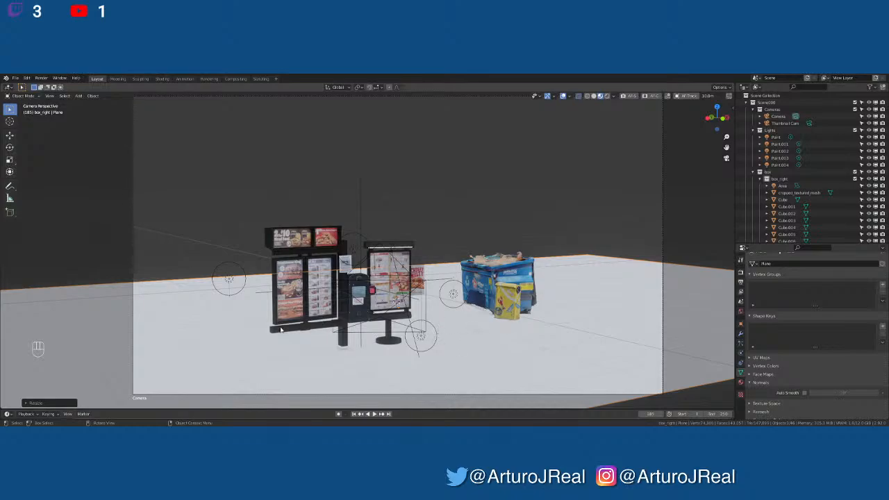
{"action": "key", "text": "shift+a"}
{"action": "mouse_move", "coordinate": [232, 196]}
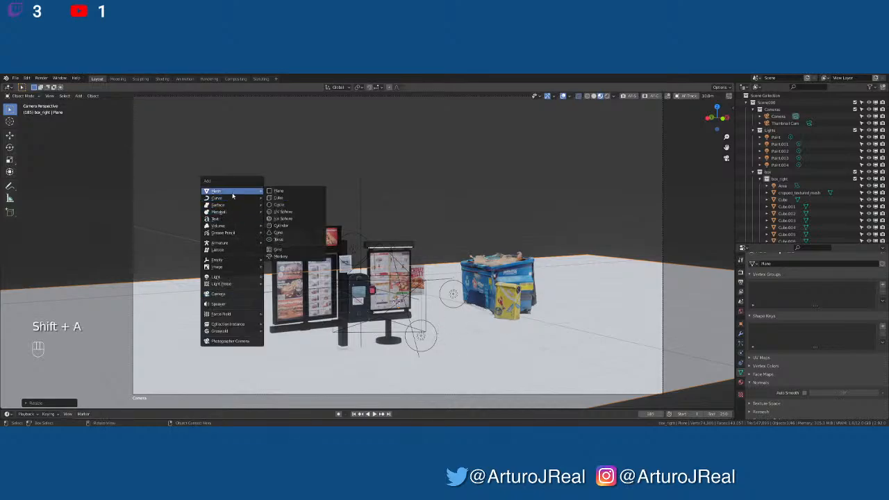
{"action": "key", "text": "shift+a"}
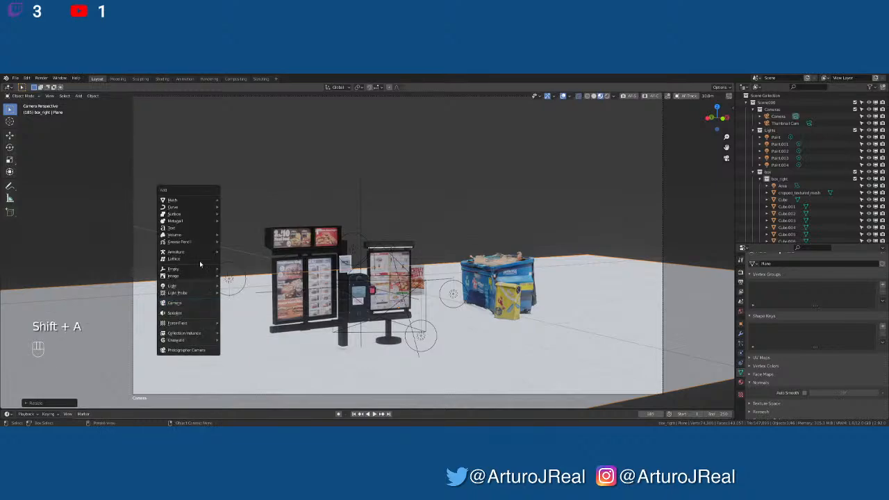
{"action": "left_click", "coordinate": [246, 204]}
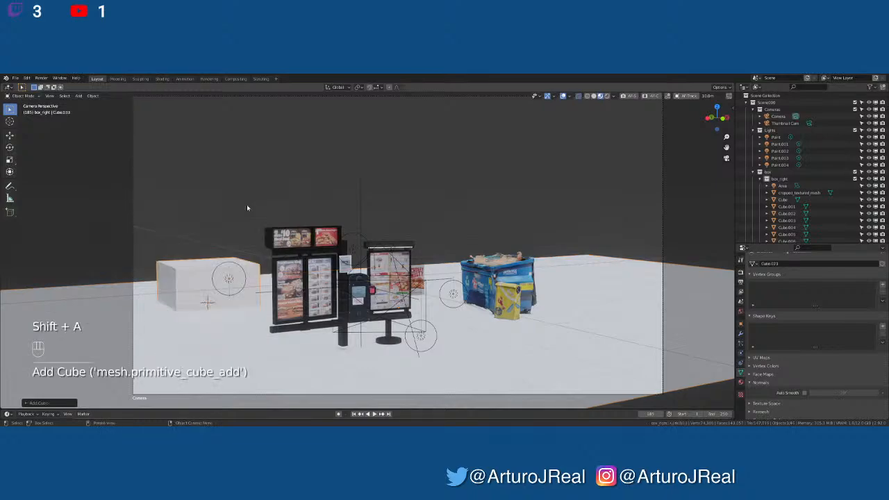
{"action": "key", "text": "g"}
{"action": "key", "text": "z"}
{"action": "key", "text": "g"}
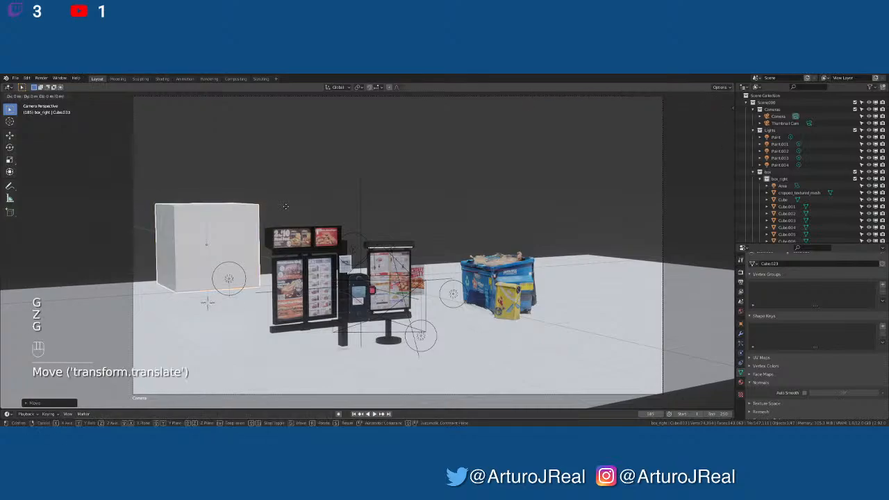
{"action": "key", "text": "y"}
Stretch the cube along X into a long wall block behind the menu boards and adjust its position along Y
{"action": "key", "text": "s"}
{"action": "key", "text": "x"}
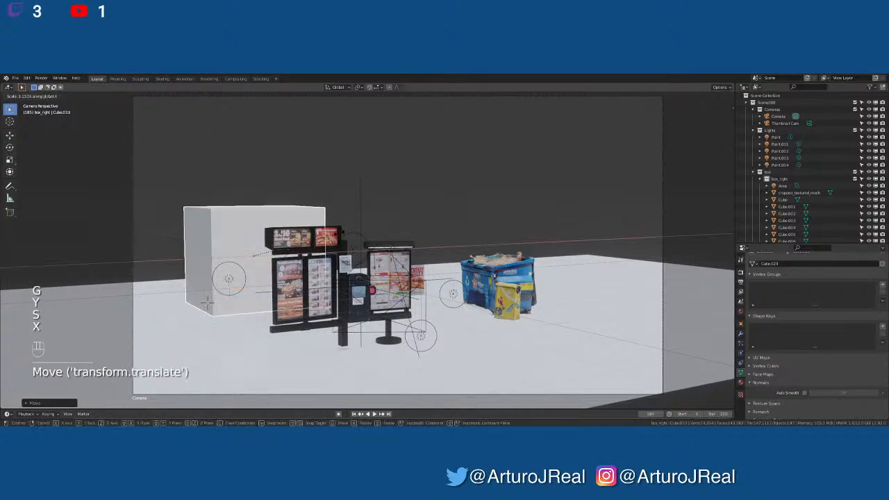
{"action": "left_click", "coordinate": [548, 199]}
{"action": "key", "text": "g"}
{"action": "key", "text": "z"}
{"action": "key", "text": "y"}
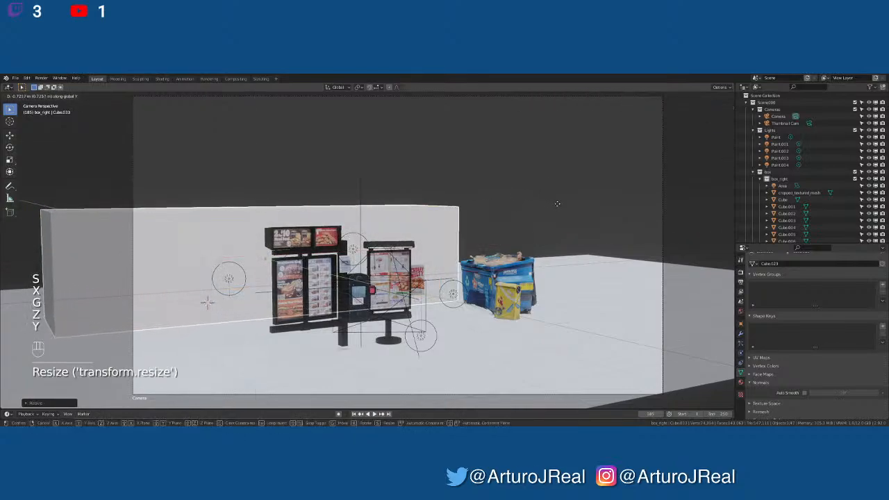
{"action": "left_click", "coordinate": [558, 202]}
Shift the wall block along X and Y so it stands close behind the menu boards and ends before the dumpster
{"action": "key", "text": "g"}
{"action": "key", "text": "y"}
{"action": "left_click", "coordinate": [507, 216]}
{"action": "key", "text": "g"}
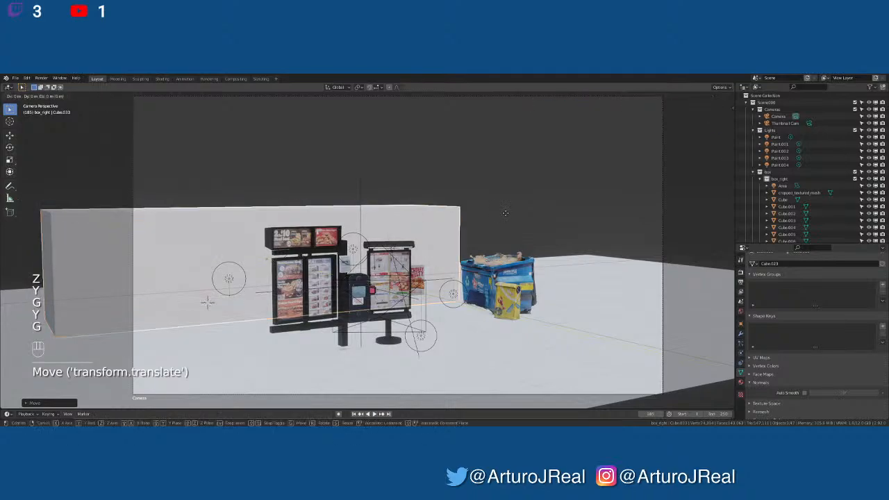
{"action": "key", "text": "x"}
{"action": "left_click", "coordinate": [458, 219]}
{"action": "key", "text": "g"}
{"action": "key", "text": "y"}
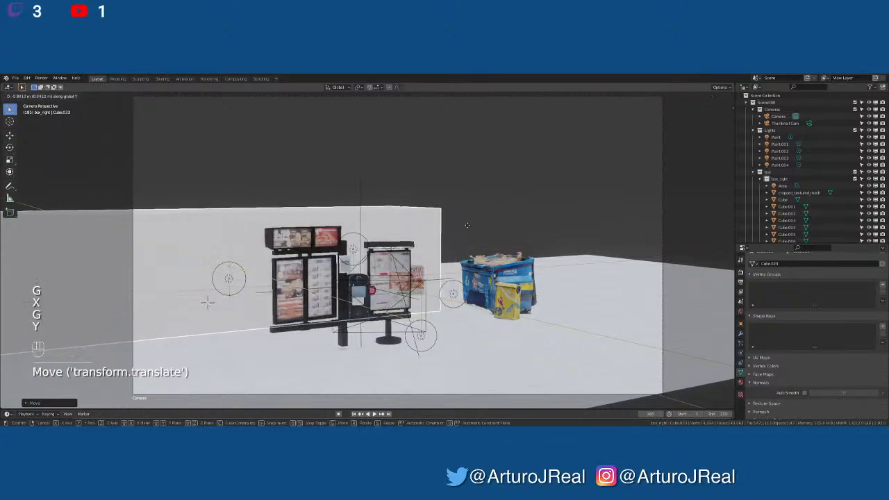
{"action": "left_click", "coordinate": [465, 221]}
Make the wall block slightly taller along Z and move it upward
{"action": "key", "text": "s"}
{"action": "key", "text": "z"}
{"action": "left_click", "coordinate": [476, 201]}
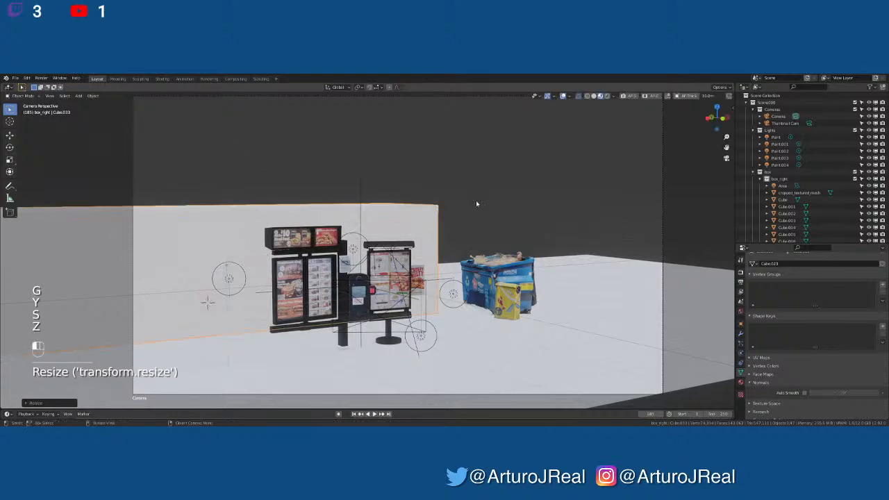
{"action": "key", "text": "g"}
{"action": "key", "text": "z"}
{"action": "left_click", "coordinate": [471, 194]}
Select the ground plane and add a Solidify modifier to it
{"action": "key", "text": "KP_1"}
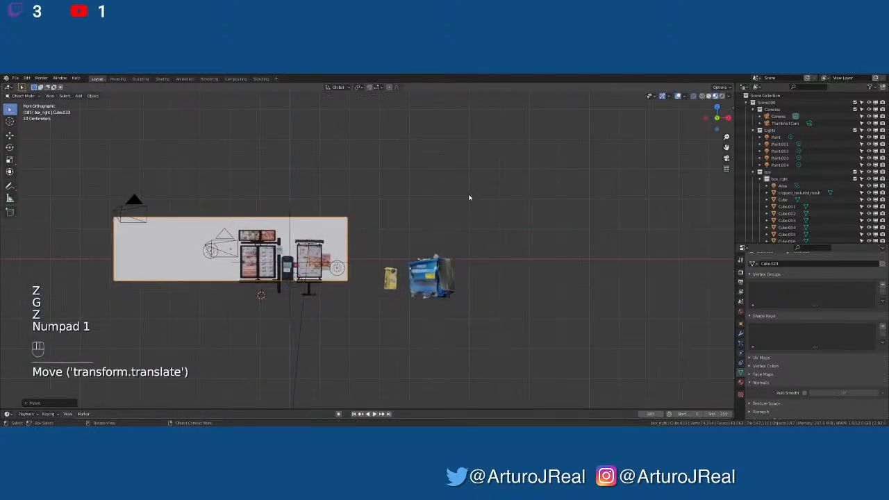
{"action": "scroll", "coordinate": [469, 199], "scroll_direction": "up", "scroll_amount": 4}
{"action": "middle_click_drag", "start_coordinate": [374, 242], "coordinate": [353, 352], "text": "shift"}
{"action": "left_click", "coordinate": [352, 351]}
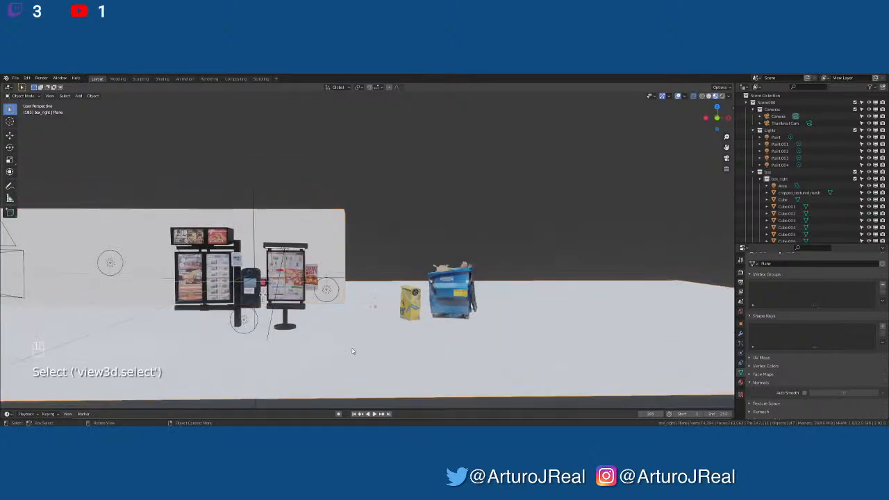
{"action": "left_click", "coordinate": [741, 335]}
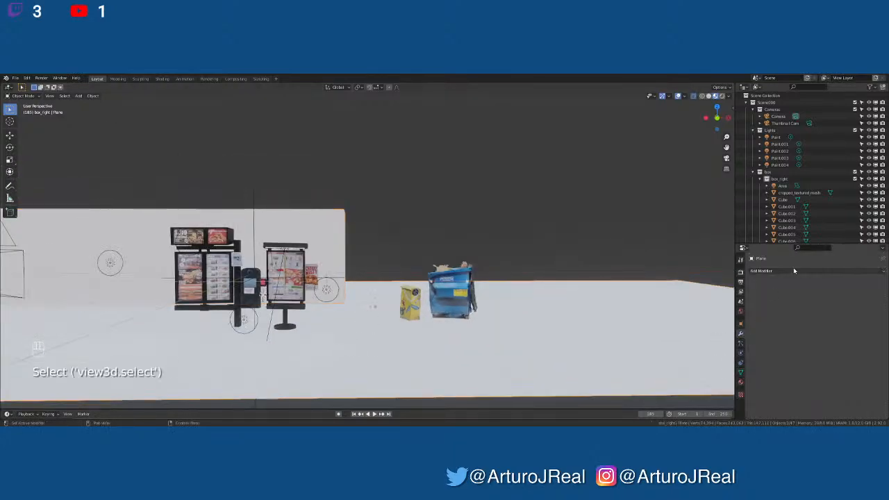
{"action": "left_click", "coordinate": [794, 272]}
{"action": "left_click", "coordinate": [768, 228]}
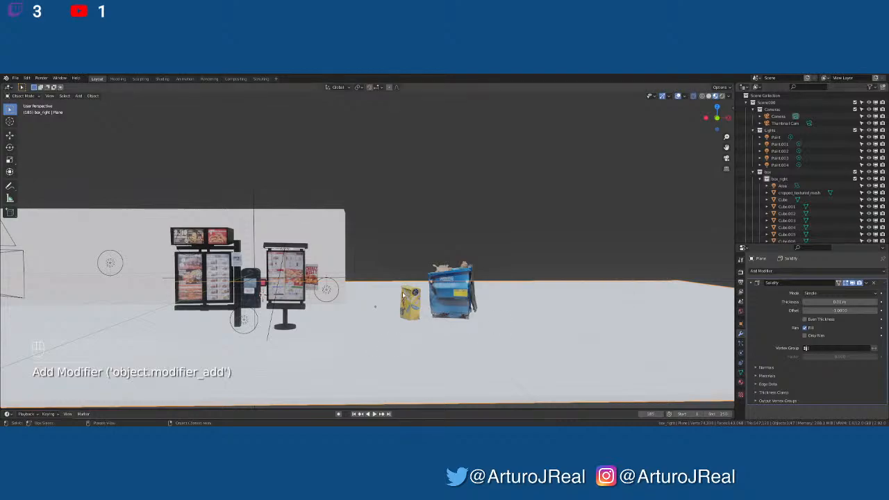
In the front view, lower the wall block along Z until its base rests on the ground plane
{"action": "key", "text": "KP_1"}
{"action": "scroll", "coordinate": [394, 245], "scroll_direction": "up", "scroll_amount": 2}
{"action": "middle_click_drag", "start_coordinate": [295, 266], "coordinate": [411, 231], "text": "shift"}
{"action": "scroll", "coordinate": [349, 240], "scroll_direction": "up", "scroll_amount": 3}
{"action": "scroll", "coordinate": [350, 240], "scroll_direction": "up", "scroll_amount": 1}
{"action": "scroll", "coordinate": [411, 232], "scroll_direction": "down", "scroll_amount": 2}
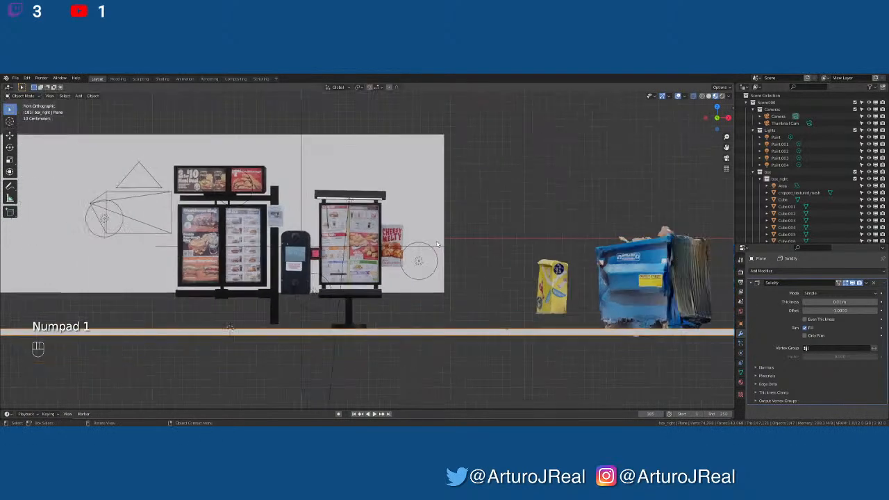
{"action": "left_click", "coordinate": [437, 198]}
{"action": "key", "text": "g"}
{"action": "key", "text": "z"}
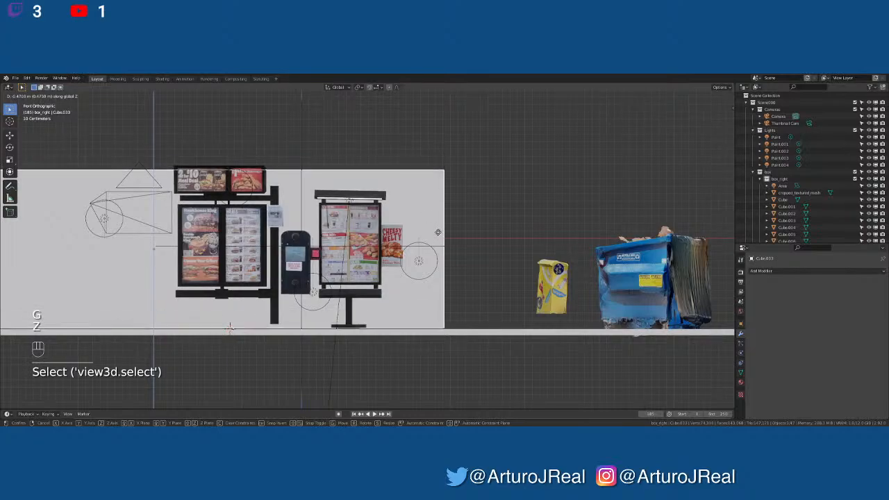
{"action": "left_click", "coordinate": [437, 236]}
{"action": "mouse_move", "coordinate": [427, 258]}
{"action": "middle_mouse_down"}
{"action": "mouse_move", "coordinate": [422, 274]}
{"action": "mouse_move", "coordinate": [426, 261]}
{"action": "middle_mouse_up"}
{"action": "scroll", "coordinate": [426, 260], "scroll_direction": "down", "scroll_amount": 2}
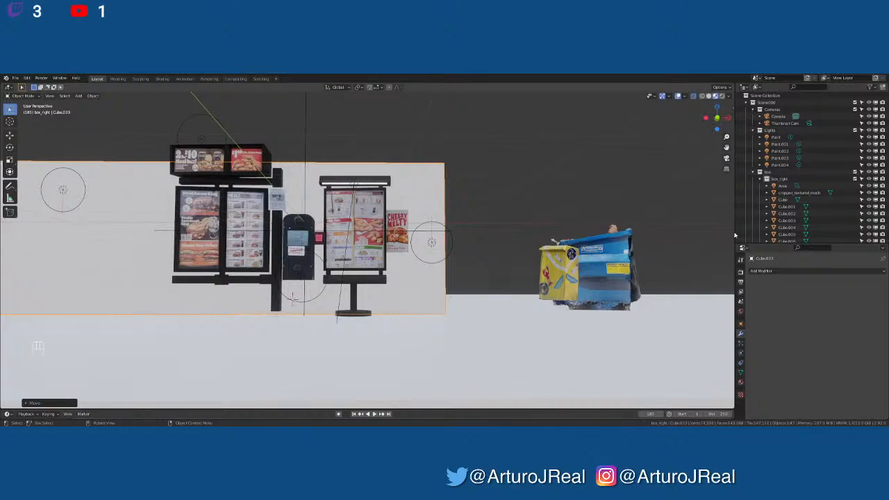
Enlarge the outliner with the box collection collapsed and unhide the reference image
{"action": "left_click_drag", "start_coordinate": [760, 243], "coordinate": [760, 377]}
{"action": "left_click", "coordinate": [757, 173]}
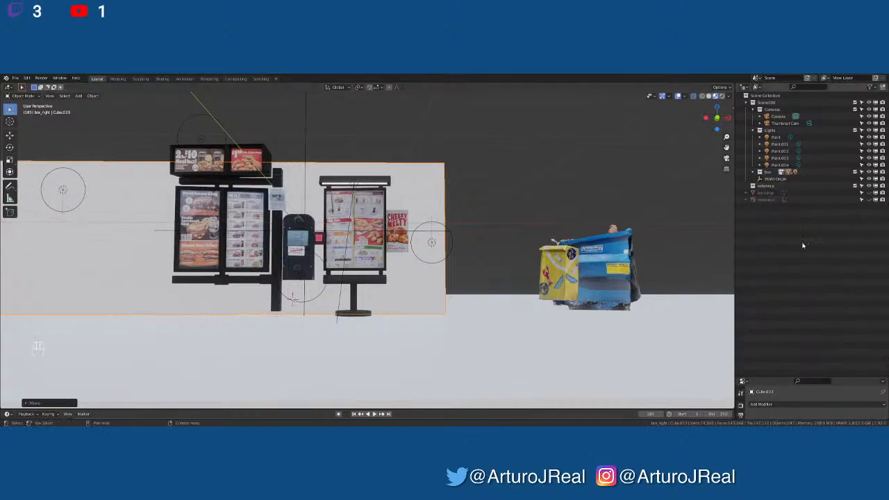
{"action": "left_click", "coordinate": [868, 200]}
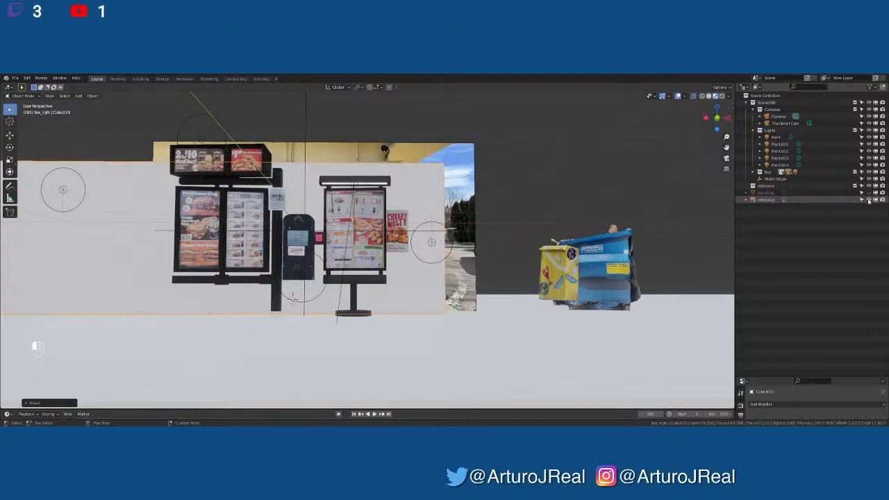
Duplicate the reference photo and move the copy up along Z above the original, viewed from the front
{"action": "left_click", "coordinate": [432, 192]}
{"action": "scroll", "coordinate": [437, 187], "scroll_direction": "down", "scroll_amount": 5}
{"action": "key", "text": "shift+d"}
{"action": "key", "text": "g"}
{"action": "key", "text": "z"}
{"action": "left_click", "coordinate": [425, 112]}
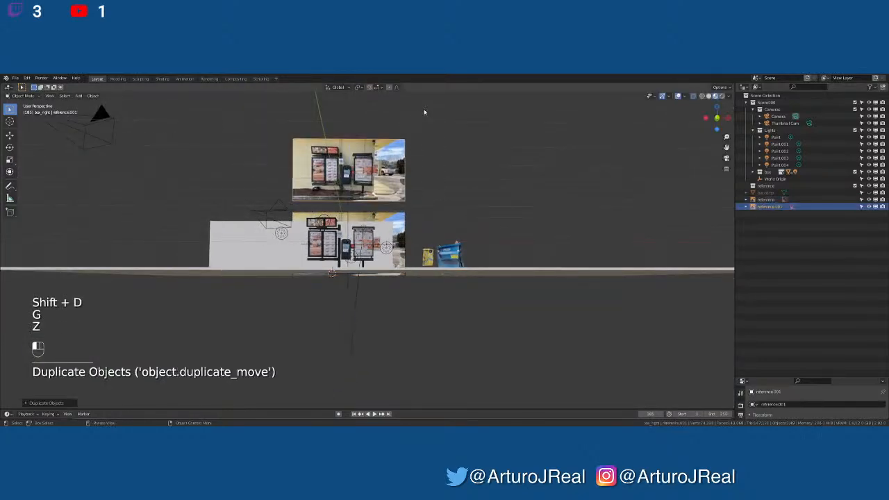
{"action": "key", "text": "KP_Decimal"}
{"action": "key", "text": "KP_1"}
{"action": "scroll", "coordinate": [400, 127], "scroll_direction": "up", "scroll_amount": 5}
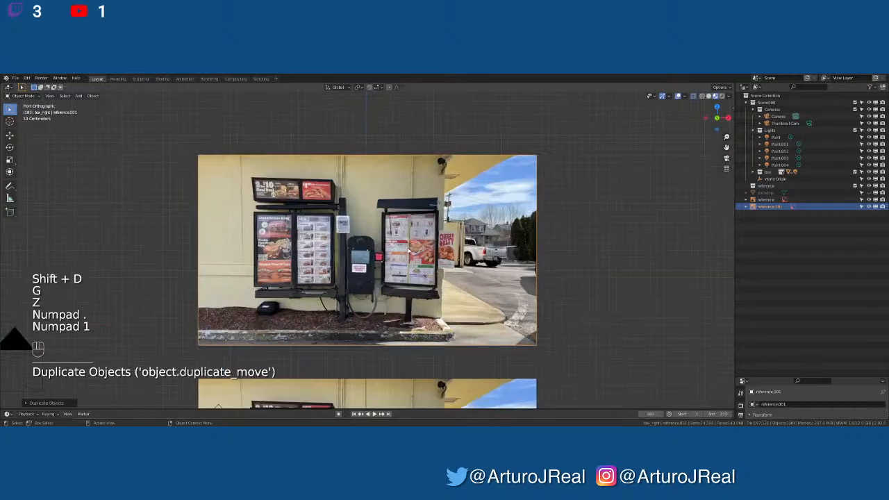
{"action": "scroll", "coordinate": [418, 256], "scroll_direction": "down", "scroll_amount": 3}
{"action": "middle_click_drag", "start_coordinate": [418, 381], "coordinate": [393, 321], "text": "shift"}
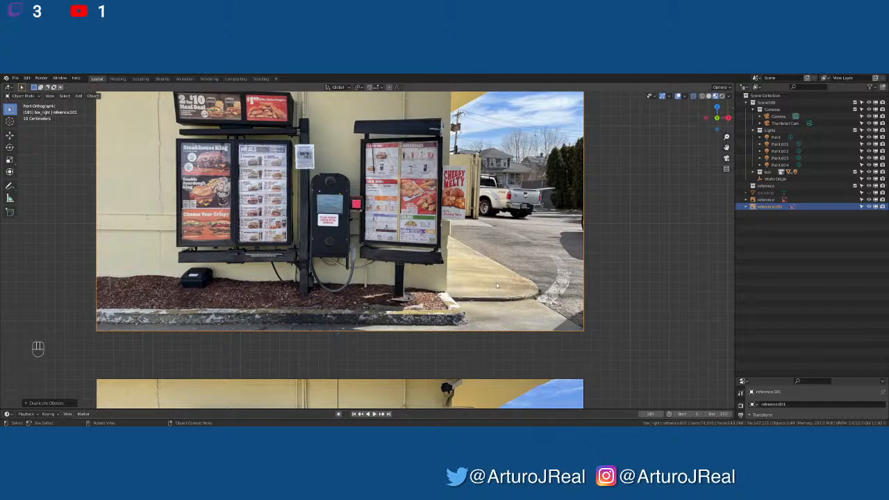
Scribble a test annotation beside the duplicated reference photo and erase its strokes
{"action": "key", "text": "d"}
{"action": "left_click_drag", "start_coordinate": [635, 198], "coordinate": [659, 229]}
{"action": "left_click_drag", "start_coordinate": [651, 196], "coordinate": [655, 219]}
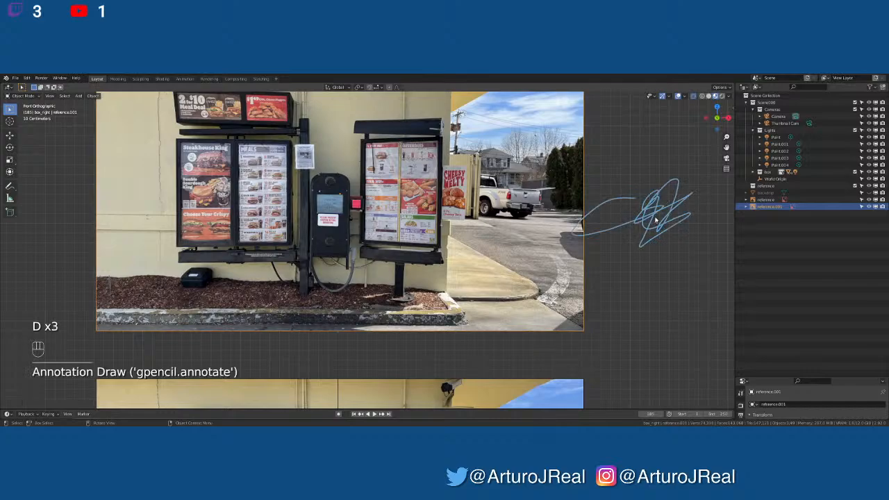
{"action": "right_click_drag", "start_coordinate": [669, 200], "coordinate": [675, 226]}
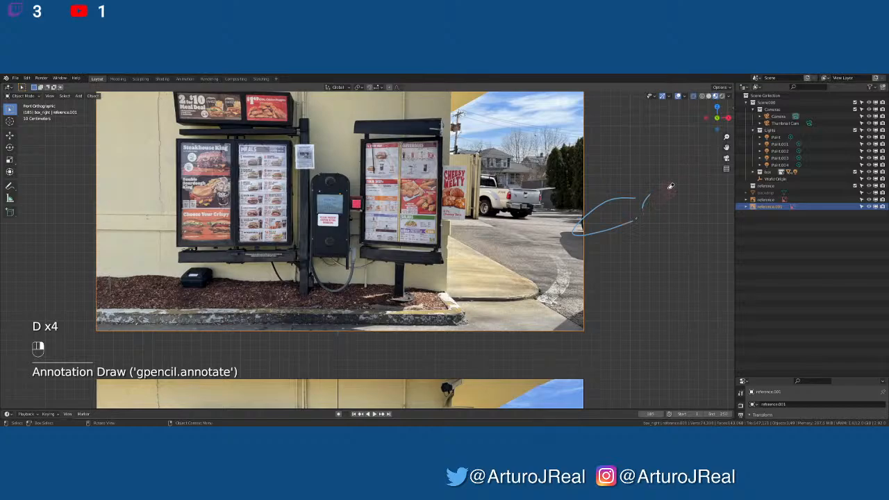
{"action": "mouse_move", "coordinate": [620, 220]}
{"action": "right_mouse_down"}
{"action": "mouse_move", "coordinate": [594, 231]}
{"action": "mouse_move", "coordinate": [584, 225]}
{"action": "right_mouse_up"}
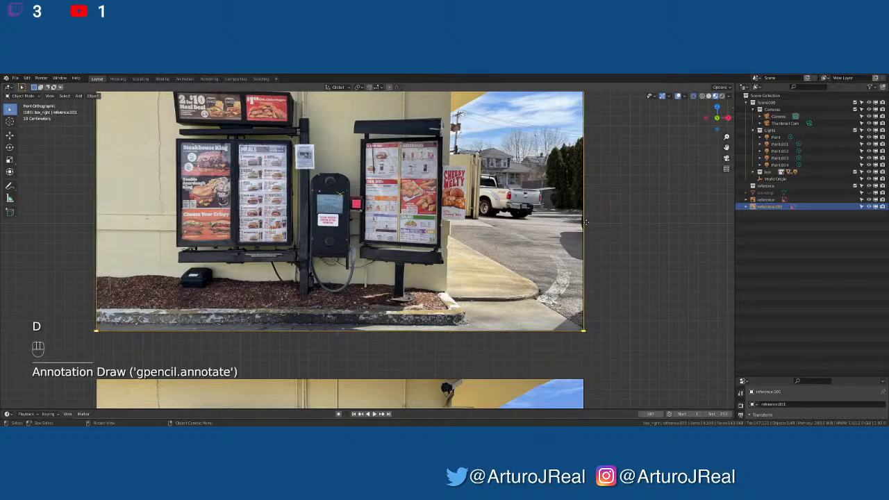
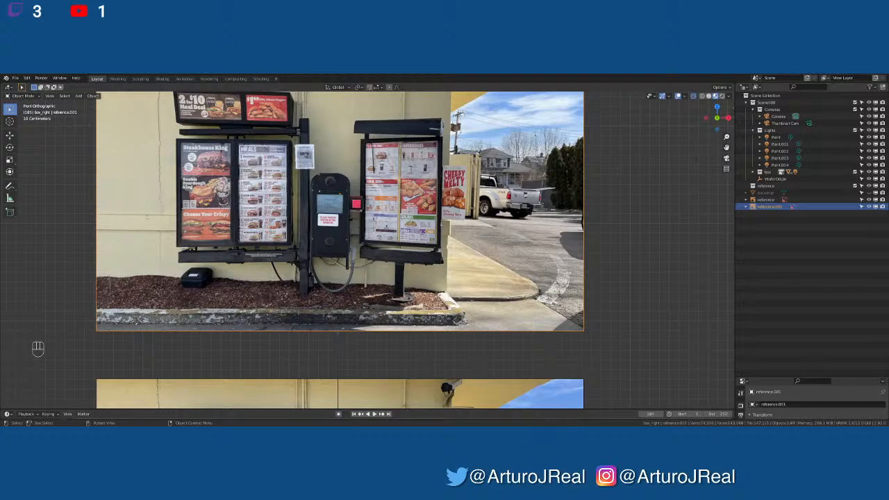
Delete the duplicated reference photo above the scene and hide the original reference image
{"action": "key", "text": "x"}
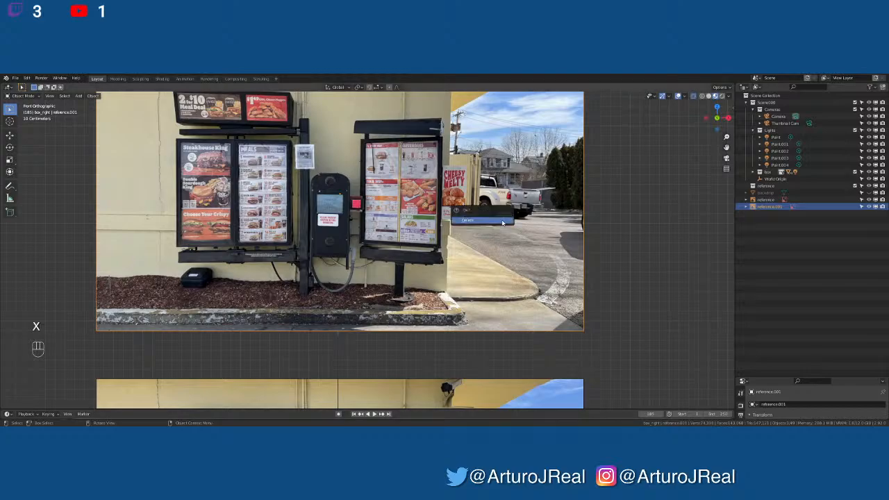
{"action": "left_click", "coordinate": [502, 221]}
{"action": "scroll", "coordinate": [502, 223], "scroll_direction": "down", "scroll_amount": 2}
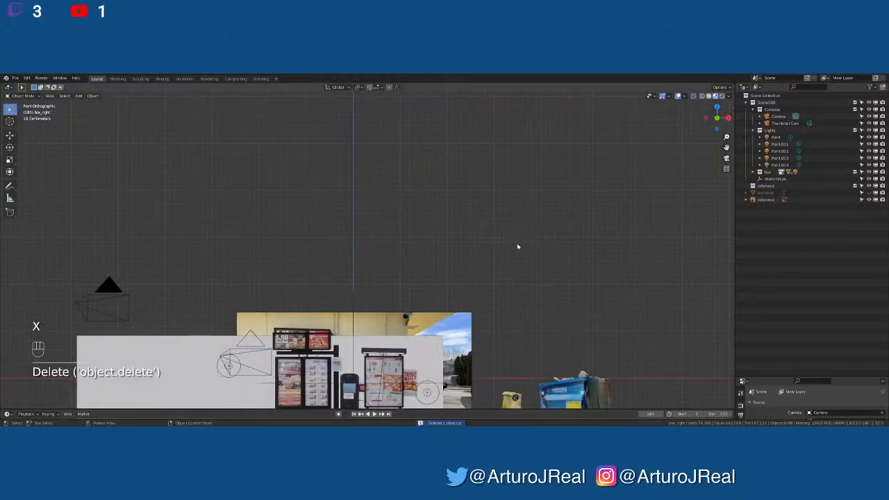
{"action": "middle_click_drag", "start_coordinate": [502, 252], "coordinate": [494, 133], "text": "shift"}
{"action": "scroll", "coordinate": [479, 199], "scroll_direction": "up", "scroll_amount": 3}
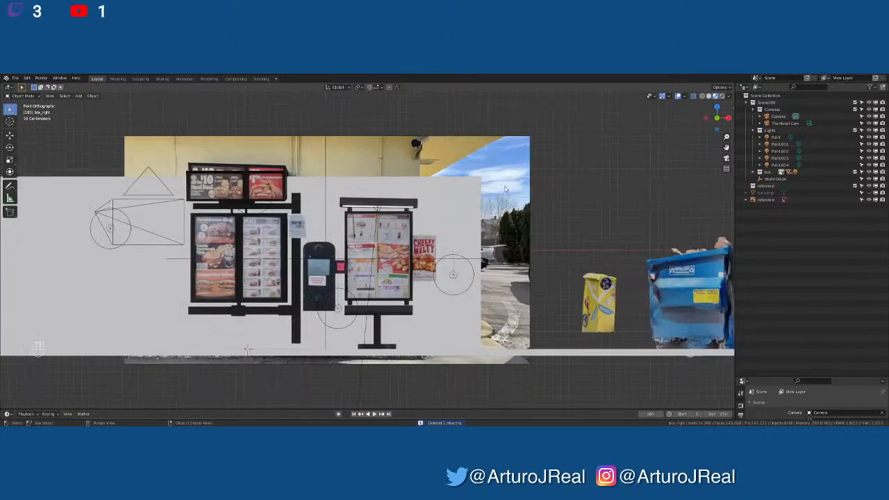
{"action": "left_click", "coordinate": [506, 189]}
{"action": "left_click", "coordinate": [869, 200]}
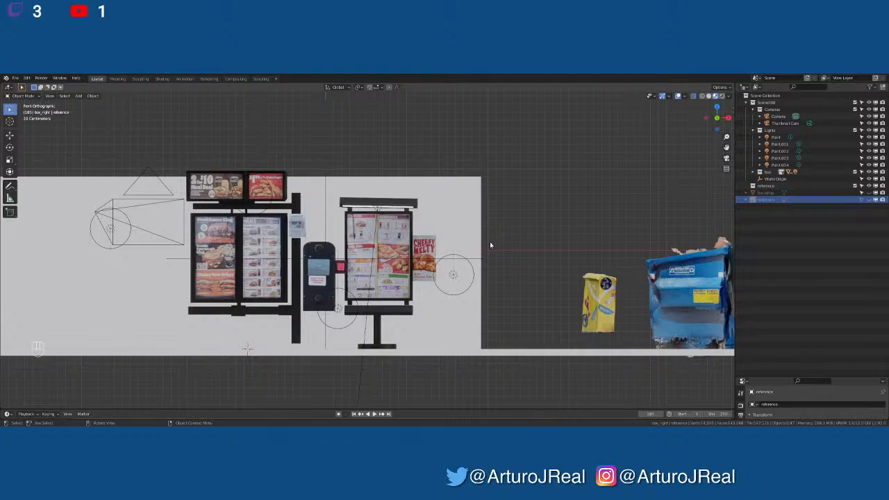
Examine the blocked-out wall, menu boards and ground from angled and front views, with the hidden object toggled on and off
{"action": "middle_click_drag", "start_coordinate": [511, 237], "coordinate": [523, 245]}
{"action": "scroll", "coordinate": [522, 246], "scroll_direction": "down", "scroll_amount": 3}
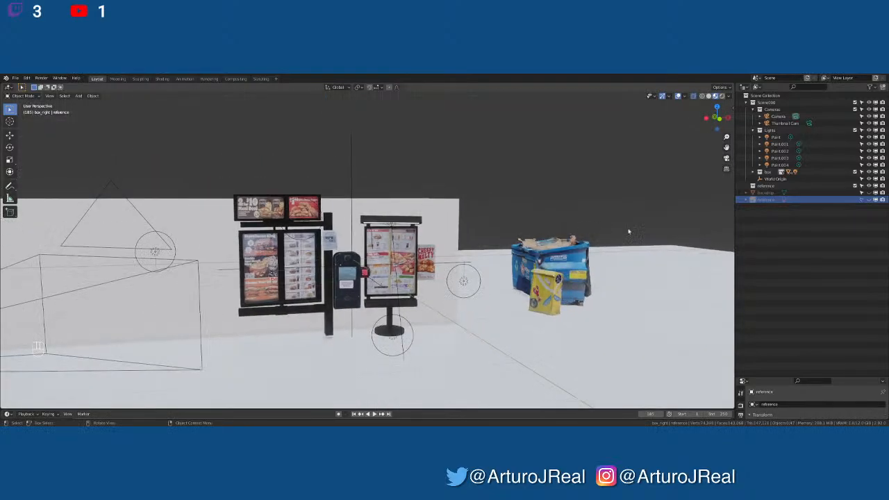
{"action": "left_click", "coordinate": [869, 193]}
{"action": "left_click", "coordinate": [869, 193]}
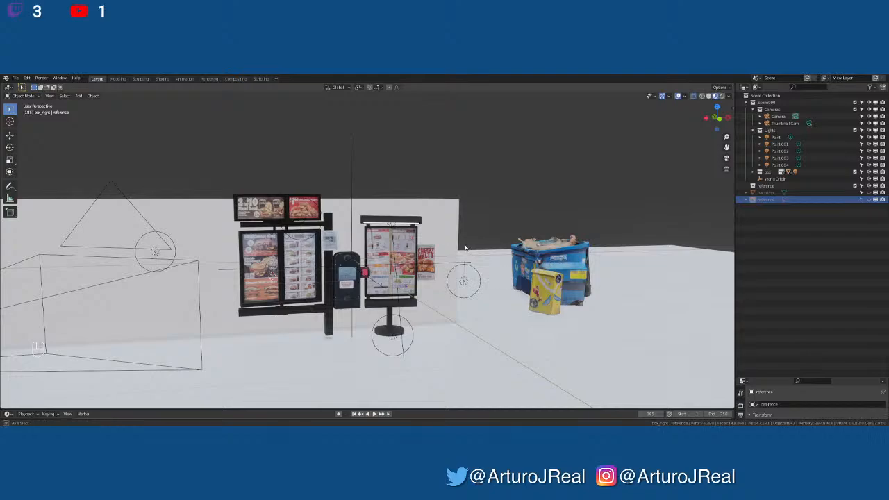
{"action": "middle_click_drag", "start_coordinate": [425, 281], "coordinate": [454, 240]}
{"action": "key", "text": "KP_1"}
{"action": "scroll", "coordinate": [452, 240], "scroll_direction": "up", "scroll_amount": 4}
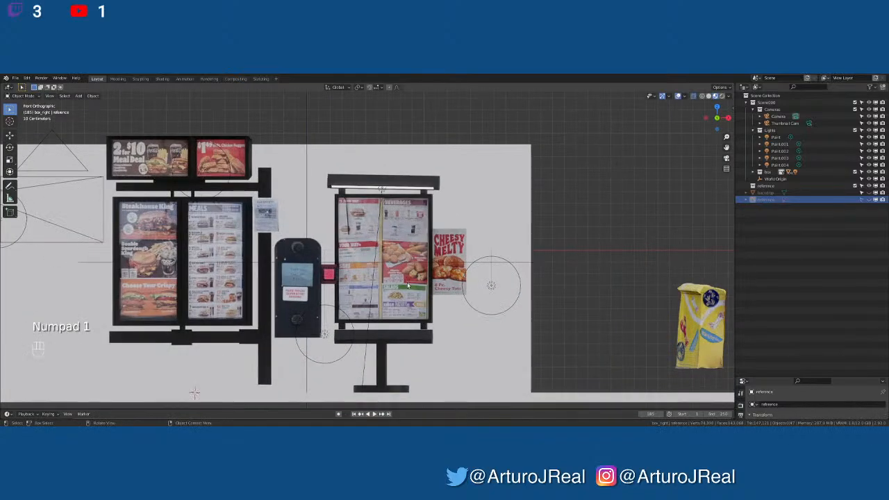
{"action": "middle_click_drag", "start_coordinate": [445, 299], "coordinate": [410, 276], "text": "shift"}
{"action": "scroll", "coordinate": [410, 276], "scroll_direction": "down", "scroll_amount": 5}
{"action": "middle_click_drag", "start_coordinate": [403, 320], "coordinate": [424, 294]}
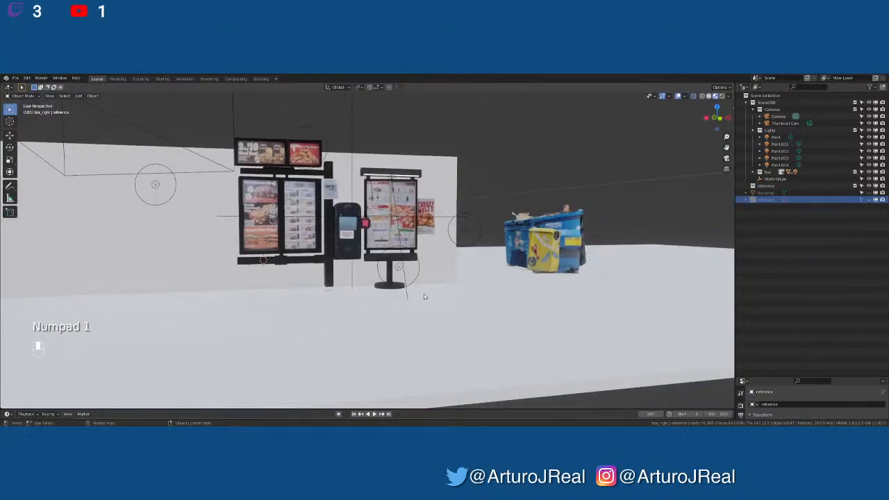
Show the scene in solid shading with X-ray off and a random colour per object
{"action": "left_click", "coordinate": [729, 96]}
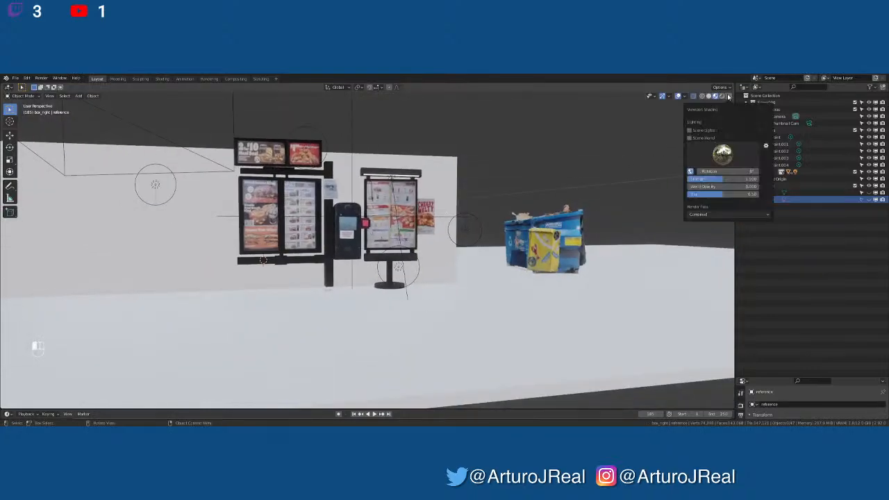
{"action": "left_click", "coordinate": [728, 96]}
{"action": "key", "text": "shift+z"}
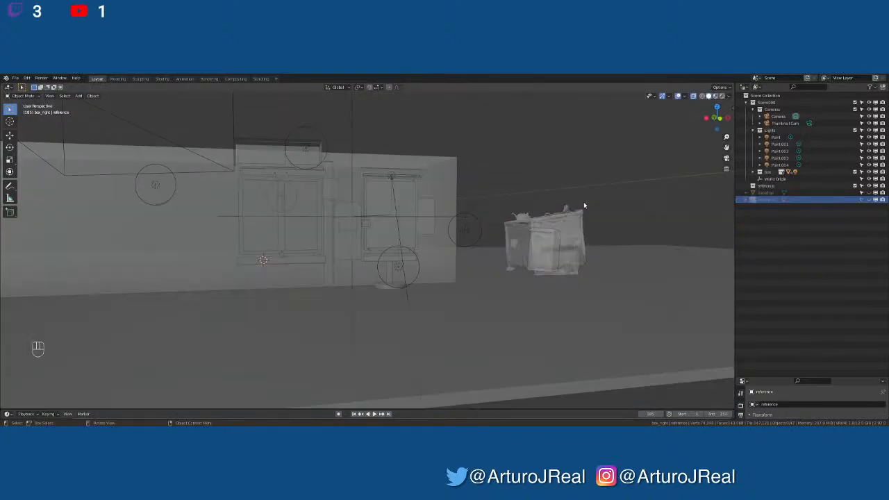
{"action": "middle_click_drag", "start_coordinate": [584, 205], "coordinate": [549, 221]}
{"action": "left_click", "coordinate": [694, 97]}
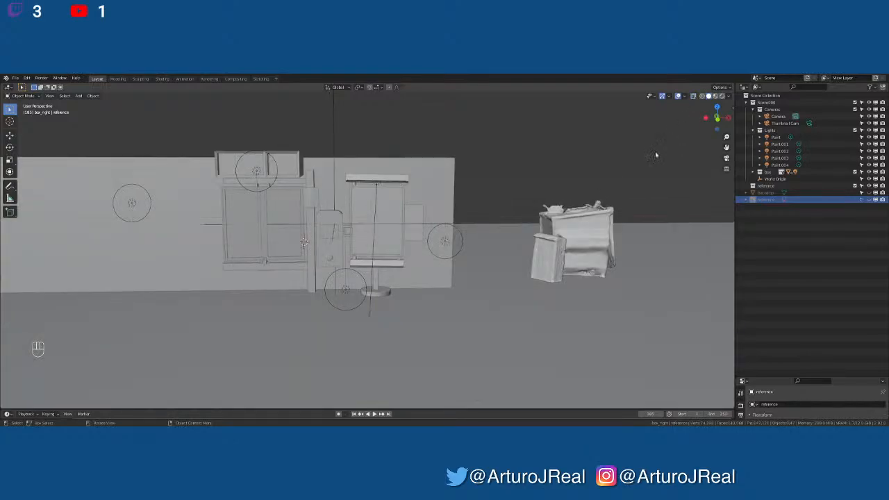
{"action": "middle_click_drag", "start_coordinate": [655, 155], "coordinate": [694, 108]}
{"action": "left_click", "coordinate": [729, 96]}
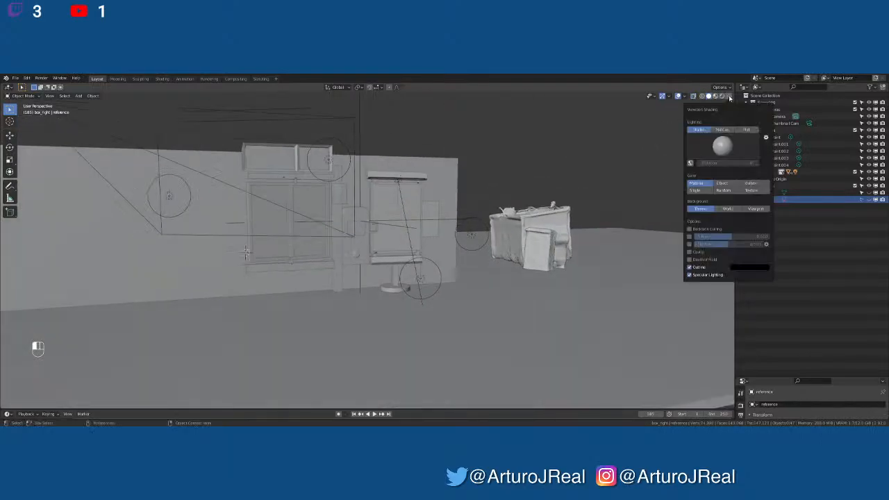
{"action": "left_click", "coordinate": [723, 190]}
{"action": "mouse_move", "coordinate": [549, 215]}
{"action": "middle_mouse_down"}
{"action": "mouse_move", "coordinate": [482, 226]}
{"action": "mouse_move", "coordinate": [548, 217]}
{"action": "mouse_move", "coordinate": [530, 207]}
{"action": "mouse_move", "coordinate": [485, 221]}
{"action": "mouse_move", "coordinate": [530, 223]}
{"action": "middle_mouse_up"}
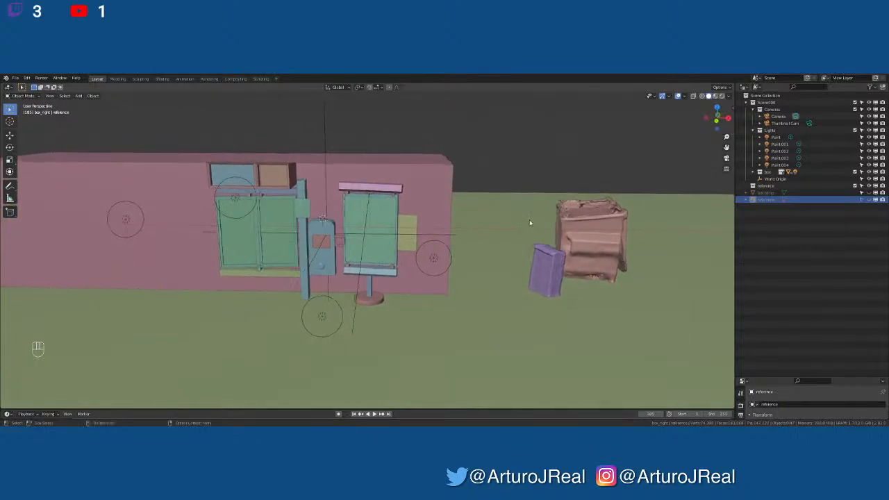
Select the yellow box mesh, frame it in the view and switch to the Sculpting workspace
{"action": "left_click", "coordinate": [541, 263]}
{"action": "key", "text": "KP_Decimal"}
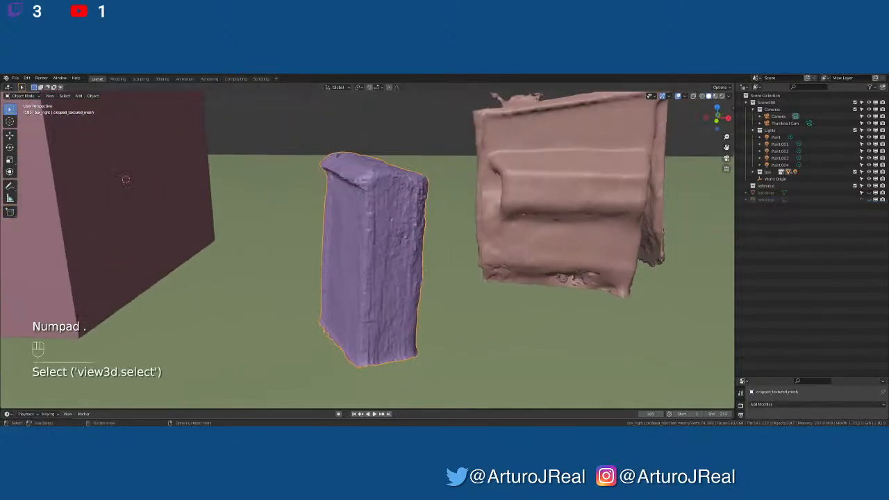
{"action": "left_click", "coordinate": [133, 79]}
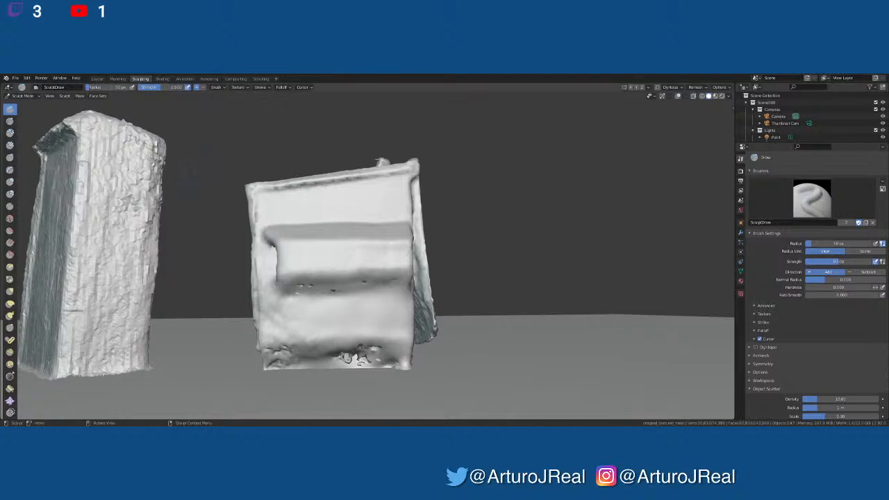
{"action": "mouse_move", "coordinate": [156, 202]}
{"action": "middle_mouse_down"}
{"action": "mouse_move", "coordinate": [175, 194]}
{"action": "mouse_move", "coordinate": [229, 248]}
{"action": "mouse_move", "coordinate": [346, 188]}
{"action": "middle_mouse_up"}
{"action": "scroll", "coordinate": [330, 205], "scroll_direction": "up", "scroll_amount": 4}
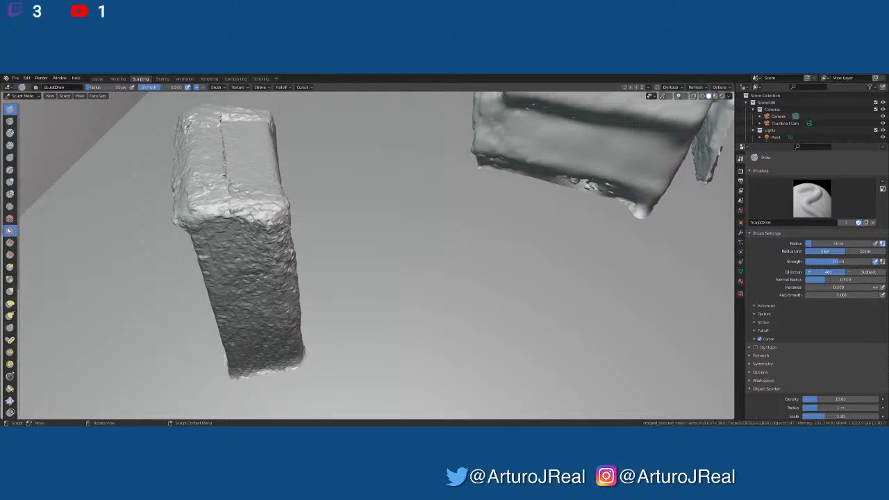
Flatten the seam on the box's top, then even out its rough broad face with the Flatten brush at a 120 px radius
{"action": "left_click", "coordinate": [10, 230]}
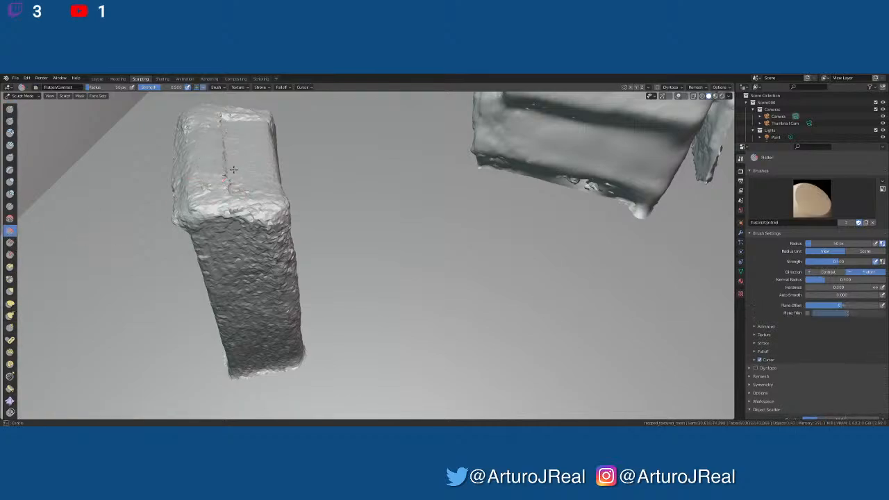
{"action": "left_click_drag", "start_coordinate": [251, 184], "coordinate": [236, 189]}
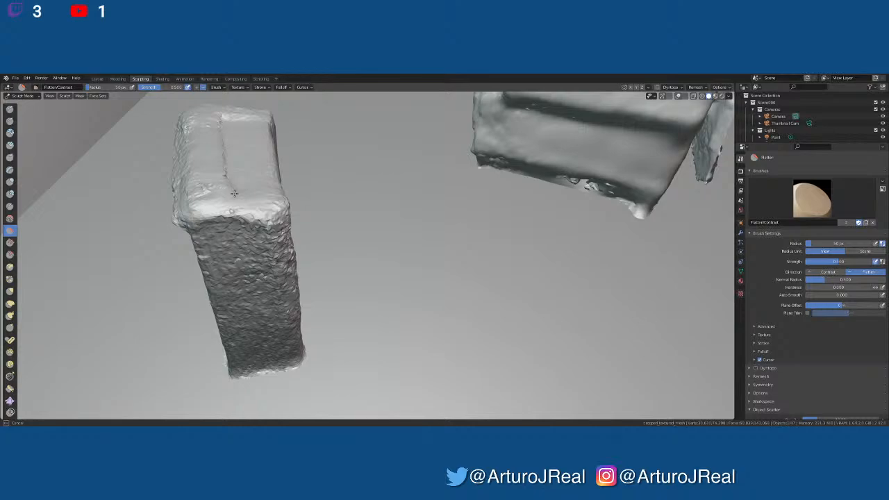
{"action": "mouse_move", "coordinate": [210, 185]}
{"action": "middle_mouse_down"}
{"action": "mouse_move", "coordinate": [380, 199]}
{"action": "mouse_move", "coordinate": [373, 212]}
{"action": "middle_mouse_up"}
{"action": "key", "text": "f"}
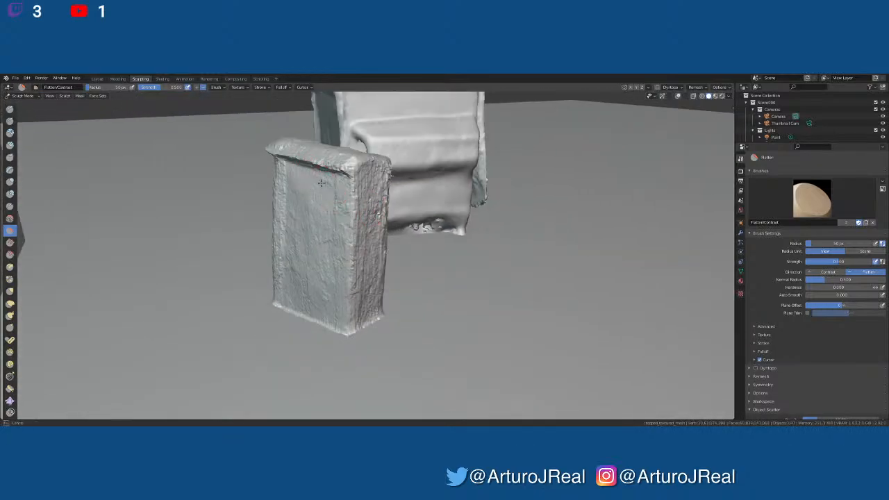
{"action": "left_click", "coordinate": [326, 202]}
{"action": "left_click_drag", "start_coordinate": [327, 202], "coordinate": [308, 204]}
{"action": "mouse_move", "coordinate": [319, 283]}
{"action": "left_mouse_down"}
{"action": "mouse_move", "coordinate": [358, 239]}
{"action": "mouse_move", "coordinate": [300, 198]}
{"action": "left_mouse_up"}
{"action": "middle_click_drag", "start_coordinate": [288, 175], "coordinate": [188, 203]}
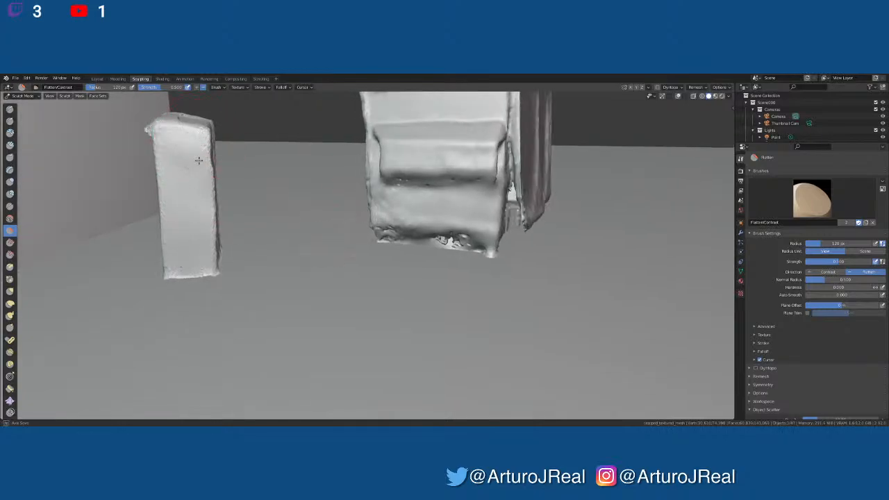
Flatten the bumpy back, narrow sides and upper edges of the box, working around it with the Flatten brush
{"action": "mouse_move", "coordinate": [174, 187]}
{"action": "middle_mouse_down"}
{"action": "mouse_move", "coordinate": [238, 174]}
{"action": "mouse_move", "coordinate": [324, 235]}
{"action": "mouse_move", "coordinate": [305, 210]}
{"action": "mouse_move", "coordinate": [354, 264]}
{"action": "mouse_move", "coordinate": [334, 257]}
{"action": "middle_mouse_up"}
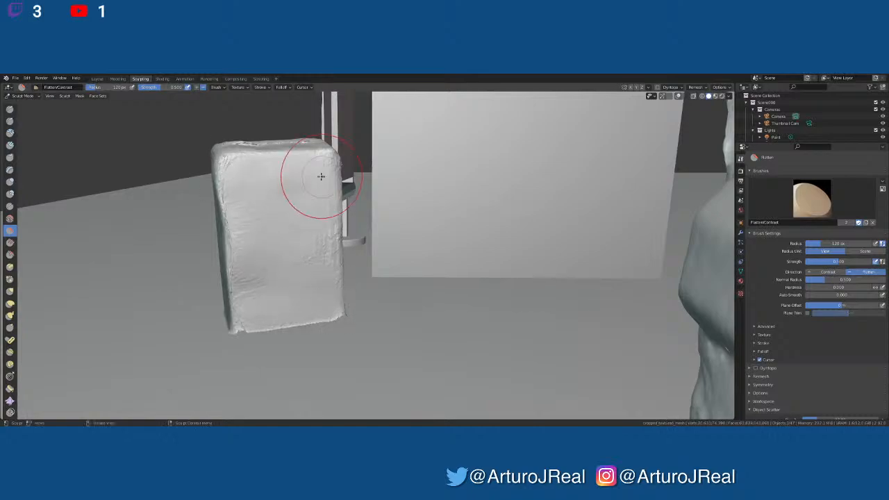
{"action": "middle_click_drag", "start_coordinate": [308, 175], "coordinate": [436, 227]}
{"action": "mouse_move", "coordinate": [436, 227]}
{"action": "left_mouse_down"}
{"action": "mouse_move", "coordinate": [452, 188]}
{"action": "mouse_move", "coordinate": [444, 146]}
{"action": "mouse_move", "coordinate": [437, 291]}
{"action": "mouse_move", "coordinate": [454, 282]}
{"action": "mouse_move", "coordinate": [471, 192]}
{"action": "mouse_move", "coordinate": [423, 182]}
{"action": "mouse_move", "coordinate": [480, 183]}
{"action": "left_mouse_up"}
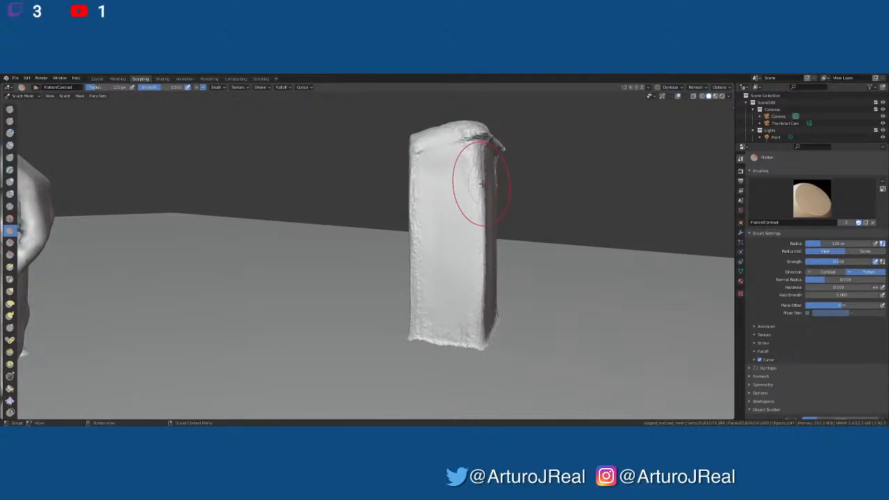
{"action": "mouse_move", "coordinate": [480, 182]}
{"action": "middle_mouse_down"}
{"action": "mouse_move", "coordinate": [434, 178]}
{"action": "mouse_move", "coordinate": [444, 181]}
{"action": "middle_mouse_up"}
{"action": "left_click_drag", "start_coordinate": [444, 186], "coordinate": [444, 142]}
{"action": "mouse_move", "coordinate": [540, 135]}
{"action": "left_mouse_down"}
{"action": "mouse_move", "coordinate": [464, 147]}
{"action": "mouse_move", "coordinate": [453, 106]}
{"action": "mouse_move", "coordinate": [442, 115]}
{"action": "left_mouse_up"}
Look through the sculpting brushes and choose Draw Sharp with its radius reduced to 31 px
{"action": "mouse_move", "coordinate": [539, 324]}
{"action": "middle_mouse_down"}
{"action": "mouse_move", "coordinate": [459, 257]}
{"action": "mouse_move", "coordinate": [482, 247]}
{"action": "mouse_move", "coordinate": [425, 168]}
{"action": "middle_mouse_up"}
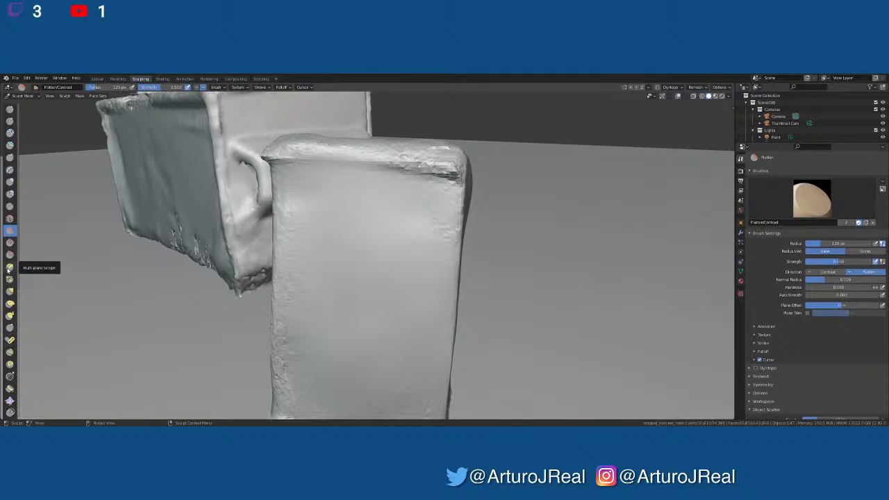
{"action": "scroll", "coordinate": [9, 284], "scroll_direction": "down", "scroll_amount": 2}
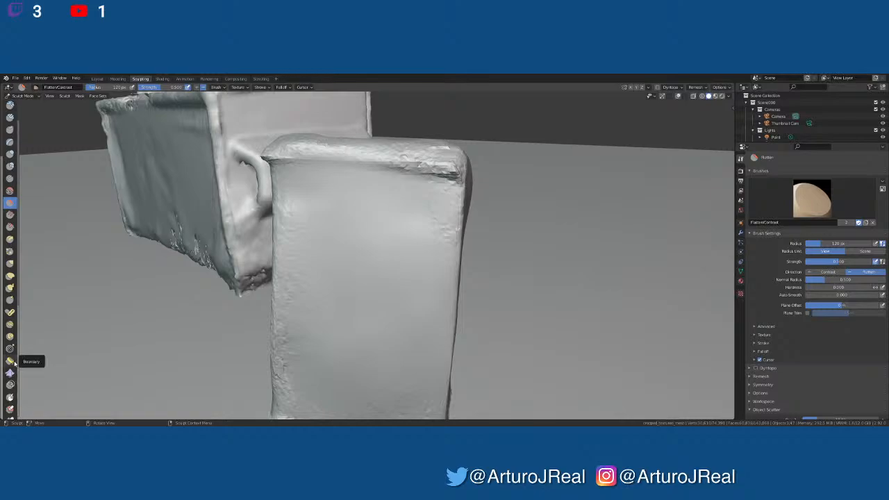
{"action": "scroll", "coordinate": [14, 362], "scroll_direction": "down", "scroll_amount": 4}
{"action": "scroll", "coordinate": [14, 358], "scroll_direction": "up", "scroll_amount": 4}
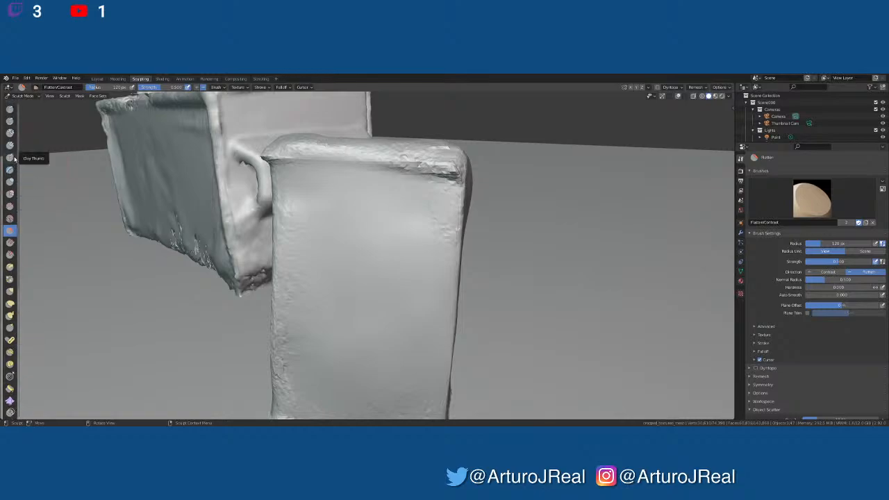
{"action": "left_click", "coordinate": [10, 121]}
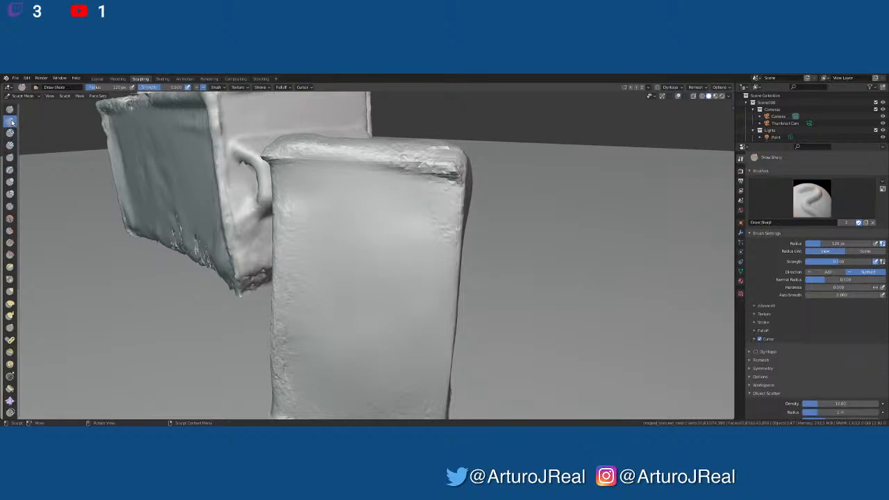
{"action": "key", "text": "f"}
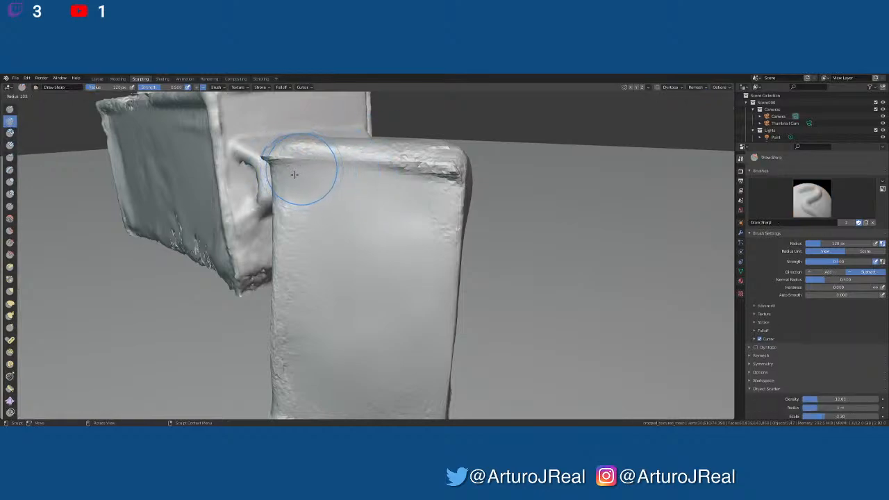
{"action": "left_click", "coordinate": [277, 183]}
{"action": "key", "text": "f"}
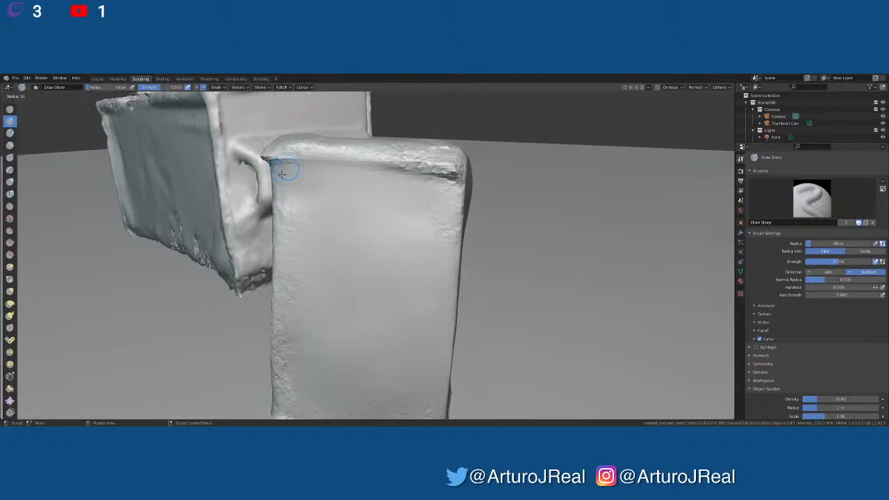
{"action": "left_click", "coordinate": [282, 173]}
Carve a sharp crease beneath the box's top flap, along the broad face and around the rough corner
{"action": "mouse_move", "coordinate": [282, 173]}
{"action": "left_mouse_down"}
{"action": "mouse_move", "coordinate": [358, 166]}
{"action": "mouse_move", "coordinate": [452, 176]}
{"action": "mouse_move", "coordinate": [407, 174]}
{"action": "left_mouse_up"}
{"action": "middle_click_drag", "start_coordinate": [407, 175], "coordinate": [376, 177]}
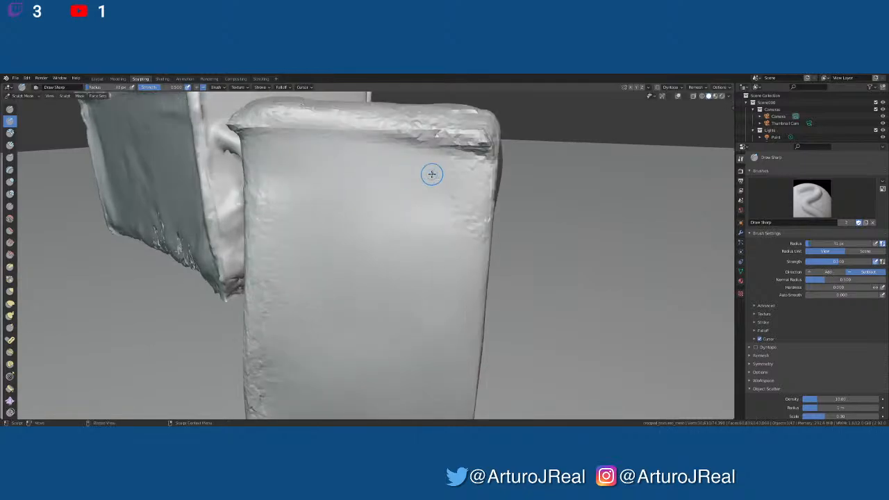
{"action": "middle_click_drag", "start_coordinate": [432, 173], "coordinate": [400, 201]}
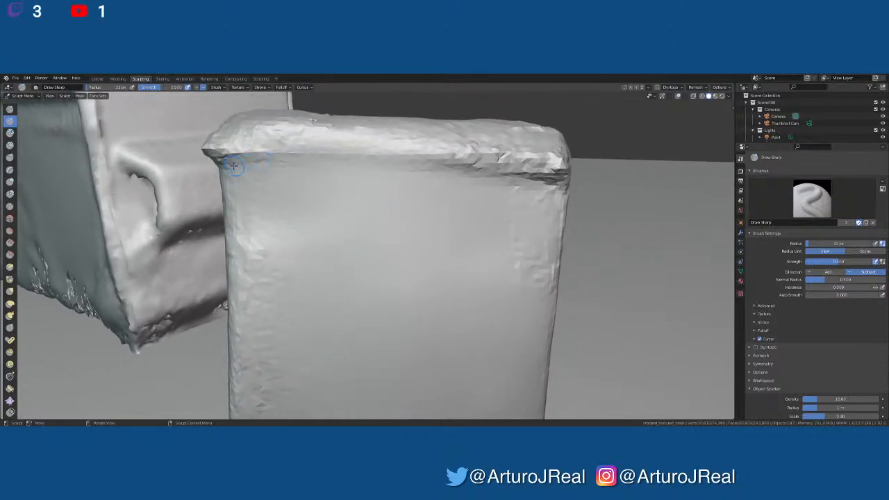
{"action": "left_click_drag", "start_coordinate": [234, 165], "coordinate": [406, 166]}
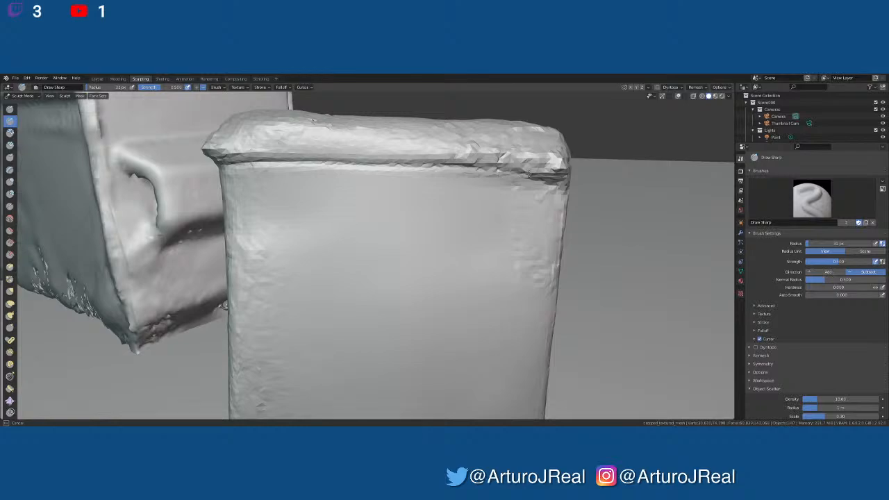
{"action": "mouse_move", "coordinate": [582, 177]}
{"action": "middle_mouse_down"}
{"action": "mouse_move", "coordinate": [552, 175]}
{"action": "mouse_move", "coordinate": [569, 175]}
{"action": "middle_mouse_up"}
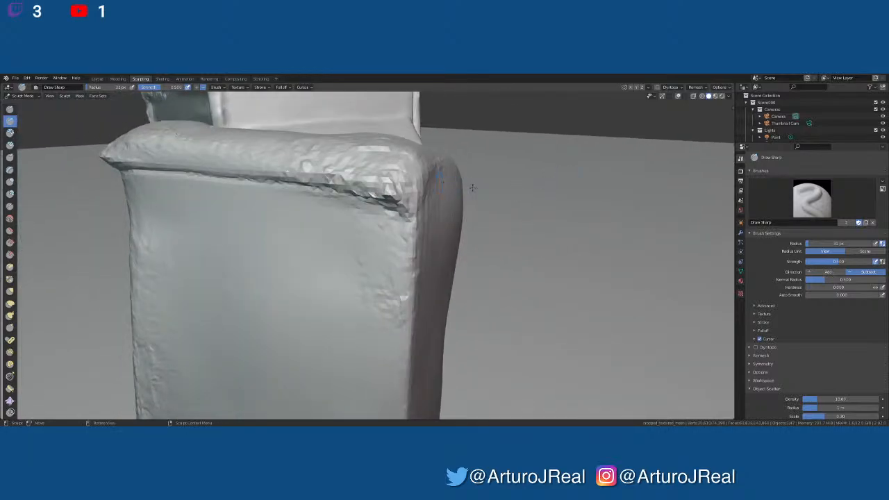
{"action": "middle_click_drag", "start_coordinate": [472, 187], "coordinate": [445, 189]}
{"action": "mouse_move", "coordinate": [213, 192]}
{"action": "left_mouse_down"}
{"action": "mouse_move", "coordinate": [241, 186]}
{"action": "mouse_move", "coordinate": [221, 191]}
{"action": "left_mouse_up"}
{"action": "middle_click_drag", "start_coordinate": [221, 184], "coordinate": [237, 198]}
{"action": "scroll", "coordinate": [236, 198], "scroll_direction": "down", "scroll_amount": 3}
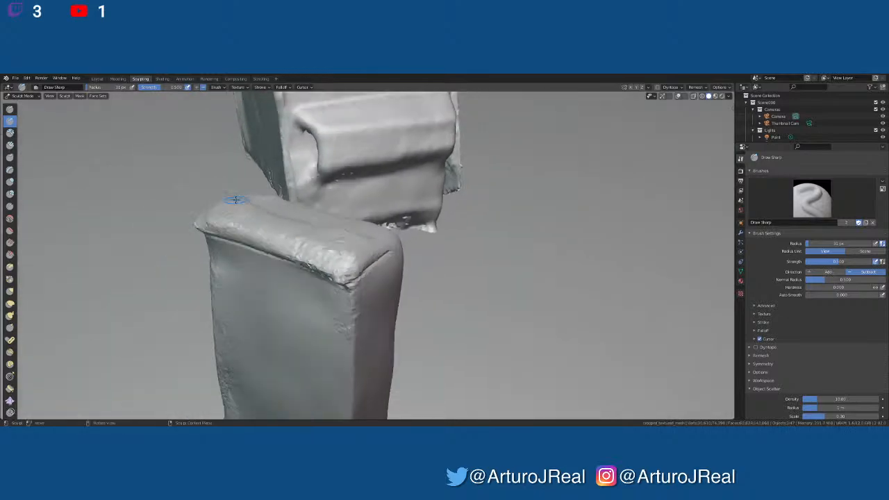
Smooth the rough corner and ridge of the box's top flap with the Flatten brush
{"action": "left_click", "coordinate": [11, 229]}
{"action": "left_click_drag", "start_coordinate": [319, 243], "coordinate": [321, 249]}
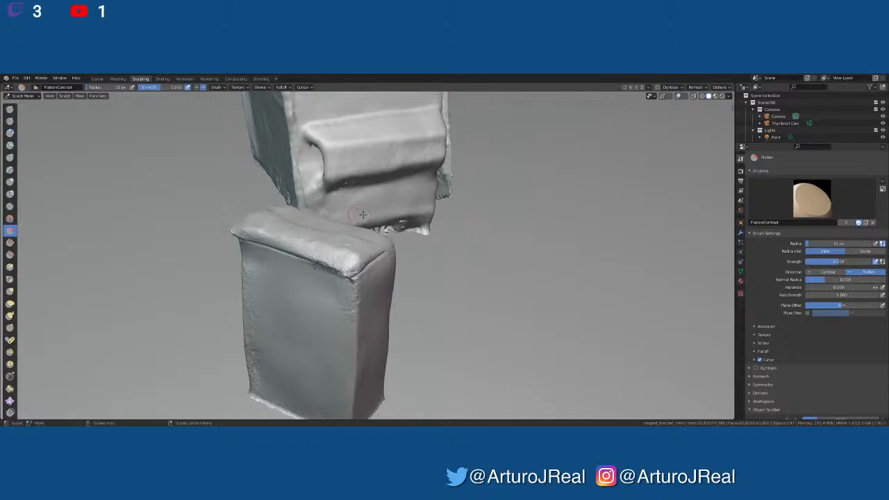
{"action": "middle_click_drag", "start_coordinate": [347, 281], "coordinate": [341, 257]}
{"action": "scroll", "coordinate": [341, 252], "scroll_direction": "down", "scroll_amount": 3}
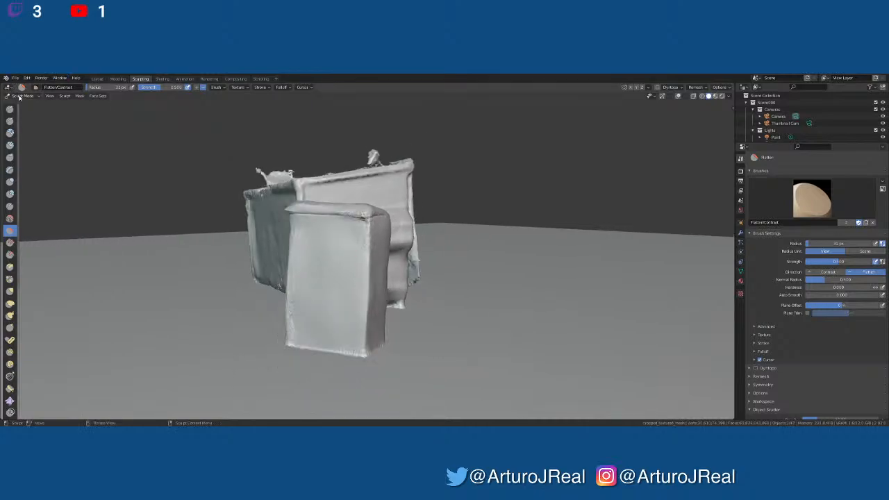
Leave sculpting for the Layout workspace and show the scene in Material Preview shading
{"action": "left_click", "coordinate": [98, 79]}
{"action": "scroll", "coordinate": [293, 167], "scroll_direction": "down", "scroll_amount": 3}
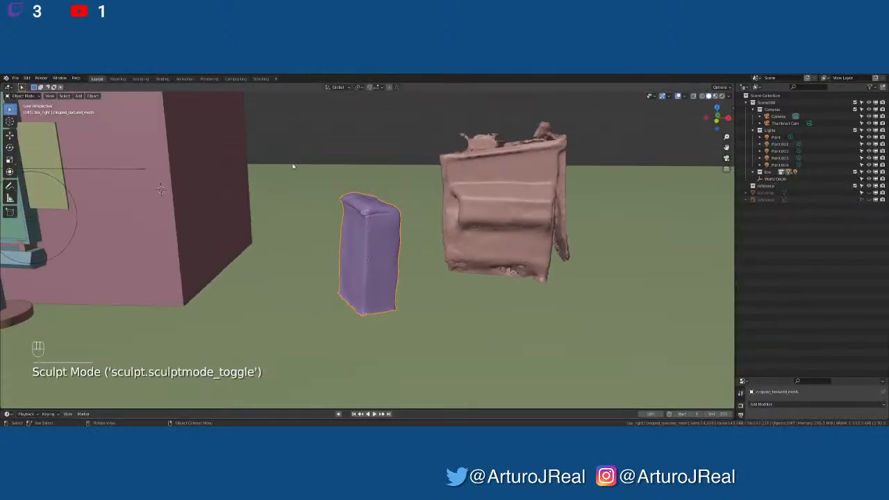
{"action": "middle_click_drag", "start_coordinate": [411, 226], "coordinate": [386, 220]}
{"action": "scroll", "coordinate": [386, 221], "scroll_direction": "down", "scroll_amount": 2}
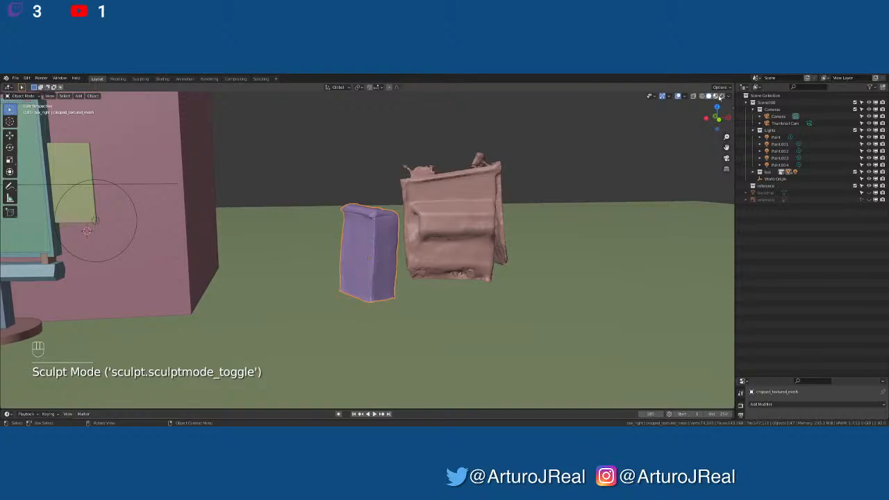
{"action": "left_click", "coordinate": [715, 96]}
{"action": "scroll", "coordinate": [369, 245], "scroll_direction": "down", "scroll_amount": 3}
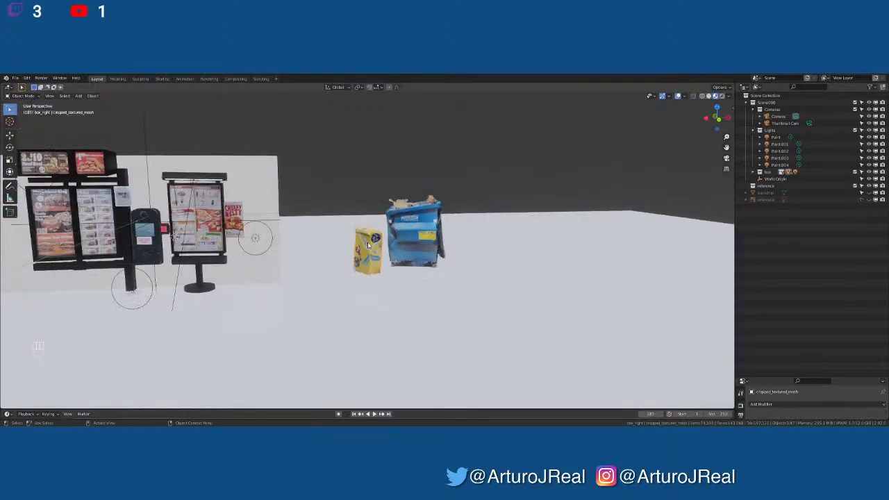
Examine the sculpted yellow box beside the dumpster and check the scene's composition through the camera
{"action": "scroll", "coordinate": [368, 243], "scroll_direction": "up", "scroll_amount": 3}
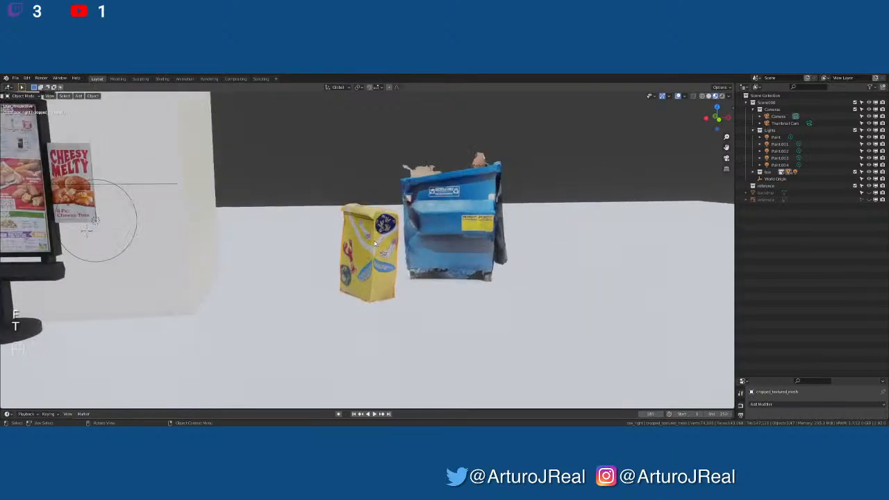
{"action": "middle_click_drag", "start_coordinate": [375, 243], "coordinate": [402, 229]}
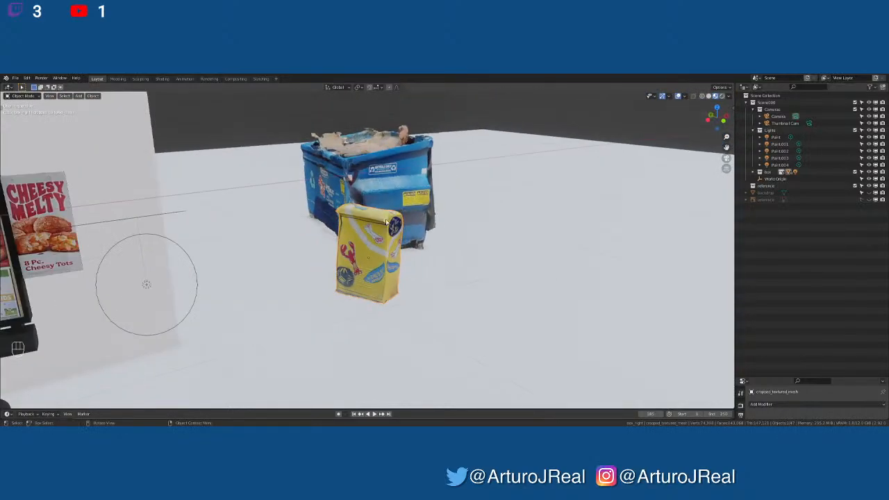
{"action": "key", "text": "KP_0"}
{"action": "scroll", "coordinate": [440, 282], "scroll_direction": "up", "scroll_amount": 2}
{"action": "scroll", "coordinate": [440, 282], "scroll_direction": "down", "scroll_amount": 2}
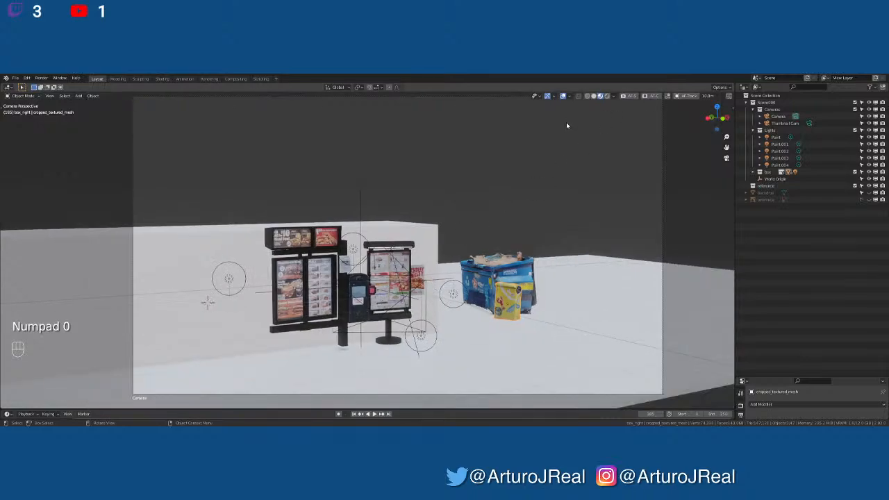
{"action": "middle_click_drag", "start_coordinate": [431, 242], "coordinate": [430, 217], "text": "shift"}
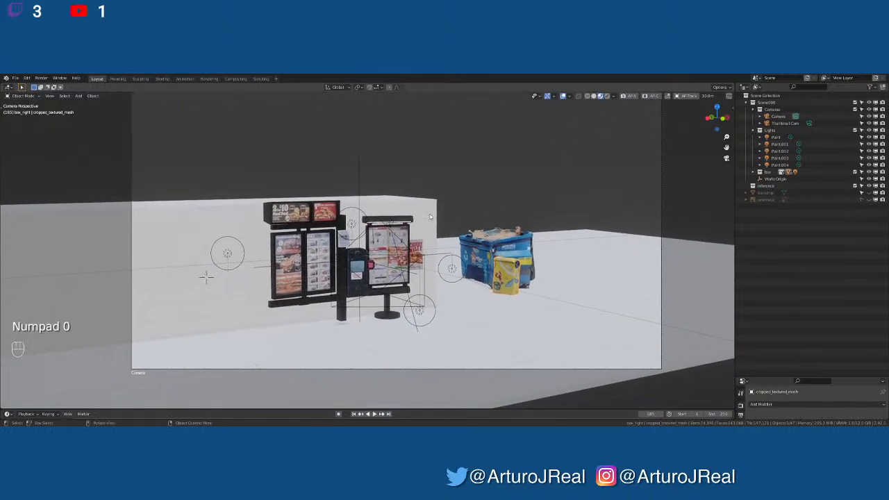
Add a cube in front view, raise it to ground level and move it along X to the wall's end
{"action": "left_click", "coordinate": [429, 216]}
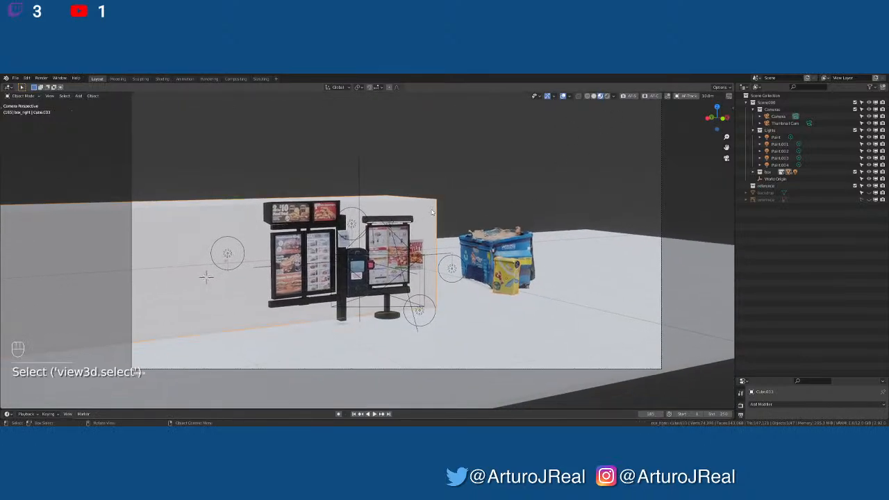
{"action": "key", "text": "KP_1"}
{"action": "scroll", "coordinate": [312, 220], "scroll_direction": "up", "scroll_amount": 1}
{"action": "key", "text": "shift+a"}
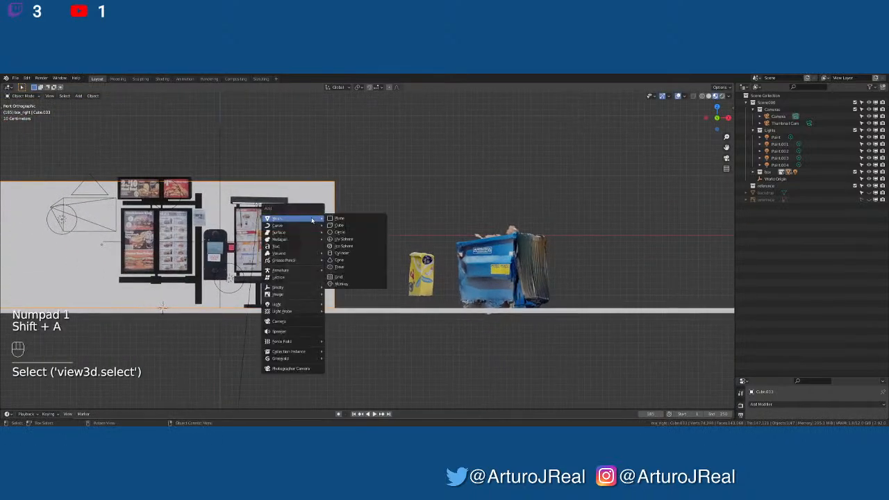
{"action": "left_click", "coordinate": [339, 225]}
{"action": "key", "text": "g"}
{"action": "key", "text": "z"}
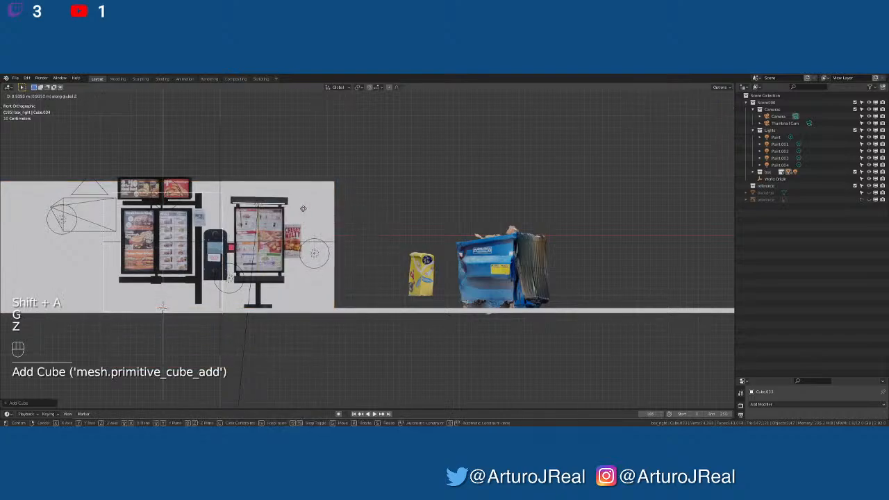
{"action": "left_click", "coordinate": [303, 208]}
{"action": "key", "text": "g"}
{"action": "key", "text": "x"}
{"action": "left_click", "coordinate": [466, 209]}
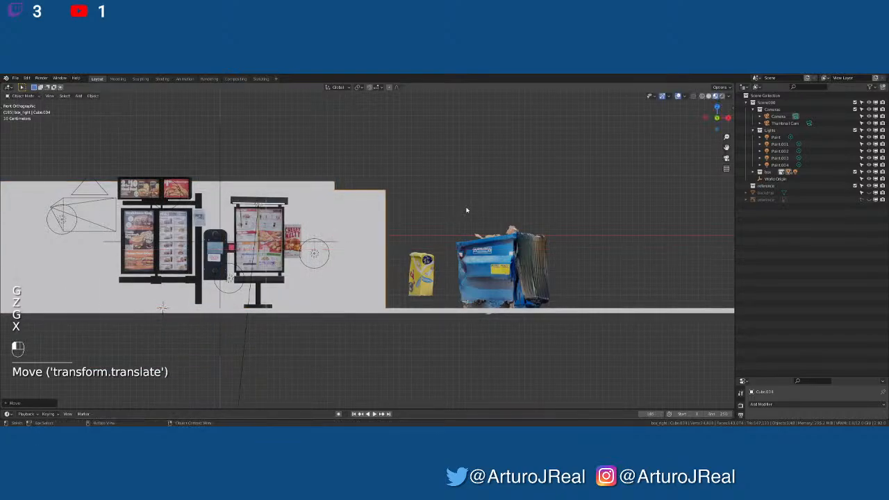
Shift the new cube along the Y axis beside the wall's end
{"action": "scroll", "coordinate": [467, 210], "scroll_direction": "up", "scroll_amount": 3}
{"action": "middle_click_drag", "start_coordinate": [400, 207], "coordinate": [372, 216]}
{"action": "key", "text": "g"}
{"action": "key", "text": "y"}
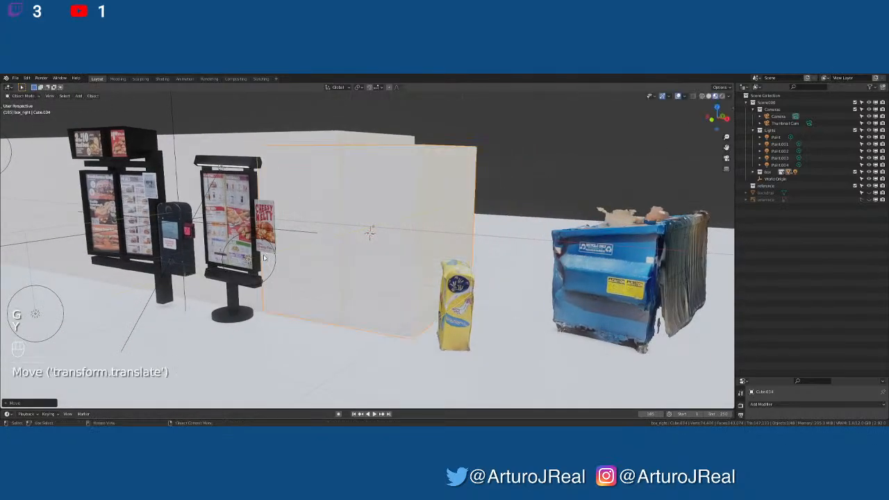
{"action": "key", "text": "KP_1"}
{"action": "key", "text": "g"}
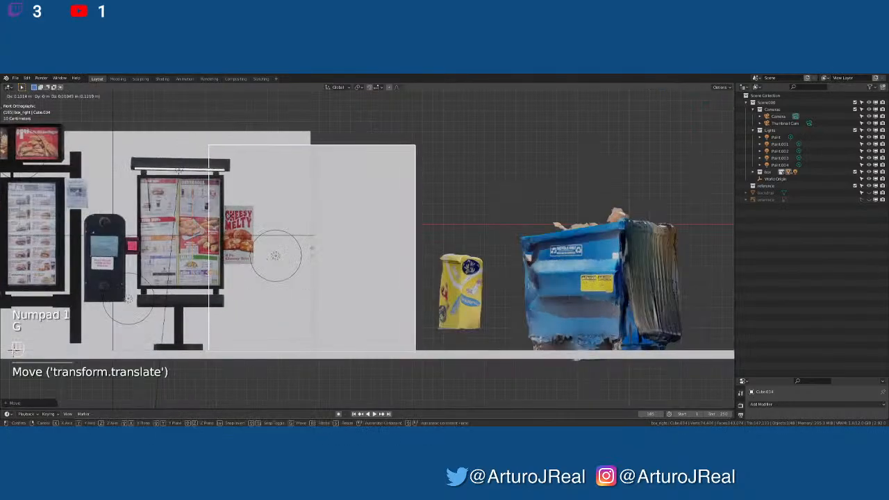
{"action": "key", "text": "y"}
{"action": "right_click", "coordinate": [232, 219]}
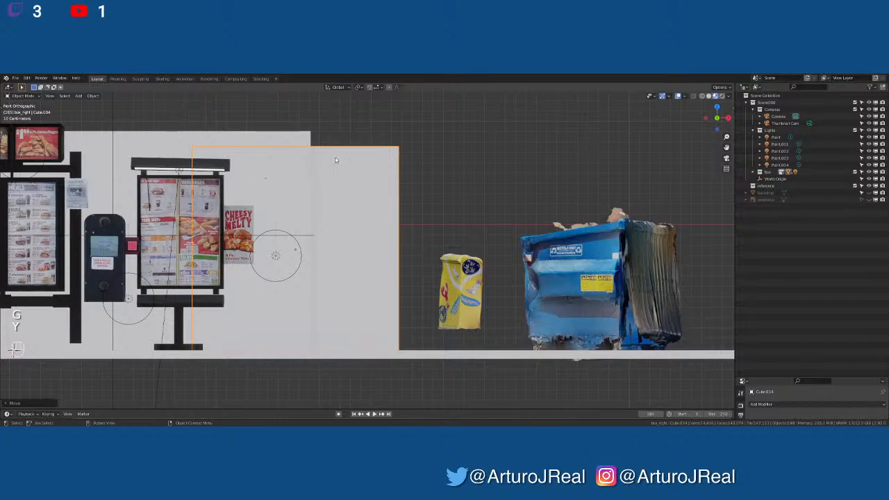
Scale the wall block taller along Z and raise it so its base rests on the ground
{"action": "scroll", "coordinate": [341, 164], "scroll_direction": "down", "scroll_amount": 2}
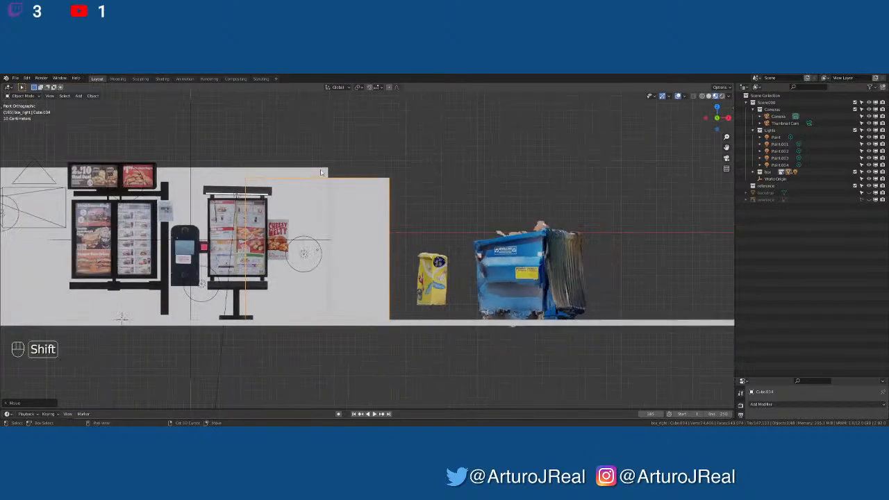
{"action": "middle_click_drag", "start_coordinate": [294, 179], "coordinate": [334, 179], "text": "shift"}
{"action": "left_click", "coordinate": [333, 179]}
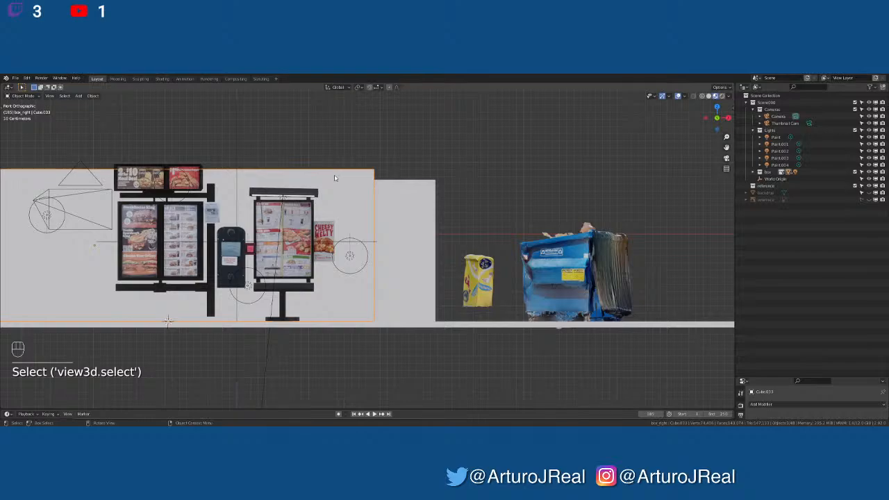
{"action": "key", "text": "s"}
{"action": "key", "text": "z"}
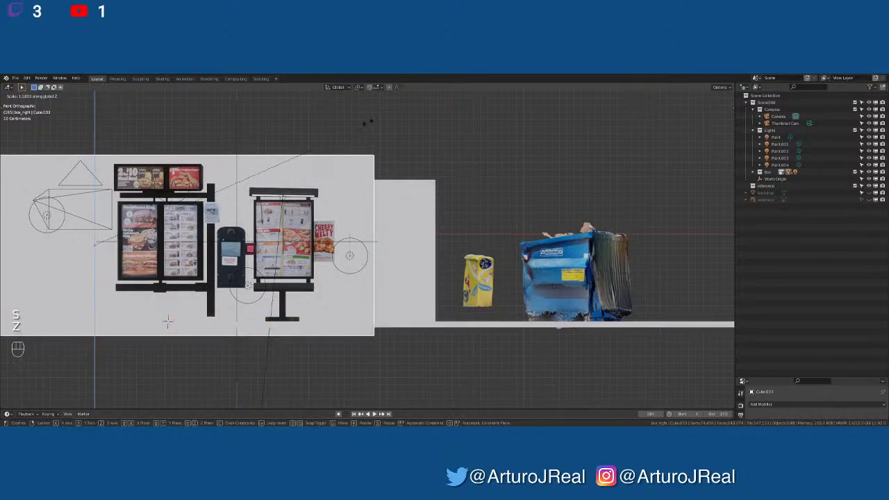
{"action": "left_click", "coordinate": [410, 365]}
{"action": "key", "text": "g"}
{"action": "key", "text": "z"}
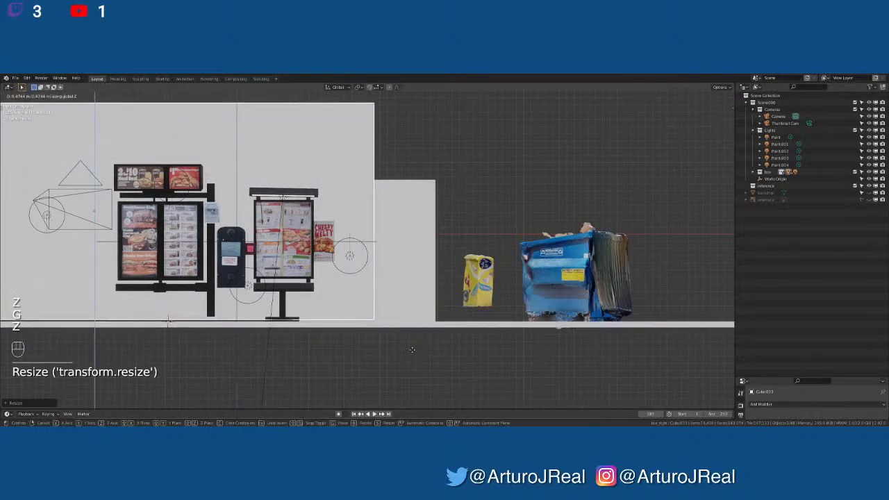
{"action": "left_click", "coordinate": [413, 355]}
Delete the extra cube standing at the wall's end
{"action": "left_click", "coordinate": [426, 295]}
{"action": "key", "text": "x"}
{"action": "left_click", "coordinate": [417, 285]}
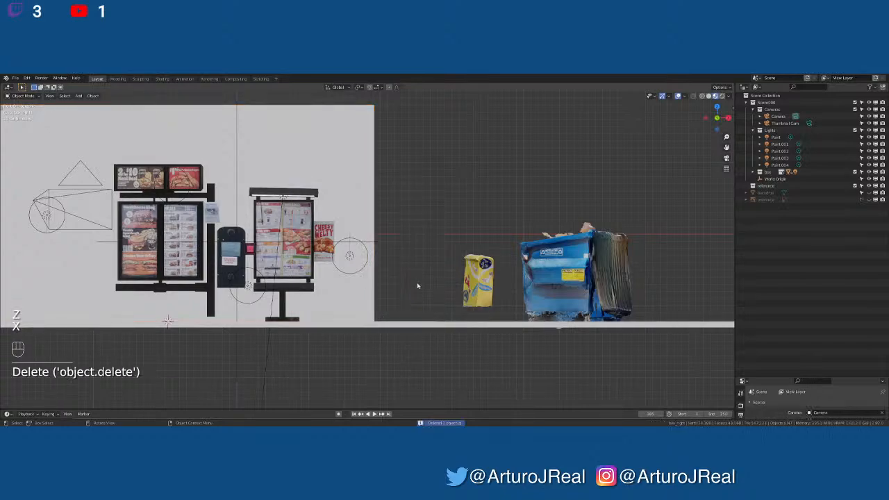
Show the reference photo and compare the scene with it by temporarily hiding the wall block
{"action": "left_click", "coordinate": [868, 200]}
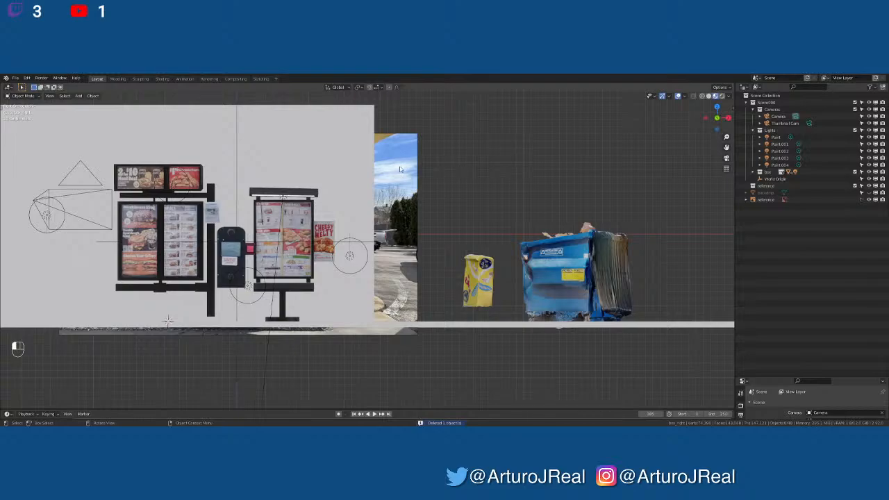
{"action": "left_click", "coordinate": [354, 159]}
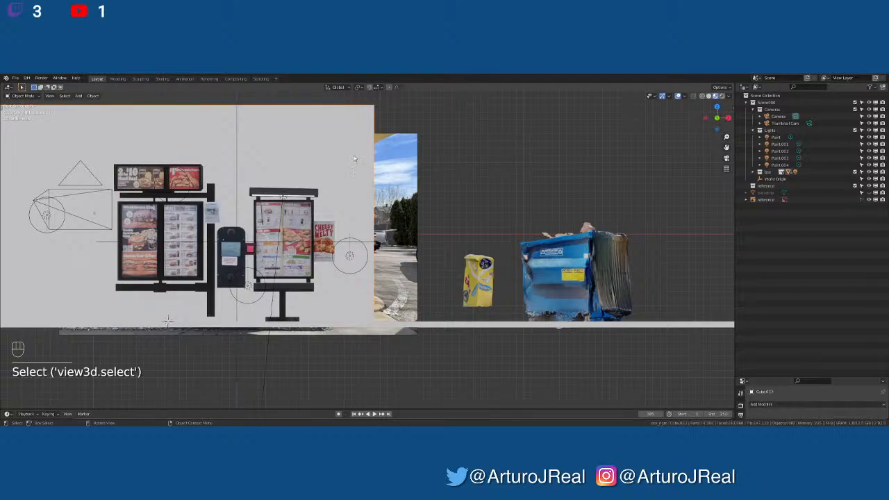
{"action": "key", "text": "h"}
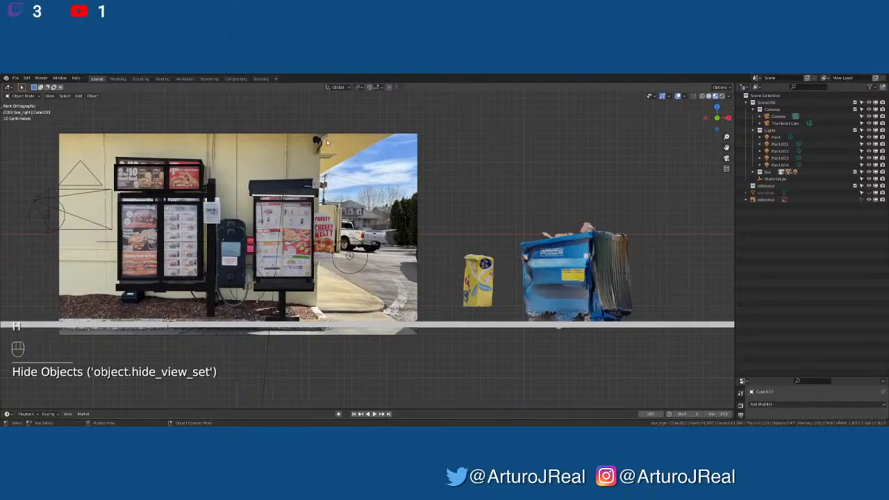
{"action": "key", "text": "ctrl+z"}
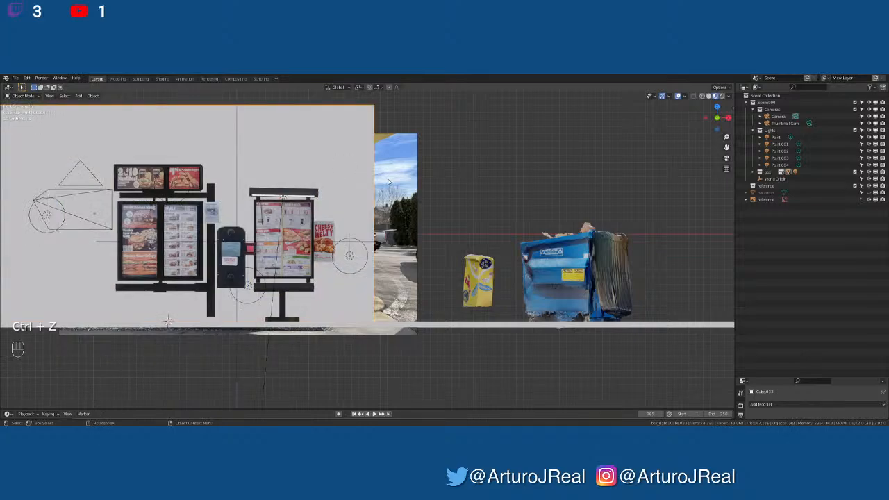
Add a horizontal loop cut around the wall block and slide it up to just below the top edge
{"action": "scroll", "coordinate": [397, 148], "scroll_direction": "down", "scroll_amount": 3}
{"action": "middle_click_drag", "start_coordinate": [382, 170], "coordinate": [396, 201], "text": "shift"}
{"action": "key", "text": "Tab"}
{"action": "key", "text": "Tab"}
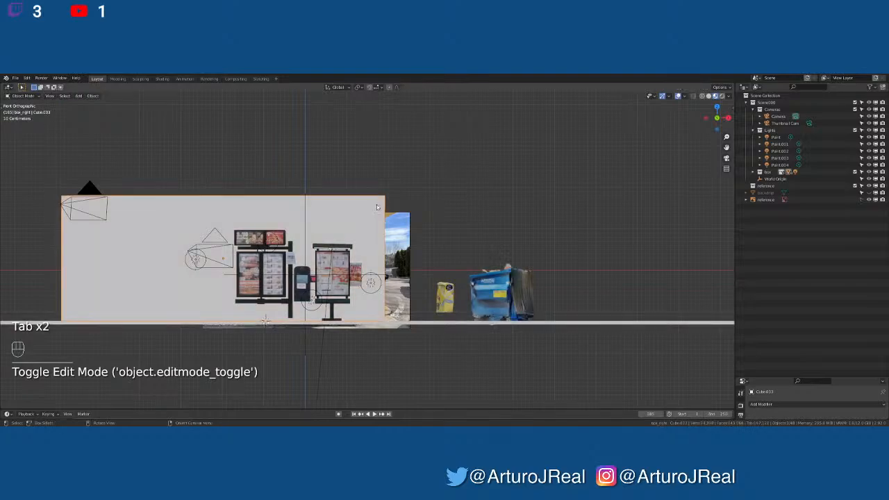
{"action": "key", "text": "Tab"}
{"action": "middle_click_drag", "start_coordinate": [265, 320], "coordinate": [308, 252]}
{"action": "left_click", "coordinate": [369, 186]}
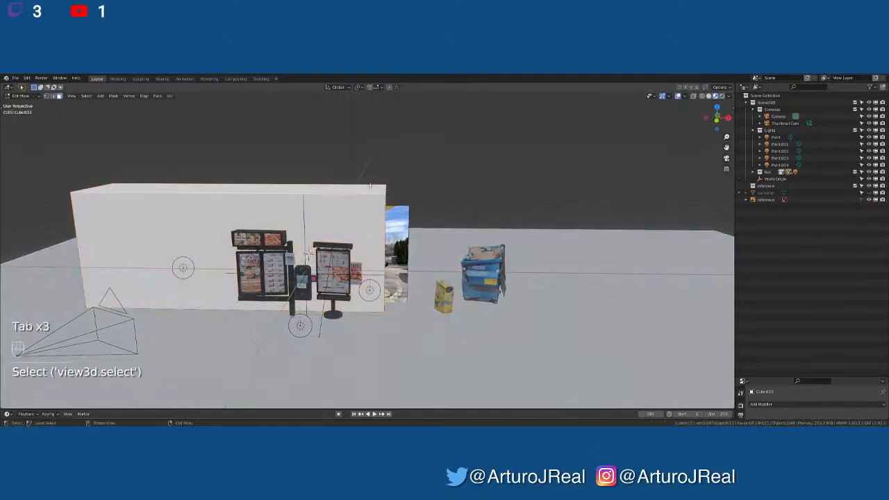
{"action": "key", "text": "ctrl+r"}
{"action": "left_click", "coordinate": [381, 198]}
{"action": "key", "text": "g"}
{"action": "key", "text": "z"}
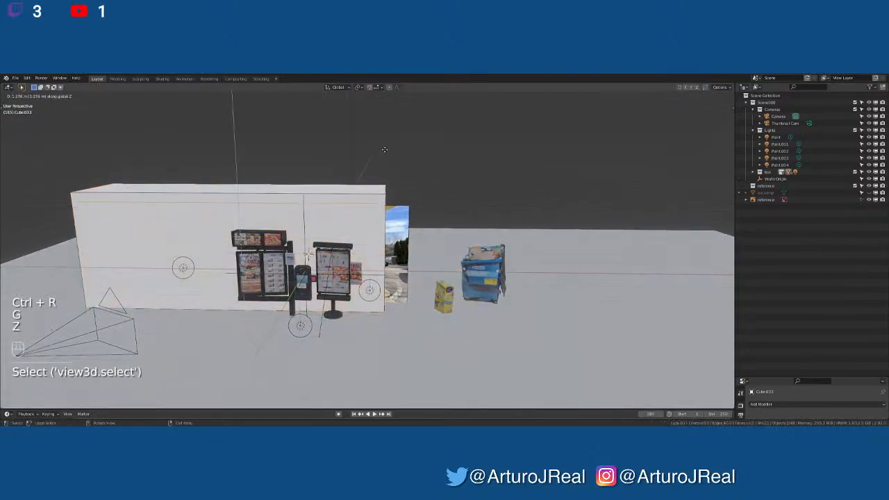
{"action": "left_click", "coordinate": [390, 149]}
{"action": "middle_click_drag", "start_coordinate": [389, 151], "coordinate": [493, 241]}
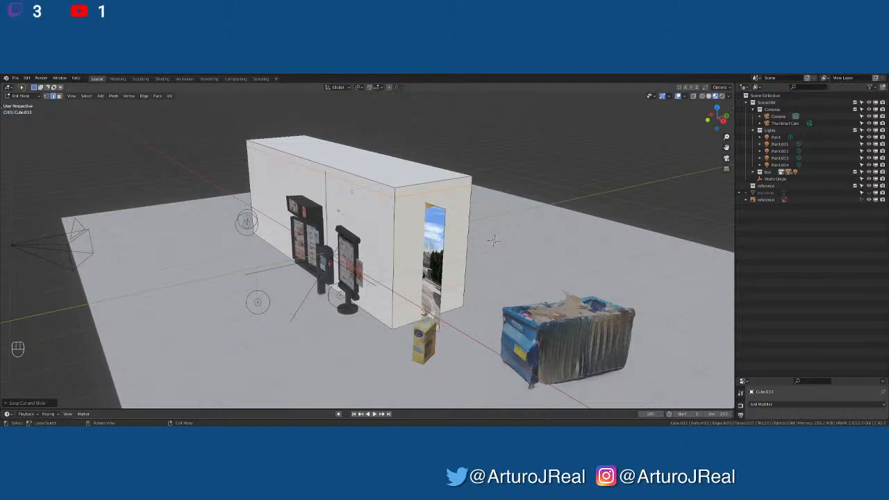
Select the whole narrow band along the top of the wall block in front view
{"action": "key", "text": "KP_1"}
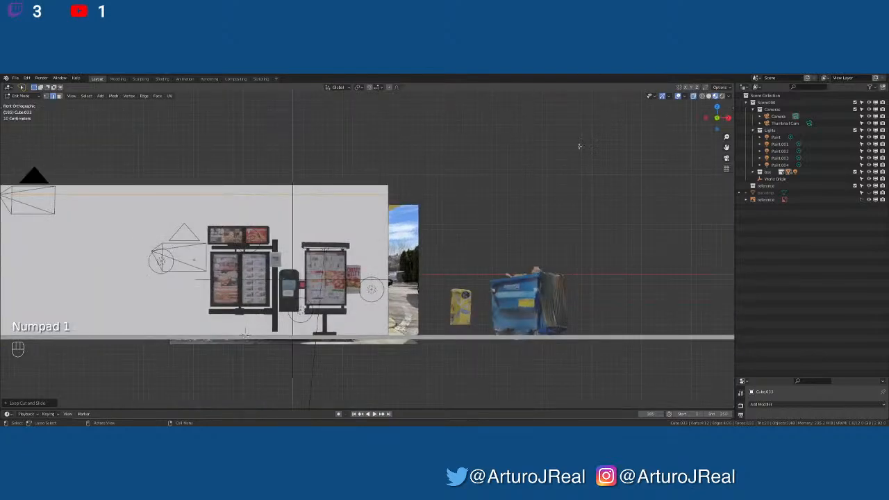
{"action": "scroll", "coordinate": [385, 152], "scroll_direction": "down", "scroll_amount": 2}
{"action": "middle_click_drag", "start_coordinate": [386, 152], "coordinate": [431, 165], "text": "shift"}
{"action": "mouse_move", "coordinate": [139, 205]}
{"action": "left_mouse_down"}
{"action": "mouse_move", "coordinate": [407, 214]}
{"action": "mouse_move", "coordinate": [201, 165]}
{"action": "mouse_move", "coordinate": [292, 172]}
{"action": "left_mouse_up"}
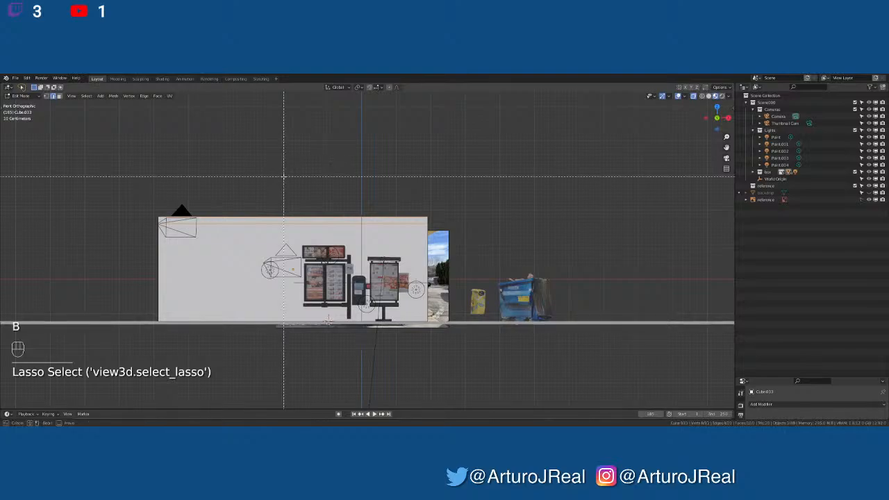
{"action": "key", "text": "b"}
{"action": "left_click_drag", "start_coordinate": [140, 201], "coordinate": [454, 223]}
Try to extrude the wall block's top band outward along its normals and undo the extrusion
{"action": "middle_click_drag", "start_coordinate": [454, 224], "coordinate": [490, 220]}
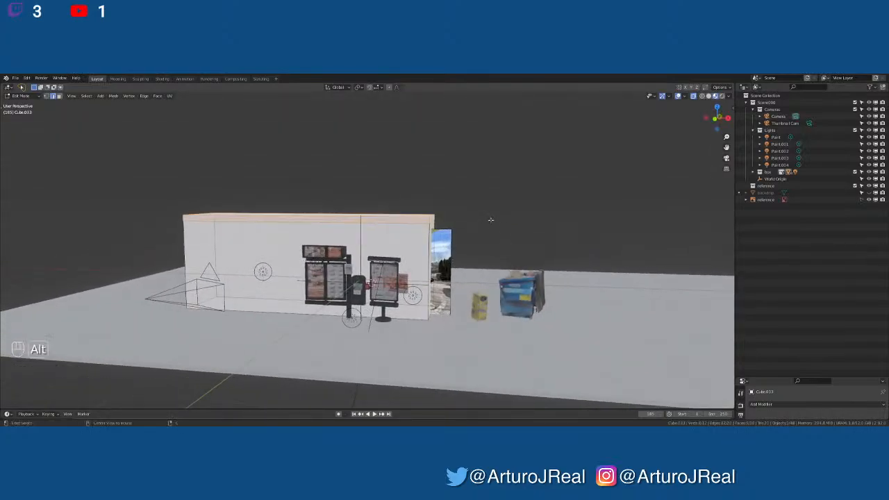
{"action": "key", "text": "alt+e"}
{"action": "left_click", "coordinate": [491, 232]}
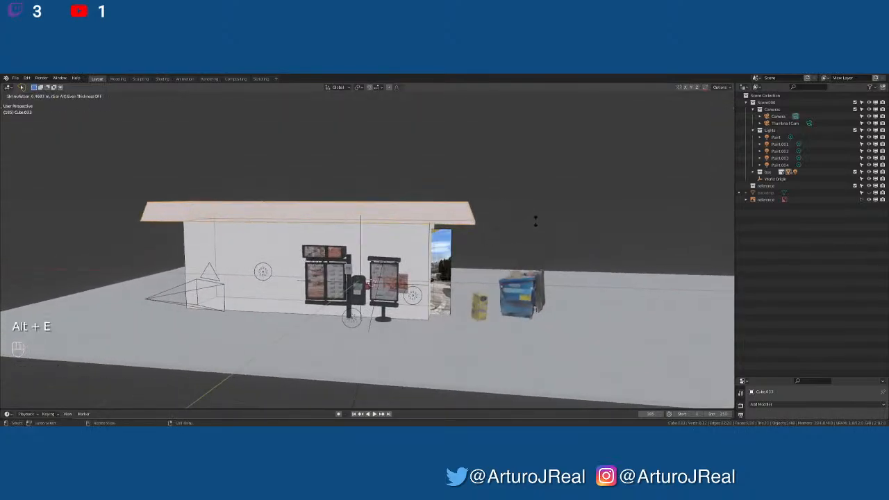
{"action": "left_click", "coordinate": [440, 212]}
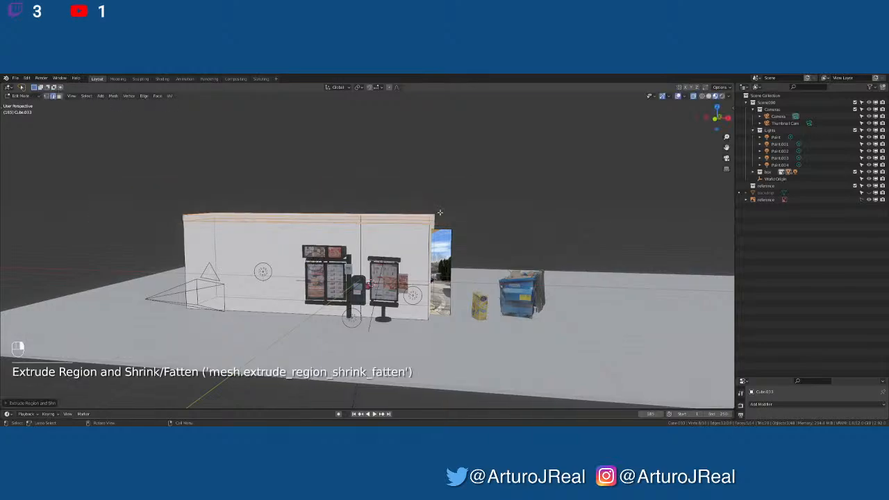
{"action": "key", "text": "alt+e"}
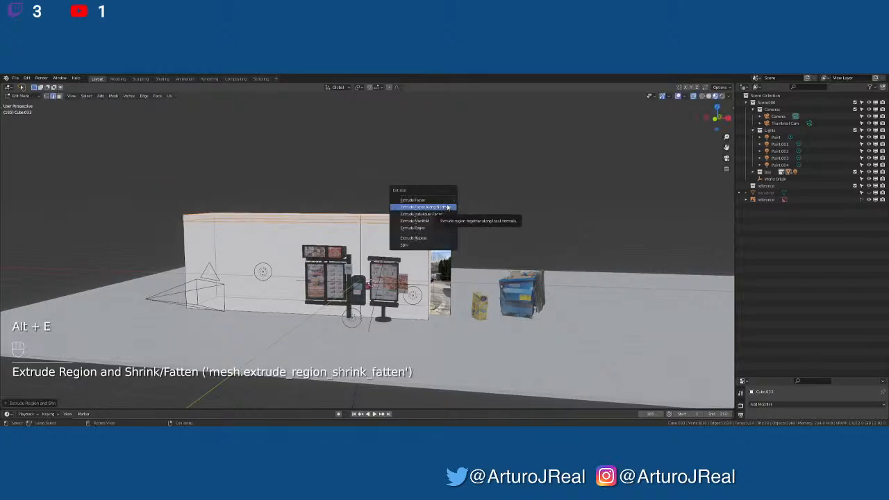
{"action": "left_click", "coordinate": [447, 144]}
{"action": "key", "text": "ctrl+z"}
{"action": "key", "text": "ctrl+z"}
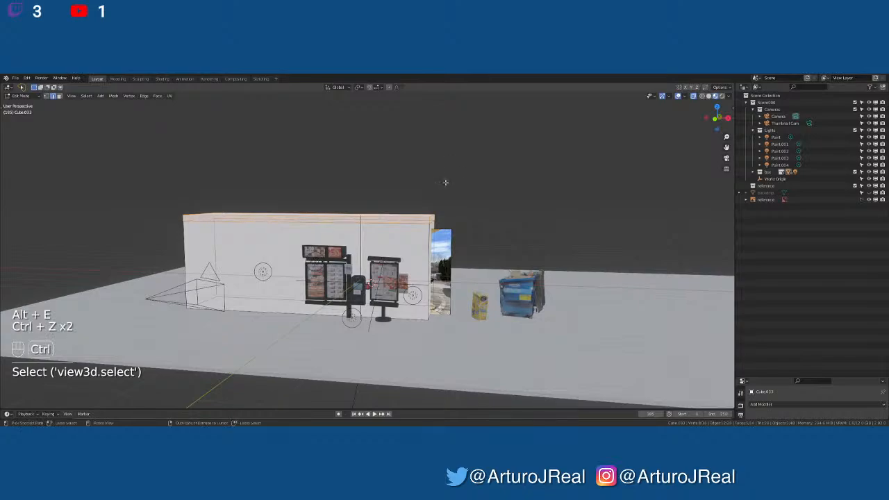
{"action": "middle_click_drag", "start_coordinate": [414, 210], "coordinate": [378, 210]}
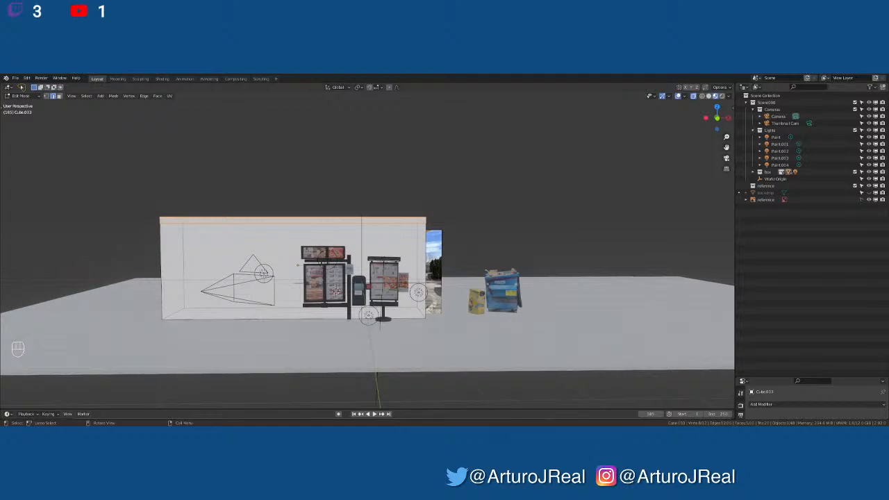
Extrude the wall block's top band outward along its normals in front view to form the overhanging roof, and return to Object Mode
{"action": "key", "text": "KP_1"}
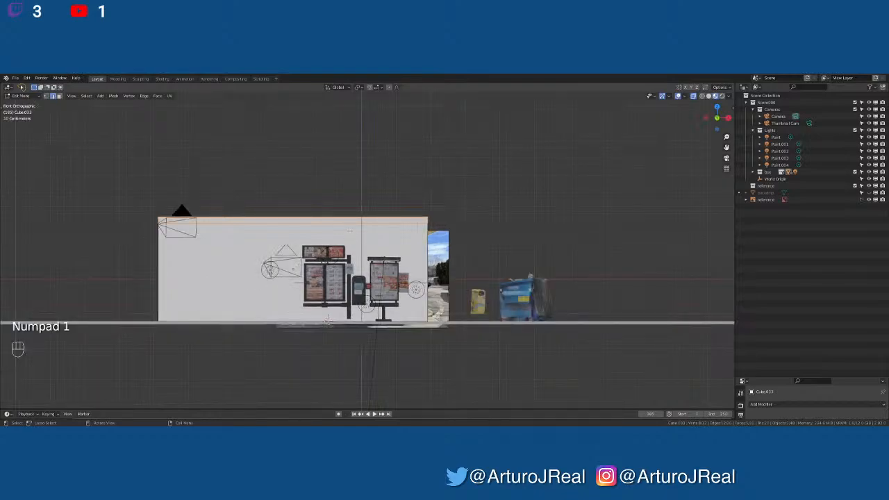
{"action": "scroll", "coordinate": [349, 231], "scroll_direction": "up", "scroll_amount": 4}
{"action": "key", "text": "alt+e"}
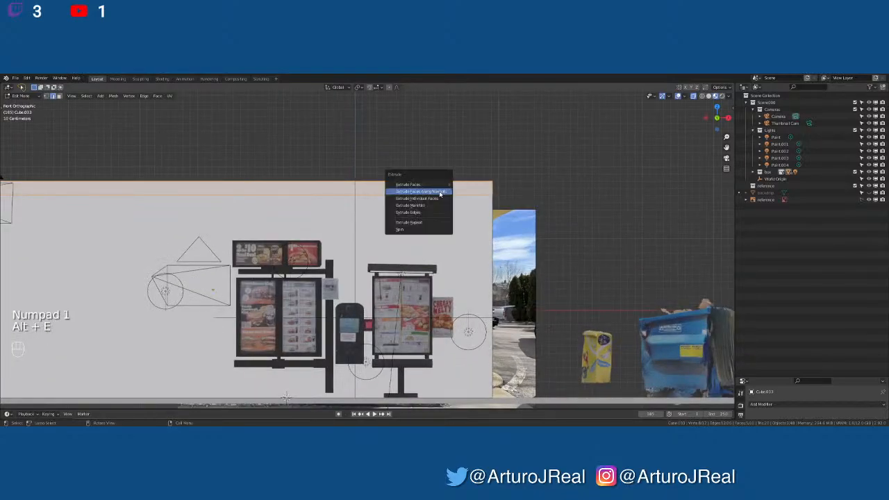
{"action": "left_click", "coordinate": [440, 193]}
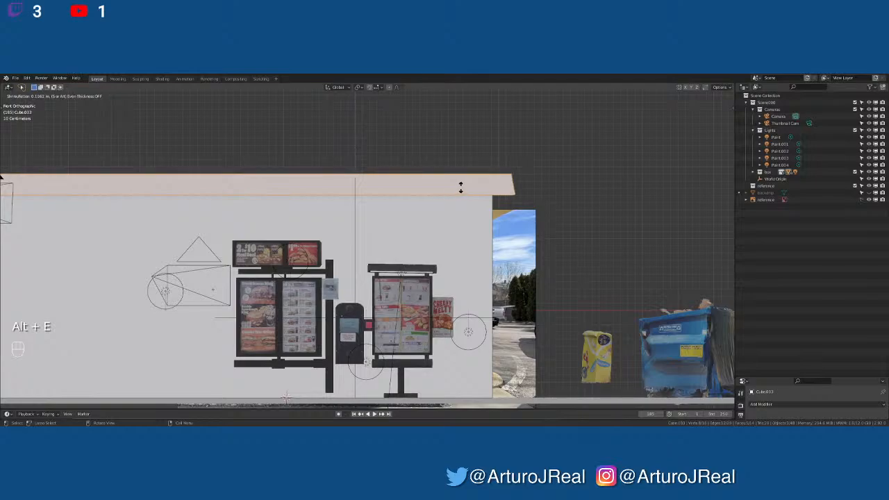
{"action": "left_click", "coordinate": [460, 188]}
{"action": "middle_click_drag", "start_coordinate": [460, 188], "coordinate": [523, 220]}
{"action": "key", "text": "Tab"}
{"action": "key", "text": "KP_1"}
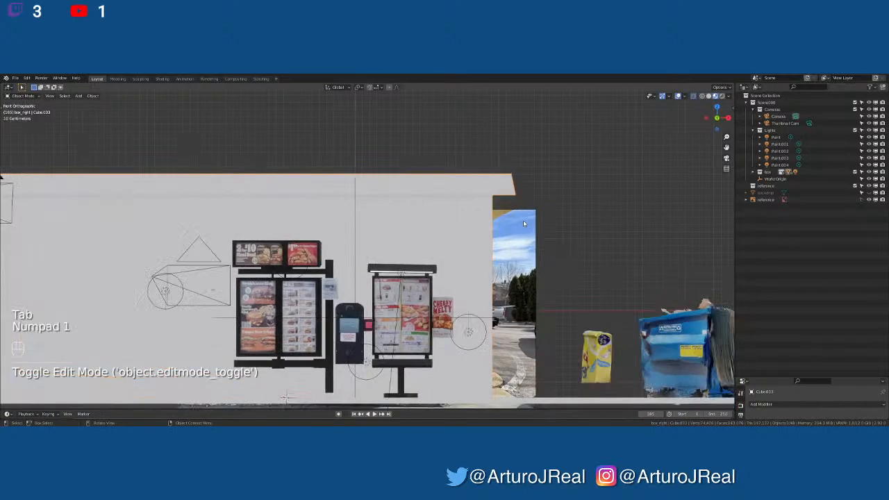
{"action": "left_click", "coordinate": [566, 222]}
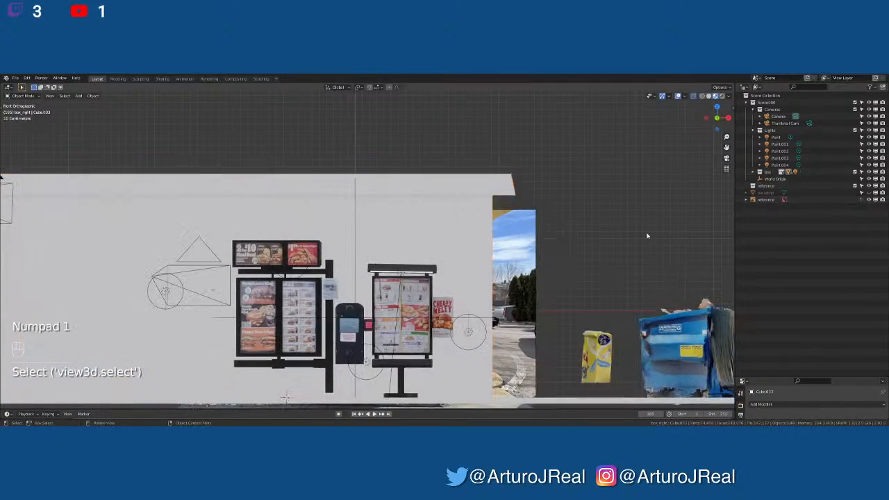
Scale the building block along the Y axis to make it considerably deeper
{"action": "middle_click_drag", "start_coordinate": [532, 248], "coordinate": [512, 270]}
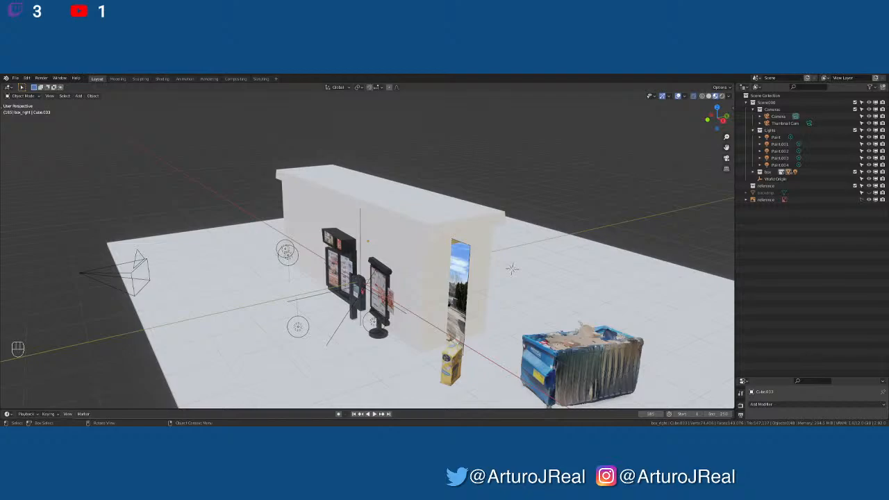
{"action": "middle_click_drag", "start_coordinate": [389, 208], "coordinate": [456, 198]}
{"action": "left_click", "coordinate": [457, 198]}
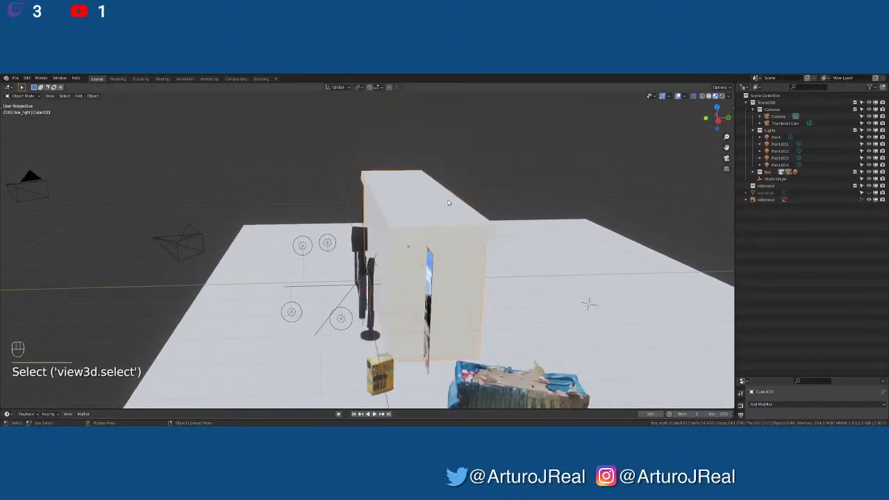
{"action": "key", "text": "s"}
{"action": "right_click", "coordinate": [479, 199]}
{"action": "key", "text": "s"}
{"action": "key", "text": "x"}
{"action": "key", "text": "s"}
{"action": "key", "text": "y"}
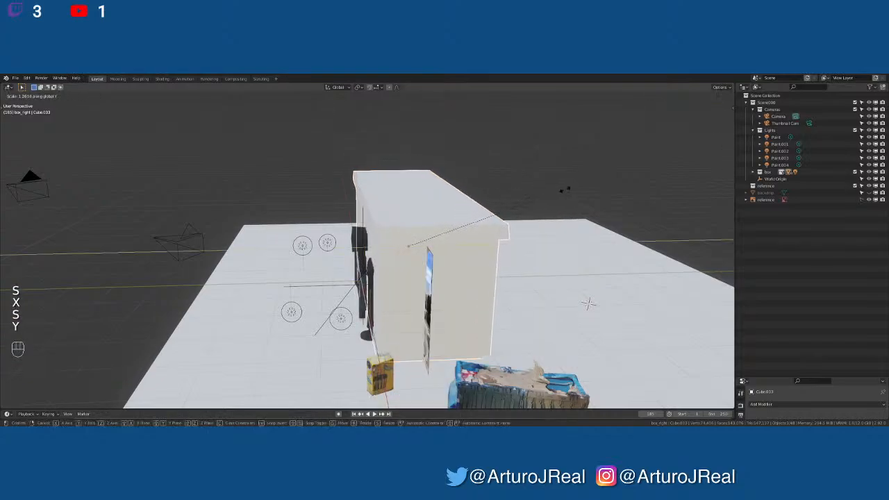
{"action": "left_click", "coordinate": [514, 204]}
Move the deepened building back along the Y axis until it stands behind the menu boards
{"action": "key", "text": "g"}
{"action": "key", "text": "y"}
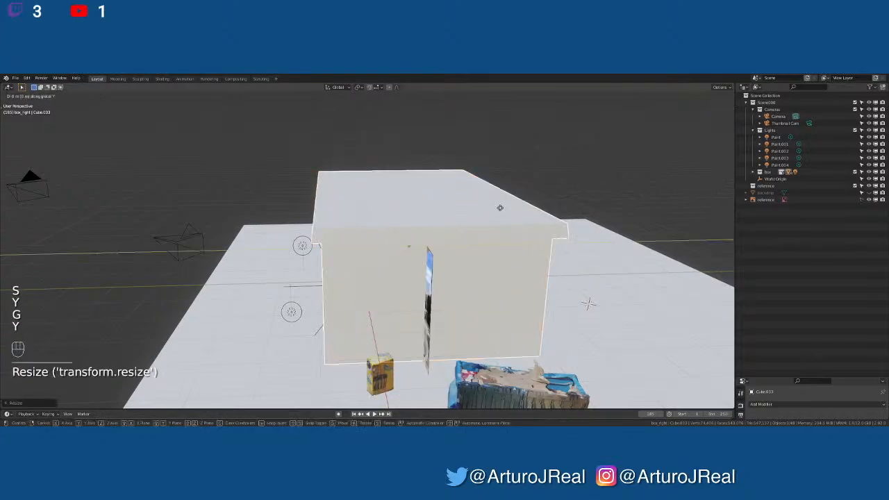
{"action": "left_click", "coordinate": [554, 205]}
Duplicate the ground plane and raise the copy slightly above the original
{"action": "middle_click_drag", "start_coordinate": [555, 205], "coordinate": [446, 333]}
{"action": "left_click", "coordinate": [449, 369]}
{"action": "scroll", "coordinate": [450, 345], "scroll_direction": "down", "scroll_amount": 3}
{"action": "key", "text": "shift+d"}
{"action": "key", "text": "shift+g"}
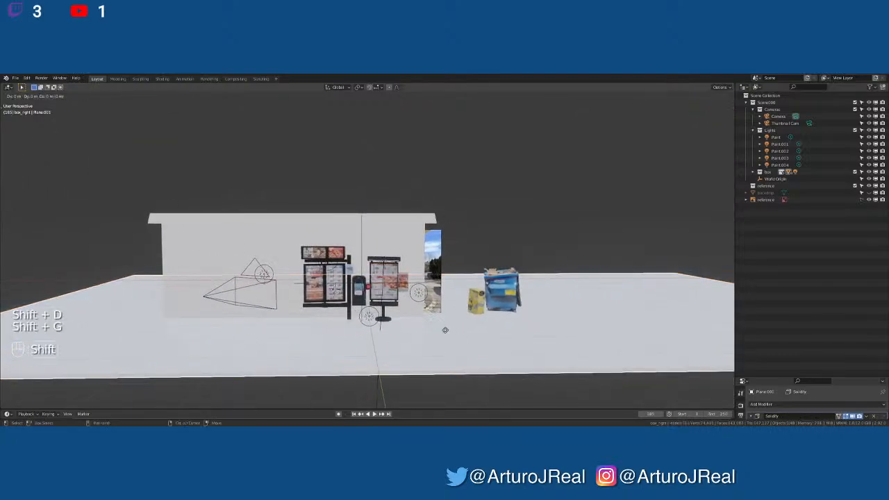
{"action": "key", "text": "z"}
{"action": "left_click", "coordinate": [442, 325]}
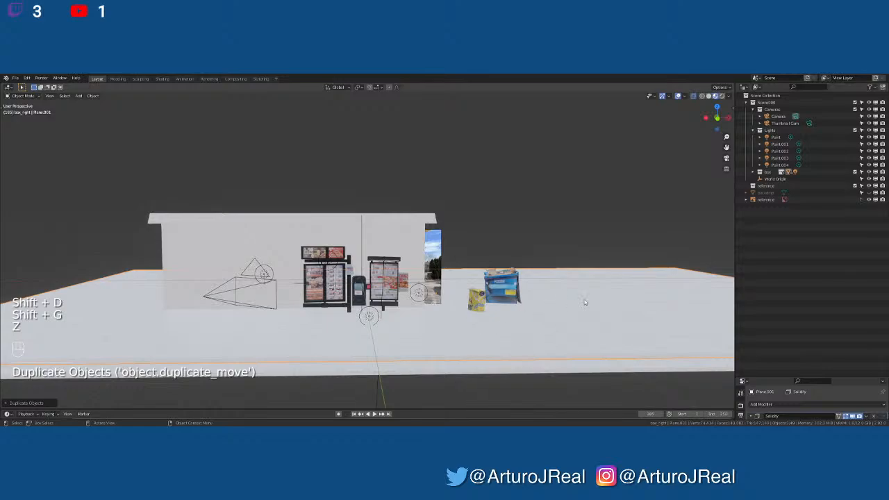
Shrink the duplicated plane into a smaller slab around the building and shift it along the X and Z axes
{"action": "key", "text": "s"}
{"action": "key", "text": "g"}
{"action": "key", "text": "x"}
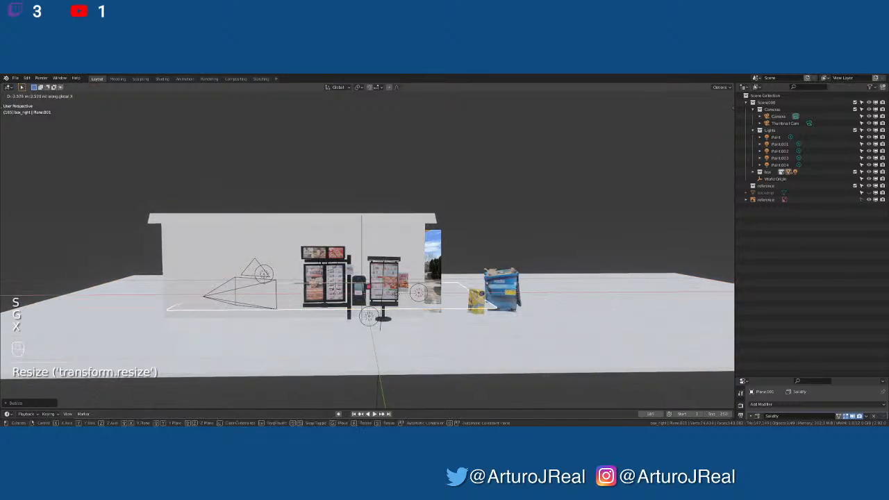
{"action": "key", "text": "s"}
{"action": "key", "text": "g"}
{"action": "key", "text": "z"}
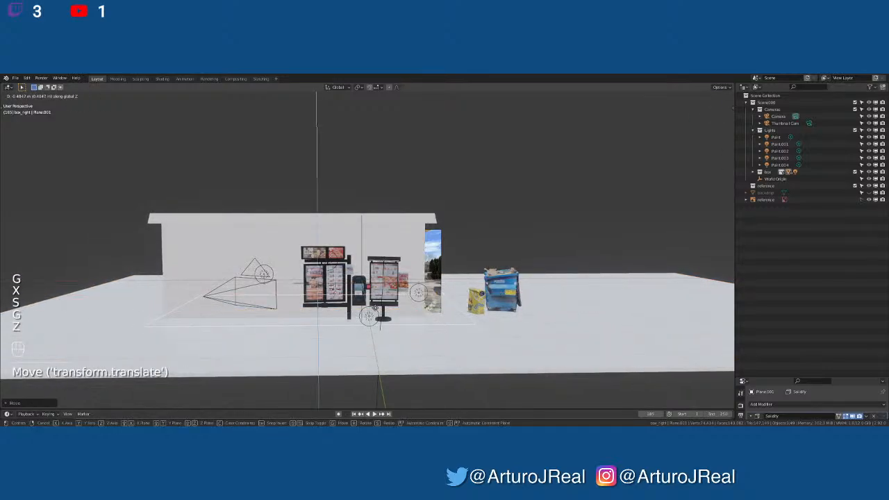
{"action": "left_click", "coordinate": [437, 314]}
Hide the reference photo and adjust the slab's height in front view so it rests just on top of the ground
{"action": "key", "text": "KP_1"}
{"action": "key", "text": "g"}
{"action": "key", "text": "z"}
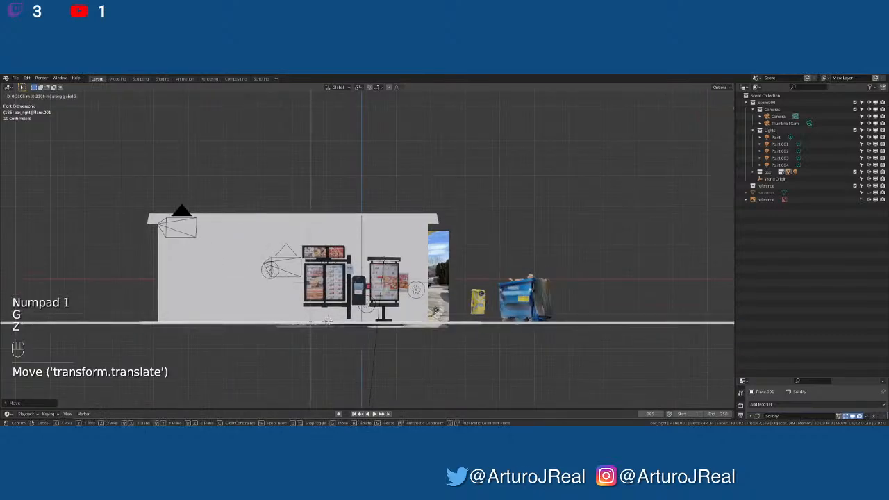
{"action": "left_click", "coordinate": [436, 313]}
{"action": "key", "text": "KP_Decimal"}
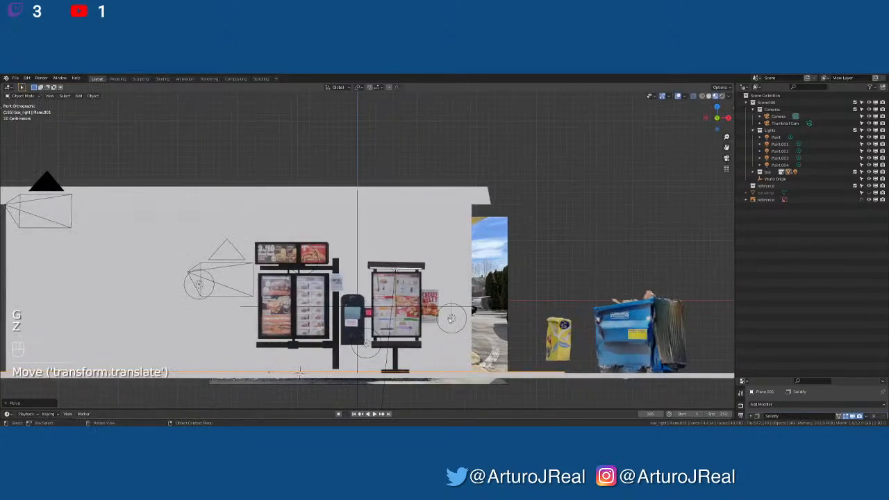
{"action": "left_click", "coordinate": [868, 199]}
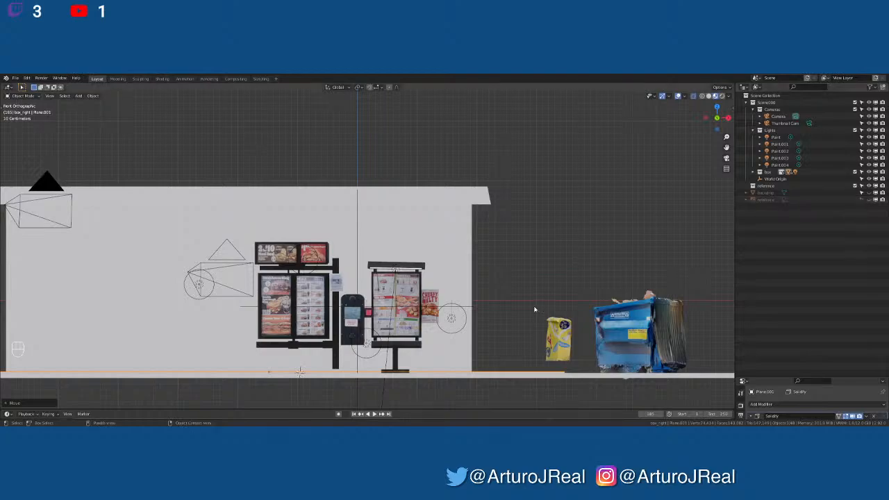
{"action": "key", "text": "g"}
{"action": "key", "text": "z"}
{"action": "left_click", "coordinate": [518, 326]}
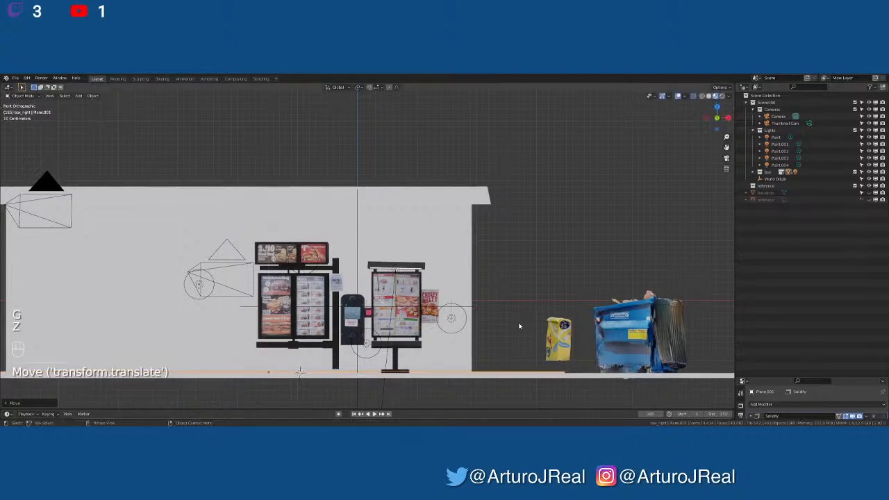
Rescale the slab and shift it along the Y axis so it extends around the building and under the menu boards
{"action": "middle_click_drag", "start_coordinate": [518, 326], "coordinate": [627, 322]}
{"action": "key", "text": "s"}
{"action": "left_click", "coordinate": [534, 327]}
{"action": "scroll", "coordinate": [532, 327], "scroll_direction": "up", "scroll_amount": 1}
{"action": "key", "text": "g"}
{"action": "key", "text": "y"}
{"action": "left_click", "coordinate": [513, 333]}
{"action": "key", "text": "s"}
{"action": "left_click", "coordinate": [544, 344]}
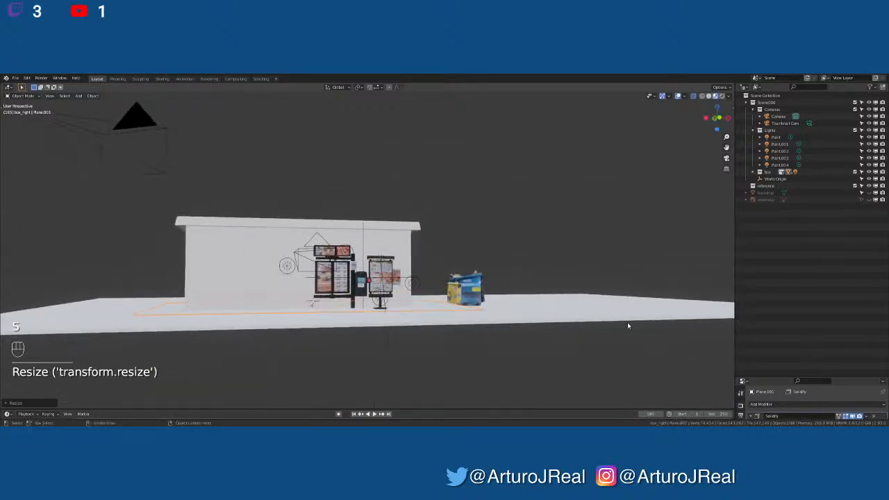
Reposition the slab along X and Y in top view so it frames the building and stops beside the dumpster
{"action": "key", "text": "KP_1"}
{"action": "key", "text": "KP_7"}
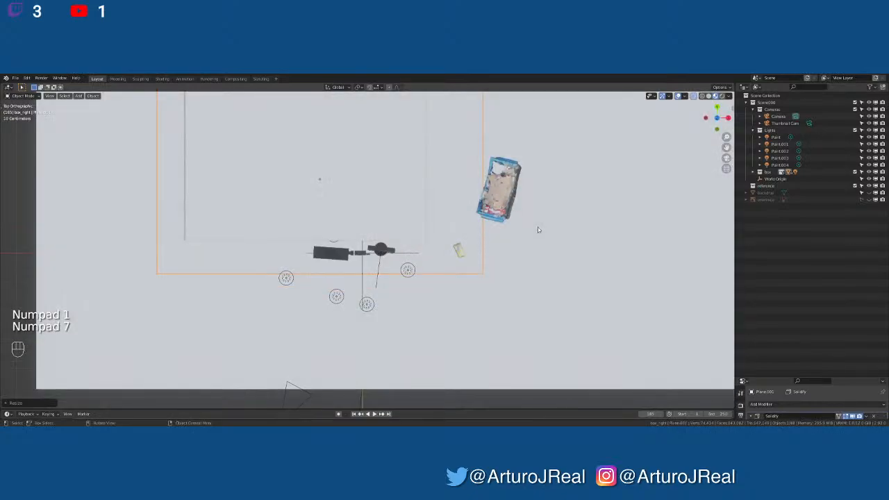
{"action": "scroll", "coordinate": [537, 227], "scroll_direction": "down", "scroll_amount": 5}
{"action": "scroll", "coordinate": [494, 230], "scroll_direction": "up", "scroll_amount": 2}
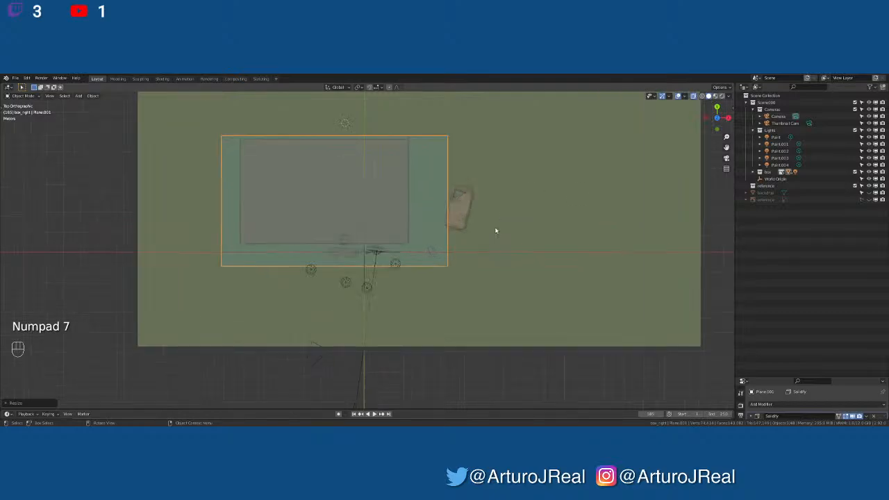
{"action": "middle_click_drag", "start_coordinate": [494, 230], "coordinate": [516, 263], "text": "shift"}
{"action": "key", "text": "g"}
{"action": "key", "text": "x"}
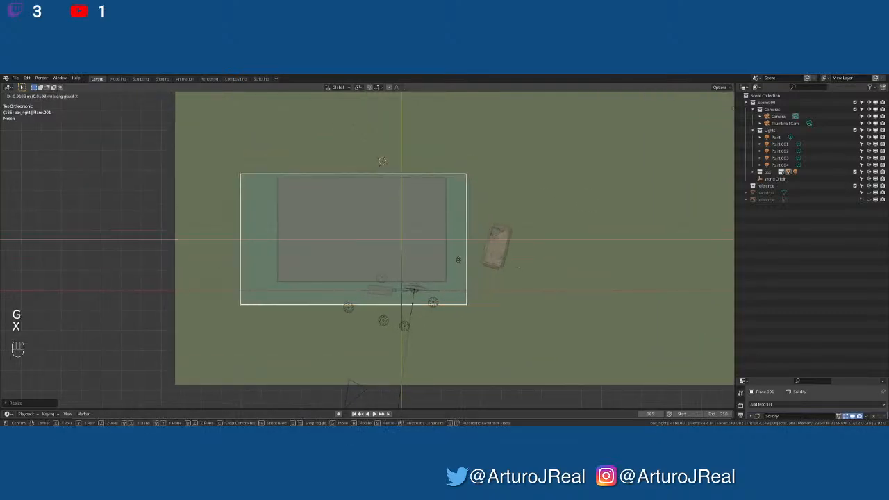
{"action": "left_click", "coordinate": [457, 259]}
{"action": "key", "text": "g"}
{"action": "key", "text": "x"}
{"action": "left_click", "coordinate": [465, 262]}
{"action": "key", "text": "g"}
{"action": "key", "text": "y"}
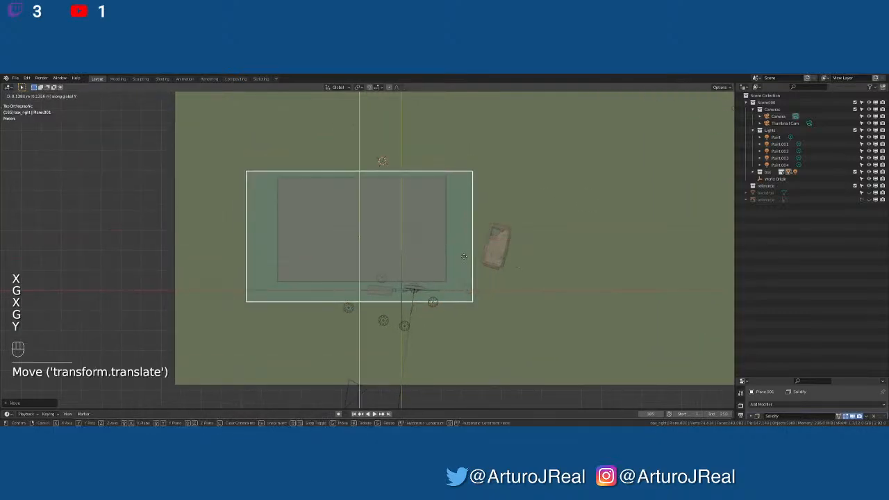
{"action": "left_click", "coordinate": [465, 254]}
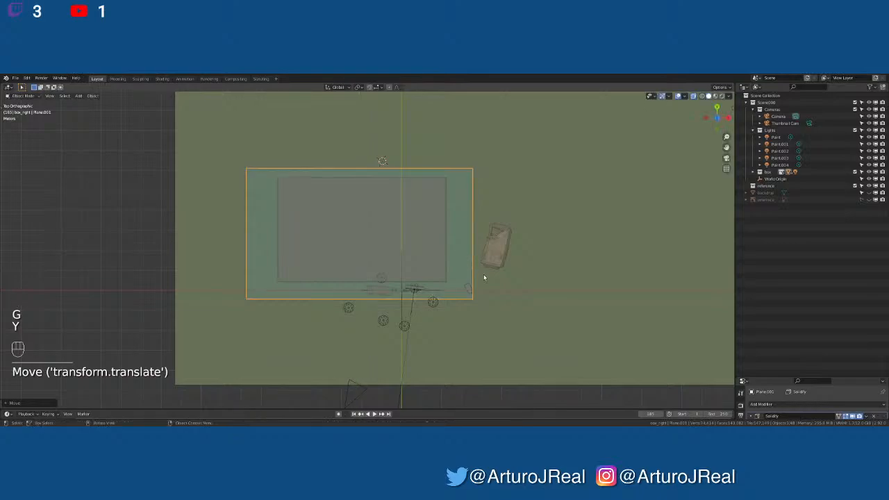
Annotate the car route with arrows along the slab's front and right side in top view, and erase the arrows
{"action": "middle_click_drag", "start_coordinate": [483, 277], "coordinate": [486, 278]}
{"action": "key", "text": "KP_7"}
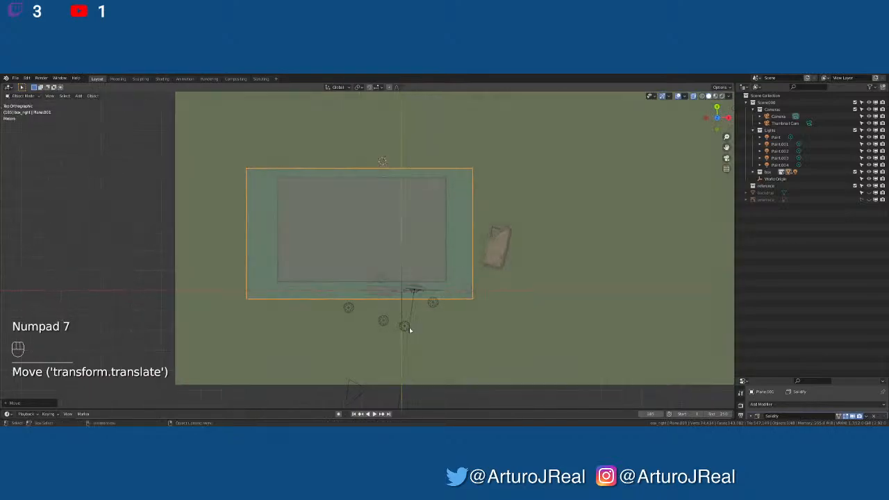
{"action": "key", "text": "d"}
{"action": "mouse_move", "coordinate": [278, 322]}
{"action": "left_mouse_down"}
{"action": "mouse_move", "coordinate": [425, 307]}
{"action": "mouse_move", "coordinate": [468, 274]}
{"action": "mouse_move", "coordinate": [479, 188]}
{"action": "left_mouse_up"}
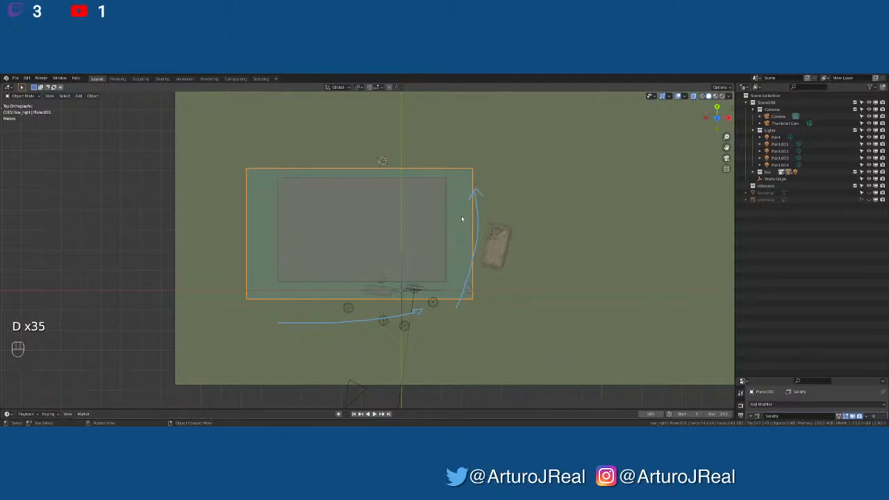
{"action": "middle_click_drag", "start_coordinate": [490, 253], "coordinate": [484, 297]}
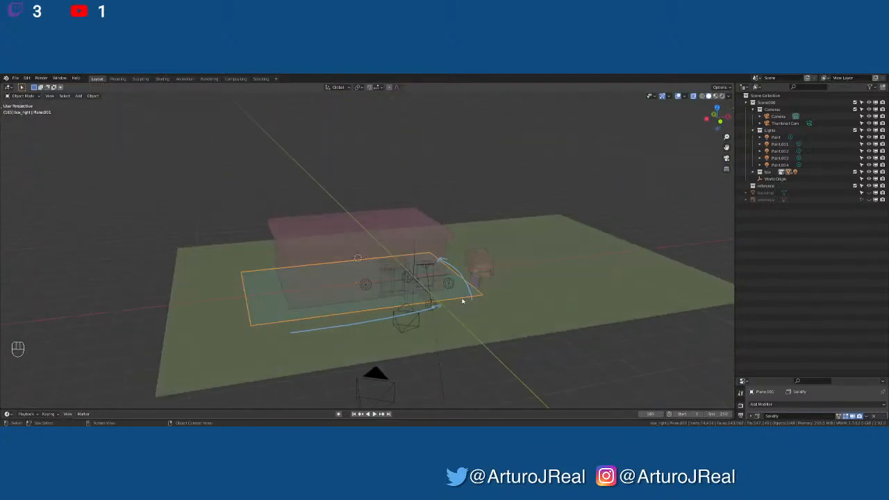
{"action": "key", "text": "KP_7"}
{"action": "mouse_move", "coordinate": [466, 298]}
{"action": "right_mouse_down"}
{"action": "mouse_move", "coordinate": [230, 317]}
{"action": "mouse_move", "coordinate": [441, 304]}
{"action": "mouse_move", "coordinate": [478, 232]}
{"action": "mouse_move", "coordinate": [478, 179]}
{"action": "right_mouse_up"}
{"action": "mouse_move", "coordinate": [482, 298]}
{"action": "middle_mouse_down"}
{"action": "mouse_move", "coordinate": [468, 321]}
{"action": "mouse_move", "coordinate": [448, 321]}
{"action": "middle_mouse_up"}
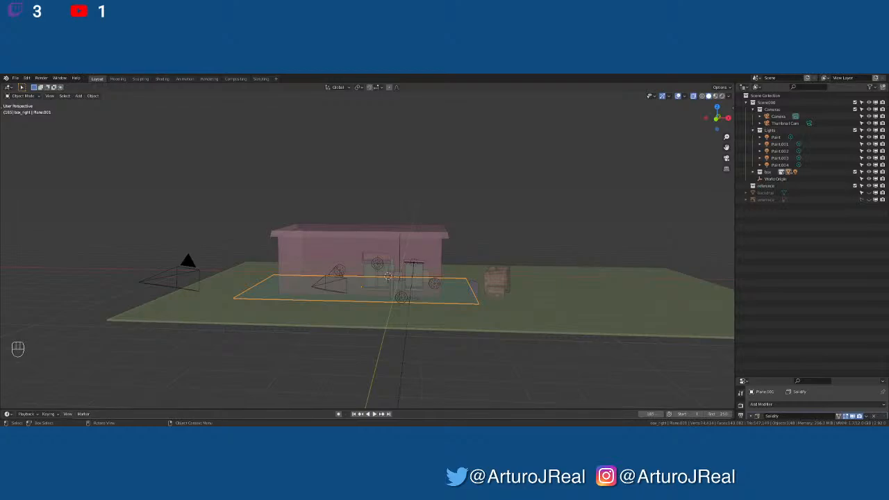
Duplicate the right menu board's round base and move the copy along X to beneath the left menu board's post
{"action": "scroll", "coordinate": [395, 300], "scroll_direction": "up", "scroll_amount": 4}
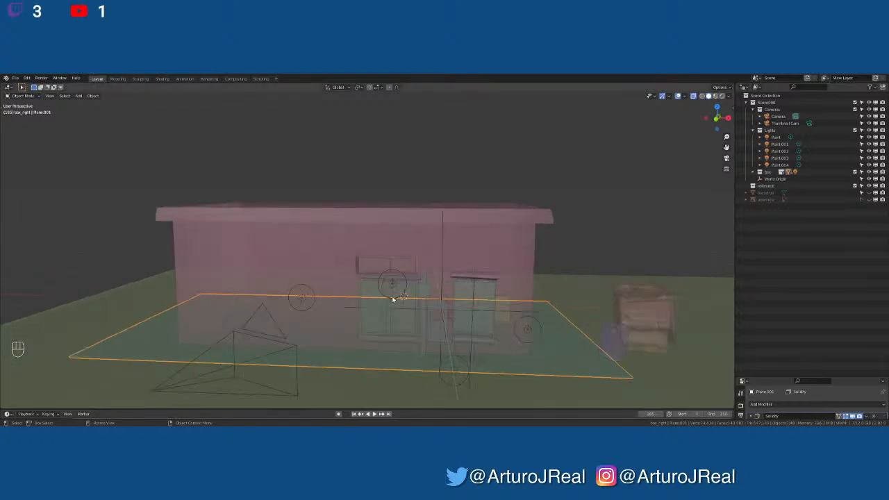
{"action": "key", "text": "KP_Decimal"}
{"action": "key", "text": "KP_1"}
{"action": "scroll", "coordinate": [393, 299], "scroll_direction": "up", "scroll_amount": 5}
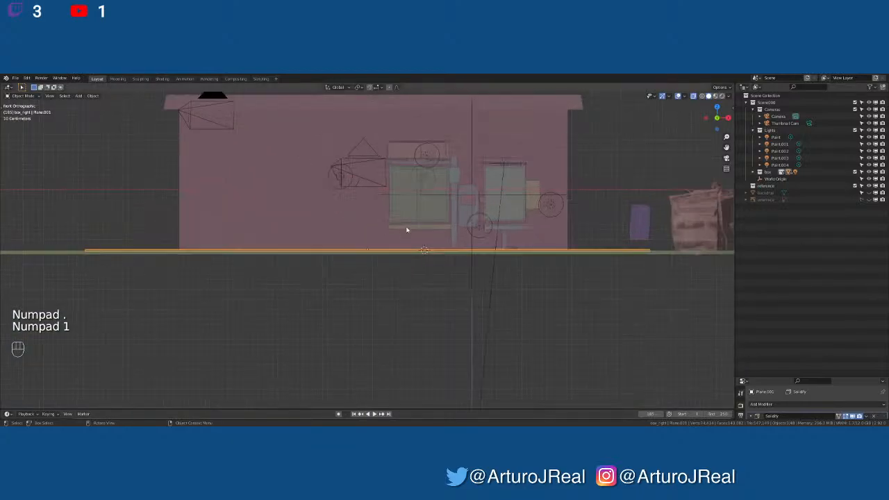
{"action": "scroll", "coordinate": [407, 230], "scroll_direction": "up", "scroll_amount": 4}
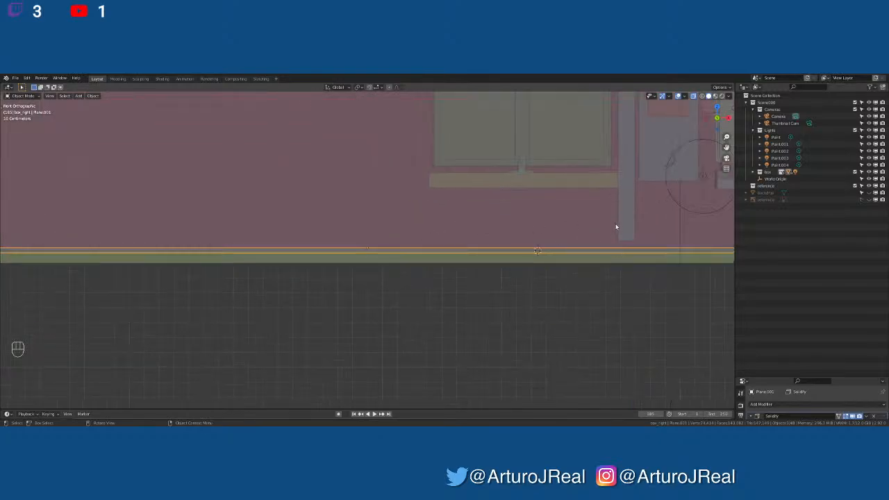
{"action": "middle_click_drag", "start_coordinate": [616, 227], "coordinate": [520, 260], "text": "shift"}
{"action": "scroll", "coordinate": [540, 252], "scroll_direction": "down", "scroll_amount": 2}
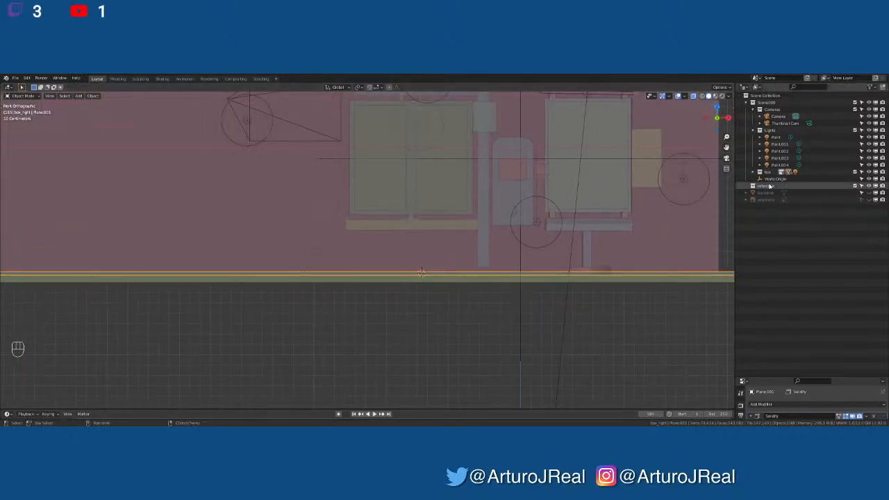
{"action": "left_click", "coordinate": [602, 270]}
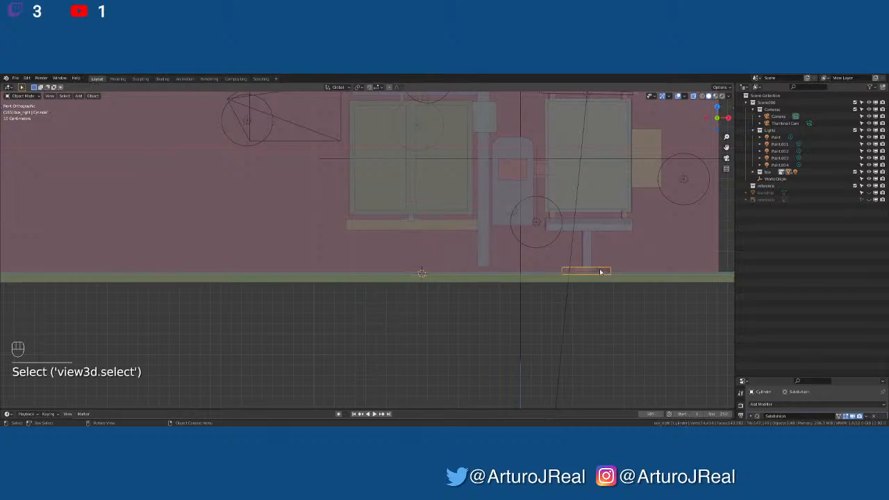
{"action": "key", "text": "shift+d"}
{"action": "key", "text": "g"}
{"action": "key", "text": "x"}
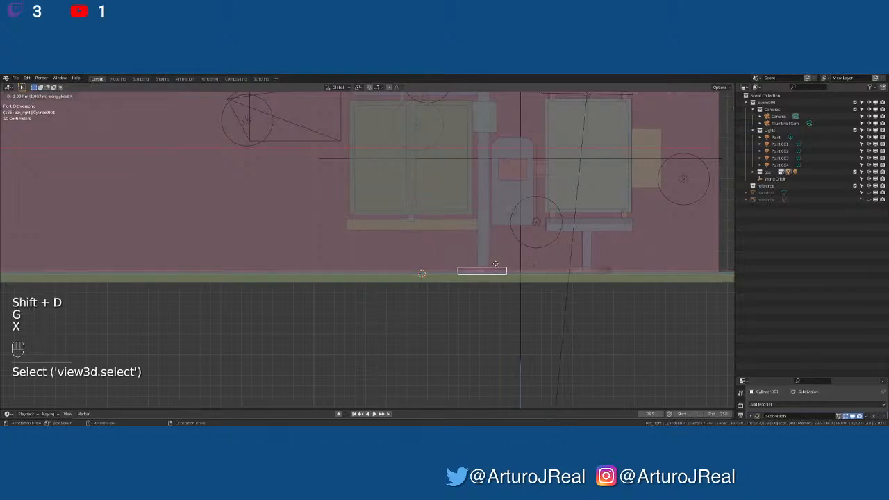
{"action": "left_click", "coordinate": [497, 264]}
Turn off X-ray display so the scene shows solid again
{"action": "middle_click_drag", "start_coordinate": [497, 263], "coordinate": [459, 267]}
{"action": "scroll", "coordinate": [495, 286], "scroll_direction": "down", "scroll_amount": 7}
{"action": "key", "text": "KP_7"}
{"action": "scroll", "coordinate": [469, 292], "scroll_direction": "down", "scroll_amount": 4}
{"action": "scroll", "coordinate": [441, 302], "scroll_direction": "up", "scroll_amount": 6}
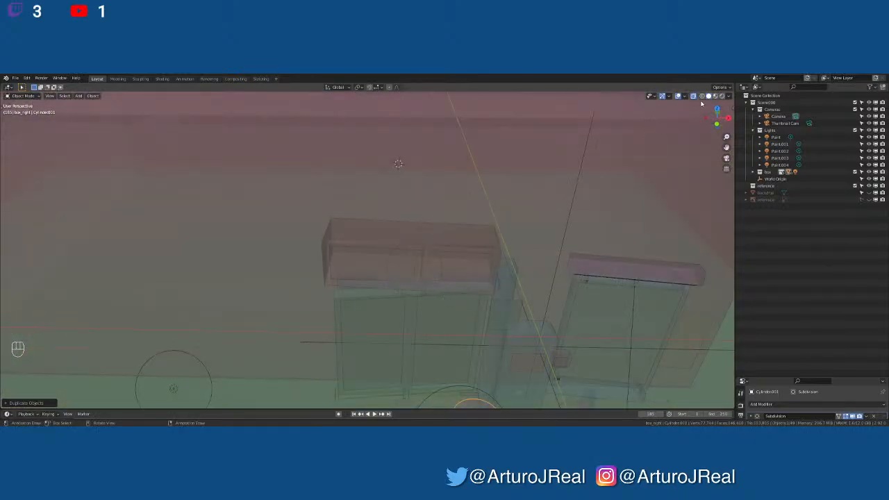
{"action": "left_click", "coordinate": [694, 97]}
Move the copied round base along Y and Z so it sits on the slab directly beneath the left menu board's post
{"action": "scroll", "coordinate": [564, 238], "scroll_direction": "down", "scroll_amount": 5}
{"action": "middle_click_drag", "start_coordinate": [549, 267], "coordinate": [530, 239], "text": "shift"}
{"action": "middle_click_drag", "start_coordinate": [485, 283], "coordinate": [477, 244]}
{"action": "scroll", "coordinate": [422, 252], "scroll_direction": "up", "scroll_amount": 5}
{"action": "middle_click_drag", "start_coordinate": [452, 201], "coordinate": [406, 285], "text": "shift"}
{"action": "key", "text": "g"}
{"action": "key", "text": "y"}
{"action": "left_click", "coordinate": [405, 300]}
{"action": "key", "text": "g"}
{"action": "key", "text": "z"}
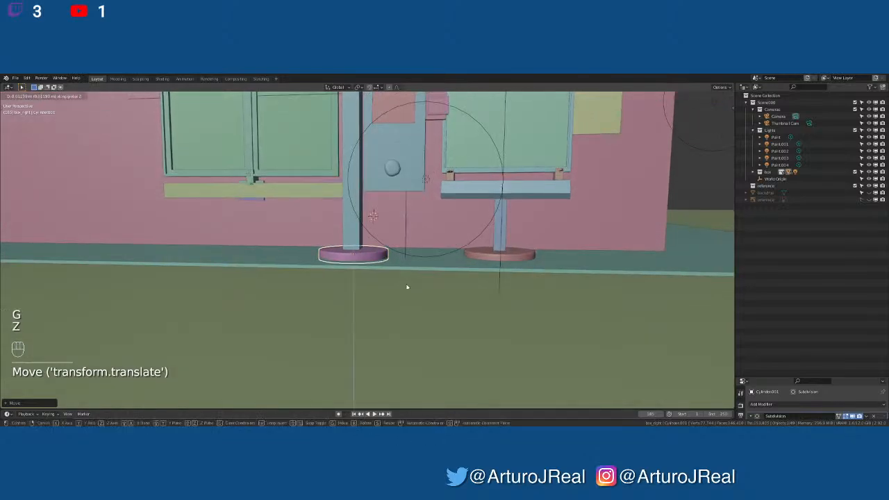
{"action": "left_click", "coordinate": [407, 287]}
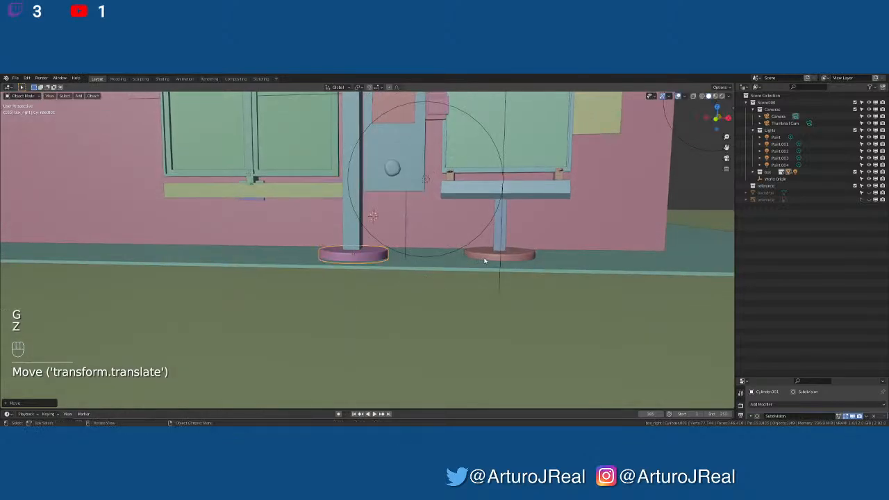
Move the slab along X in top view, away from the dumpster, so its edge clears the small purple box
{"action": "middle_click_drag", "start_coordinate": [485, 260], "coordinate": [489, 301]}
{"action": "scroll", "coordinate": [482, 266], "scroll_direction": "down", "scroll_amount": 5}
{"action": "left_click", "coordinate": [484, 274]}
{"action": "left_click", "coordinate": [477, 285]}
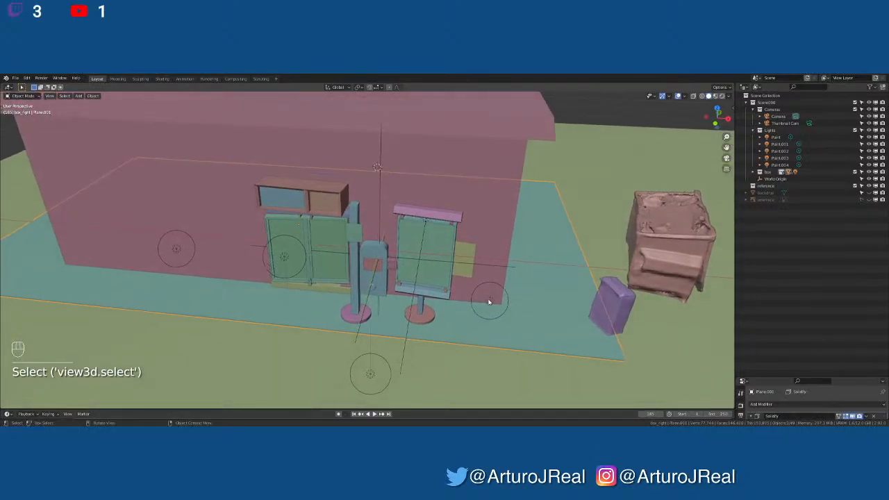
{"action": "key", "text": "Tab"}
{"action": "key", "text": "Tab"}
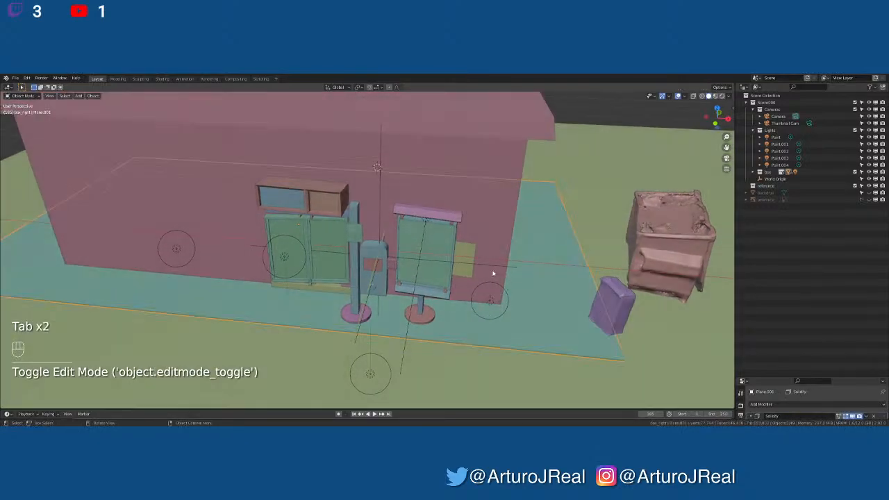
{"action": "middle_click_drag", "start_coordinate": [482, 312], "coordinate": [486, 313]}
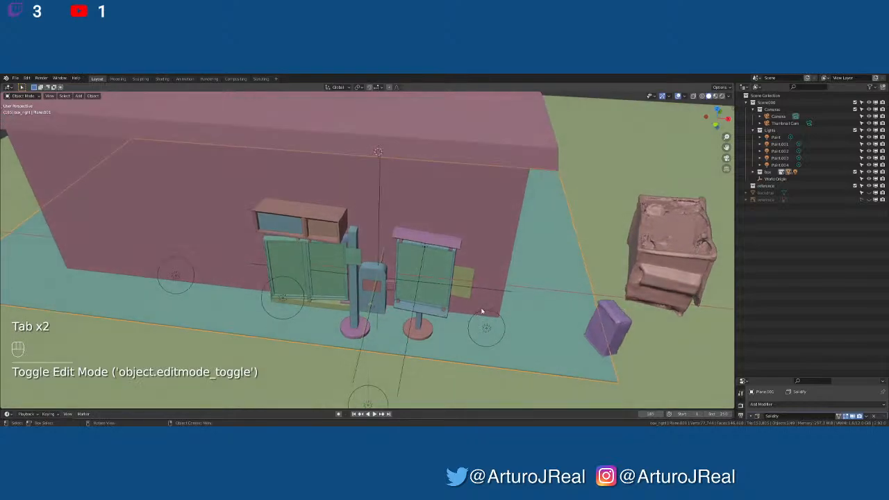
{"action": "key", "text": "KP_7"}
{"action": "scroll", "coordinate": [452, 292], "scroll_direction": "down", "scroll_amount": 3}
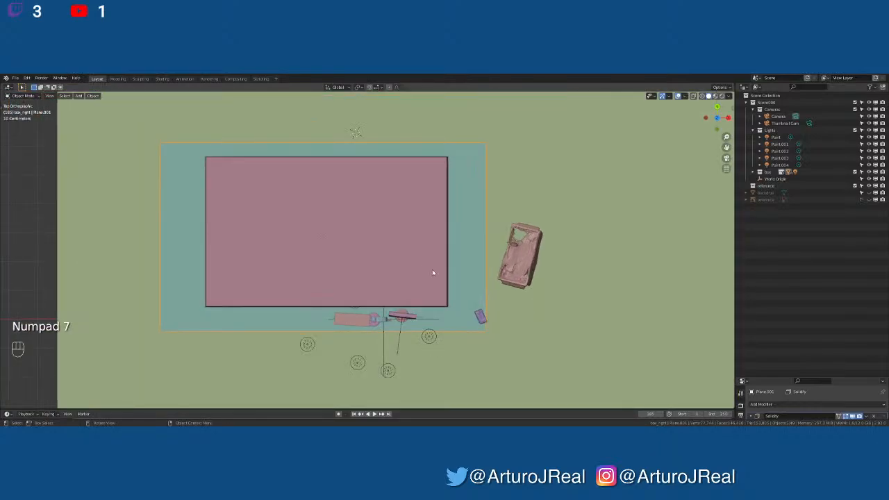
{"action": "key", "text": "g"}
{"action": "key", "text": "x"}
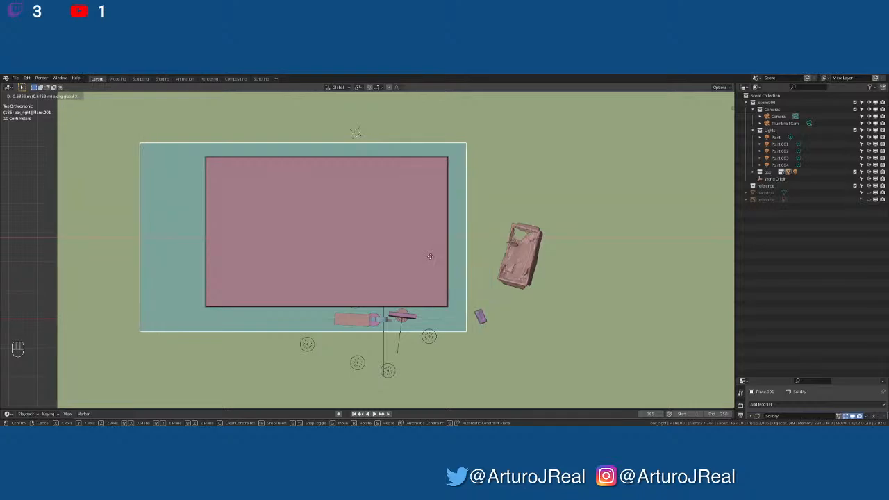
{"action": "left_click", "coordinate": [430, 256]}
Inset the slab's top face in Edit Mode to form a border strip around the building
{"action": "middle_click_drag", "start_coordinate": [430, 256], "coordinate": [491, 273]}
{"action": "key", "text": "Tab"}
{"action": "key", "text": "Tab"}
{"action": "key", "text": "Tab"}
{"action": "key", "text": "Tab"}
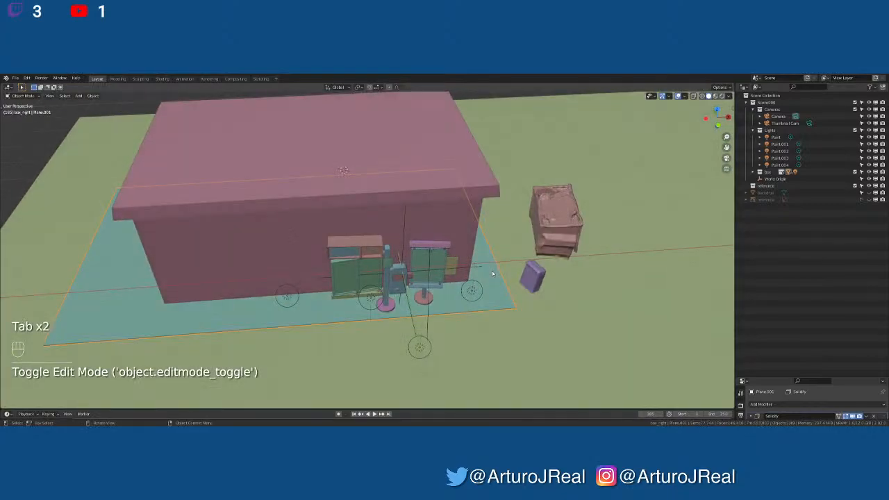
{"action": "key", "text": "ctrl+r"}
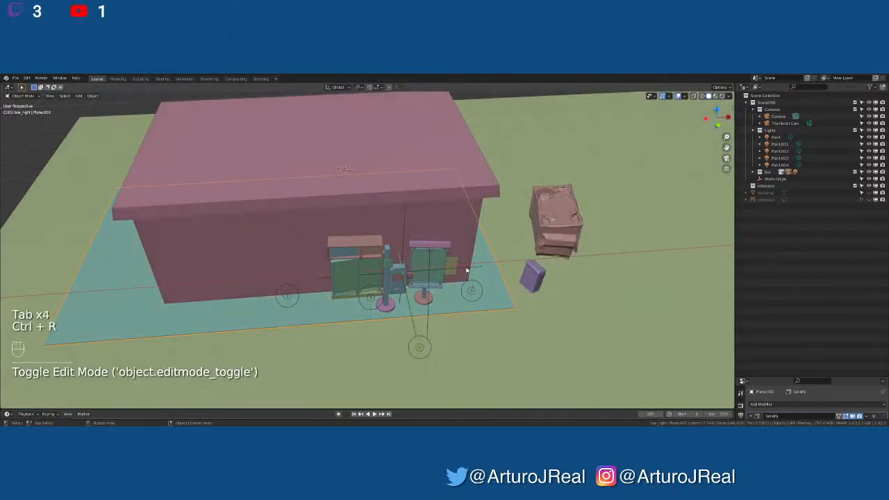
{"action": "middle_click_drag", "start_coordinate": [466, 269], "coordinate": [448, 271]}
{"action": "key", "text": "Tab"}
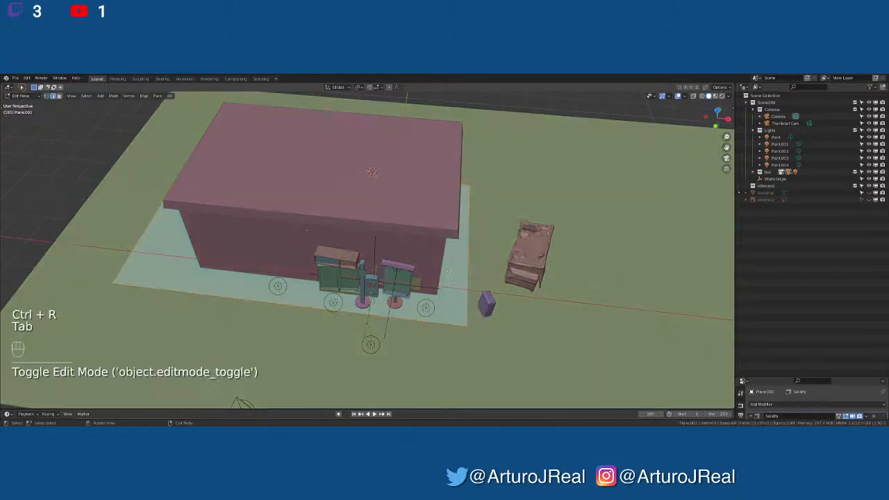
{"action": "left_click", "coordinate": [60, 97]}
{"action": "left_click", "coordinate": [171, 269]}
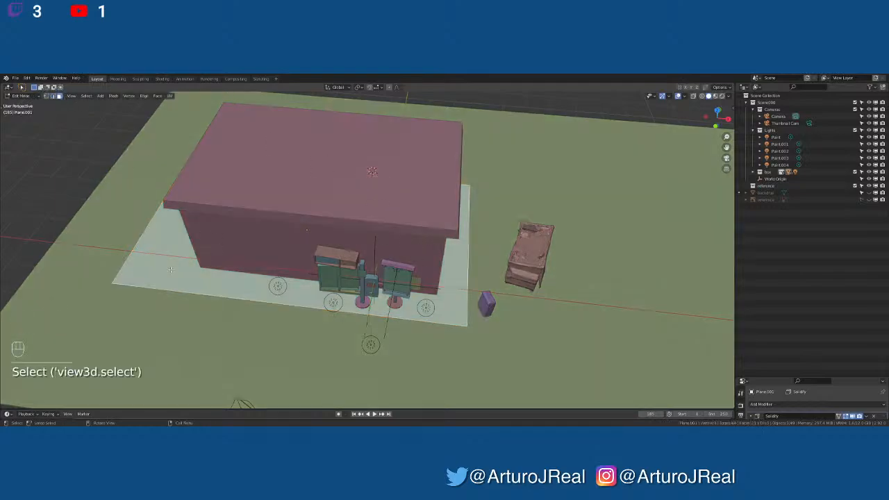
{"action": "key", "text": "i"}
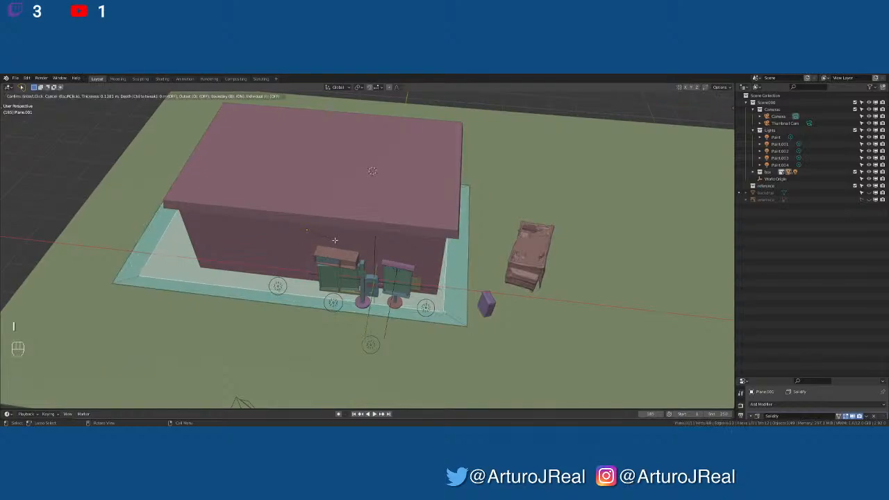
{"action": "left_click", "coordinate": [334, 240]}
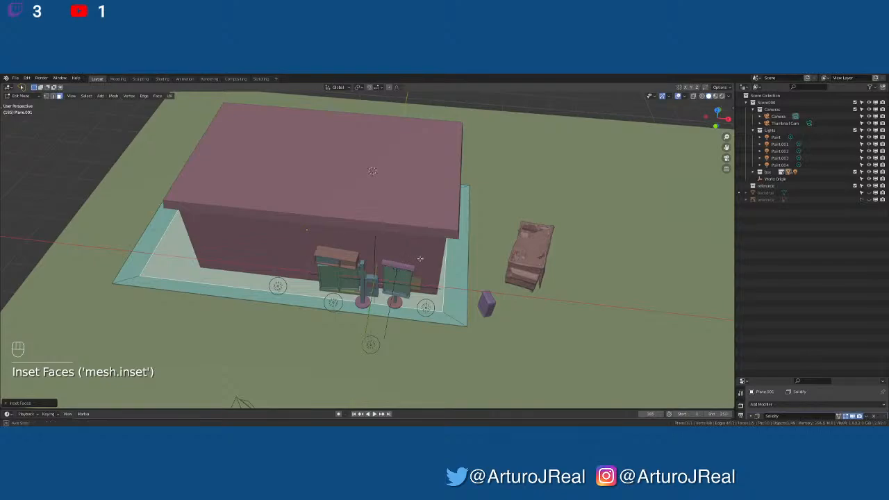
Extrude the slab's inner face very slightly in the vertical direction
{"action": "middle_click_drag", "start_coordinate": [334, 240], "coordinate": [464, 256]}
{"action": "scroll", "coordinate": [464, 256], "scroll_direction": "up", "scroll_amount": 4}
{"action": "scroll", "coordinate": [465, 256], "scroll_direction": "up", "scroll_amount": 2}
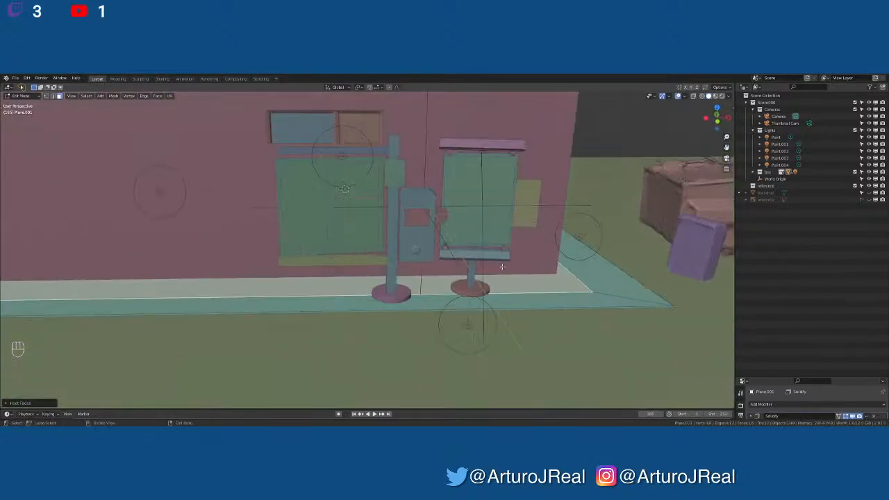
{"action": "key", "text": "e"}
{"action": "key", "text": "z"}
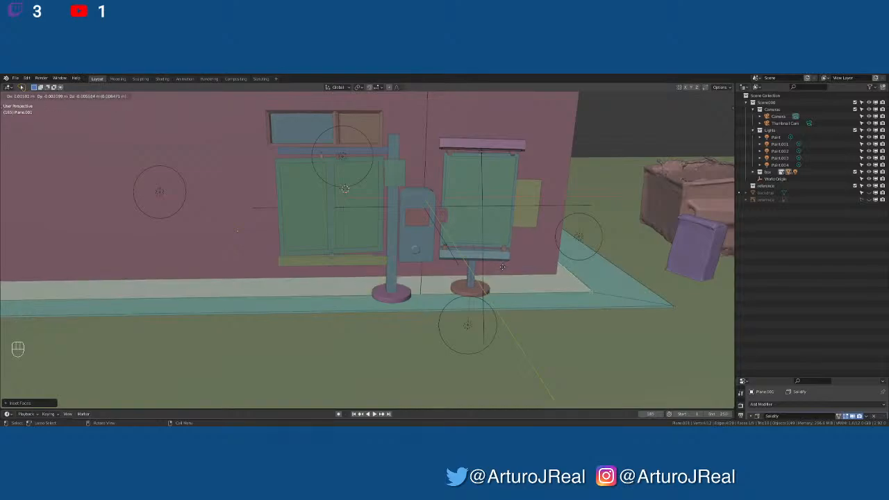
{"action": "left_click", "coordinate": [502, 266]}
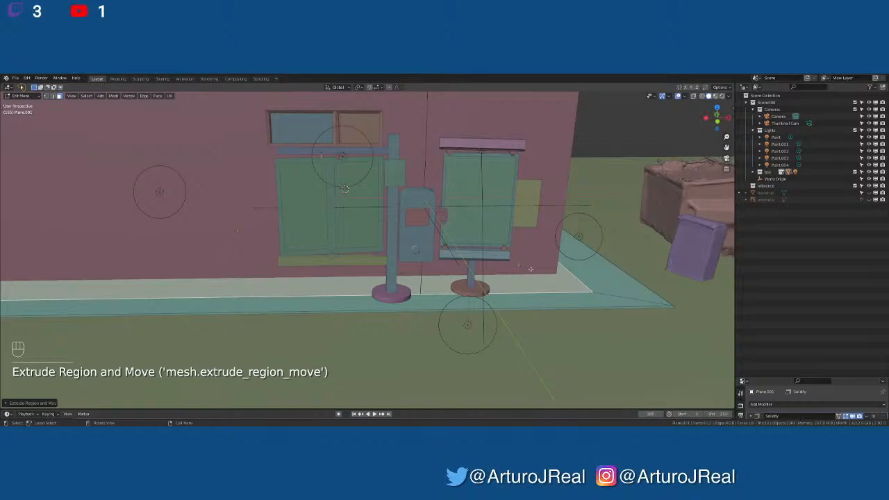
Invert the face selection and extrude the slab's outer border slightly upward as a curb
{"action": "key", "text": "ctrl+i"}
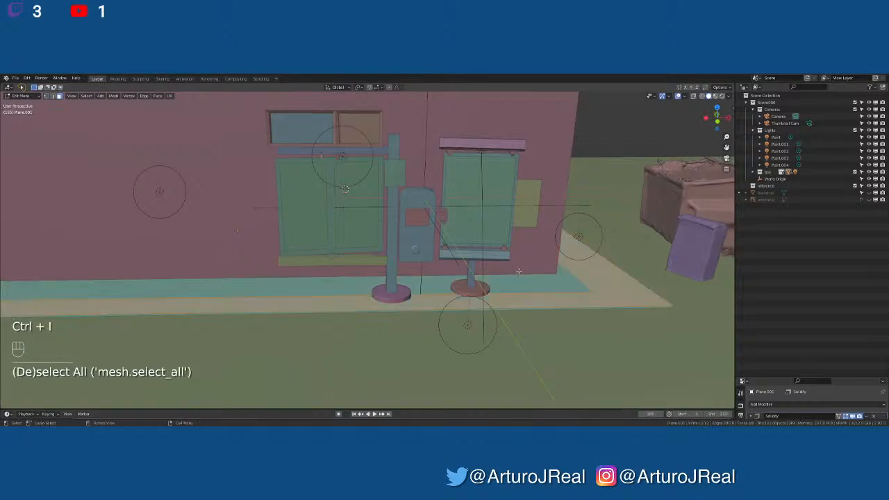
{"action": "key", "text": "e"}
{"action": "key", "text": "z"}
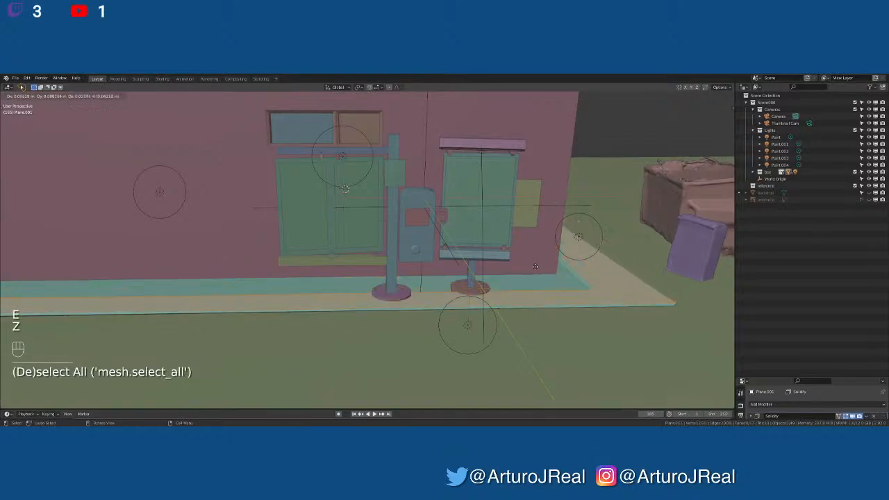
{"action": "left_click", "coordinate": [535, 266]}
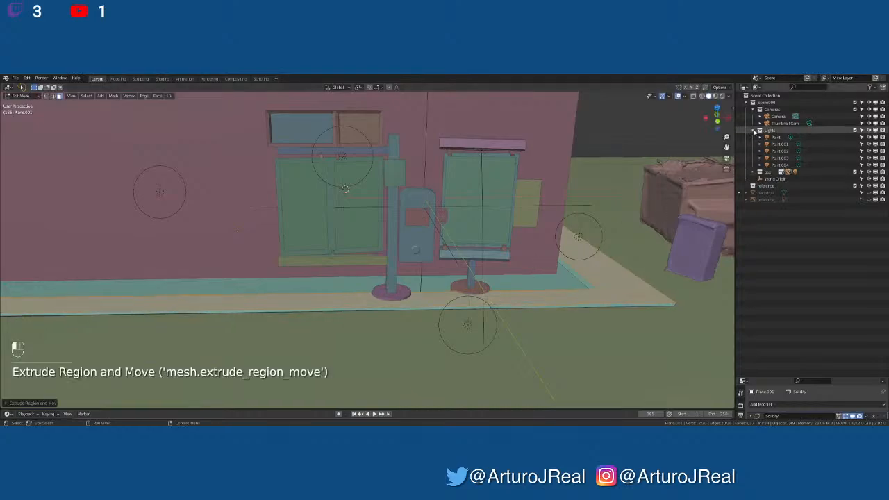
Collapse the Lights collection and expand the box collection down to its sub-collections, with box_right collapsed
{"action": "left_click", "coordinate": [755, 131]}
{"action": "left_click", "coordinate": [755, 137]}
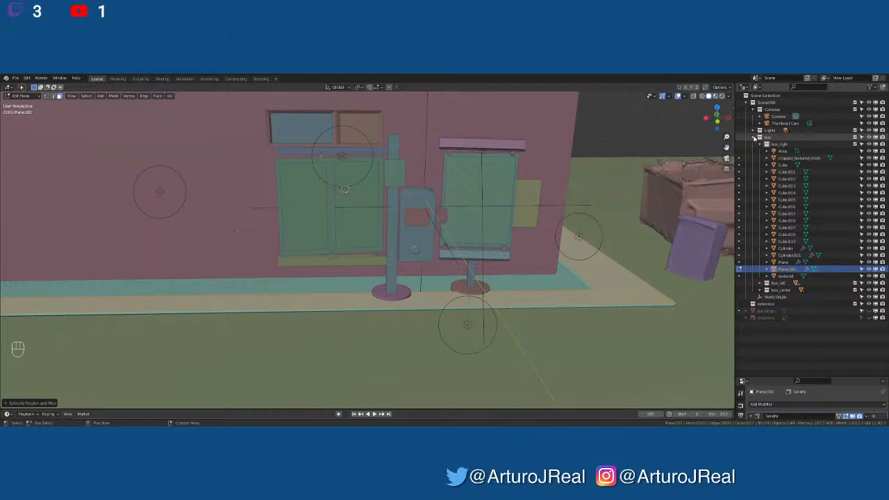
{"action": "left_click", "coordinate": [761, 144]}
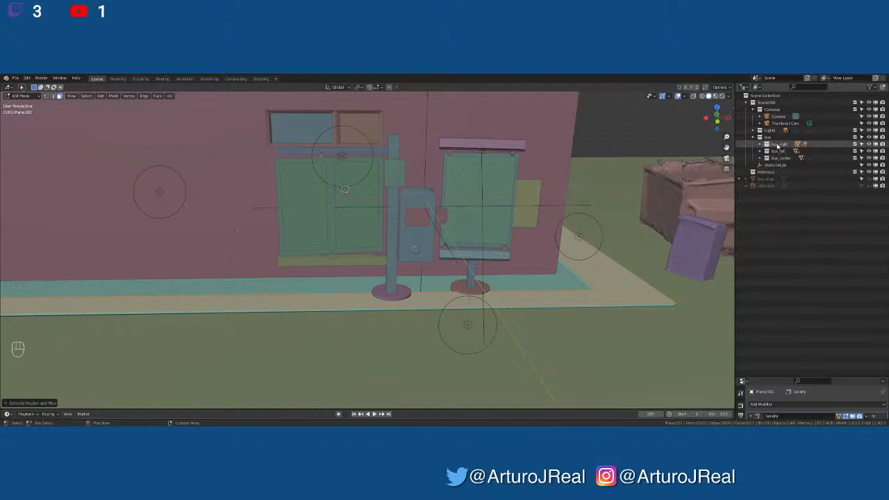
{"action": "left_click", "coordinate": [779, 158], "text": "shift"}
{"action": "left_click", "coordinate": [780, 145], "text": "shift"}
{"action": "right_click", "coordinate": [779, 145]}
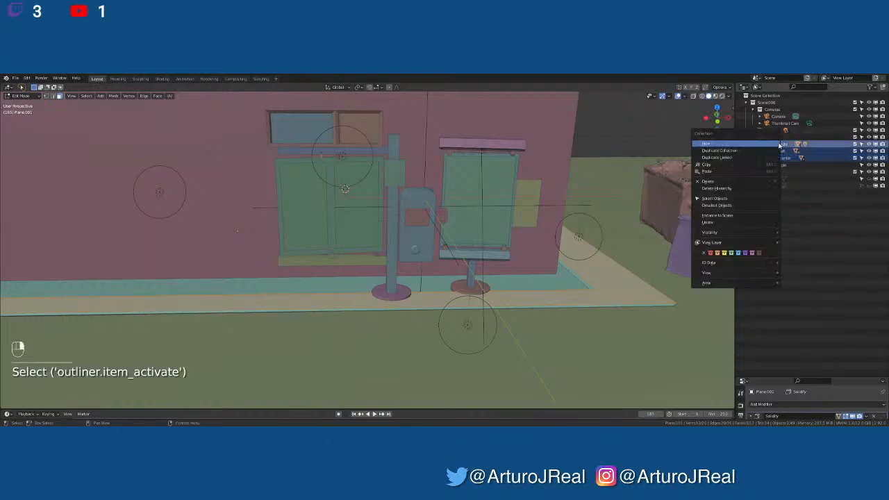
{"action": "left_click", "coordinate": [716, 199]}
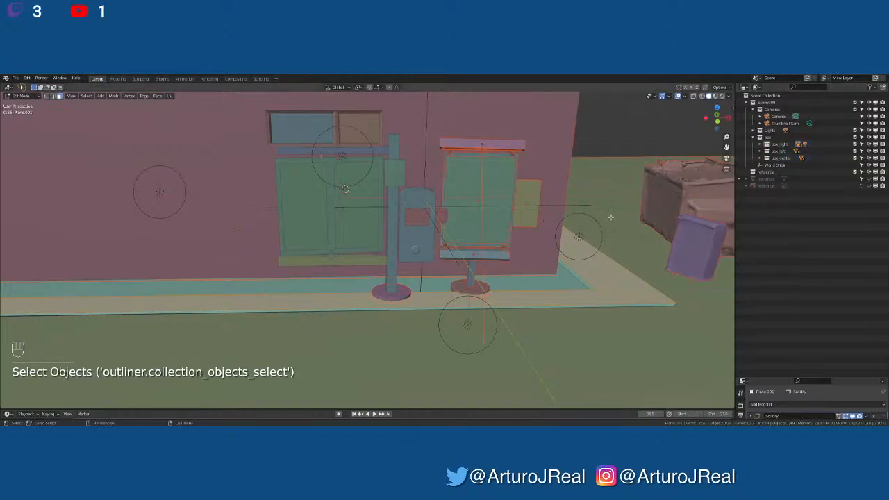
{"action": "middle_click_drag", "start_coordinate": [546, 222], "coordinate": [530, 223]}
{"action": "scroll", "coordinate": [530, 223], "scroll_direction": "down", "scroll_amount": 3}
{"action": "key", "text": "g"}
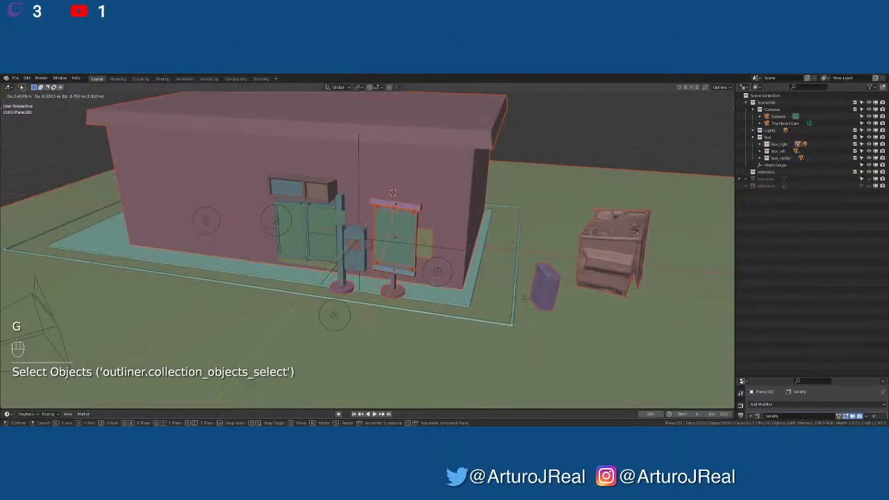
{"action": "right_click", "coordinate": [526, 299]}
{"action": "key", "text": "Tab"}
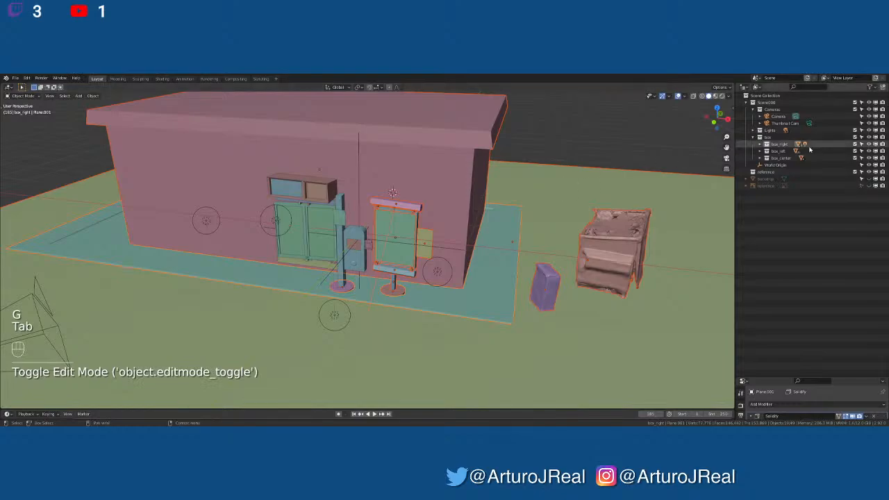
Try to select the objects of the box_right, box_left and box_center collections and move them together
{"action": "left_click", "coordinate": [782, 158], "text": "shift"}
{"action": "right_click", "coordinate": [782, 160]}
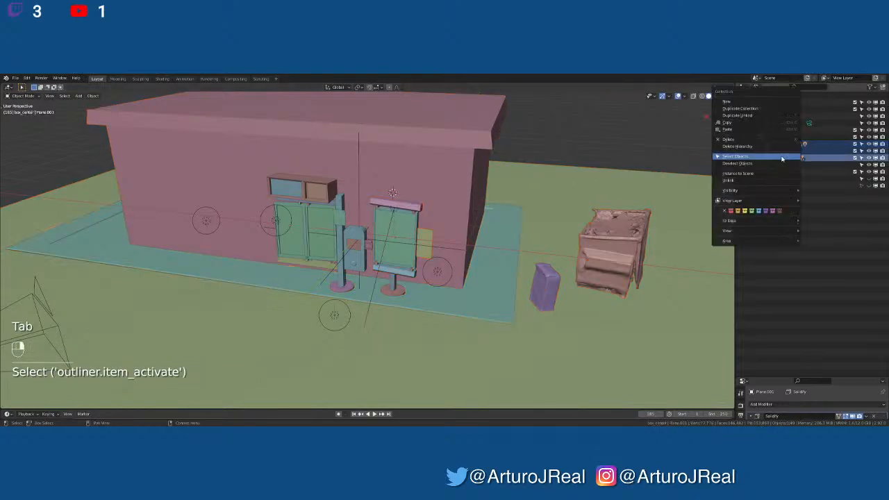
{"action": "left_click", "coordinate": [781, 159]}
{"action": "key", "text": "g"}
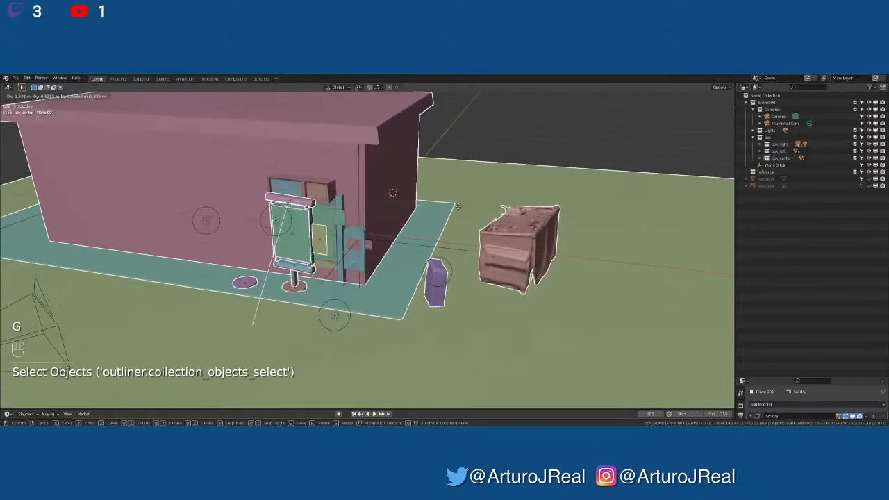
{"action": "left_click", "coordinate": [549, 207]}
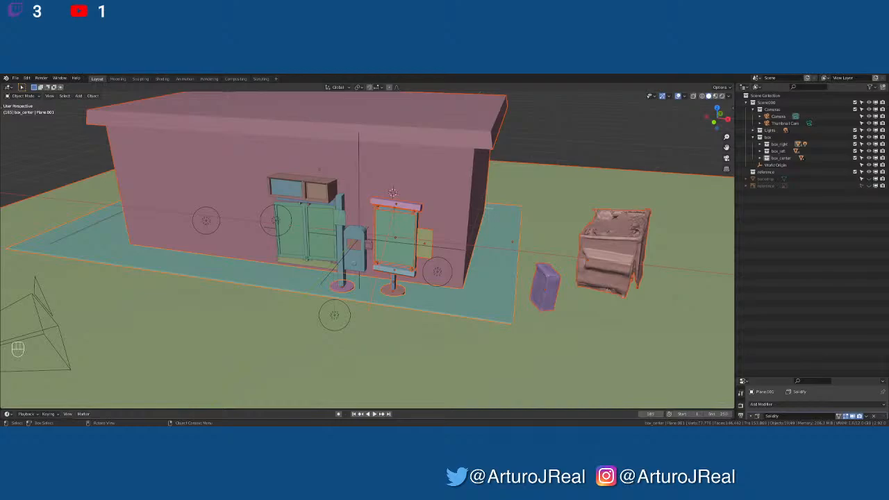
Identify the speaker housing among the box_center collection's objects and rename it speakerbox
{"action": "middle_click_drag", "start_coordinate": [512, 242], "coordinate": [481, 272]}
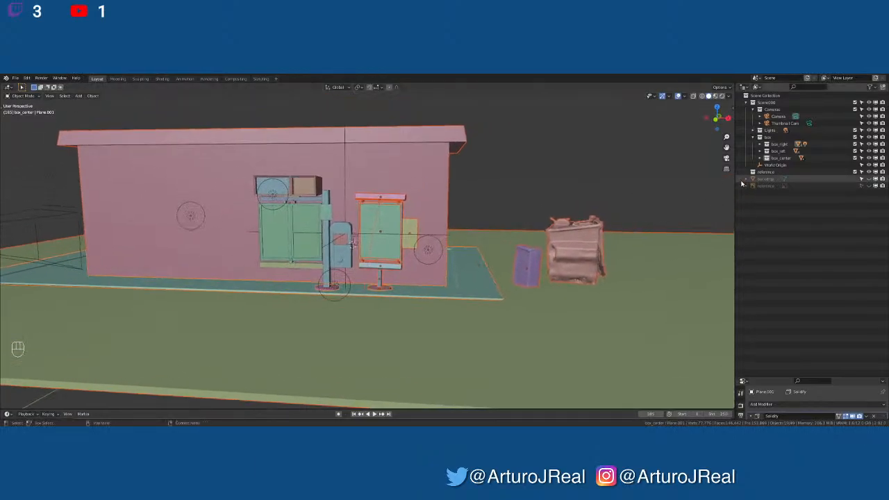
{"action": "left_click", "coordinate": [759, 158]}
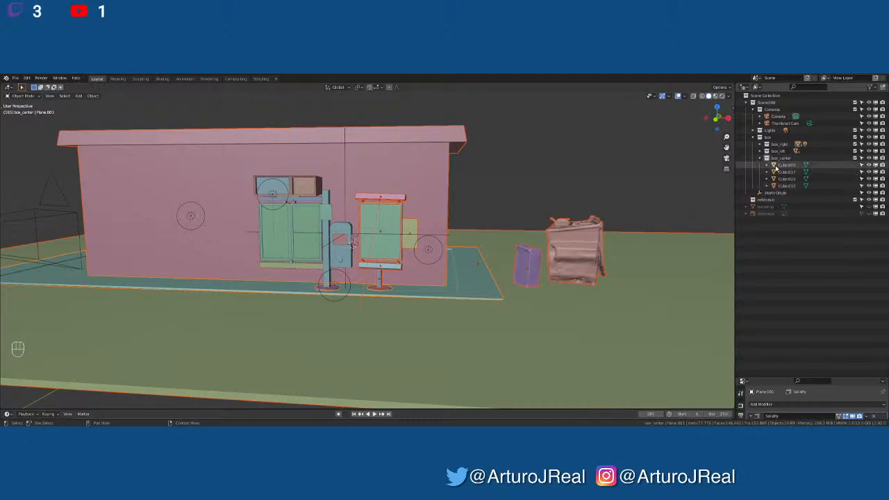
{"action": "left_click", "coordinate": [776, 166]}
{"action": "left_click", "coordinate": [786, 173]}
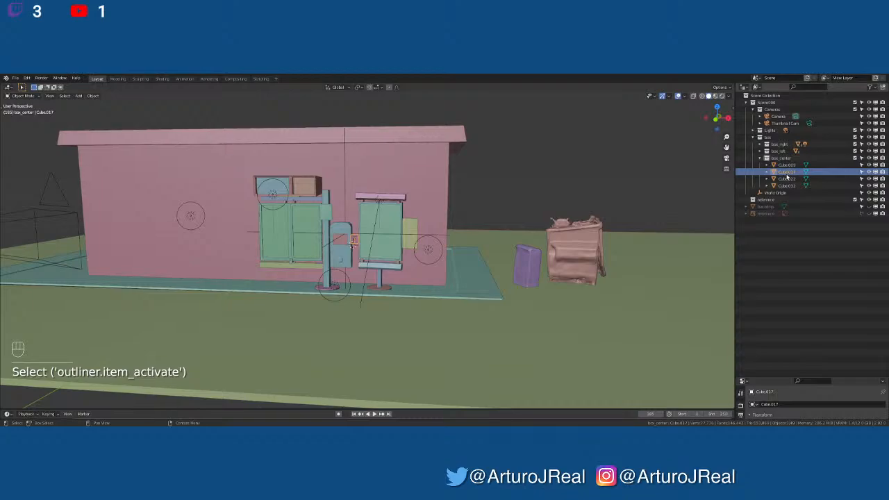
{"action": "left_click", "coordinate": [786, 179]}
{"action": "left_click", "coordinate": [785, 187]}
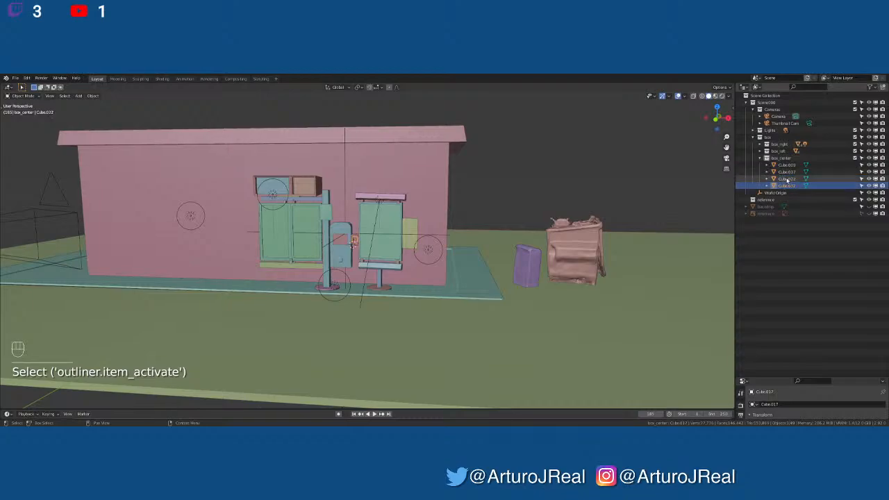
{"action": "left_click", "coordinate": [787, 167]}
{"action": "scroll", "coordinate": [381, 224], "scroll_direction": "up", "scroll_amount": 6}
{"action": "middle_click_drag", "start_coordinate": [373, 196], "coordinate": [362, 211], "text": "shift"}
{"action": "double_click", "coordinate": [789, 165]}
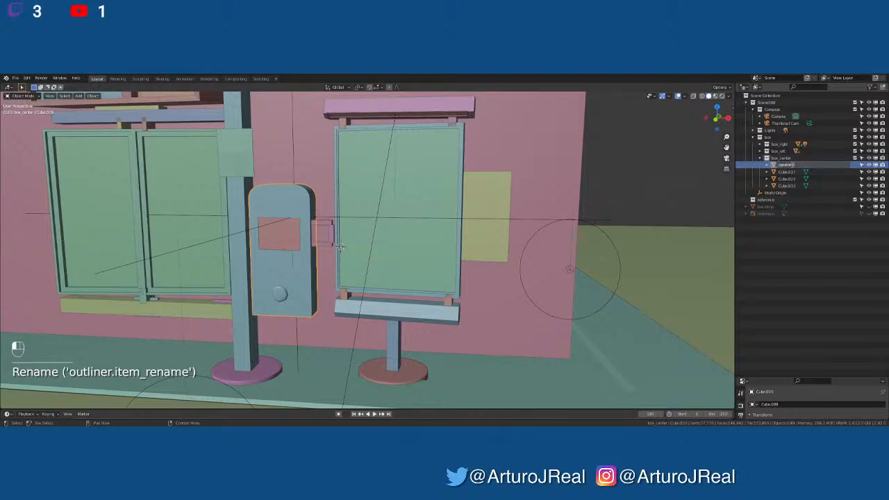
{"action": "key", "text": "Return"}
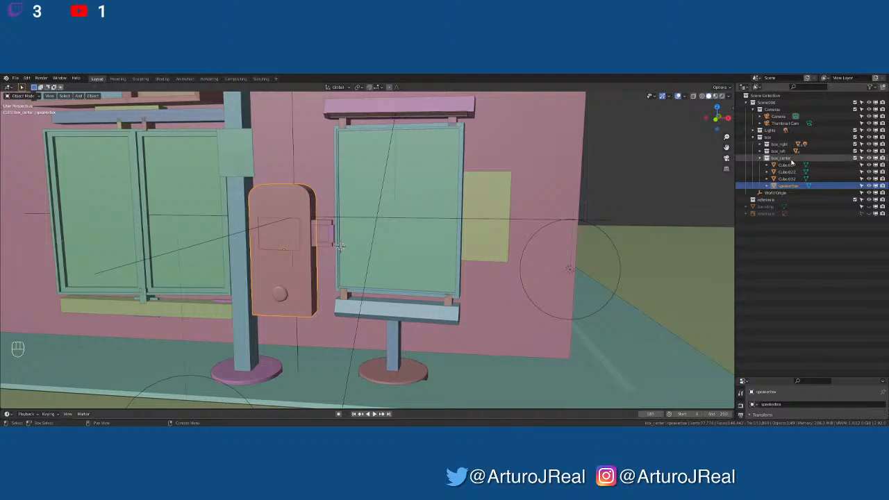
Rename the rear mounting piece of the small sign beside the speaker box nuggets_backing
{"action": "left_click", "coordinate": [791, 165]}
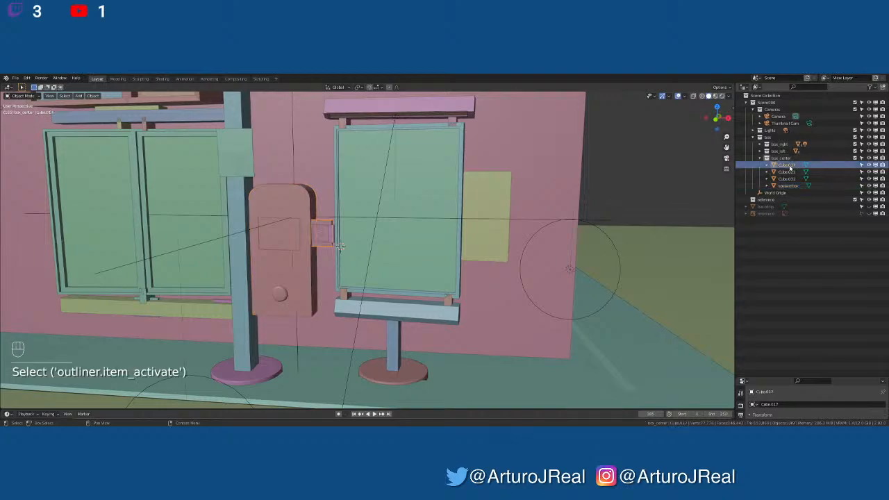
{"action": "double_click", "coordinate": [790, 165]}
{"action": "type", "text": "nuggets"}
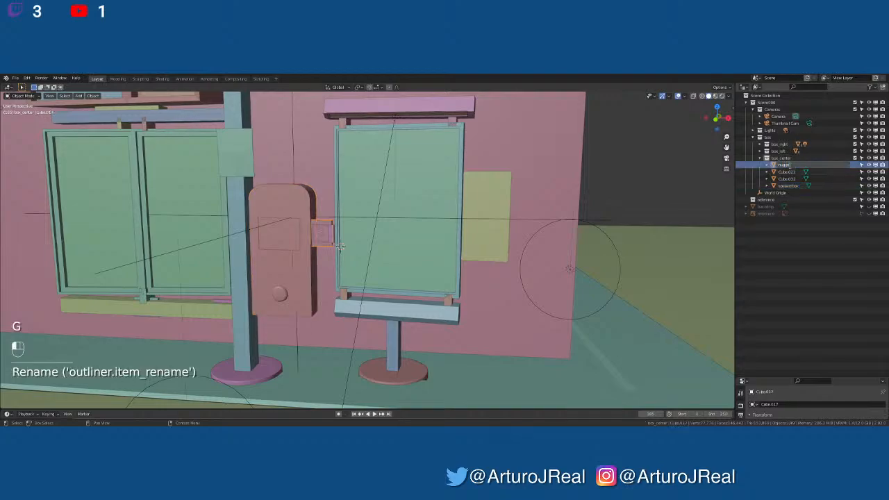
{"action": "type", "text": "_backing"}
{"action": "key", "text": "Return"}
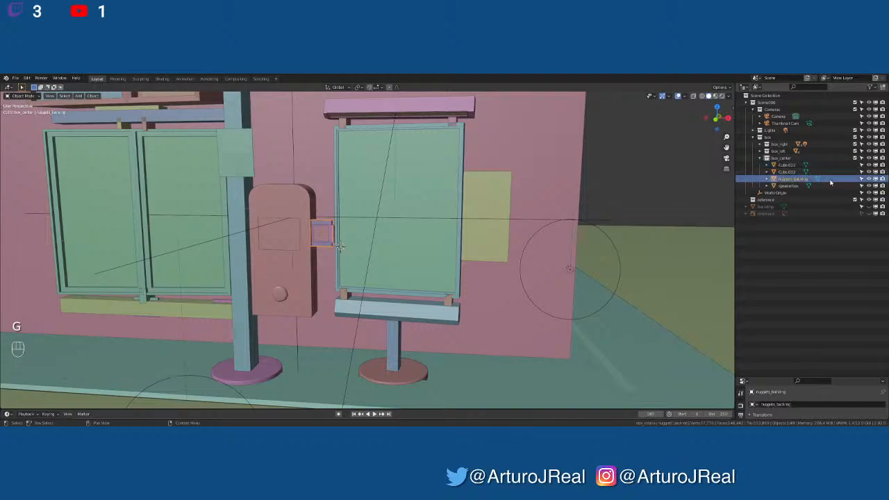
Rename the small square front panel of the sign beside the speaker box nuggets_sign
{"action": "double_click", "coordinate": [790, 171]}
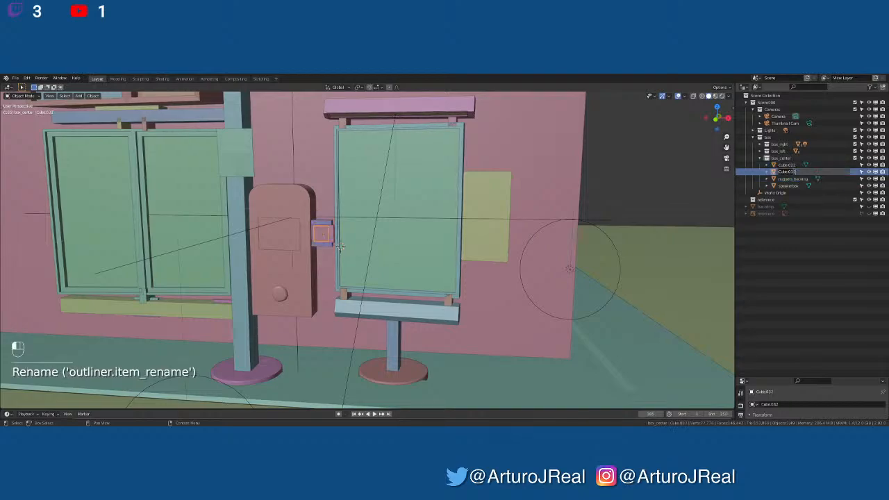
{"action": "type", "text": "nuggets_sign"}
{"action": "key", "text": "Return"}
Rename the plate between the small square sign panel and its backing nuggets_sign
{"action": "left_click", "coordinate": [787, 165]}
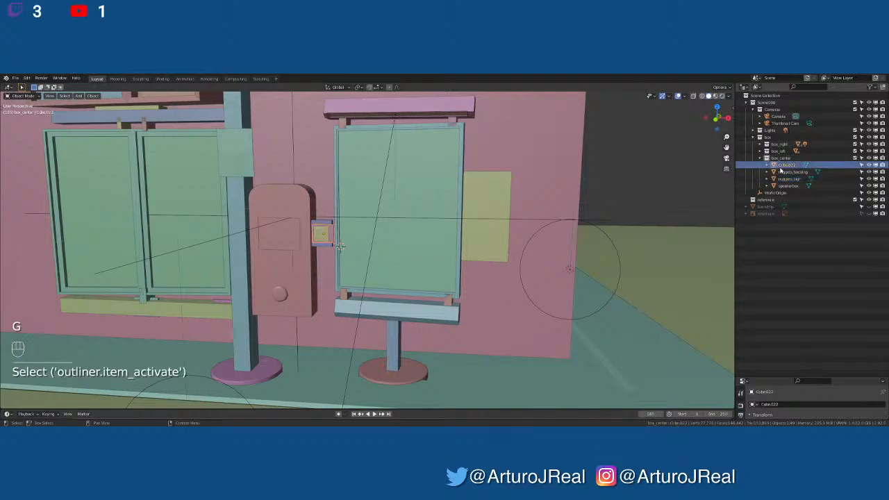
{"action": "double_click", "coordinate": [787, 165]}
{"action": "type", "text": "n"}
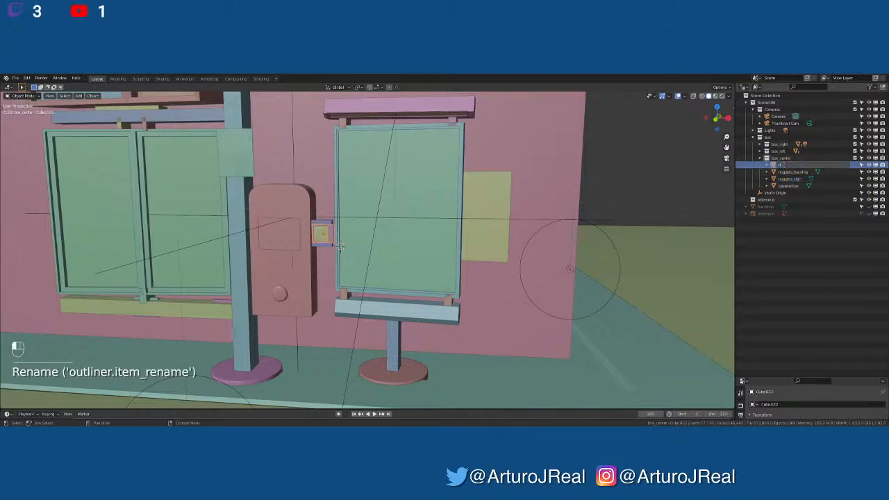
{"action": "type", "text": "uggets_sid"}
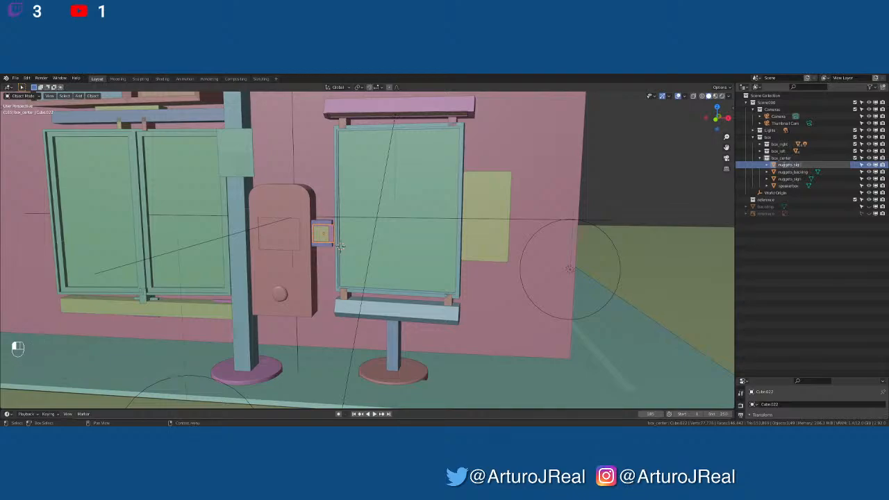
{"action": "type", "text": "n"}
{"action": "key", "text": "Return"}
Compare the two similarly named nuggets sign parts and rename the plate behind the front panel nuggets_sign_backing
{"action": "scroll", "coordinate": [360, 243], "scroll_direction": "up", "scroll_amount": 8}
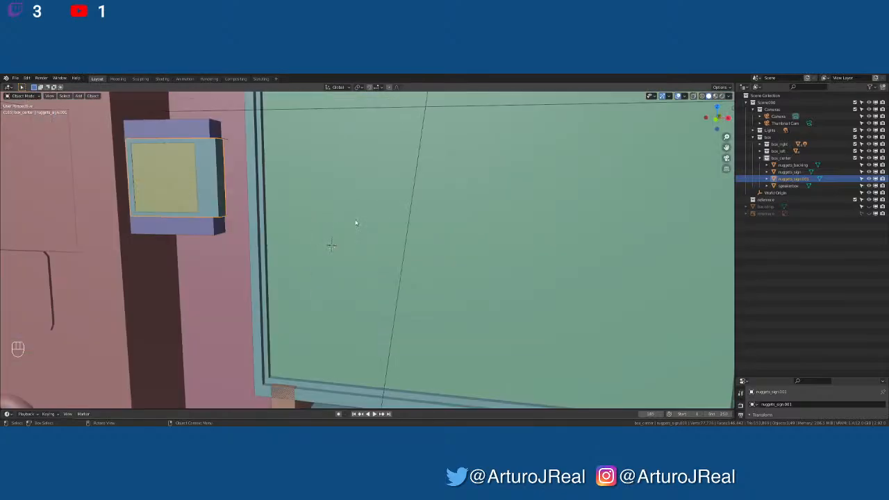
{"action": "left_click", "coordinate": [197, 184], "text": "shift"}
{"action": "middle_click_drag", "start_coordinate": [201, 186], "coordinate": [203, 194]}
{"action": "scroll", "coordinate": [206, 197], "scroll_direction": "down", "scroll_amount": 4}
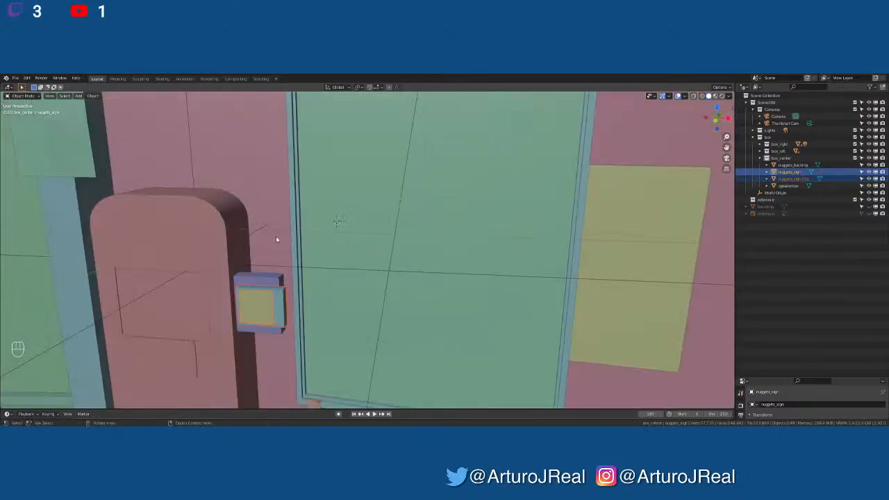
{"action": "left_click", "coordinate": [792, 172]}
{"action": "left_click", "coordinate": [792, 174]}
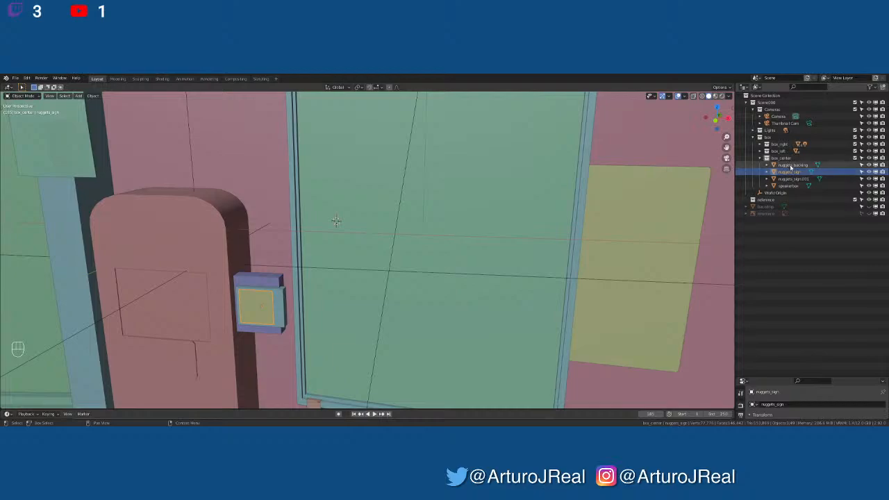
{"action": "left_click", "coordinate": [791, 180]}
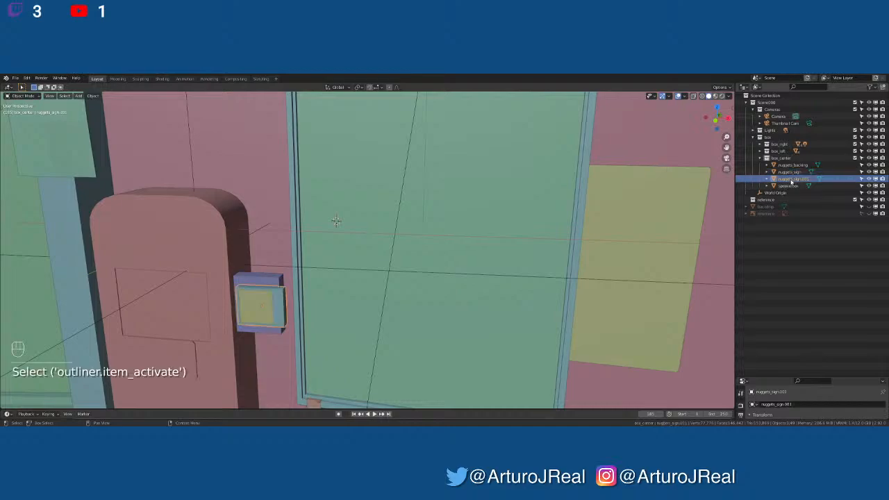
{"action": "double_click", "coordinate": [791, 180]}
{"action": "type", "text": "nu"}
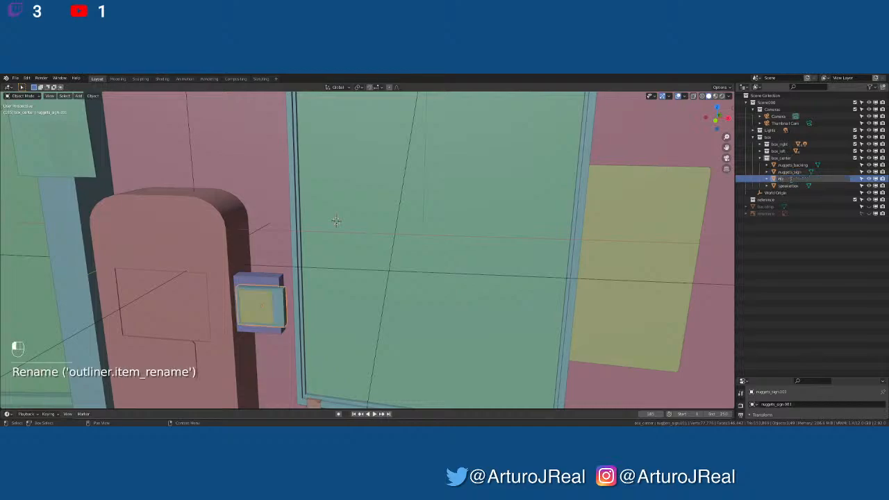
{"action": "type", "text": "ggets_sign"}
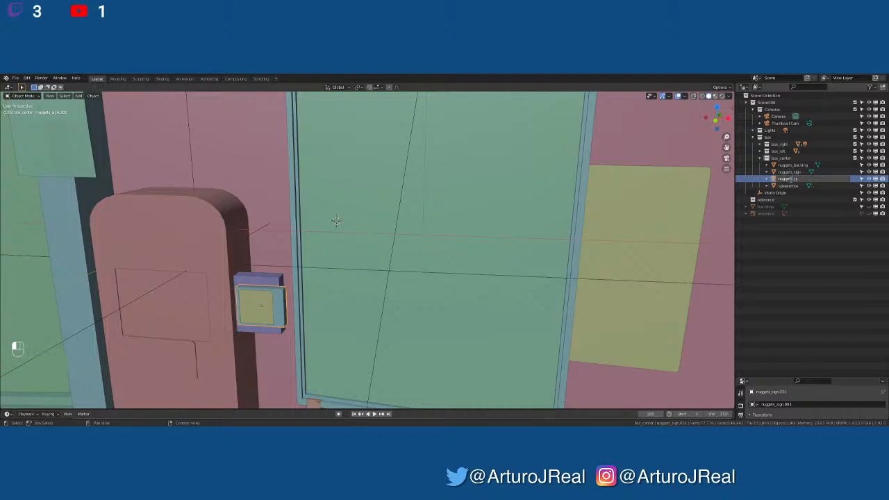
{"action": "type", "text": "_backing"}
{"action": "key", "text": "Return"}
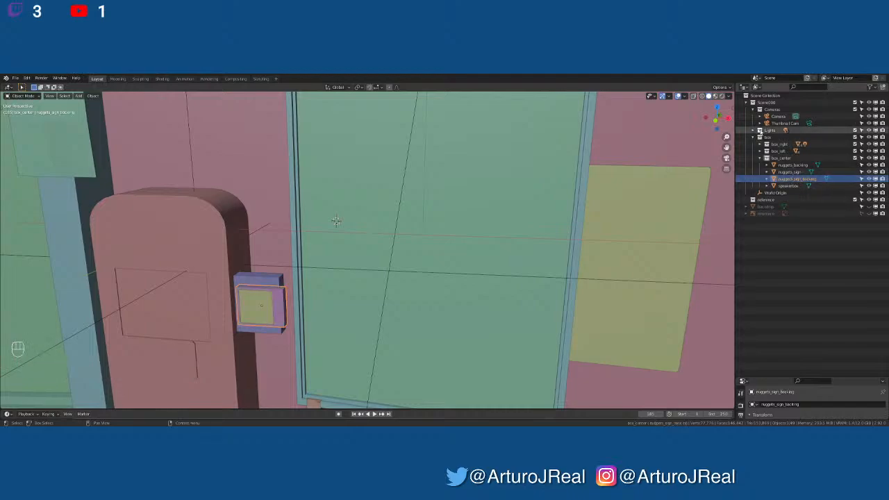
Collapse the box_center collection, expand box_left and rename its tall vertical post pole
{"action": "left_click", "coordinate": [760, 159]}
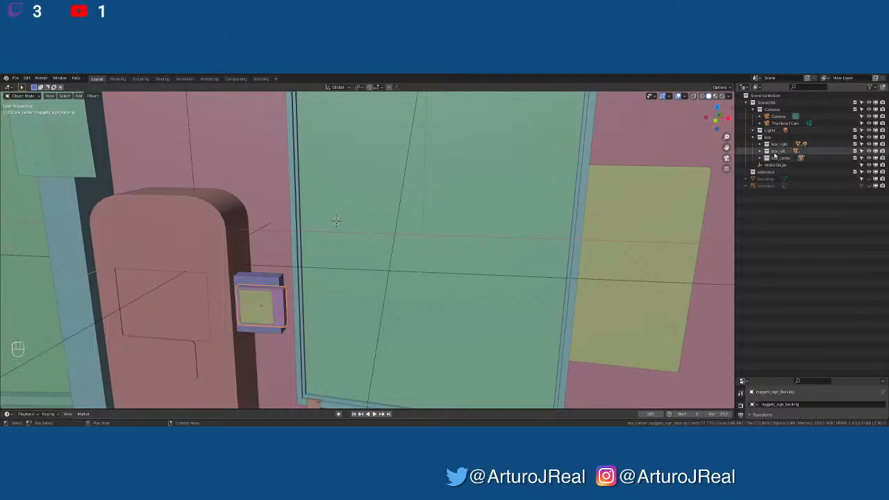
{"action": "left_click", "coordinate": [759, 151]}
{"action": "left_click", "coordinate": [759, 150]}
{"action": "left_click", "coordinate": [785, 158]}
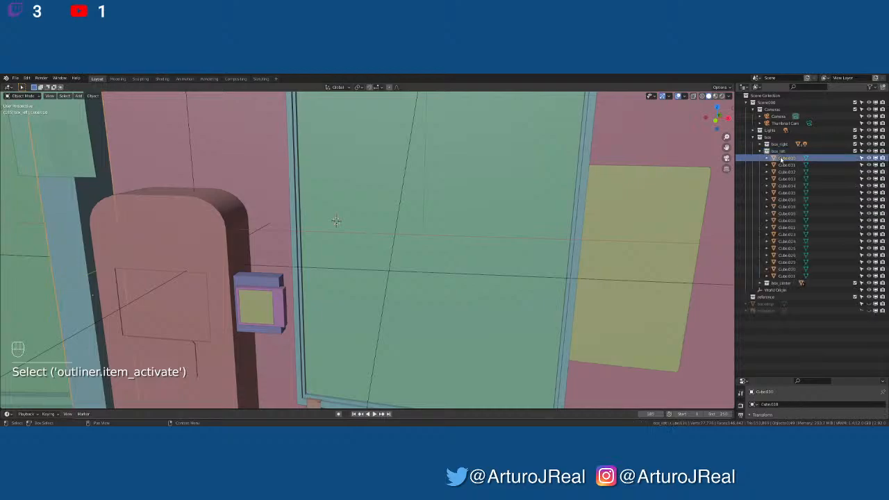
{"action": "key", "text": "KP_Decimal"}
{"action": "double_click", "coordinate": [786, 157]}
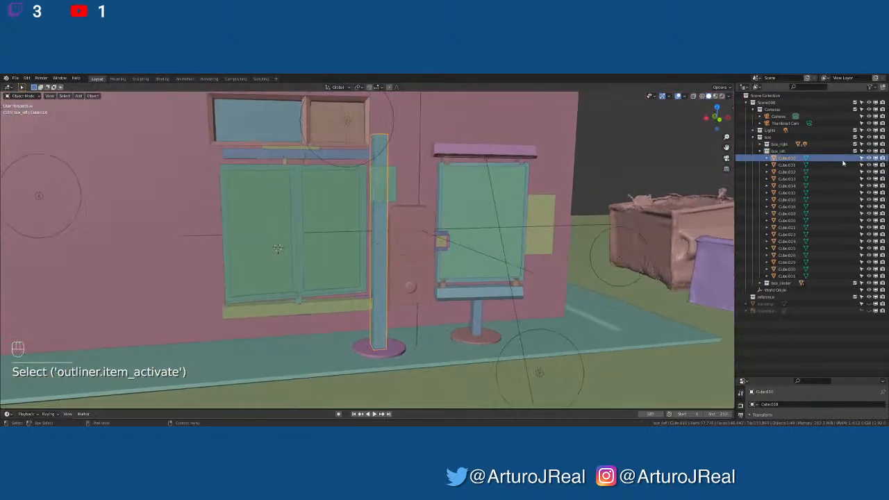
{"action": "type", "text": "pole"}
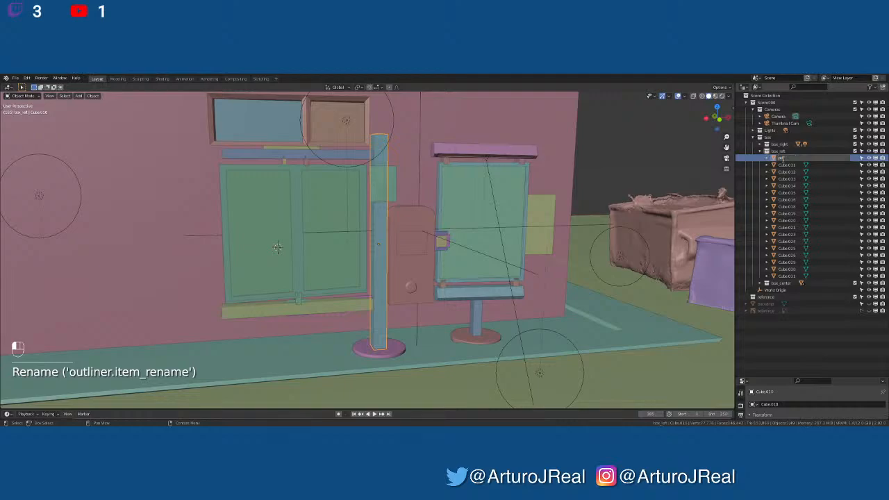
{"action": "key", "text": "Return"}
Identify the horizontal bar below the double menu board among the box_left objects and rename it support_bottom
{"action": "left_click", "coordinate": [785, 158]}
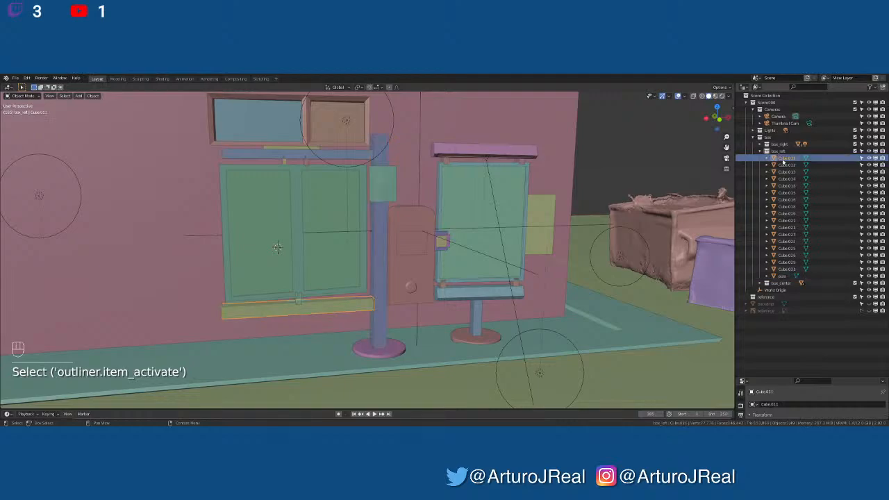
{"action": "left_click", "coordinate": [790, 165]}
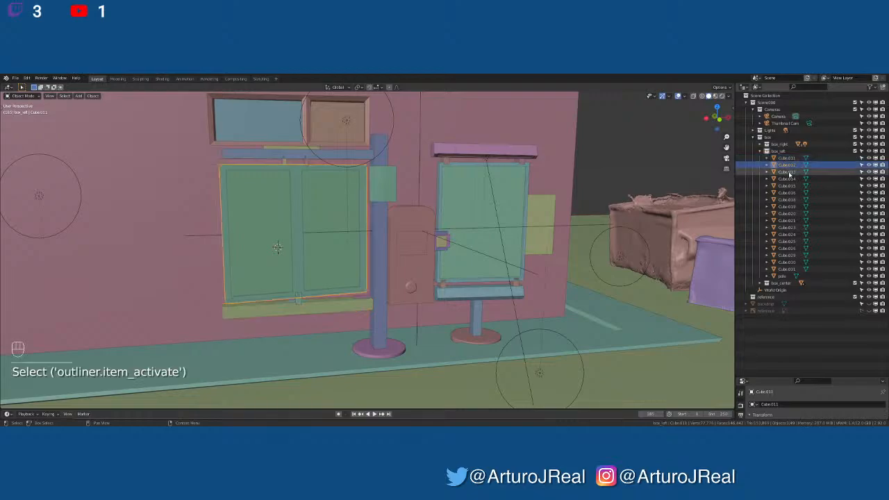
{"action": "left_click", "coordinate": [787, 172]}
{"action": "left_click", "coordinate": [786, 186]}
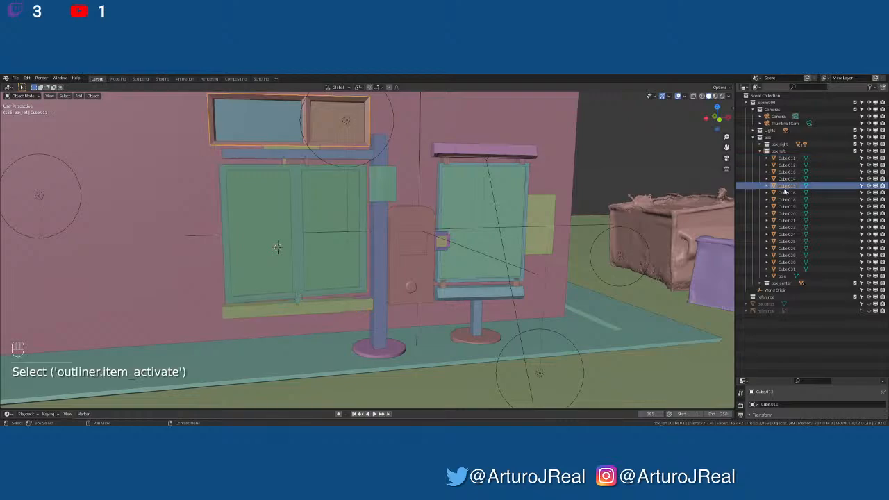
{"action": "double_click", "coordinate": [792, 158]}
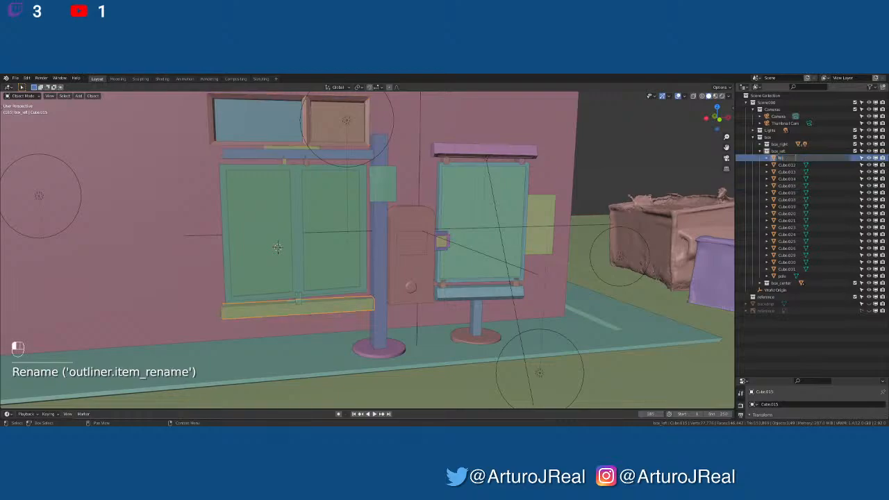
{"action": "type", "text": "p"}
{"action": "key", "text": "BackSpace"}
{"action": "key", "text": "BackSpace"}
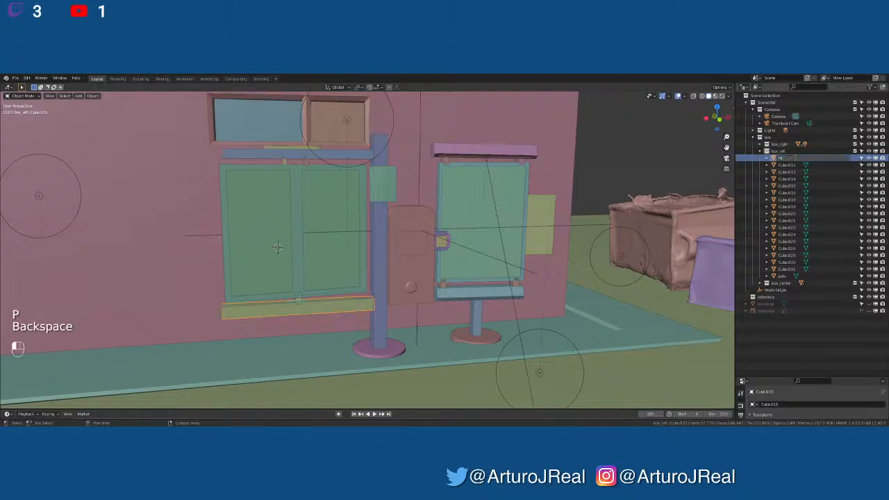
{"action": "type", "text": "support_"}
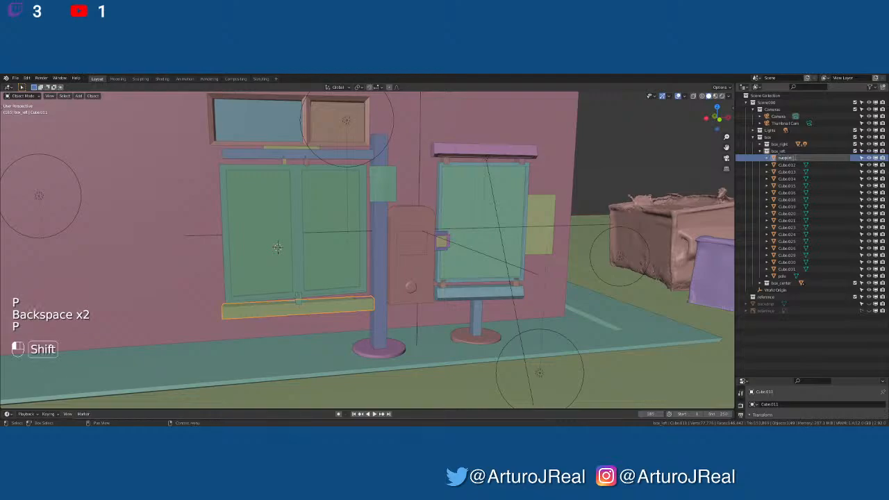
{"action": "type", "text": "bottom"}
{"action": "key", "text": "Return"}
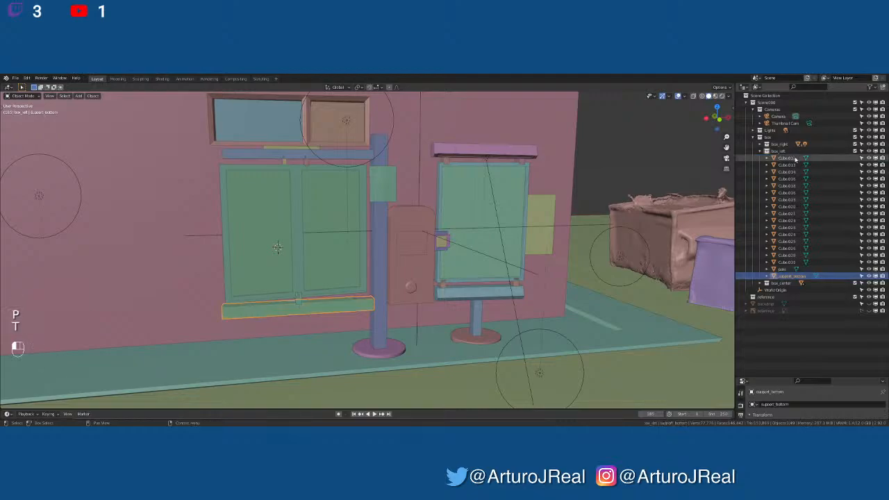
Rename the large double-panel menu board frame in box_left sign
{"action": "left_click", "coordinate": [789, 158]}
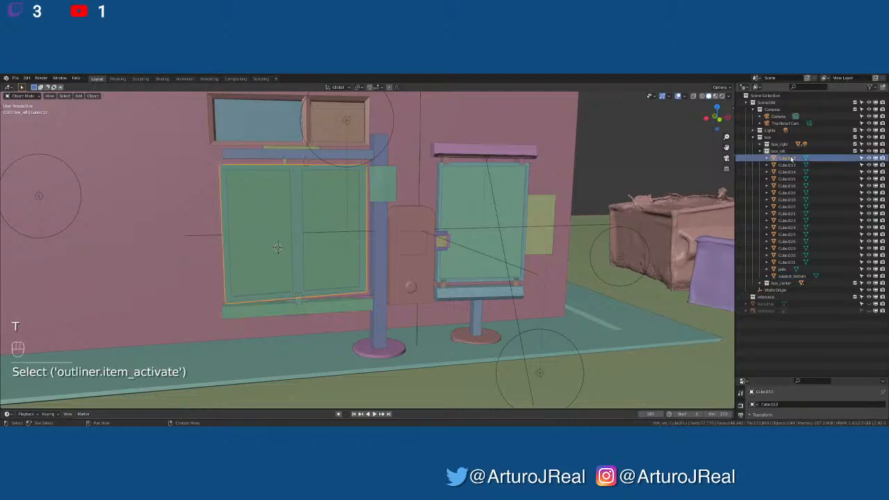
{"action": "double_click", "coordinate": [788, 157]}
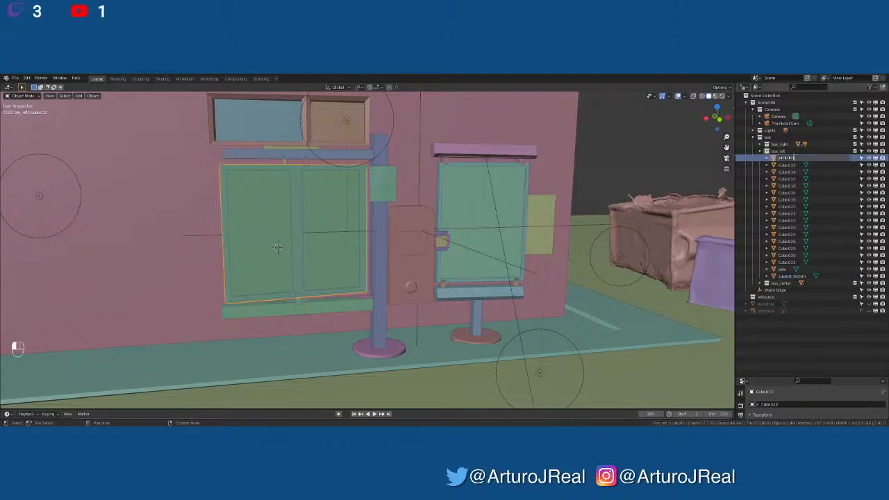
{"action": "type", "text": "sign"}
{"action": "key", "text": "Return"}
Rename the small connector between the double menu board and its lower bar support_bottom_middle
{"action": "left_click", "coordinate": [792, 158]}
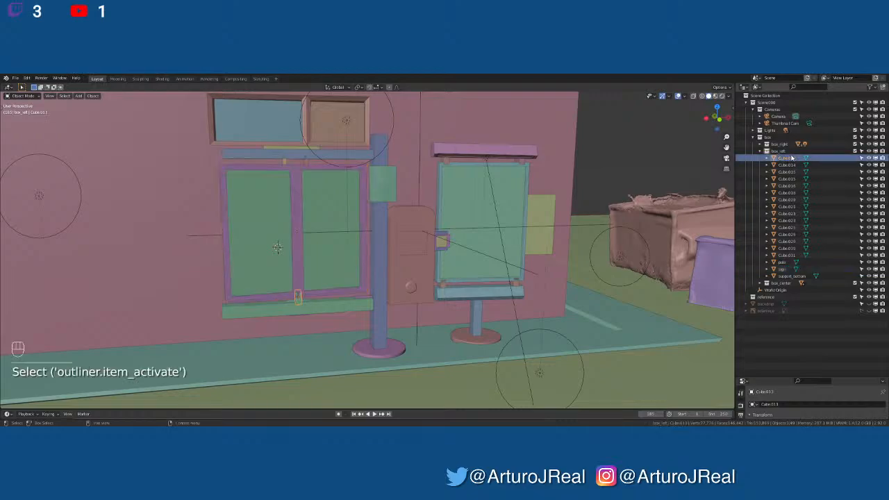
{"action": "double_click", "coordinate": [792, 158]}
{"action": "type", "text": "pp"}
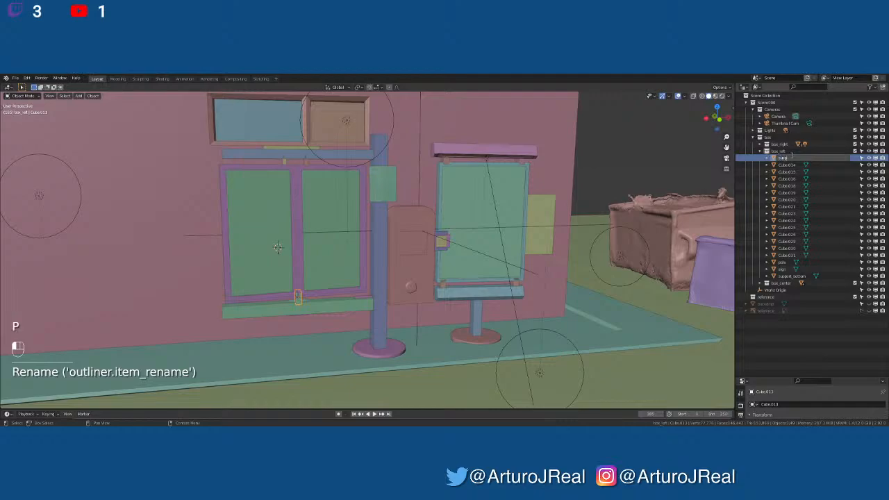
{"action": "type", "text": "upport_middle"}
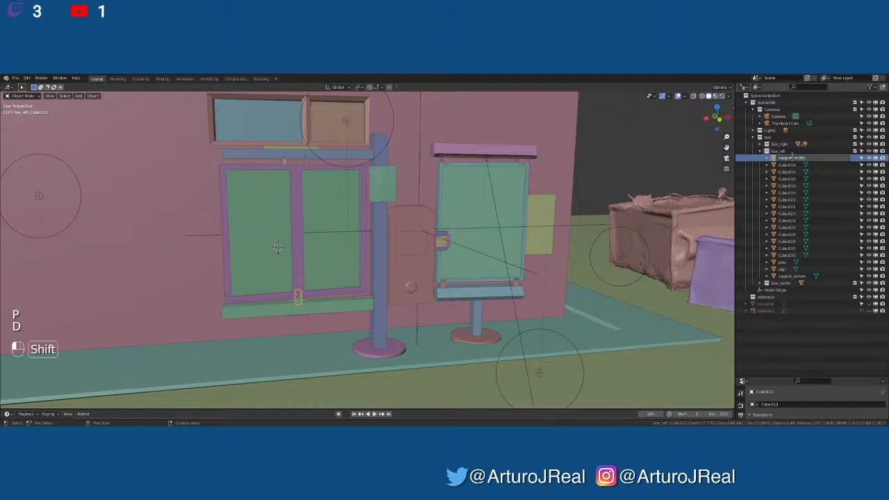
{"action": "key", "text": "shift+Home"}
{"action": "type", "text": "support_bottom_midd"}
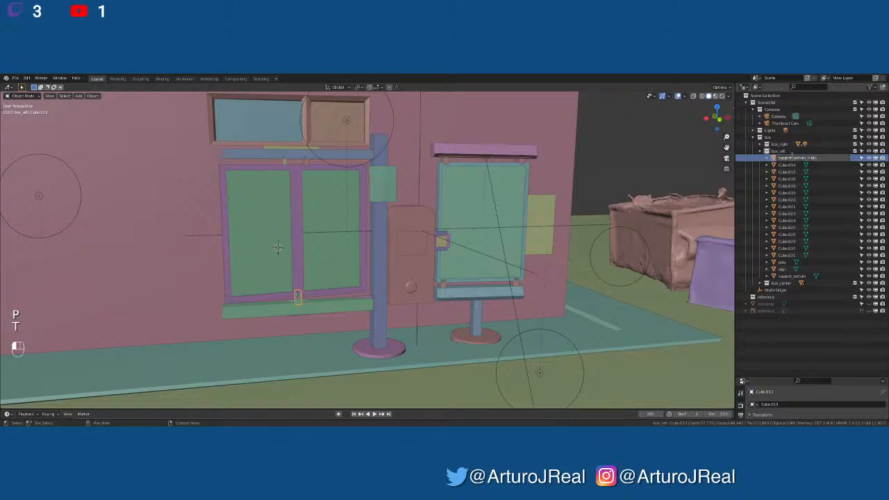
{"action": "type", "text": "leeeeeeeeeeeeee"}
{"action": "double_click", "coordinate": [804, 159]}
{"action": "left_click", "coordinate": [817, 157]}
{"action": "left_click_drag", "start_coordinate": [817, 157], "coordinate": [837, 157]}
{"action": "key", "text": "BackSpace"}
{"action": "key", "text": "Return"}
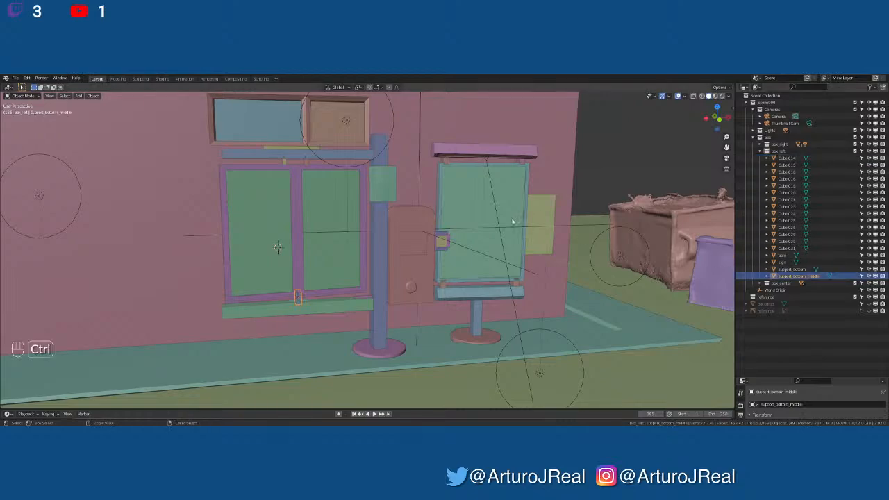
Save the current scene file
{"action": "key", "text": "ctrl+s"}
{"action": "key", "text": "ctrl+s"}
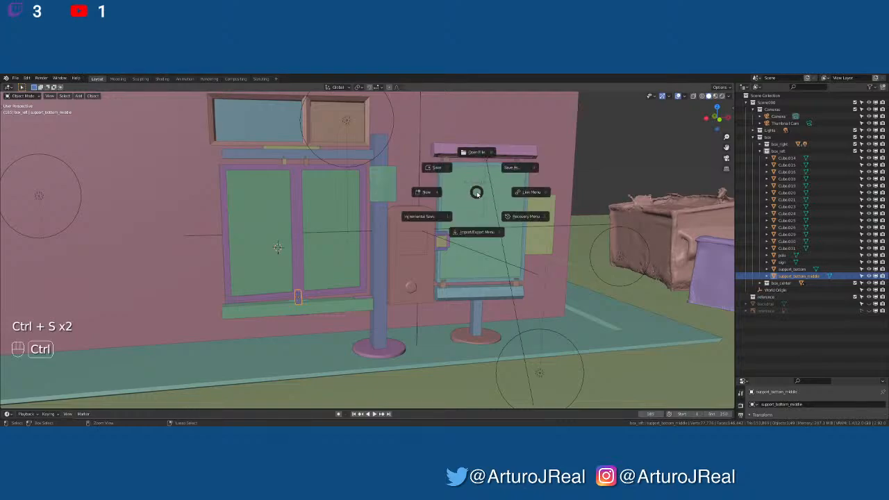
{"action": "left_click", "coordinate": [438, 172]}
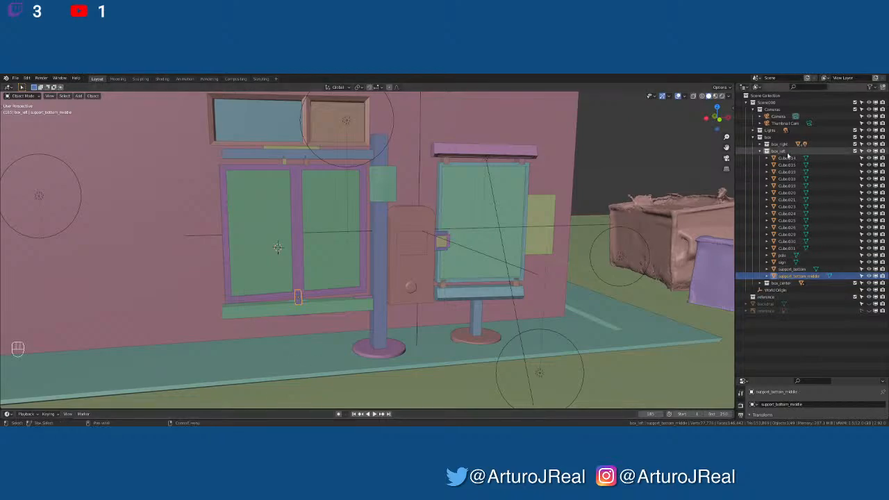
Check the unnamed Cube objects in box_left one by one to identify which part of the model each one is
{"action": "left_click", "coordinate": [766, 151]}
{"action": "left_click", "coordinate": [766, 151]}
{"action": "left_click", "coordinate": [780, 164]}
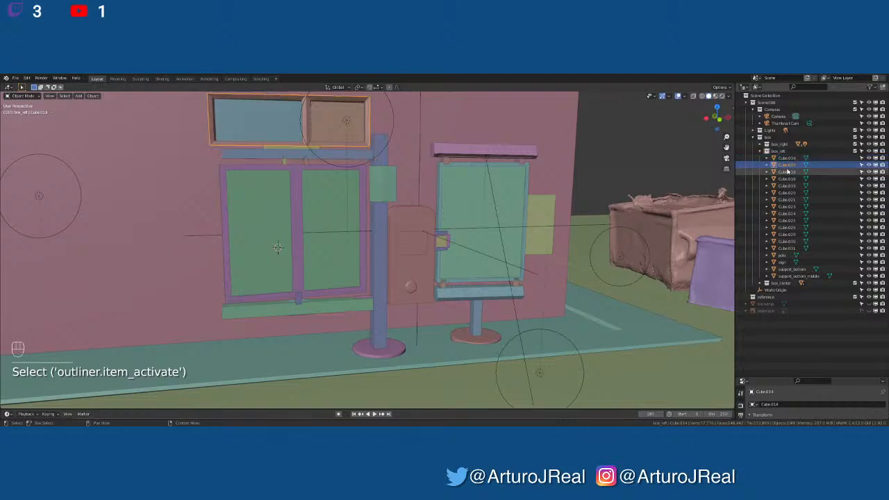
{"action": "left_click", "coordinate": [787, 171]}
{"action": "left_click", "coordinate": [788, 179]}
{"action": "left_click", "coordinate": [789, 186]}
{"action": "left_click", "coordinate": [789, 193]}
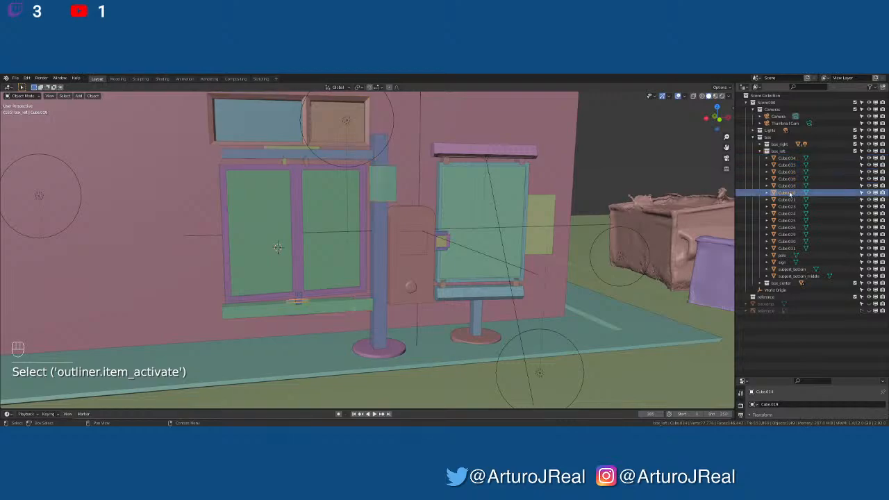
{"action": "left_click", "coordinate": [791, 199]}
{"action": "left_click", "coordinate": [791, 207]}
{"action": "left_click", "coordinate": [792, 213]}
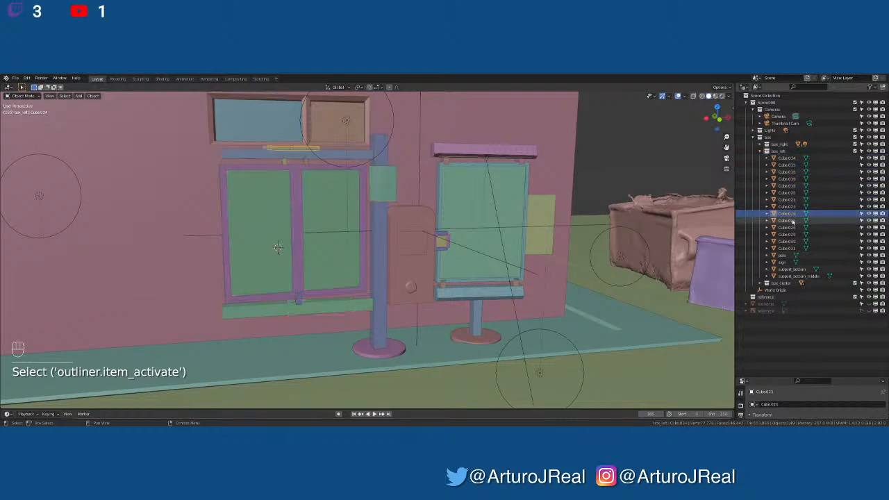
{"action": "left_click", "coordinate": [793, 221]}
{"action": "left_click", "coordinate": [790, 228]}
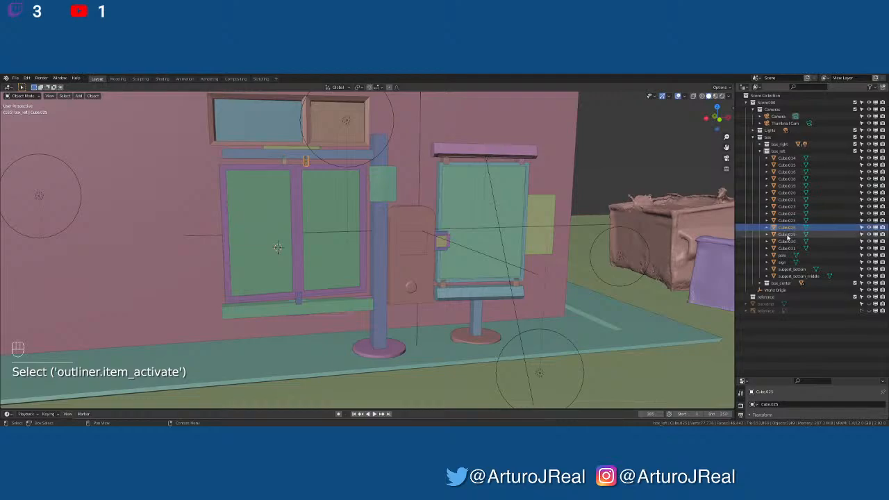
{"action": "left_click", "coordinate": [787, 235]}
{"action": "left_click", "coordinate": [786, 242]}
Move the flat square panel on the speaker box from box_left into the box_center collection and select all of that collection's objects
{"action": "left_click", "coordinate": [785, 248]}
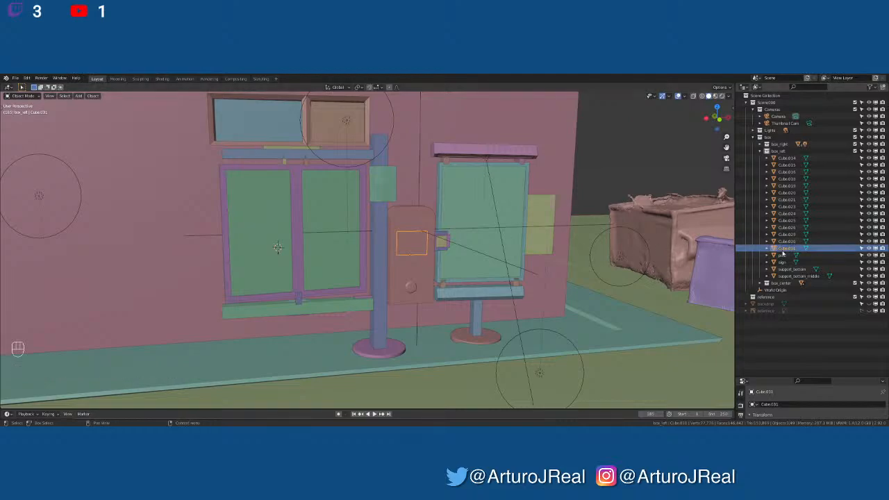
{"action": "left_click_drag", "start_coordinate": [785, 248], "coordinate": [781, 284]}
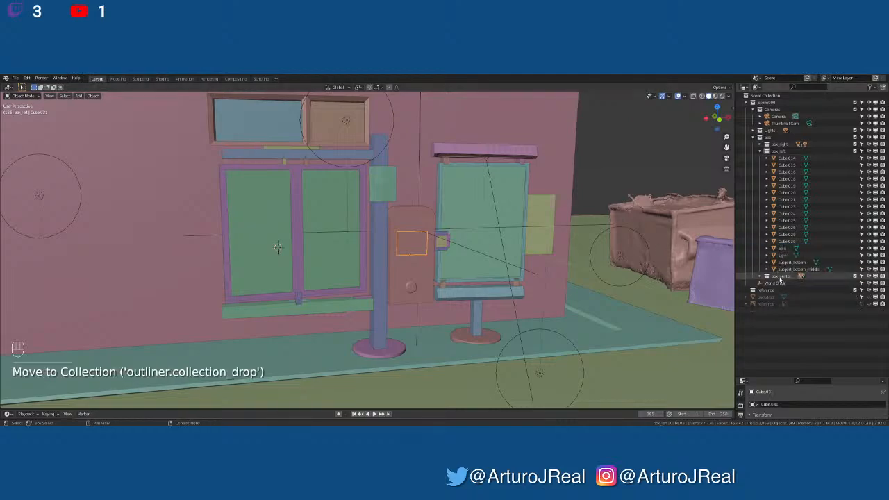
{"action": "left_click", "coordinate": [780, 277]}
{"action": "left_click", "coordinate": [761, 276]}
{"action": "right_click", "coordinate": [779, 276]}
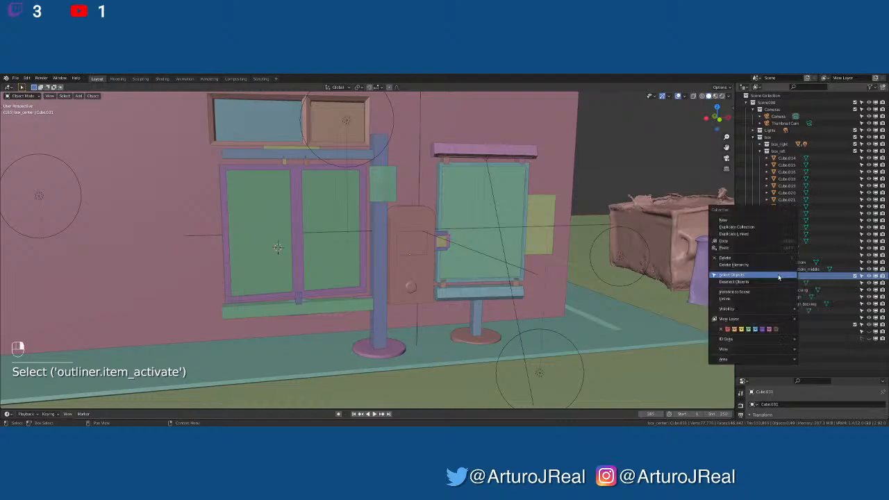
{"action": "left_click", "coordinate": [771, 258]}
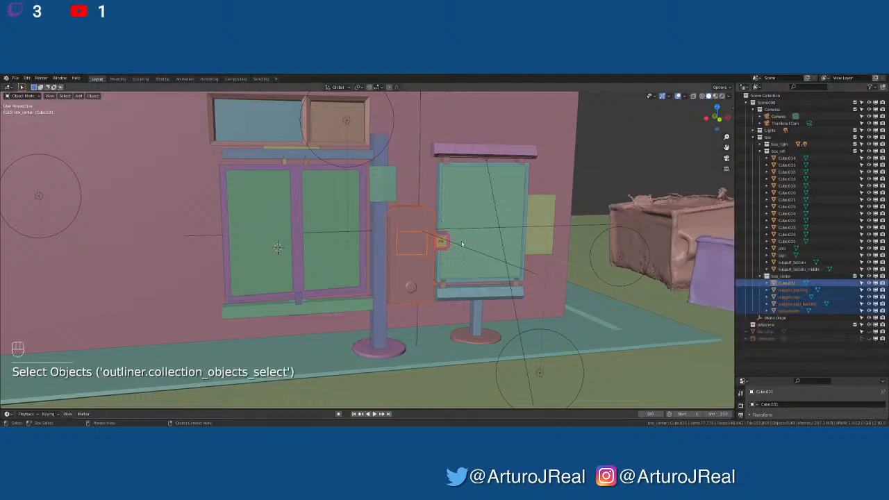
Delete the World Origin empty from the scene
{"action": "middle_click_drag", "start_coordinate": [461, 244], "coordinate": [400, 239]}
{"action": "left_click", "coordinate": [302, 158]}
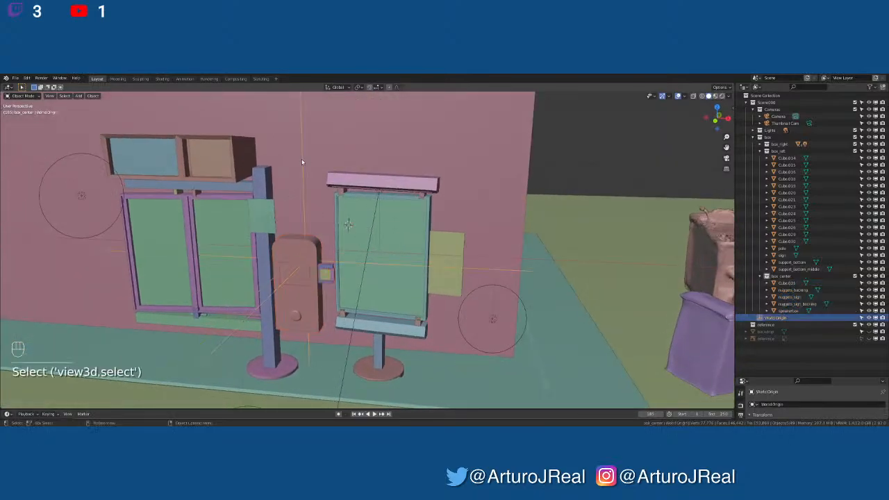
{"action": "key", "text": "x"}
{"action": "left_click", "coordinate": [301, 158]}
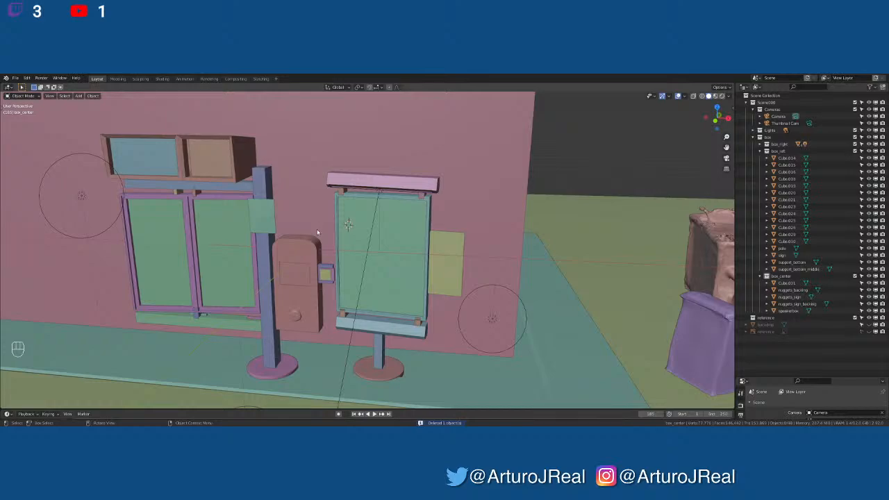
Rename the square panel on the front of the speaker box screen
{"action": "scroll", "coordinate": [316, 234], "scroll_direction": "up", "scroll_amount": 3}
{"action": "middle_click_drag", "start_coordinate": [310, 245], "coordinate": [322, 215], "text": "shift"}
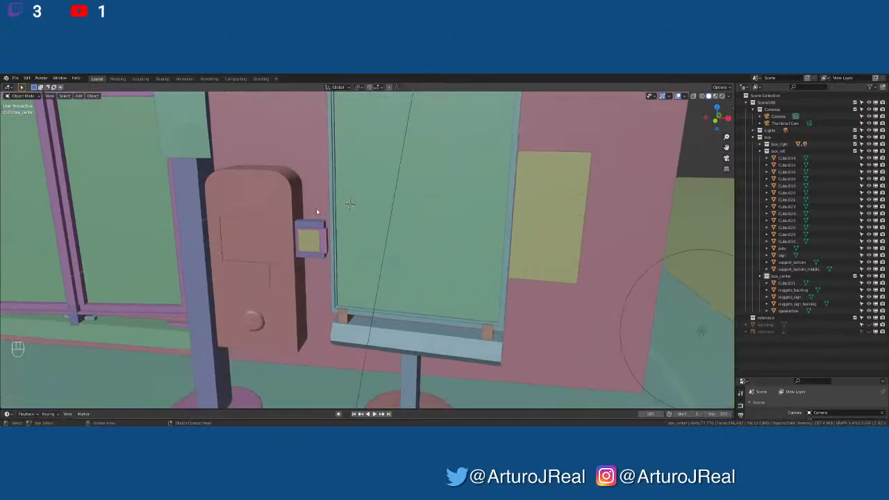
{"action": "left_click", "coordinate": [271, 243]}
{"action": "middle_click_drag", "start_coordinate": [270, 244], "coordinate": [171, 185]}
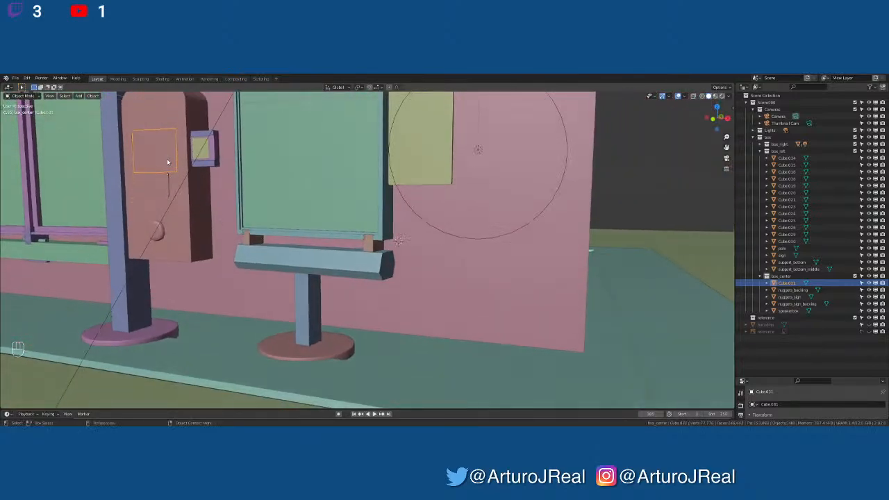
{"action": "double_click", "coordinate": [789, 284]}
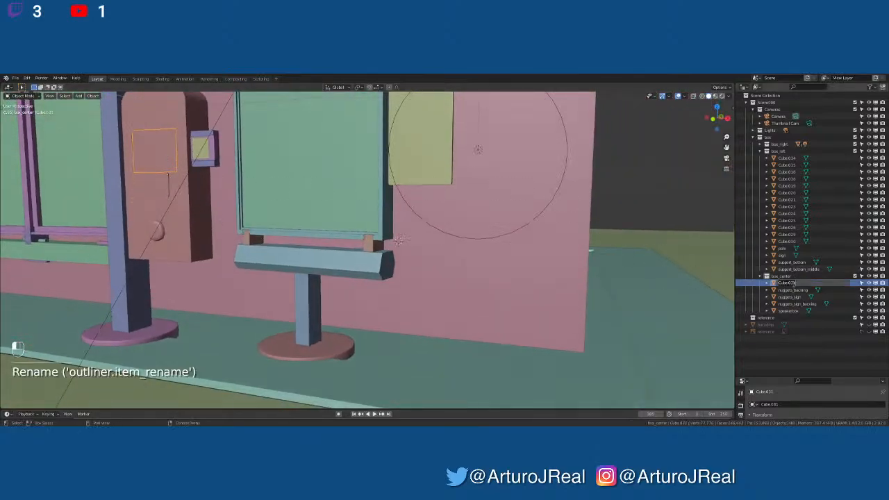
{"action": "type", "text": "nuen"}
{"action": "key", "text": "Return"}
Rename the nuggets_sign object in box_center nuggets_screen
{"action": "left_click", "coordinate": [796, 290]}
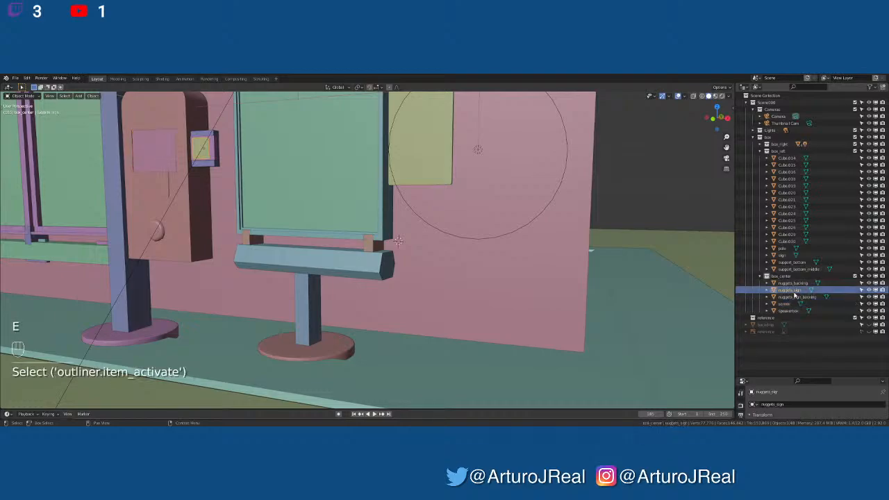
{"action": "double_click", "coordinate": [795, 291]}
{"action": "type", "text": "nugget"}
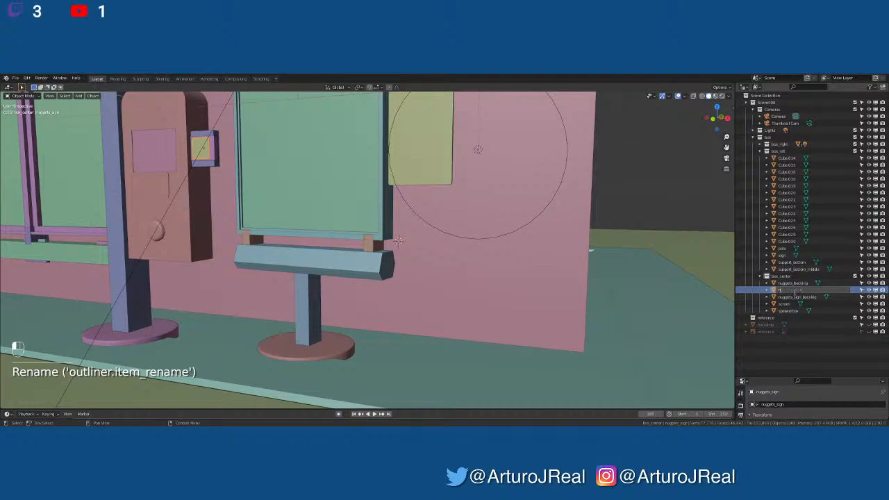
{"action": "type", "text": "s_screen"}
{"action": "key", "text": "Return"}
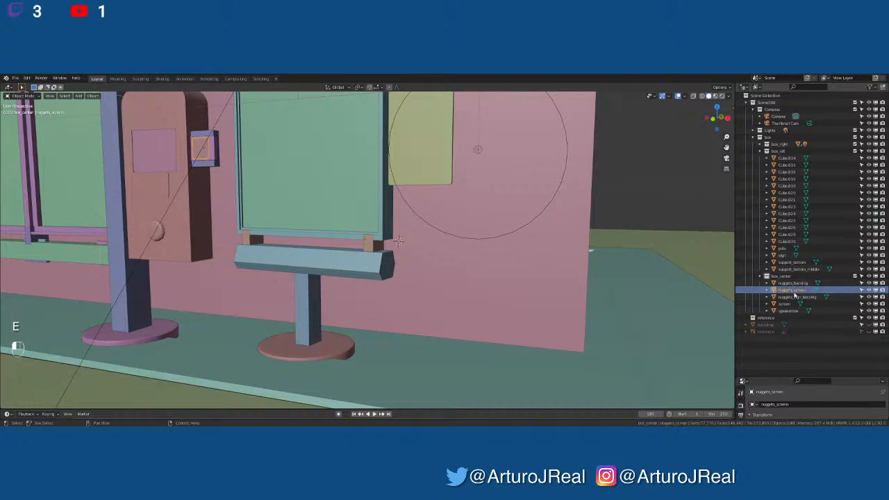
Rename the nuggets_sign_backing object nuggets_sign
{"action": "left_click", "coordinate": [793, 283]}
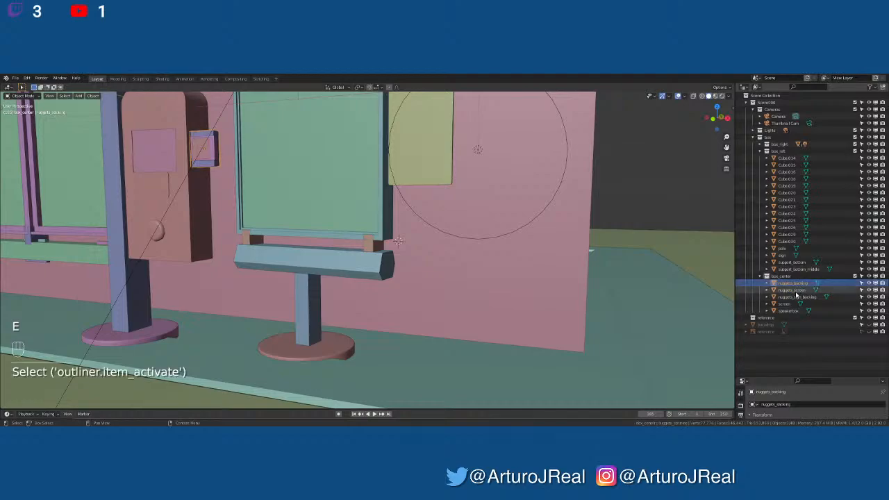
{"action": "double_click", "coordinate": [793, 297]}
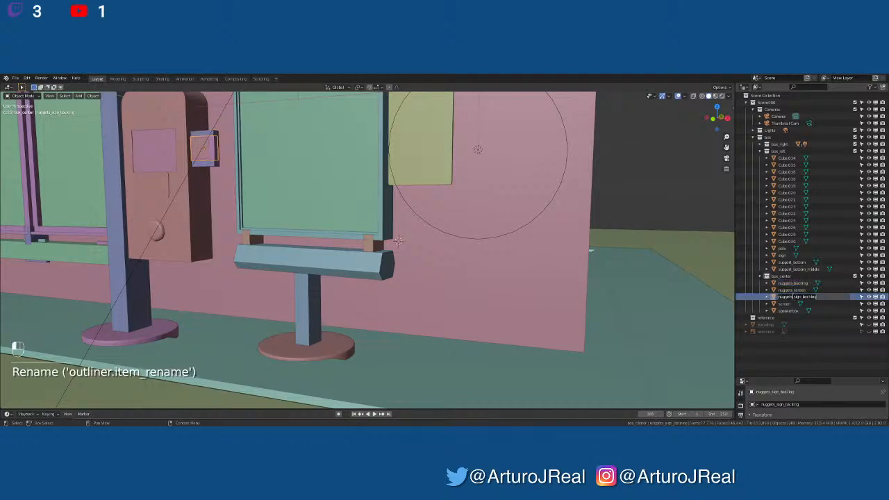
{"action": "key", "text": "BackSpace"}
{"action": "key", "text": "BackSpace"}
{"action": "key", "text": "BackSpace"}
{"action": "key", "text": "BackSpace"}
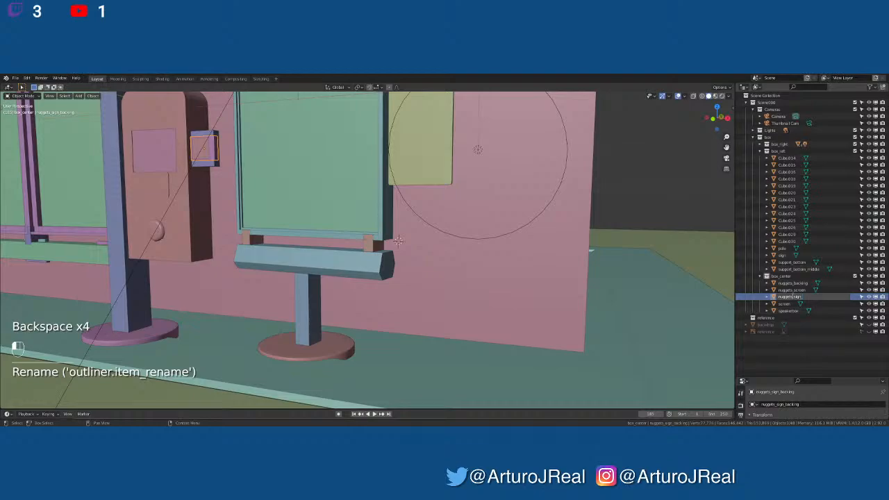
{"action": "key", "text": "Return"}
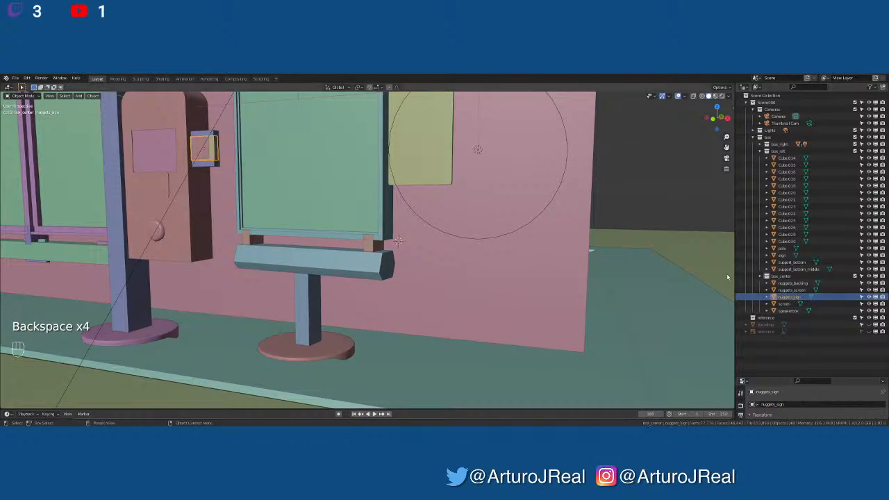
Collapse box_center and box_left, expand box_right and rename its area light light
{"action": "left_click", "coordinate": [759, 276]}
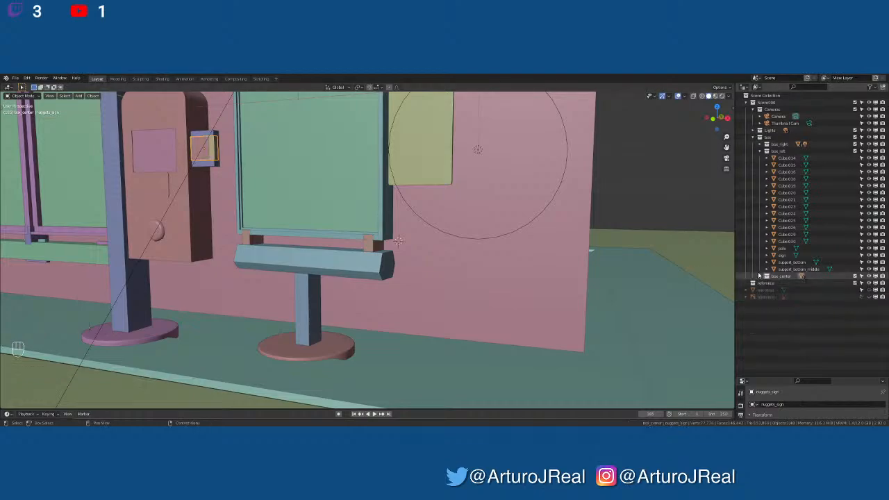
{"action": "left_click", "coordinate": [764, 150]}
{"action": "left_click", "coordinate": [760, 143]}
{"action": "left_click", "coordinate": [782, 151]}
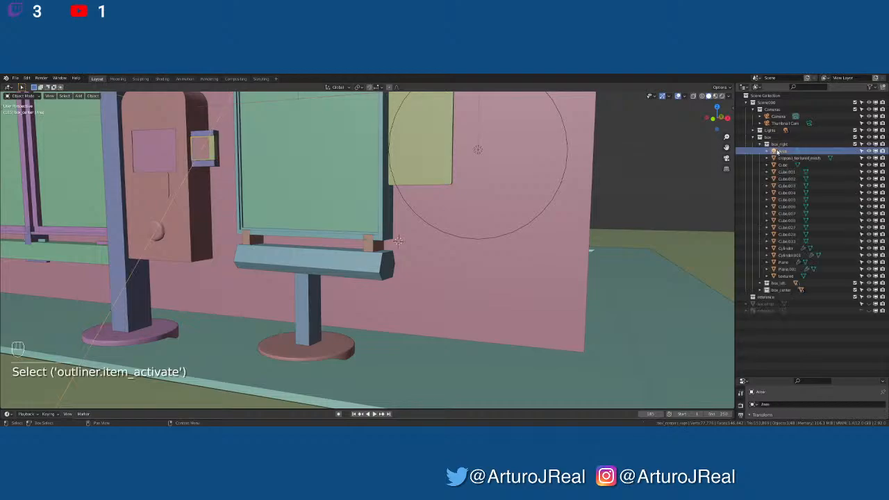
{"action": "scroll", "coordinate": [485, 216], "scroll_direction": "down", "scroll_amount": 6}
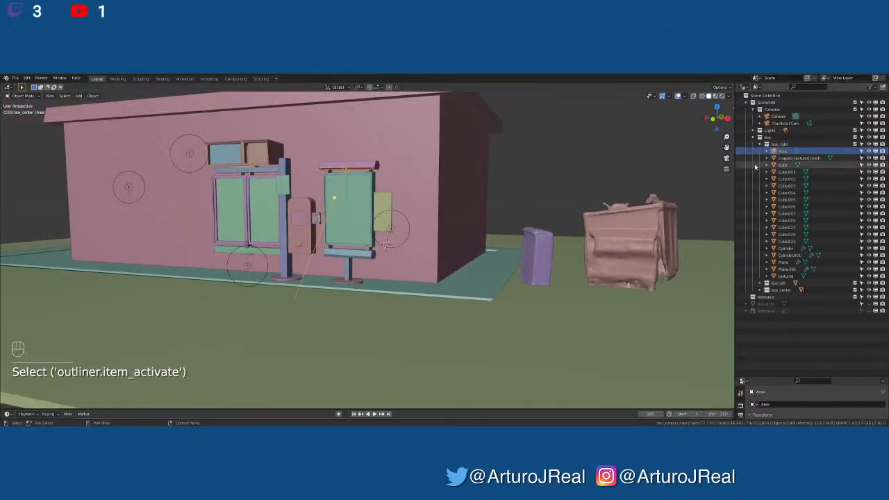
{"action": "double_click", "coordinate": [782, 151]}
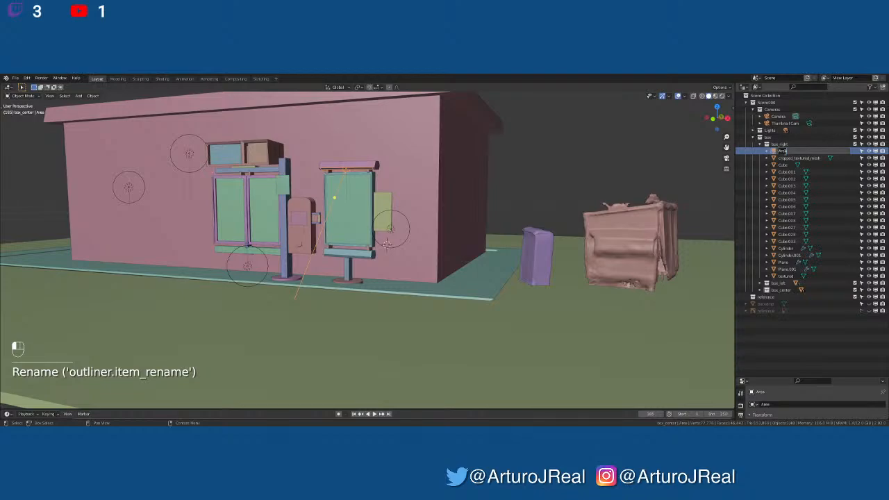
{"action": "type", "text": "light"}
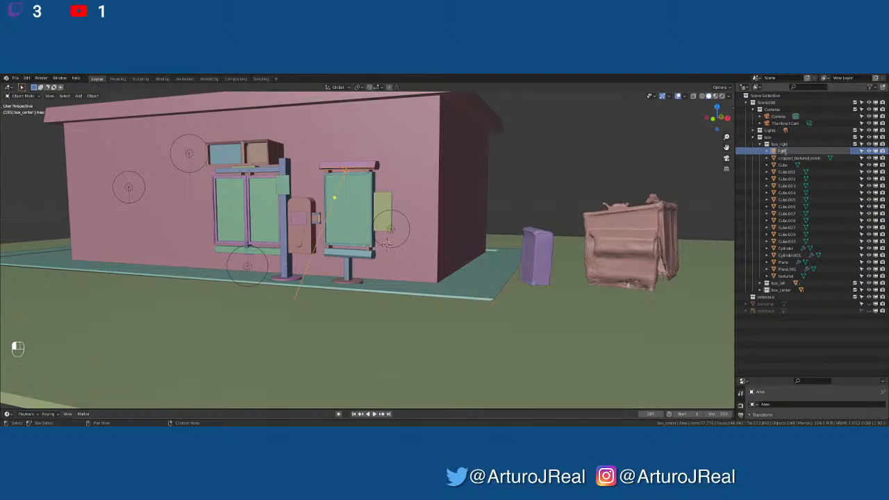
{"action": "key", "text": "Return"}
Move the purple bin and the dumpster mesh out of box_right to the top level of the Scene Collection
{"action": "left_click", "coordinate": [785, 152]}
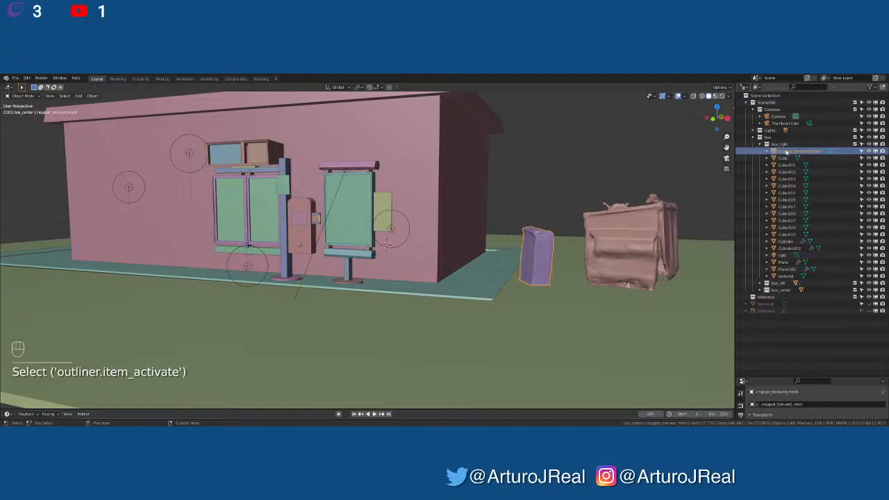
{"action": "left_click_drag", "start_coordinate": [784, 151], "coordinate": [771, 300]}
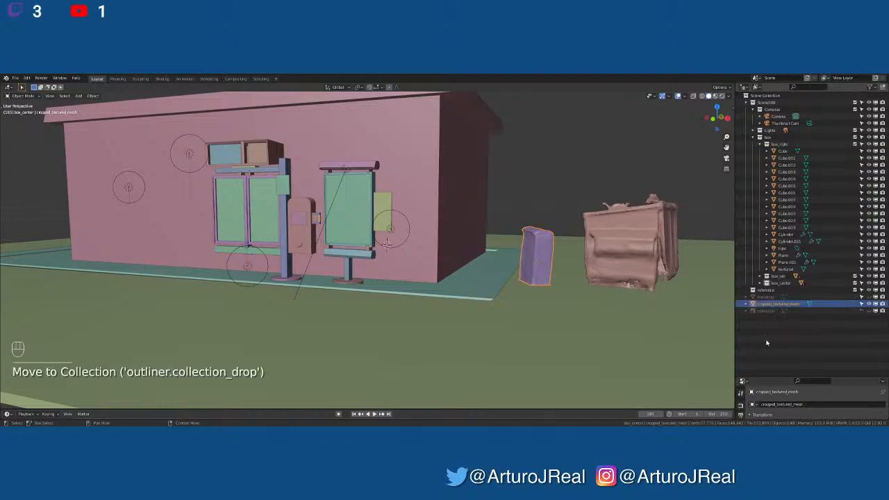
{"action": "left_click", "coordinate": [679, 239]}
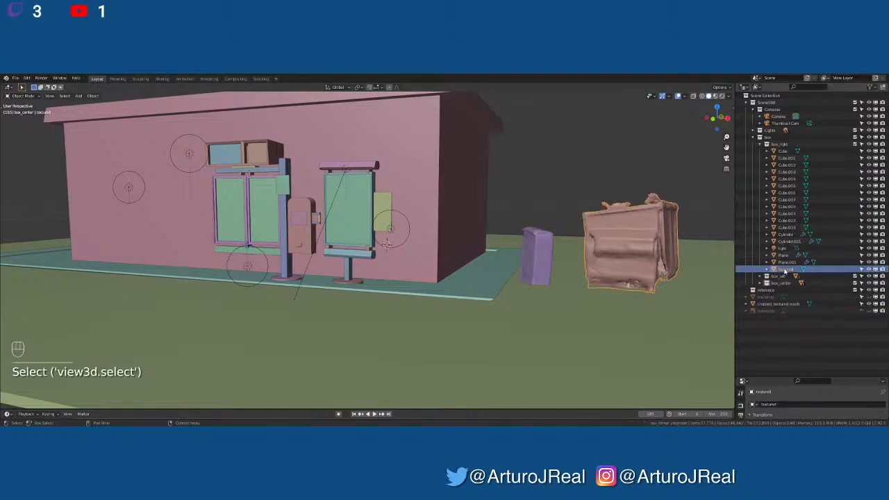
{"action": "left_click_drag", "start_coordinate": [785, 268], "coordinate": [774, 321]}
Move the sidewalk slab and the ground plane out of box_right to the top level of the Scene Collection
{"action": "left_click", "coordinate": [789, 262]}
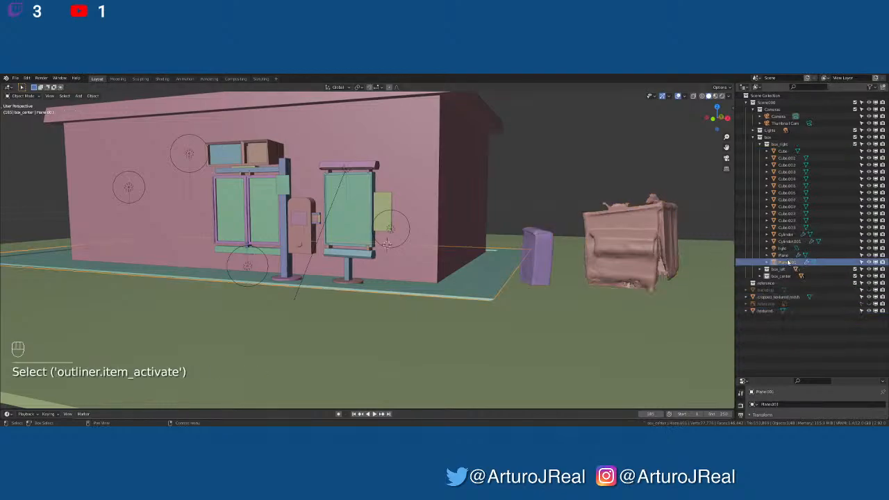
{"action": "left_click_drag", "start_coordinate": [788, 262], "coordinate": [776, 321]}
{"action": "left_click", "coordinate": [783, 256]}
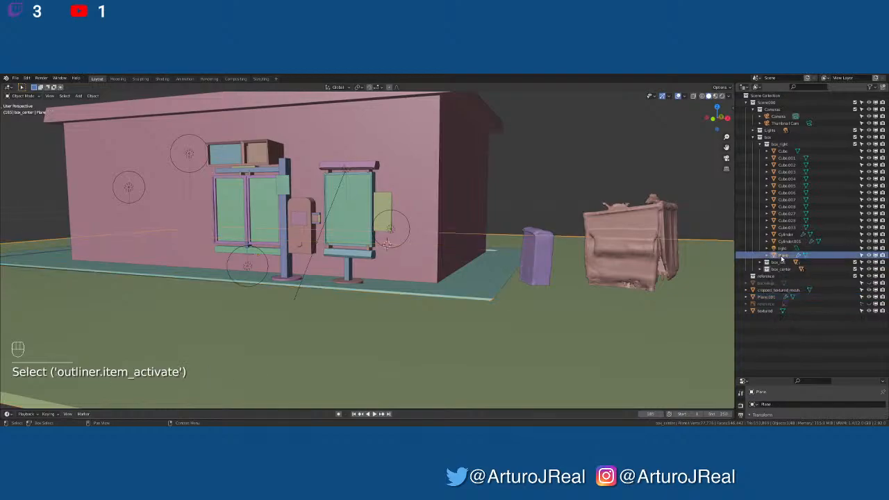
{"action": "left_click_drag", "start_coordinate": [783, 257], "coordinate": [777, 321]}
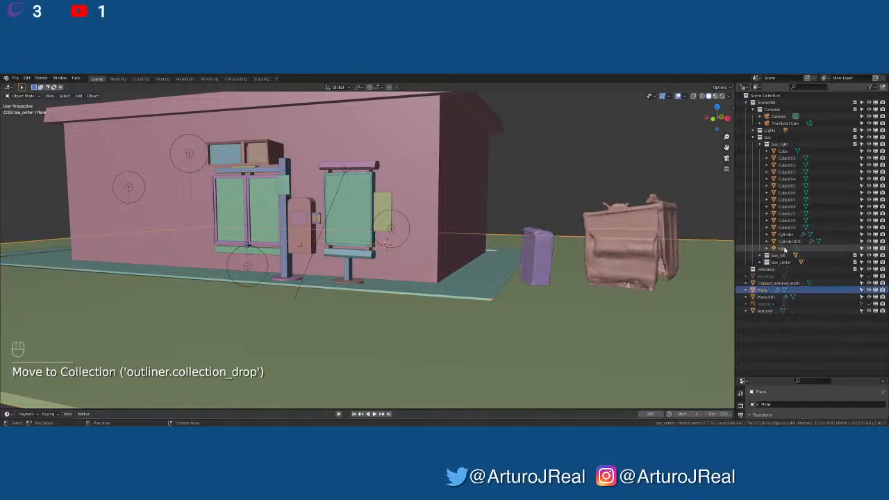
Move the round base under the double menu board's pole from box_right into the box_left collection
{"action": "left_click", "coordinate": [785, 249]}
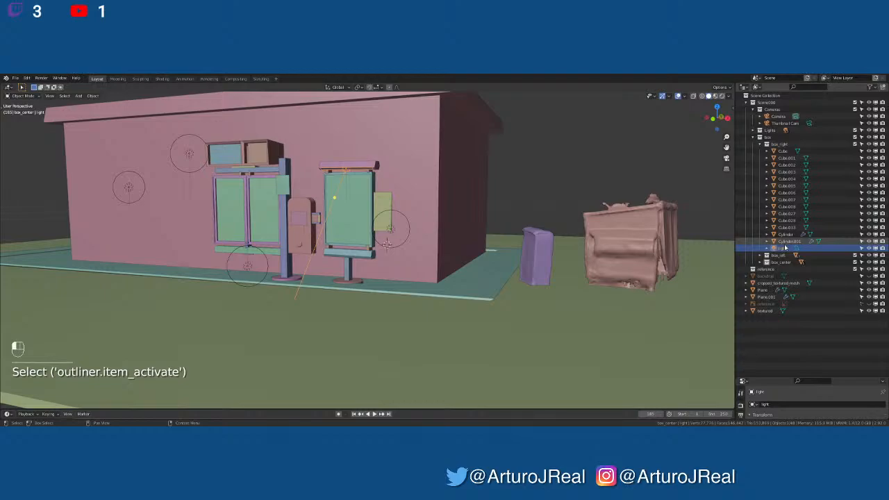
{"action": "left_click", "coordinate": [784, 245]}
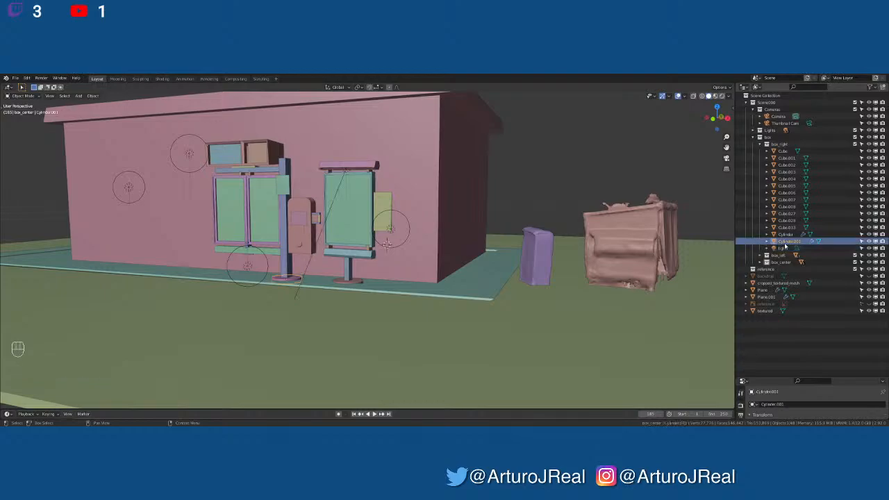
{"action": "left_click_drag", "start_coordinate": [785, 245], "coordinate": [779, 262]}
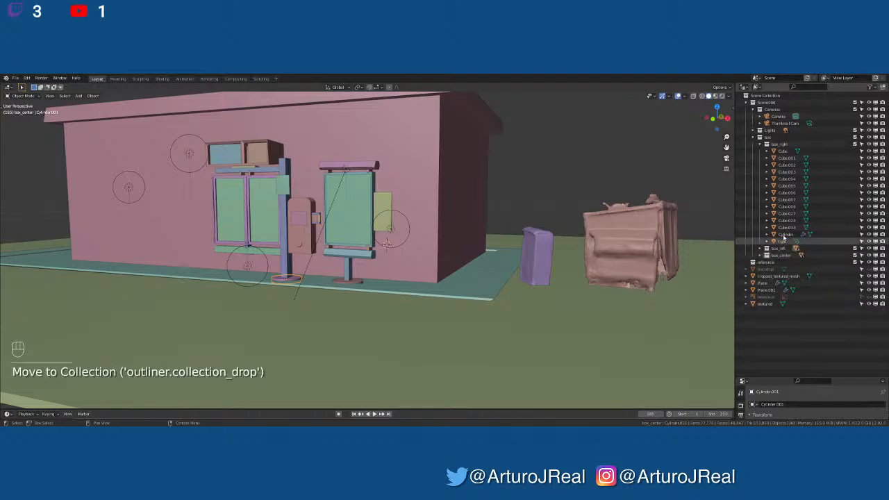
Move the building mesh out of box_right to the Scene Collection's top level and rename the single menu board's round base base
{"action": "left_click", "coordinate": [786, 228]}
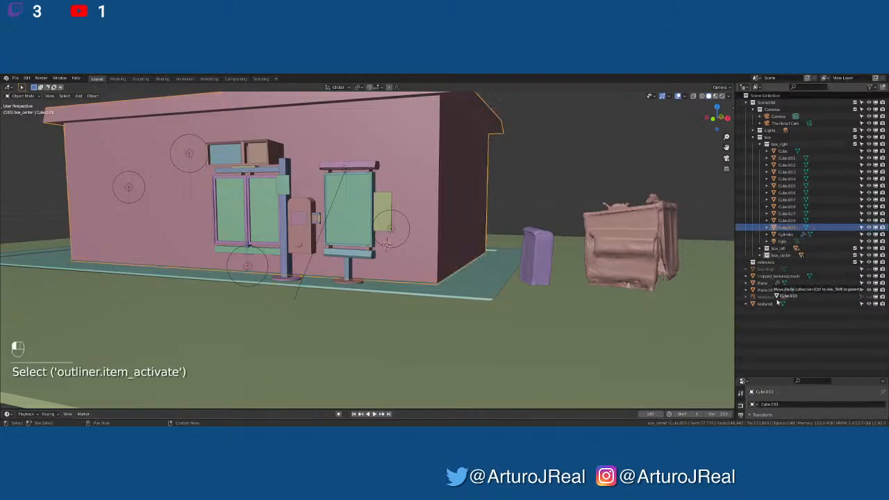
{"action": "left_click_drag", "start_coordinate": [786, 229], "coordinate": [766, 262]}
{"action": "left_click", "coordinate": [784, 228]}
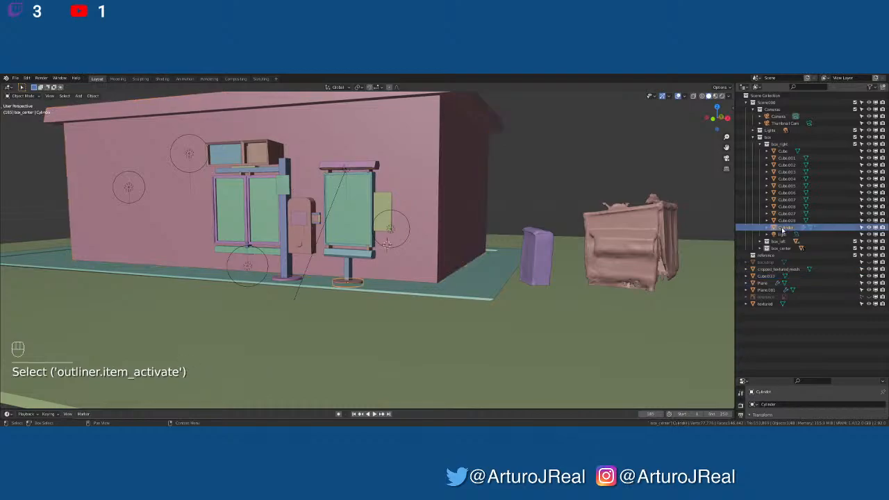
{"action": "left_click", "coordinate": [787, 201]}
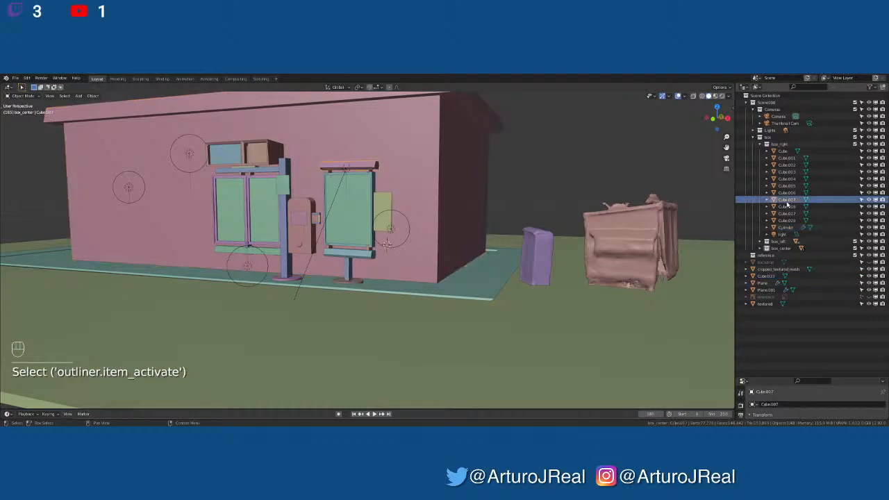
{"action": "double_click", "coordinate": [784, 228]}
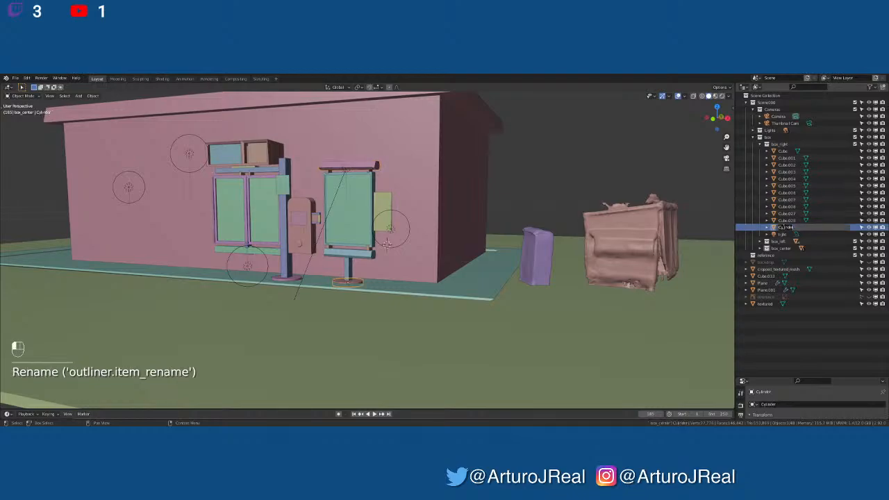
{"action": "type", "text": "base"}
{"action": "key", "text": "Return"}
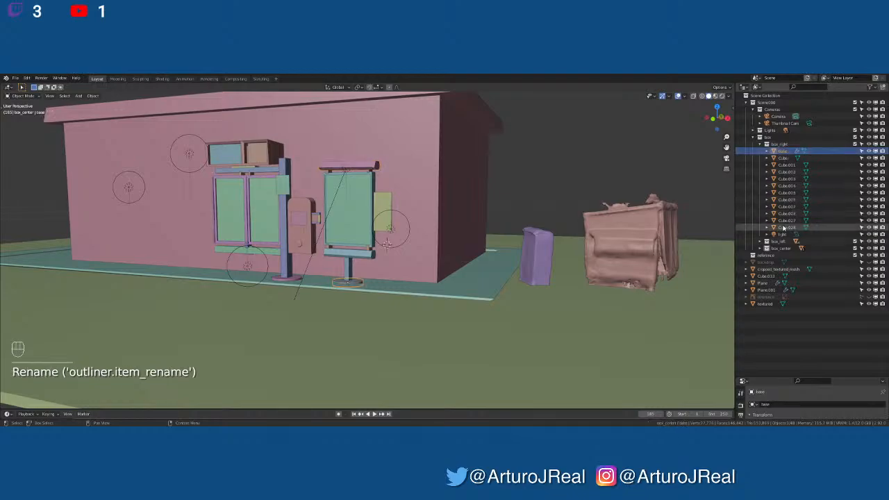
Rename the large menu panel inside the single menu board's frame sign.001
{"action": "left_click", "coordinate": [783, 224]}
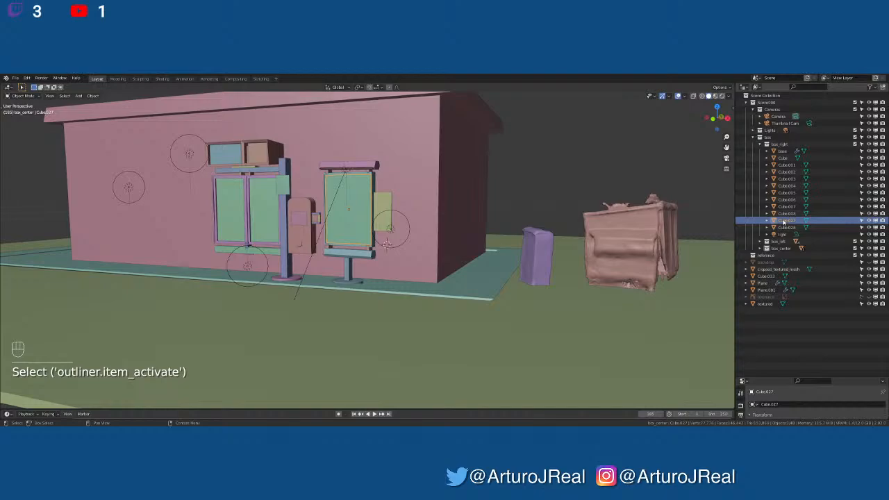
{"action": "double_click", "coordinate": [785, 220]}
{"action": "type", "text": "sign.003"}
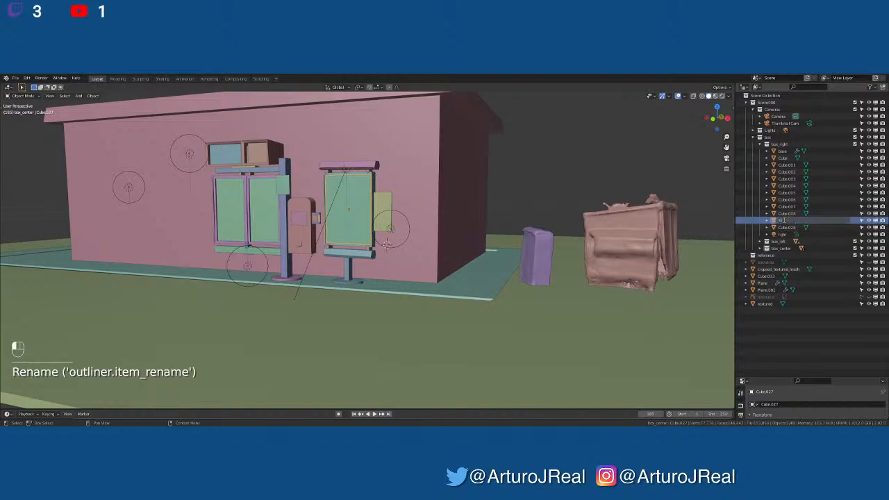
{"action": "key", "text": "Return"}
Show the single menu board up close in material preview shading with its menu panel selected, and save the file
{"action": "left_click", "coordinate": [785, 221]}
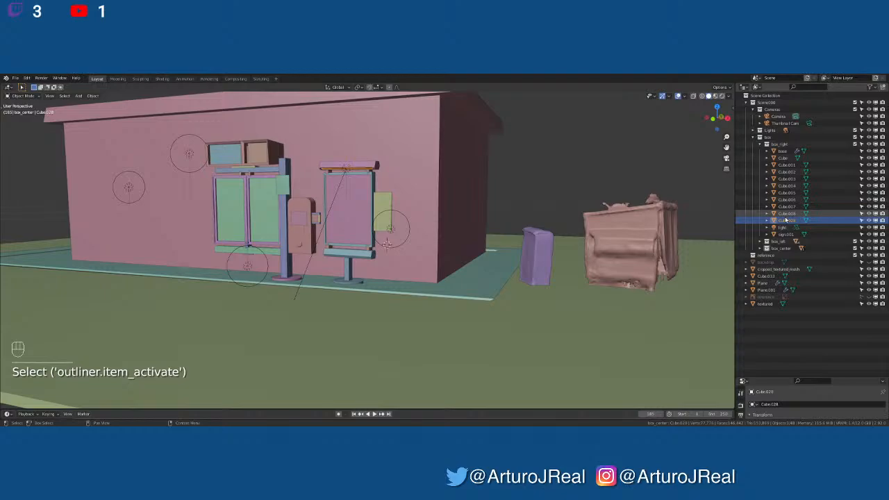
{"action": "left_click", "coordinate": [784, 207]}
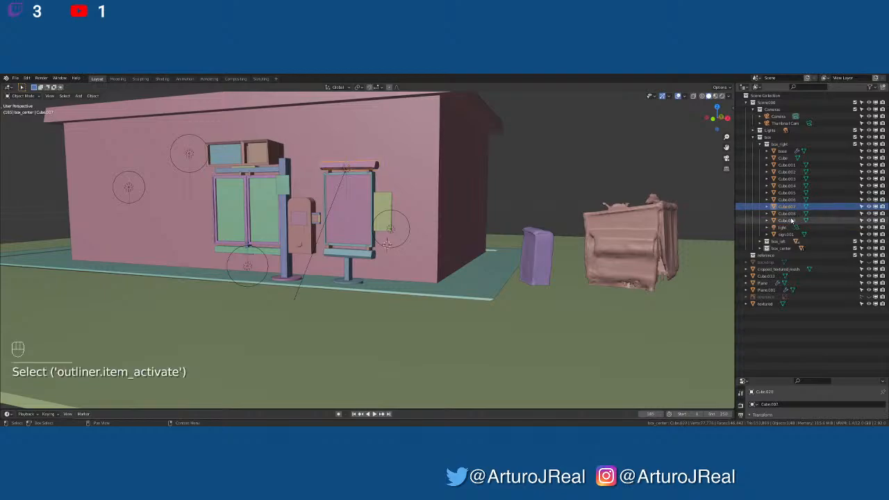
{"action": "left_click", "coordinate": [784, 227]}
{"action": "left_click", "coordinate": [782, 234]}
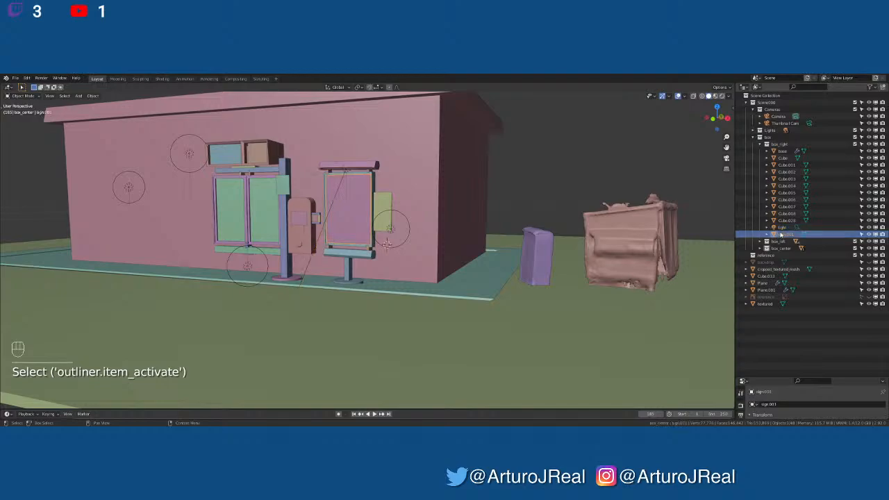
{"action": "scroll", "coordinate": [441, 203], "scroll_direction": "up", "scroll_amount": 3}
{"action": "scroll", "coordinate": [442, 204], "scroll_direction": "up", "scroll_amount": 2}
{"action": "middle_click_drag", "start_coordinate": [468, 175], "coordinate": [407, 295], "text": "shift"}
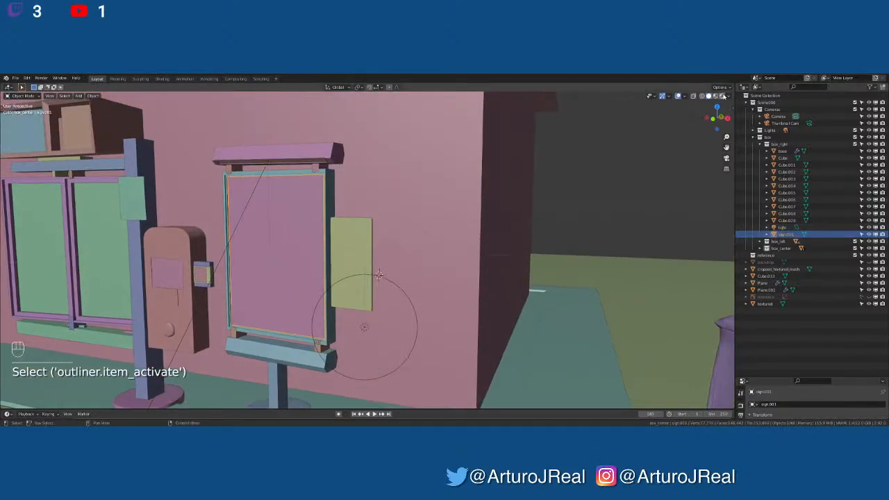
{"action": "left_click", "coordinate": [716, 97]}
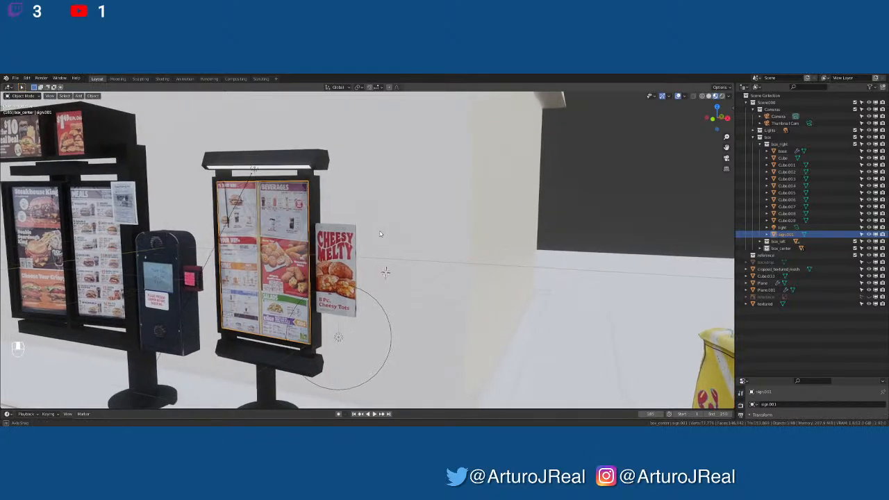
{"action": "key", "text": "ctrl+s"}
{"action": "left_click", "coordinate": [340, 207]}
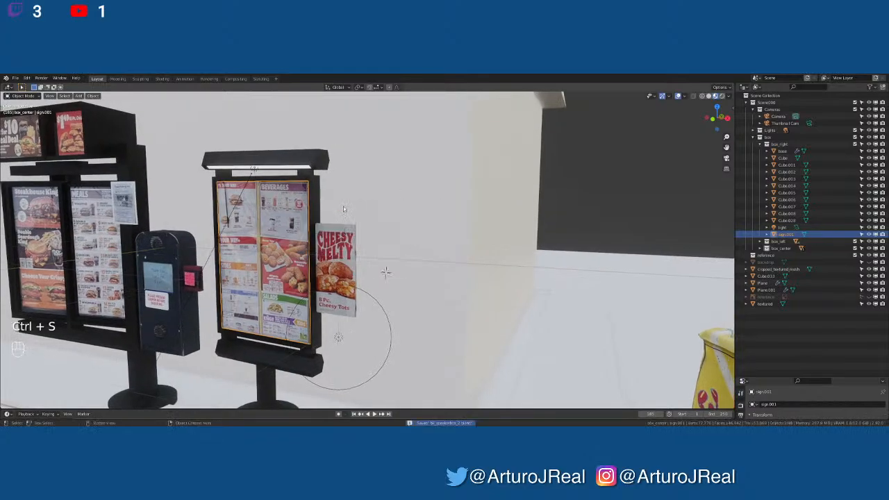
{"action": "key", "text": "g"}
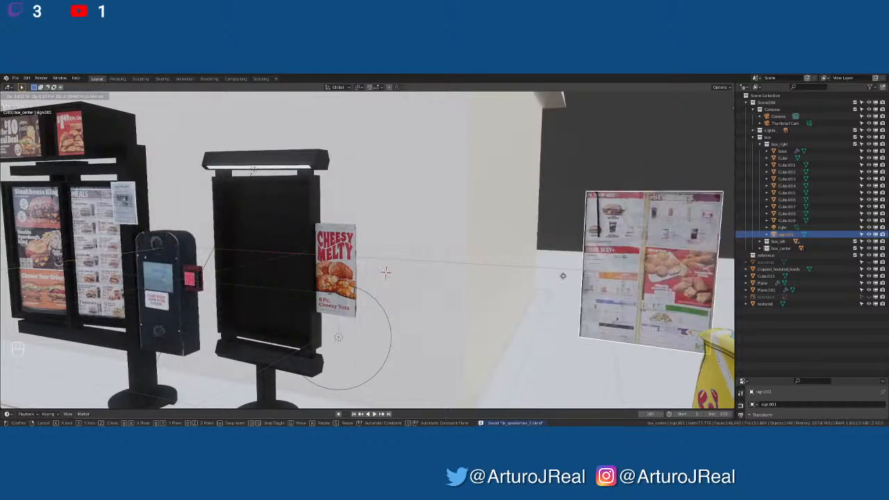
{"action": "right_click", "coordinate": [287, 204]}
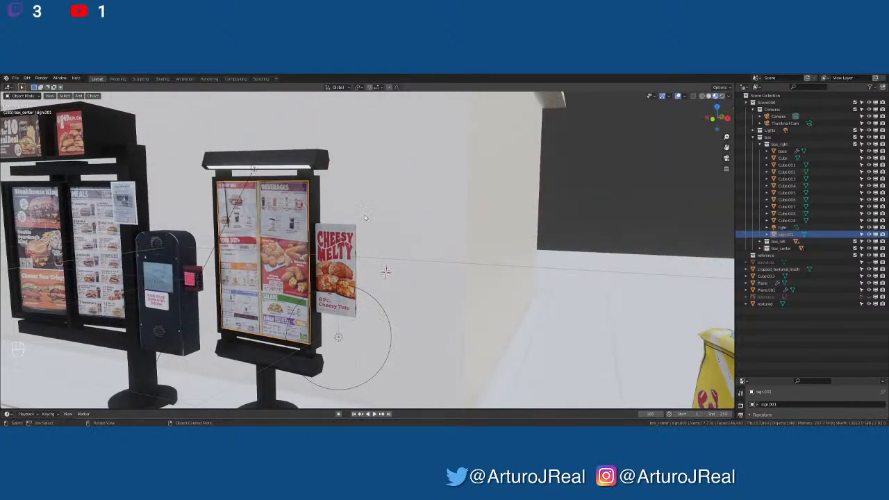
{"action": "middle_click_drag", "start_coordinate": [283, 207], "coordinate": [403, 206]}
{"action": "scroll", "coordinate": [404, 205], "scroll_direction": "down", "scroll_amount": 3}
{"action": "key", "text": "g"}
{"action": "right_click", "coordinate": [490, 174]}
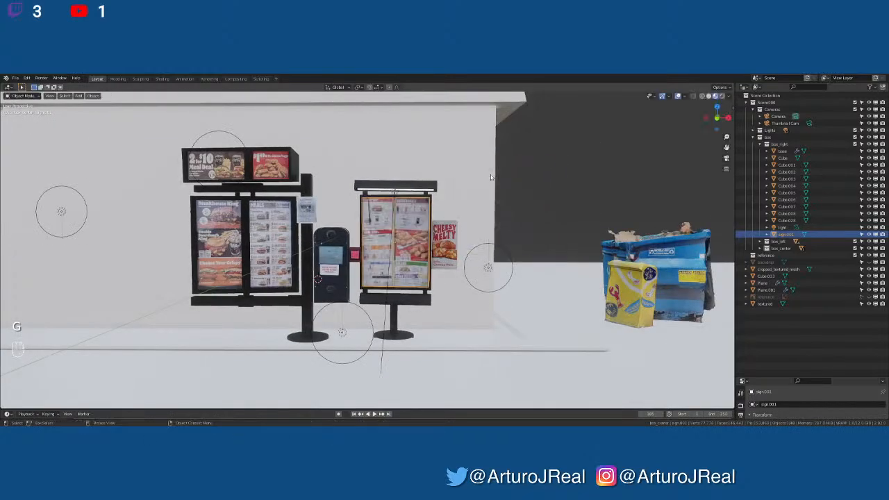
{"action": "scroll", "coordinate": [464, 223], "scroll_direction": "up", "scroll_amount": 8}
{"action": "key", "text": "g"}
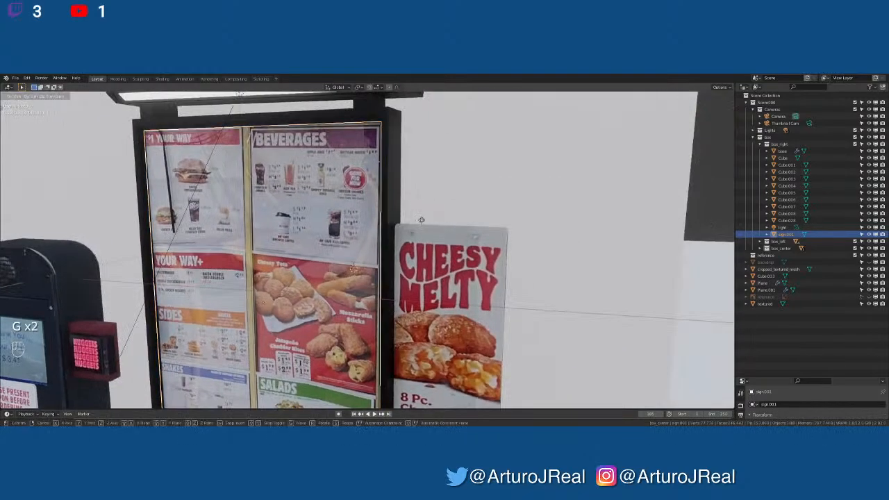
{"action": "right_click", "coordinate": [356, 239]}
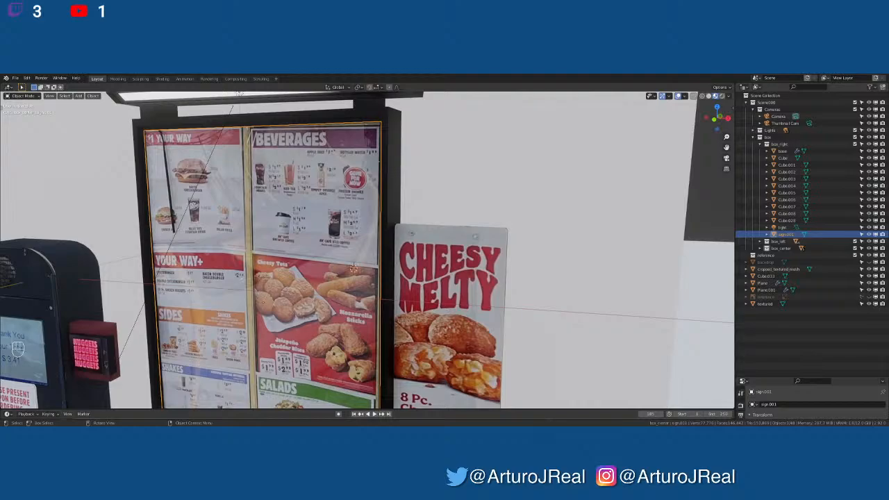
Return the viewport to solid shading and rename the small poster beside the single menu board cheesy_sign
{"action": "left_click", "coordinate": [795, 221]}
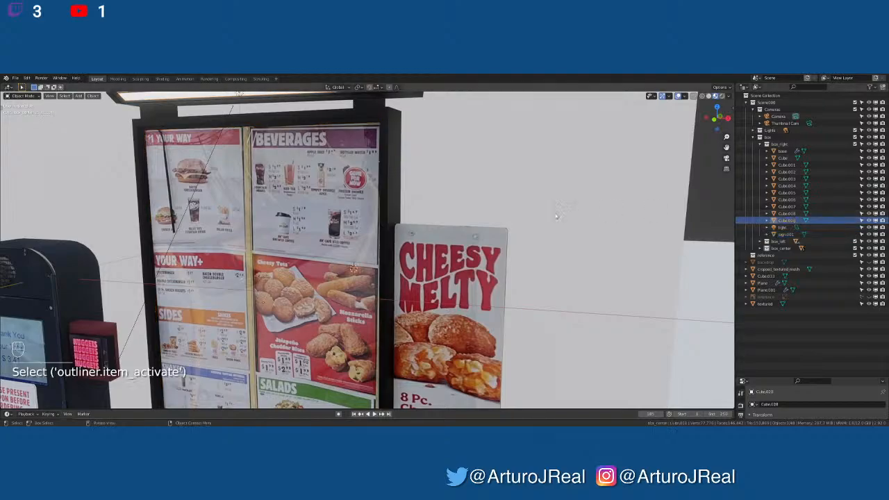
{"action": "scroll", "coordinate": [564, 207], "scroll_direction": "down", "scroll_amount": 7}
{"action": "left_click", "coordinate": [708, 96]}
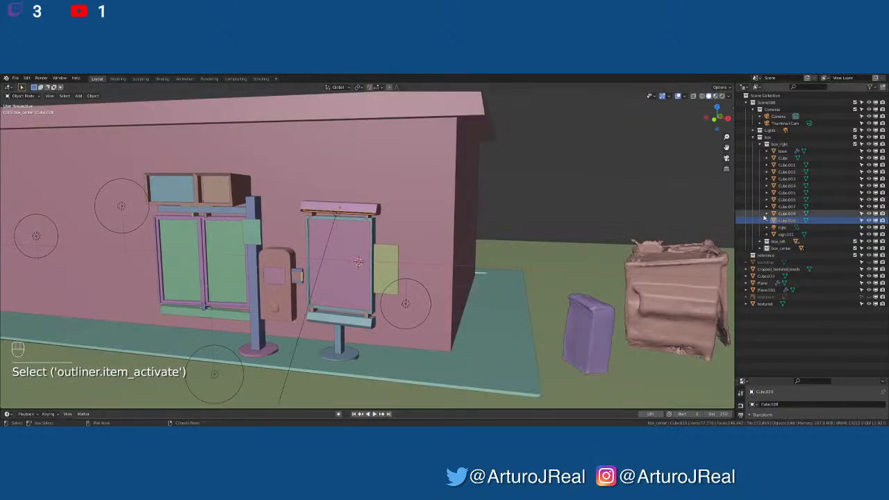
{"action": "left_click", "coordinate": [785, 215]}
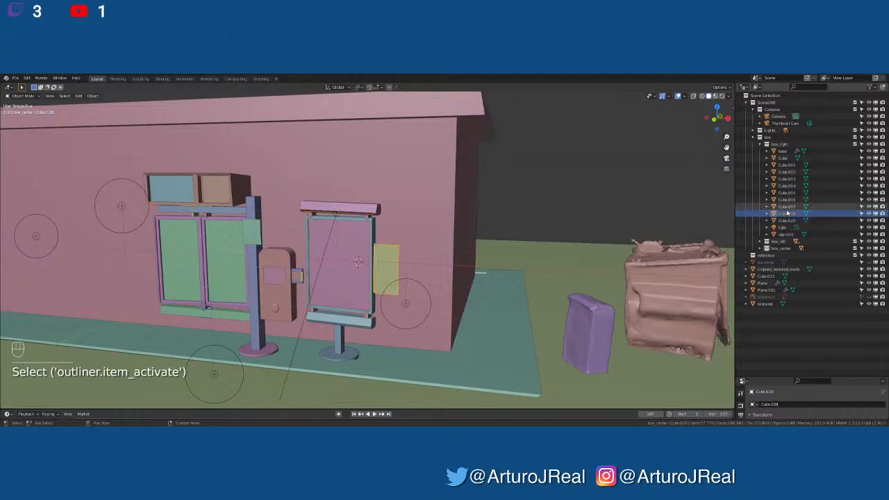
{"action": "left_click", "coordinate": [788, 209]}
{"action": "double_click", "coordinate": [785, 213]}
{"action": "type", "text": "cree"}
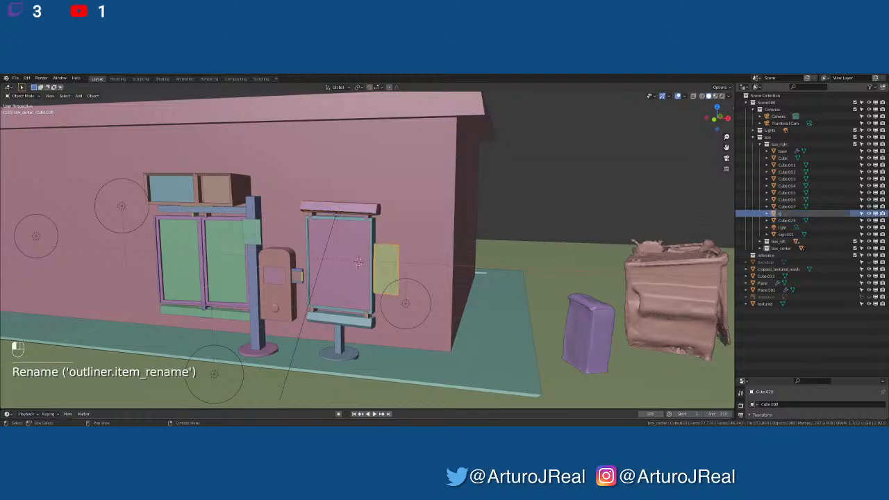
{"action": "type", "text": "sy_sign"}
{"action": "key", "text": "Return"}
Change the small poster's name to sign_cheesy so it starts with the sign prefix
{"action": "left_click", "coordinate": [776, 214]}
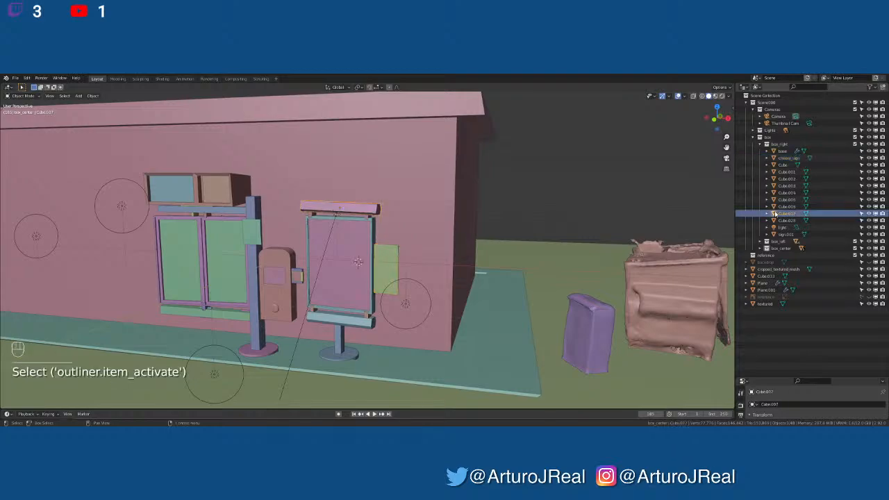
{"action": "double_click", "coordinate": [787, 159]}
{"action": "type", "text": "sign_cheesy"}
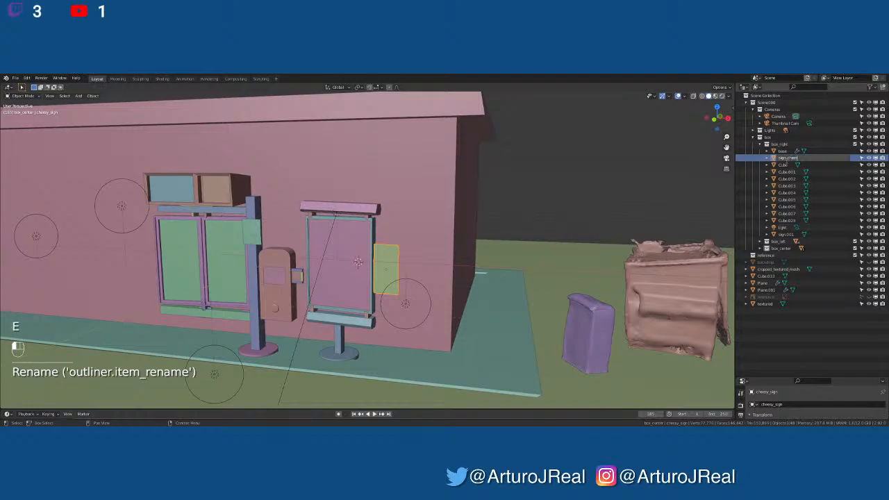
{"action": "key", "text": "Return"}
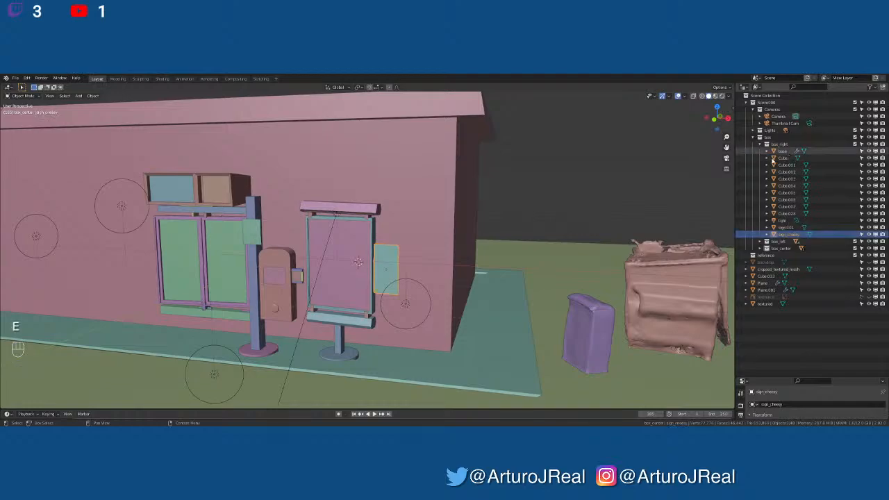
Rename the thin strip mesh under the single menu board's top cover light
{"action": "left_click", "coordinate": [785, 214]}
{"action": "left_click", "coordinate": [786, 207]}
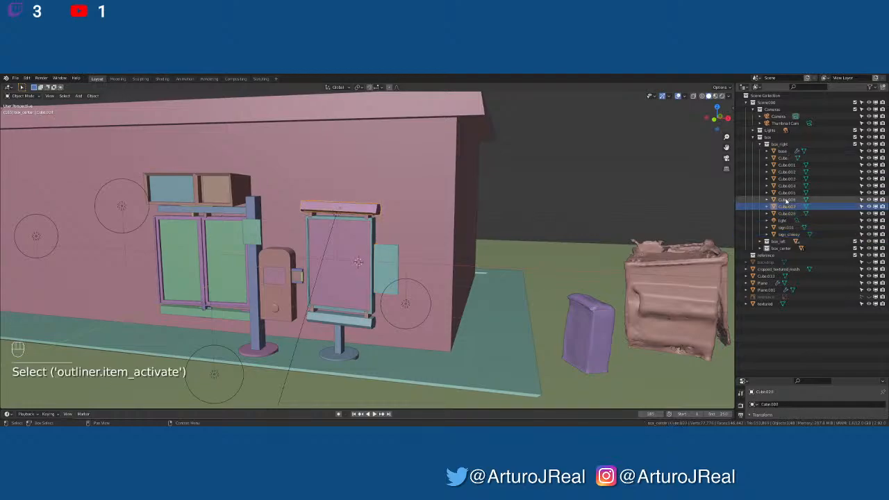
{"action": "left_click", "coordinate": [786, 214]}
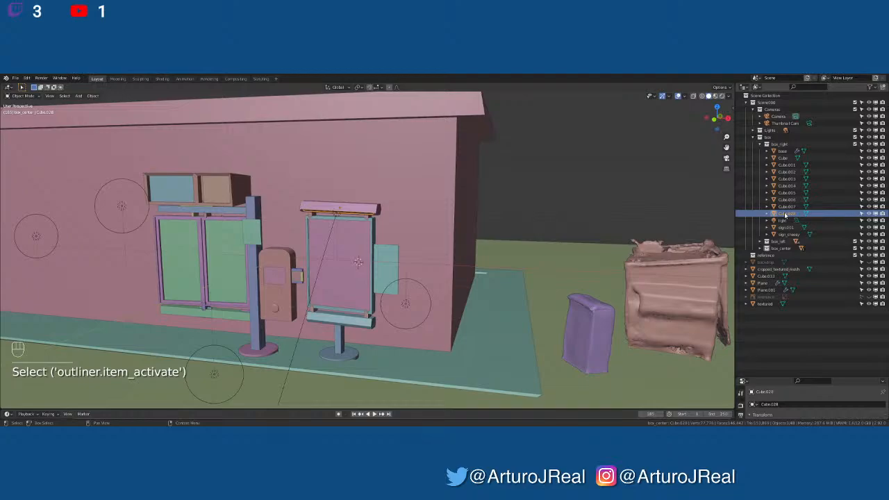
{"action": "double_click", "coordinate": [785, 214]}
{"action": "type", "text": "light"}
{"action": "key", "text": "Return"}
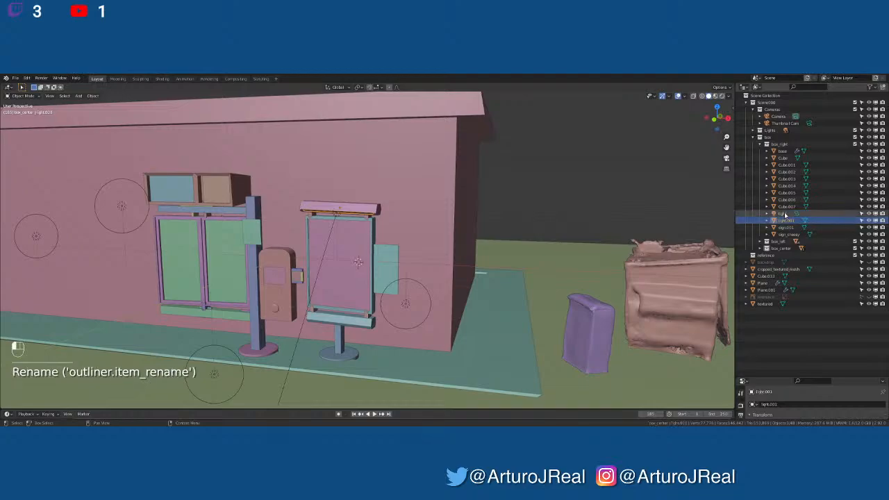
Select the remaining box_right objects one by one to identify which part of the single menu board each one is
{"action": "left_click", "coordinate": [787, 200]}
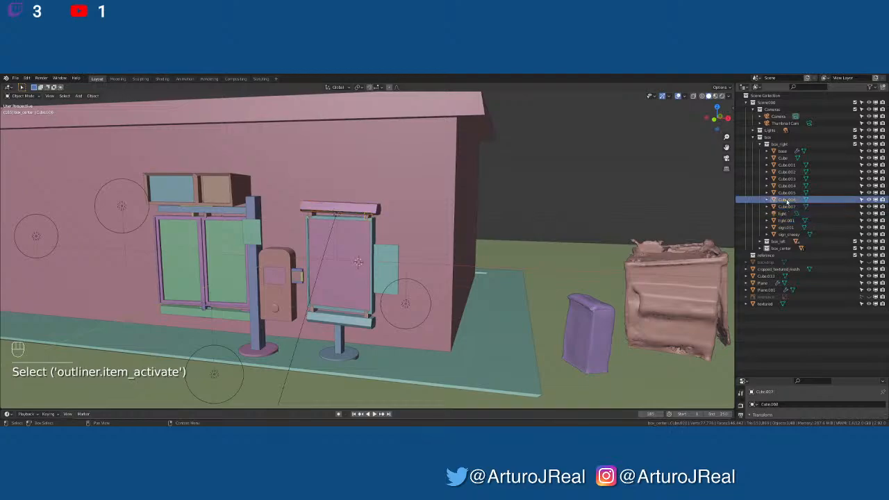
{"action": "left_click", "coordinate": [788, 193]}
{"action": "left_click", "coordinate": [790, 186]}
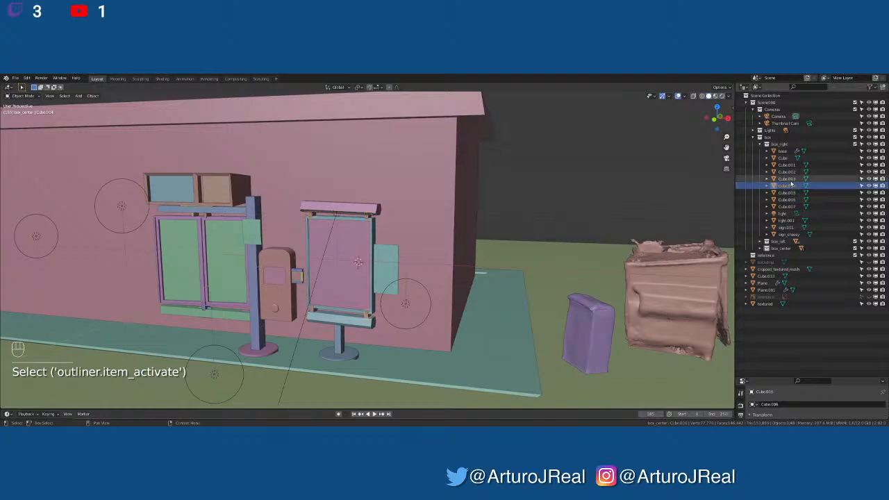
{"action": "left_click", "coordinate": [791, 180]}
{"action": "left_click", "coordinate": [794, 174]}
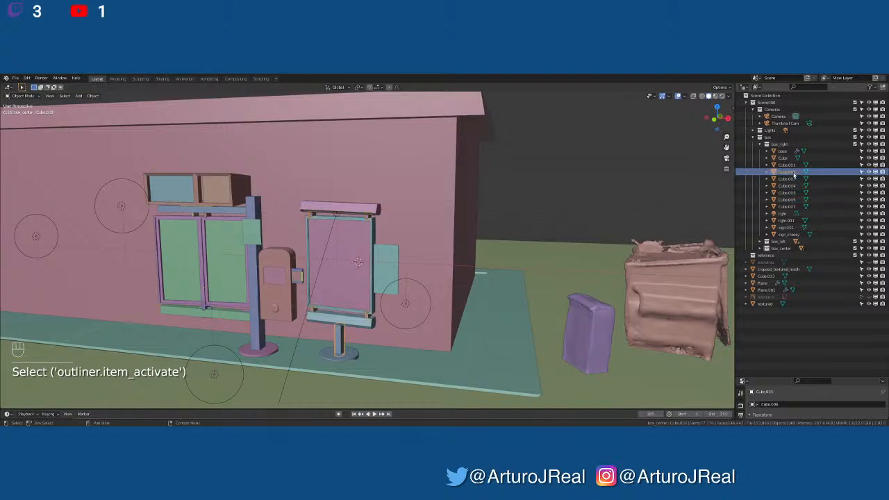
{"action": "left_click", "coordinate": [789, 165]}
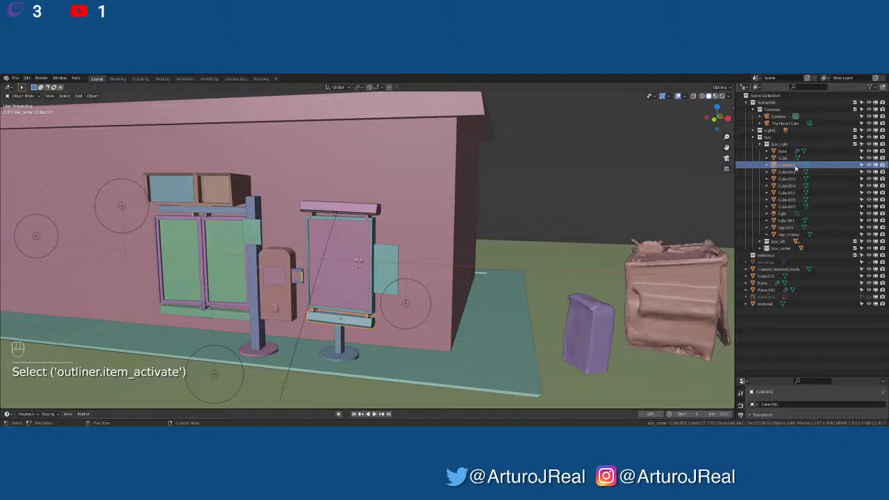
{"action": "left_click", "coordinate": [782, 159]}
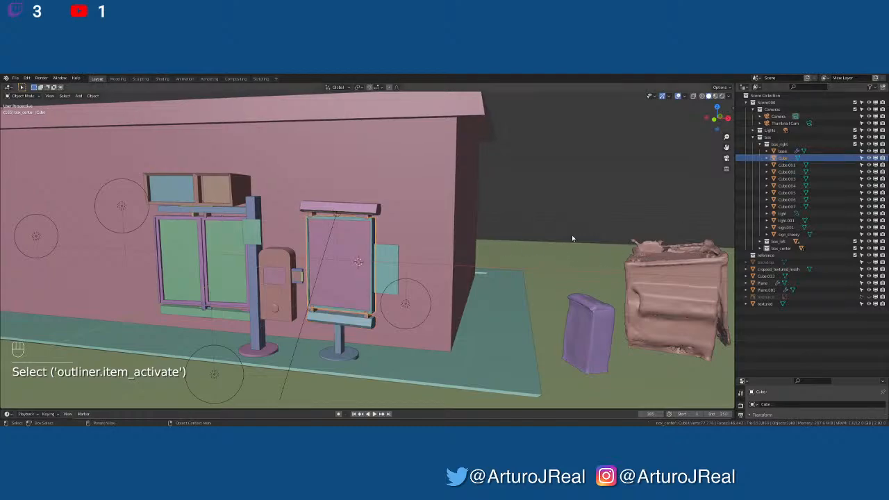
{"action": "left_click", "coordinate": [783, 151]}
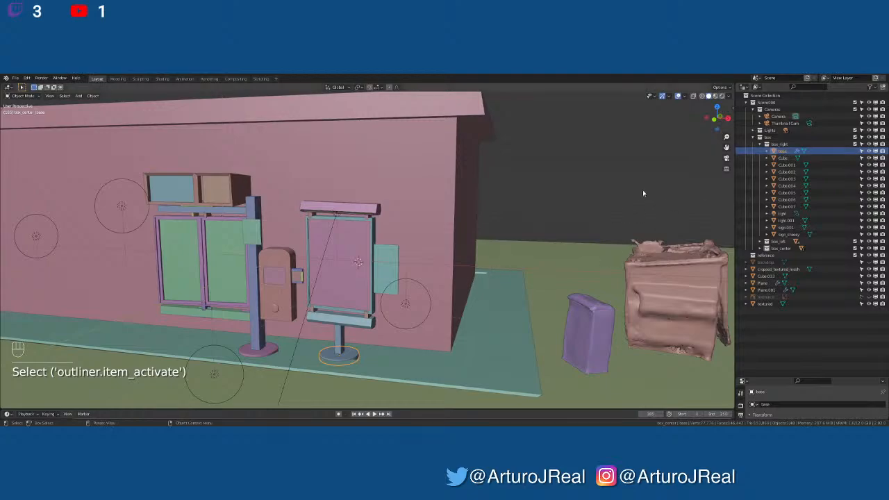
Add a cube mesh at the building's side facing the dumpster and flatten it along Z to about half its height
{"action": "scroll", "coordinate": [419, 257], "scroll_direction": "down", "scroll_amount": 3}
{"action": "middle_click_drag", "start_coordinate": [413, 257], "coordinate": [395, 260]}
{"action": "left_click", "coordinate": [432, 246]}
{"action": "key", "text": "shift+a"}
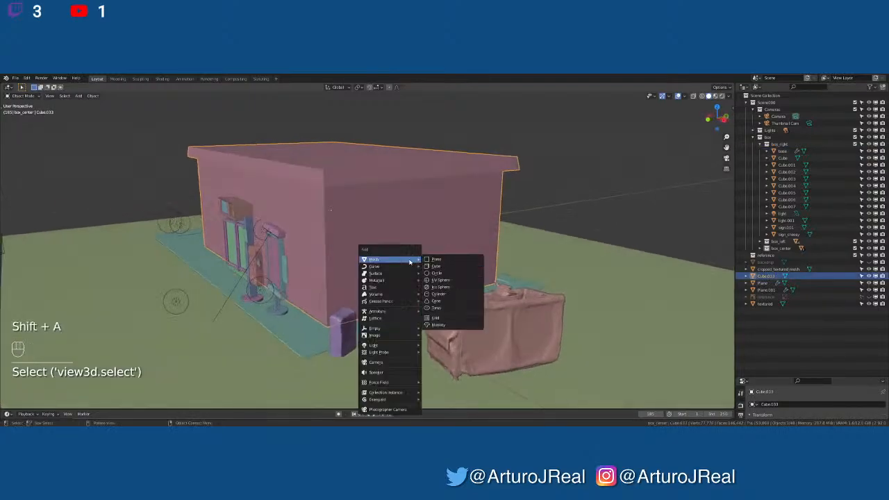
{"action": "left_click", "coordinate": [436, 266]}
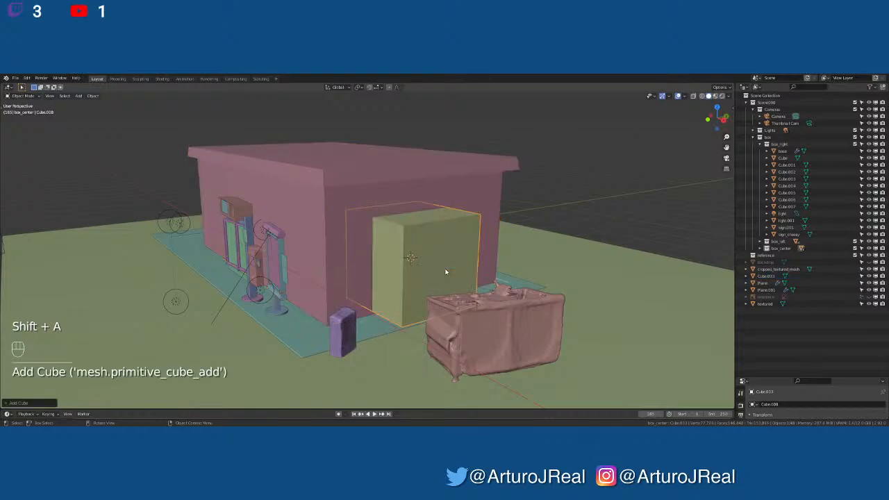
{"action": "key", "text": "s"}
{"action": "key", "text": "z"}
{"action": "left_click", "coordinate": [400, 285]}
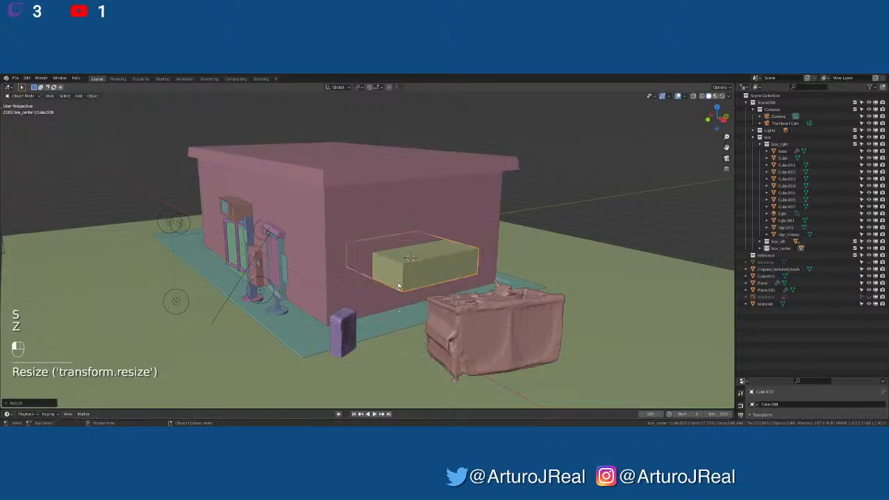
Scale the yellow-green box on the building's side wall thinner along Z and narrower along X to form a ledge
{"action": "key", "text": "s"}
{"action": "key", "text": "z"}
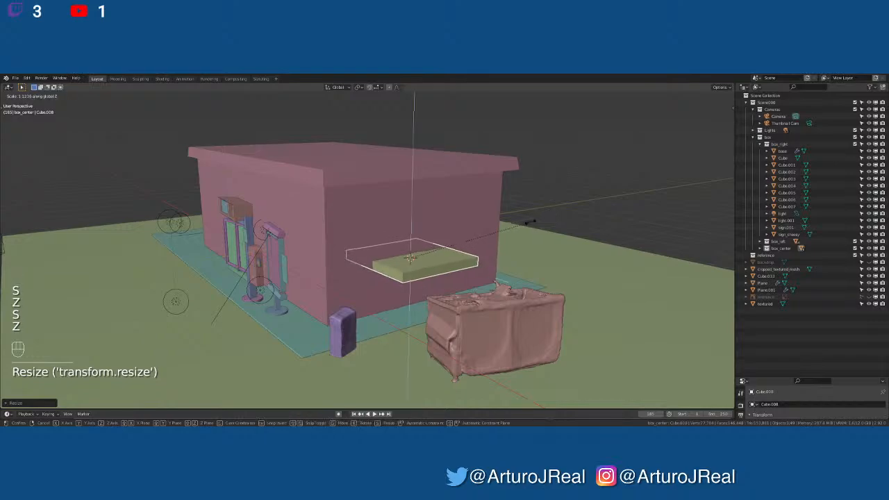
{"action": "left_click", "coordinate": [521, 227]}
{"action": "key", "text": "s"}
{"action": "key", "text": "y"}
{"action": "key", "text": "s"}
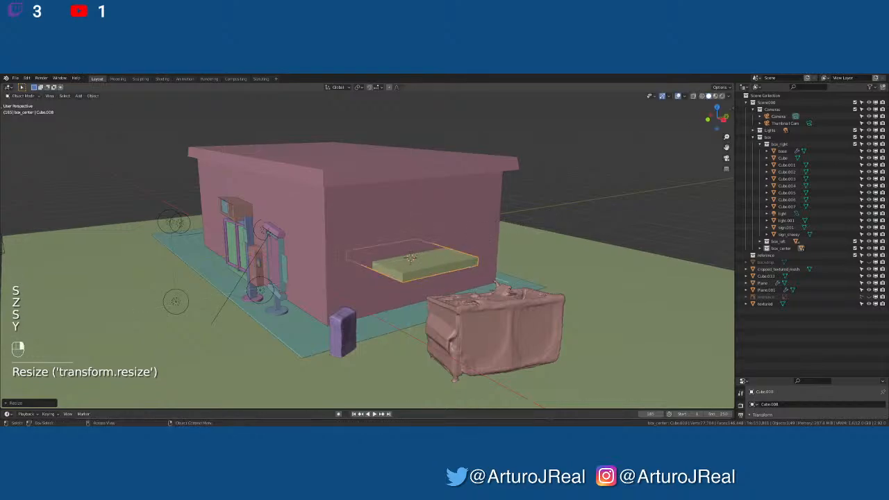
{"action": "key", "text": "x"}
{"action": "left_click", "coordinate": [421, 221]}
{"action": "key", "text": "s"}
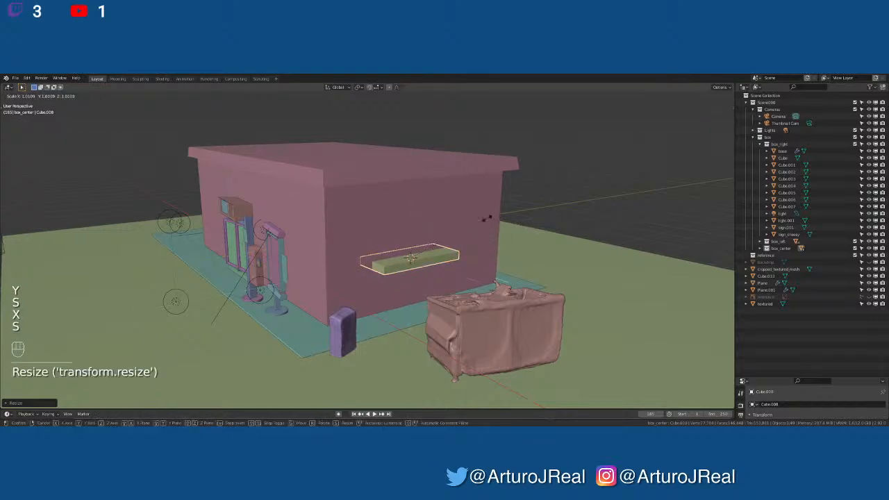
{"action": "key", "text": "x"}
{"action": "left_click", "coordinate": [460, 221]}
Move the ledge along Y until it is centred on the building's side wall
{"action": "key", "text": "KP_1"}
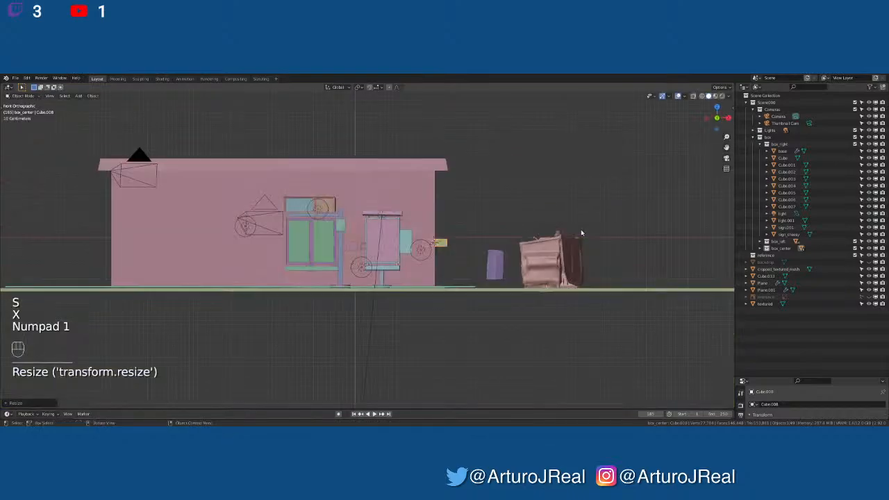
{"action": "key", "text": "KP_3"}
{"action": "key", "text": "g"}
{"action": "key", "text": "x"}
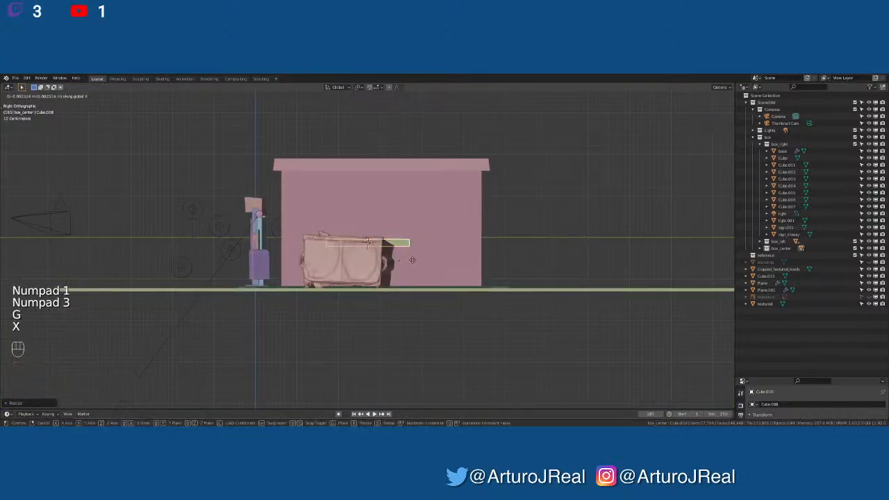
{"action": "left_click", "coordinate": [410, 263]}
{"action": "key", "text": "g"}
{"action": "key", "text": "x"}
{"action": "left_click", "coordinate": [434, 258]}
{"action": "key", "text": "g"}
{"action": "key", "text": "y"}
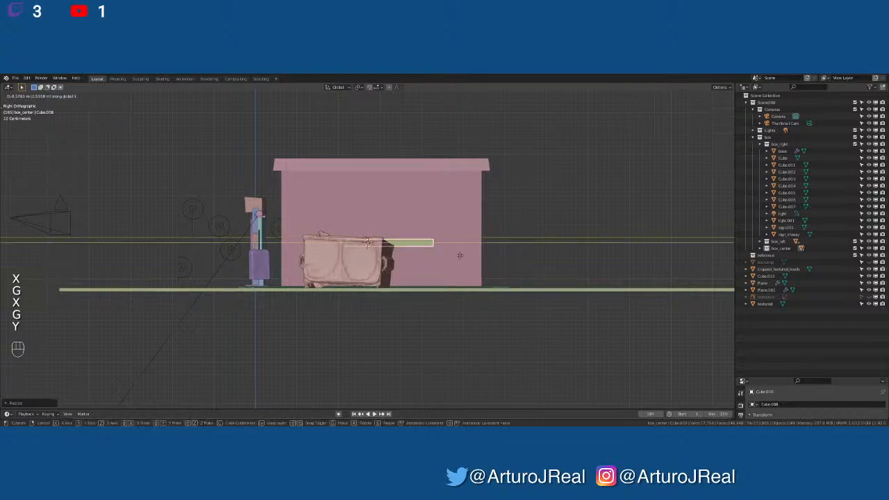
{"action": "left_click", "coordinate": [448, 256]}
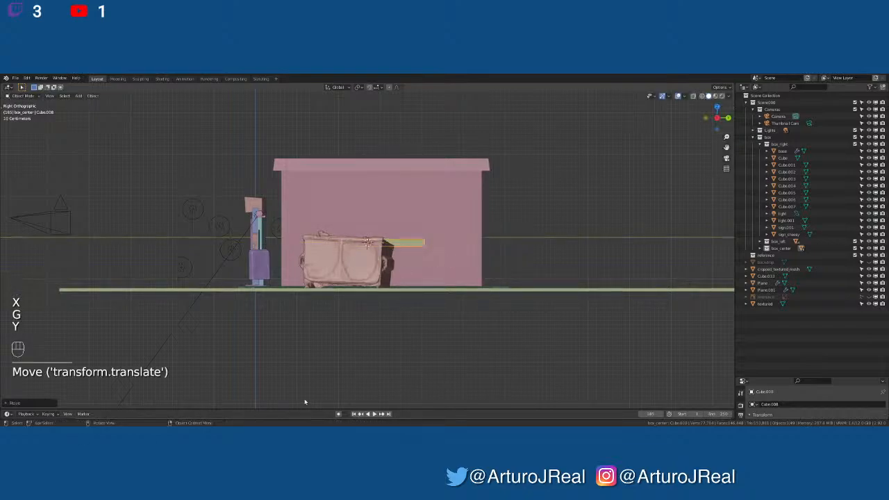
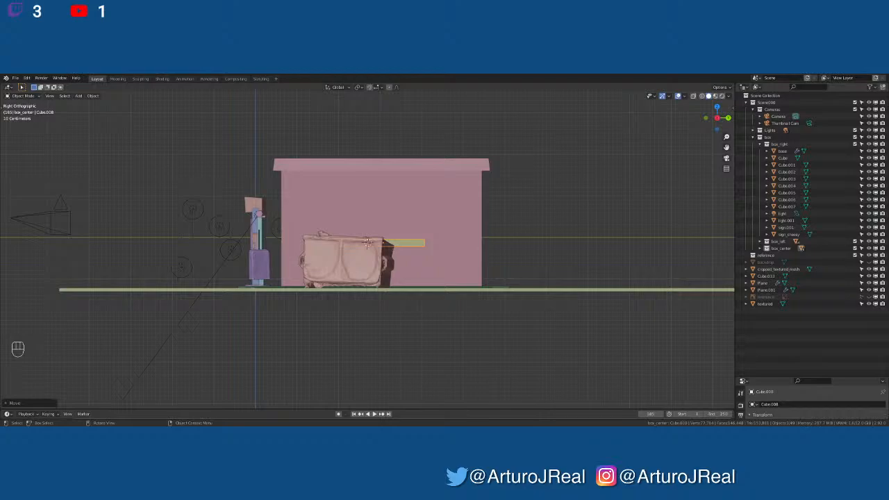
Select the building's side wall face in Edit Mode and try to inset it
{"action": "left_click", "coordinate": [400, 298]}
{"action": "scroll", "coordinate": [400, 284], "scroll_direction": "up", "scroll_amount": 2}
{"action": "middle_click_drag", "start_coordinate": [400, 283], "coordinate": [397, 296]}
{"action": "scroll", "coordinate": [397, 296], "scroll_direction": "down", "scroll_amount": 2}
{"action": "scroll", "coordinate": [397, 297], "scroll_direction": "down", "scroll_amount": 1}
{"action": "left_click", "coordinate": [396, 239]}
{"action": "key", "text": "Tab"}
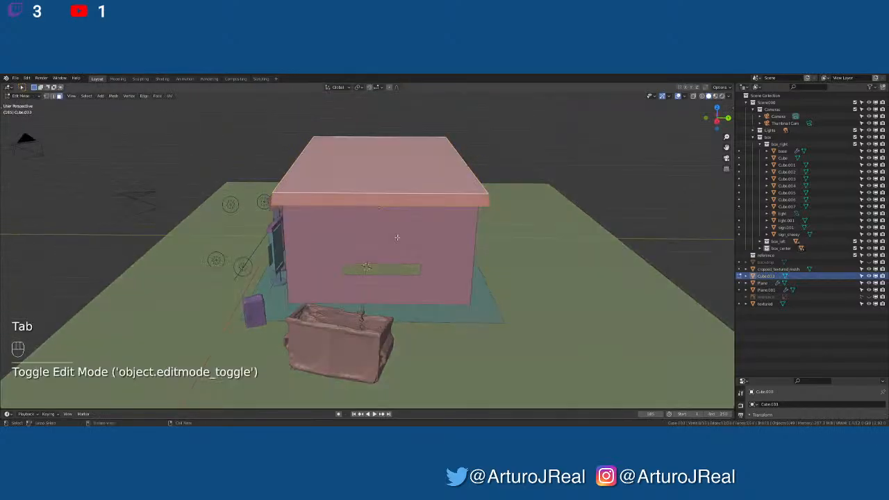
{"action": "left_click", "coordinate": [397, 238]}
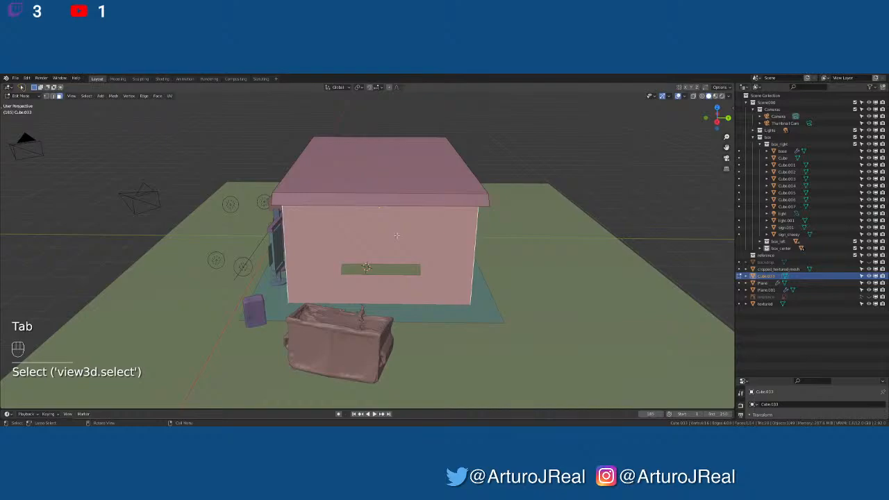
{"action": "key", "text": "i"}
{"action": "right_click", "coordinate": [383, 230]}
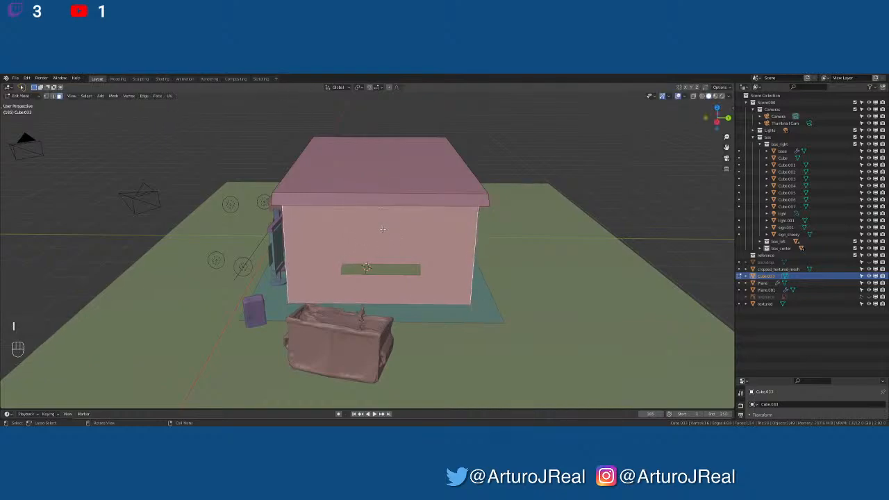
{"action": "scroll", "coordinate": [433, 244], "scroll_direction": "down", "scroll_amount": 3}
{"action": "scroll", "coordinate": [432, 244], "scroll_direction": "up", "scroll_amount": 3}
{"action": "key", "text": "ctrl+z"}
With Grid Modeler on the side wall face, draw a rectangle just above the ledge and create a new face from it
{"action": "left_click", "coordinate": [414, 250]}
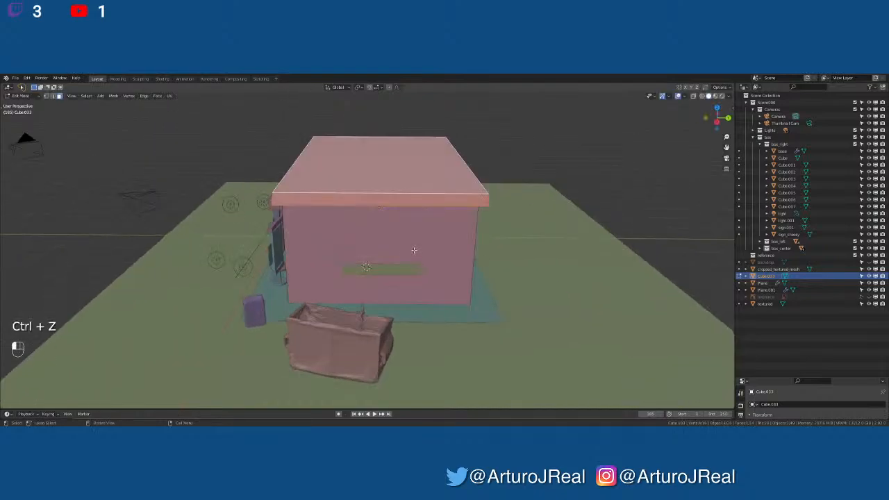
{"action": "scroll", "coordinate": [396, 243], "scroll_direction": "up", "scroll_amount": 3}
{"action": "right_click", "coordinate": [391, 233]}
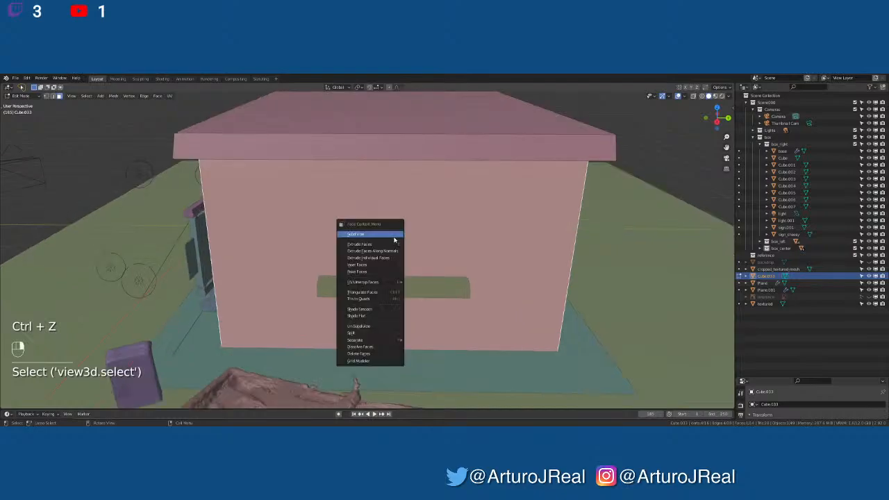
{"action": "left_click", "coordinate": [370, 362]}
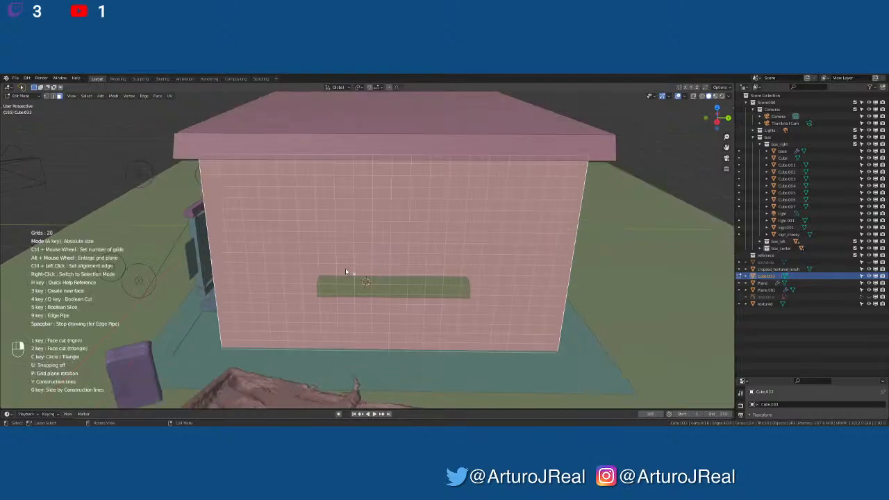
{"action": "key", "text": "KP_1"}
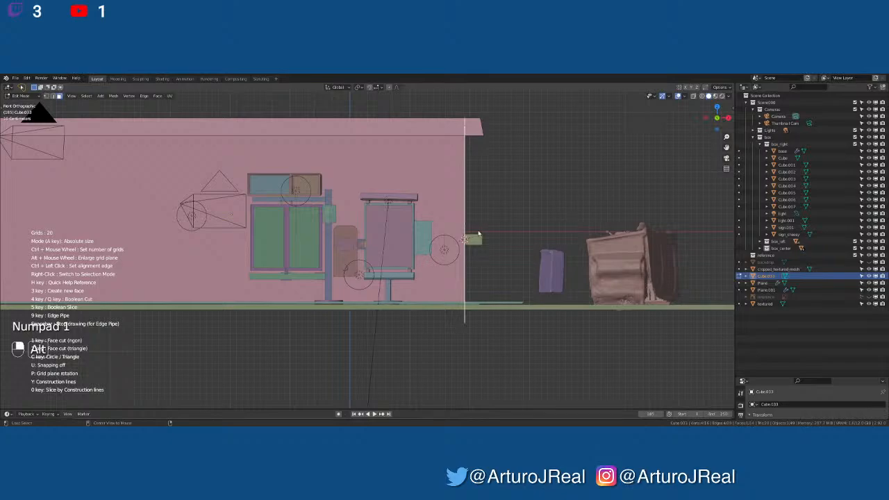
{"action": "middle_click_drag", "start_coordinate": [577, 174], "coordinate": [496, 190]}
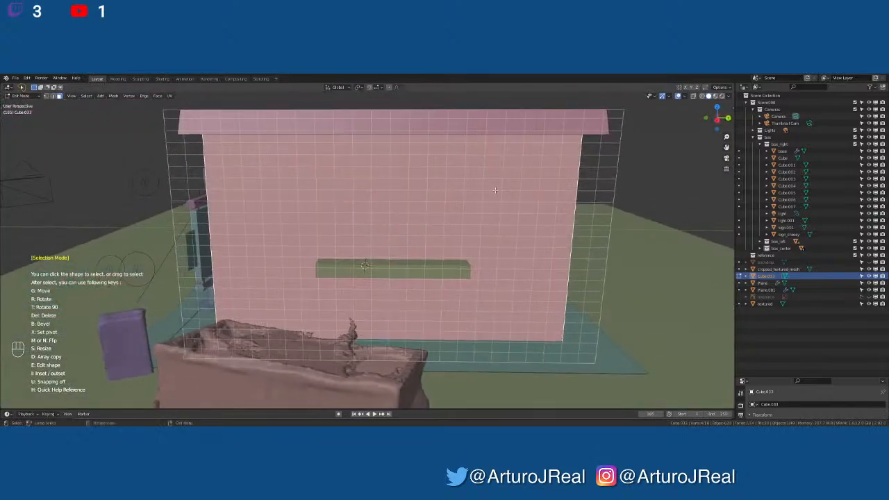
{"action": "right_click", "coordinate": [324, 170]}
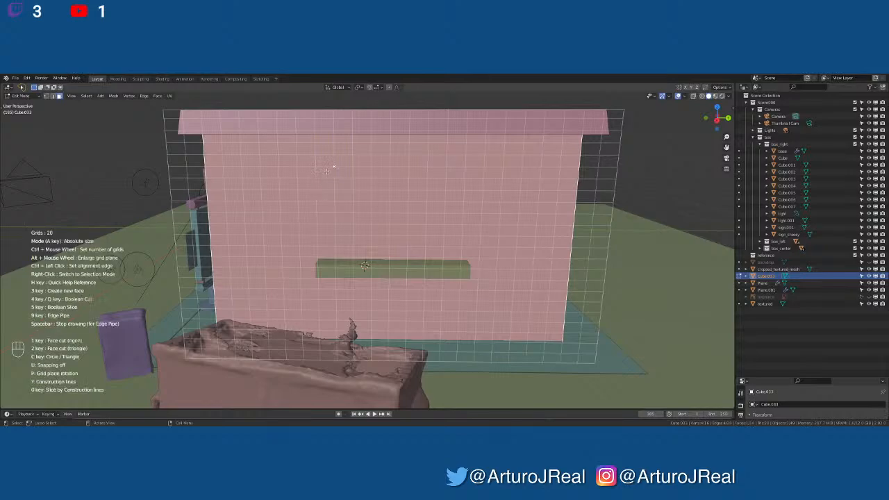
{"action": "left_click", "coordinate": [316, 166]}
{"action": "left_click", "coordinate": [317, 256]}
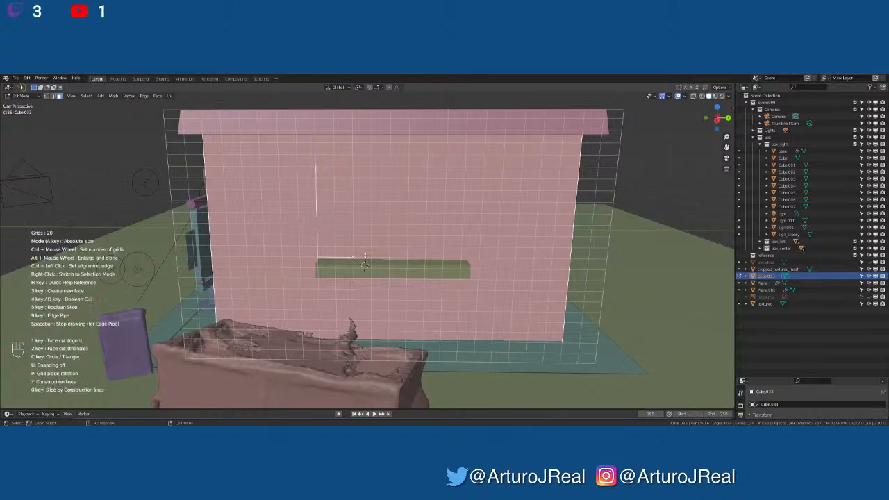
{"action": "left_click", "coordinate": [479, 258]}
{"action": "left_click", "coordinate": [484, 167]}
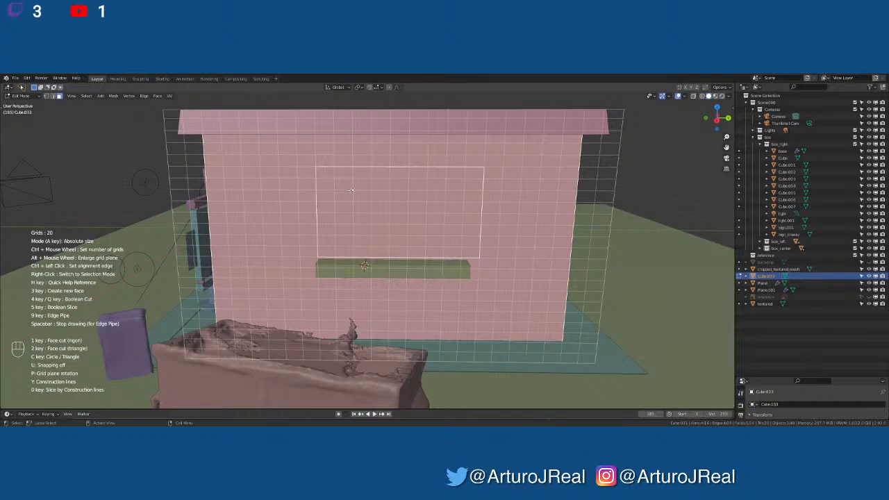
{"action": "key", "text": "3"}
Move the new rectangular face outward from the side wall along X
{"action": "middle_click_drag", "start_coordinate": [406, 199], "coordinate": [375, 205]}
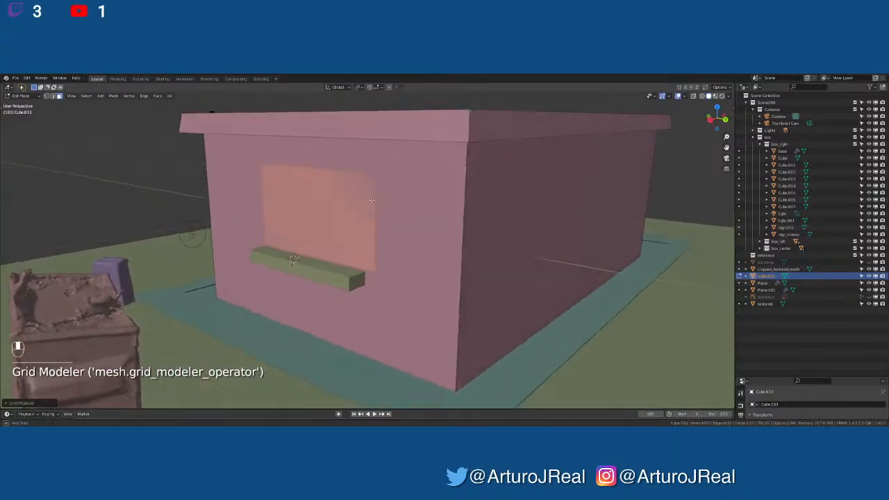
{"action": "key", "text": "g"}
{"action": "right_click", "coordinate": [304, 209]}
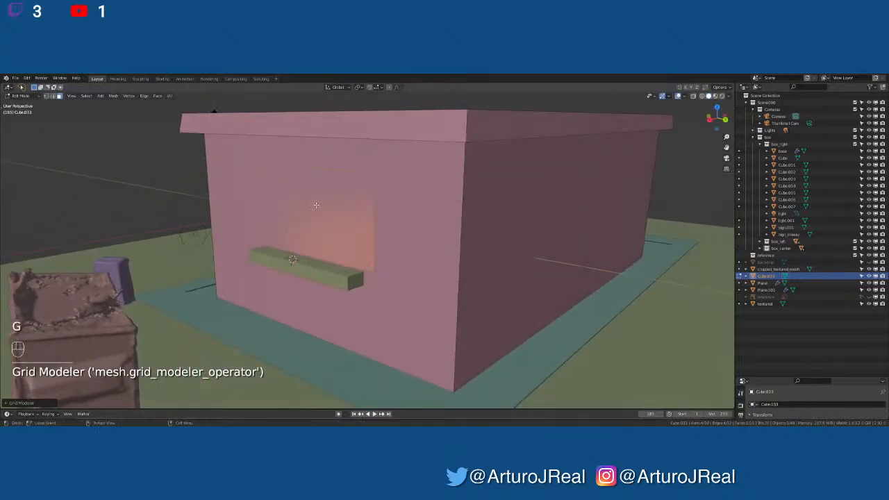
{"action": "key", "text": "g"}
{"action": "key", "text": "y"}
{"action": "right_click", "coordinate": [304, 208]}
{"action": "key", "text": "g"}
{"action": "key", "text": "x"}
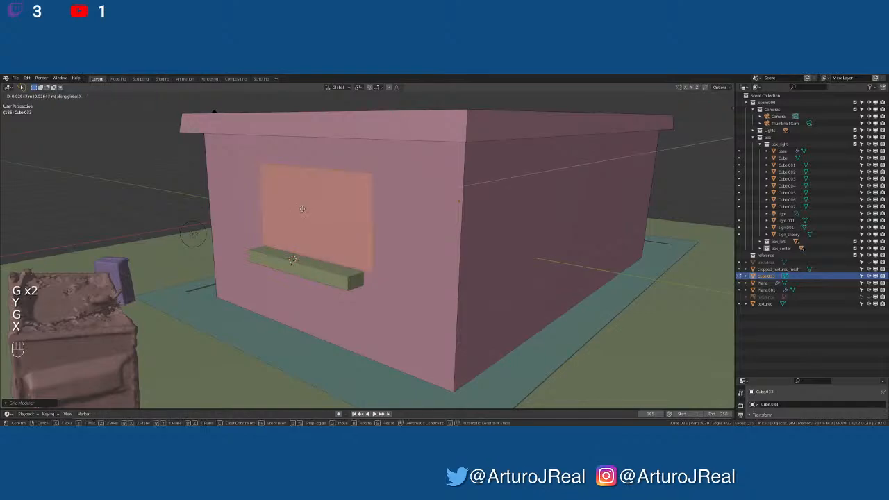
{"action": "left_click", "coordinate": [299, 211]}
{"action": "middle_click_drag", "start_coordinate": [299, 211], "coordinate": [361, 210]}
{"action": "key", "text": "g"}
{"action": "key", "text": "x"}
{"action": "left_click", "coordinate": [451, 198]}
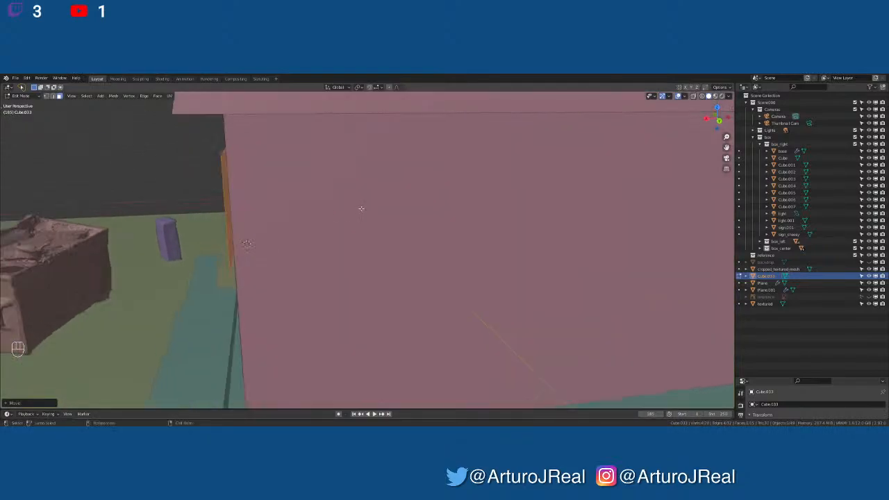
Move the rectangular face back along X to the side wall, working in the front view
{"action": "key", "text": "KP_1"}
{"action": "key", "text": "g"}
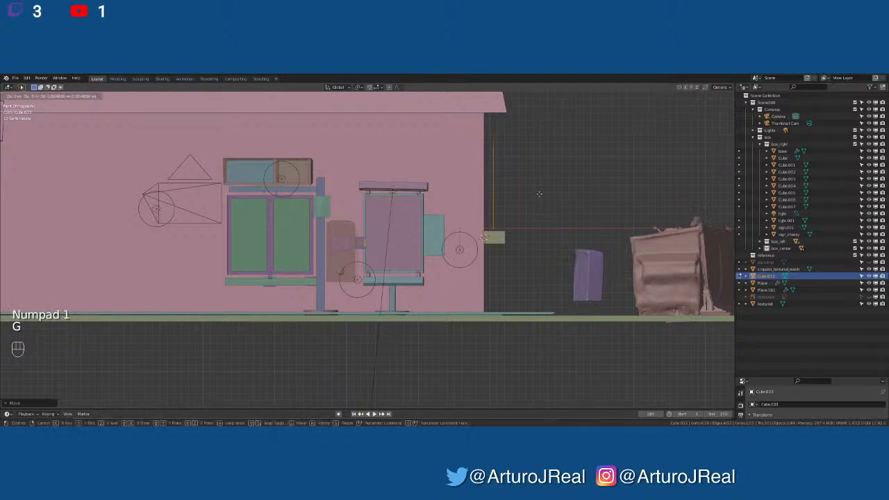
{"action": "key", "text": "x"}
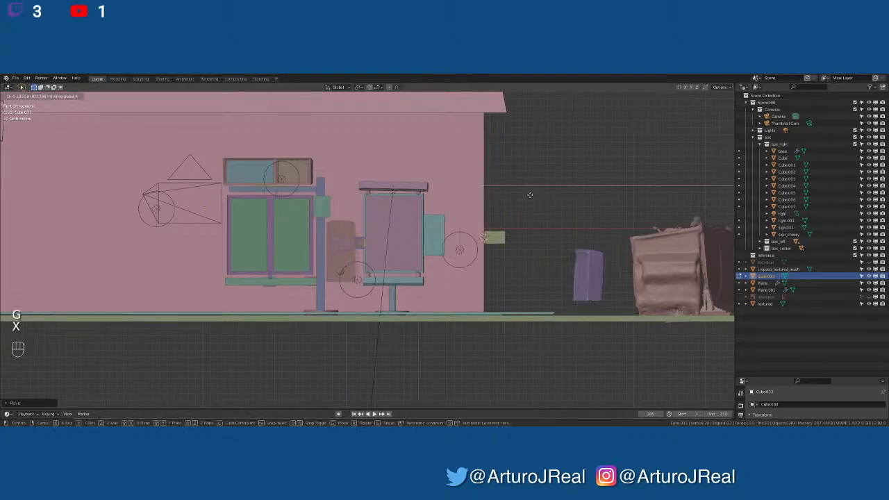
{"action": "left_click", "coordinate": [529, 195]}
Delete the rectangular face above the ledge from the building mesh
{"action": "middle_click_drag", "start_coordinate": [529, 195], "coordinate": [428, 254]}
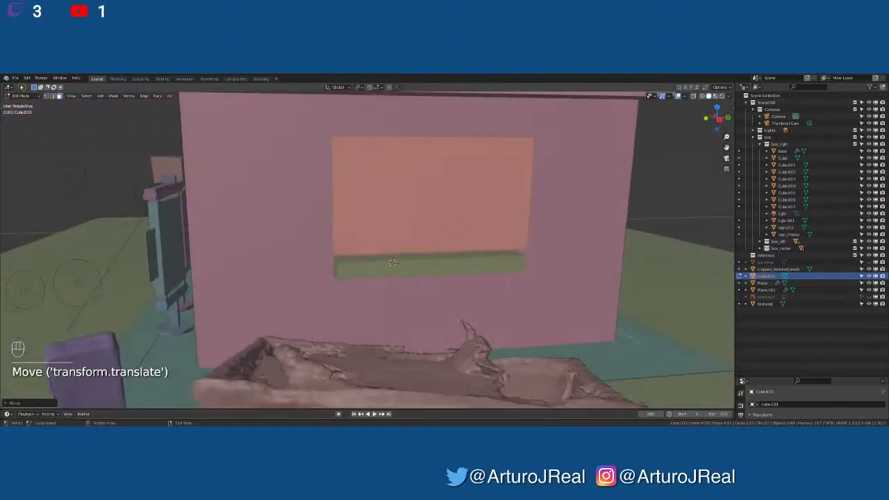
{"action": "left_click", "coordinate": [428, 255], "text": "shift"}
{"action": "key", "text": "Tab"}
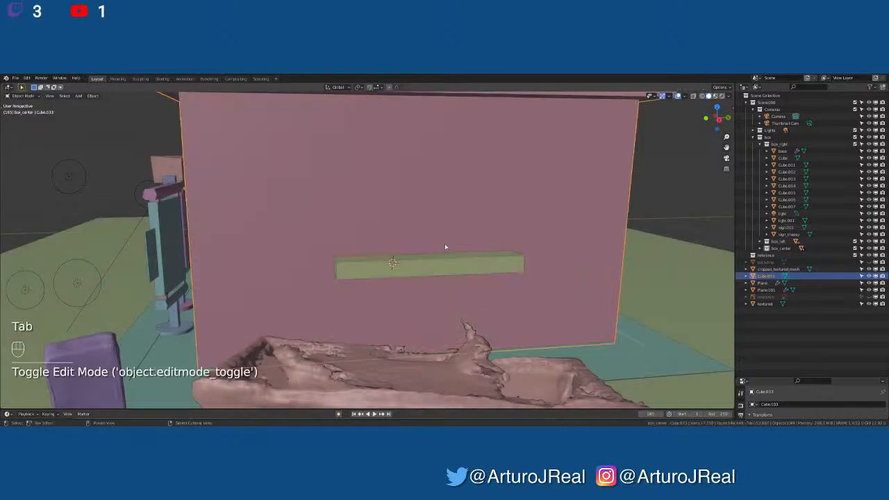
{"action": "key", "text": "Tab"}
{"action": "left_click", "coordinate": [452, 223]}
{"action": "key", "text": "x"}
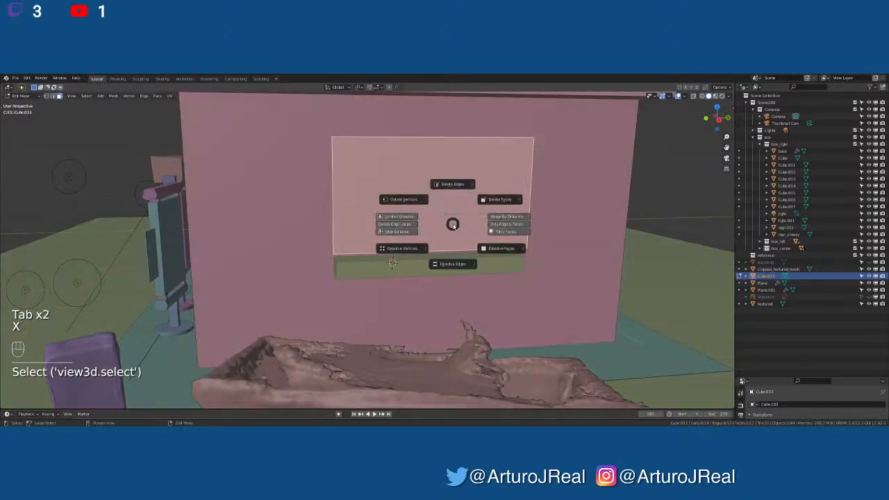
{"action": "left_click", "coordinate": [479, 200]}
Select the ledge on the side wall and adjust its position along Y
{"action": "middle_click_drag", "start_coordinate": [475, 203], "coordinate": [470, 259]}
{"action": "left_click", "coordinate": [470, 259]}
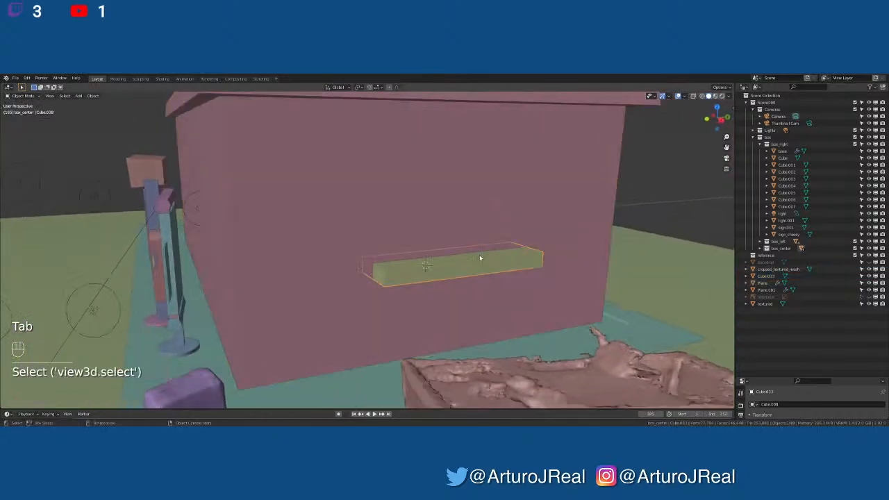
{"action": "key", "text": "g"}
{"action": "key", "text": "x"}
{"action": "key", "text": "g"}
{"action": "key", "text": "y"}
{"action": "left_click", "coordinate": [456, 269]}
{"action": "middle_click_drag", "start_coordinate": [439, 256], "coordinate": [484, 238]}
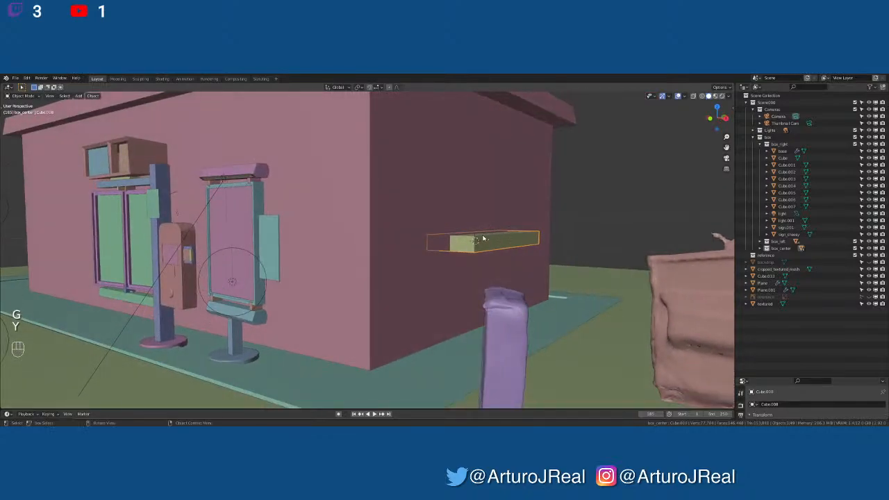
Move the ledge outward along X and scale it narrower along X
{"action": "key", "text": "g"}
{"action": "key", "text": "y"}
{"action": "key", "text": "g"}
{"action": "key", "text": "x"}
{"action": "left_click", "coordinate": [501, 245]}
{"action": "key", "text": "s"}
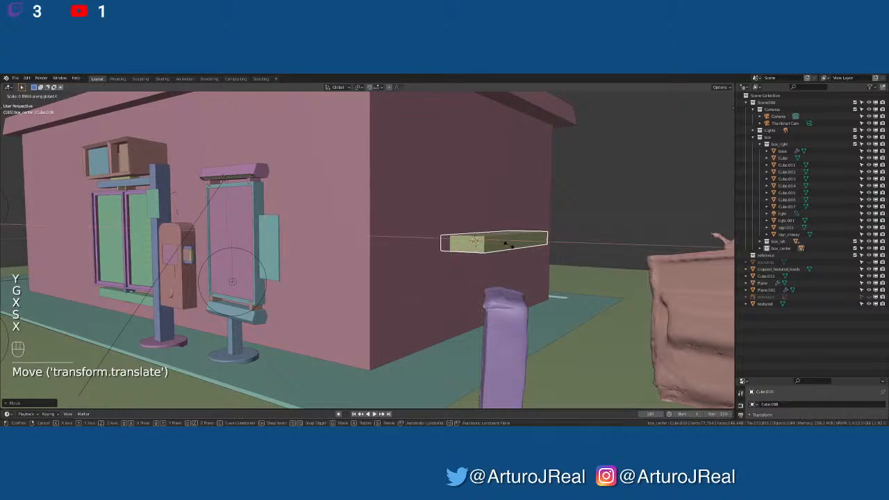
{"action": "key", "text": "x"}
{"action": "left_click", "coordinate": [503, 241]}
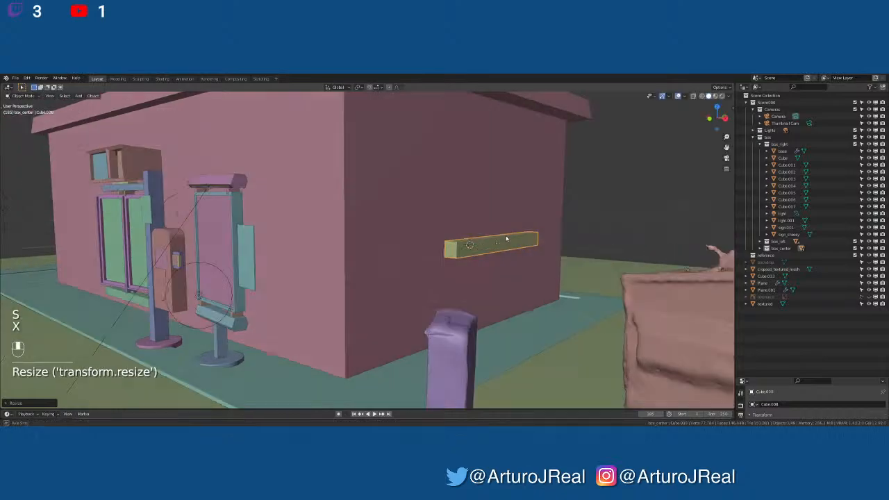
Move the ledge inward along X so it sits against the side wall
{"action": "middle_click_drag", "start_coordinate": [508, 238], "coordinate": [409, 243]}
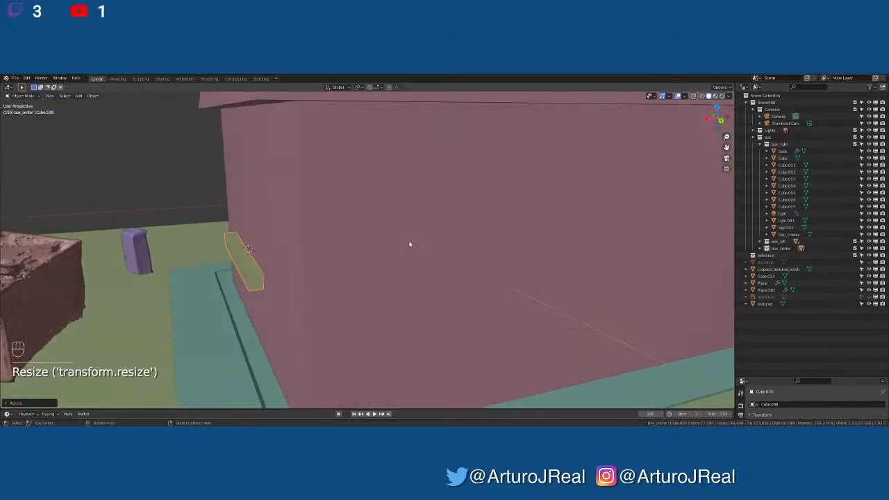
{"action": "key", "text": "g"}
{"action": "key", "text": "y"}
{"action": "key", "text": "g"}
{"action": "key", "text": "x"}
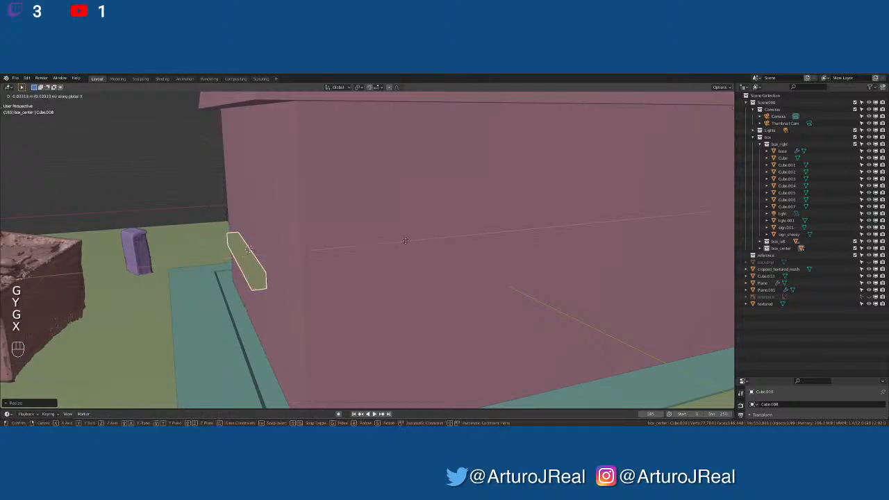
{"action": "left_click", "coordinate": [405, 240]}
{"action": "middle_click_drag", "start_coordinate": [403, 239], "coordinate": [453, 236]}
{"action": "scroll", "coordinate": [507, 236], "scroll_direction": "down", "scroll_amount": 5}
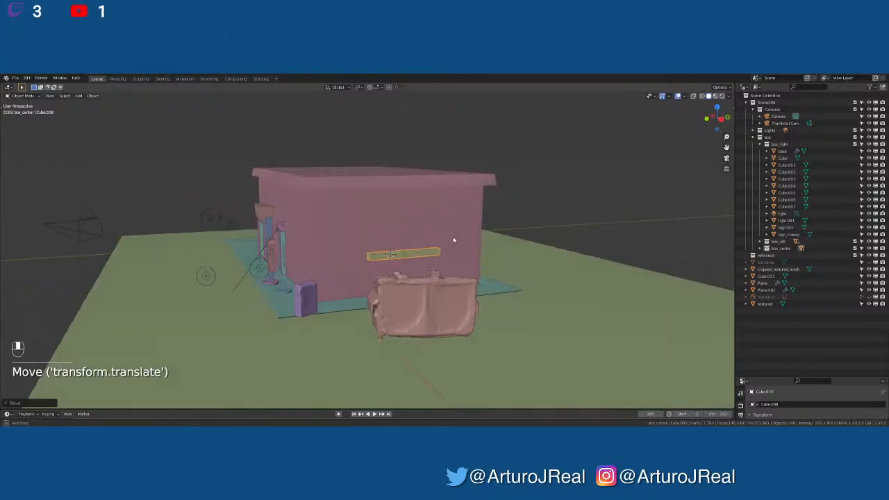
{"action": "key", "text": "Tab"}
{"action": "scroll", "coordinate": [393, 222], "scroll_direction": "up", "scroll_amount": 4}
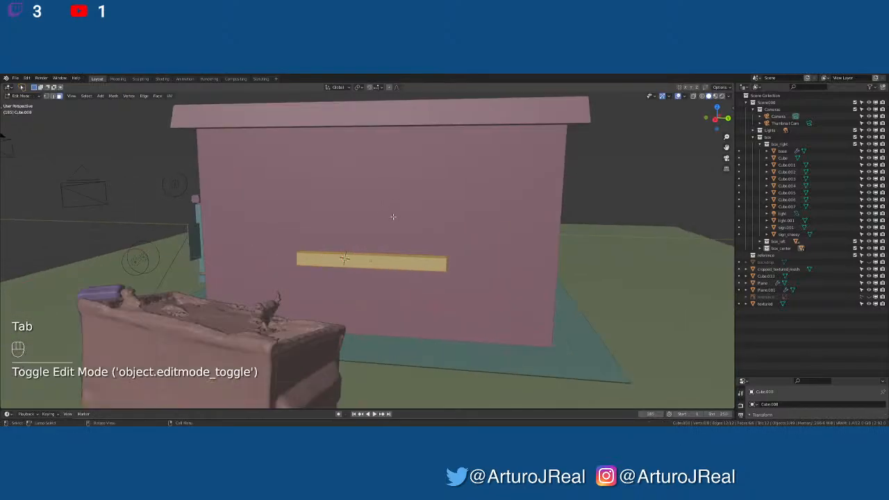
{"action": "key", "text": "KP_1"}
{"action": "key", "text": "KP_Enter"}
{"action": "key", "text": "KP_3"}
{"action": "scroll", "coordinate": [389, 209], "scroll_direction": "up", "scroll_amount": 2}
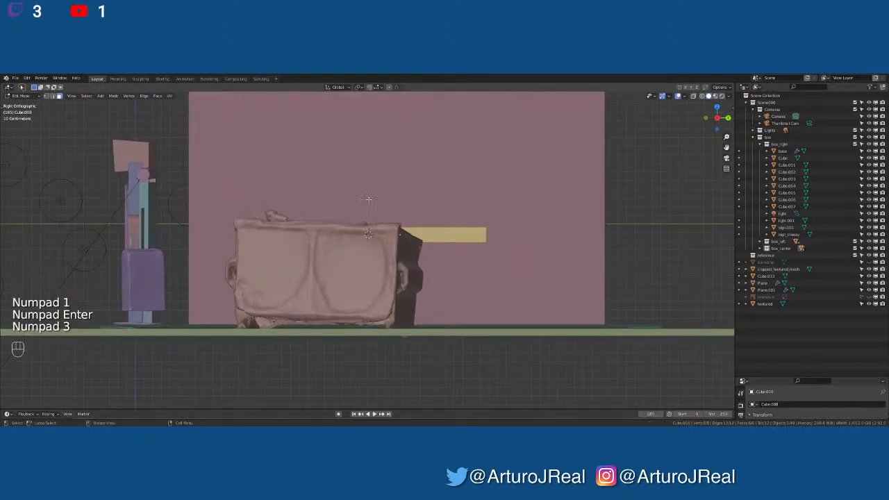
{"action": "key", "text": "Tab"}
{"action": "left_click", "coordinate": [352, 166]}
{"action": "scroll", "coordinate": [352, 166], "scroll_direction": "down", "scroll_amount": 4}
{"action": "middle_click_drag", "start_coordinate": [385, 169], "coordinate": [378, 198], "text": "shift"}
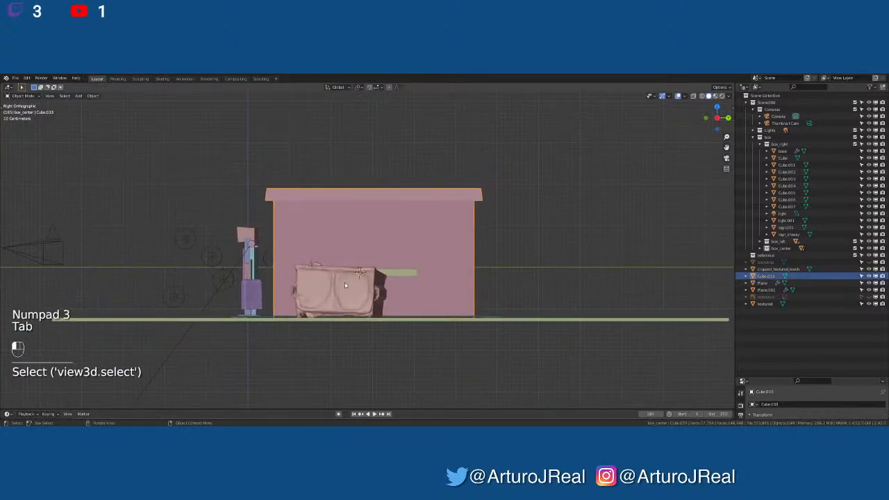
{"action": "left_click", "coordinate": [329, 284]}
{"action": "key", "text": "g"}
{"action": "key", "text": "x"}
{"action": "right_click", "coordinate": [329, 285]}
{"action": "left_click", "coordinate": [329, 285]}
{"action": "key", "text": "g"}
{"action": "key", "text": "x"}
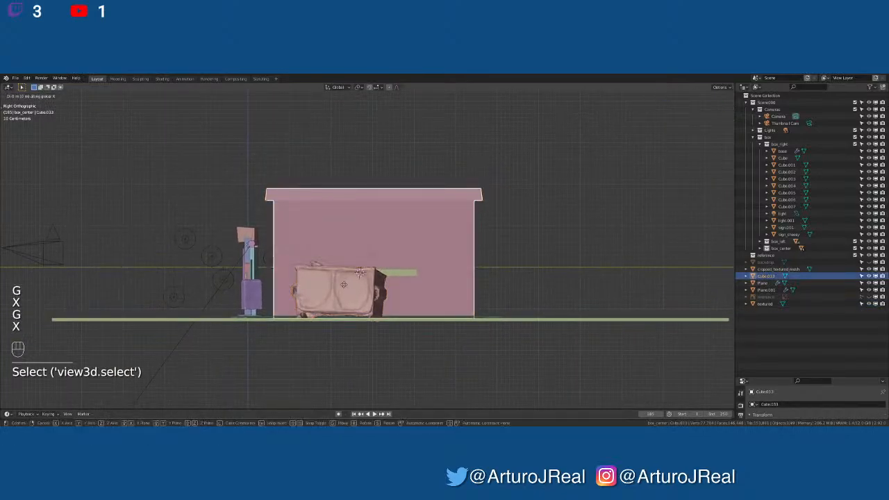
{"action": "right_click", "coordinate": [333, 285]}
Move the dumpster along Y until it stands clear of the building's side wall
{"action": "left_click", "coordinate": [332, 285]}
{"action": "key", "text": "g"}
{"action": "key", "text": "x"}
{"action": "key", "text": "g"}
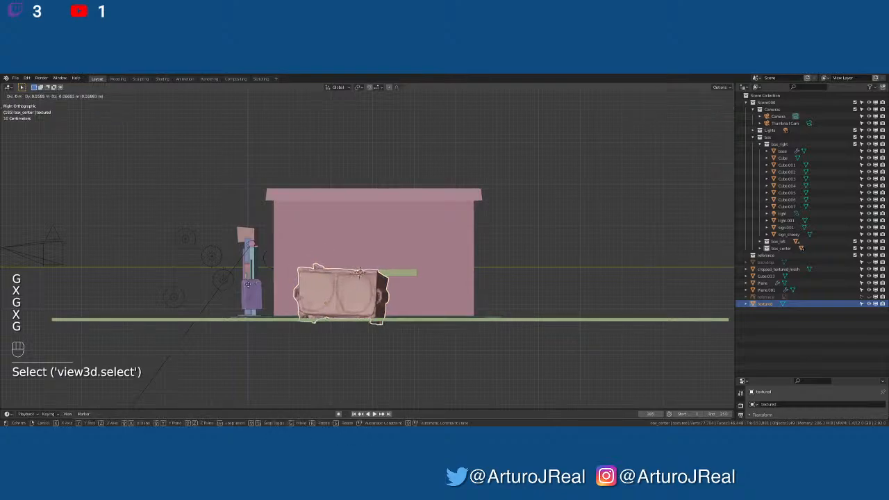
{"action": "key", "text": "y"}
{"action": "left_click", "coordinate": [9, 283]}
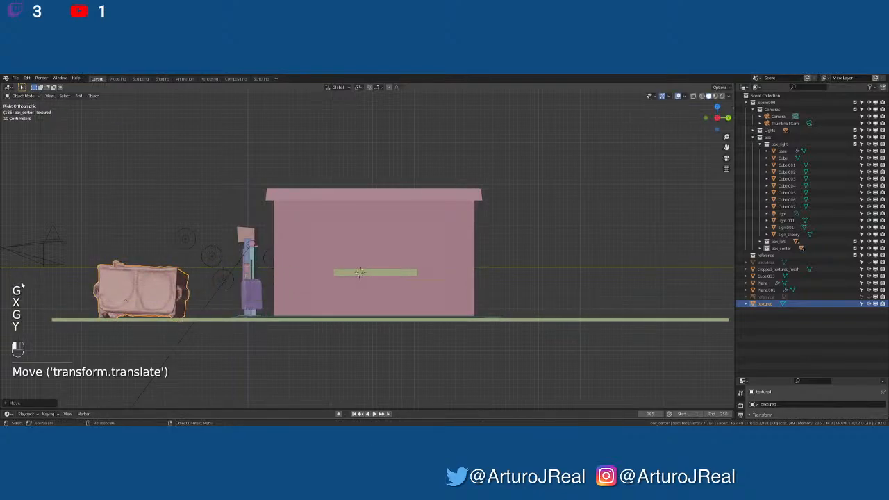
Lower the purple box beside the building along Z so it rests on the ground
{"action": "scroll", "coordinate": [384, 271], "scroll_direction": "up", "scroll_amount": 3}
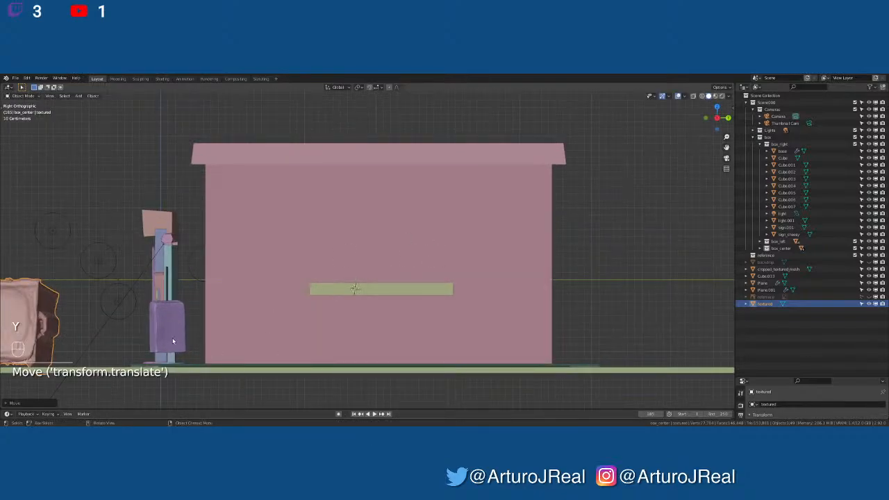
{"action": "left_click", "coordinate": [173, 340]}
{"action": "key", "text": "g"}
{"action": "key", "text": "z"}
{"action": "left_click", "coordinate": [166, 357]}
{"action": "key", "text": "g"}
{"action": "key", "text": "x"}
{"action": "right_click", "coordinate": [135, 354]}
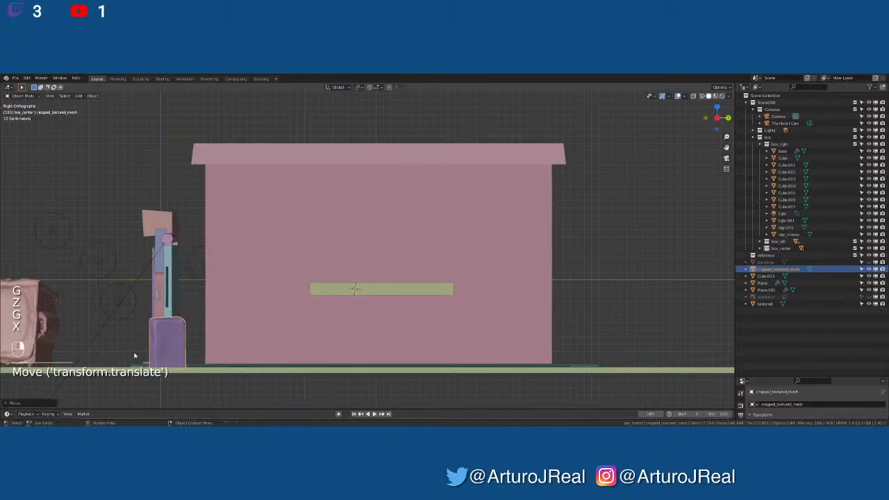
{"action": "scroll", "coordinate": [407, 314], "scroll_direction": "up", "scroll_amount": 4}
{"action": "scroll", "coordinate": [408, 314], "scroll_direction": "down", "scroll_amount": 1}
{"action": "left_click", "coordinate": [396, 313]}
{"action": "scroll", "coordinate": [379, 281], "scroll_direction": "down", "scroll_amount": 1}
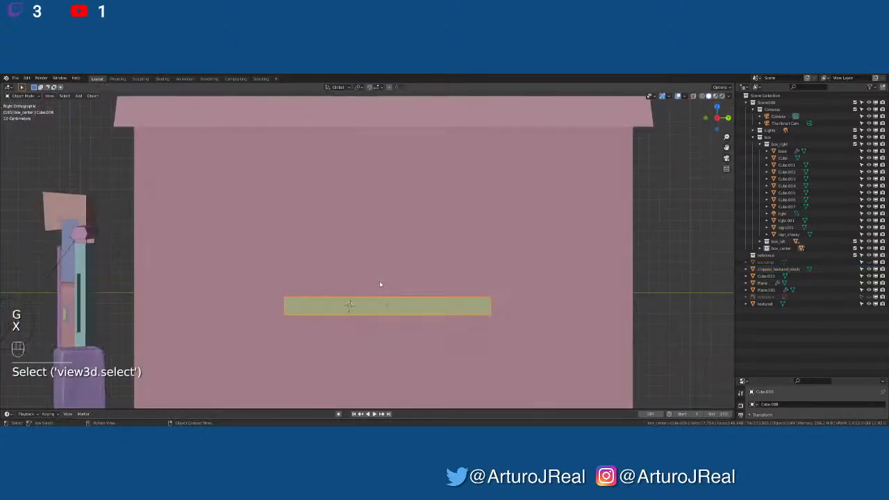
{"action": "scroll", "coordinate": [380, 284], "scroll_direction": "down", "scroll_amount": 3}
{"action": "key", "text": "Tab"}
{"action": "left_click", "coordinate": [375, 251]}
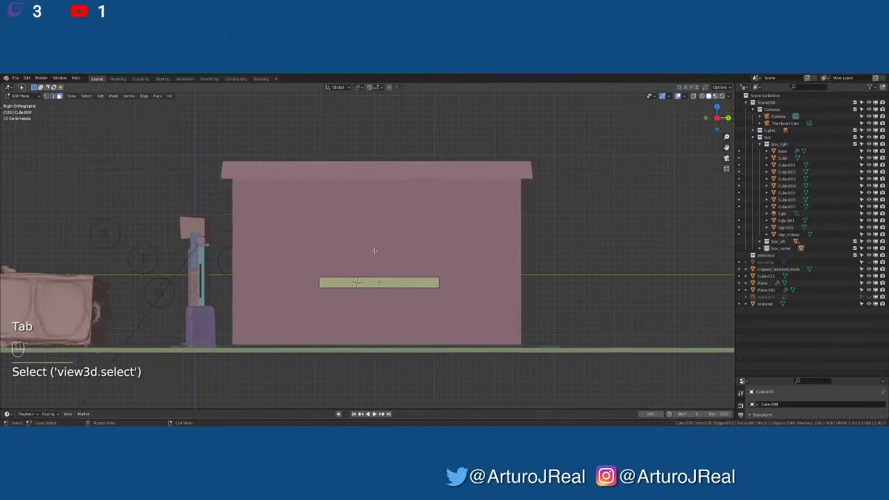
{"action": "key", "text": "Tab"}
{"action": "key", "text": "Tab"}
{"action": "key", "text": "Tab"}
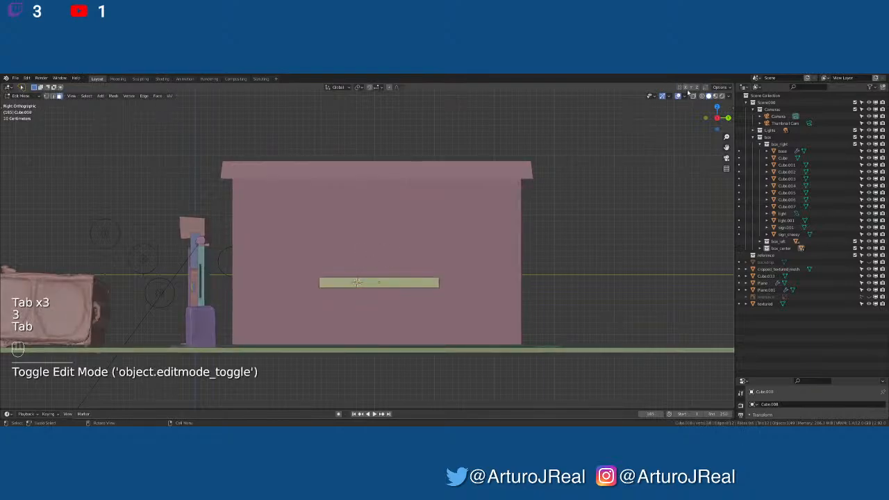
{"action": "middle_click_drag", "start_coordinate": [395, 211], "coordinate": [417, 232]}
{"action": "key", "text": "Tab"}
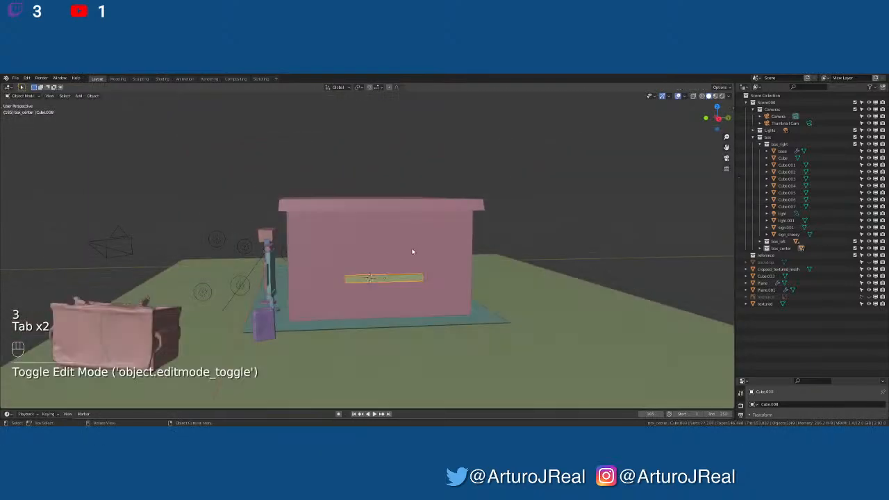
Inset the building's side wall face to a rectangle roughly as wide as the ledge
{"action": "key", "text": "Tab"}
{"action": "key", "text": "KP_3"}
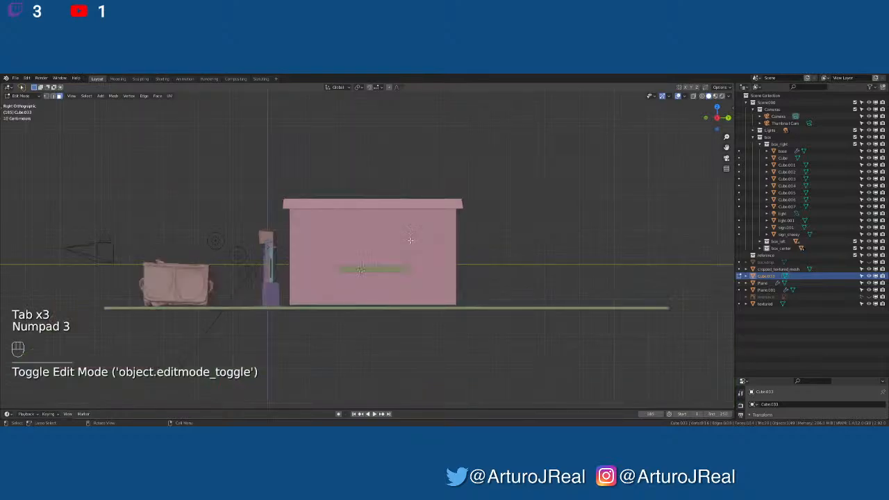
{"action": "scroll", "coordinate": [410, 239], "scroll_direction": "up", "scroll_amount": 3}
{"action": "left_click", "coordinate": [408, 241]}
{"action": "key", "text": "i"}
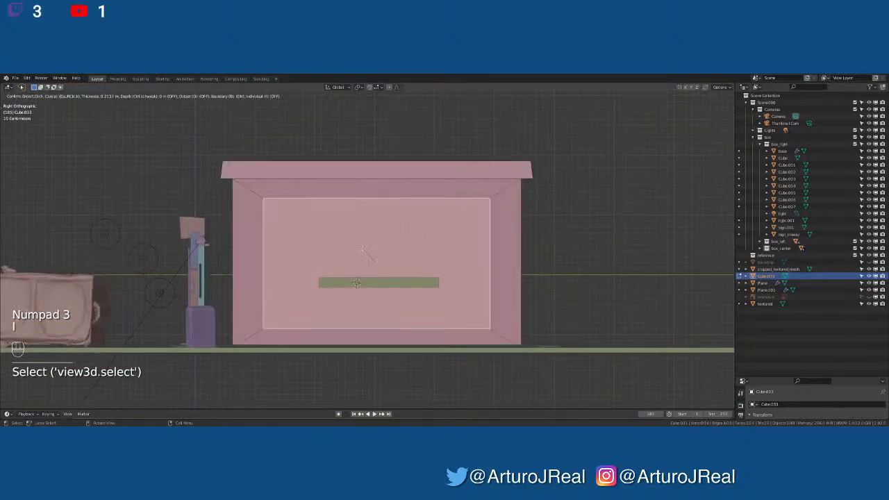
{"action": "right_click", "coordinate": [363, 251]}
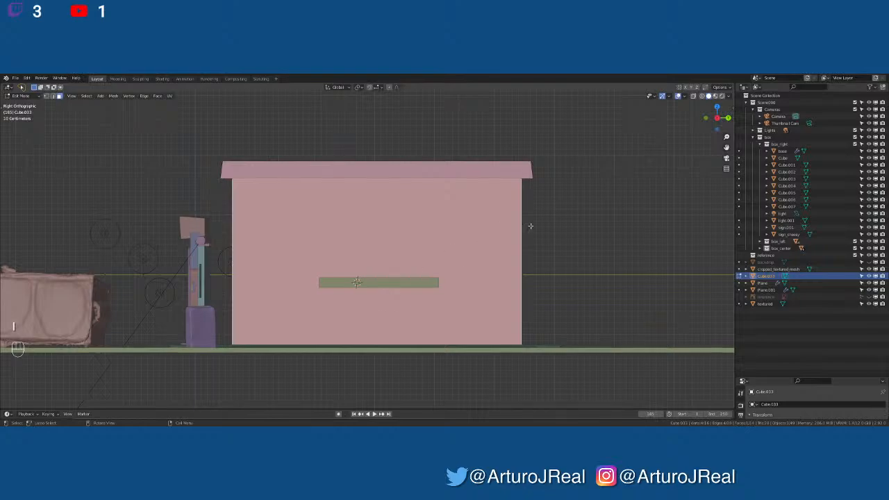
{"action": "key", "text": "i"}
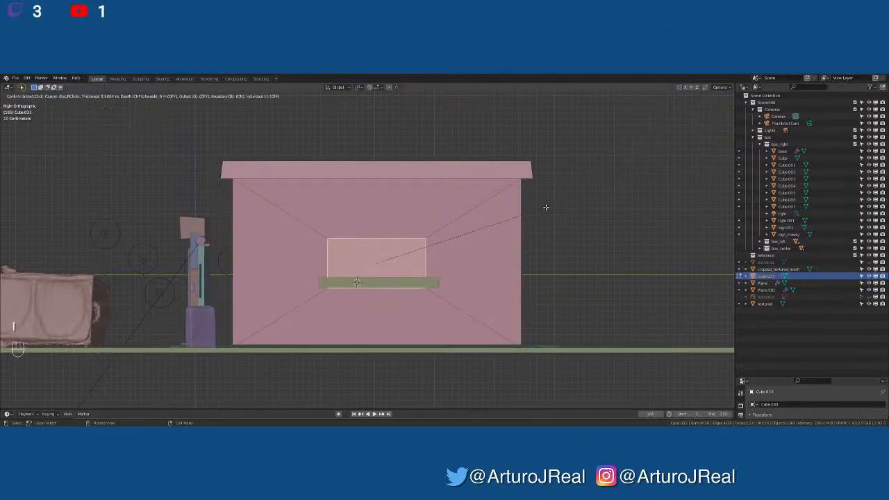
{"action": "left_click", "coordinate": [563, 205]}
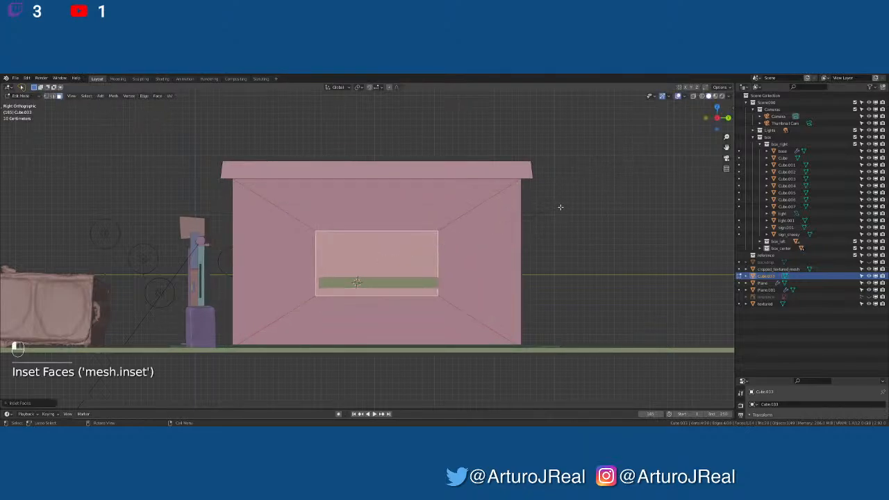
Move the inset face up above the ledge and shift it along Y to line up with the ledge
{"action": "key", "text": "g"}
{"action": "key", "text": "g"}
{"action": "key", "text": "x"}
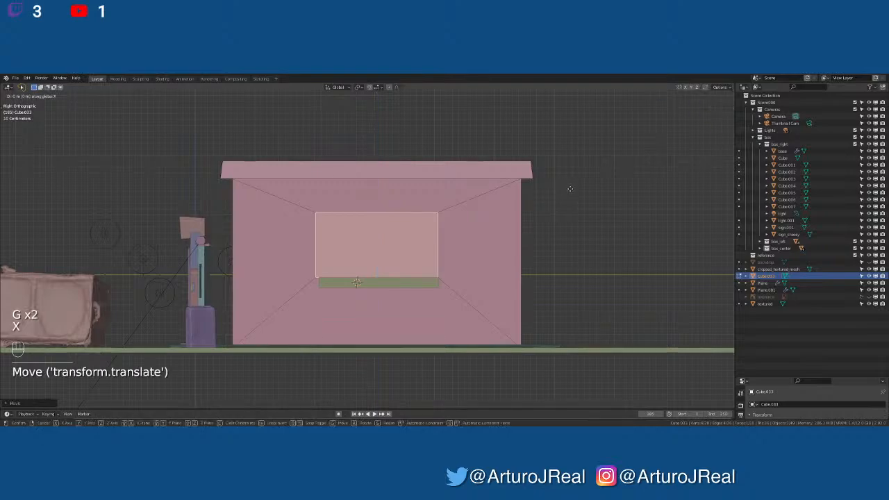
{"action": "key", "text": "g"}
{"action": "key", "text": "y"}
{"action": "left_click", "coordinate": [574, 188]}
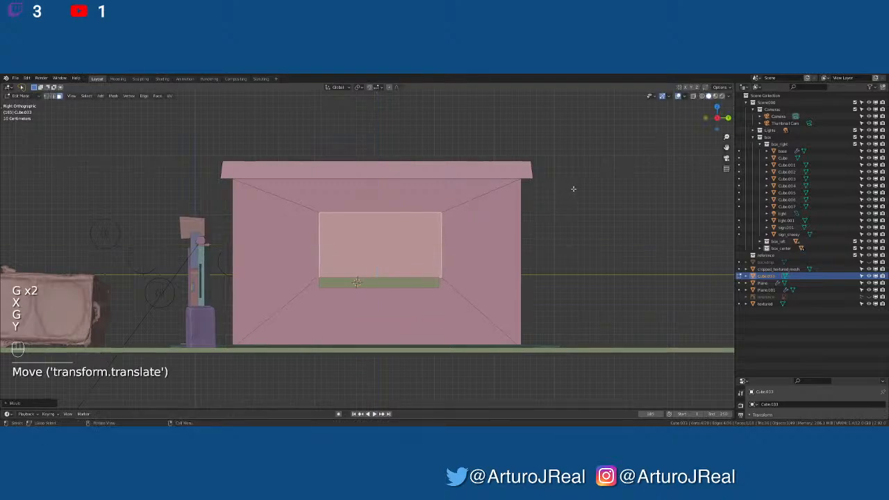
Undo the inset on the side wall together with the moves of the inset face
{"action": "middle_click_drag", "start_coordinate": [574, 190], "coordinate": [431, 239]}
{"action": "key", "text": "ctrl+z"}
{"action": "key", "text": "ctrl+z"}
{"action": "key", "text": "ctrl+z"}
Add two horizontal loop cuts around the building and raise them along Z until the lower one meets the ledge's top
{"action": "key", "text": "ctrl+r"}
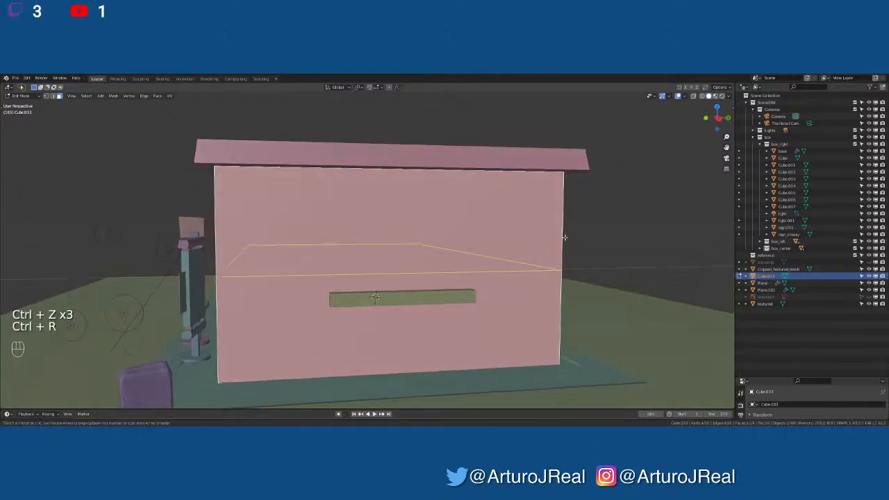
{"action": "scroll", "coordinate": [564, 238], "scroll_direction": "up", "scroll_amount": 1}
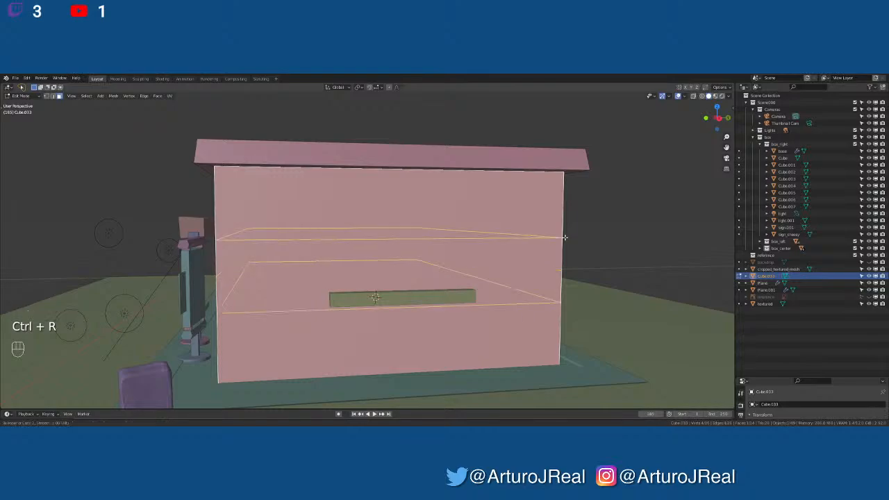
{"action": "left_click", "coordinate": [565, 238]}
{"action": "key", "text": "g"}
{"action": "key", "text": "z"}
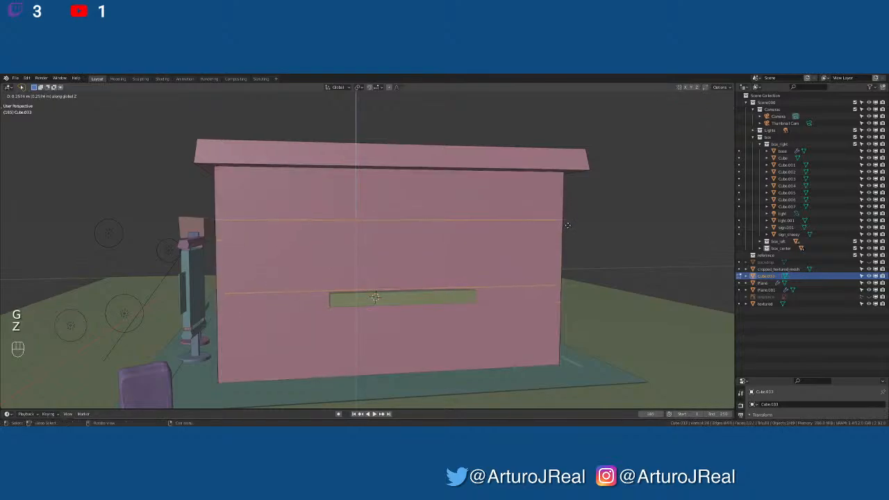
{"action": "left_click", "coordinate": [567, 225]}
Add two vertical loop cuts across the building's side wall
{"action": "key", "text": "ctrl+r"}
{"action": "scroll", "coordinate": [361, 167], "scroll_direction": "up", "scroll_amount": 1}
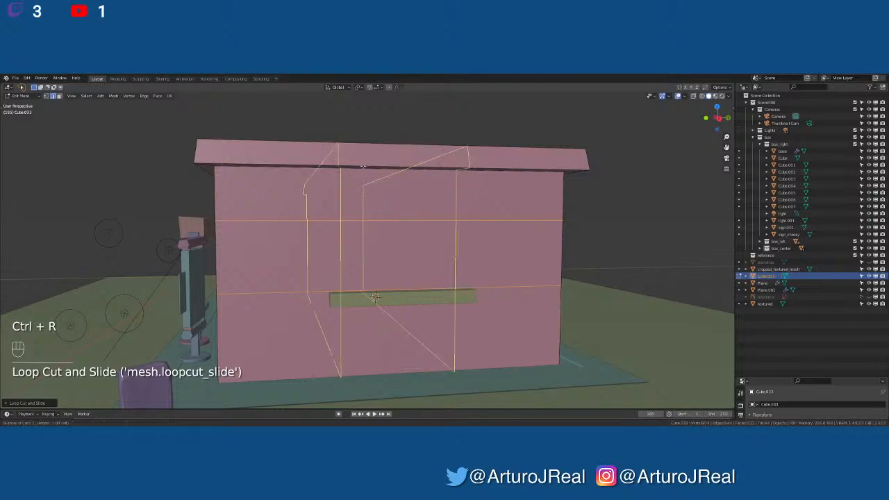
{"action": "left_click", "coordinate": [361, 167]}
{"action": "left_click", "coordinate": [362, 165]}
{"action": "key", "text": "KP_3"}
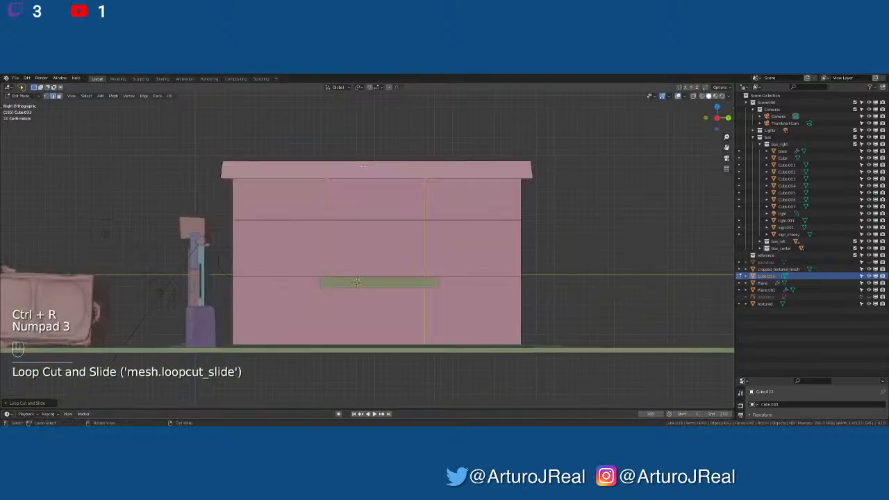
Scale the two vertical cuts apart along Y to roughly match the ends of the ledge
{"action": "key", "text": "s"}
{"action": "key", "text": "x"}
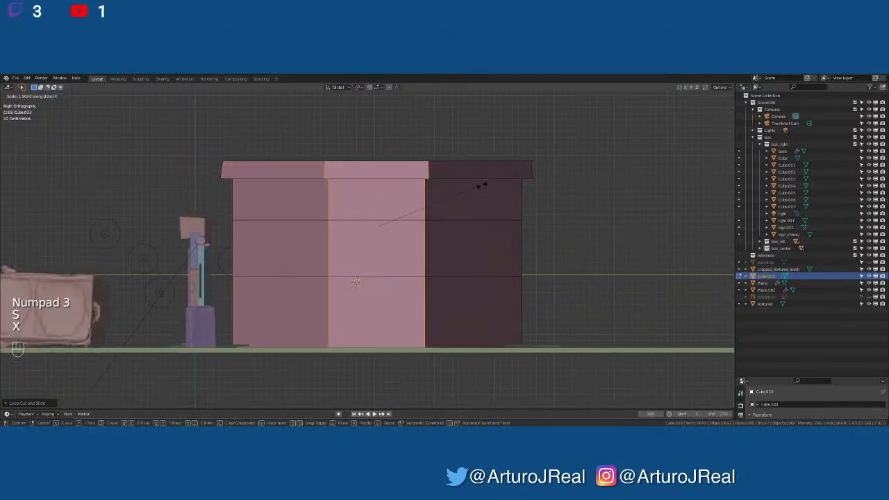
{"action": "left_click", "coordinate": [416, 189]}
{"action": "key", "text": "s"}
{"action": "key", "text": "y"}
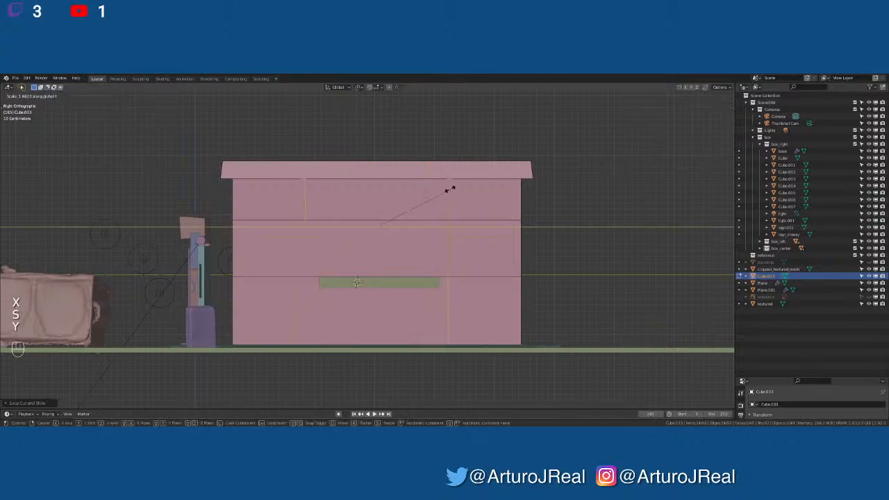
{"action": "left_click", "coordinate": [434, 190]}
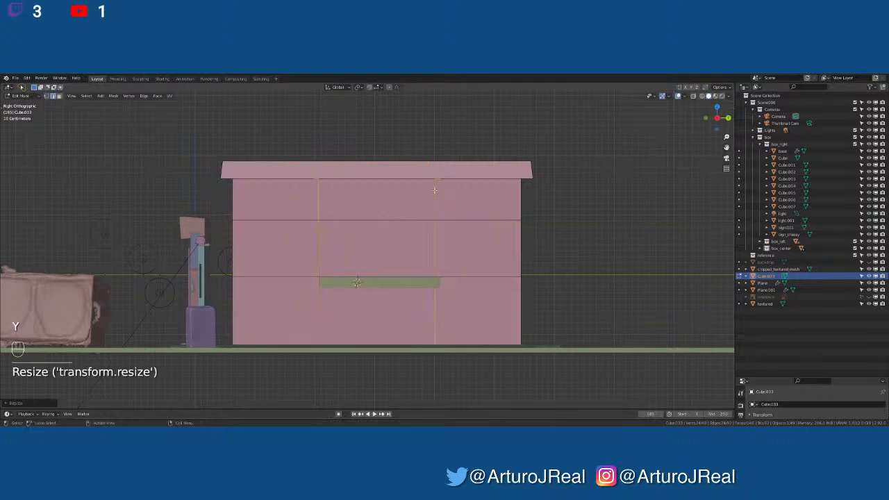
Select the side wall face above the ledge and extrude it inward to form a window recess
{"action": "middle_click_drag", "start_coordinate": [434, 190], "coordinate": [486, 202]}
{"action": "scroll", "coordinate": [327, 221], "scroll_direction": "down", "scroll_amount": 3}
{"action": "middle_click_drag", "start_coordinate": [326, 221], "coordinate": [260, 211]}
{"action": "scroll", "coordinate": [328, 241], "scroll_direction": "up", "scroll_amount": 3}
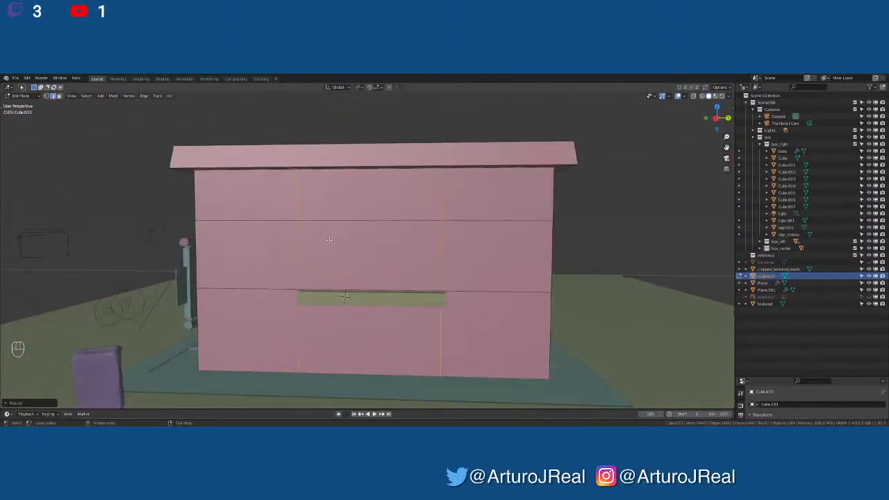
{"action": "left_click", "coordinate": [357, 246]}
{"action": "key", "text": "3"}
{"action": "left_click", "coordinate": [358, 253]}
{"action": "middle_click_drag", "start_coordinate": [358, 252], "coordinate": [470, 289]}
{"action": "key", "text": "e"}
{"action": "left_click", "coordinate": [333, 269]}
{"action": "key", "text": "Tab"}
Select the ledge and adjust its height along Z to the lower edge of the window recess
{"action": "left_click", "coordinate": [469, 296]}
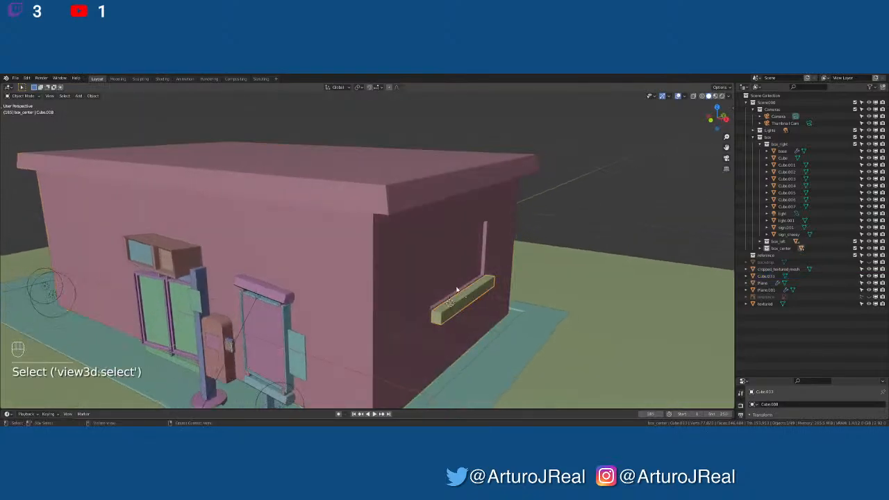
{"action": "key", "text": "KP_Decimal"}
{"action": "key", "text": "g"}
{"action": "key", "text": "z"}
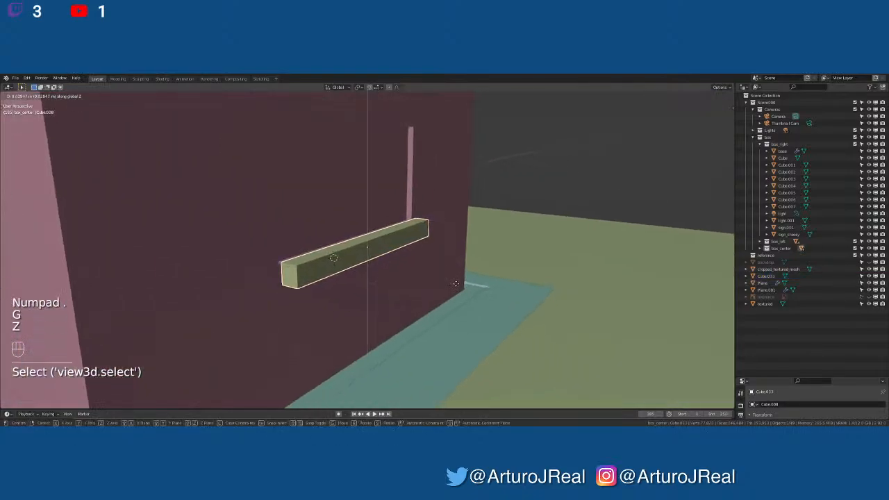
{"action": "left_click", "coordinate": [456, 283]}
Shift the ledge along Y beneath the window recess and adjust its depth along X against the wall
{"action": "middle_click_drag", "start_coordinate": [455, 283], "coordinate": [343, 304]}
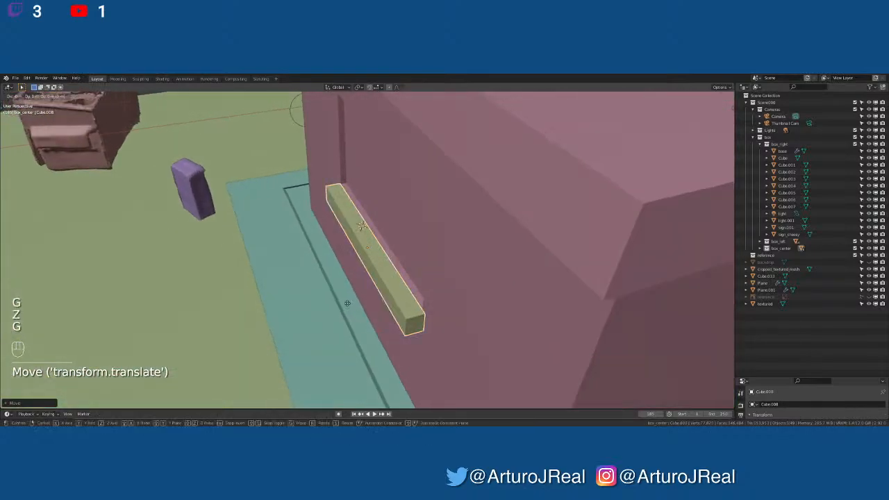
{"action": "key", "text": "g"}
{"action": "key", "text": "y"}
{"action": "left_click", "coordinate": [352, 302]}
{"action": "key", "text": "g"}
{"action": "key", "text": "x"}
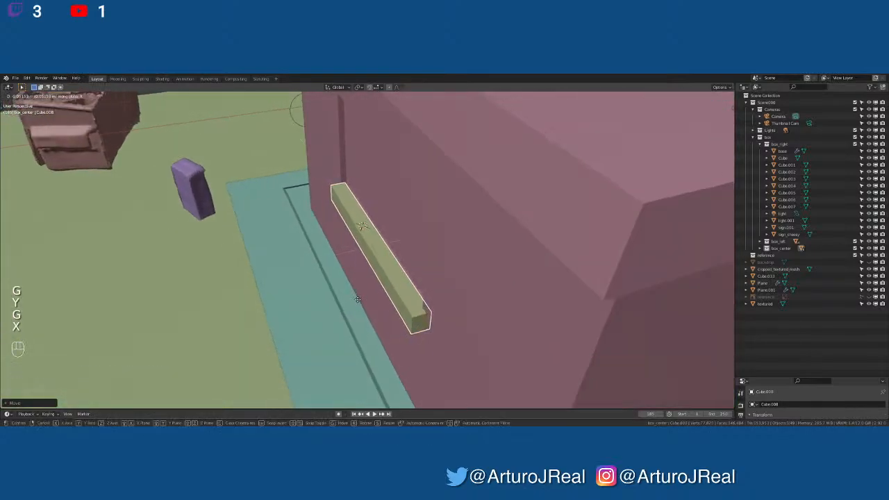
{"action": "left_click", "coordinate": [359, 299]}
{"action": "middle_click_drag", "start_coordinate": [353, 307], "coordinate": [468, 294]}
{"action": "key", "text": "g"}
{"action": "key", "text": "x"}
{"action": "left_click", "coordinate": [462, 287]}
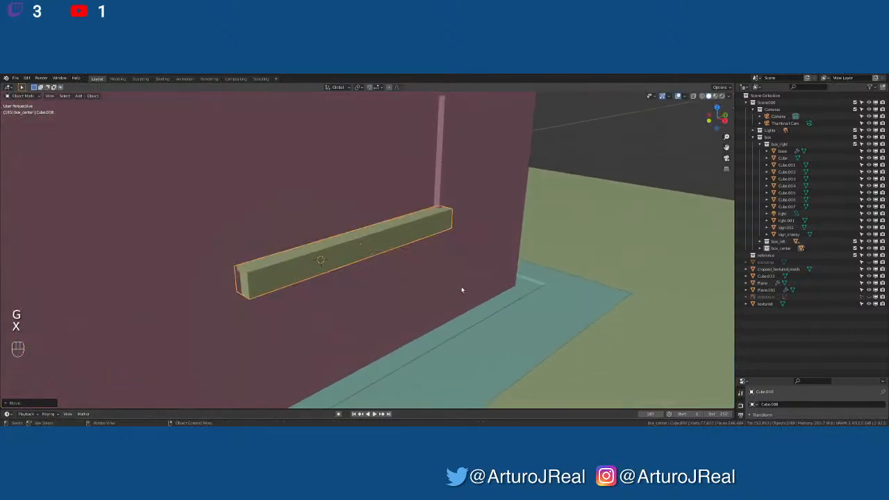
Fine-tune the ledge's position under the window recess in the right orthographic view
{"action": "key", "text": "KP_3"}
{"action": "key", "text": "g"}
{"action": "left_click", "coordinate": [461, 285]}
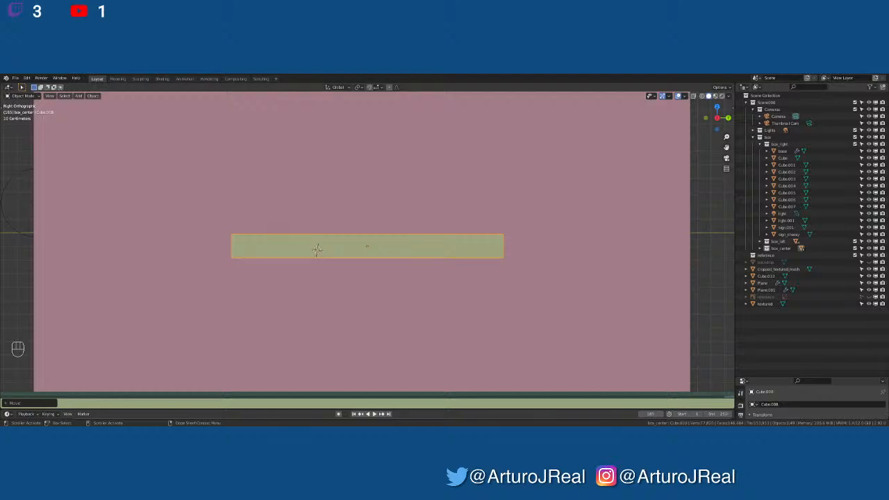
{"action": "left_click", "coordinate": [715, 354]}
Examine the building and the relocated props through the scene camera
{"action": "middle_click_drag", "start_coordinate": [512, 323], "coordinate": [446, 312]}
{"action": "scroll", "coordinate": [403, 295], "scroll_direction": "down", "scroll_amount": 4}
{"action": "mouse_move", "coordinate": [400, 294]}
{"action": "middle_mouse_down"}
{"action": "mouse_move", "coordinate": [464, 300]}
{"action": "mouse_move", "coordinate": [410, 292]}
{"action": "middle_mouse_up"}
{"action": "key", "text": "KP_0"}
{"action": "scroll", "coordinate": [517, 297], "scroll_direction": "up", "scroll_amount": 2}
{"action": "scroll", "coordinate": [566, 282], "scroll_direction": "down", "scroll_amount": 3}
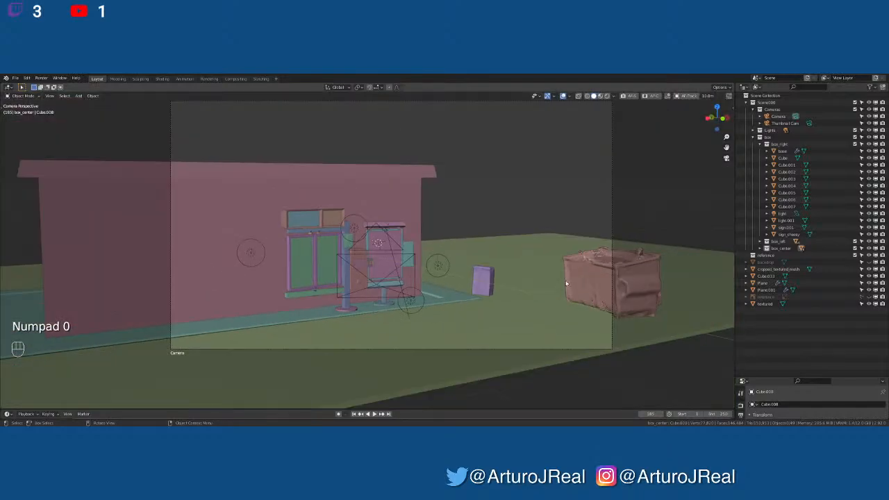
Move the dumpster back along X and adjust it along Y to stand at the far edge of the camera frame
{"action": "left_click", "coordinate": [581, 273]}
{"action": "key", "text": "f"}
{"action": "key", "text": "g"}
{"action": "key", "text": "y"}
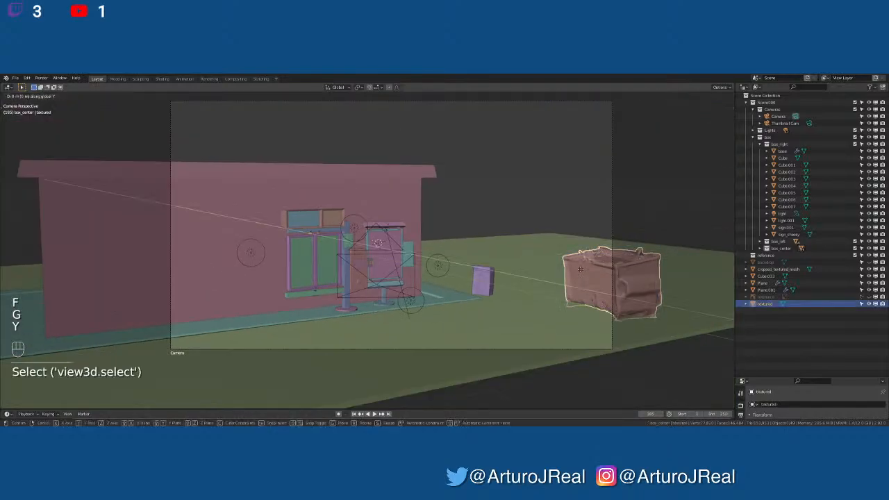
{"action": "left_click", "coordinate": [489, 230]}
{"action": "key", "text": "g"}
{"action": "key", "text": "x"}
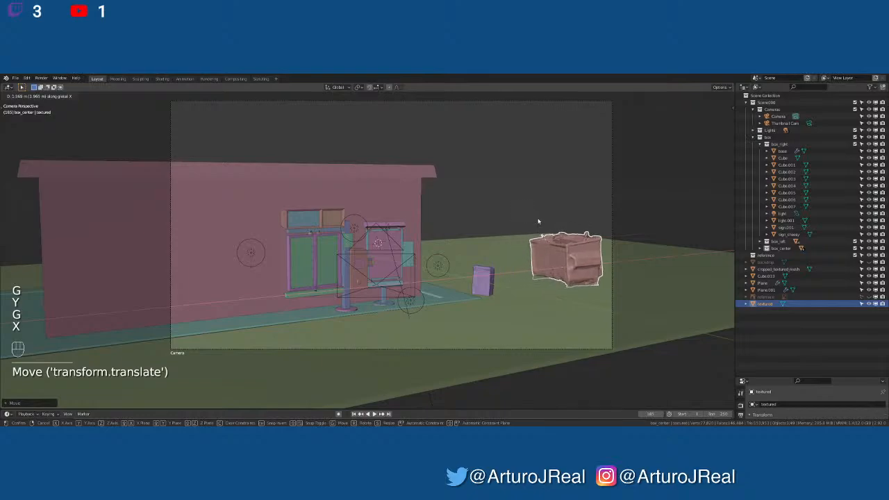
{"action": "left_click", "coordinate": [539, 218]}
{"action": "key", "text": "g"}
{"action": "key", "text": "y"}
{"action": "left_click", "coordinate": [537, 234]}
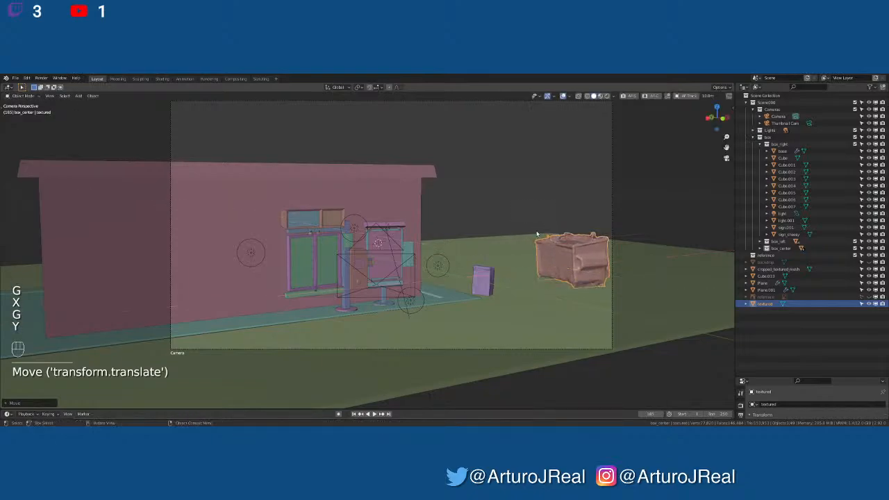
Move the small purple box along Y toward the building
{"action": "left_click", "coordinate": [482, 280]}
{"action": "key", "text": "g"}
{"action": "key", "text": "x"}
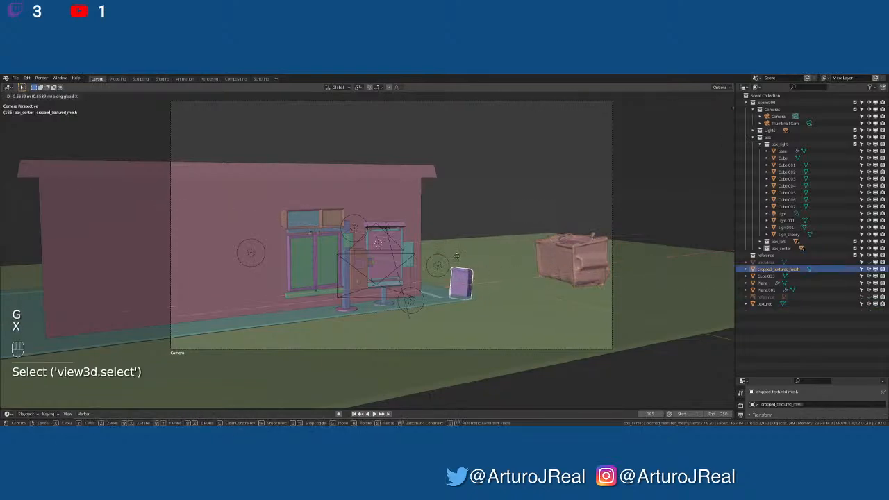
{"action": "right_click", "coordinate": [464, 258]}
{"action": "key", "text": "g"}
{"action": "key", "text": "y"}
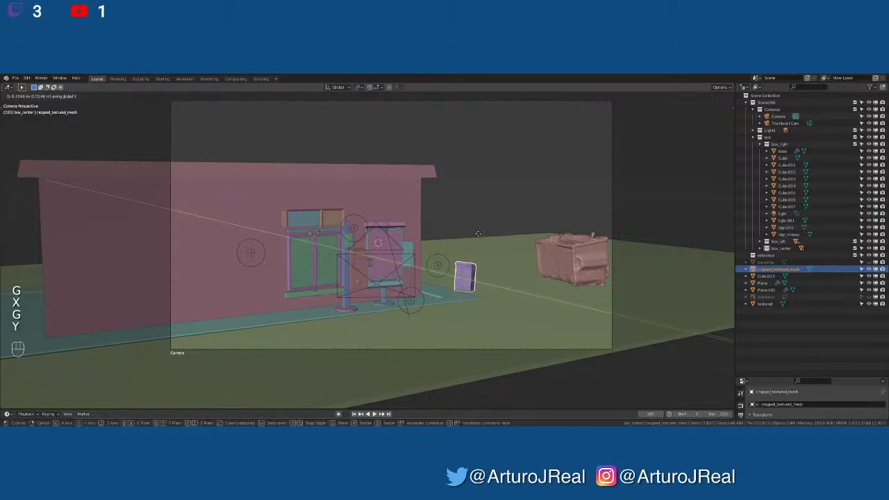
{"action": "left_click", "coordinate": [437, 224]}
Push the small purple box back along X and adjust it along Y to stand between the building and the dumpster
{"action": "key", "text": "g"}
{"action": "key", "text": "x"}
{"action": "left_click", "coordinate": [542, 198]}
{"action": "key", "text": "g"}
{"action": "key", "text": "x"}
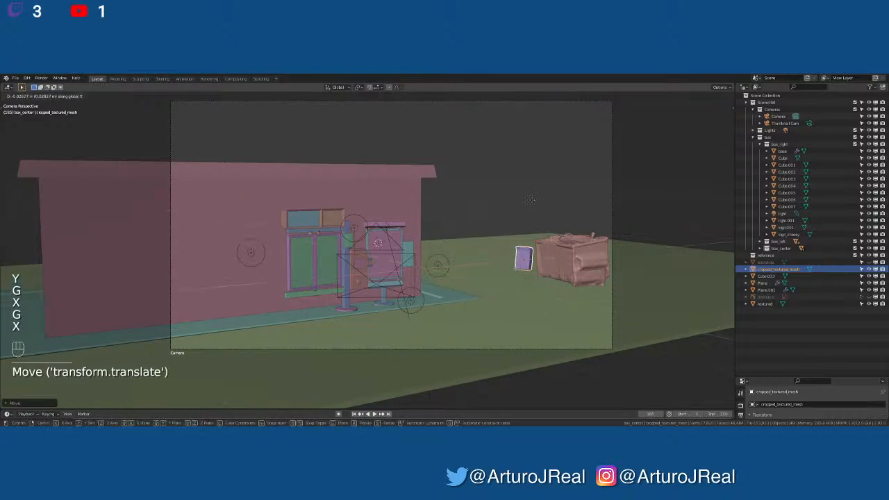
{"action": "left_click", "coordinate": [520, 191]}
{"action": "key", "text": "g"}
{"action": "key", "text": "y"}
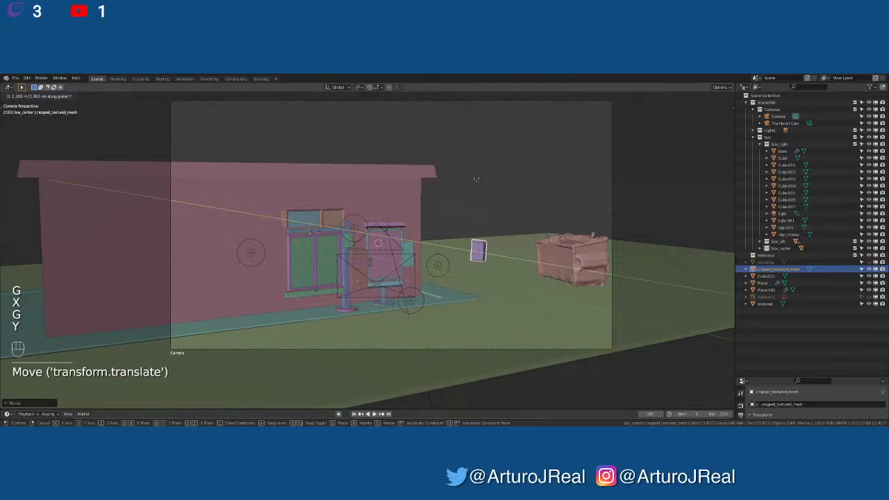
{"action": "left_click", "coordinate": [486, 184]}
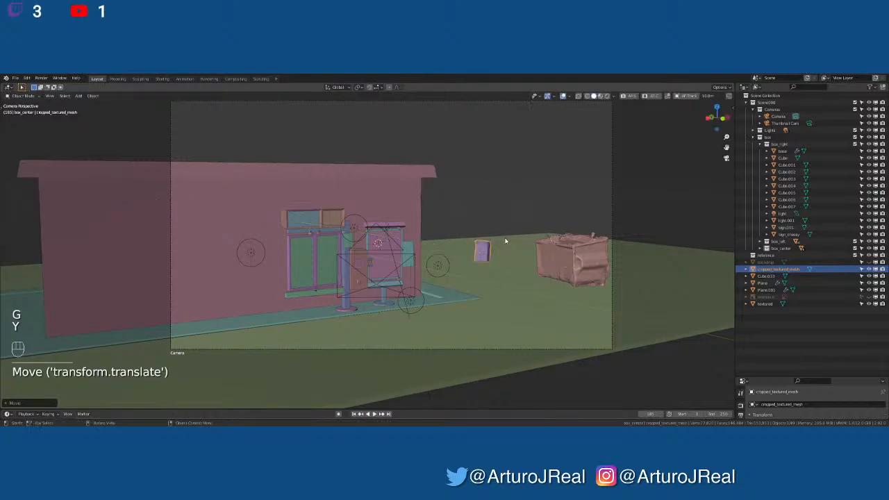
Hide the dumpster and rotate the small purple box by about -4° in the front orthographic view
{"action": "key", "text": "KP_3"}
{"action": "key", "text": "KP_1"}
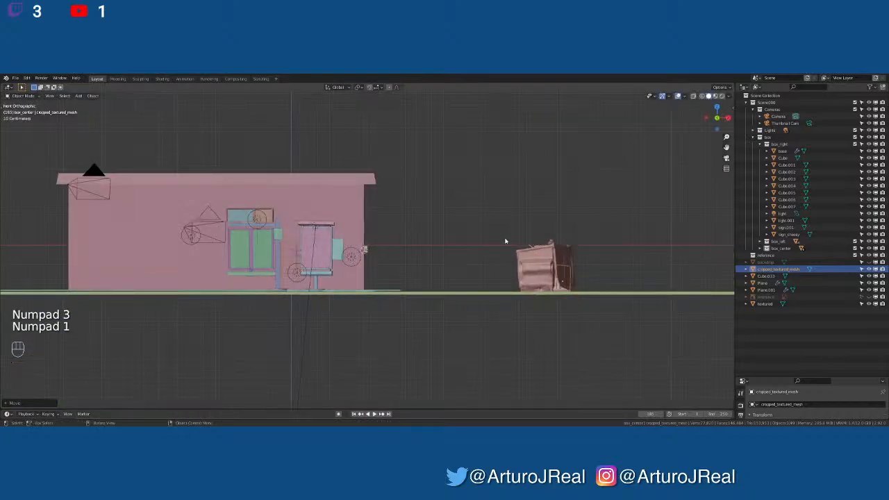
{"action": "left_click", "coordinate": [541, 256]}
{"action": "key", "text": "h"}
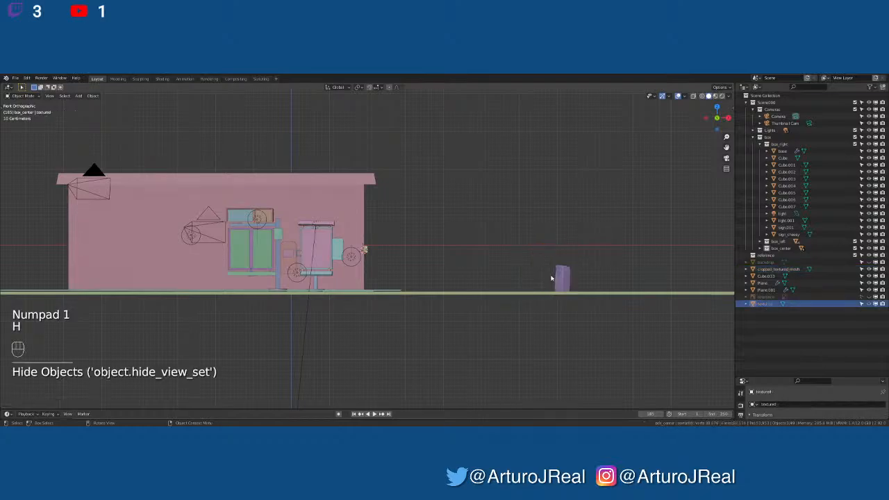
{"action": "left_click", "coordinate": [570, 277]}
{"action": "scroll", "coordinate": [630, 270], "scroll_direction": "up", "scroll_amount": 2}
{"action": "scroll", "coordinate": [539, 272], "scroll_direction": "up", "scroll_amount": 5}
{"action": "middle_click_drag", "start_coordinate": [630, 271], "coordinate": [430, 235], "text": "shift"}
{"action": "key", "text": "r"}
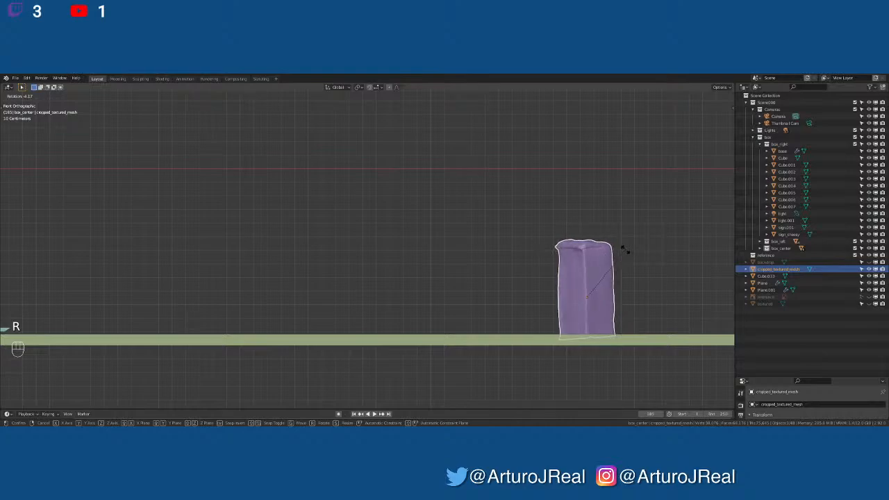
{"action": "left_click", "coordinate": [625, 251]}
{"action": "middle_click_drag", "start_coordinate": [625, 251], "coordinate": [544, 279]}
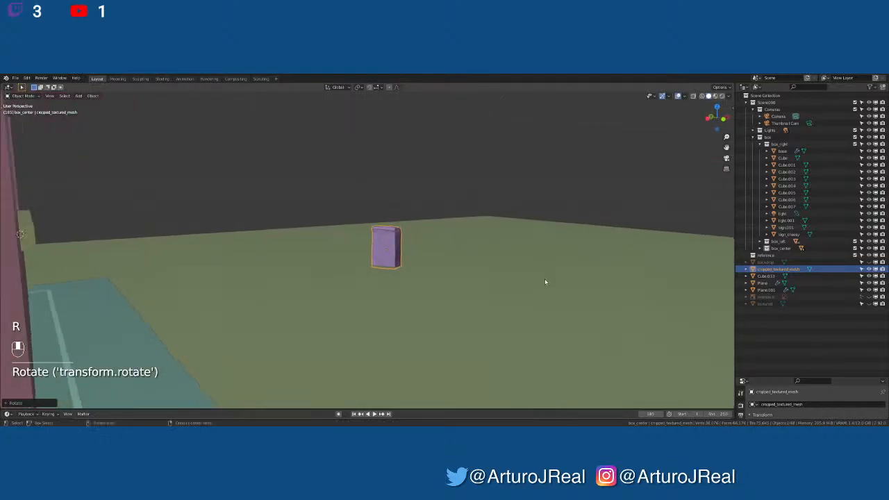
Rename the cropped_textured_mesh object as electrical_box
{"action": "left_click", "coordinate": [833, 271]}
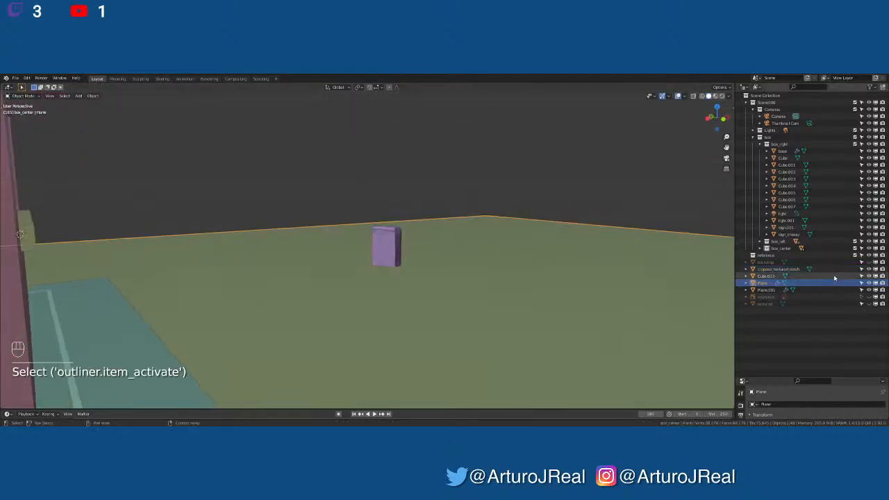
{"action": "double_click", "coordinate": [778, 269]}
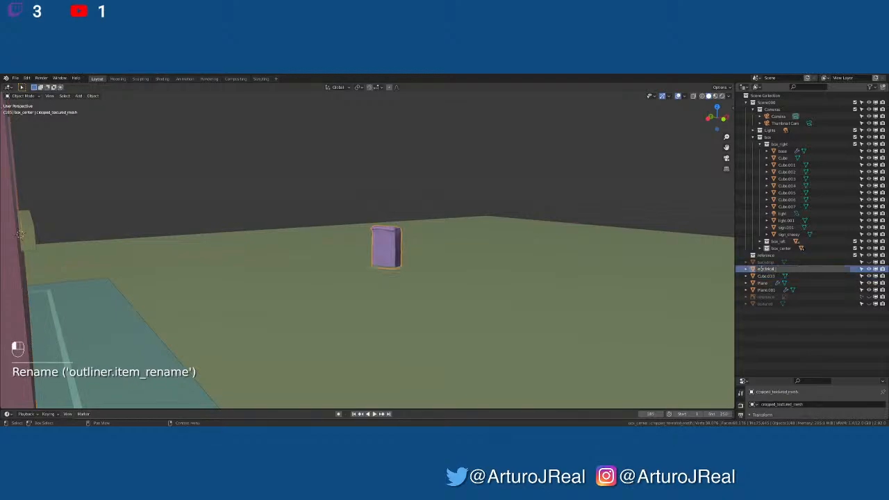
{"action": "type", "text": "electrical_box"}
{"action": "key", "text": "Return"}
Identify the building object Cube.033 and rename it as restaurant
{"action": "left_click", "coordinate": [762, 269]}
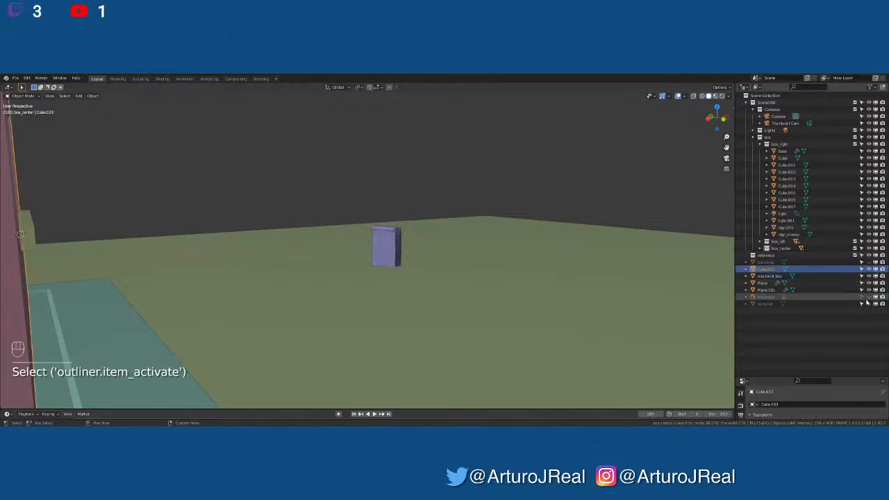
{"action": "left_click", "coordinate": [835, 276]}
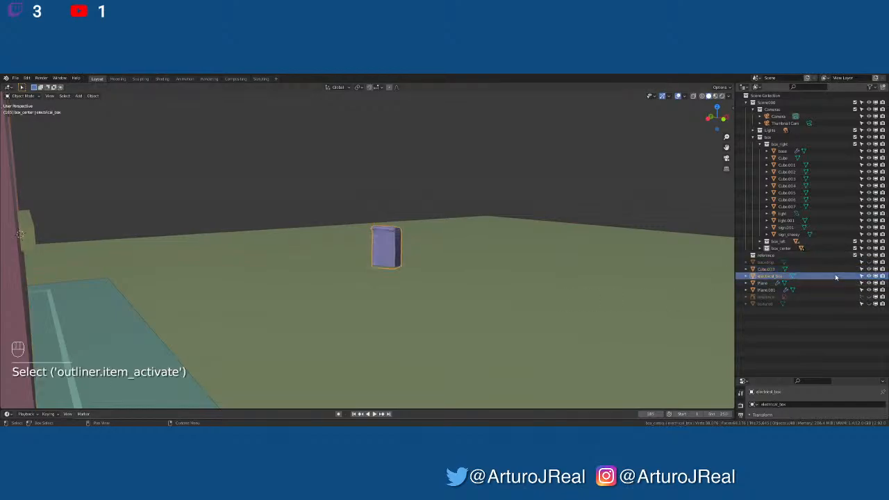
{"action": "left_click", "coordinate": [834, 269]}
{"action": "scroll", "coordinate": [537, 270], "scroll_direction": "down", "scroll_amount": 8}
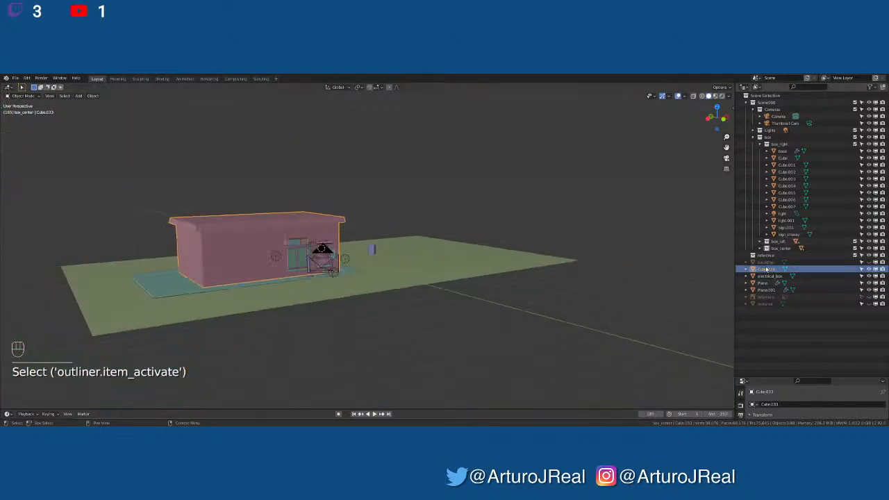
{"action": "double_click", "coordinate": [766, 269]}
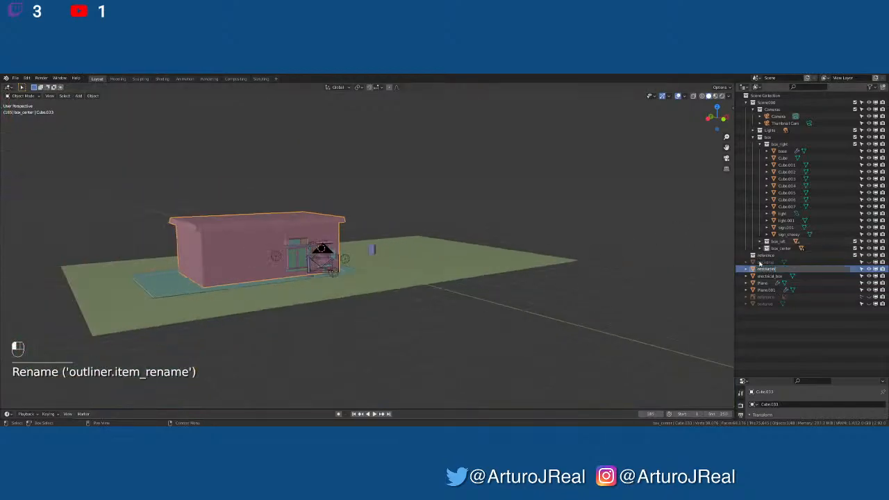
{"action": "type", "text": "restroom"}
{"action": "key", "text": "Return"}
Rename the Plane.001 slab beneath the building as restaurant_floor
{"action": "left_click", "coordinate": [771, 283]}
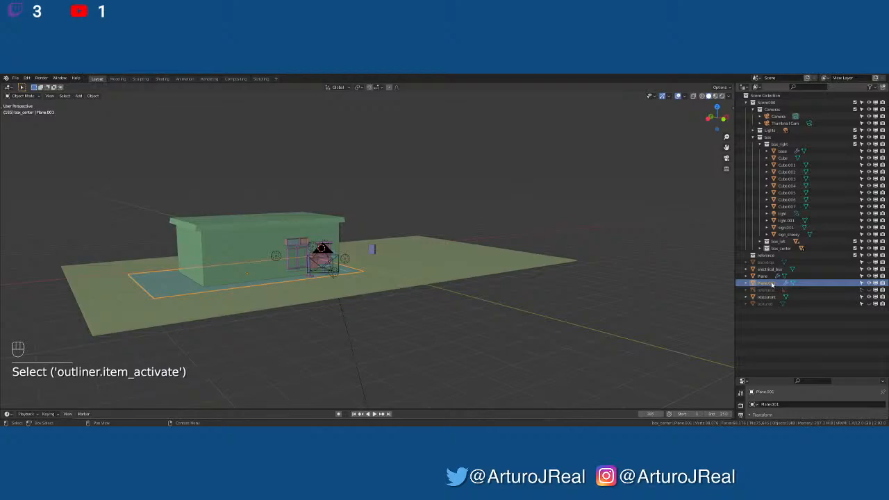
{"action": "double_click", "coordinate": [771, 283]}
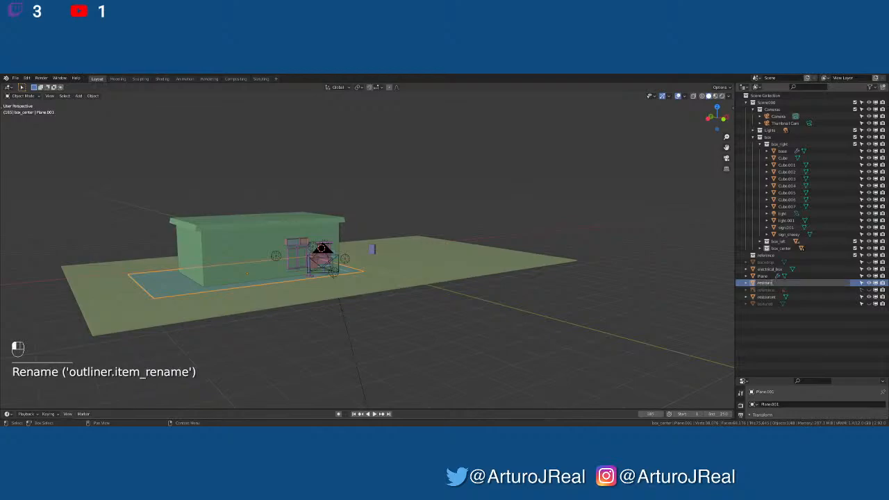
{"action": "type", "text": "restaurant_floor"}
{"action": "key", "text": "Return"}
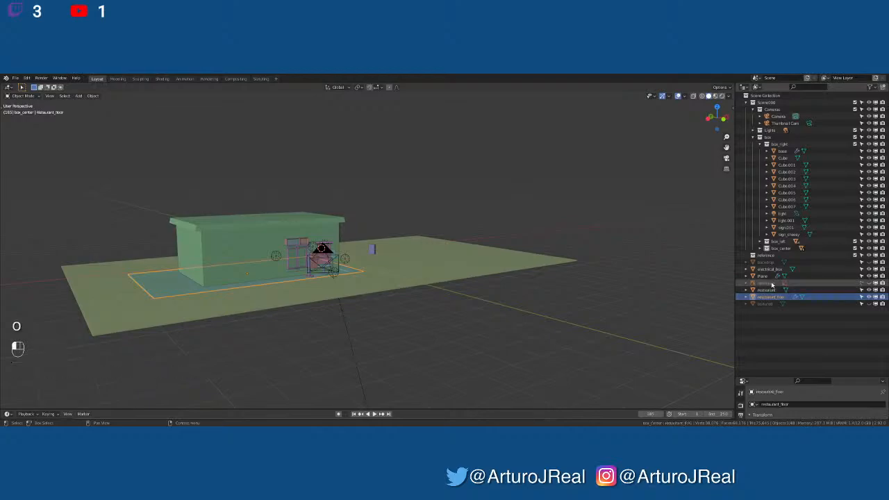
Move the restaurant and restaurant_floor objects together into a new collection named restaurant
{"action": "left_click", "coordinate": [770, 289]}
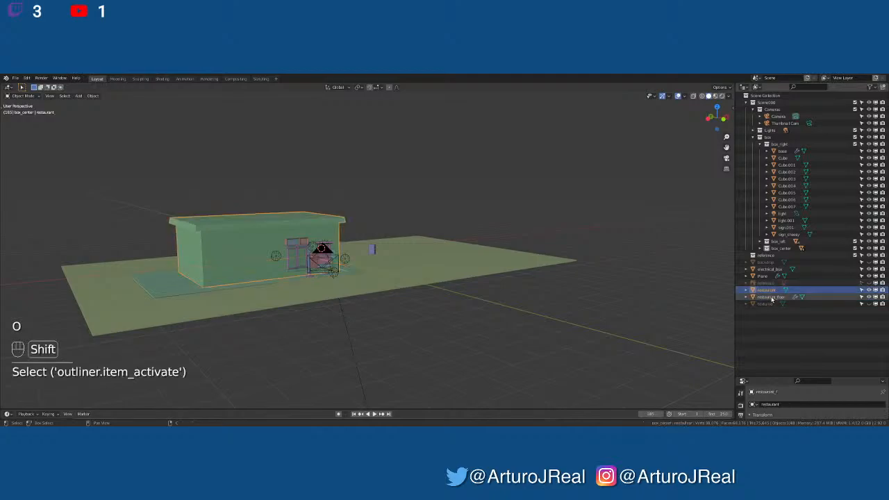
{"action": "left_click", "coordinate": [771, 297], "text": "shift"}
{"action": "key", "text": "m"}
{"action": "left_click", "coordinate": [703, 286]}
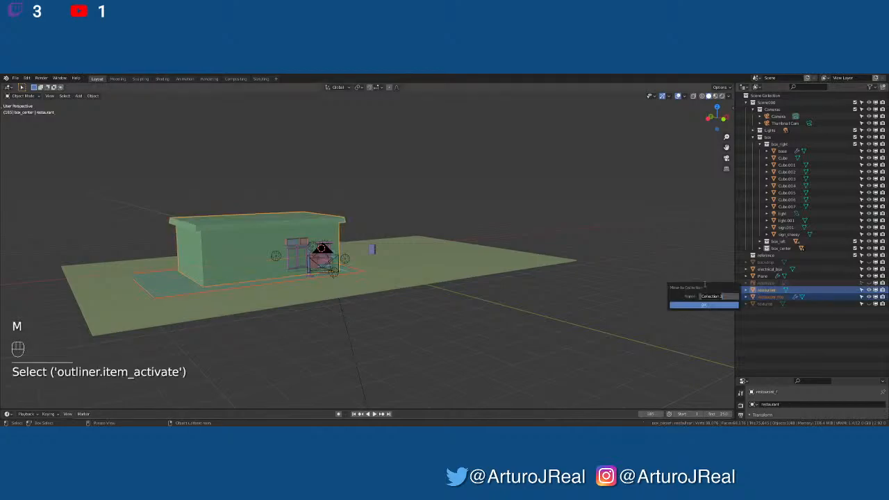
{"action": "type", "text": "restaurant"}
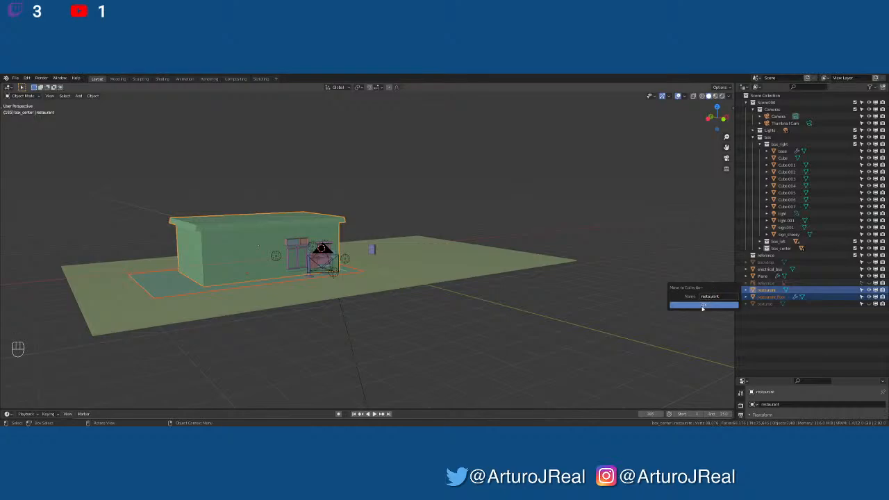
{"action": "left_click", "coordinate": [703, 305]}
Collapse the restaurant collection and move the hidden reference object into the reference collection
{"action": "left_click", "coordinate": [747, 263]}
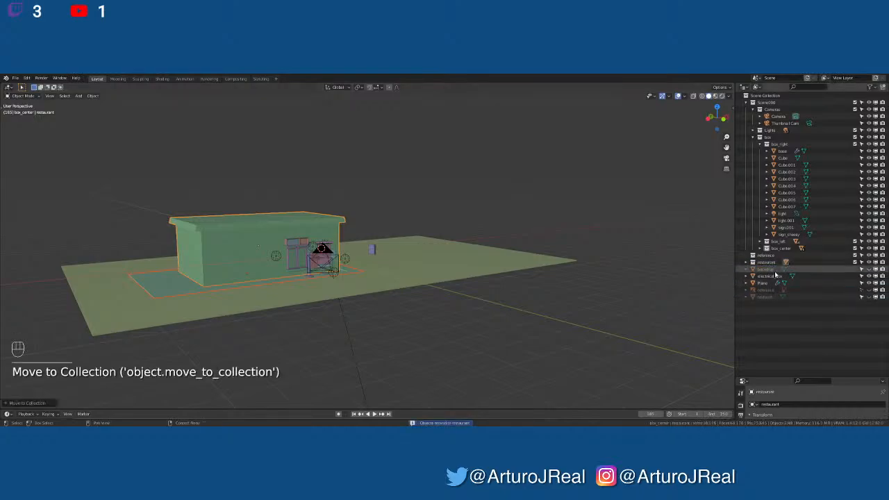
{"action": "left_click", "coordinate": [761, 290]}
{"action": "left_click_drag", "start_coordinate": [762, 290], "coordinate": [766, 255]}
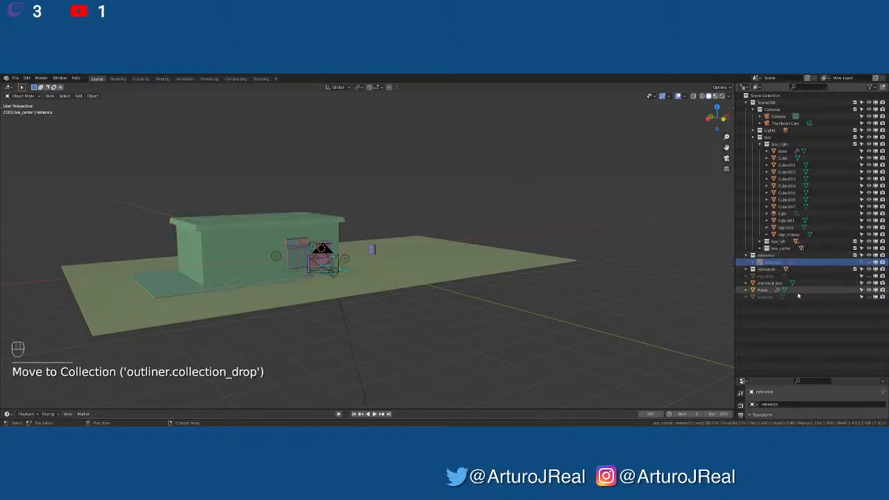
Unhide the dumpster and rename its textured object as bin
{"action": "left_click", "coordinate": [843, 297]}
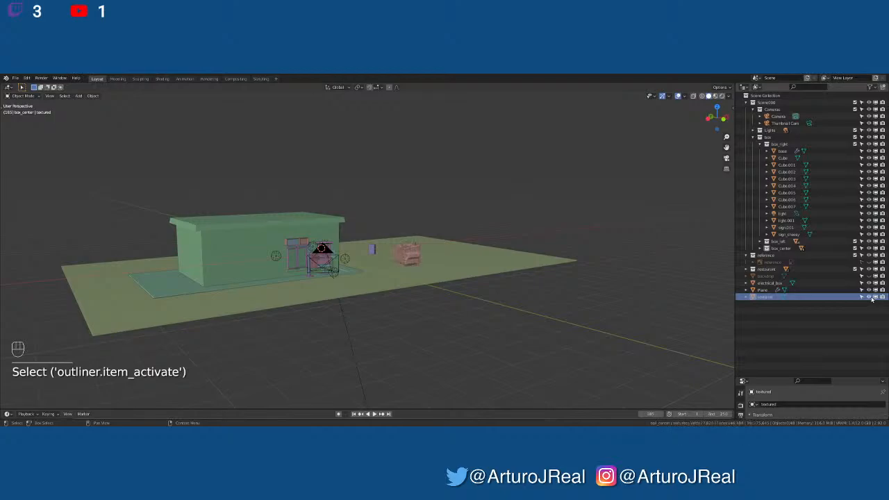
{"action": "double_click", "coordinate": [775, 298]}
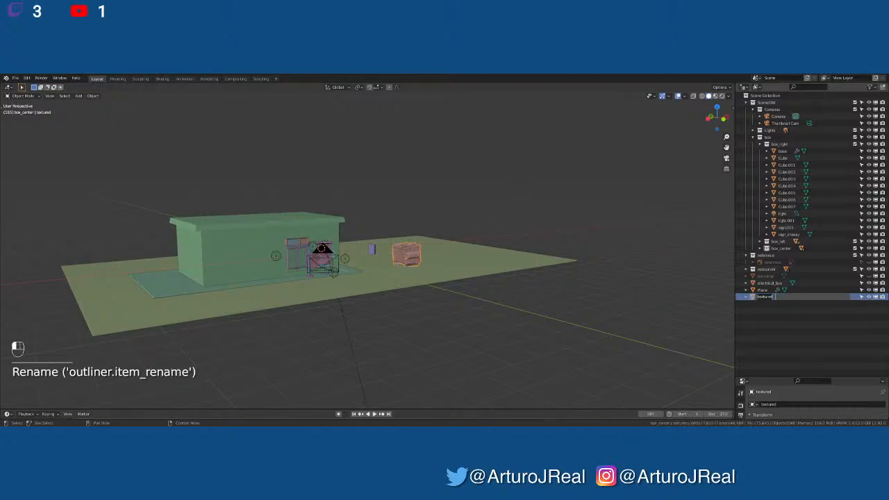
{"action": "type", "text": "bin"}
{"action": "key", "text": "Return"}
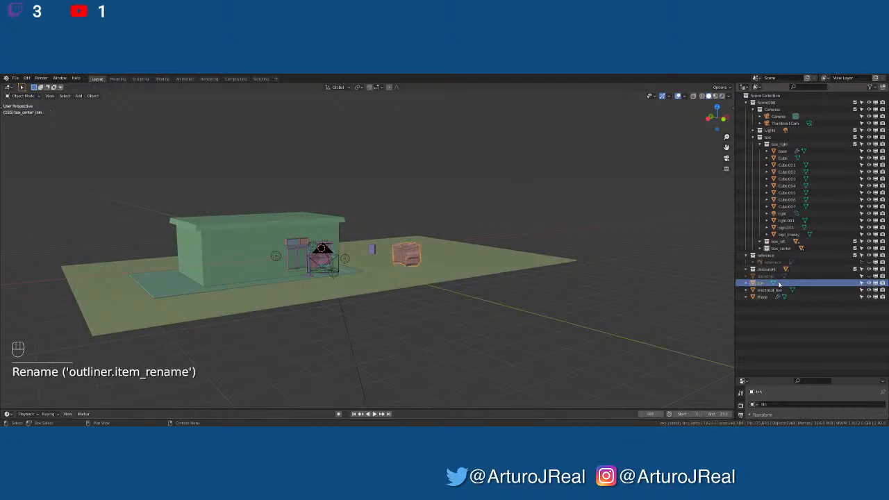
Rename the large Plane object under the whole scene as ground
{"action": "left_click", "coordinate": [759, 297]}
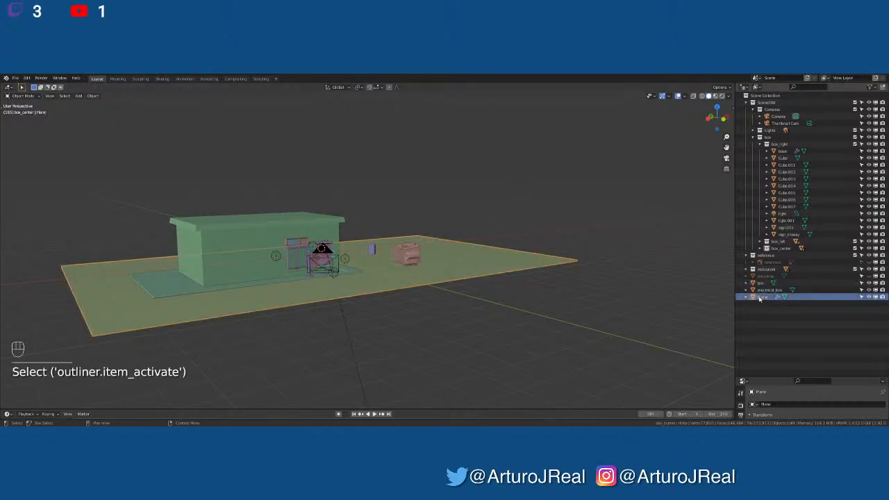
{"action": "double_click", "coordinate": [759, 298]}
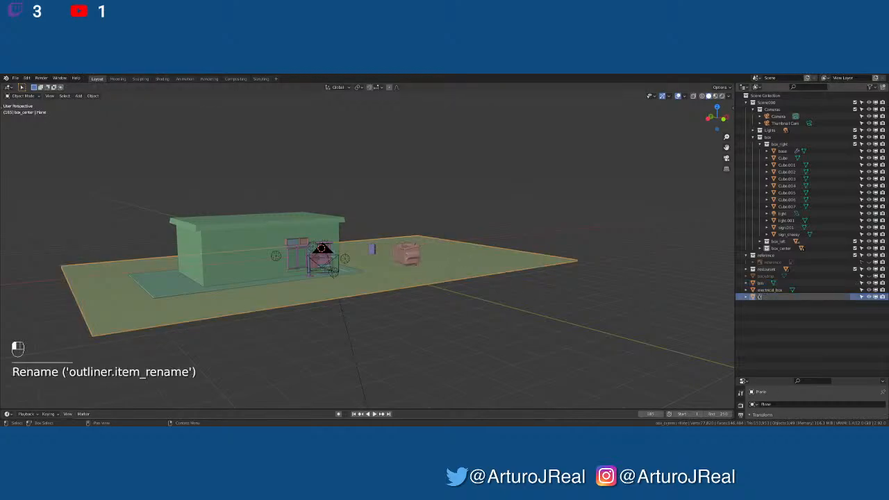
{"action": "type", "text": "ground"}
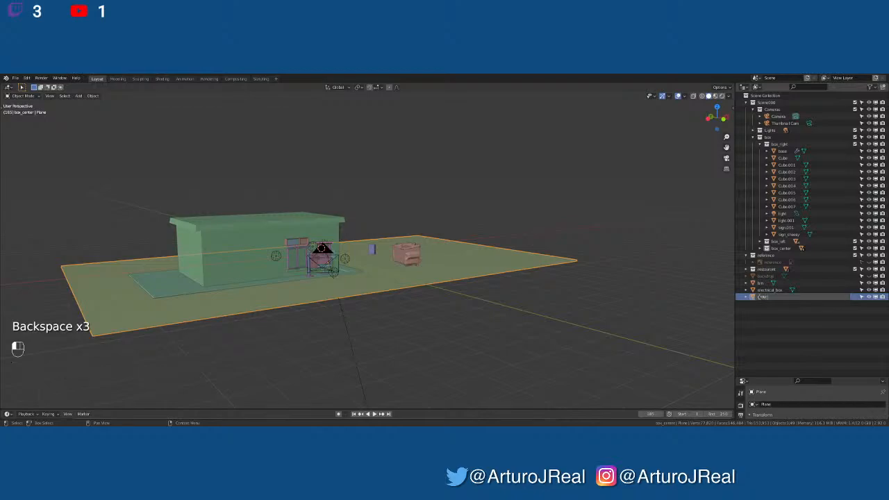
{"action": "key", "text": "Return"}
Check the placement of the bin and electrical box from the front and through the scene camera
{"action": "middle_click_drag", "start_coordinate": [539, 274], "coordinate": [502, 294]}
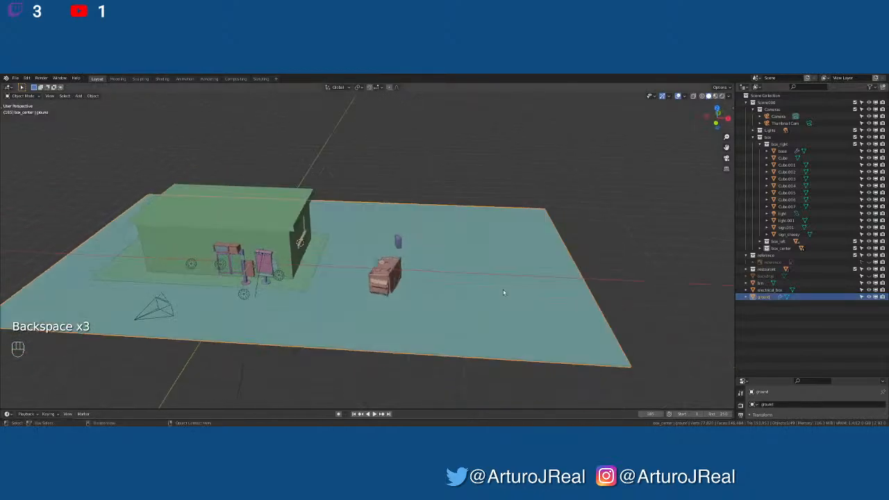
{"action": "key", "text": "KP_1"}
{"action": "scroll", "coordinate": [472, 257], "scroll_direction": "up", "scroll_amount": 6}
{"action": "scroll", "coordinate": [413, 232], "scroll_direction": "down", "scroll_amount": 6}
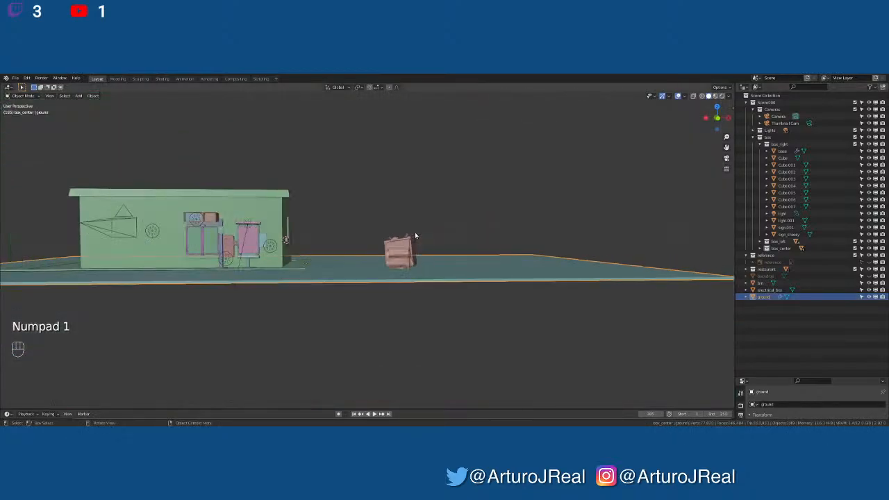
{"action": "key", "text": "KP_0"}
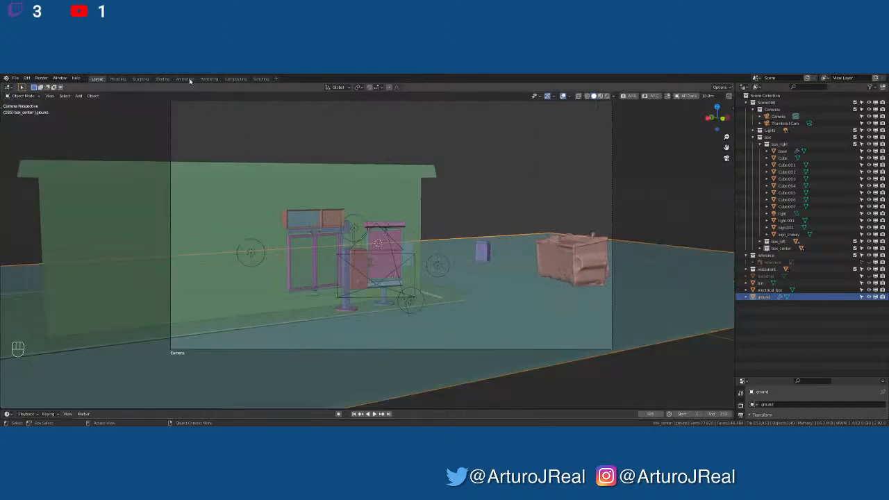
{"action": "left_click", "coordinate": [163, 79]}
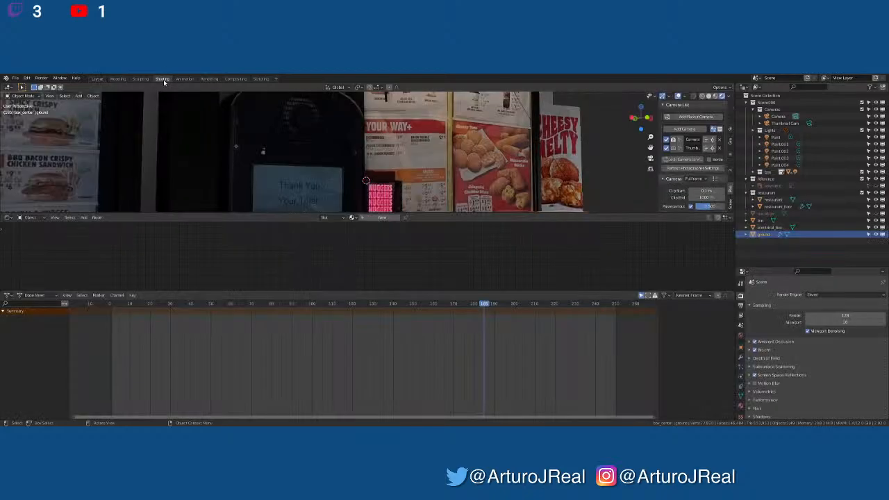
{"action": "scroll", "coordinate": [373, 156], "scroll_direction": "down", "scroll_amount": 6}
{"action": "middle_click_drag", "start_coordinate": [373, 155], "coordinate": [455, 157]}
{"action": "scroll", "coordinate": [421, 159], "scroll_direction": "up", "scroll_amount": 3}
{"action": "left_click", "coordinate": [97, 78]}
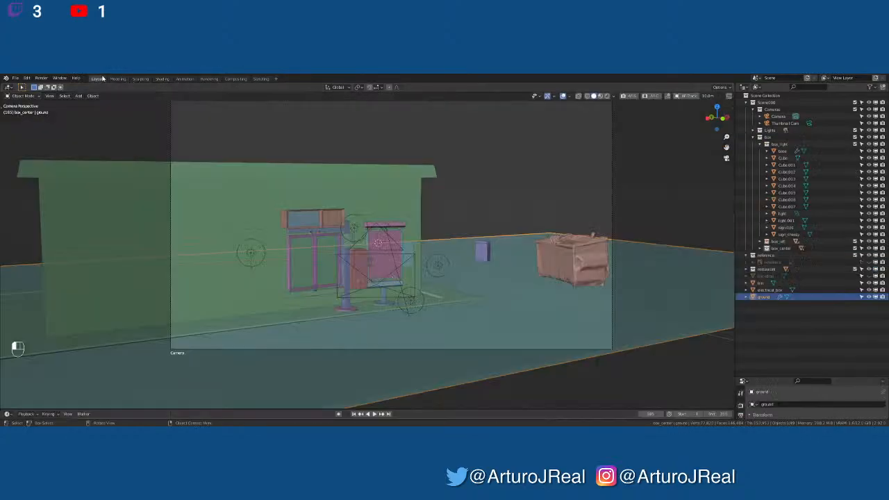
Compare the camera view in material preview and rendered shading, and leave the viewport in rendered shading
{"action": "left_click", "coordinate": [600, 96]}
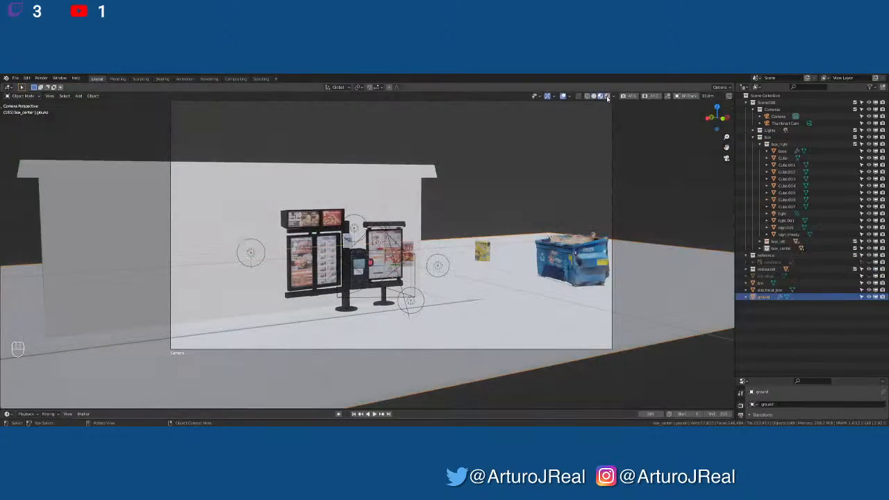
{"action": "left_click", "coordinate": [607, 96]}
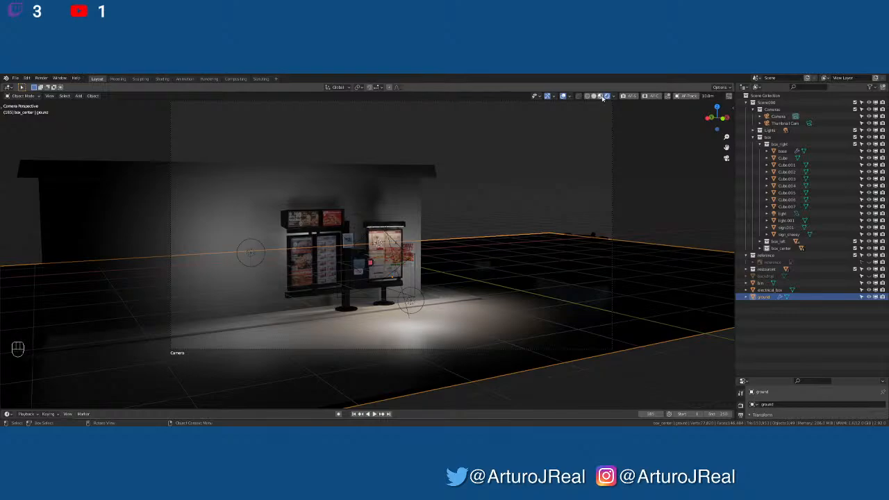
{"action": "left_click", "coordinate": [601, 97]}
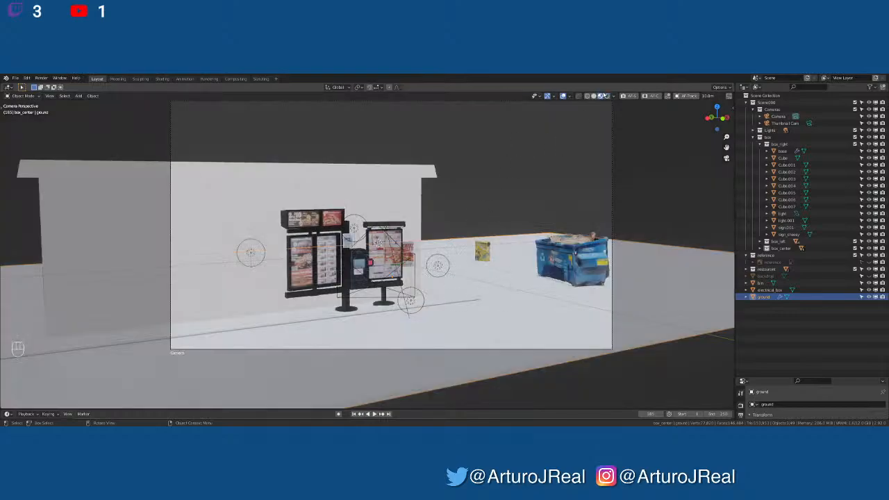
{"action": "left_click", "coordinate": [607, 96]}
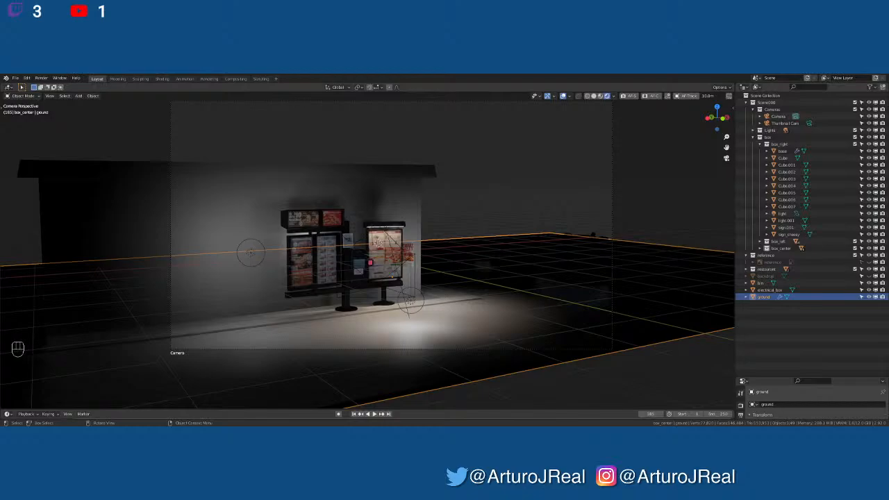
Try raising the point light near the ground by the building's corner straight up to roof height
{"action": "scroll", "coordinate": [419, 303], "scroll_direction": "up", "scroll_amount": 1}
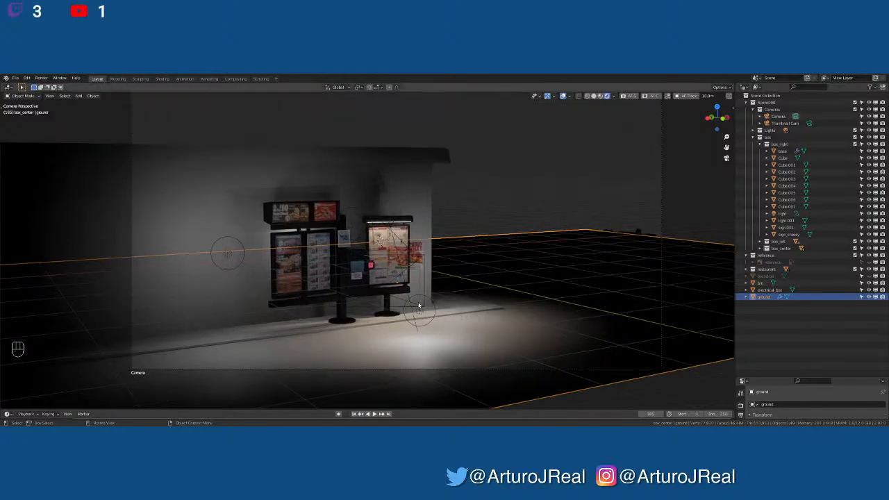
{"action": "scroll", "coordinate": [418, 305], "scroll_direction": "up", "scroll_amount": 1}
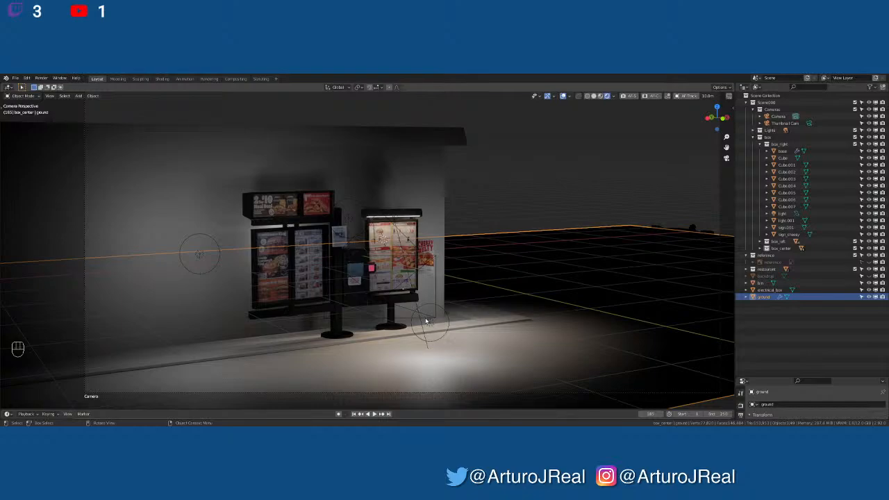
{"action": "left_click", "coordinate": [430, 325]}
{"action": "key", "text": "g"}
{"action": "key", "text": "z"}
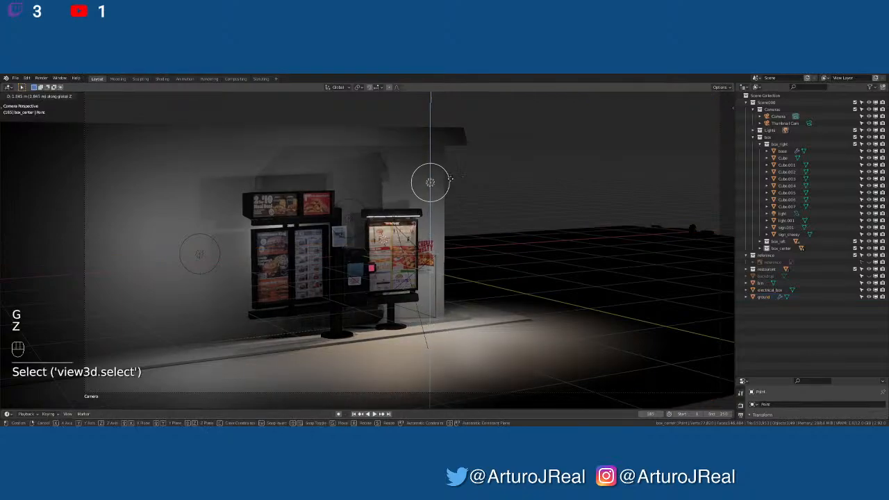
{"action": "left_click", "coordinate": [455, 156]}
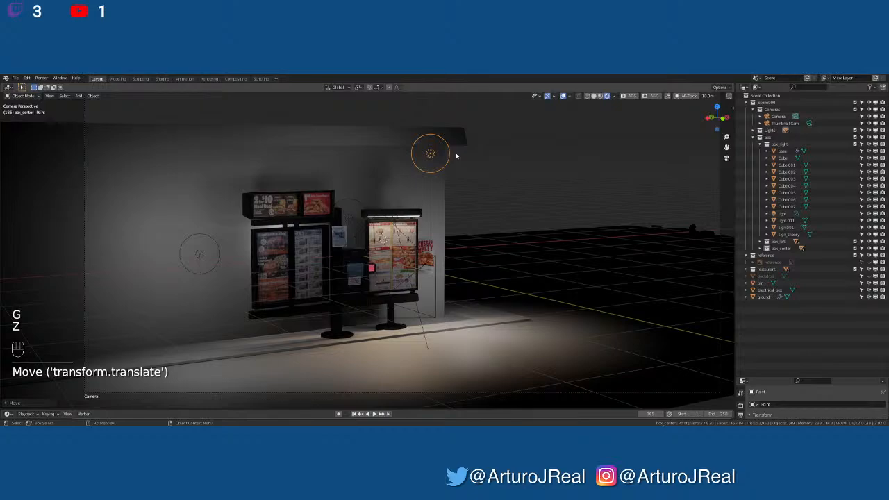
Delete the raised point light under the roof corner and the point light beside the large double menu board
{"action": "key", "text": "c"}
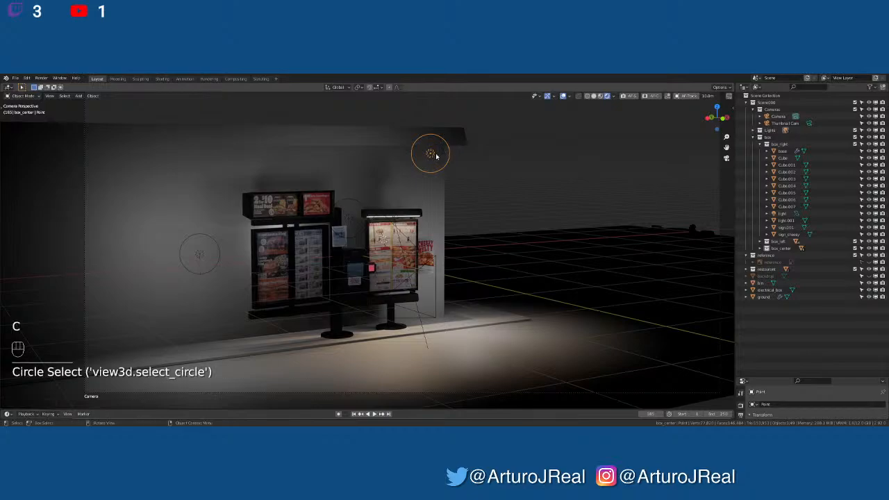
{"action": "key", "text": "x"}
{"action": "left_click", "coordinate": [437, 156]}
{"action": "left_click", "coordinate": [200, 256]}
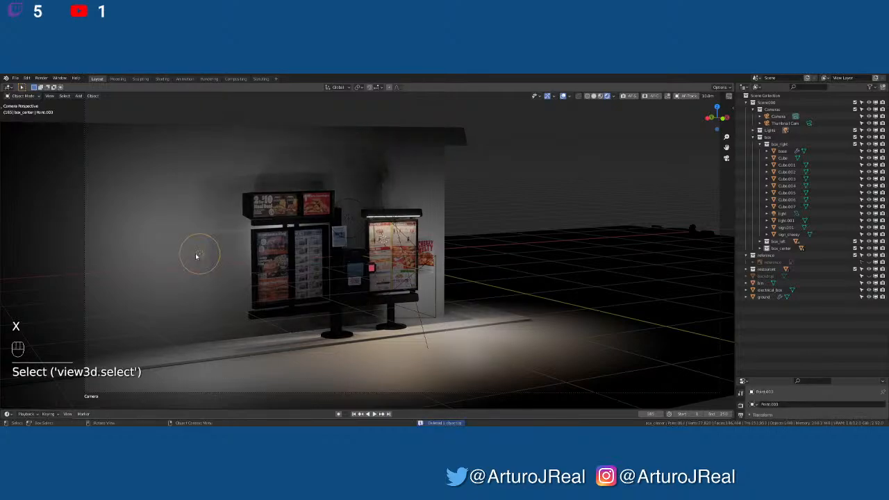
{"action": "key", "text": "x"}
{"action": "left_click", "coordinate": [199, 254]}
Delete the point light close to the restaurant wall behind the large menu board
{"action": "middle_click_drag", "start_coordinate": [241, 250], "coordinate": [299, 260]}
{"action": "scroll", "coordinate": [514, 329], "scroll_direction": "up", "scroll_amount": 2}
{"action": "scroll", "coordinate": [520, 332], "scroll_direction": "down", "scroll_amount": 4}
{"action": "middle_click_drag", "start_coordinate": [520, 331], "coordinate": [486, 326]}
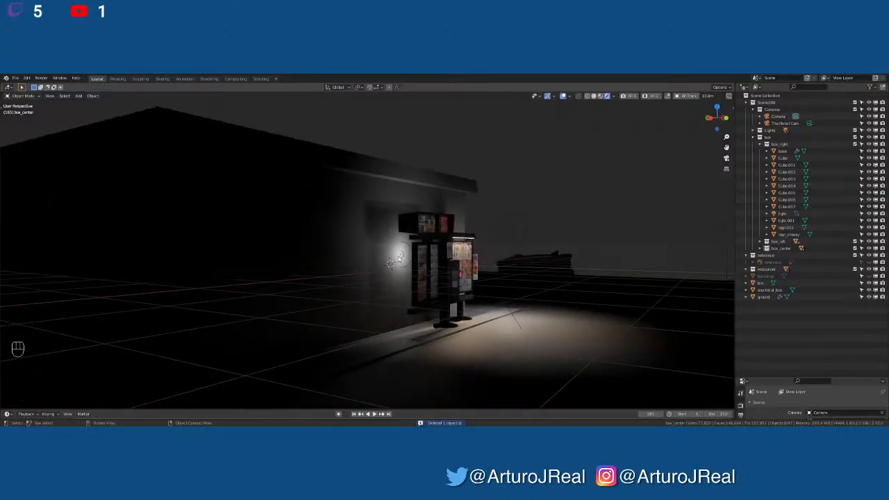
{"action": "left_click", "coordinate": [403, 255]}
{"action": "left_click", "coordinate": [402, 256]}
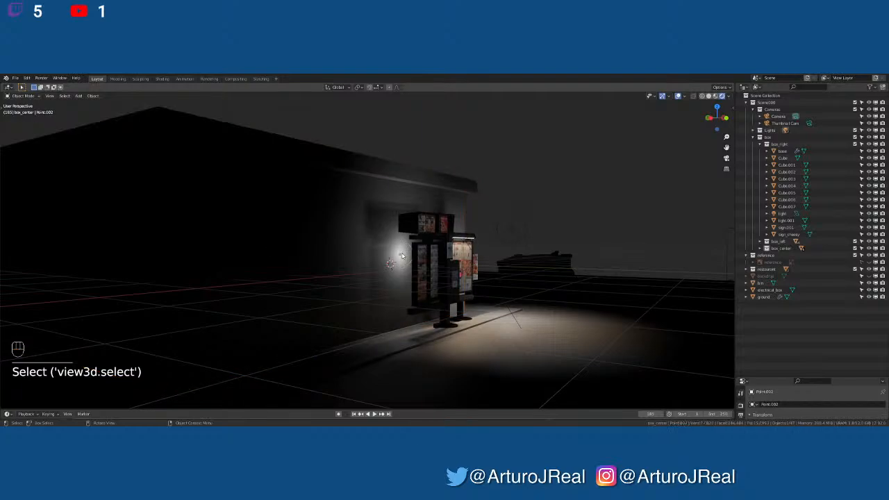
{"action": "key", "text": "x"}
{"action": "left_click", "coordinate": [403, 254]}
Examine how the two upper menu signs, the other boards and the wall under the roof are lit from several angles
{"action": "mouse_move", "coordinate": [430, 256]}
{"action": "middle_mouse_down"}
{"action": "mouse_move", "coordinate": [391, 257]}
{"action": "mouse_move", "coordinate": [440, 261]}
{"action": "middle_mouse_up"}
{"action": "scroll", "coordinate": [396, 276], "scroll_direction": "up", "scroll_amount": 5}
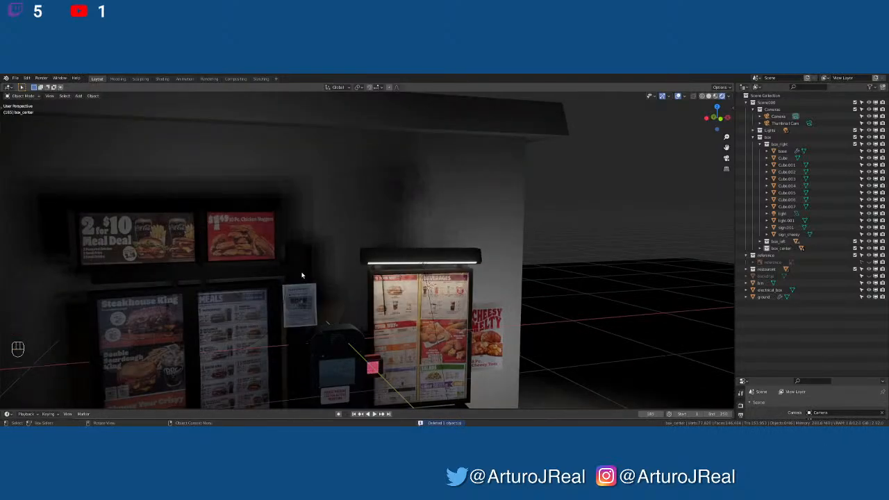
{"action": "left_click", "coordinate": [182, 245]}
{"action": "left_click", "coordinate": [228, 243], "text": "shift"}
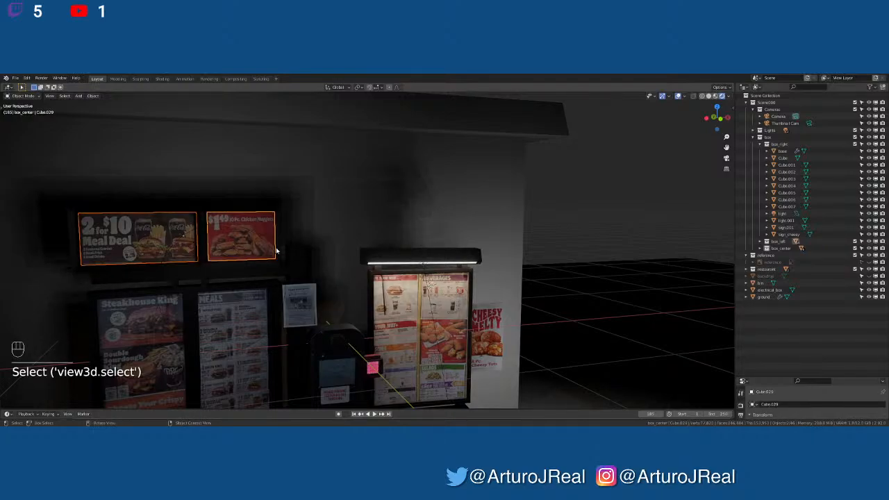
{"action": "middle_click_drag", "start_coordinate": [289, 254], "coordinate": [308, 275]}
{"action": "scroll", "coordinate": [286, 251], "scroll_direction": "down", "scroll_amount": 2}
{"action": "scroll", "coordinate": [308, 278], "scroll_direction": "up", "scroll_amount": 2}
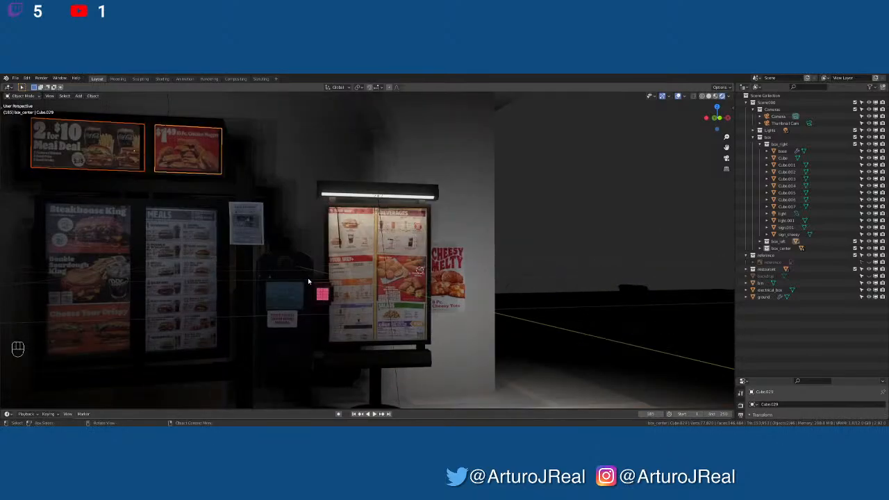
{"action": "scroll", "coordinate": [308, 278], "scroll_direction": "down", "scroll_amount": 4}
{"action": "scroll", "coordinate": [305, 273], "scroll_direction": "up", "scroll_amount": 2}
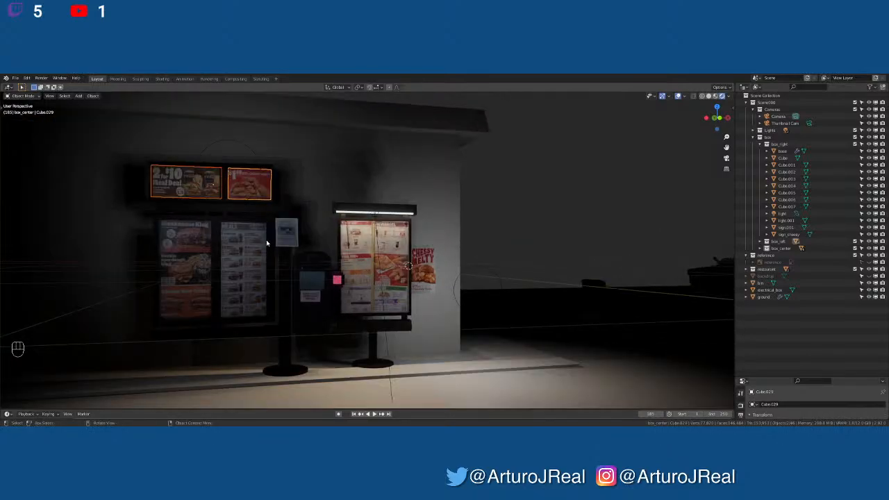
{"action": "scroll", "coordinate": [318, 211], "scroll_direction": "down", "scroll_amount": 4}
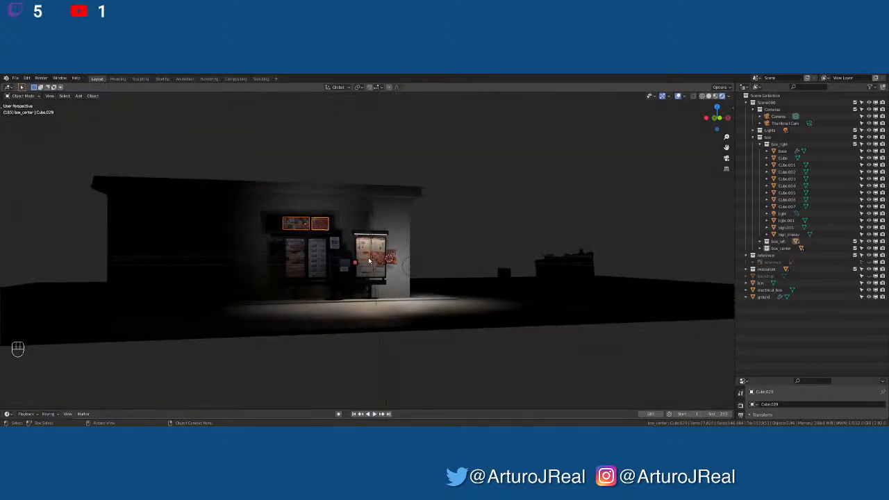
{"action": "middle_click_drag", "start_coordinate": [367, 254], "coordinate": [364, 265]}
{"action": "scroll", "coordinate": [355, 229], "scroll_direction": "up", "scroll_amount": 2}
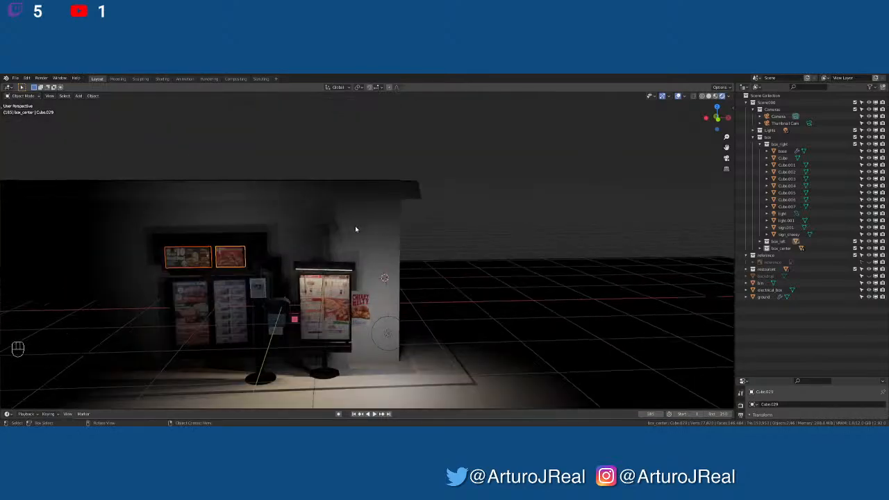
{"action": "scroll", "coordinate": [358, 223], "scroll_direction": "up", "scroll_amount": 1}
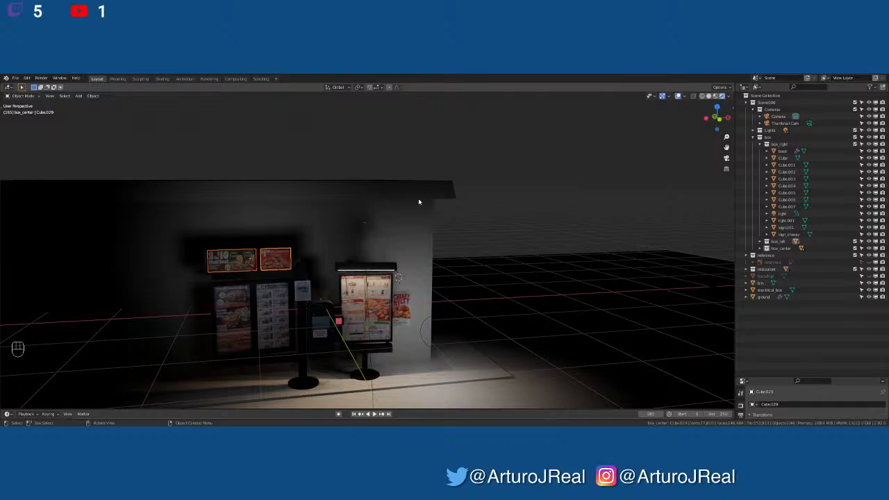
{"action": "scroll", "coordinate": [427, 206], "scroll_direction": "up", "scroll_amount": 1}
{"action": "middle_click_drag", "start_coordinate": [264, 183], "coordinate": [317, 175]}
Inset the long underside face of the restaurant's front roof overhang slightly
{"action": "key", "text": "Tab"}
{"action": "key", "text": "Tab"}
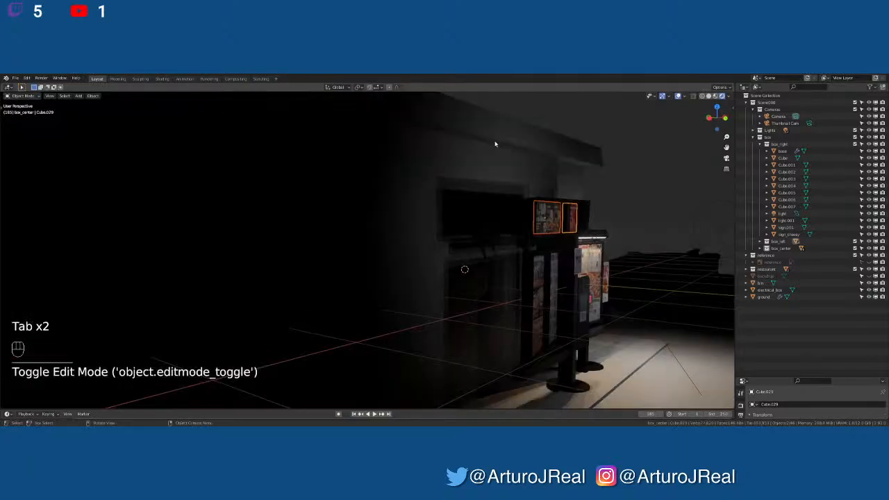
{"action": "left_click", "coordinate": [494, 141]}
{"action": "key", "text": "Tab"}
{"action": "left_click", "coordinate": [494, 141]}
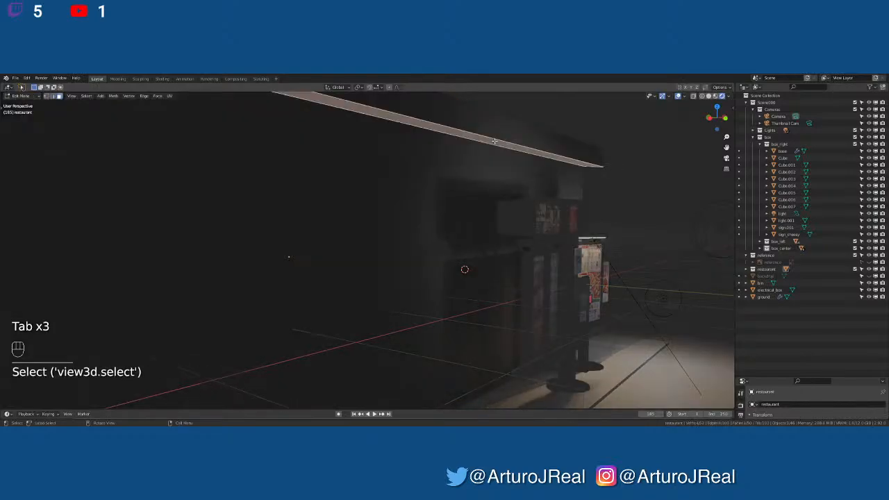
{"action": "key", "text": "i"}
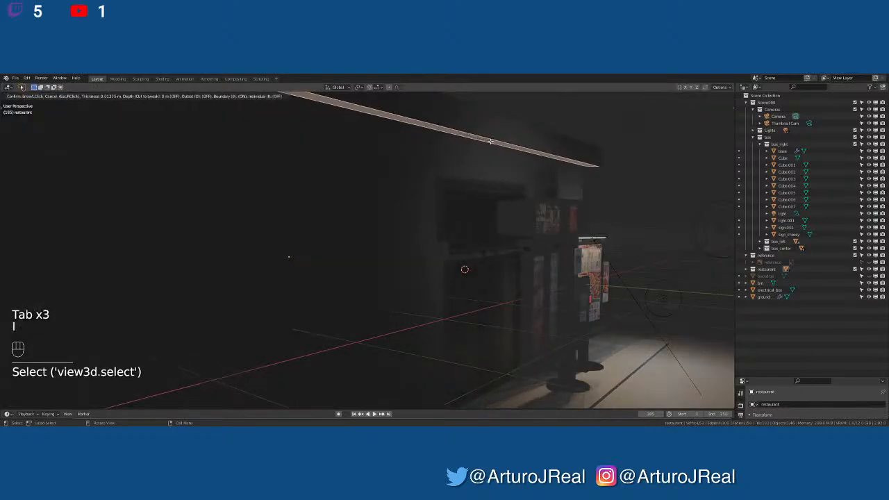
{"action": "left_click", "coordinate": [490, 146]}
Extrude the inset strip inward into the roof overhang and separate the selected face into its own object
{"action": "key", "text": "KP_Decimal"}
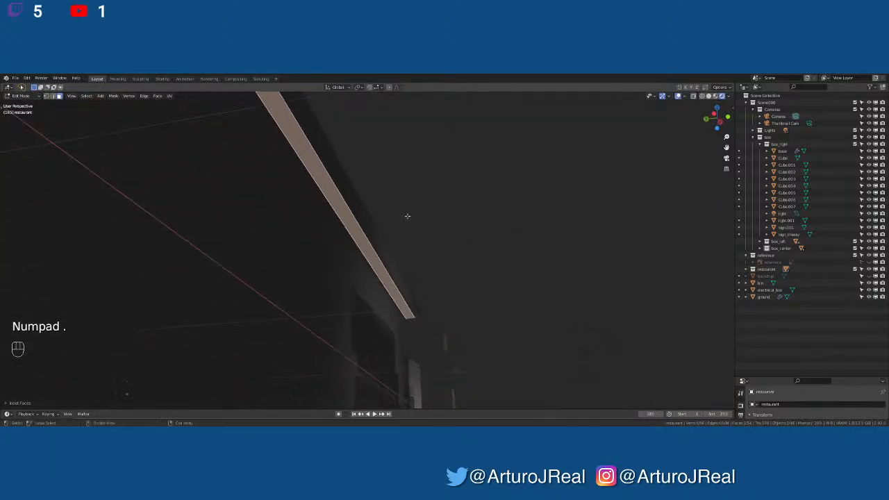
{"action": "key", "text": "e"}
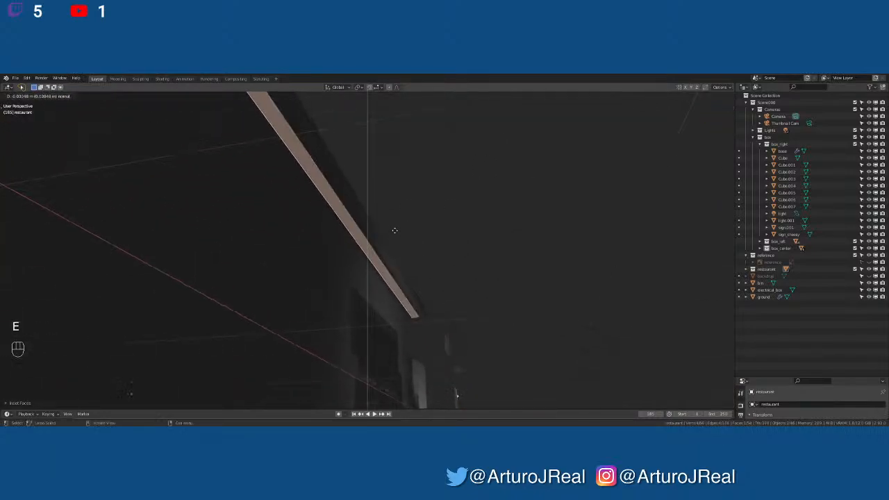
{"action": "left_click", "coordinate": [391, 237]}
{"action": "middle_click_drag", "start_coordinate": [391, 239], "coordinate": [390, 244]}
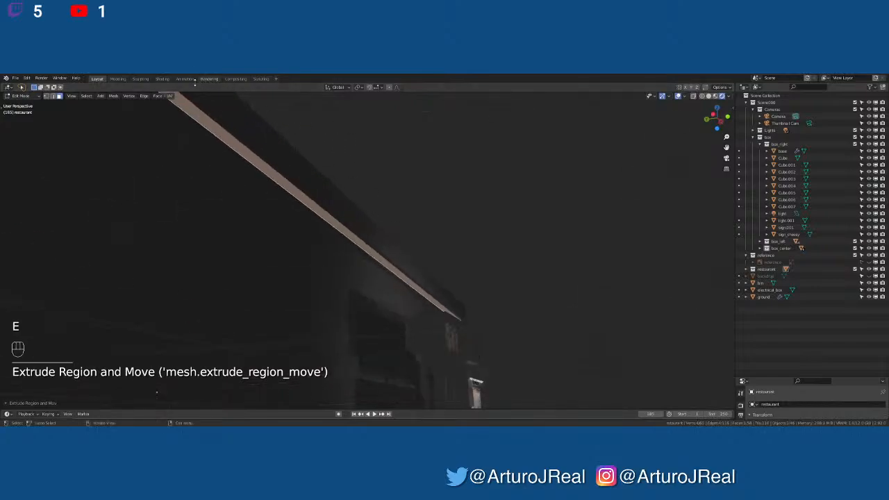
{"action": "key", "text": "p"}
{"action": "left_click", "coordinate": [261, 148]}
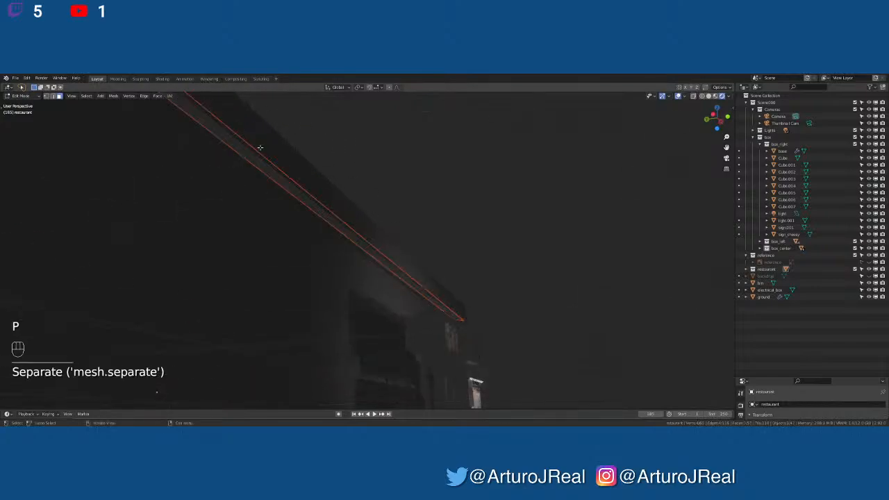
Expand the node editor over the dope sheet and create a new restaurant material with a pale yellow base color
{"action": "left_click", "coordinate": [163, 80]}
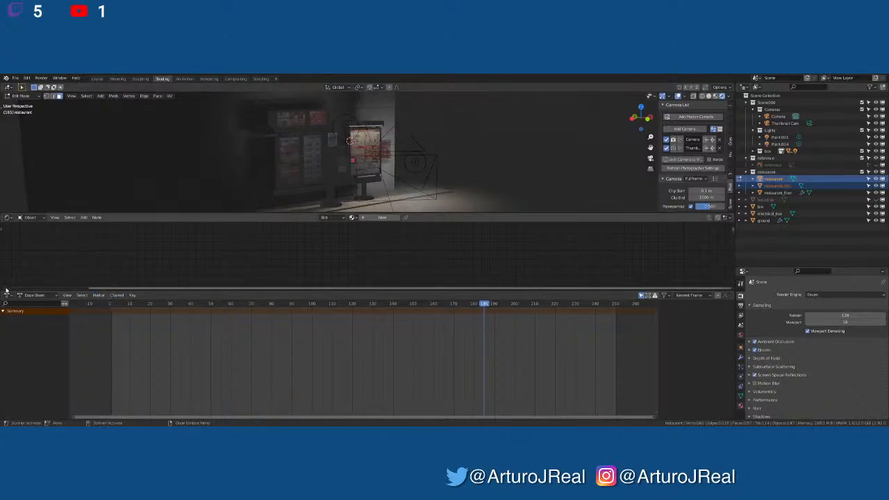
{"action": "left_click_drag", "start_coordinate": [2, 289], "coordinate": [7, 318]}
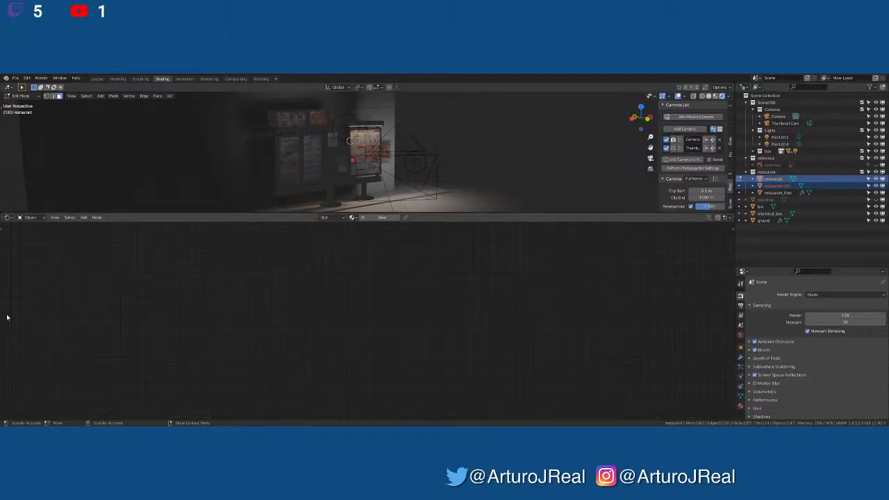
{"action": "left_click", "coordinate": [382, 218]}
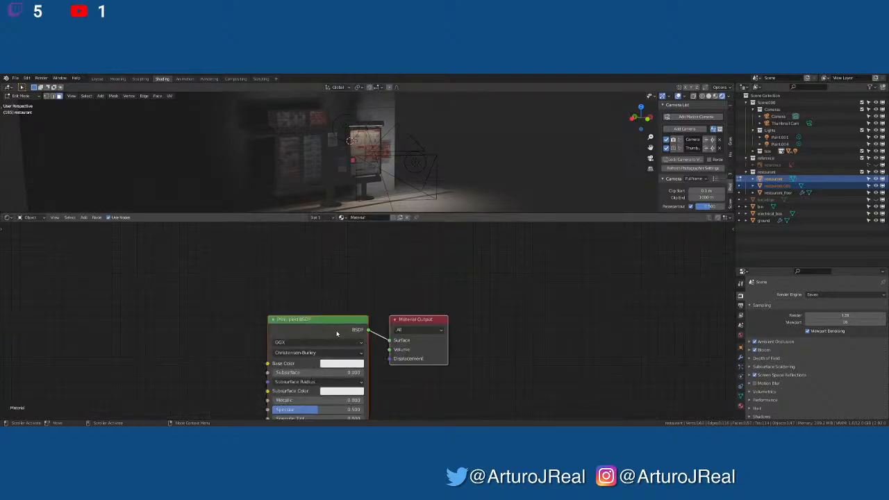
{"action": "middle_click_drag", "start_coordinate": [337, 335], "coordinate": [340, 257]}
{"action": "left_click", "coordinate": [341, 298]}
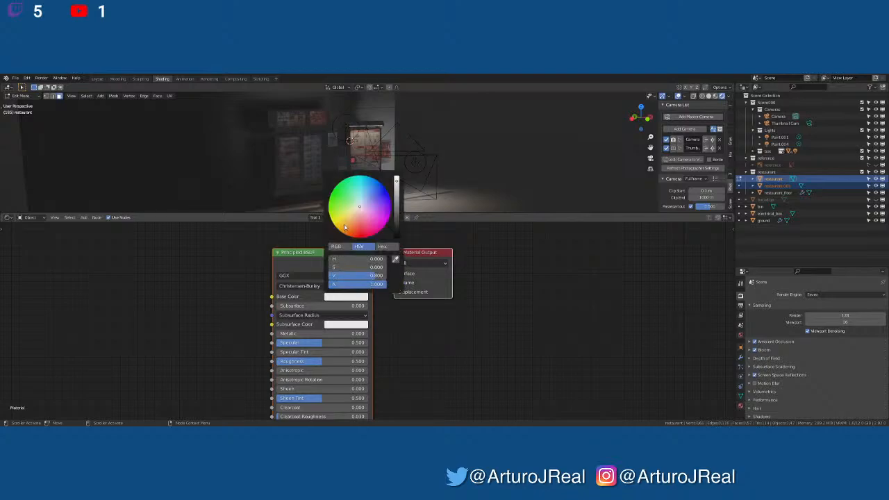
{"action": "left_click", "coordinate": [349, 216]}
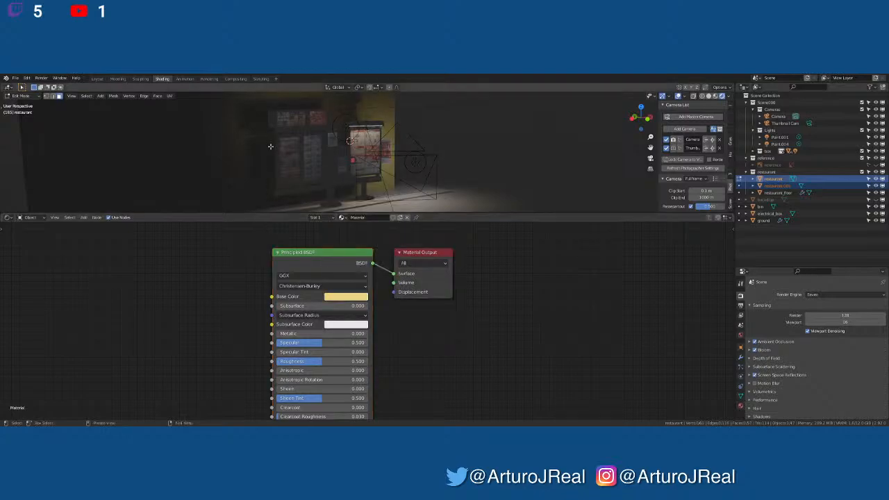
Change the restaurant material's base color to a muted orange-brown
{"action": "middle_click_drag", "start_coordinate": [283, 124], "coordinate": [305, 130]}
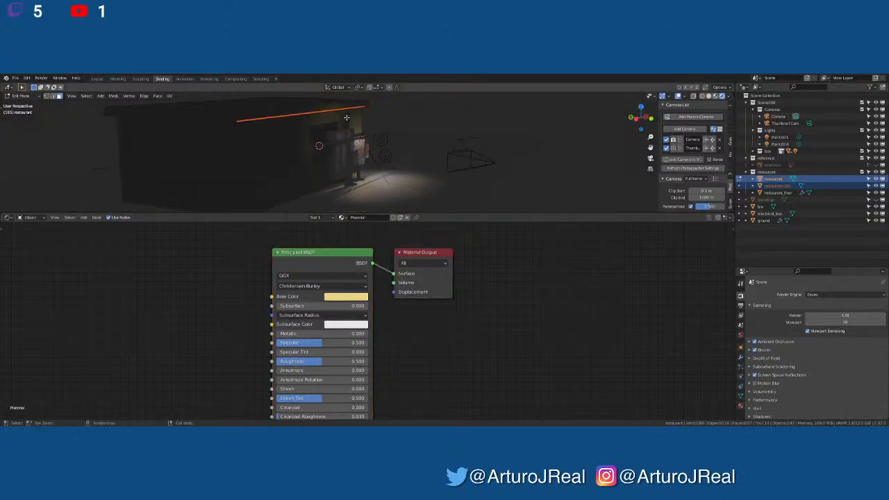
{"action": "key", "text": "Tab"}
{"action": "key", "text": "Tab"}
{"action": "left_click", "coordinate": [339, 298]}
{"action": "left_click_drag", "start_coordinate": [350, 218], "coordinate": [348, 221]}
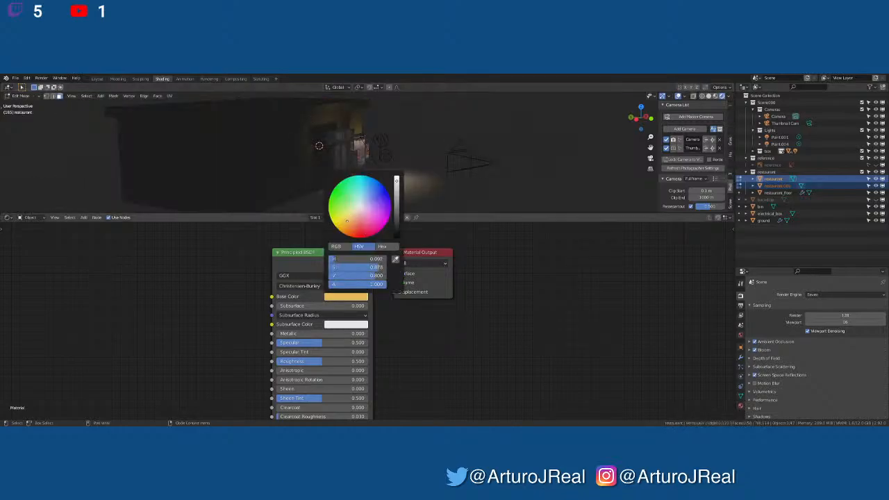
{"action": "mouse_move", "coordinate": [398, 197]}
{"action": "left_mouse_down"}
{"action": "mouse_move", "coordinate": [397, 211]}
{"action": "mouse_move", "coordinate": [396, 195]}
{"action": "left_mouse_up"}
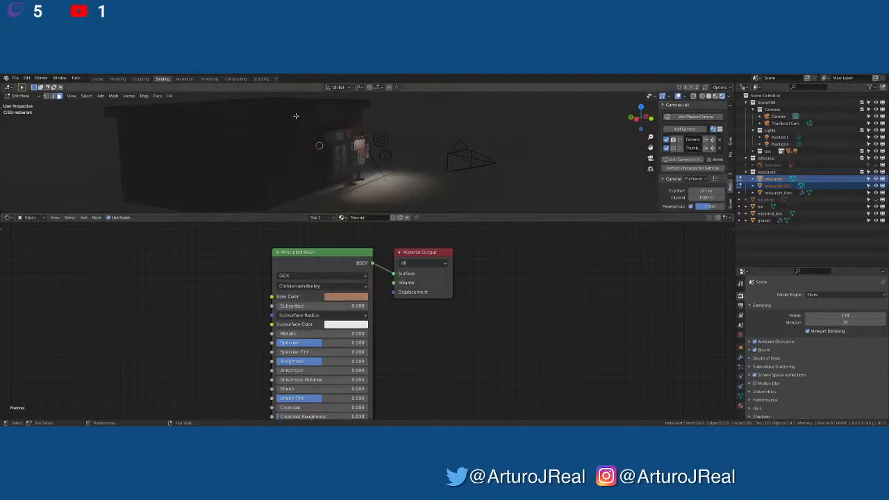
Leave mesh editing, select the separated strip under the roof overhang and create a new material for it
{"action": "middle_click_drag", "start_coordinate": [295, 154], "coordinate": [353, 184]}
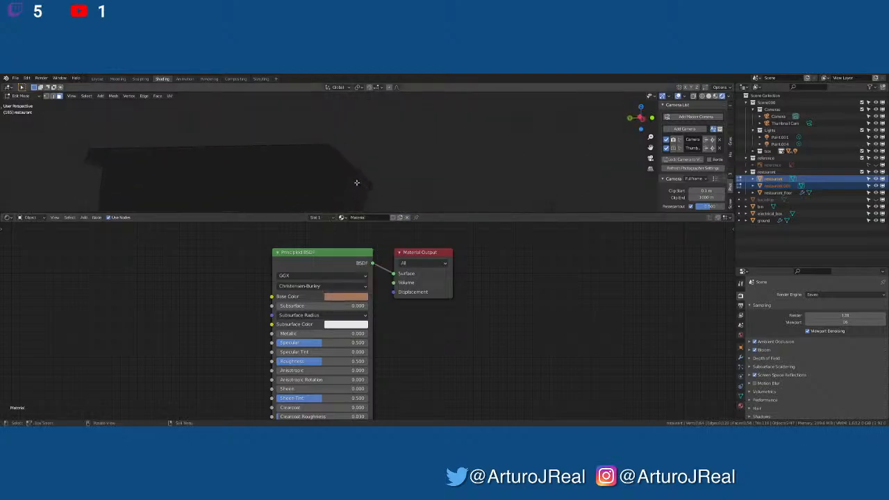
{"action": "key", "text": "Tab"}
{"action": "left_click", "coordinate": [360, 183]}
{"action": "left_click", "coordinate": [358, 181]}
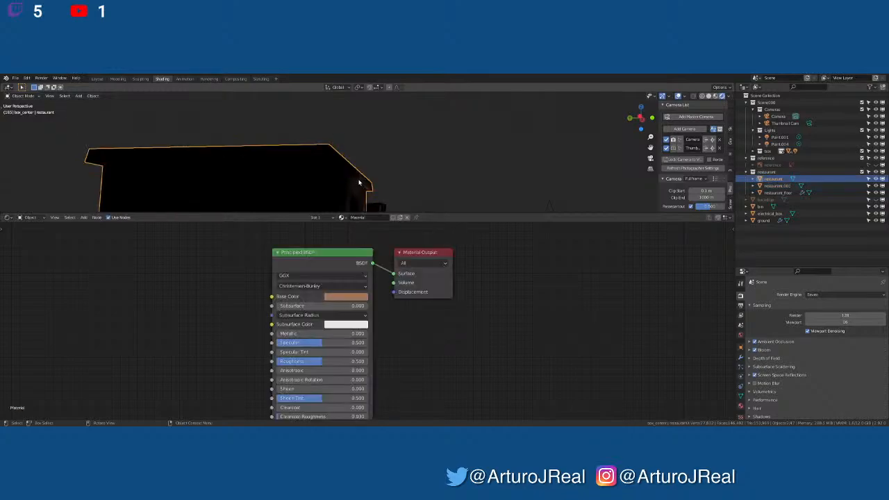
{"action": "key", "text": "Tab"}
{"action": "key", "text": "Tab"}
{"action": "left_click", "coordinate": [358, 181]}
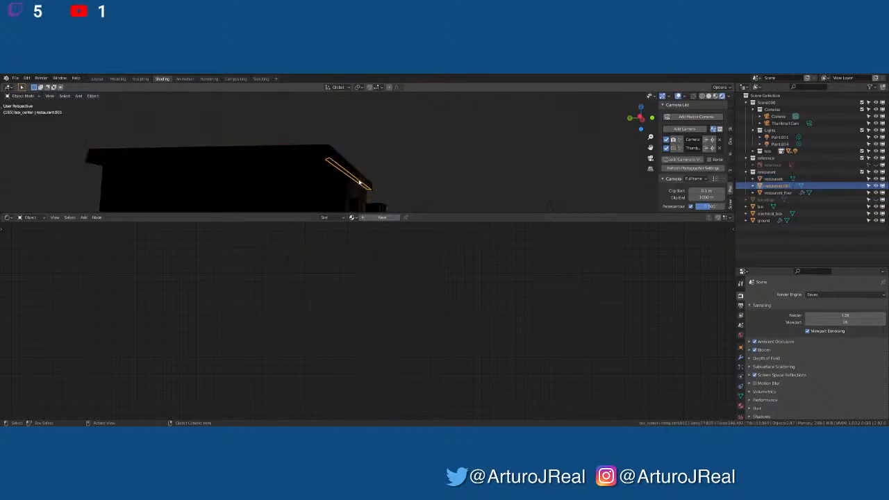
{"action": "left_click", "coordinate": [365, 218]}
{"action": "left_click", "coordinate": [342, 217]}
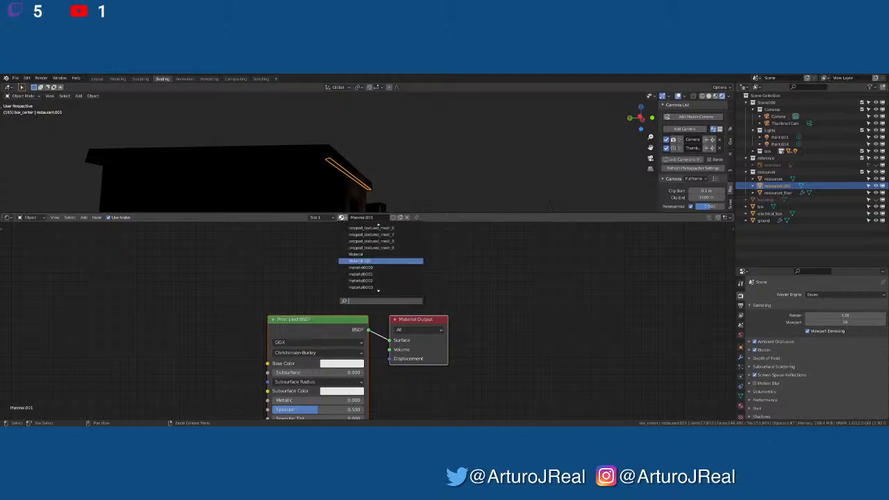
{"action": "scroll", "coordinate": [373, 268], "scroll_direction": "up", "scroll_amount": 7}
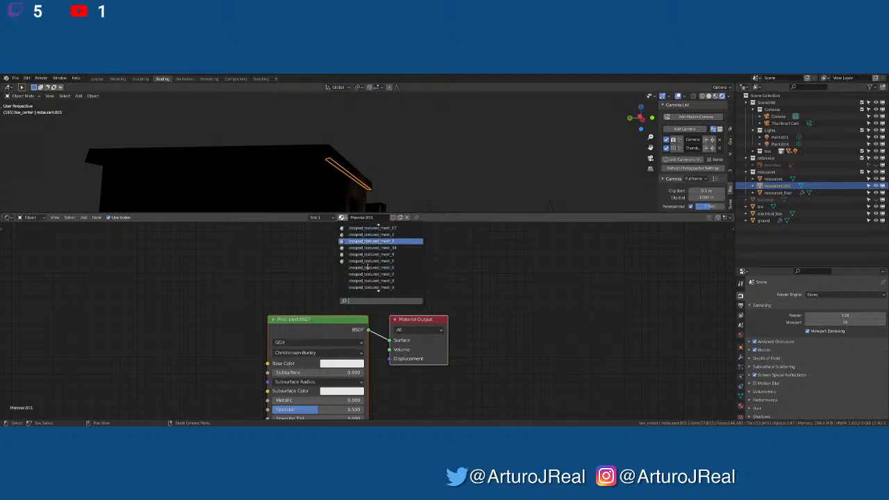
{"action": "scroll", "coordinate": [392, 264], "scroll_direction": "up", "scroll_amount": 8}
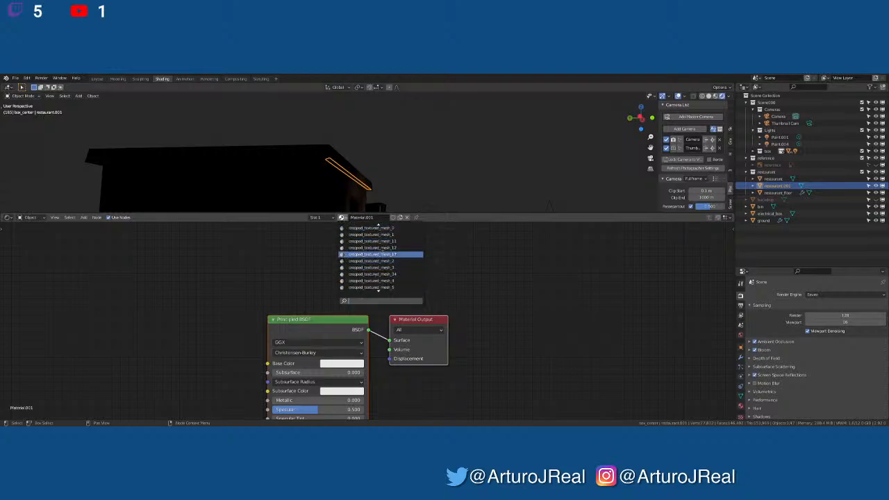
{"action": "scroll", "coordinate": [387, 247], "scroll_direction": "up", "scroll_amount": 1}
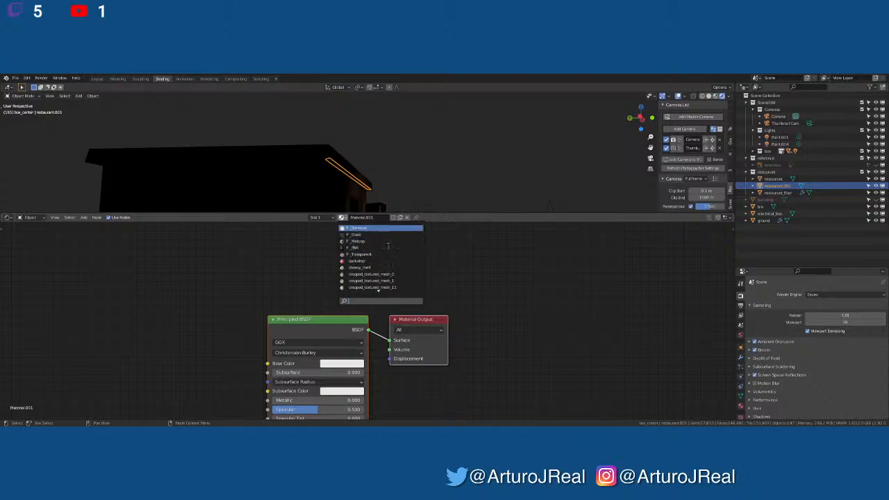
{"action": "scroll", "coordinate": [388, 246], "scroll_direction": "down", "scroll_amount": 13}
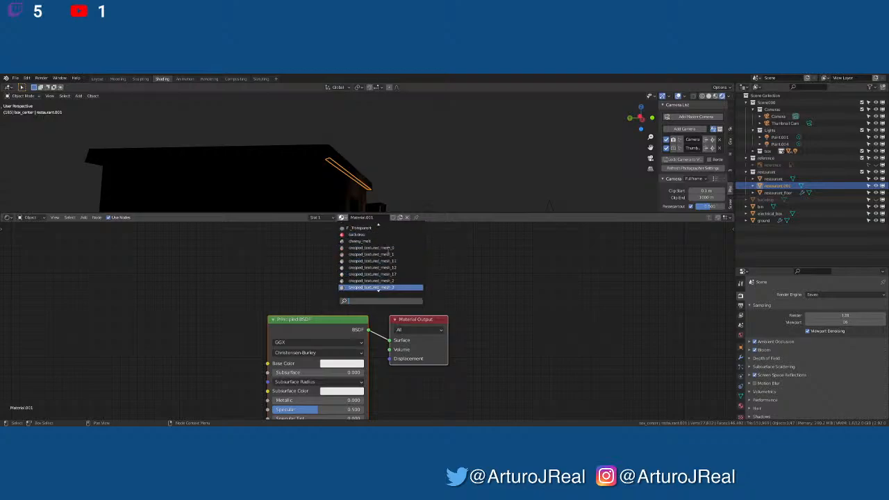
{"action": "scroll", "coordinate": [388, 250], "scroll_direction": "down", "scroll_amount": 8}
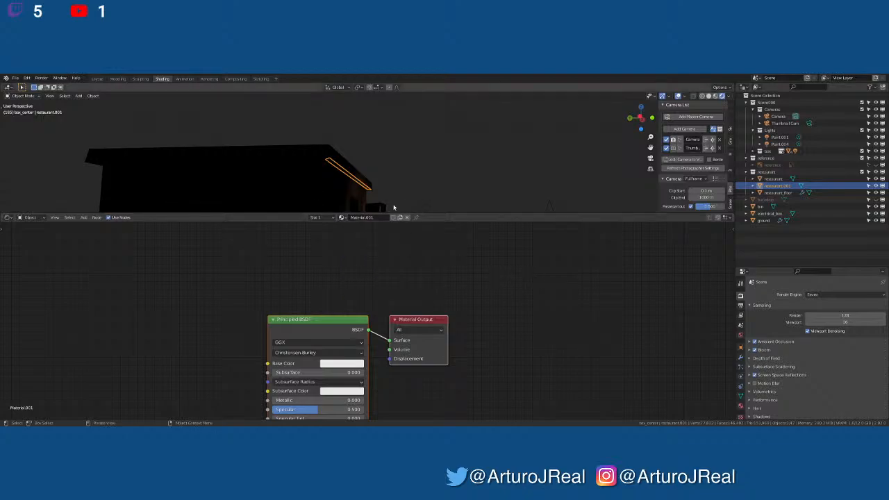
Rename the strip's material restaurant_light and give it a pale yellow base color
{"action": "middle_click_drag", "start_coordinate": [393, 206], "coordinate": [393, 139]}
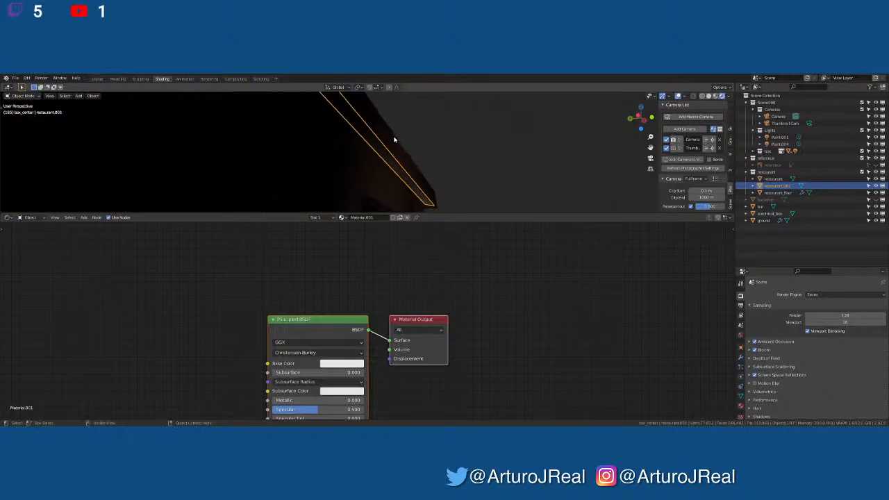
{"action": "middle_click_drag", "start_coordinate": [321, 324], "coordinate": [322, 294]}
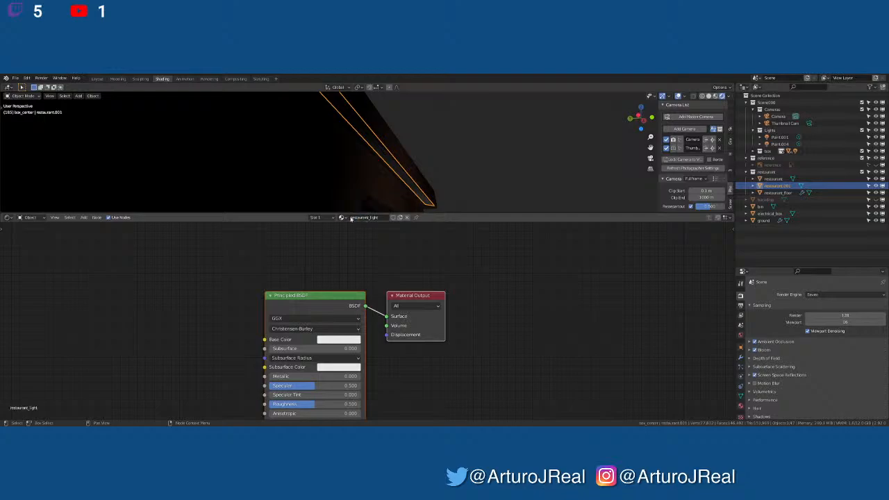
{"action": "left_click", "coordinate": [347, 339]}
{"action": "left_click", "coordinate": [341, 250]}
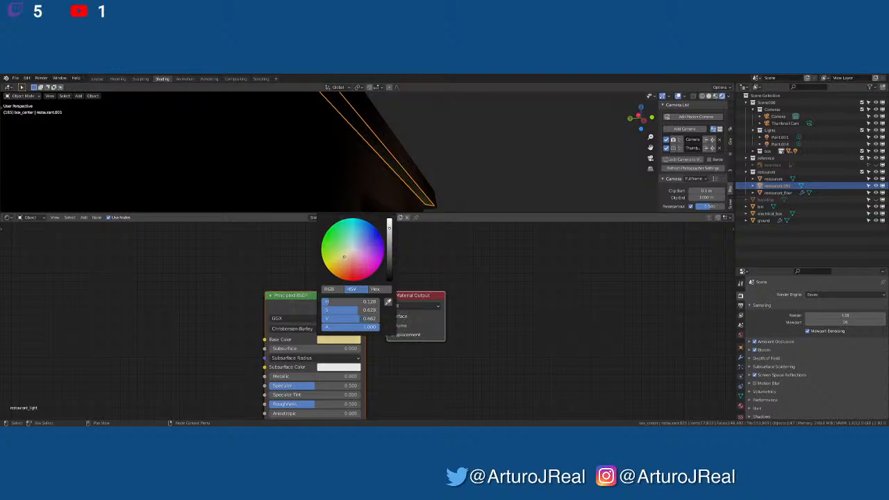
Add an Emission shader node to the restaurant_light material
{"action": "scroll", "coordinate": [475, 362], "scroll_direction": "down", "scroll_amount": 3}
{"action": "middle_click_drag", "start_coordinate": [475, 362], "coordinate": [468, 277]}
{"action": "left_click", "coordinate": [328, 372]}
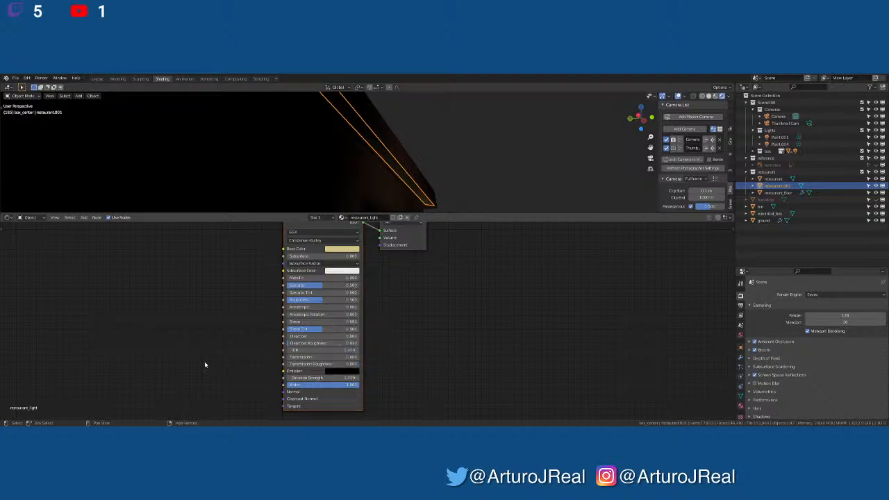
{"action": "key", "text": "shift+a"}
{"action": "left_click", "coordinate": [204, 339]}
{"action": "type", "text": "emi"}
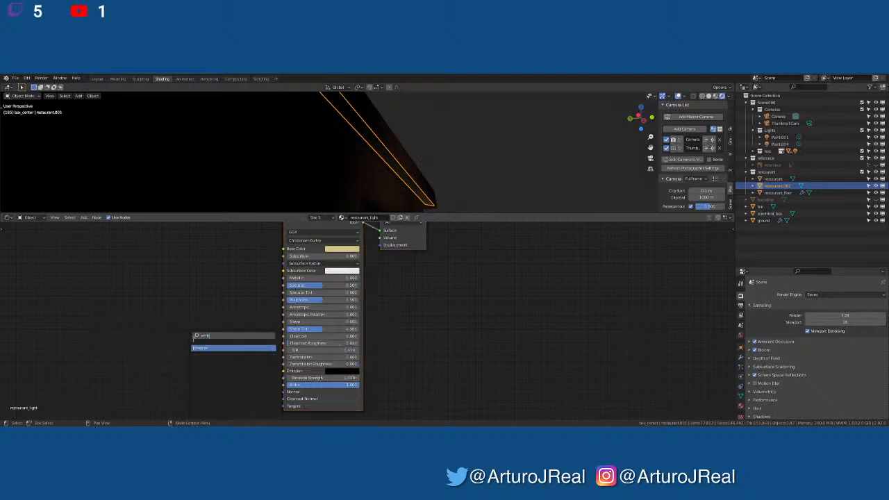
{"action": "key", "text": "Return"}
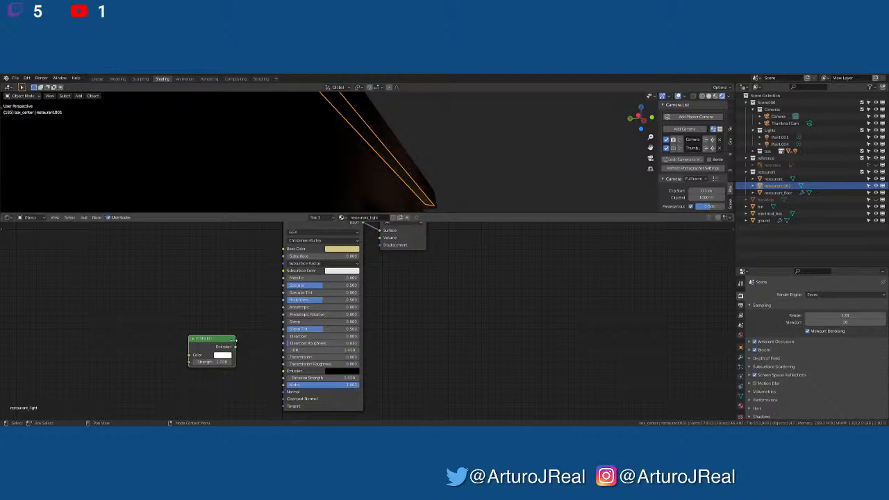
Replace the Principled BSDF with the Emission node on the Material Output's surface and set the emission color to pale yellow
{"action": "scroll", "coordinate": [243, 330], "scroll_direction": "down", "scroll_amount": 2}
{"action": "left_click", "coordinate": [331, 244]}
{"action": "key", "text": "x"}
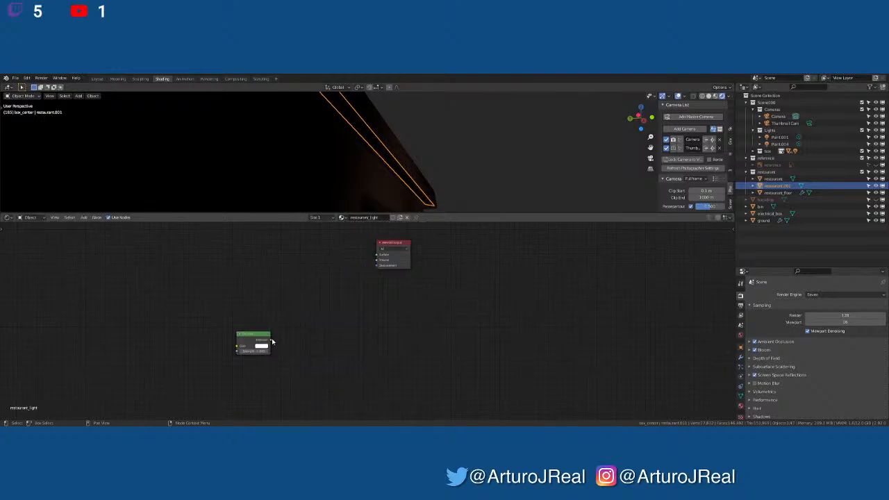
{"action": "left_click_drag", "start_coordinate": [271, 340], "coordinate": [341, 264]}
{"action": "mouse_move", "coordinate": [450, 178]}
{"action": "middle_mouse_down"}
{"action": "mouse_move", "coordinate": [423, 195]}
{"action": "mouse_move", "coordinate": [470, 162]}
{"action": "mouse_move", "coordinate": [453, 175]}
{"action": "middle_mouse_up"}
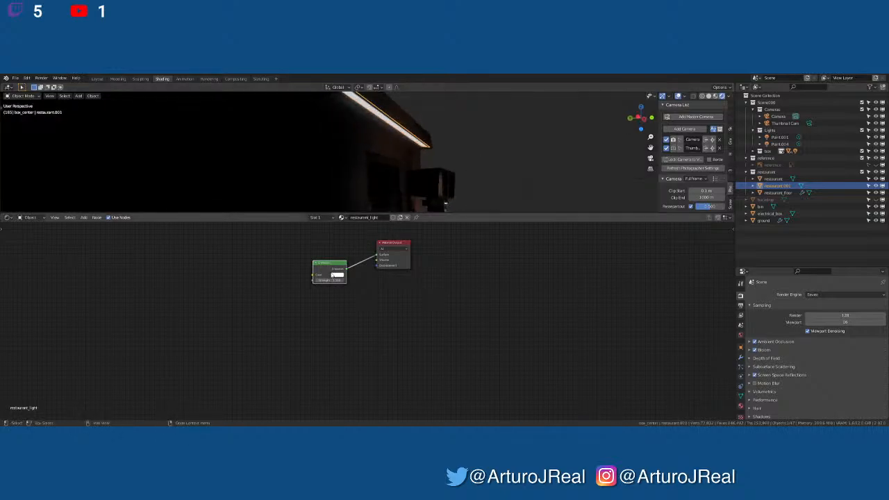
{"action": "left_click", "coordinate": [336, 275]}
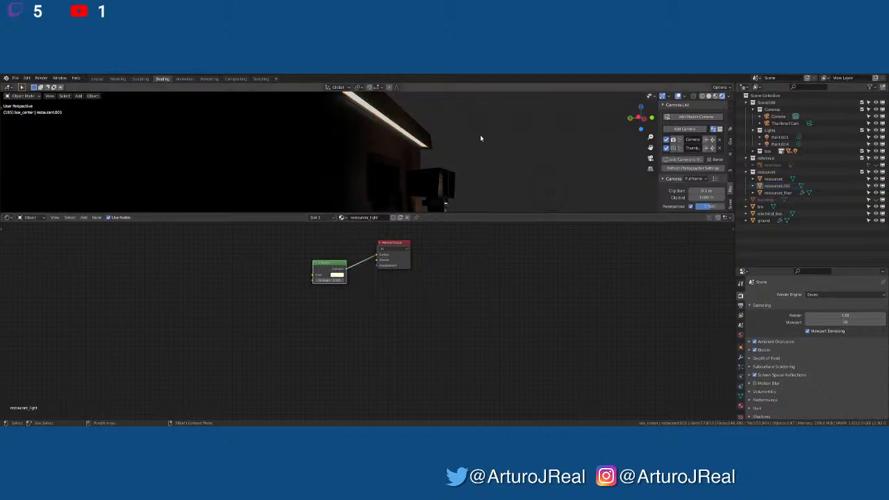
Place the 3D cursor on the glowing strip under the overhang and add an area light there
{"action": "middle_click_drag", "start_coordinate": [480, 135], "coordinate": [385, 133]}
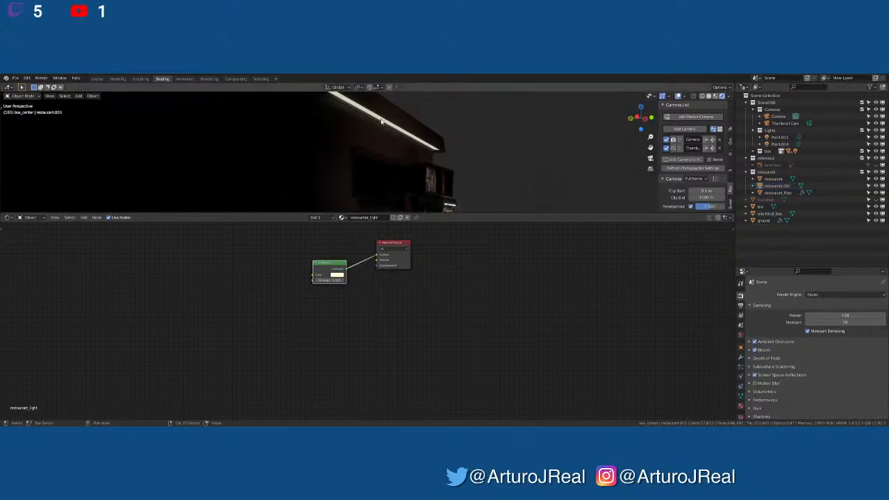
{"action": "key", "text": "shift+a"}
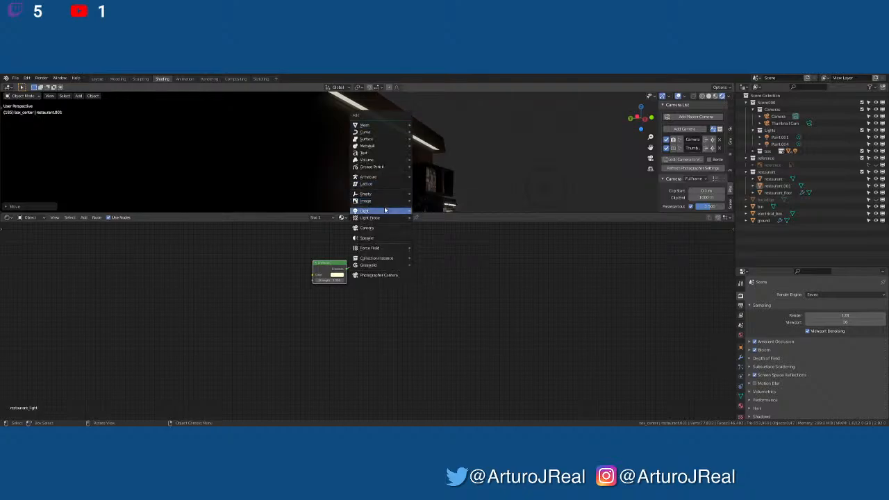
{"action": "mouse_move", "coordinate": [385, 211]}
{"action": "left_click", "coordinate": [427, 232]}
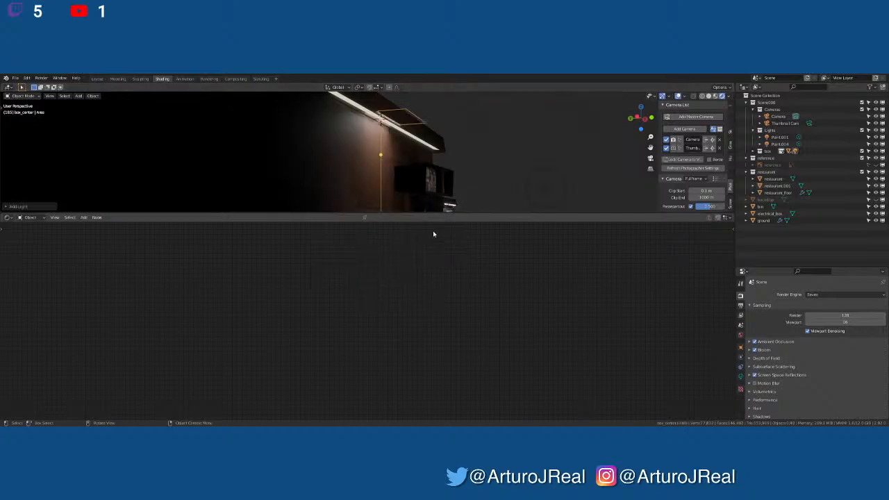
Stretch the area light along X to run the length of the overhang and shift it about 0.42 m in negative X
{"action": "key", "text": "KP_Decimal"}
{"action": "key", "text": "s"}
{"action": "key", "text": "x"}
{"action": "left_click", "coordinate": [480, 161]}
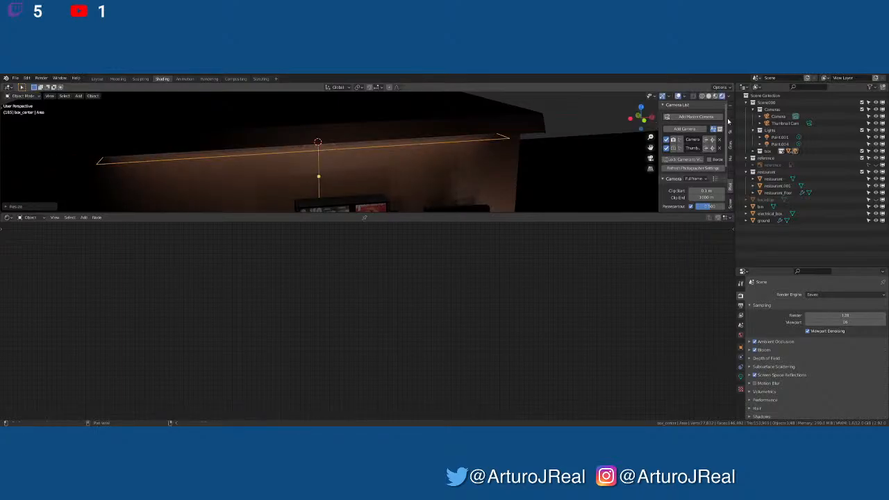
{"action": "scroll", "coordinate": [354, 156], "scroll_direction": "down", "scroll_amount": 3}
{"action": "key", "text": "s"}
{"action": "key", "text": "x"}
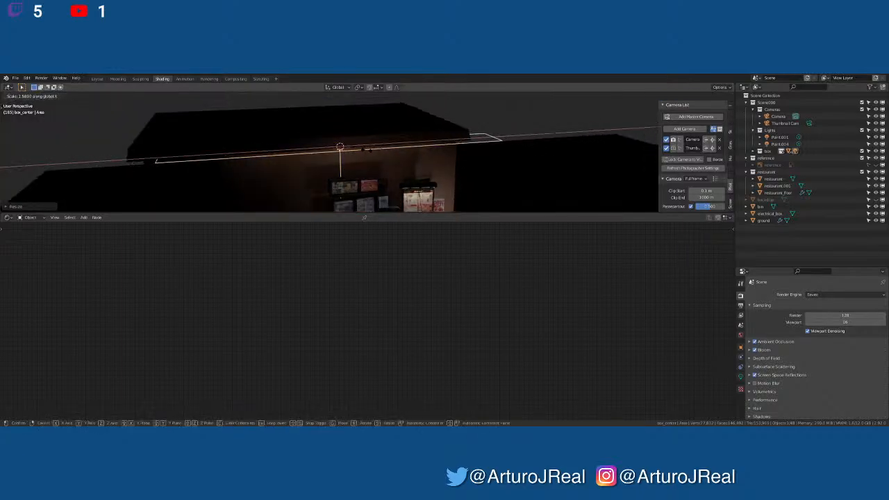
{"action": "left_click", "coordinate": [366, 149]}
{"action": "key", "text": "g"}
{"action": "left_click", "coordinate": [352, 151]}
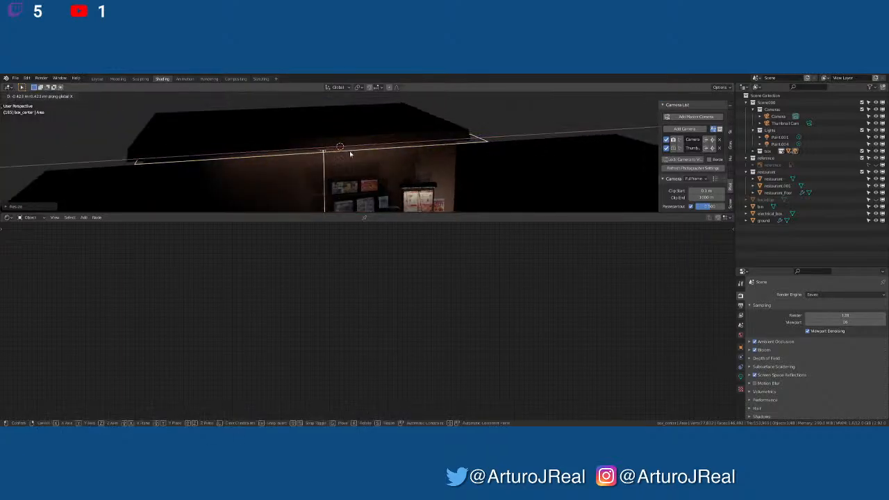
Move the area light along Y to line up with the strip and shorten it along X to fit the overhang
{"action": "middle_click_drag", "start_coordinate": [352, 151], "coordinate": [378, 131]}
{"action": "key", "text": "g"}
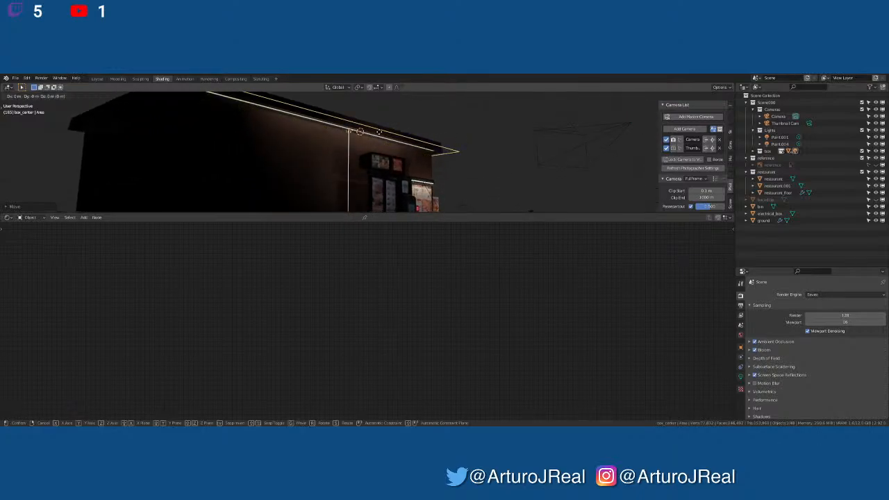
{"action": "key", "text": "y"}
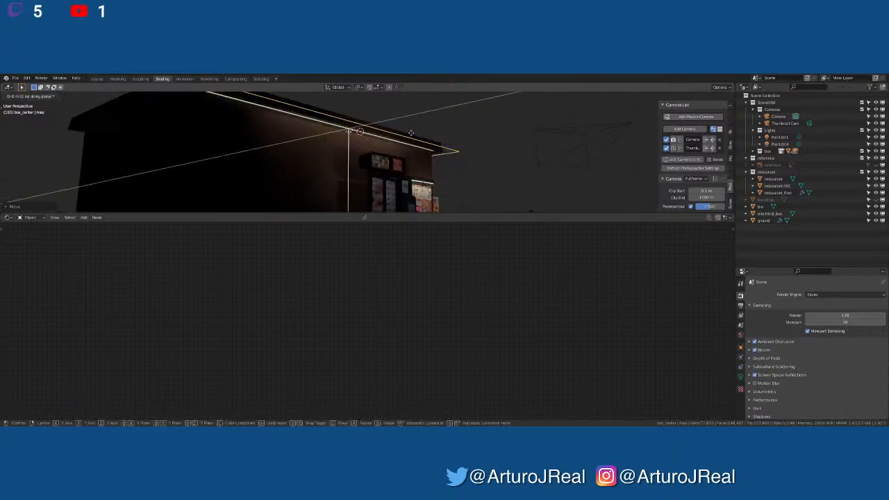
{"action": "left_click", "coordinate": [404, 136]}
{"action": "middle_click_drag", "start_coordinate": [407, 135], "coordinate": [396, 137]}
{"action": "key", "text": "s"}
{"action": "key", "text": "y"}
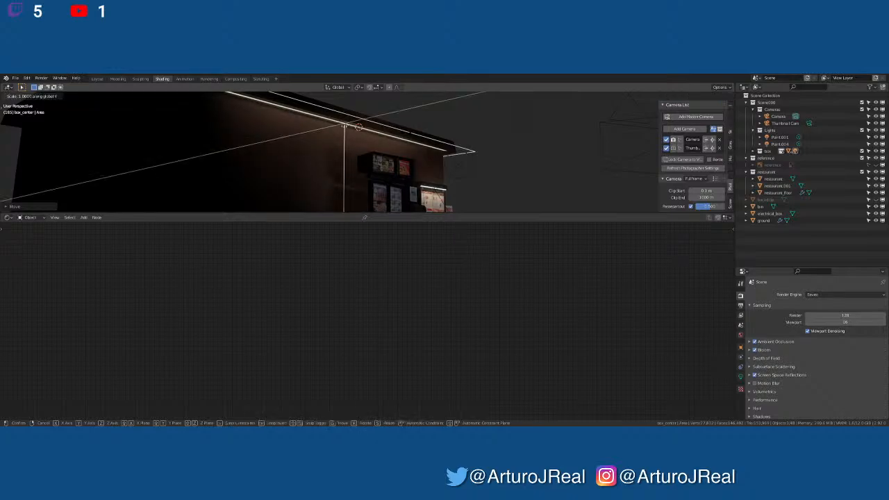
{"action": "key", "text": "x"}
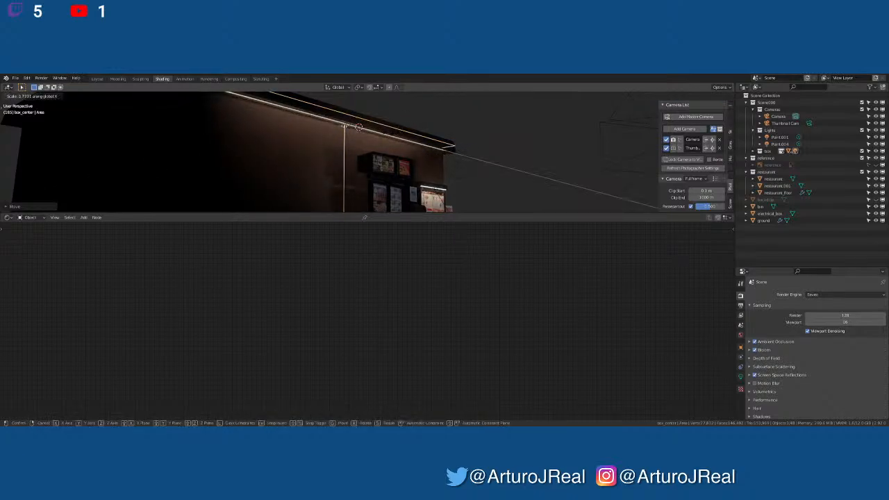
{"action": "left_click", "coordinate": [344, 126]}
Narrow the area light along Y to a thin strip and shift it slightly under the front overhang
{"action": "middle_click_drag", "start_coordinate": [345, 127], "coordinate": [364, 151]}
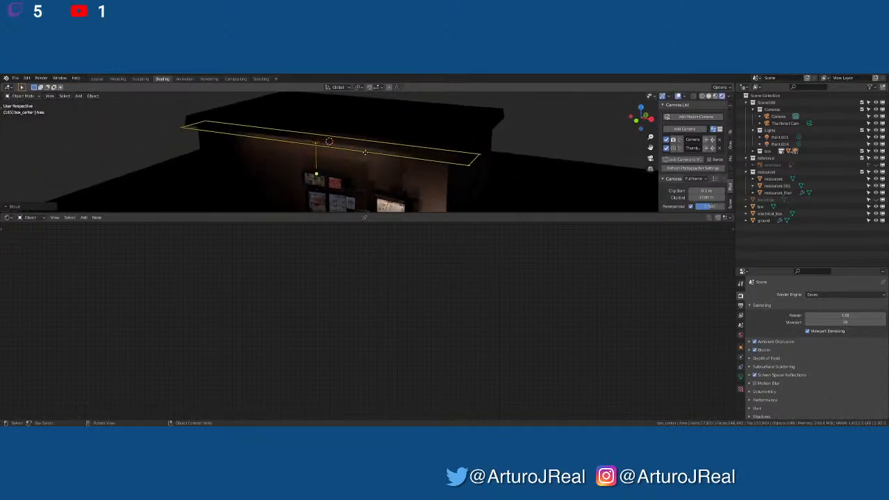
{"action": "key", "text": "s"}
{"action": "key", "text": "y"}
{"action": "left_click", "coordinate": [338, 157]}
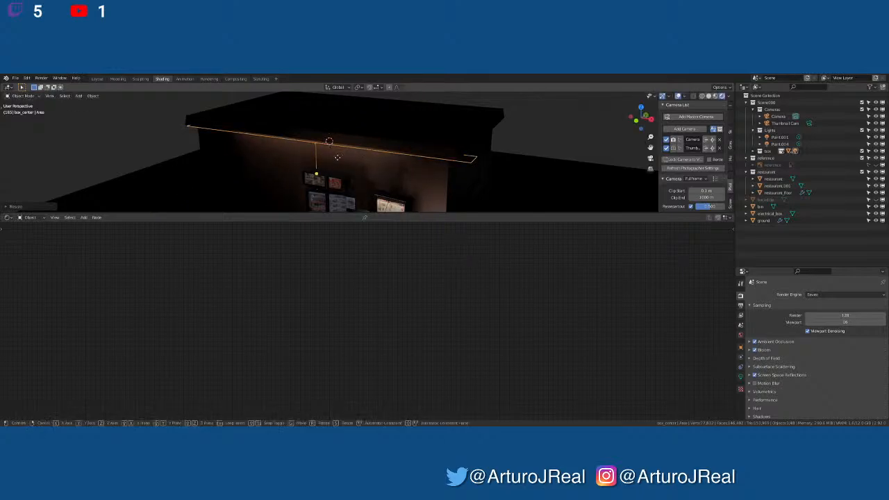
{"action": "left_click", "coordinate": [330, 163]}
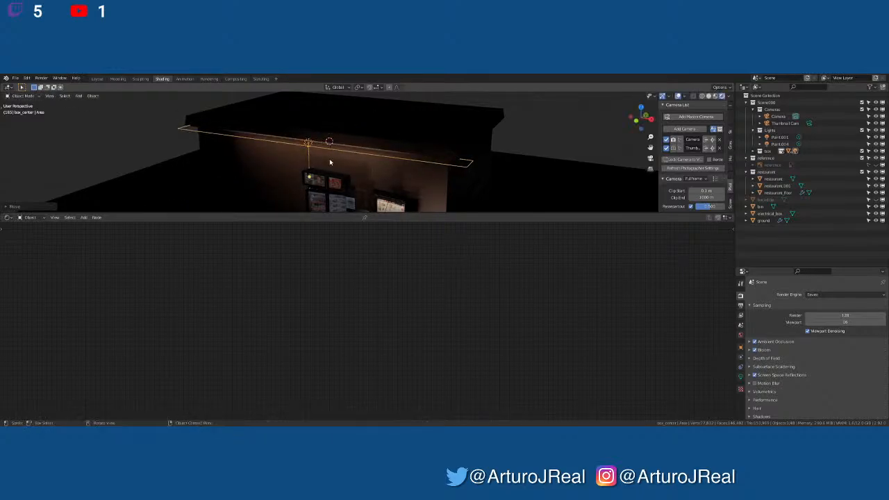
{"action": "middle_click_drag", "start_coordinate": [330, 162], "coordinate": [431, 132]}
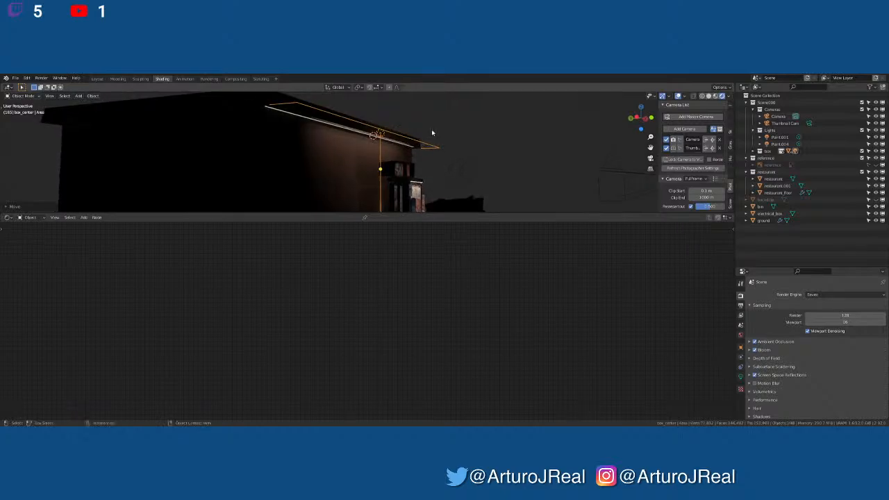
Narrow the area light further along Y and reposition it along Y beneath the front overhang
{"action": "key", "text": "s"}
{"action": "key", "text": "y"}
{"action": "left_click", "coordinate": [405, 134]}
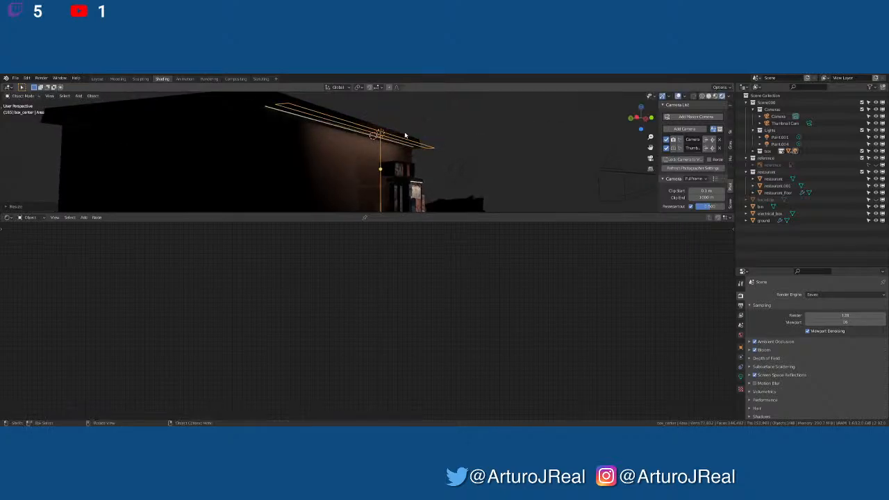
{"action": "key", "text": "g"}
{"action": "key", "text": "y"}
{"action": "left_click", "coordinate": [417, 132]}
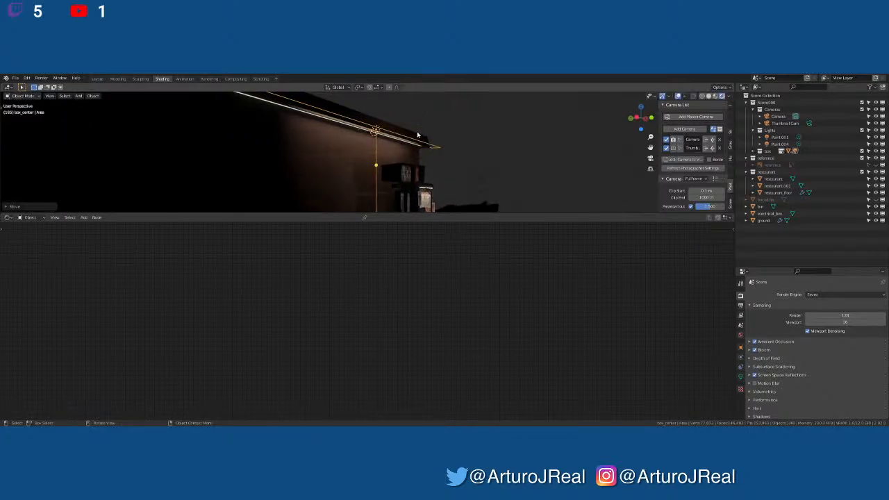
{"action": "key", "text": "s"}
{"action": "key", "text": "x"}
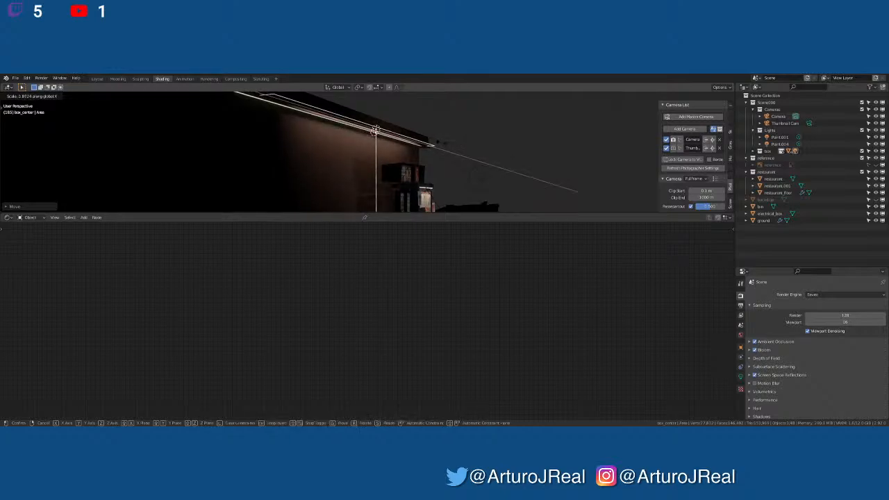
{"action": "right_click", "coordinate": [444, 143]}
Adjust the area light's length along X and shift it in negative X to match the front overhang
{"action": "middle_click_drag", "start_coordinate": [443, 143], "coordinate": [403, 155]}
{"action": "key", "text": "s"}
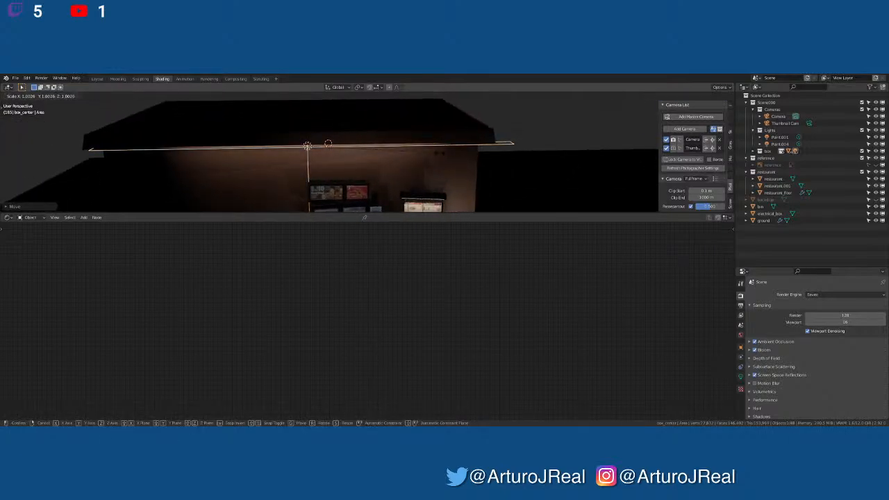
{"action": "key", "text": "x"}
{"action": "left_click", "coordinate": [437, 152]}
{"action": "key", "text": "g"}
{"action": "key", "text": "x"}
{"action": "key", "text": "s"}
{"action": "key", "text": "x"}
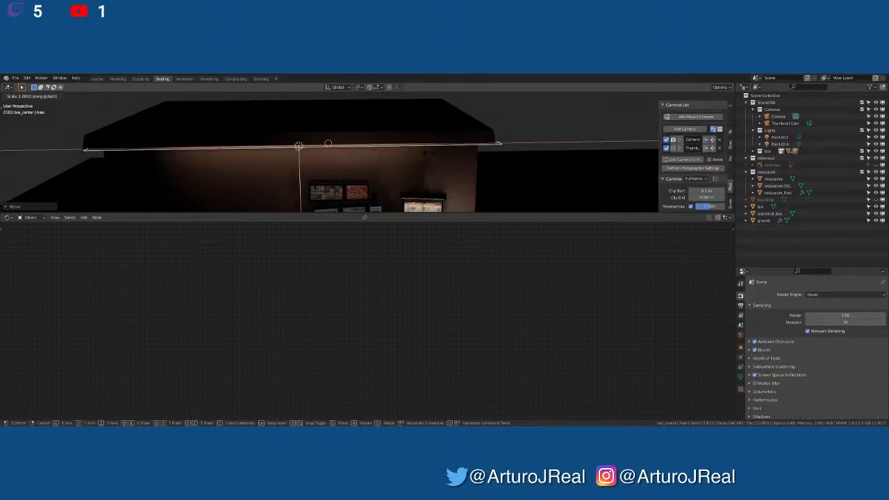
{"action": "left_click", "coordinate": [424, 150]}
Tilt the area light about 3.5° around X and nudge it along Y to align with the glowing strip
{"action": "middle_click_drag", "start_coordinate": [424, 151], "coordinate": [466, 138]}
{"action": "key", "text": "r"}
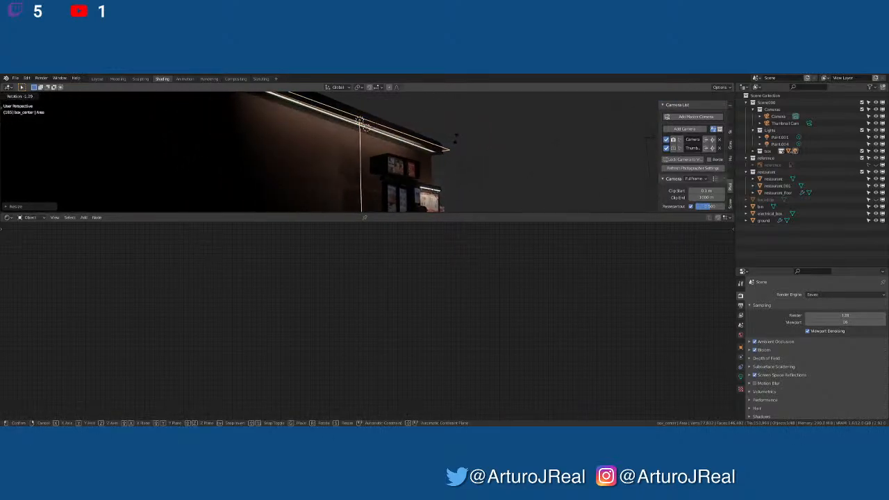
{"action": "key", "text": "x"}
{"action": "left_click", "coordinate": [462, 136]}
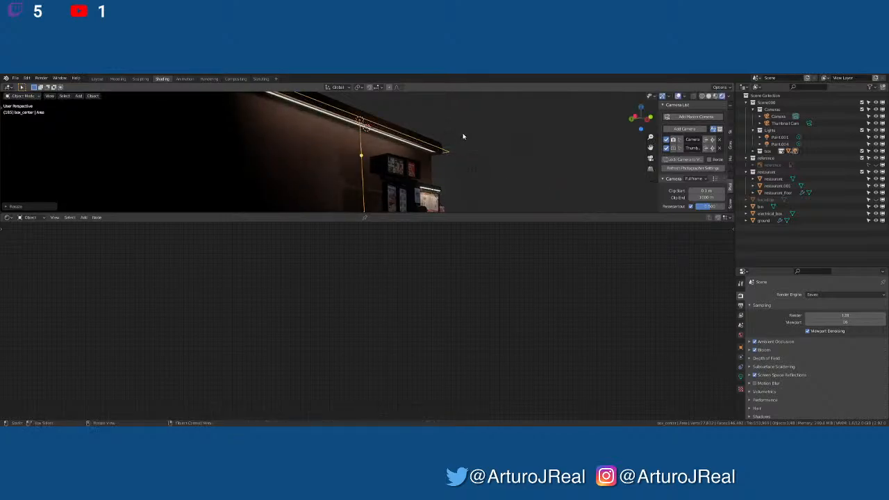
{"action": "key", "text": "g"}
{"action": "key", "text": "x"}
{"action": "key", "text": "y"}
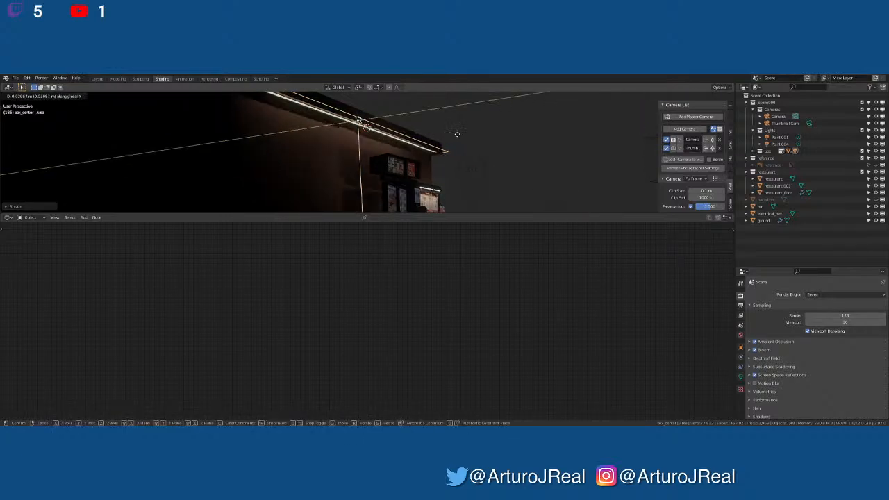
{"action": "left_click", "coordinate": [453, 135]}
Give the area light a pale yellow colour and set its power to 50 W
{"action": "scroll", "coordinate": [448, 142], "scroll_direction": "down", "scroll_amount": 8}
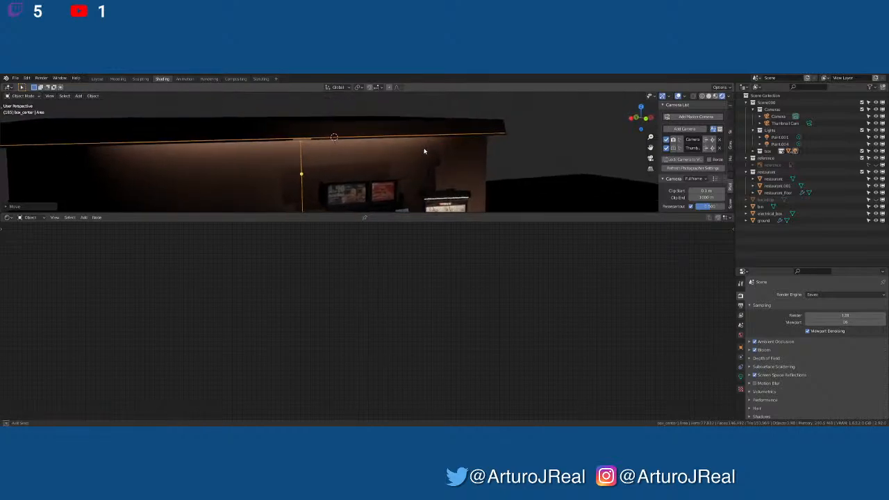
{"action": "middle_click_drag", "start_coordinate": [431, 156], "coordinate": [427, 165]}
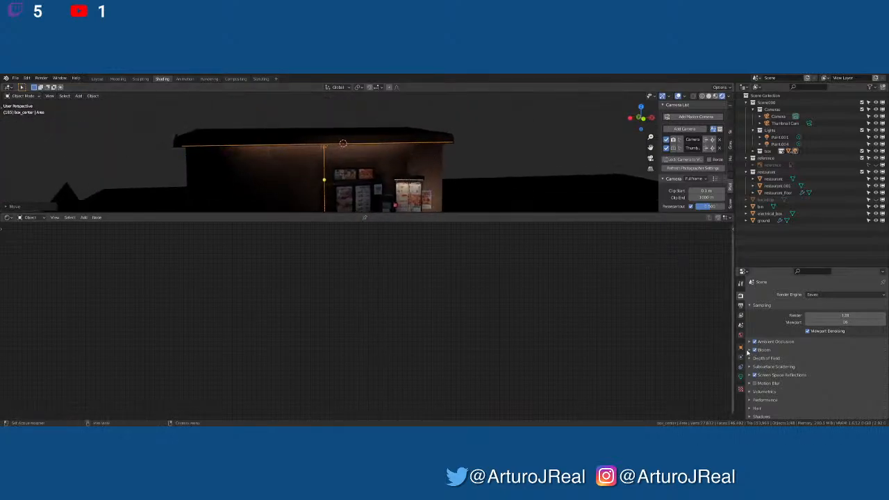
{"action": "scroll", "coordinate": [468, 178], "scroll_direction": "up", "scroll_amount": 1}
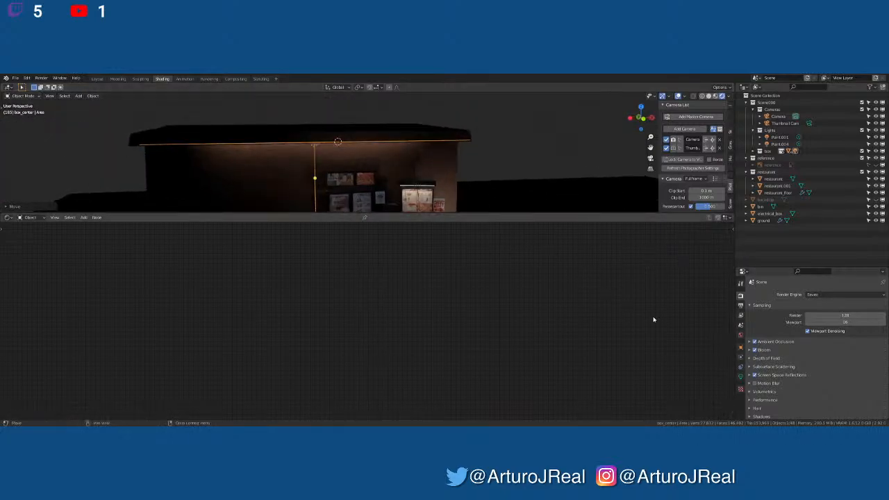
{"action": "left_click", "coordinate": [740, 376]}
{"action": "left_click", "coordinate": [817, 380]}
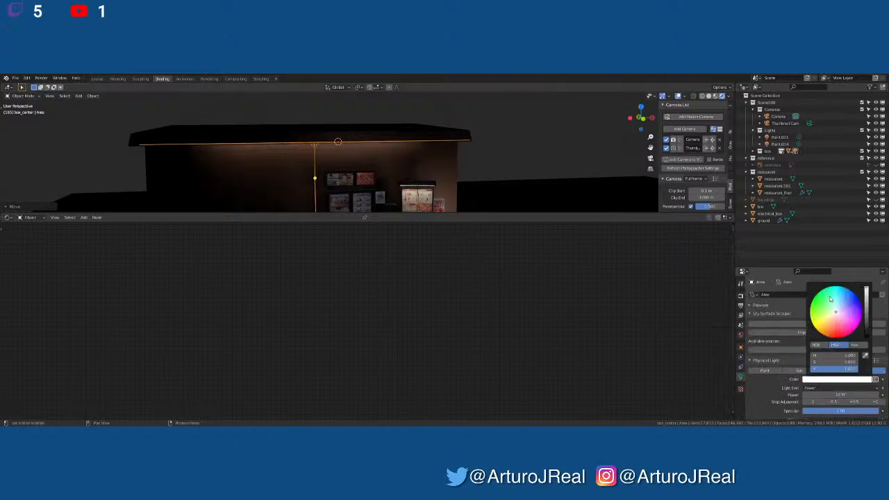
{"action": "left_click", "coordinate": [831, 318]}
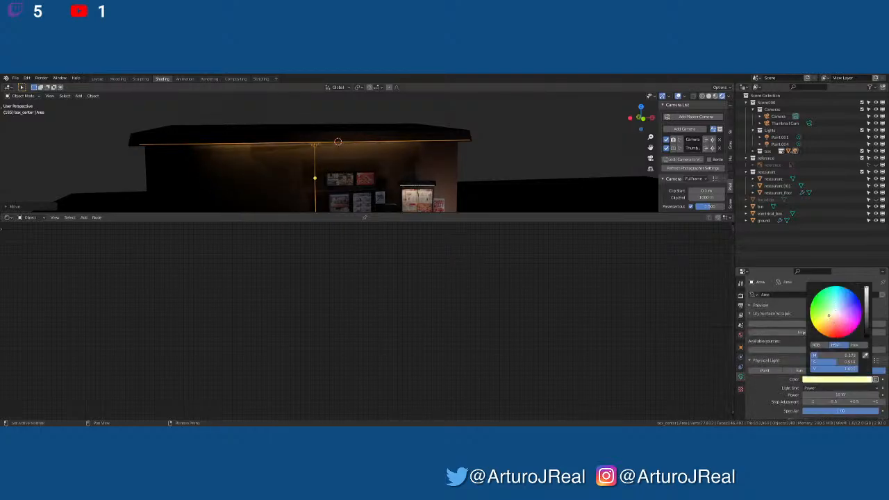
{"action": "left_click_drag", "start_coordinate": [831, 317], "coordinate": [831, 312]}
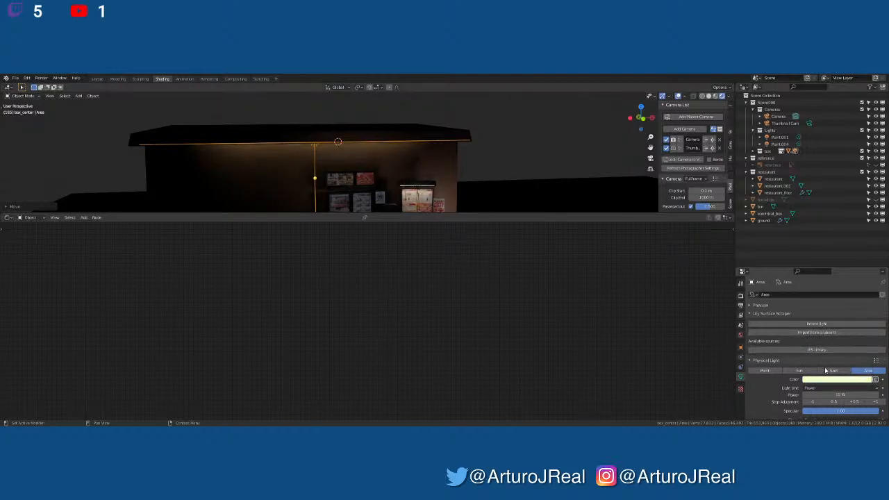
{"action": "left_click", "coordinate": [826, 394]}
{"action": "type", "text": "50"}
{"action": "key", "text": "Return"}
View the facade lighting through the camera, enlarge the 3D viewport and save the scene file
{"action": "scroll", "coordinate": [253, 159], "scroll_direction": "down", "scroll_amount": 3}
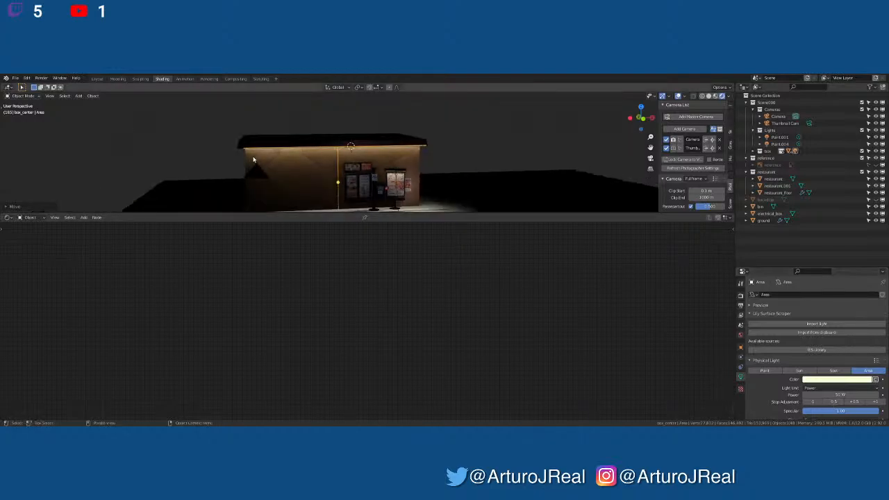
{"action": "key", "text": "KP_0"}
{"action": "scroll", "coordinate": [348, 151], "scroll_direction": "down", "scroll_amount": 1}
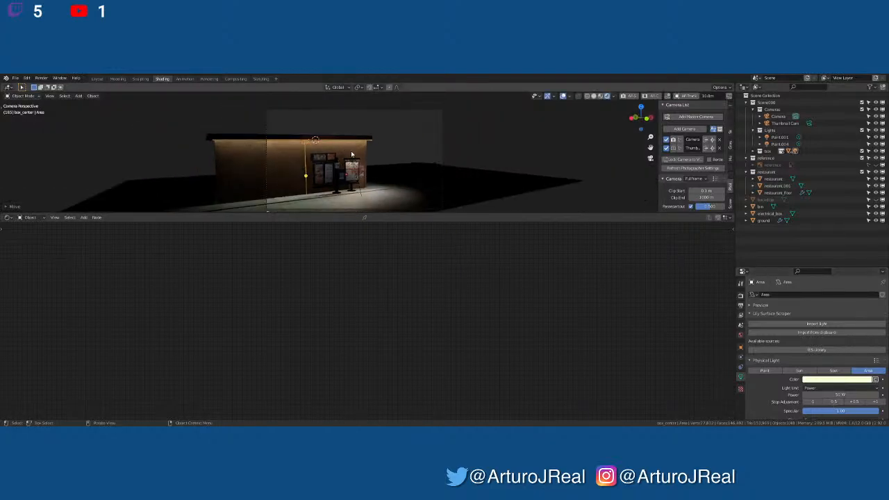
{"action": "scroll", "coordinate": [350, 150], "scroll_direction": "up", "scroll_amount": 5}
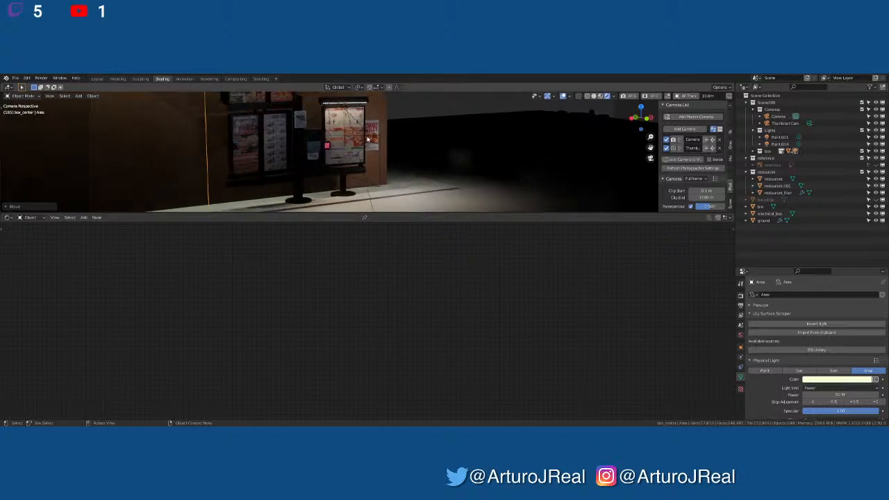
{"action": "scroll", "coordinate": [369, 141], "scroll_direction": "down", "scroll_amount": 4}
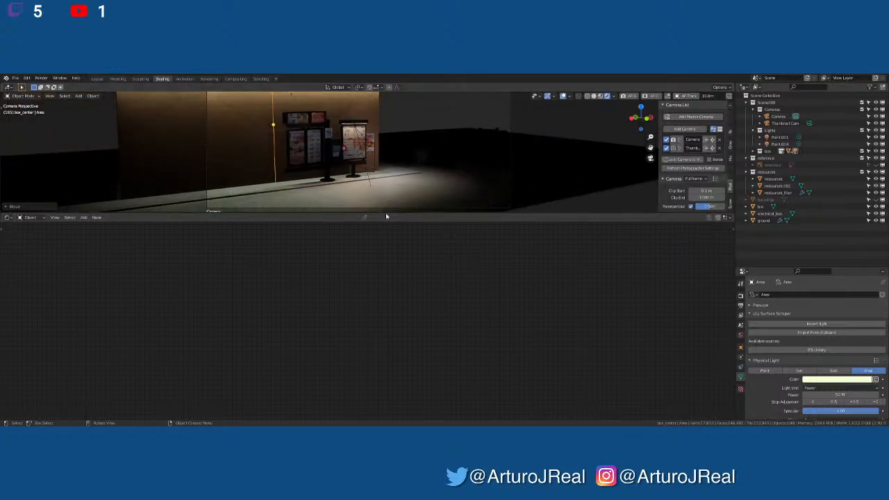
{"action": "left_click_drag", "start_coordinate": [387, 217], "coordinate": [375, 317]}
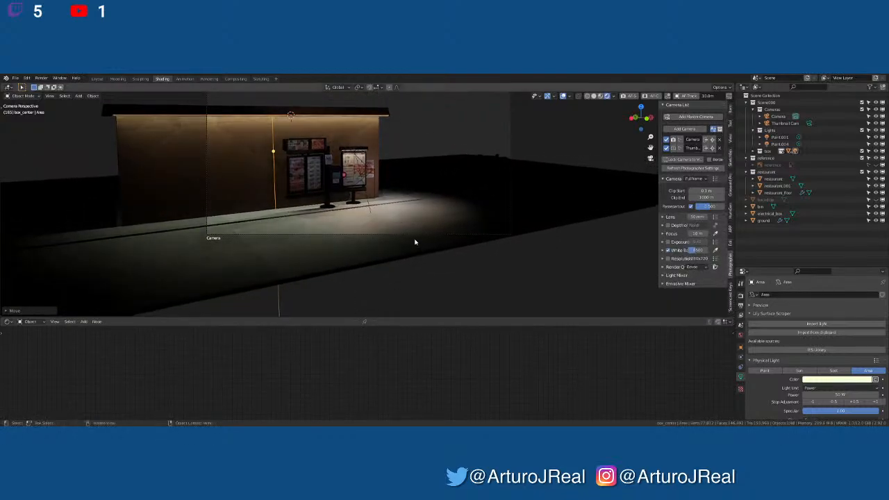
{"action": "key", "text": "ctrl+s"}
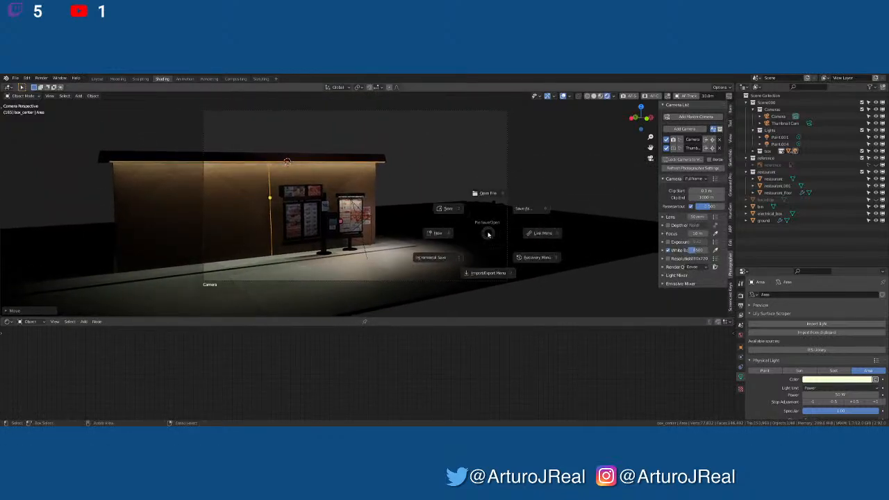
{"action": "left_click", "coordinate": [468, 223]}
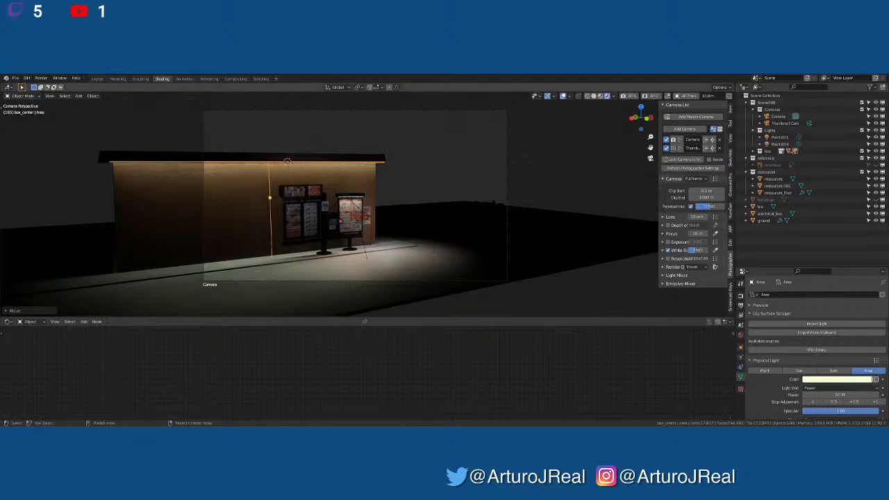
{"action": "scroll", "coordinate": [417, 202], "scroll_direction": "up", "scroll_amount": 2}
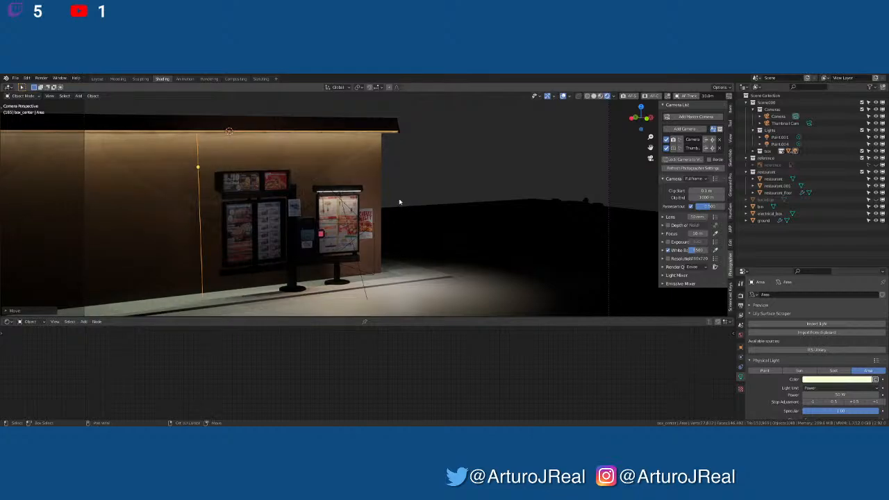
{"action": "scroll", "coordinate": [400, 201], "scroll_direction": "down", "scroll_amount": 2}
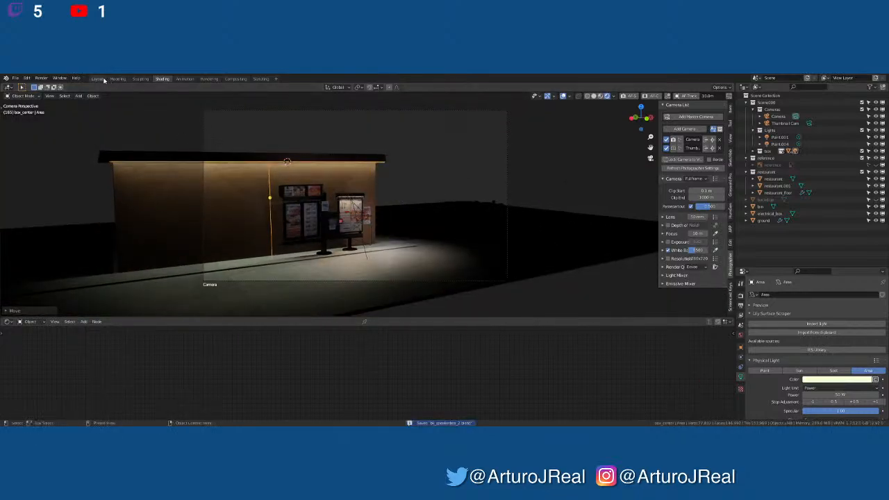
Switch to the Layout workspace in camera view and enlarge the properties editor
{"action": "left_click", "coordinate": [104, 80]}
{"action": "key", "text": "KP_0"}
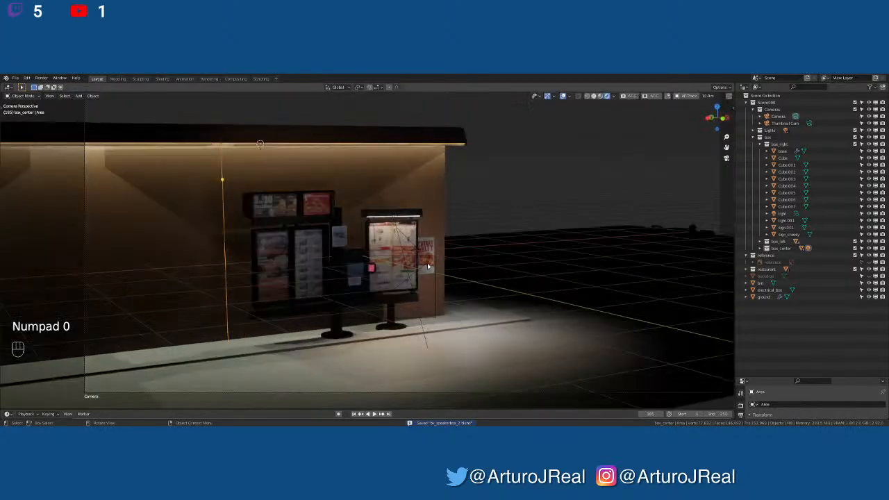
{"action": "scroll", "coordinate": [437, 264], "scroll_direction": "down", "scroll_amount": 2}
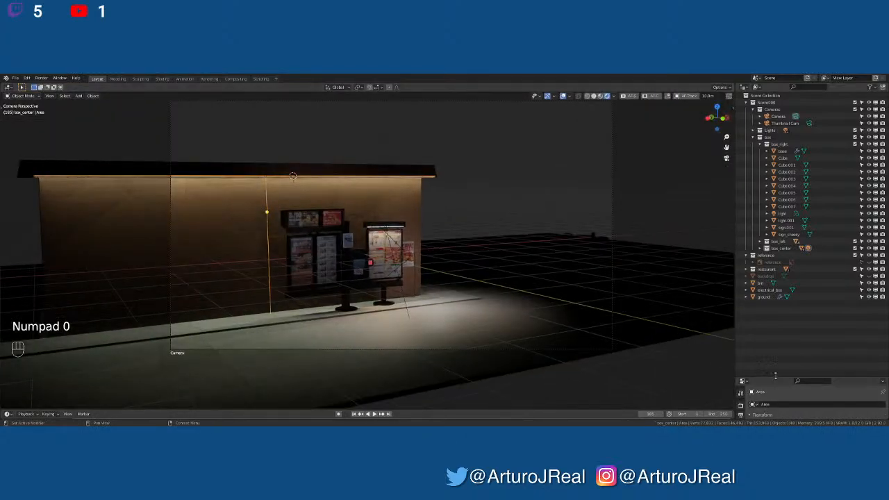
{"action": "left_click_drag", "start_coordinate": [784, 377], "coordinate": [784, 288]}
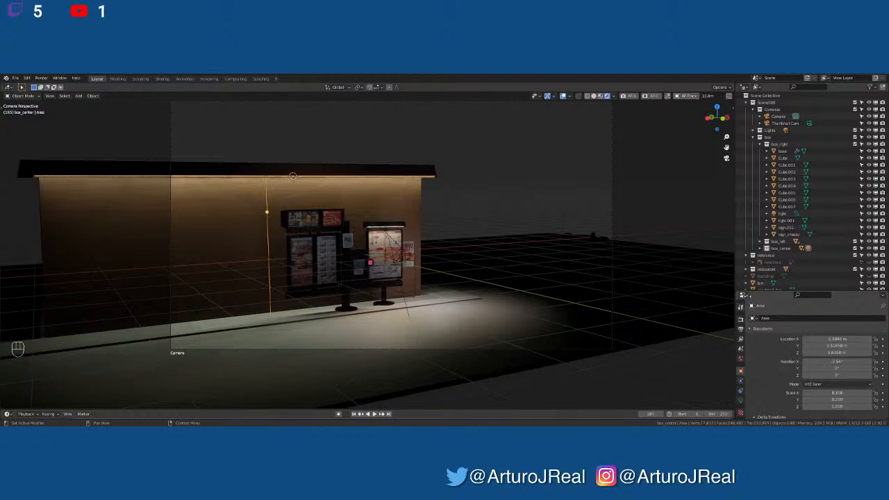
{"action": "scroll", "coordinate": [794, 282], "scroll_direction": "down", "scroll_amount": 1}
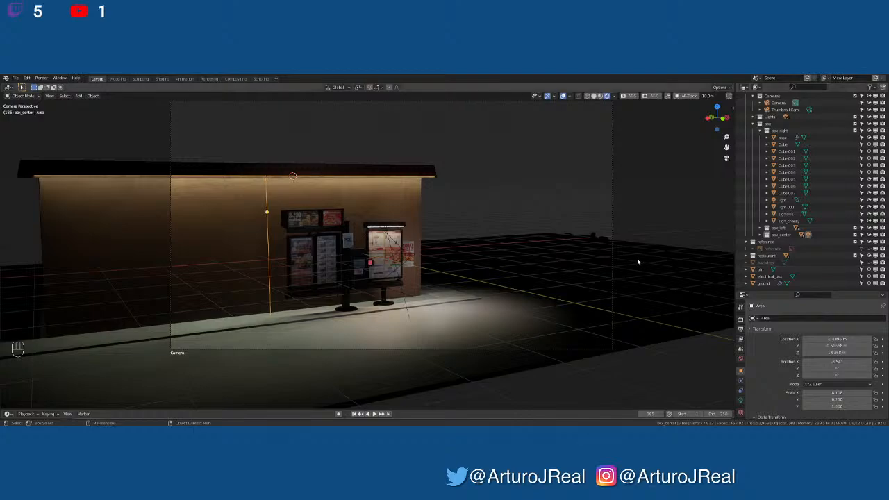
{"action": "scroll", "coordinate": [779, 194], "scroll_direction": "up", "scroll_amount": 1}
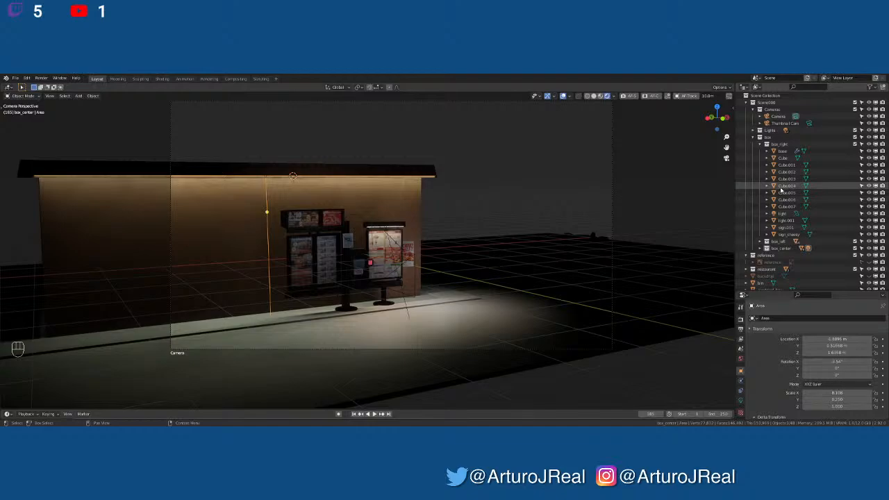
{"action": "scroll", "coordinate": [779, 229], "scroll_direction": "down", "scroll_amount": 1}
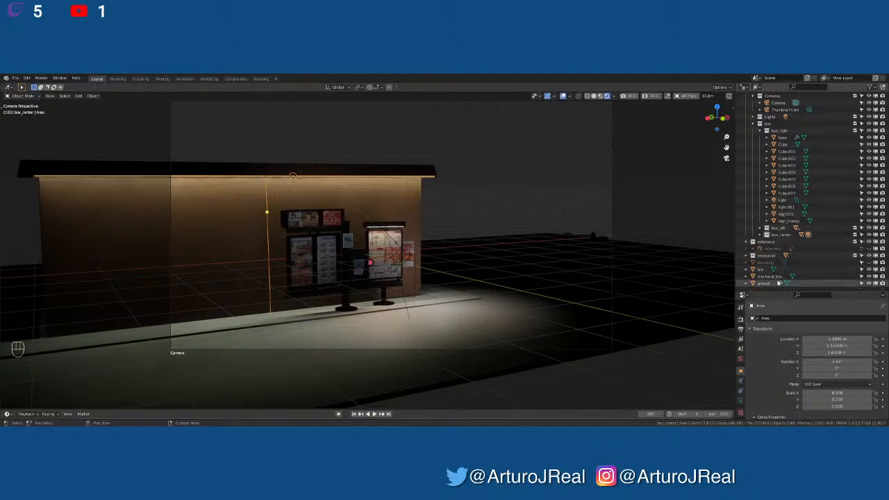
Select the bin beside the restaurant and return to the camera view
{"action": "middle_click_drag", "start_coordinate": [556, 249], "coordinate": [477, 253]}
{"action": "left_click", "coordinate": [521, 270]}
{"action": "key", "text": "KP_0"}
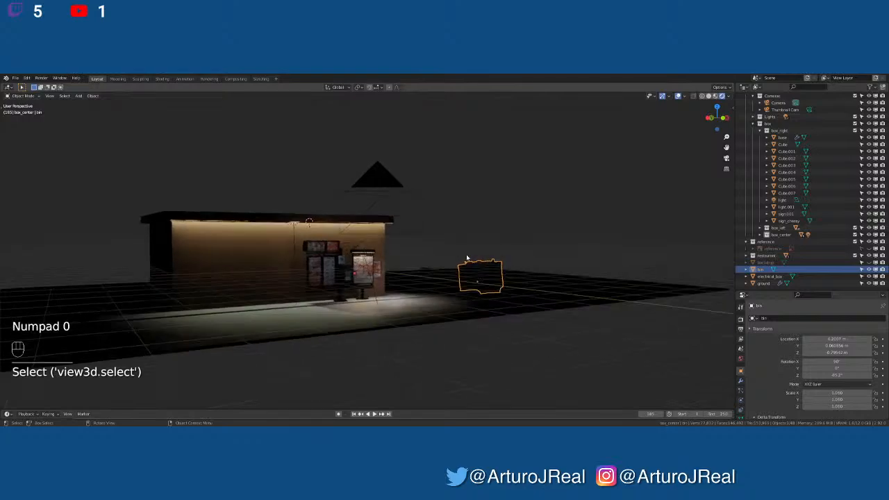
{"action": "scroll", "coordinate": [549, 222], "scroll_direction": "down", "scroll_amount": 3}
{"action": "scroll", "coordinate": [507, 208], "scroll_direction": "up", "scroll_amount": 1}
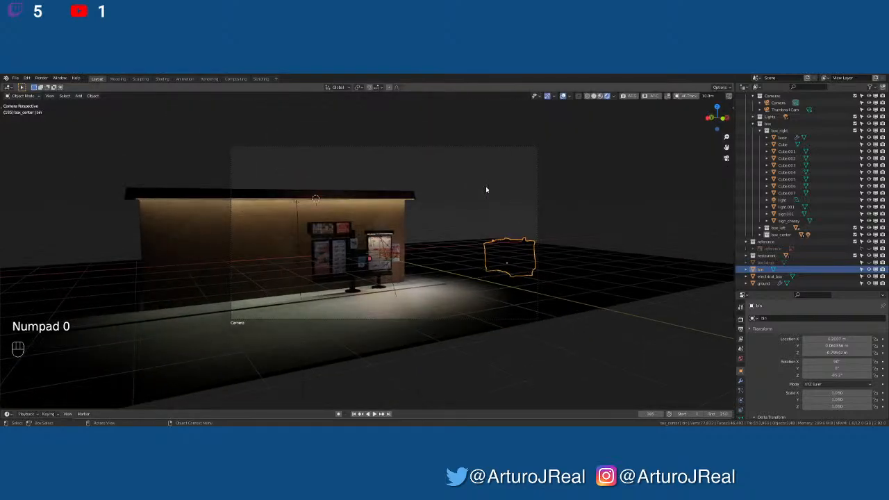
Add a sun light to the scene
{"action": "key", "text": "shift+a"}
{"action": "mouse_move", "coordinate": [457, 191]}
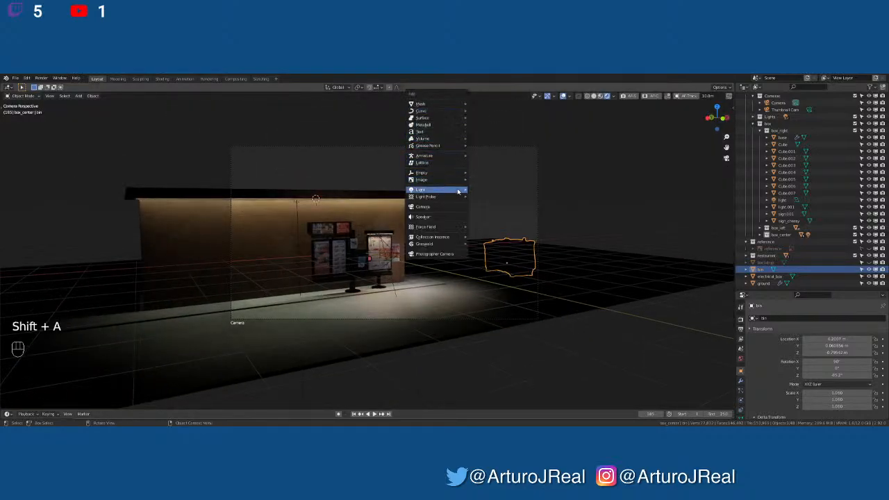
{"action": "left_click", "coordinate": [484, 197]}
{"action": "scroll", "coordinate": [507, 200], "scroll_direction": "down", "scroll_amount": 2}
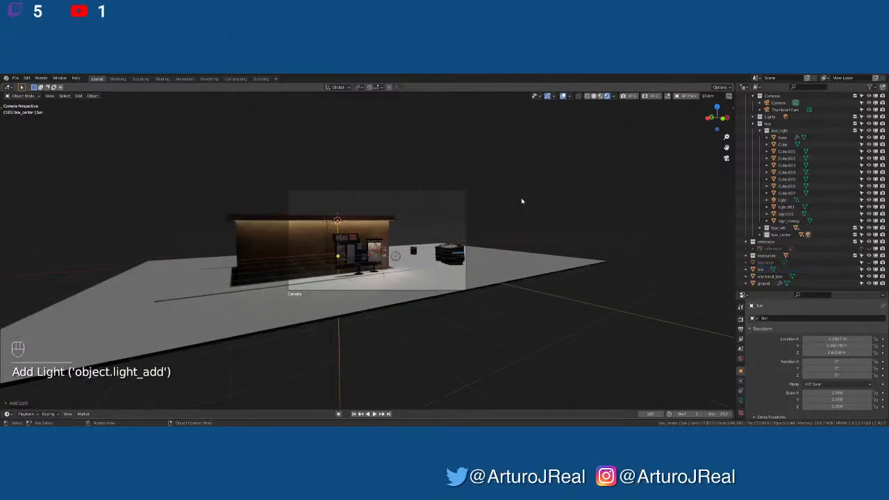
Raise the sun light along Z to about 9.8 m and move it along X to about 11.3 m
{"action": "middle_click_drag", "start_coordinate": [522, 201], "coordinate": [479, 224]}
{"action": "scroll", "coordinate": [483, 212], "scroll_direction": "down", "scroll_amount": 3}
{"action": "key", "text": "g"}
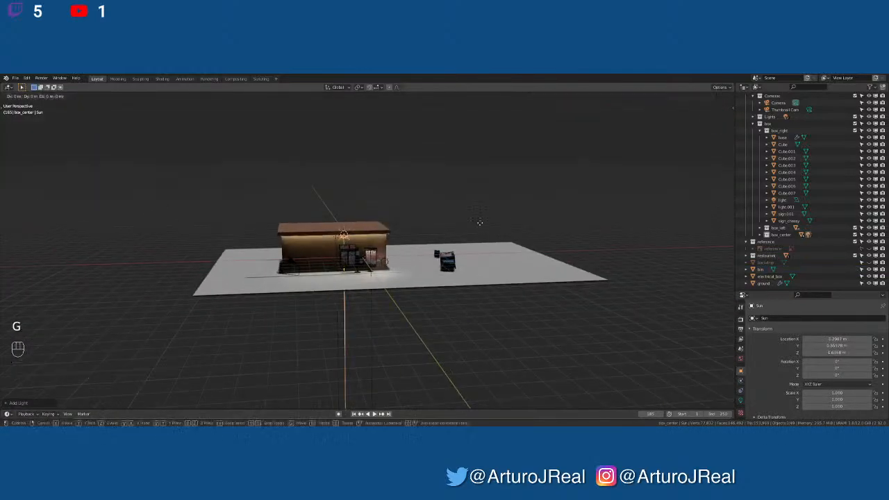
{"action": "key", "text": "z"}
{"action": "left_click", "coordinate": [490, 137]}
{"action": "key", "text": "g"}
{"action": "key", "text": "x"}
{"action": "left_click", "coordinate": [656, 144]}
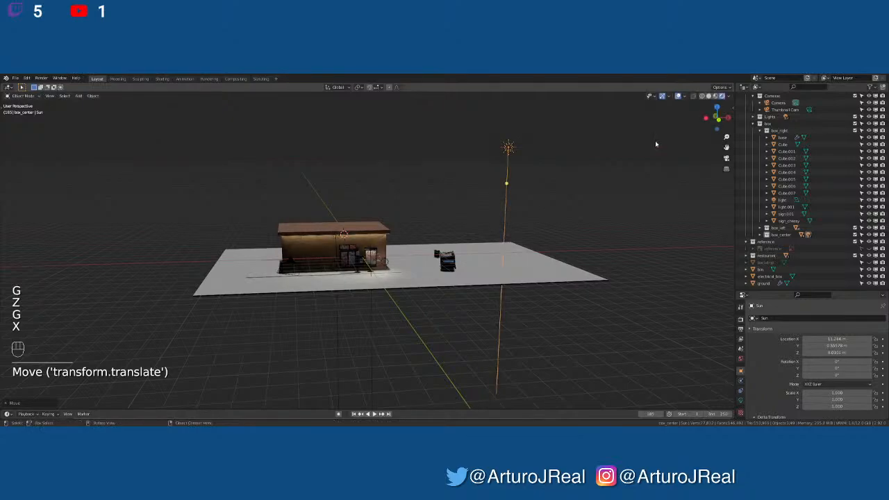
Rotate the sun light so it slants towards the restaurant, tilted about 35° on Y, and return to the camera view
{"action": "key", "text": "r"}
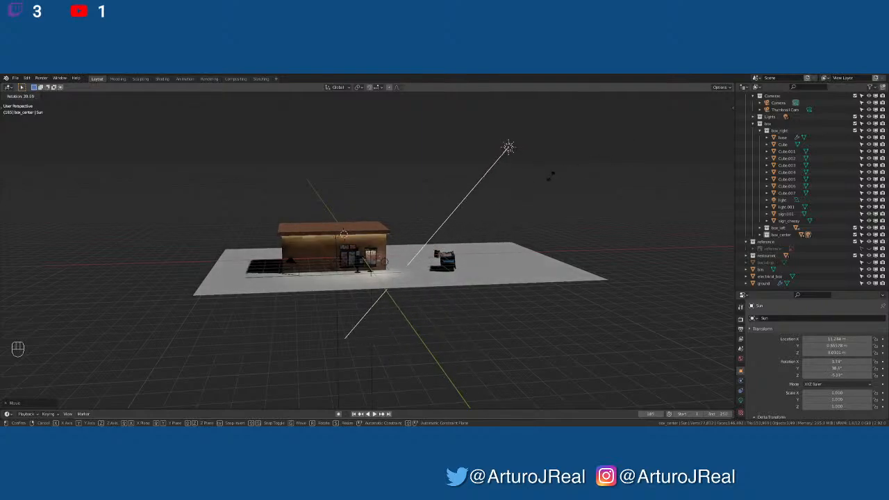
{"action": "left_click", "coordinate": [498, 207]}
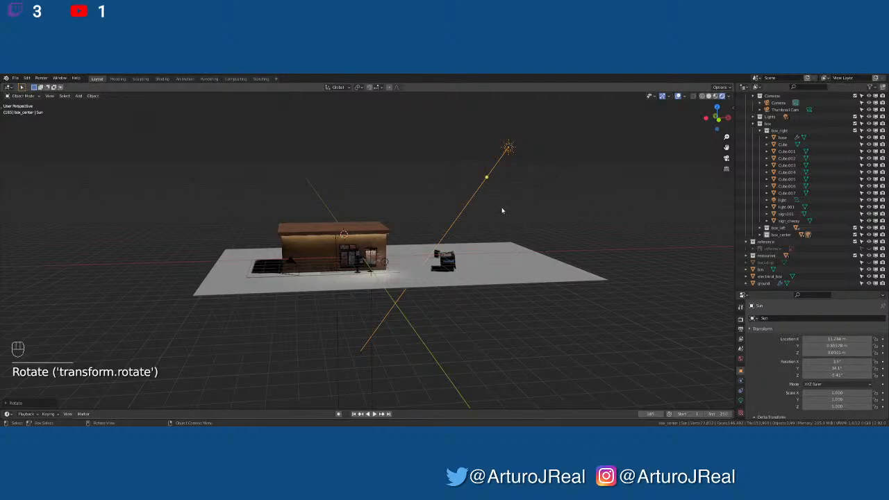
{"action": "key", "text": "KP_0"}
{"action": "scroll", "coordinate": [494, 201], "scroll_direction": "up", "scroll_amount": 3}
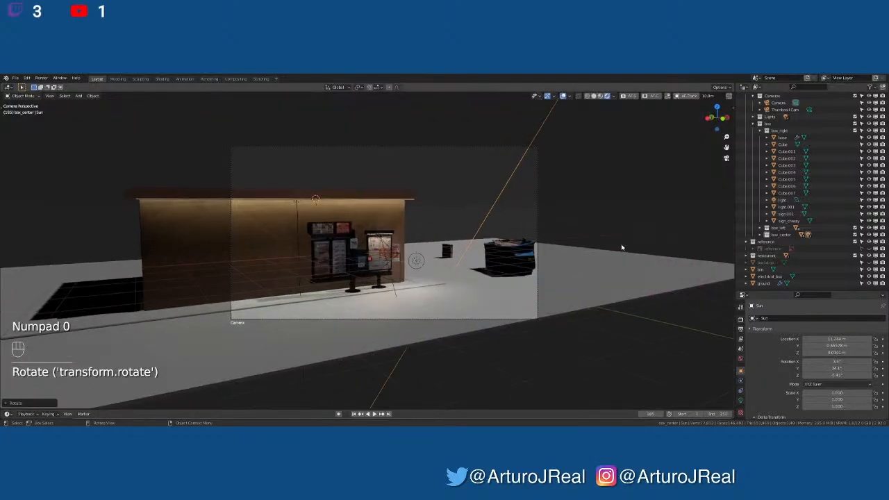
Set the sun light's irradiance to 0.2
{"action": "left_click", "coordinate": [740, 400]}
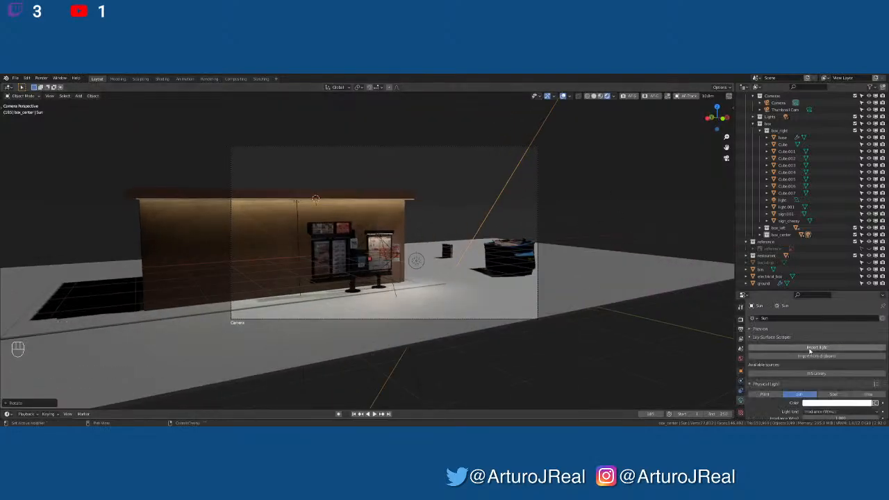
{"action": "scroll", "coordinate": [807, 400], "scroll_direction": "down", "scroll_amount": 2}
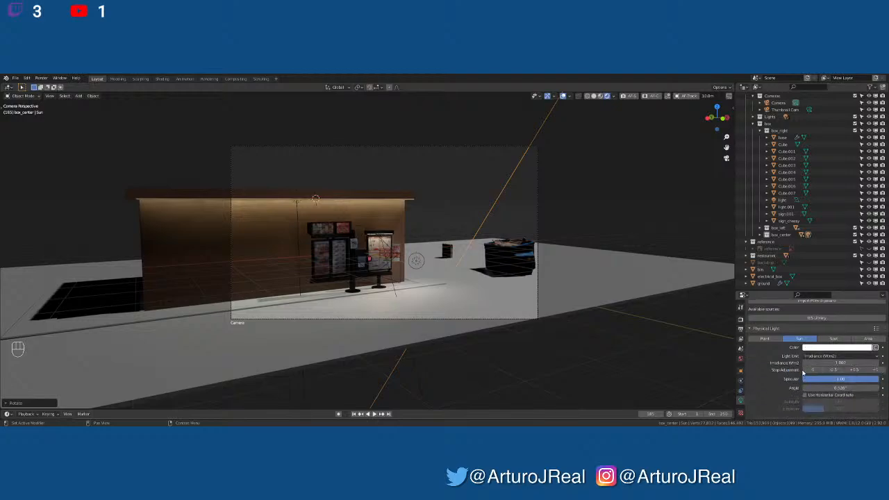
{"action": "scroll", "coordinate": [803, 371], "scroll_direction": "down", "scroll_amount": 2}
{"action": "scroll", "coordinate": [797, 370], "scroll_direction": "down", "scroll_amount": 1}
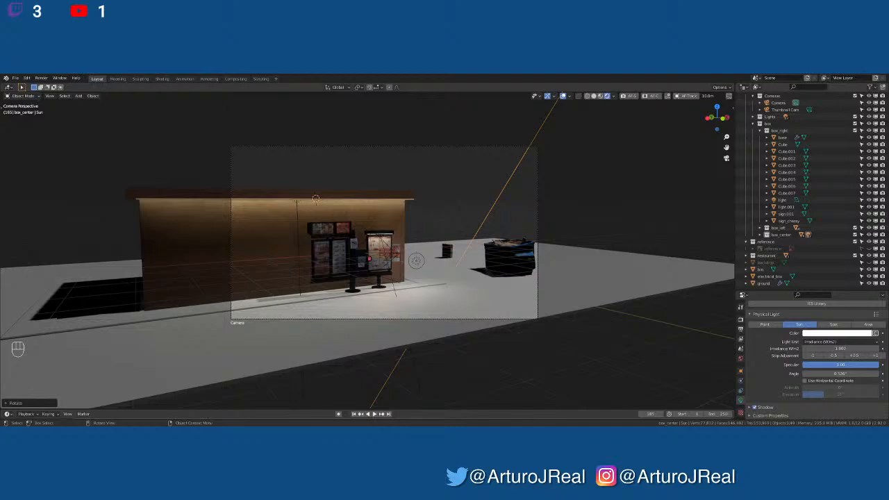
{"action": "left_click", "coordinate": [856, 349]}
{"action": "type", "text": "0"}
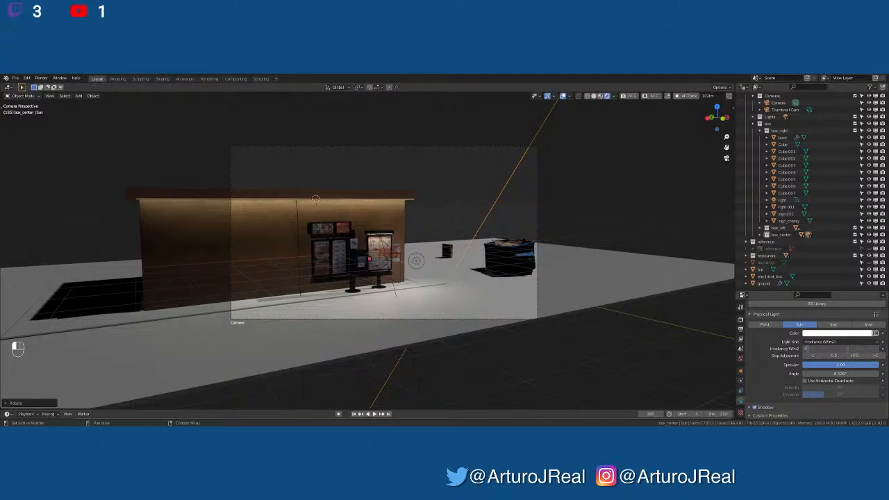
{"action": "type", "text": ".2"}
{"action": "key", "text": "Return"}
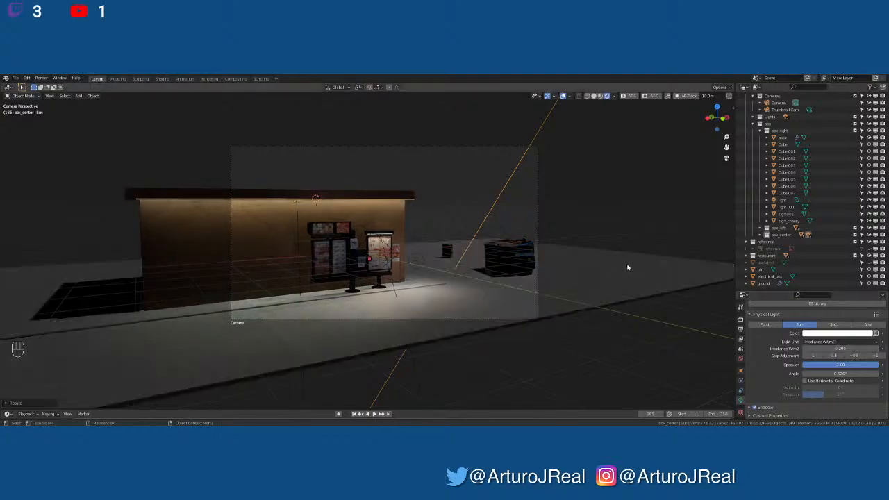
Tint the sun light's colour a very pale cyan-blue
{"action": "scroll", "coordinate": [627, 268], "scroll_direction": "up", "scroll_amount": 2}
{"action": "left_click", "coordinate": [829, 334]}
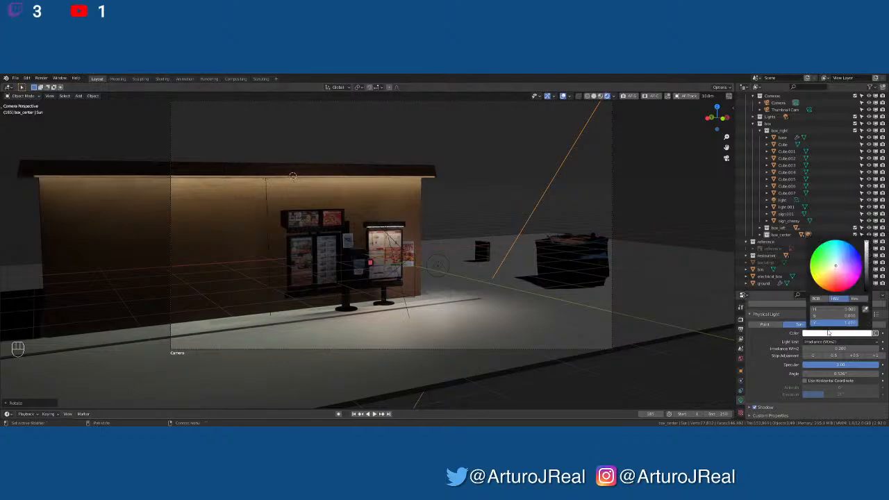
{"action": "left_click", "coordinate": [836, 264]}
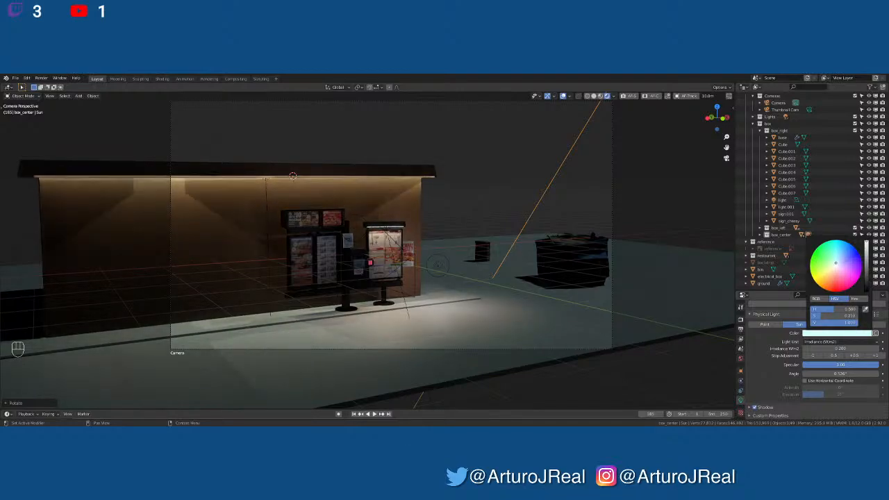
{"action": "left_click_drag", "start_coordinate": [836, 262], "coordinate": [836, 264]}
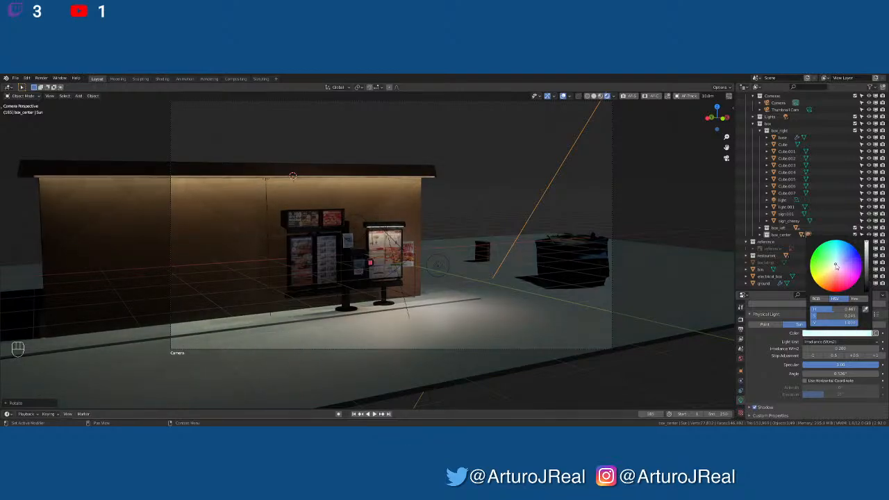
Change the render engine to Cycles and save the file
{"action": "left_click", "coordinate": [741, 319]}
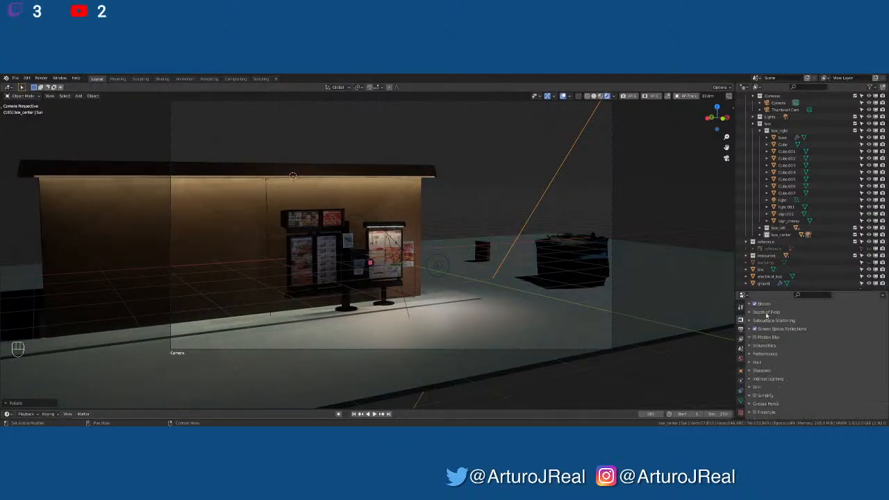
{"action": "scroll", "coordinate": [771, 327], "scroll_direction": "up", "scroll_amount": 5}
{"action": "left_click", "coordinate": [830, 317]}
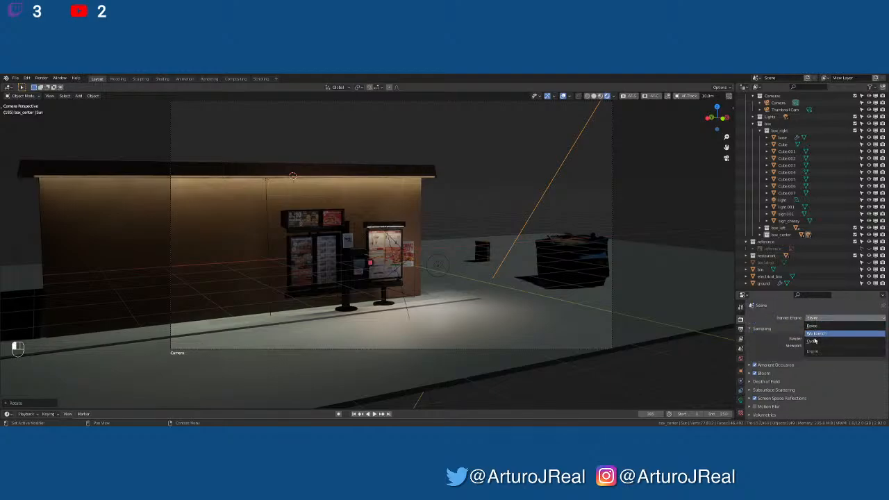
{"action": "left_click", "coordinate": [813, 341]}
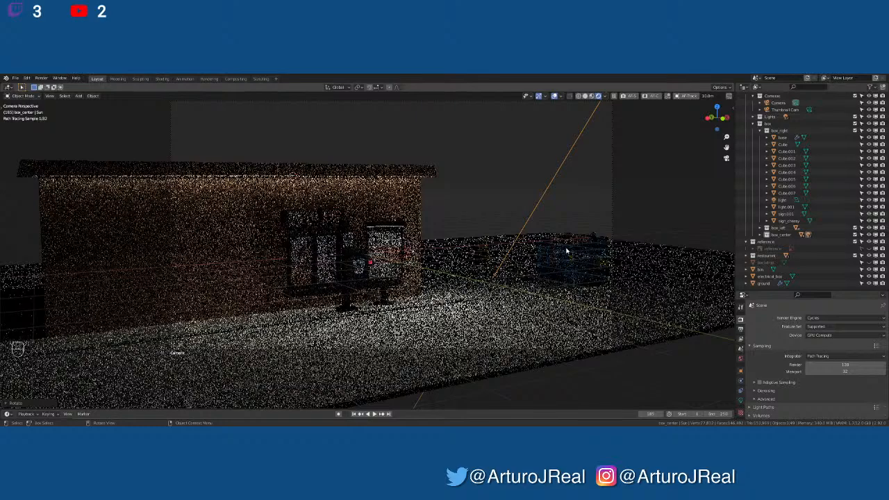
{"action": "key", "text": "ctrl+s"}
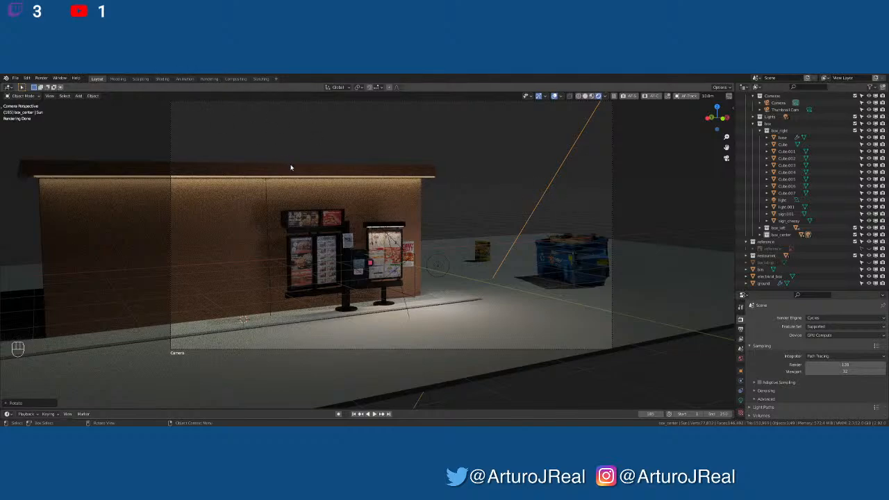
{"action": "key", "text": "ctrl+s"}
{"action": "key", "text": "ctrl+s"}
Show the world's shader nodes in the Shading workspace and frame the background and Principled Volume nodes
{"action": "left_click", "coordinate": [264, 171]}
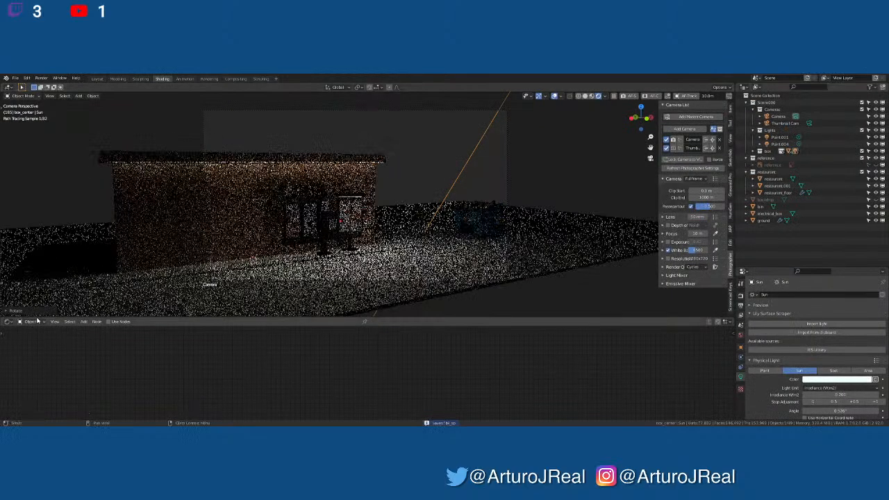
{"action": "left_click", "coordinate": [30, 321]}
{"action": "left_click", "coordinate": [36, 338]}
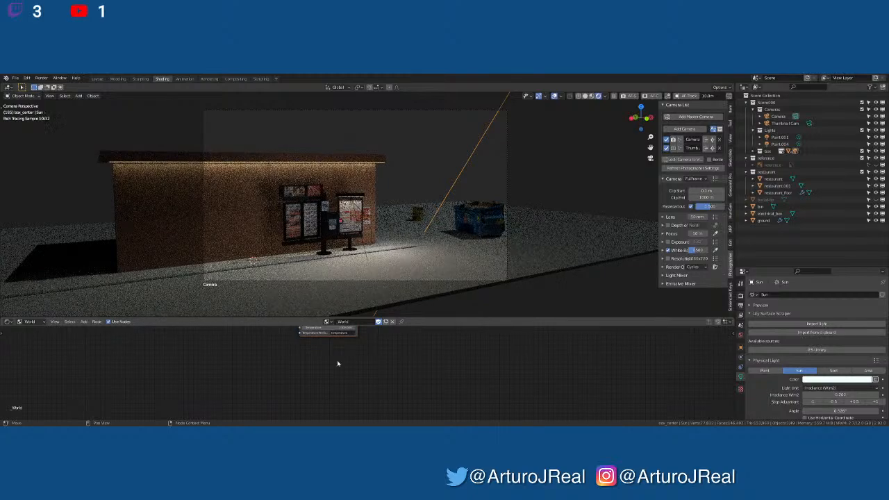
{"action": "key", "text": "Home"}
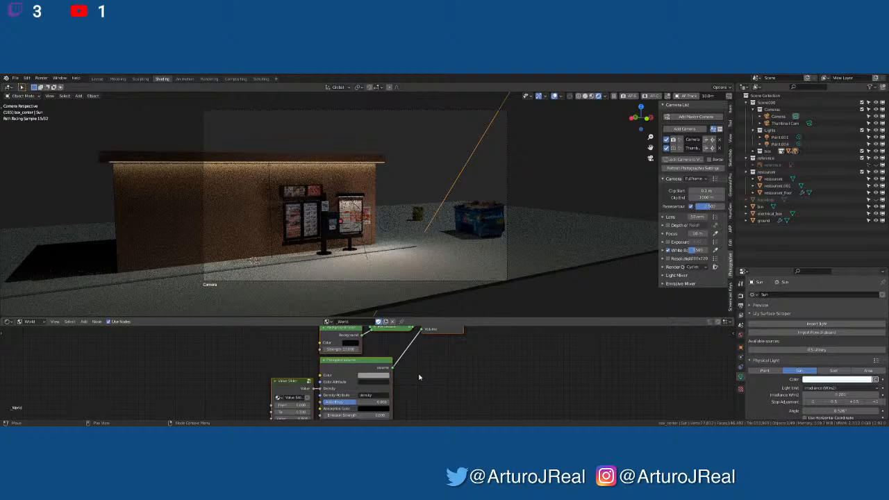
{"action": "scroll", "coordinate": [419, 377], "scroll_direction": "up", "scroll_amount": 3}
{"action": "middle_click_drag", "start_coordinate": [419, 377], "coordinate": [500, 351]}
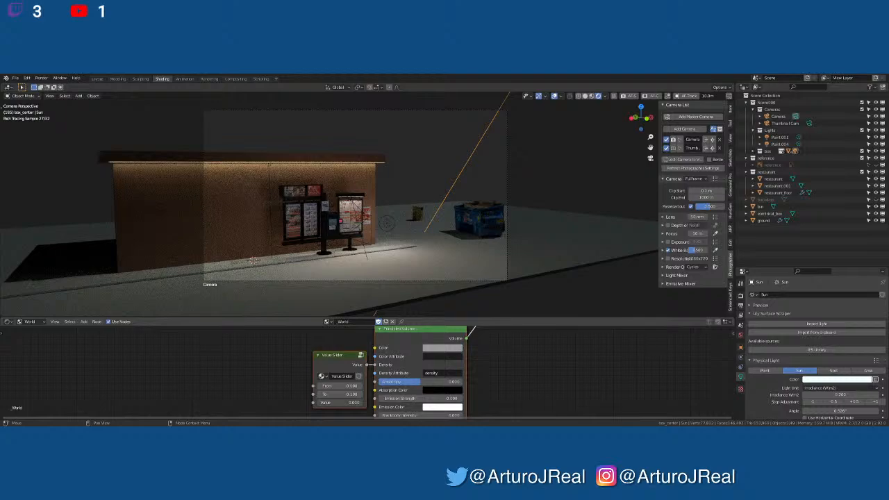
{"action": "middle_click_drag", "start_coordinate": [514, 356], "coordinate": [495, 385]}
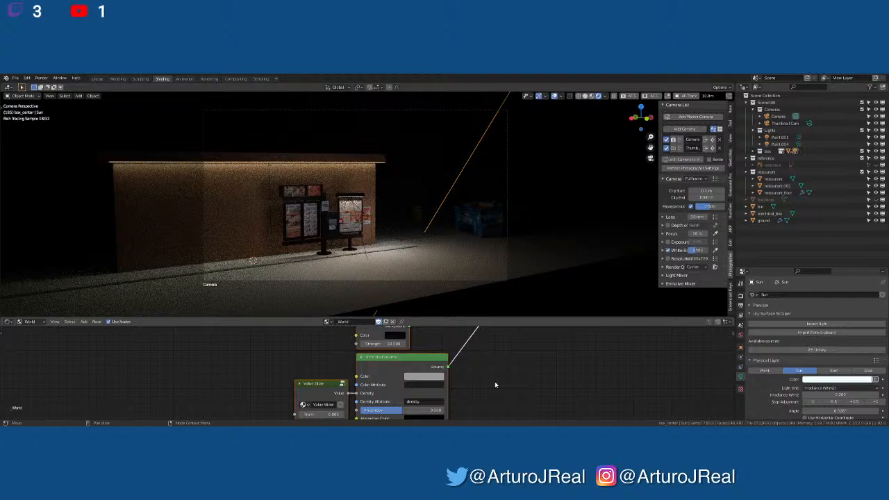
Select the electrical box and snap it to the 3D cursor beside the restaurant wall
{"action": "left_click", "coordinate": [480, 217]}
{"action": "right_click", "coordinate": [413, 277]}
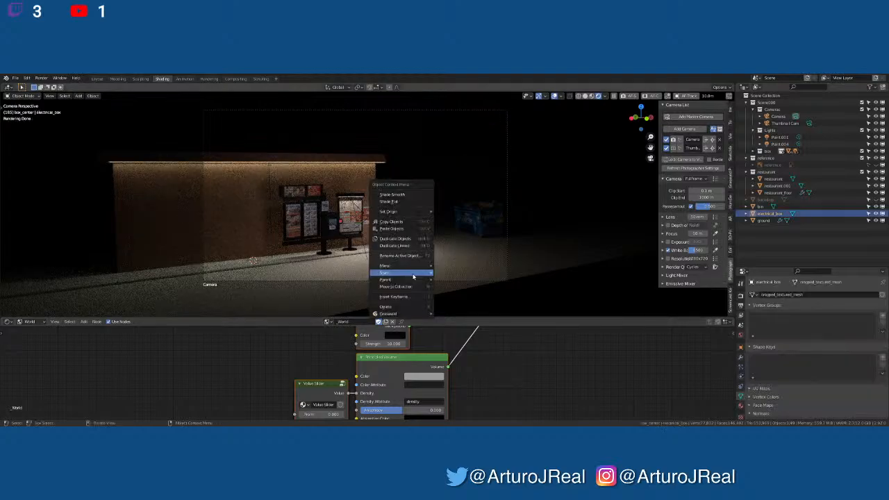
{"action": "mouse_move", "coordinate": [413, 276]}
{"action": "left_click", "coordinate": [460, 279]}
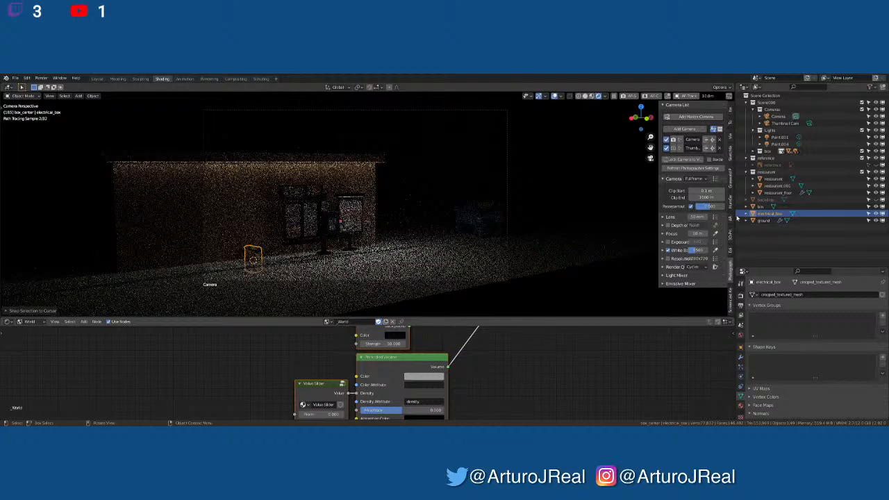
Enable adaptive sampling and turn on viewport denoising with OptiX
{"action": "left_click", "coordinate": [740, 295]}
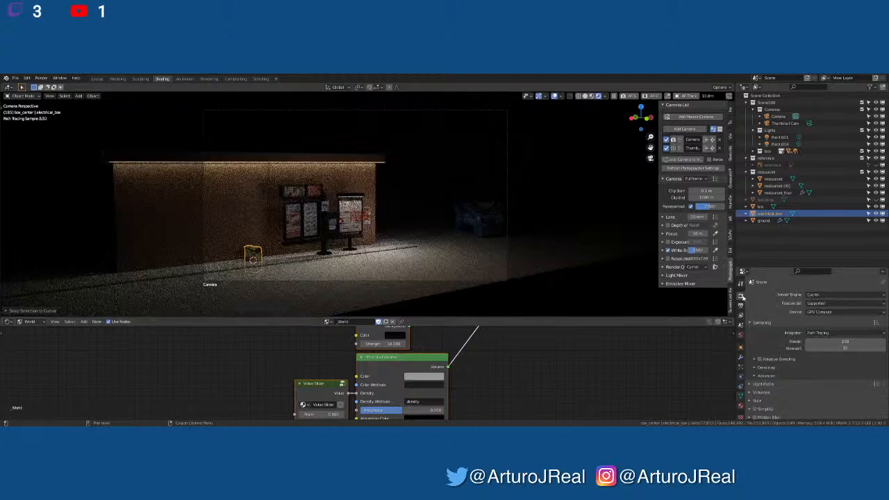
{"action": "left_click", "coordinate": [759, 359]}
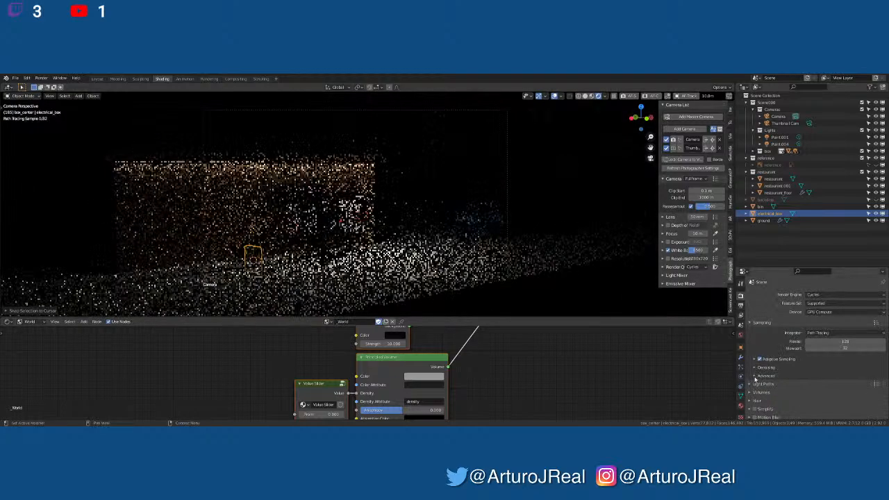
{"action": "left_click", "coordinate": [758, 367]}
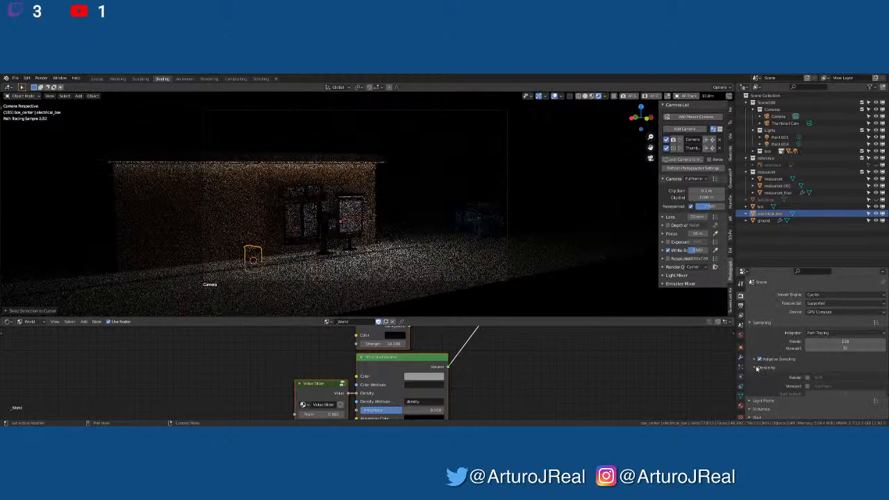
{"action": "left_click", "coordinate": [807, 386]}
{"action": "left_click", "coordinate": [828, 386]}
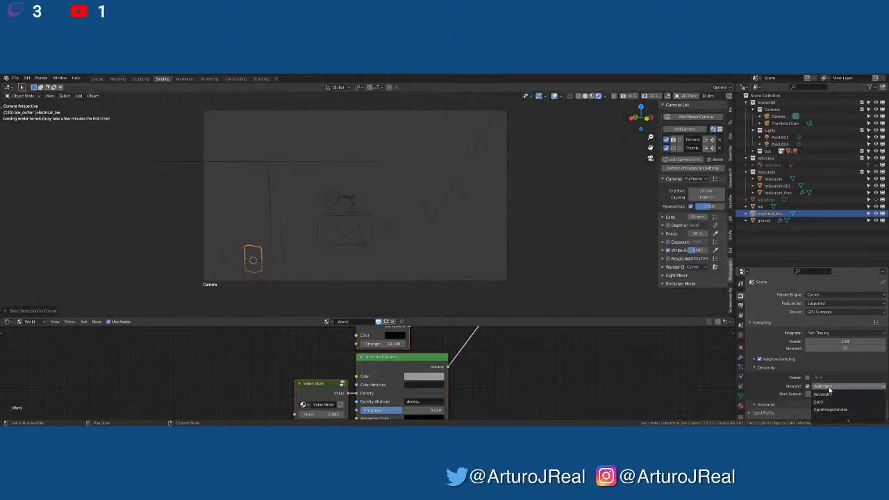
{"action": "left_click", "coordinate": [823, 403]}
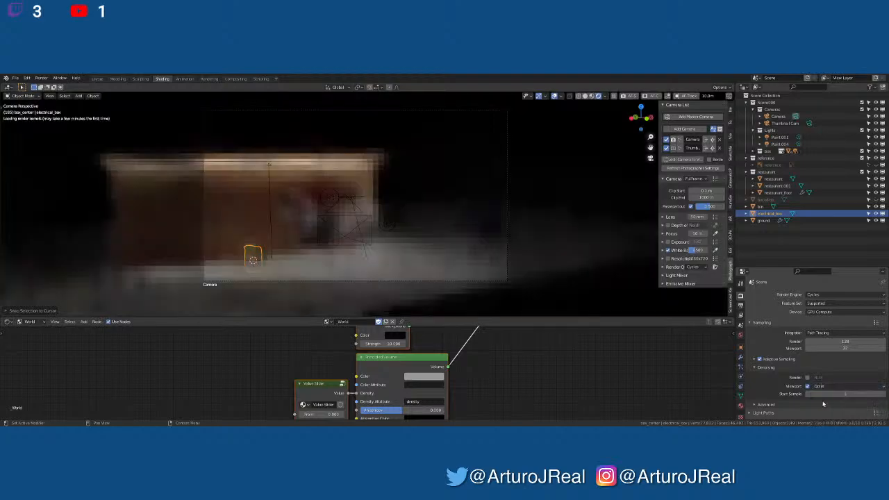
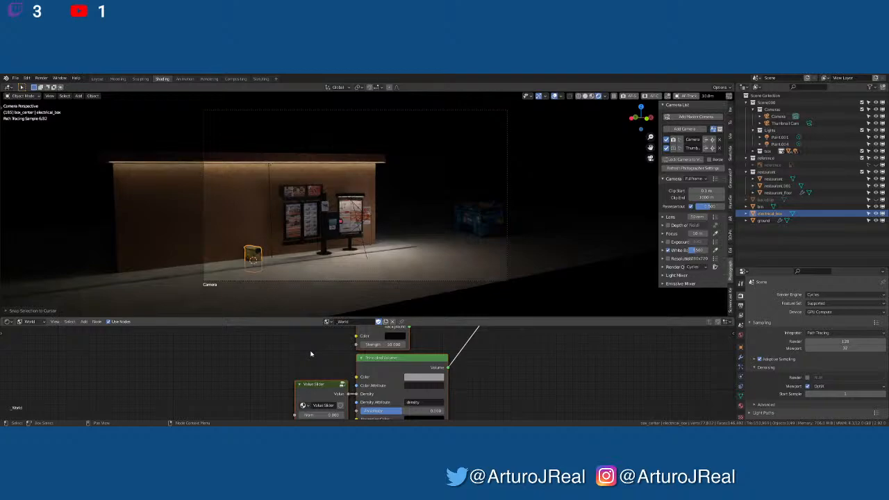
Set the World Light background node's strength to 0.1
{"action": "middle_click_drag", "start_coordinate": [312, 354], "coordinate": [279, 414]}
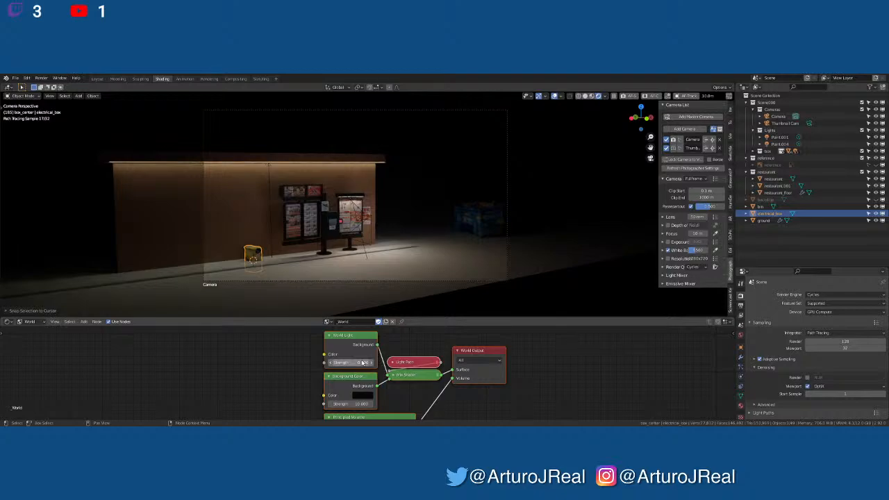
{"action": "left_click_drag", "start_coordinate": [363, 363], "coordinate": [431, 355]}
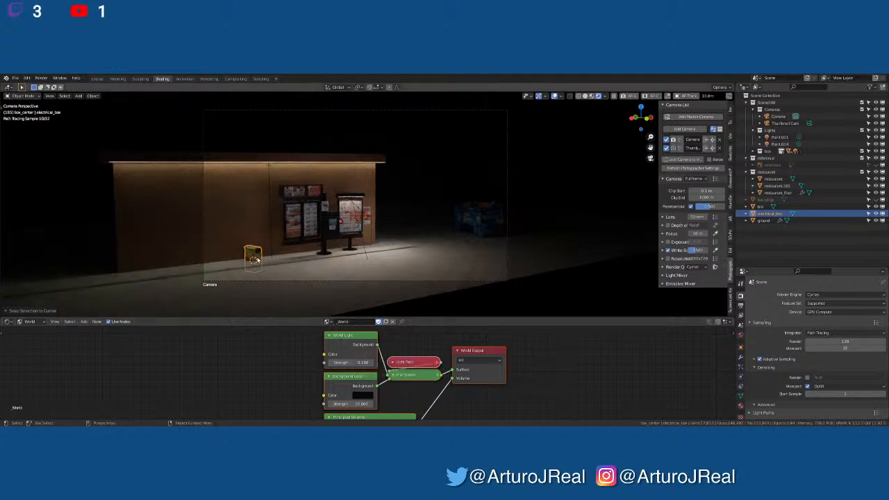
Raise the electrical box along Z so its base sits at ground level by the wall
{"action": "key", "text": "g"}
{"action": "key", "text": "z"}
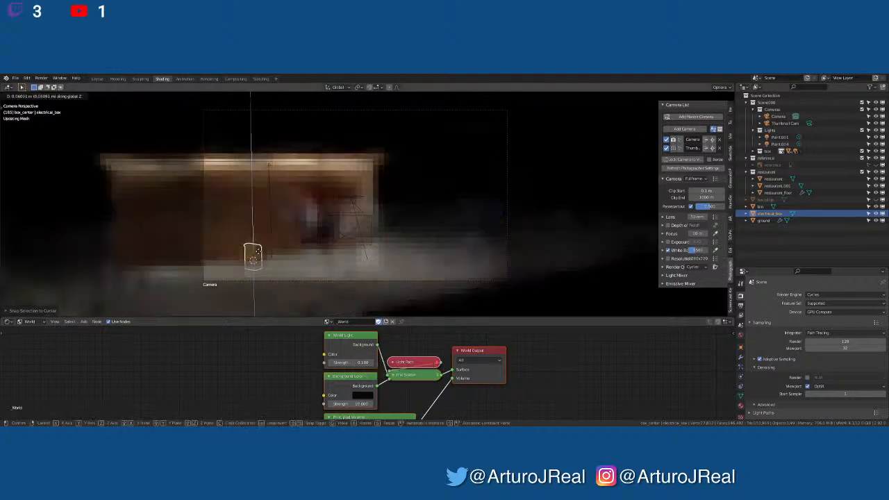
{"action": "left_click", "coordinate": [259, 250]}
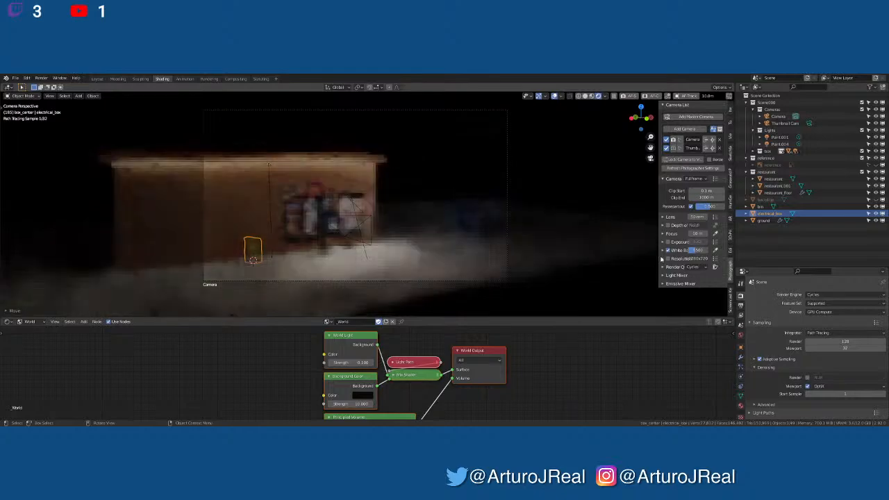
Switch the viewport to solid shading and rotate the electrical box about the Z axis in front of the wall
{"action": "left_click", "coordinate": [587, 96]}
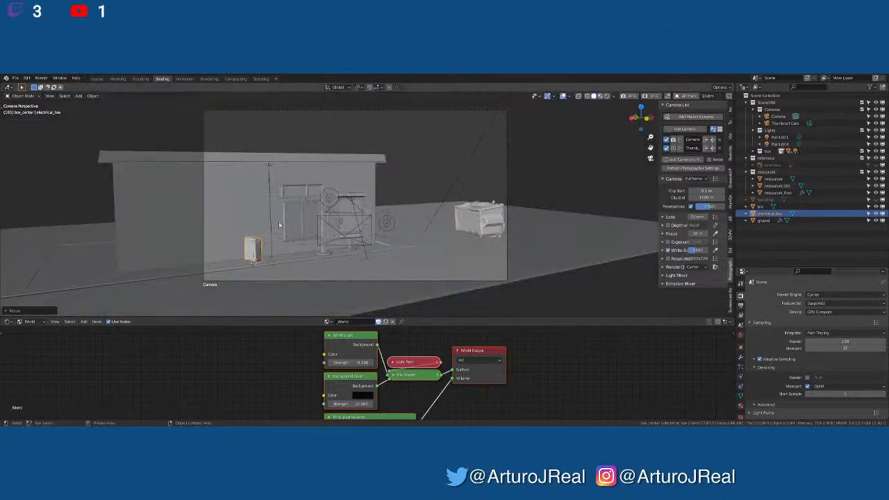
{"action": "middle_click_drag", "start_coordinate": [279, 222], "coordinate": [312, 223]}
{"action": "scroll", "coordinate": [314, 252], "scroll_direction": "down", "scroll_amount": 2}
{"action": "scroll", "coordinate": [317, 259], "scroll_direction": "up", "scroll_amount": 4}
{"action": "middle_click_drag", "start_coordinate": [318, 259], "coordinate": [370, 210], "text": "shift"}
{"action": "key", "text": "r"}
{"action": "key", "text": "z"}
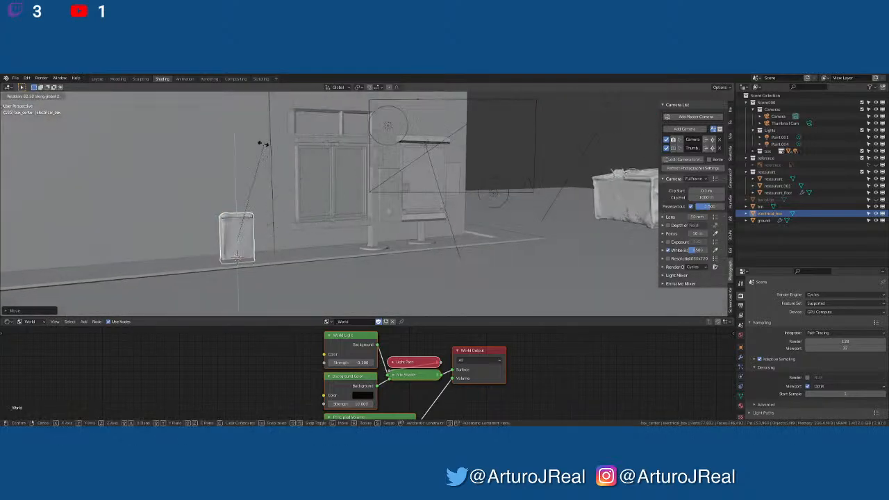
{"action": "left_click", "coordinate": [218, 170]}
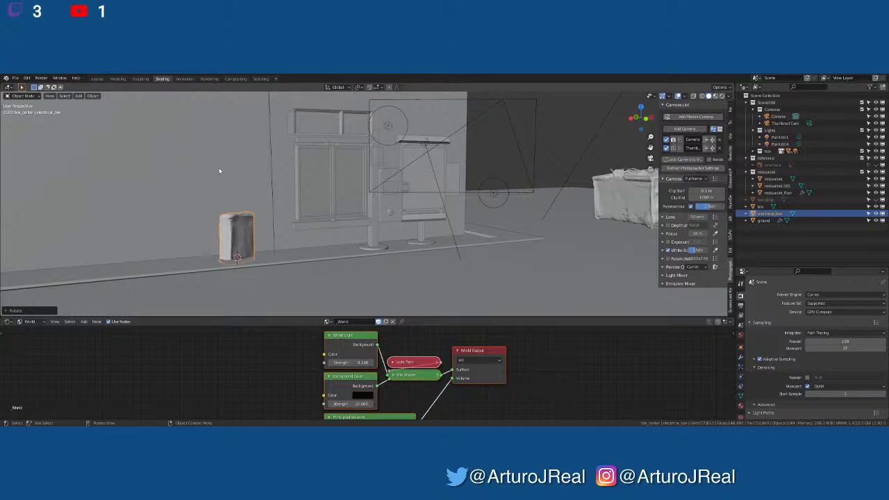
Move the electrical box along the wall and switch the render engine to Eevee while viewing through the scene camera
{"action": "key", "text": "g"}
{"action": "left_click", "coordinate": [303, 188]}
{"action": "key", "text": "KP_0"}
{"action": "left_click", "coordinate": [844, 295]}
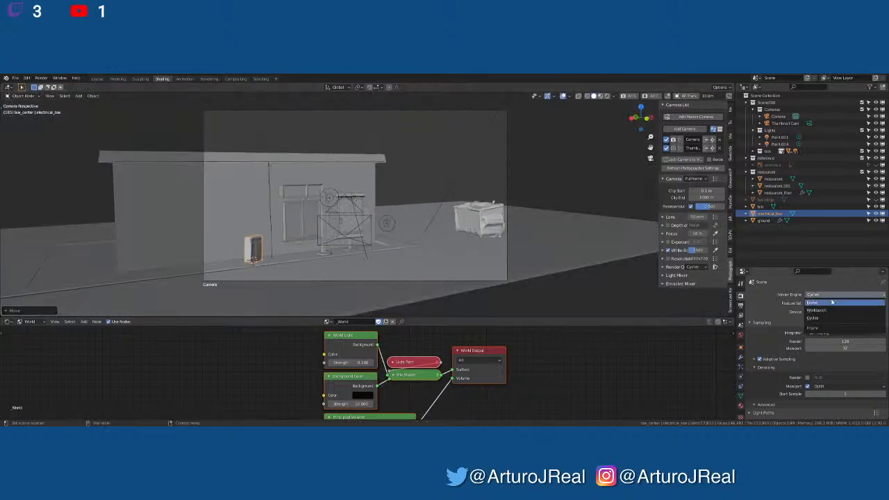
{"action": "left_click", "coordinate": [828, 302]}
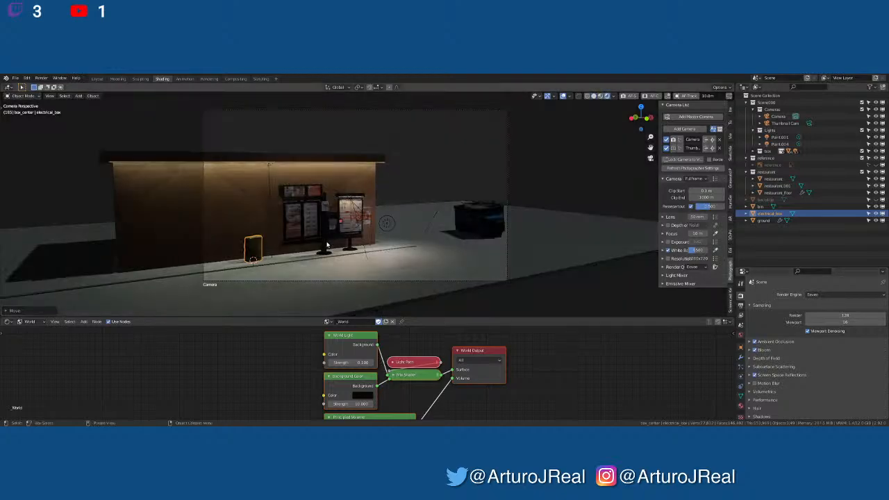
Move the electrical box closer to the menu boards and rotate it about the Z axis
{"action": "scroll", "coordinate": [284, 255], "scroll_direction": "up", "scroll_amount": 2}
{"action": "middle_click_drag", "start_coordinate": [286, 259], "coordinate": [322, 208], "text": "shift"}
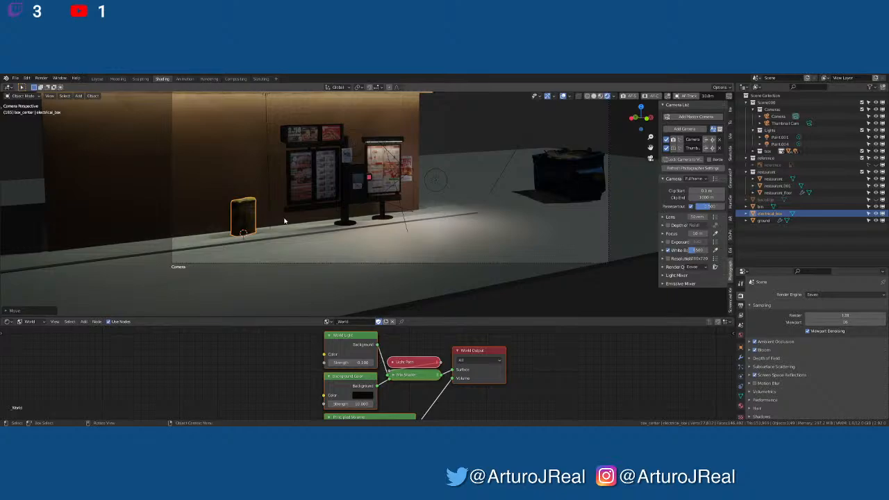
{"action": "key", "text": "g"}
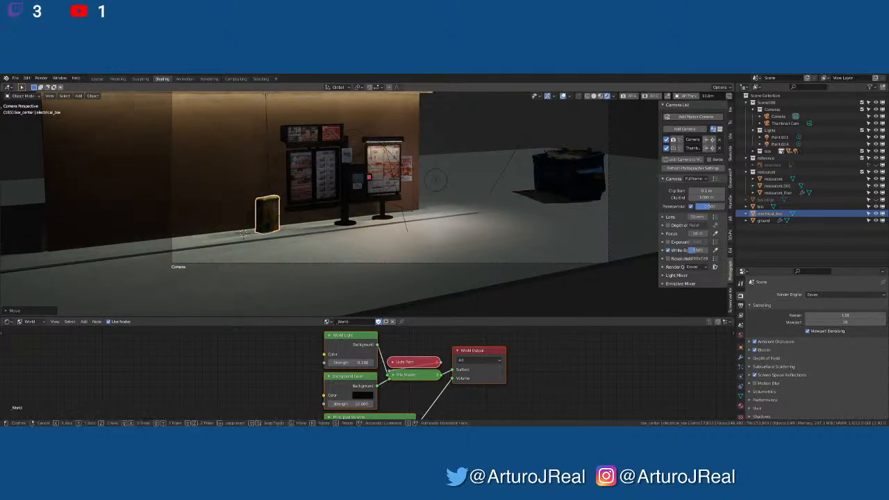
{"action": "key", "text": "r"}
{"action": "key", "text": "z"}
{"action": "left_click", "coordinate": [299, 230]}
Scale up the electrical box and adjust its height and position against the wall
{"action": "key", "text": "s"}
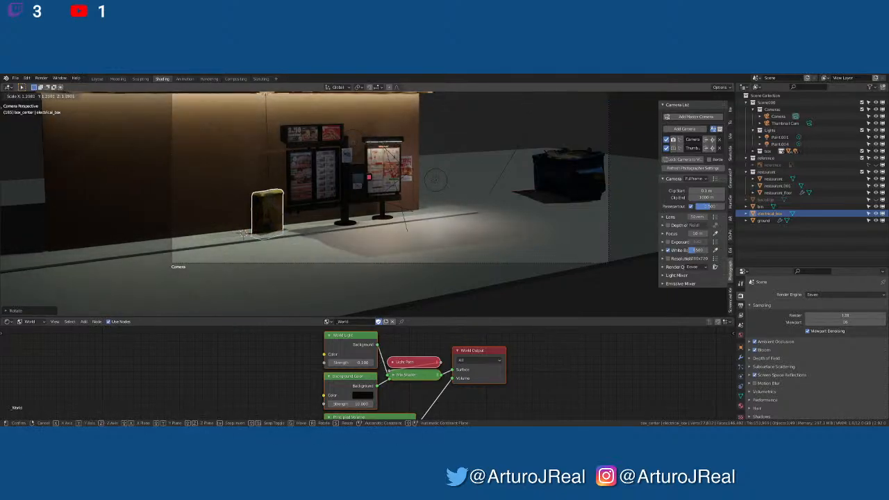
{"action": "left_click", "coordinate": [296, 213]}
{"action": "key", "text": "g"}
{"action": "key", "text": "z"}
{"action": "left_click", "coordinate": [298, 210]}
{"action": "key", "text": "g"}
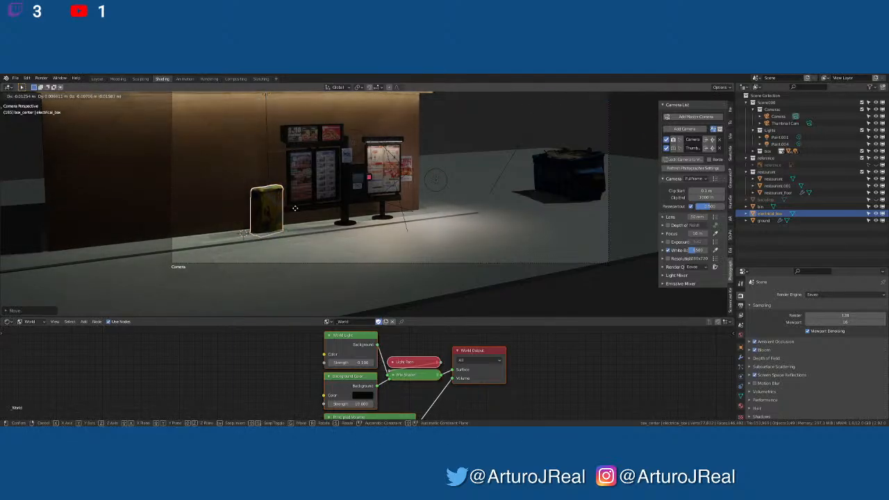
{"action": "left_click", "coordinate": [293, 213]}
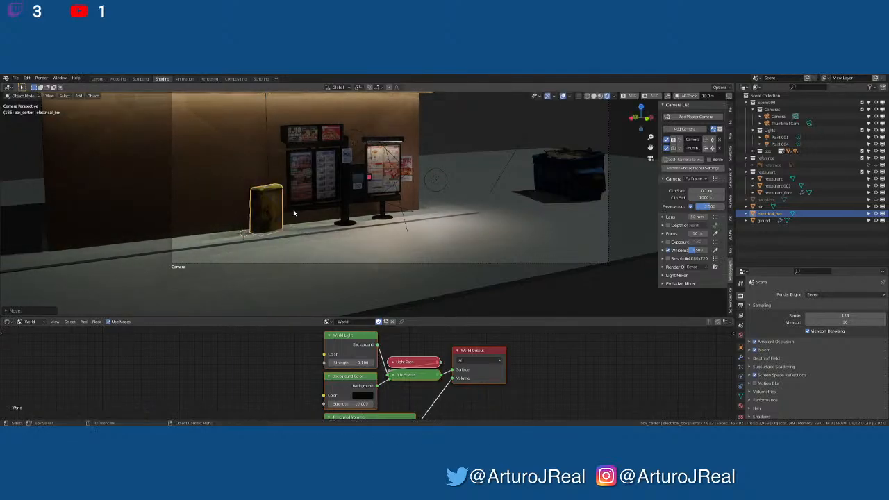
Enlarge the electrical box to about 1.2 times, shift it along X away from the menu boards, and adjust its height along Z
{"action": "key", "text": "s"}
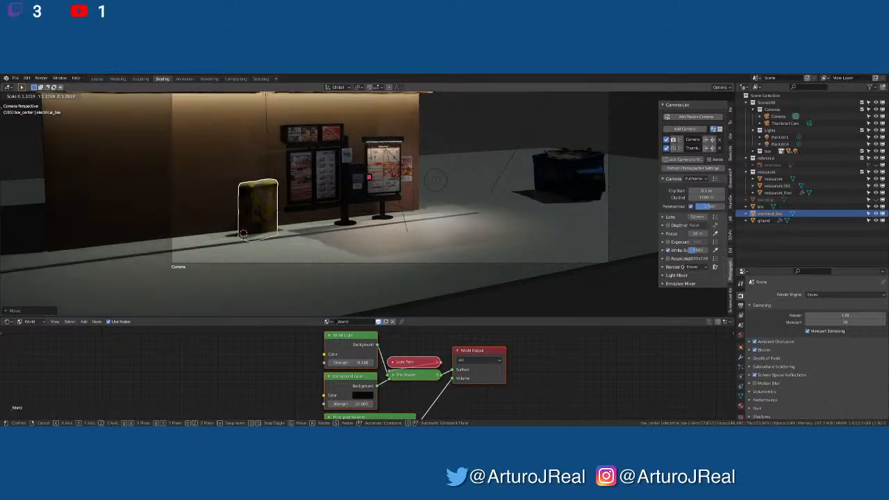
{"action": "left_click", "coordinate": [293, 209]}
{"action": "key", "text": "g"}
{"action": "key", "text": "x"}
{"action": "left_click", "coordinate": [279, 209]}
{"action": "key", "text": "g"}
{"action": "key", "text": "z"}
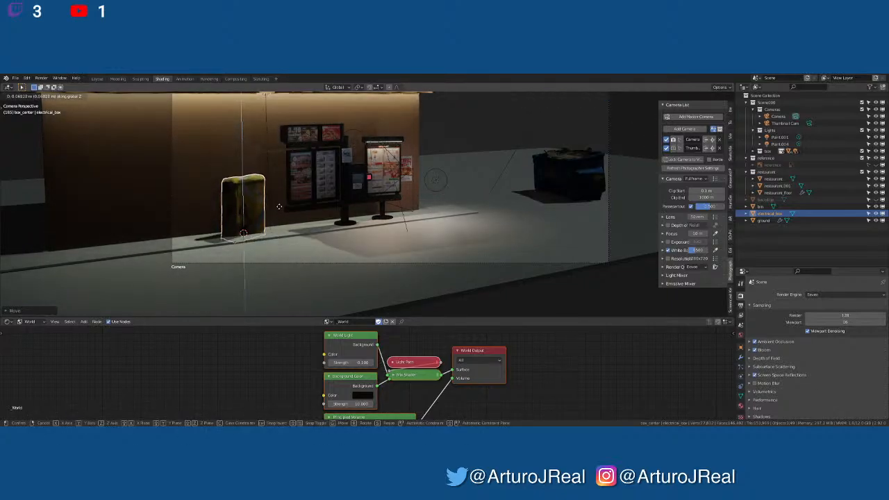
{"action": "left_click", "coordinate": [280, 205]}
Scale the electrical box up further, raise it about 0.11 m along Z, and fine-tune its rotation about the Z axis
{"action": "key", "text": "s"}
{"action": "left_click", "coordinate": [286, 202]}
{"action": "key", "text": "g"}
{"action": "key", "text": "z"}
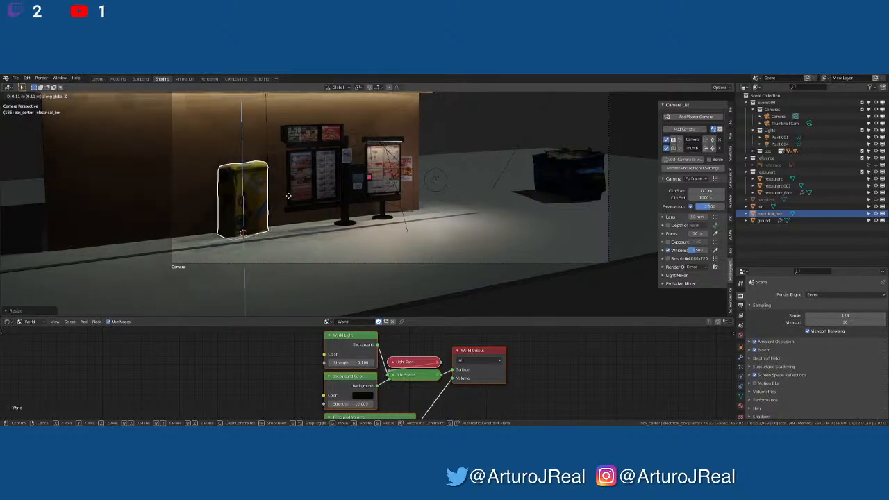
{"action": "left_click", "coordinate": [289, 196]}
{"action": "key", "text": "r"}
{"action": "key", "text": "z"}
{"action": "left_click", "coordinate": [286, 200]}
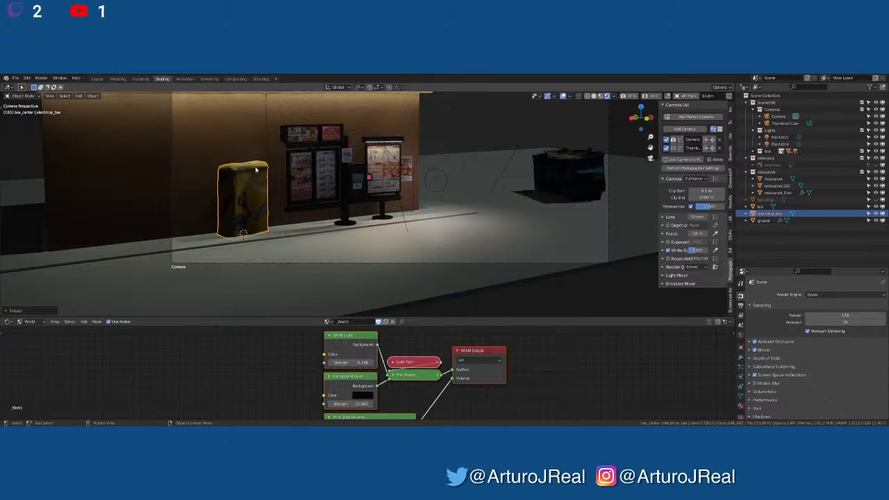
{"action": "key", "text": "s"}
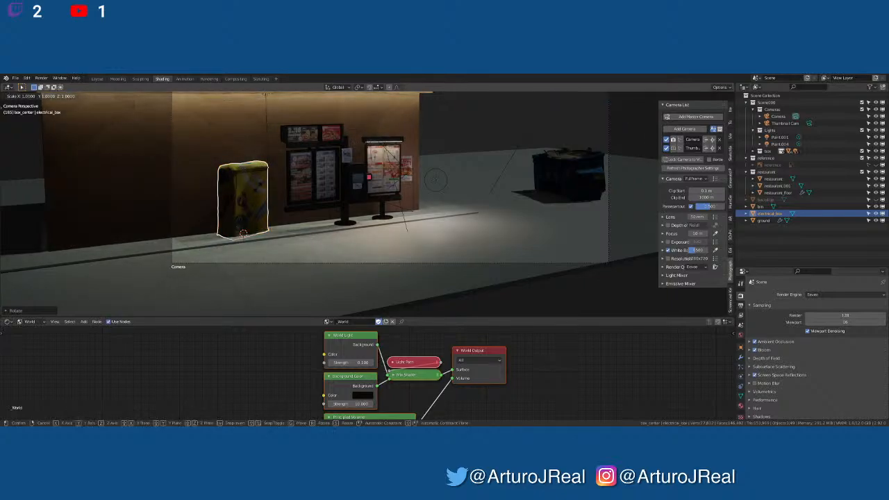
{"action": "right_click", "coordinate": [258, 187]}
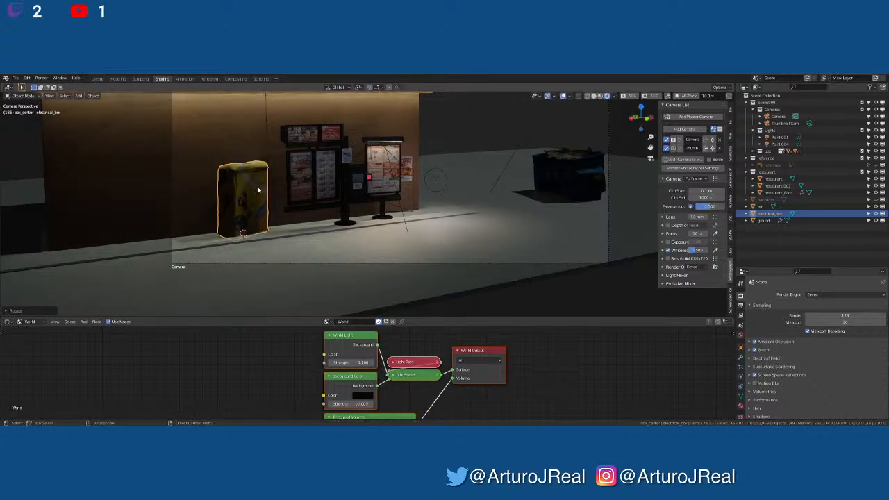
Select the restaurant building and enter Edit Mode with the underside of the roof overhang in view
{"action": "left_click", "coordinate": [568, 181]}
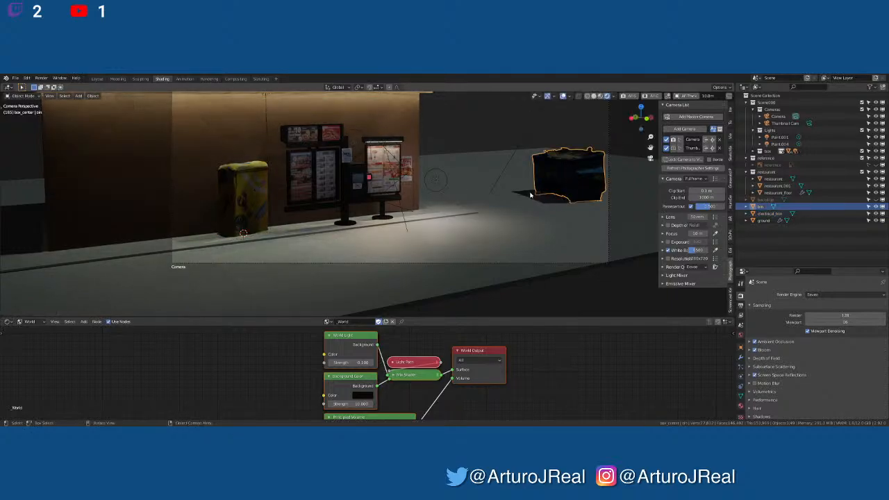
{"action": "middle_click_drag", "start_coordinate": [518, 265], "coordinate": [505, 288], "text": "shift"}
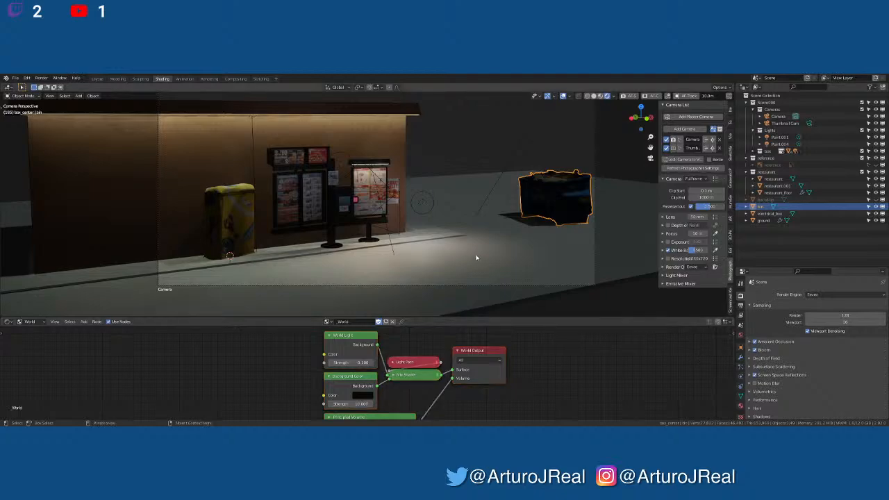
{"action": "middle_click_drag", "start_coordinate": [445, 229], "coordinate": [433, 213]}
{"action": "middle_click_drag", "start_coordinate": [428, 223], "coordinate": [434, 201], "text": "shift"}
{"action": "left_click", "coordinate": [393, 144]}
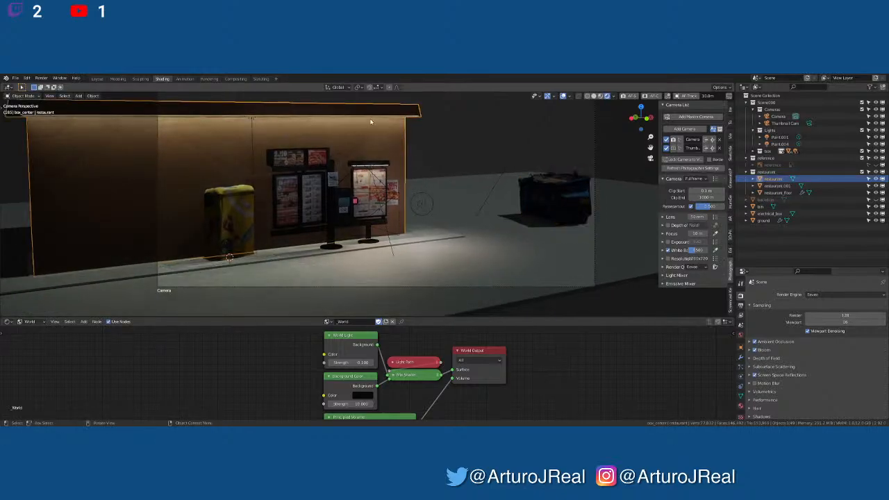
{"action": "mouse_move", "coordinate": [420, 157]}
{"action": "middle_mouse_down"}
{"action": "mouse_move", "coordinate": [466, 165]}
{"action": "mouse_move", "coordinate": [373, 164]}
{"action": "mouse_move", "coordinate": [445, 161]}
{"action": "mouse_move", "coordinate": [402, 153]}
{"action": "mouse_move", "coordinate": [383, 167]}
{"action": "mouse_move", "coordinate": [412, 169]}
{"action": "mouse_move", "coordinate": [434, 185]}
{"action": "mouse_move", "coordinate": [440, 171]}
{"action": "mouse_move", "coordinate": [416, 165]}
{"action": "middle_mouse_up"}
{"action": "key", "text": "Tab"}
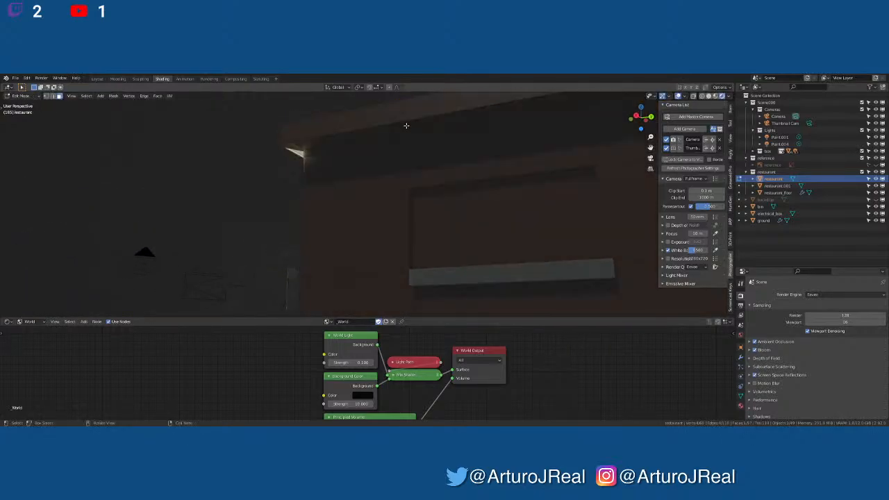
Try to inset and extrude the underside faces of the roof overhang on the serving-window side
{"action": "left_click", "coordinate": [406, 126]}
{"action": "key", "text": "KP_Decimal"}
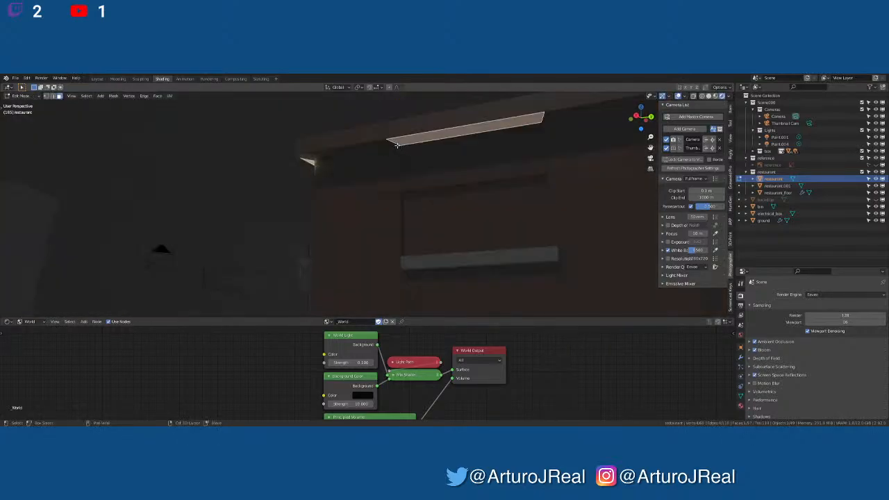
{"action": "left_click", "coordinate": [586, 114], "text": "shift"}
{"action": "middle_click_drag", "start_coordinate": [576, 121], "coordinate": [542, 145]}
{"action": "key", "text": "i"}
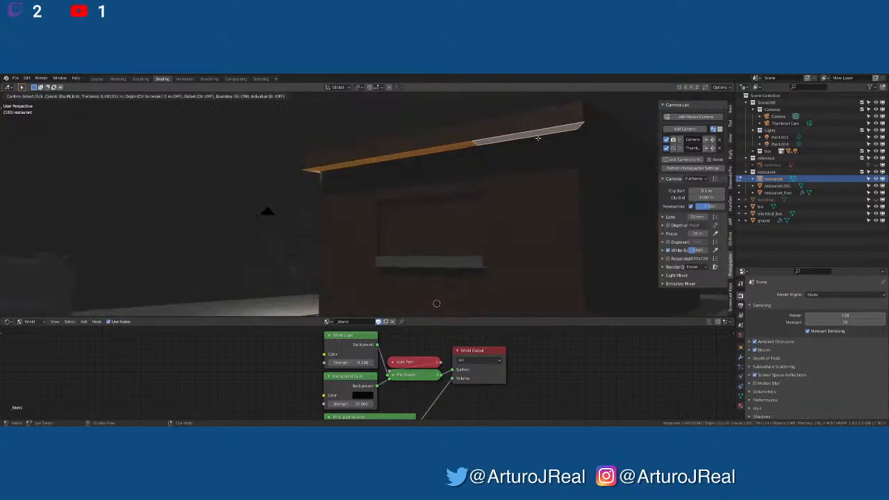
{"action": "left_click", "coordinate": [534, 139]}
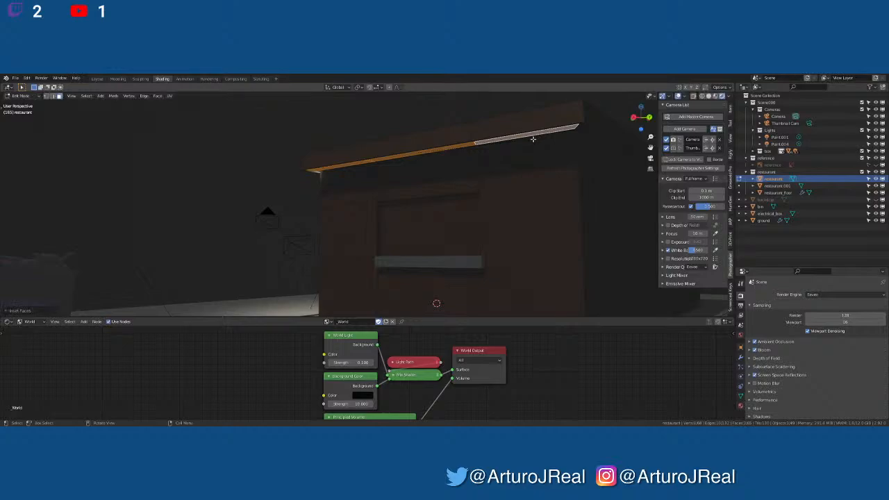
{"action": "middle_click_drag", "start_coordinate": [535, 138], "coordinate": [406, 120]}
{"action": "key", "text": "e"}
{"action": "left_click", "coordinate": [522, 139]}
{"action": "left_click", "coordinate": [394, 143]}
{"action": "key", "text": "ctrl+z"}
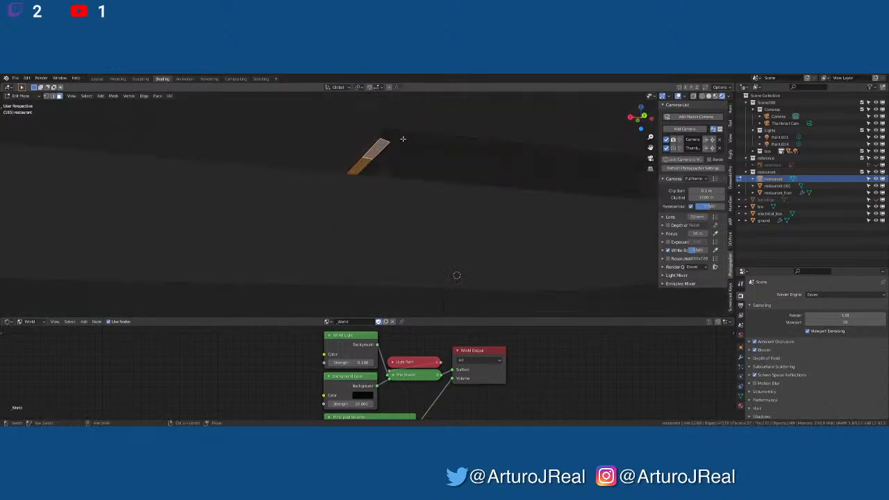
Extend the selection of roof overhang underside faces around the back of the building to the lit facade's corner
{"action": "left_click", "coordinate": [417, 141], "text": "shift"}
{"action": "middle_click_drag", "start_coordinate": [430, 137], "coordinate": [390, 142]}
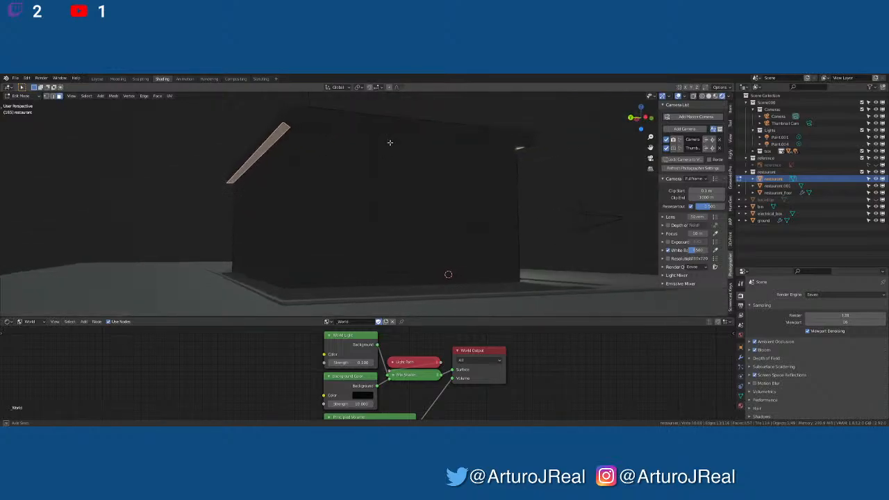
{"action": "key", "text": "e"}
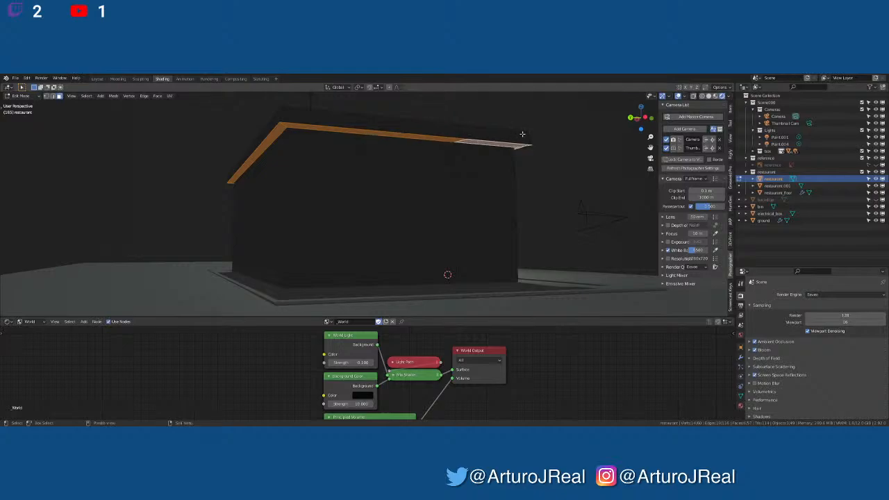
{"action": "key", "text": "KP_Decimal"}
{"action": "scroll", "coordinate": [523, 134], "scroll_direction": "down", "scroll_amount": 6}
{"action": "scroll", "coordinate": [497, 149], "scroll_direction": "up", "scroll_amount": 5}
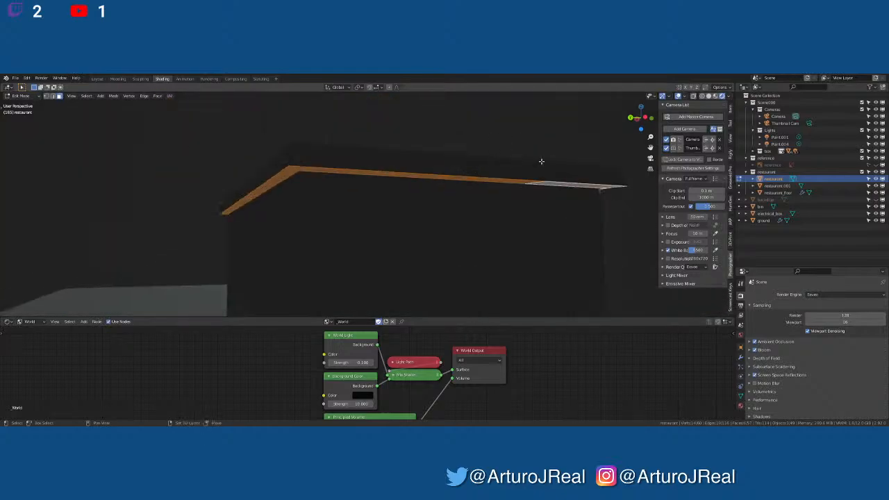
{"action": "middle_click_drag", "start_coordinate": [541, 161], "coordinate": [358, 163]}
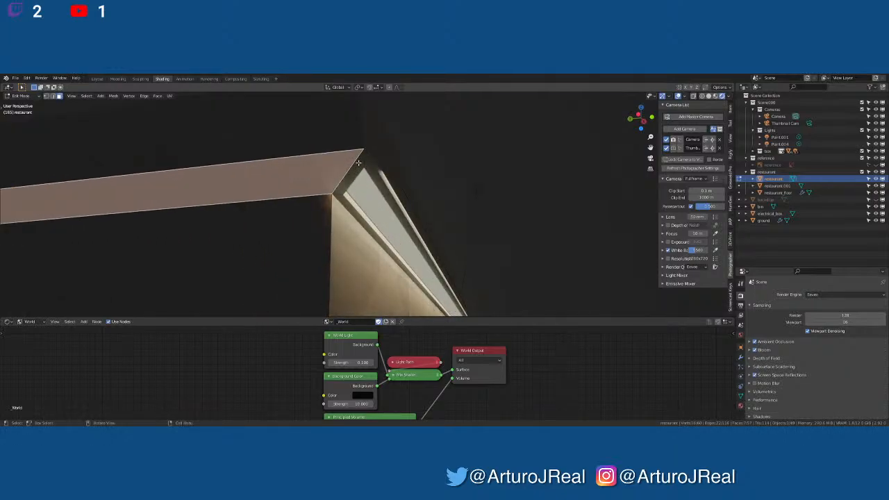
Try an inset on the selected overhang underside faces and undo it
{"action": "key", "text": "i"}
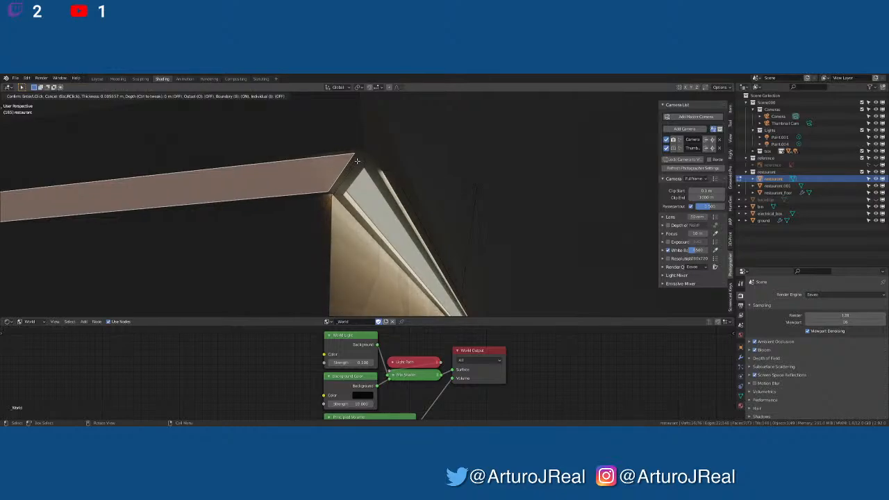
{"action": "left_click", "coordinate": [352, 162]}
{"action": "scroll", "coordinate": [344, 172], "scroll_direction": "down", "scroll_amount": 4}
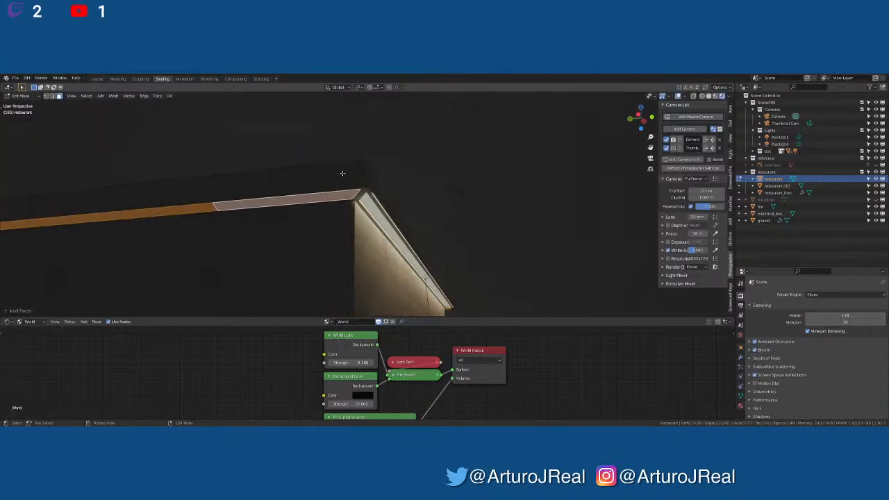
{"action": "middle_click_drag", "start_coordinate": [342, 173], "coordinate": [417, 180]}
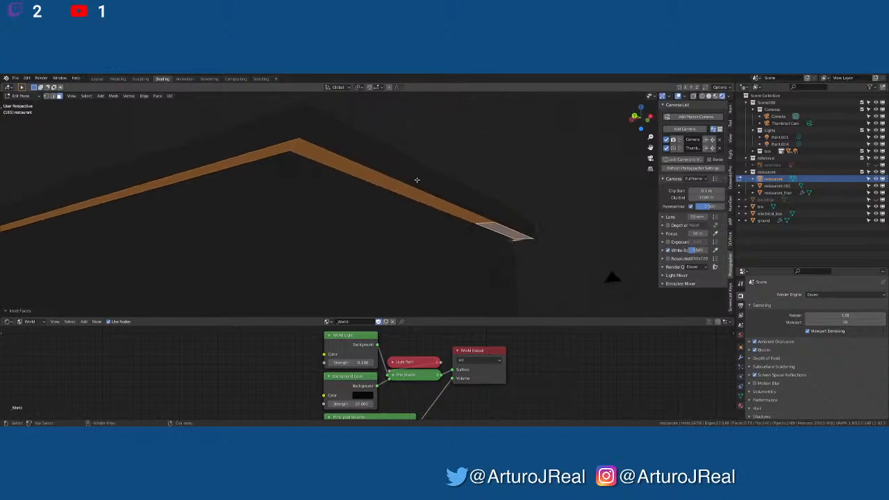
{"action": "right_click", "coordinate": [417, 179]}
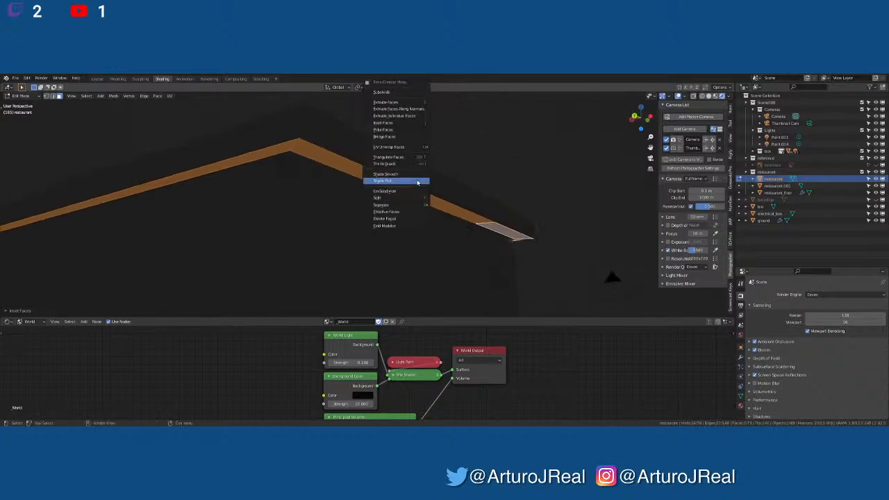
{"action": "left_click", "coordinate": [418, 181]}
{"action": "middle_click_drag", "start_coordinate": [414, 181], "coordinate": [363, 160]}
{"action": "left_click", "coordinate": [401, 181]}
{"action": "key", "text": "ctrl+z"}
{"action": "key", "text": "ctrl+z"}
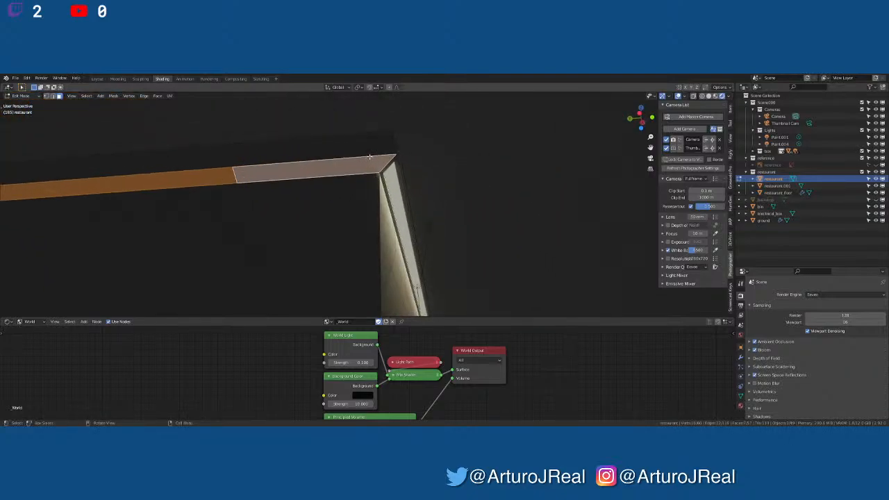
Inset the selected underside faces of the roof overhang and extrude them slightly inward
{"action": "key", "text": "i"}
{"action": "left_click", "coordinate": [367, 158]}
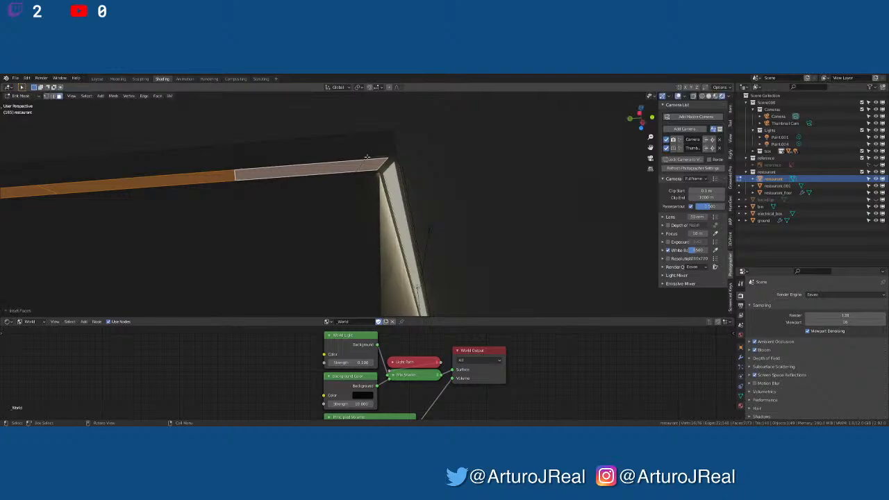
{"action": "key", "text": "e"}
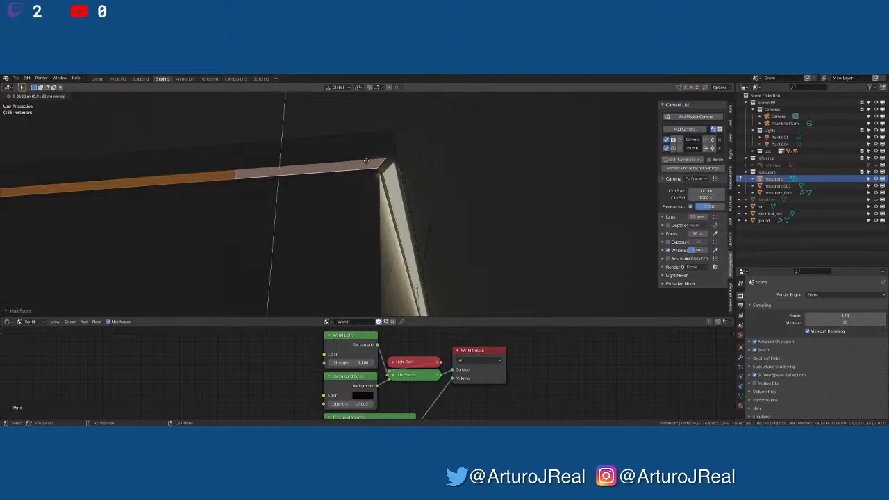
{"action": "left_click", "coordinate": [366, 161]}
Finish the inset of the overhang underside faces and set the shader editor to object materials
{"action": "left_click", "coordinate": [367, 162]}
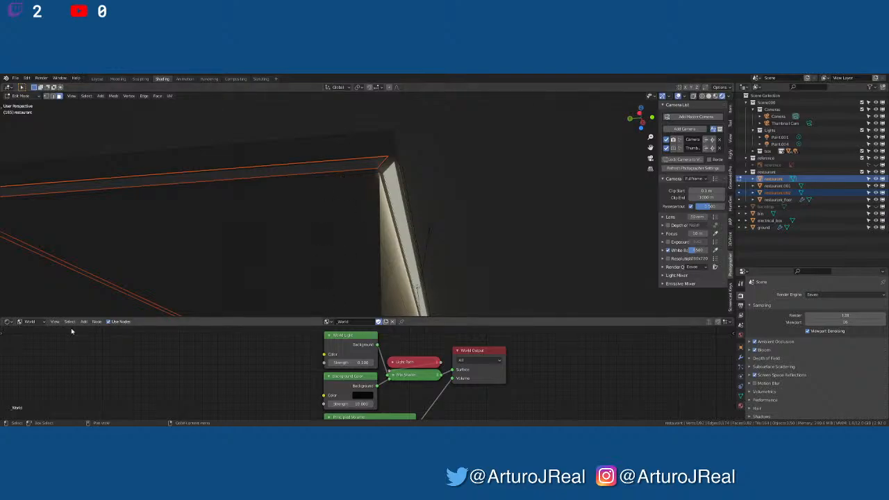
{"action": "left_click", "coordinate": [37, 332]}
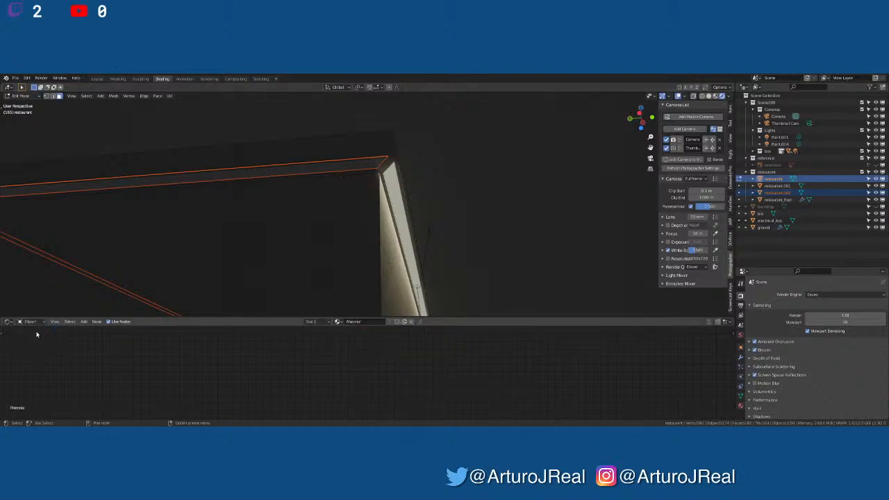
Try assigning the restaurant_light material while the main restaurant mesh is active, and undo it together with the face separation
{"action": "middle_click_drag", "start_coordinate": [238, 258], "coordinate": [320, 263]}
{"action": "left_click", "coordinate": [337, 321]}
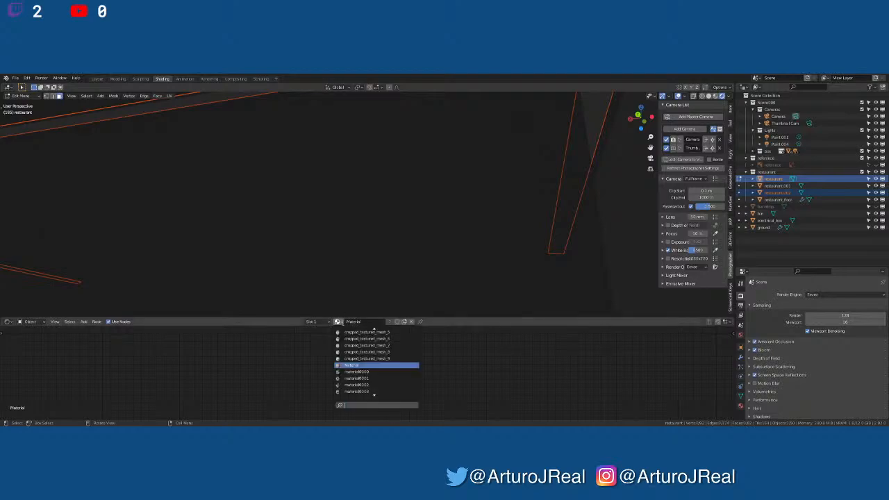
{"action": "scroll", "coordinate": [375, 371], "scroll_direction": "up", "scroll_amount": 18}
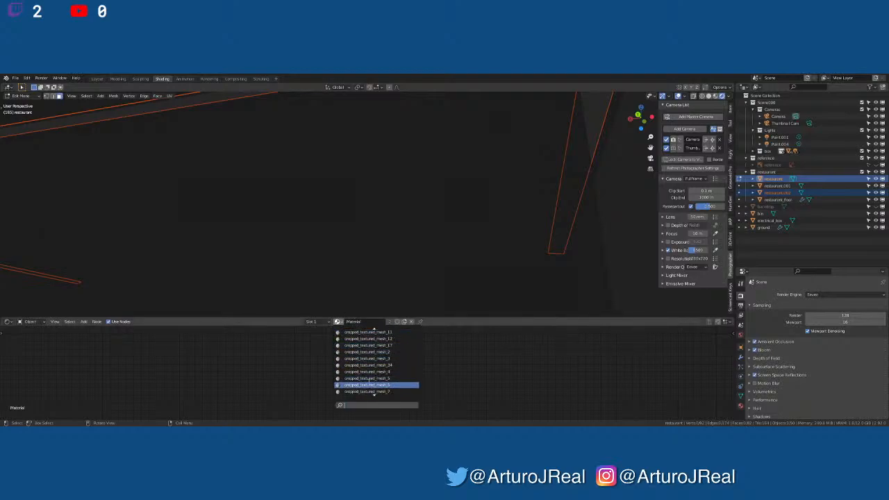
{"action": "scroll", "coordinate": [370, 381], "scroll_direction": "down", "scroll_amount": 10}
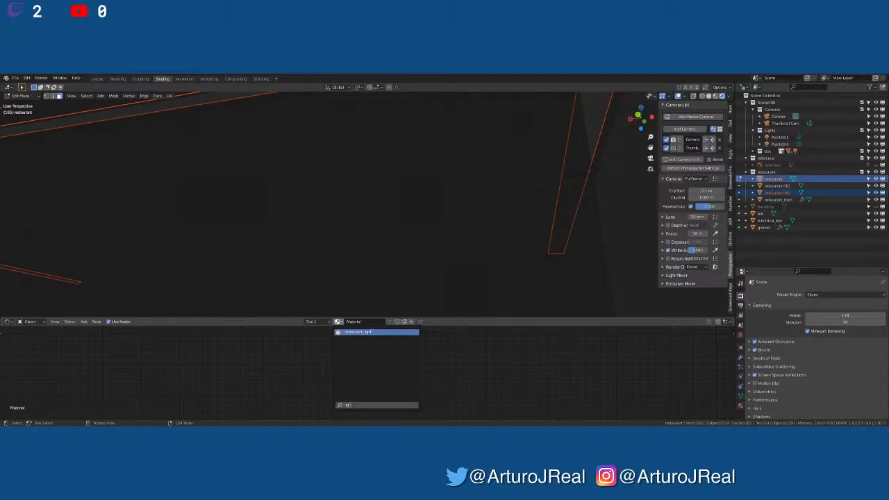
{"action": "left_click", "coordinate": [370, 333]}
{"action": "scroll", "coordinate": [410, 268], "scroll_direction": "down", "scroll_amount": 5}
{"action": "scroll", "coordinate": [400, 243], "scroll_direction": "up", "scroll_amount": 4}
{"action": "middle_click_drag", "start_coordinate": [400, 243], "coordinate": [375, 243]}
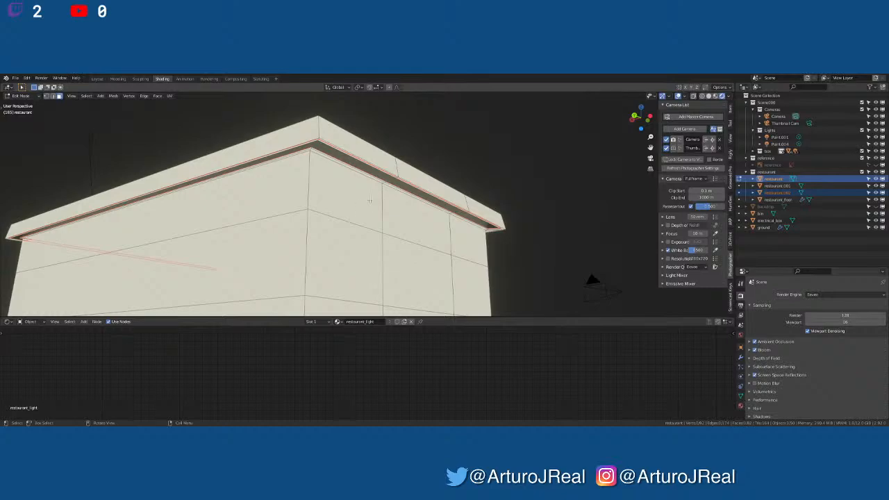
{"action": "middle_click_drag", "start_coordinate": [378, 186], "coordinate": [497, 217]}
{"action": "key", "text": "ctrl+z"}
{"action": "key", "text": "ctrl+z"}
Separate the selected overhang underside faces into their own object and select that strip in Object Mode
{"action": "key", "text": "Tab"}
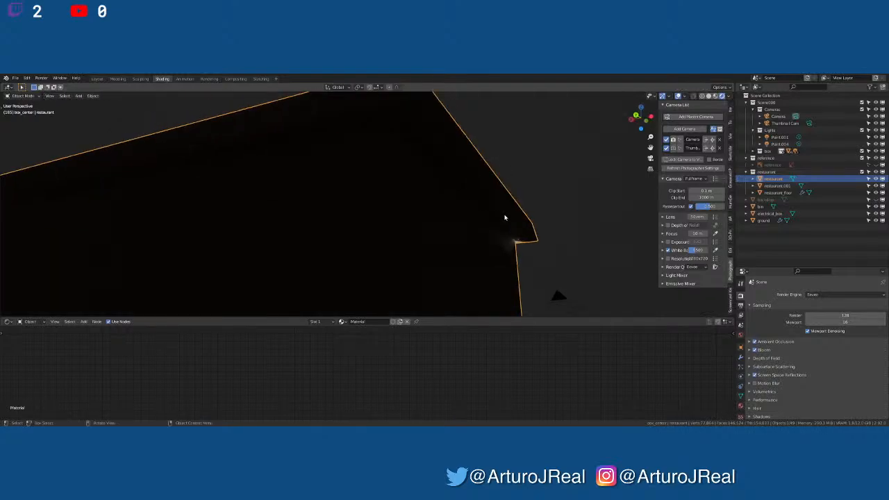
{"action": "key", "text": "Tab"}
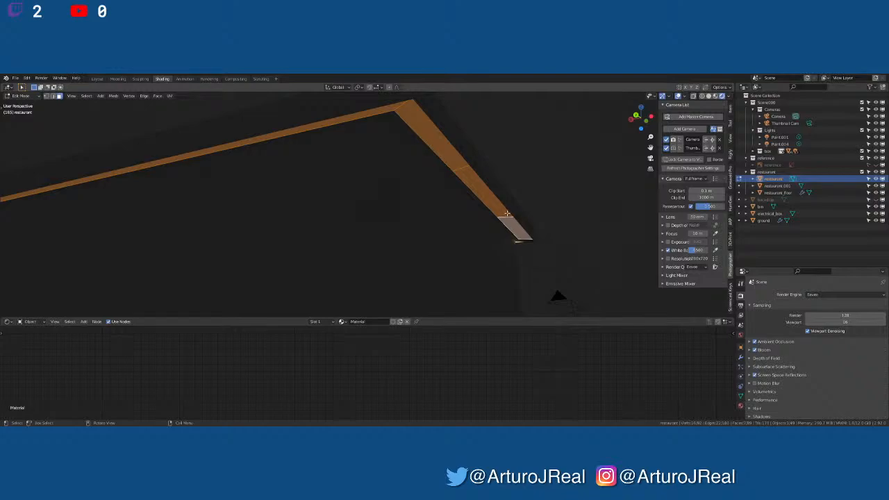
{"action": "key", "text": "p"}
{"action": "left_click", "coordinate": [503, 207]}
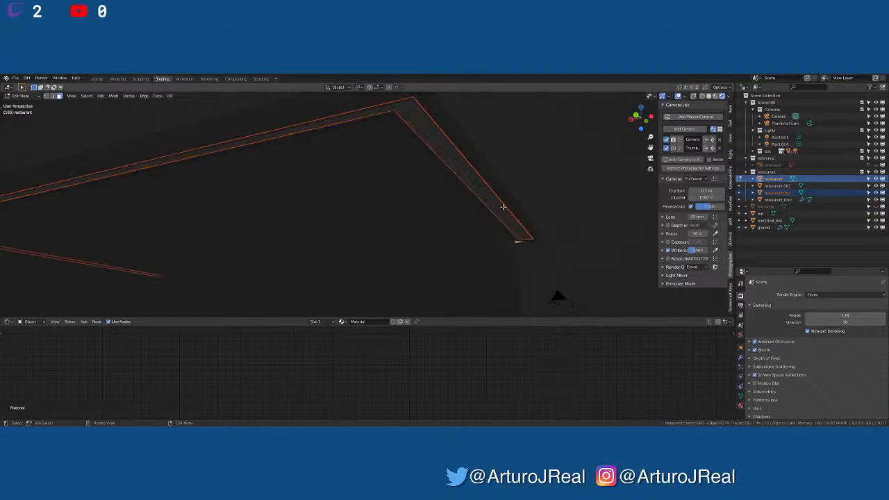
{"action": "key", "text": "Tab"}
{"action": "left_click", "coordinate": [500, 211]}
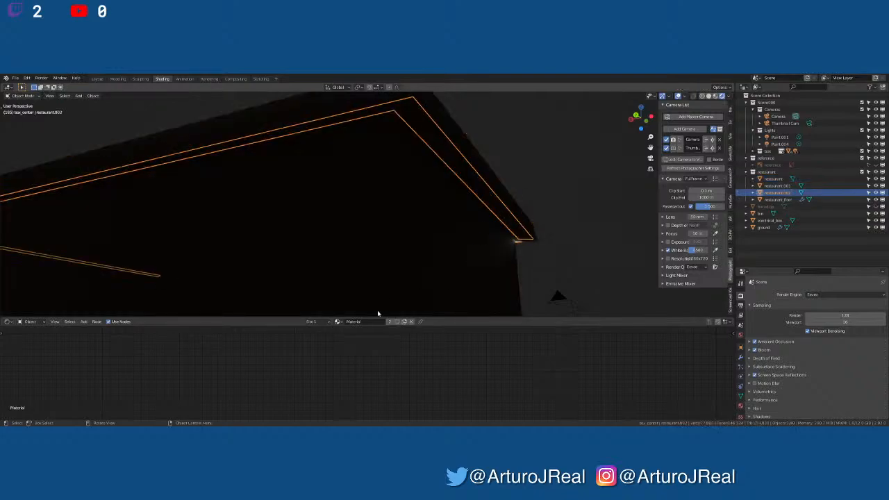
Assign the existing restaurant_light material to the separated overhang strip
{"action": "left_click", "coordinate": [338, 322]}
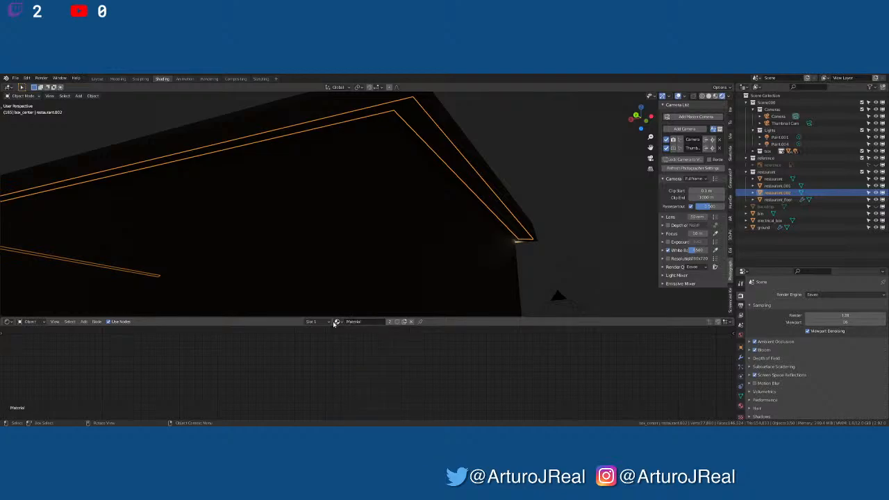
{"action": "left_click", "coordinate": [335, 322]}
{"action": "type", "text": "lig"}
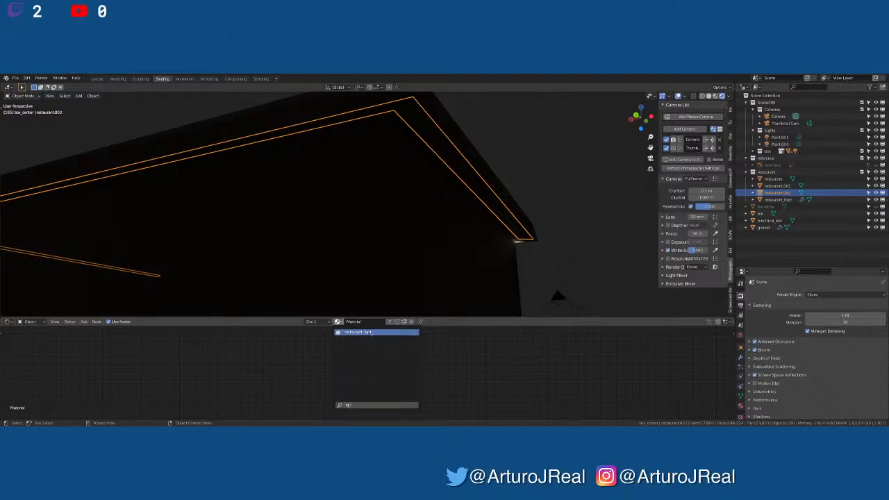
{"action": "left_click", "coordinate": [372, 332]}
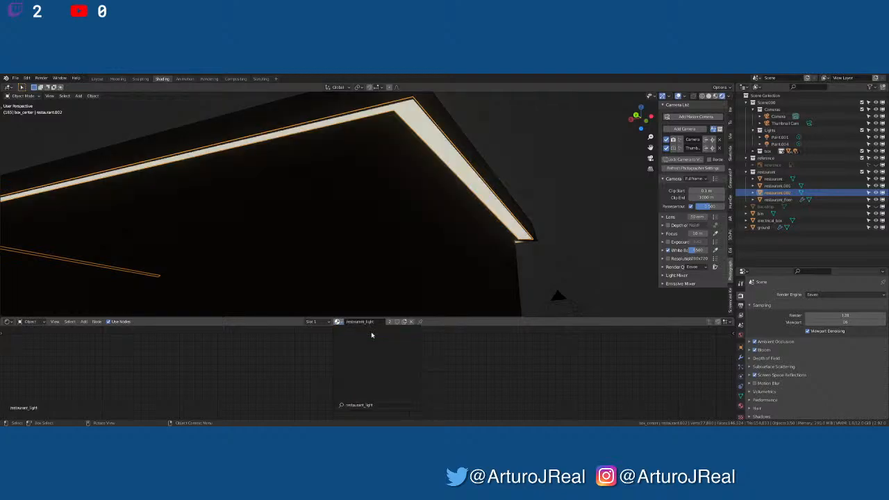
{"action": "middle_click_drag", "start_coordinate": [364, 270], "coordinate": [416, 231]}
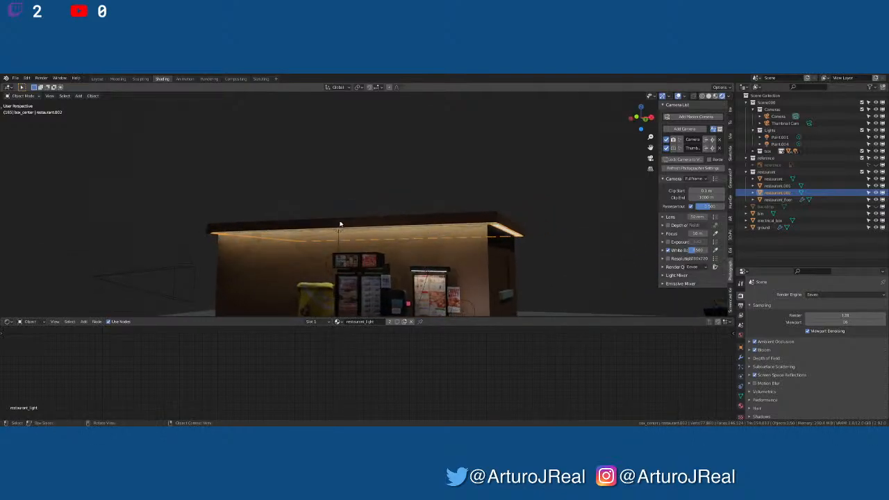
{"action": "left_click", "coordinate": [339, 231]}
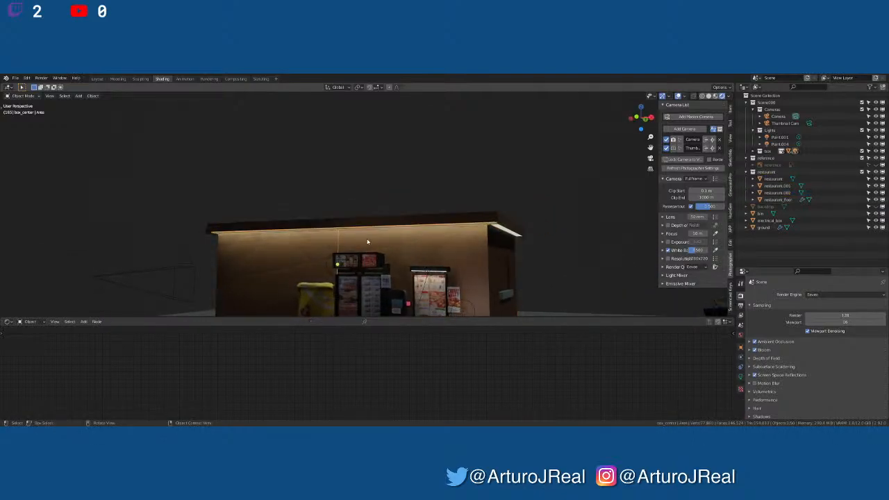
{"action": "scroll", "coordinate": [368, 244], "scroll_direction": "down", "scroll_amount": 3}
{"action": "key", "text": "shift+d"}
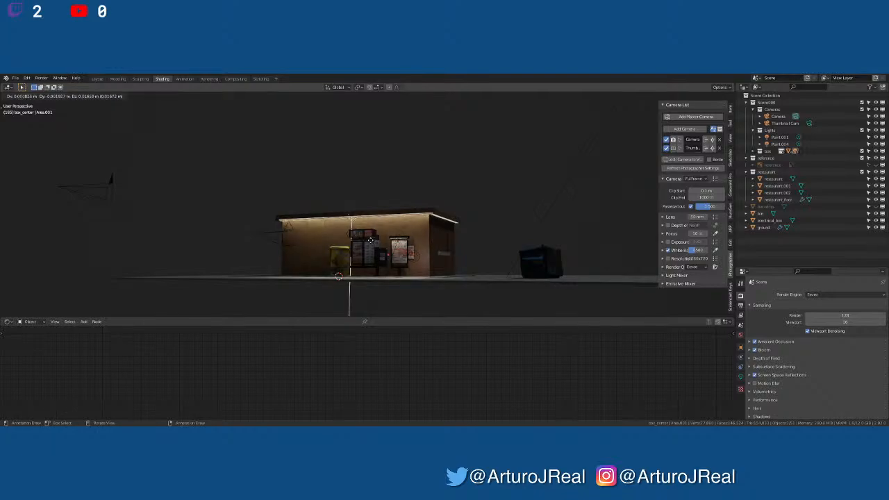
{"action": "left_click", "coordinate": [368, 198]}
{"action": "left_click", "coordinate": [368, 190]}
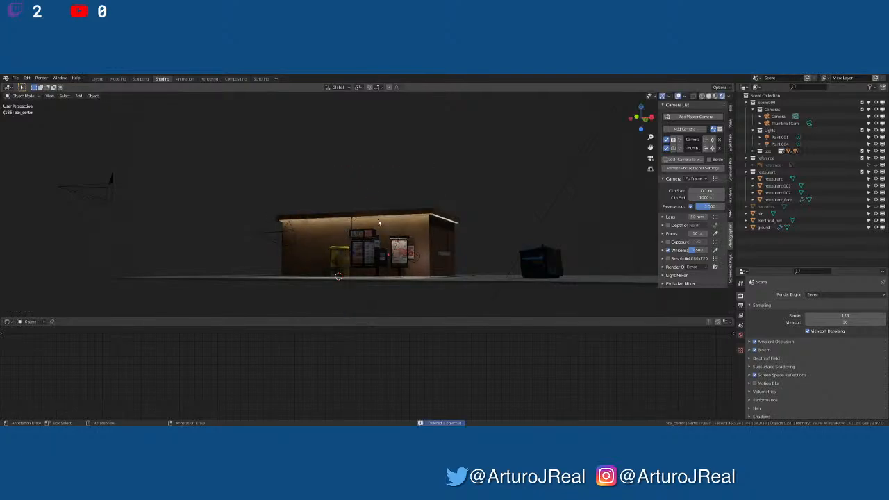
Make a linked duplicate of the front area light and move it along Y to the back of the building
{"action": "left_click", "coordinate": [352, 220]}
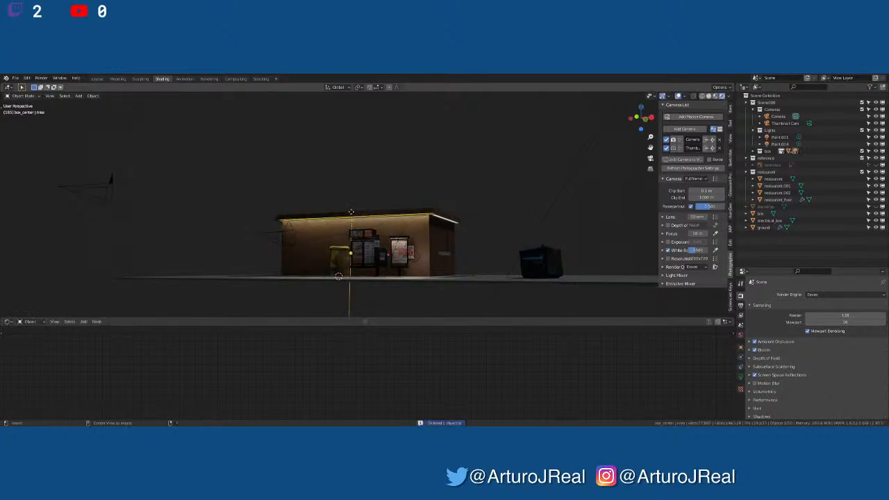
{"action": "key", "text": "alt+d"}
{"action": "left_click", "coordinate": [395, 223]}
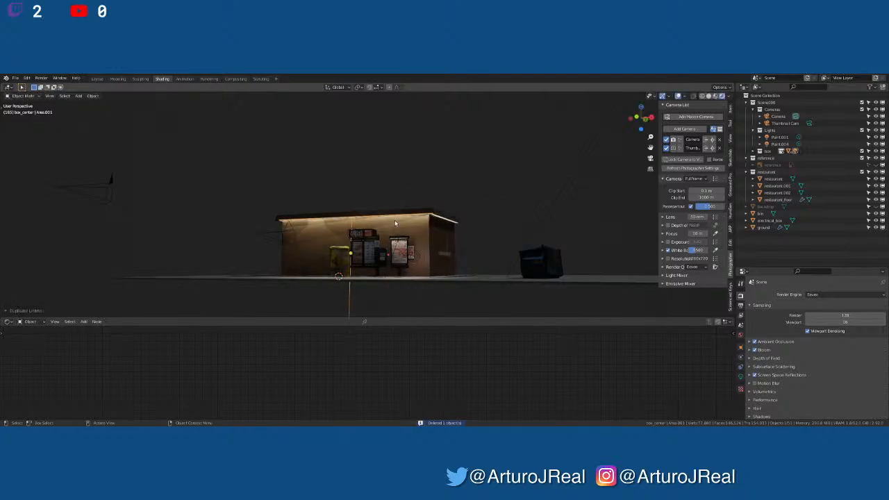
{"action": "middle_click_drag", "start_coordinate": [395, 223], "coordinate": [396, 233]}
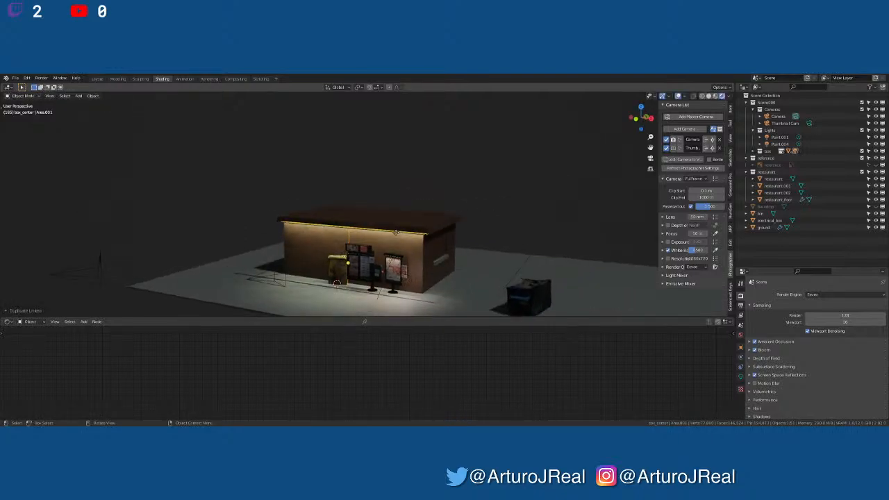
{"action": "key", "text": "g"}
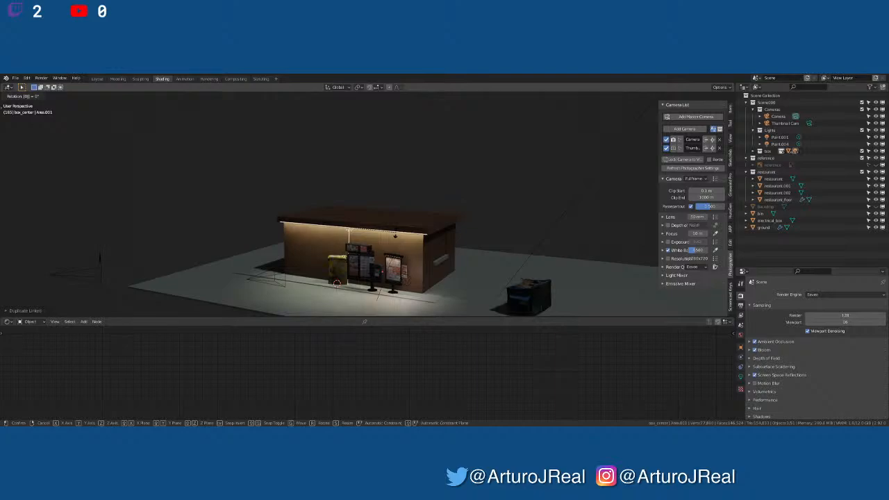
{"action": "right_click", "coordinate": [396, 236]}
{"action": "middle_click_drag", "start_coordinate": [395, 234], "coordinate": [325, 230]}
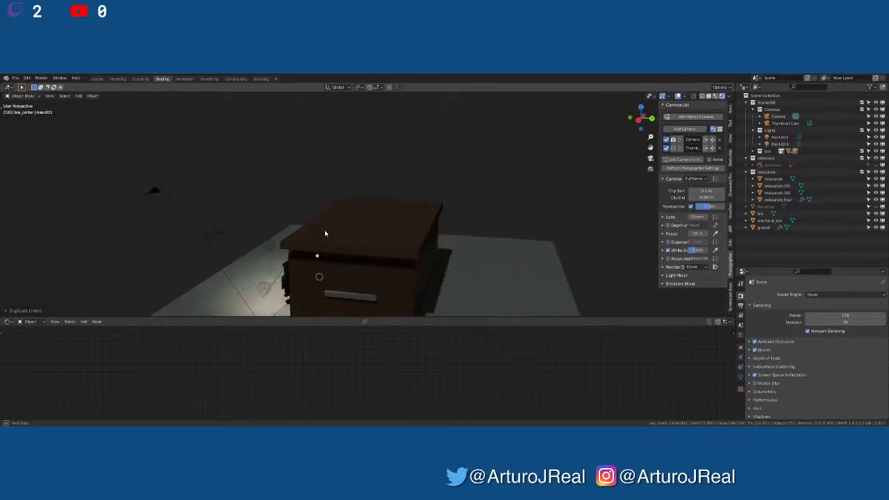
{"action": "key", "text": "g"}
{"action": "key", "text": "y"}
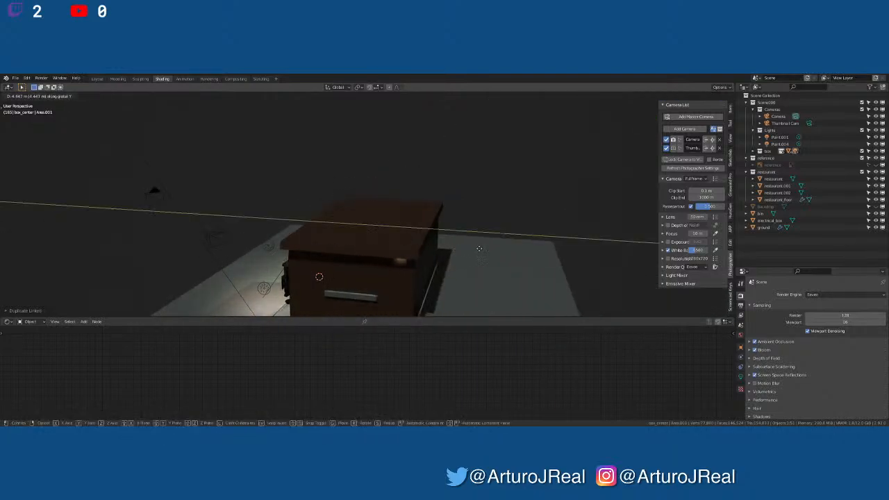
{"action": "left_click", "coordinate": [487, 250]}
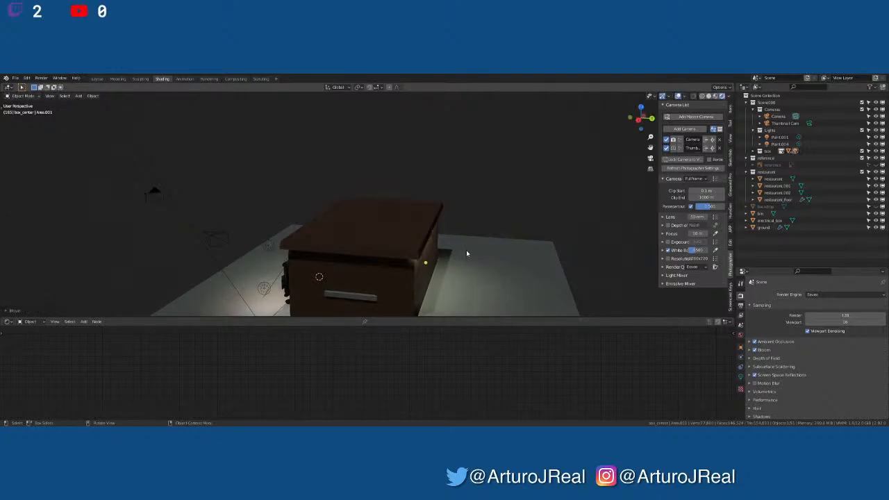
Make a linked duplicate of the rear area light and rotate it 90° about Z
{"action": "key", "text": "shift+d"}
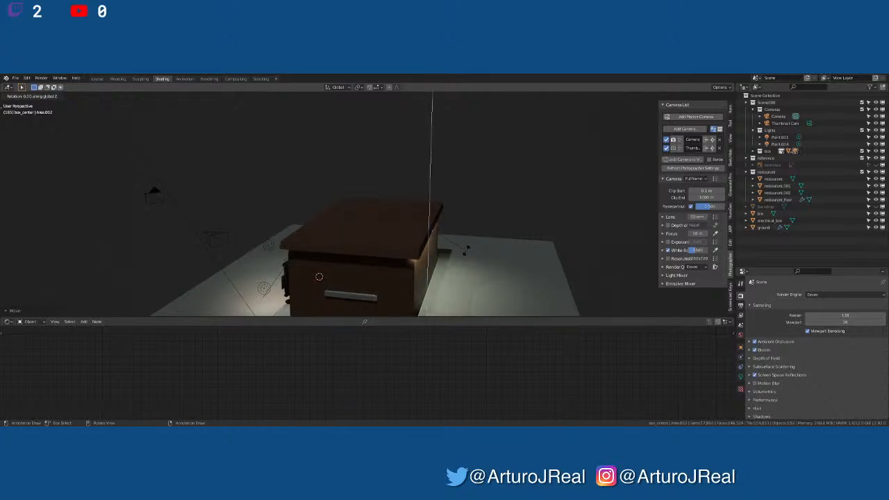
{"action": "type", "text": "0"}
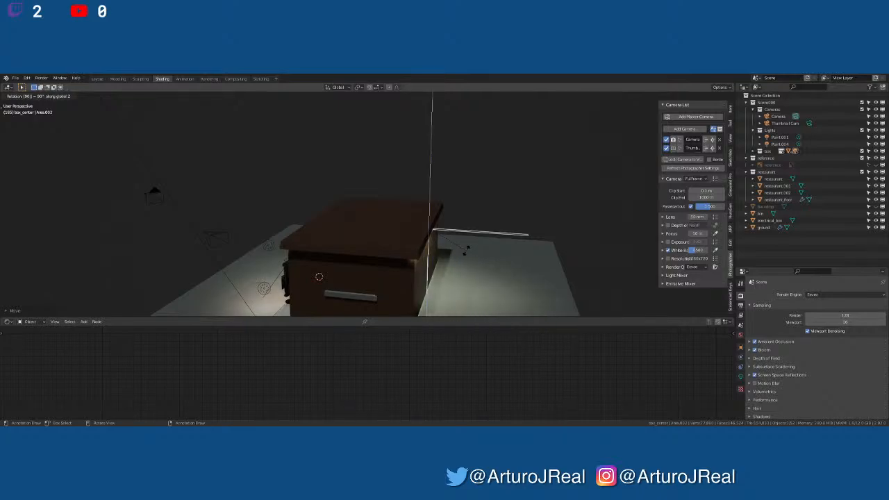
{"action": "key", "text": "Return"}
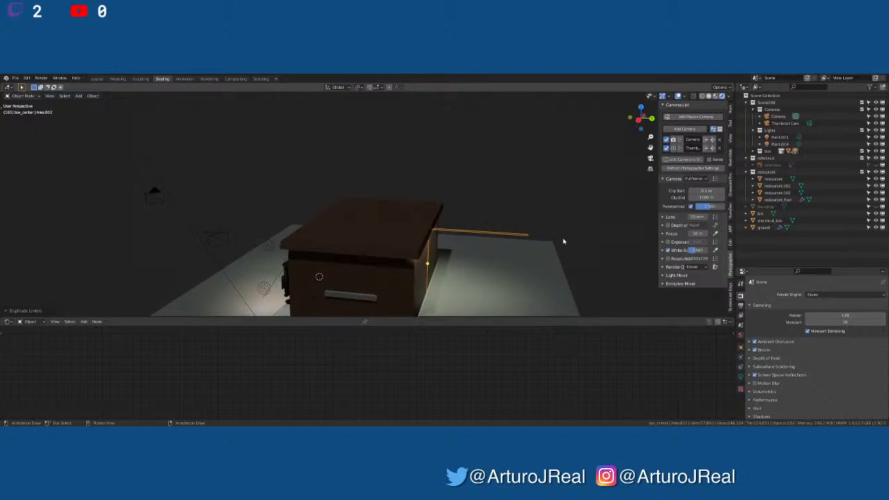
Scale the rotated area light down uniformly to a short strip
{"action": "key", "text": "s"}
{"action": "key", "text": "x"}
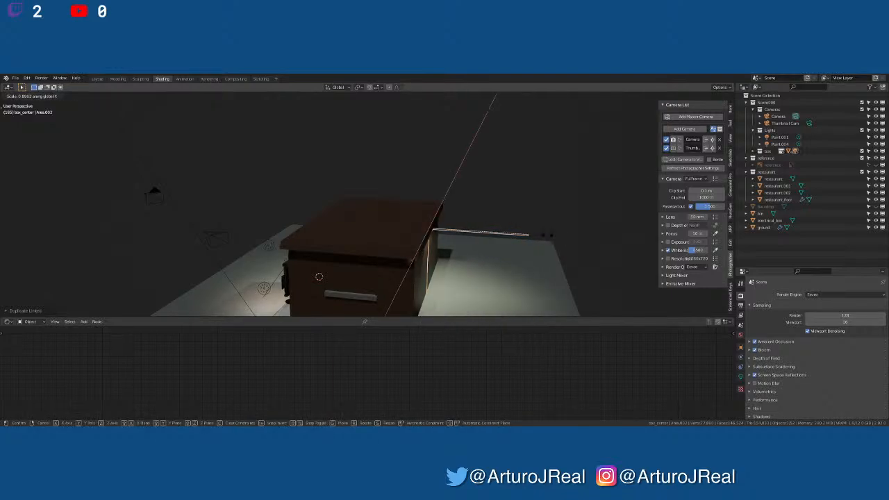
{"action": "right_click", "coordinate": [505, 227]}
{"action": "key", "text": "s"}
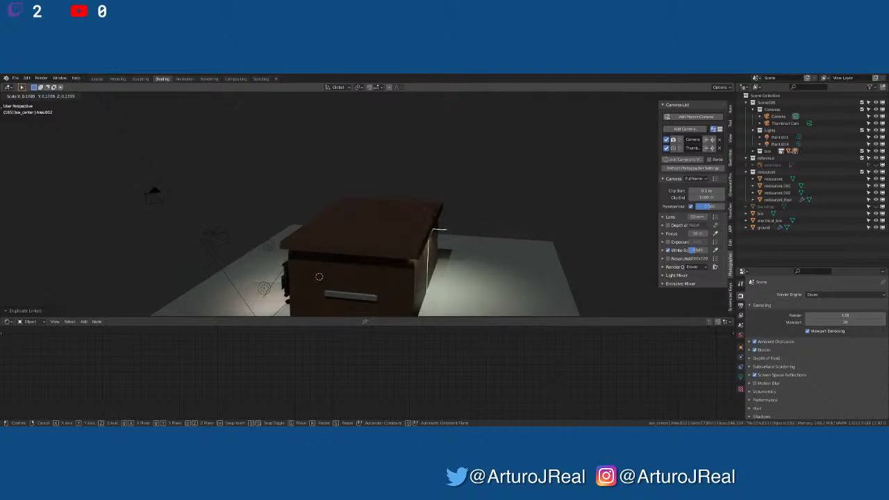
{"action": "left_click", "coordinate": [455, 212]}
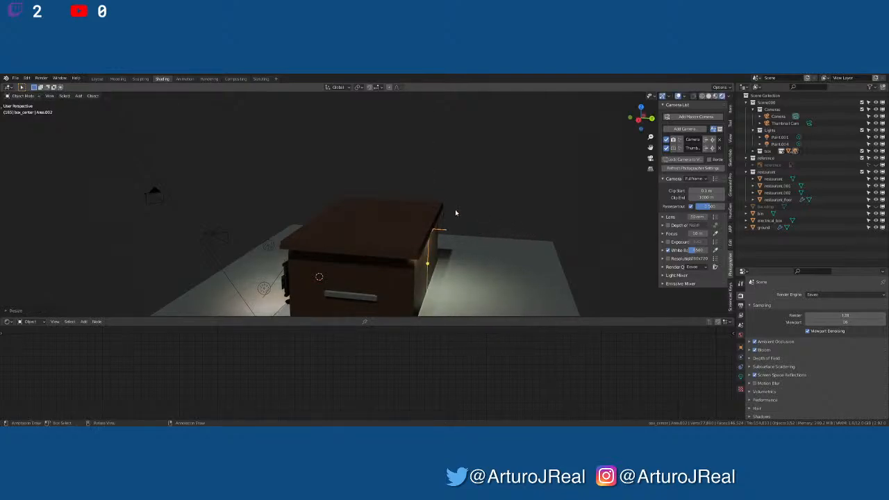
{"action": "key", "text": "s"}
{"action": "left_click", "coordinate": [435, 230]}
Move the rotated area light along Y and X to the building's end wall with the serving window
{"action": "key", "text": "g"}
{"action": "key", "text": "y"}
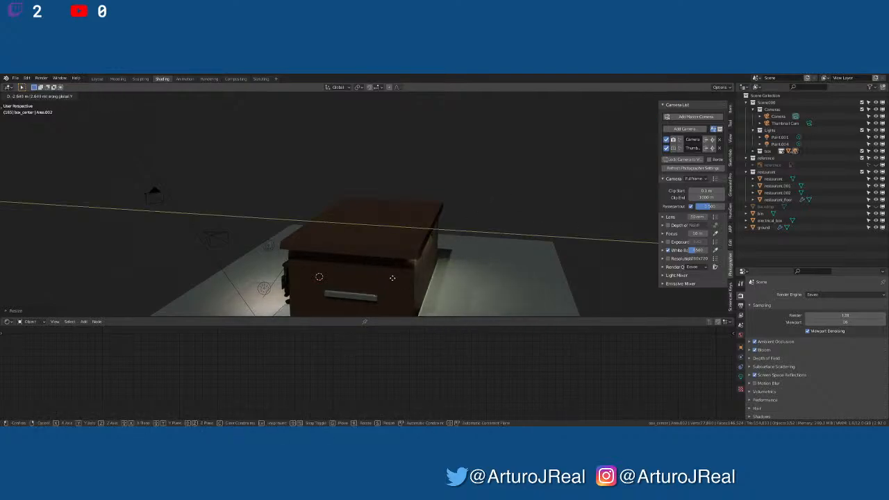
{"action": "left_click", "coordinate": [457, 243]}
{"action": "key", "text": "g"}
{"action": "key", "text": "x"}
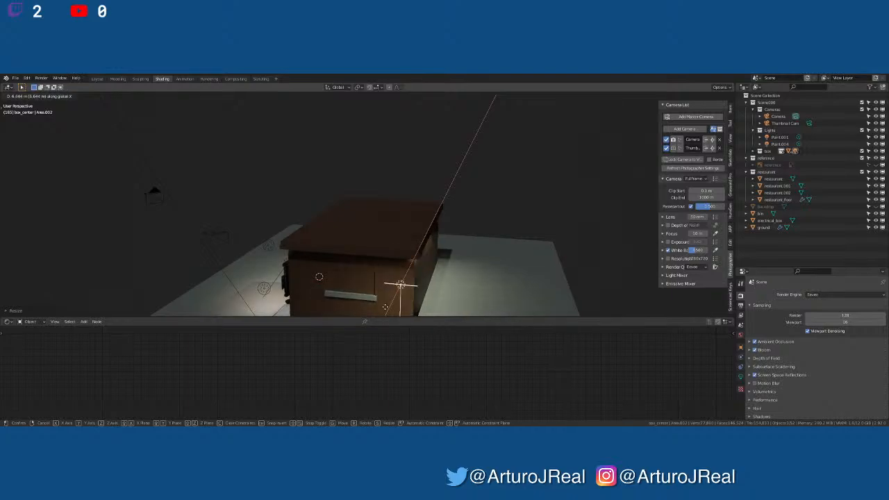
{"action": "left_click", "coordinate": [375, 302]}
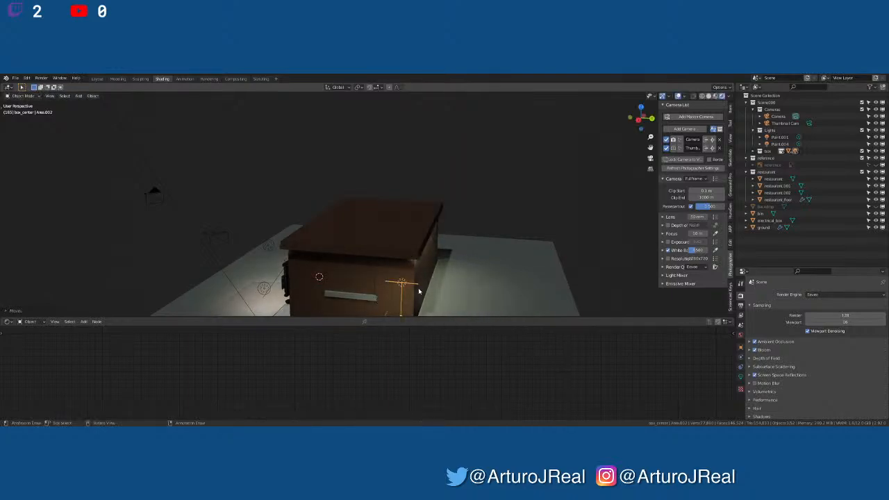
Resize the area light beside the serving-window end along X and lengthen it along Y to span the end wall
{"action": "middle_click_drag", "start_coordinate": [375, 302], "coordinate": [427, 269]}
{"action": "scroll", "coordinate": [428, 269], "scroll_direction": "up", "scroll_amount": 4}
{"action": "key", "text": "s"}
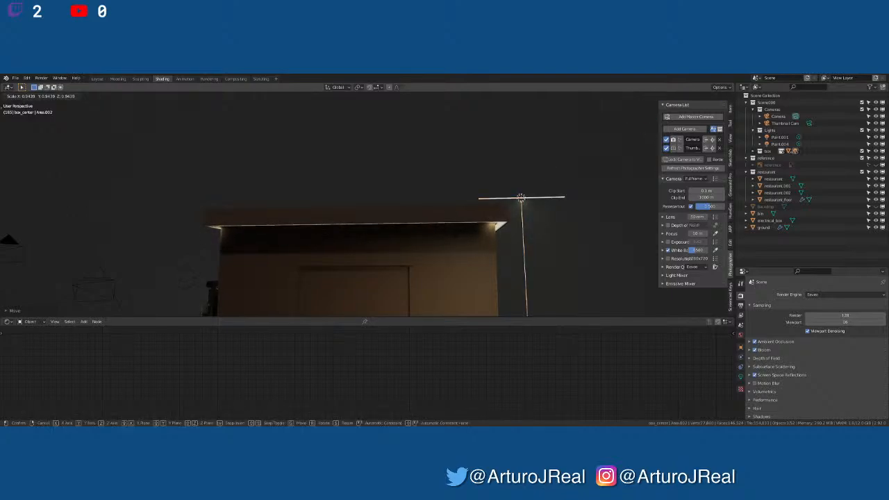
{"action": "key", "text": "x"}
{"action": "left_click", "coordinate": [329, 252]}
{"action": "scroll", "coordinate": [330, 252], "scroll_direction": "down", "scroll_amount": 5}
{"action": "middle_click_drag", "start_coordinate": [330, 252], "coordinate": [389, 265]}
{"action": "key", "text": "s"}
{"action": "key", "text": "y"}
{"action": "left_click", "coordinate": [431, 256]}
Move the end area light along X to the serving-window wall and along Y towards the wall's centre
{"action": "key", "text": "g"}
{"action": "key", "text": "x"}
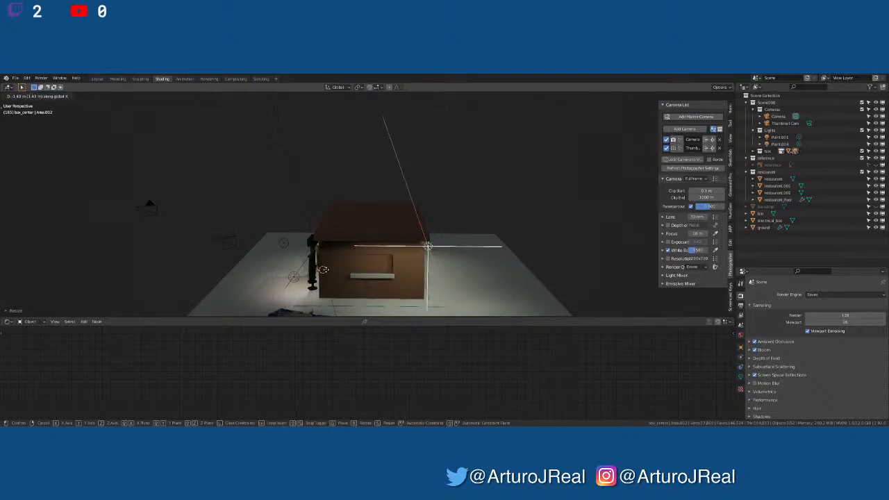
{"action": "left_click", "coordinate": [430, 256]}
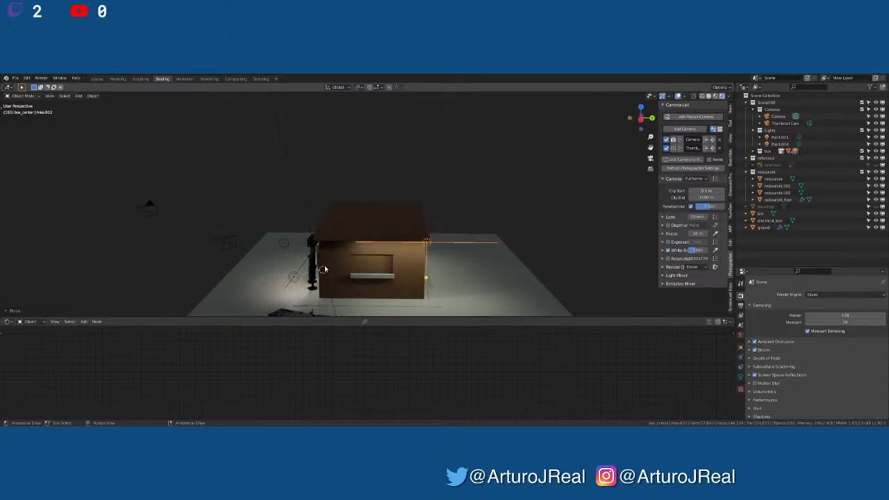
{"action": "key", "text": "g"}
{"action": "key", "text": "x"}
{"action": "left_click", "coordinate": [430, 254]}
{"action": "key", "text": "g"}
{"action": "key", "text": "y"}
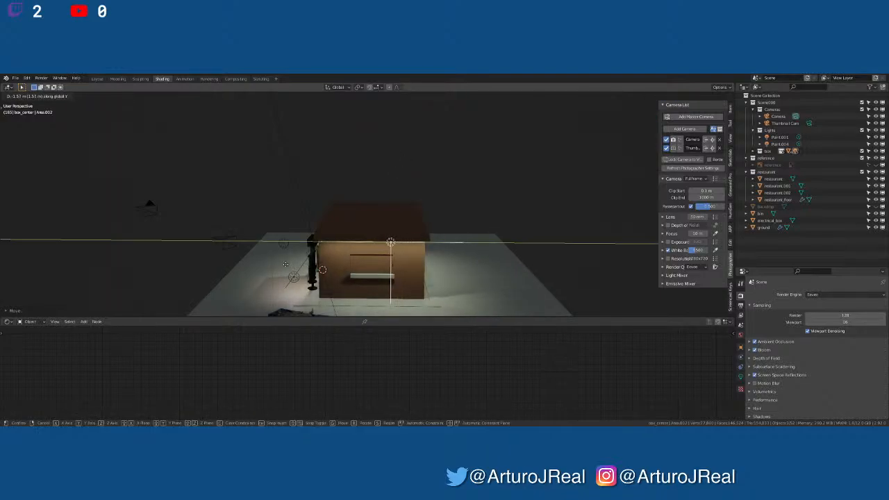
{"action": "left_click", "coordinate": [275, 266]}
Scale the end area light down uniformly and adjust its height along Z at the roof edge
{"action": "key", "text": "s"}
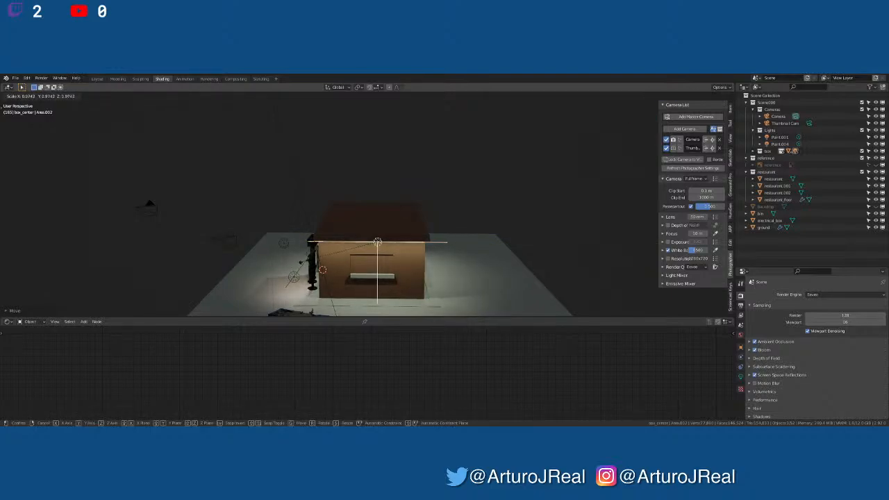
{"action": "left_click", "coordinate": [310, 261]}
{"action": "key", "text": "g"}
{"action": "key", "text": "z"}
{"action": "left_click", "coordinate": [359, 262]}
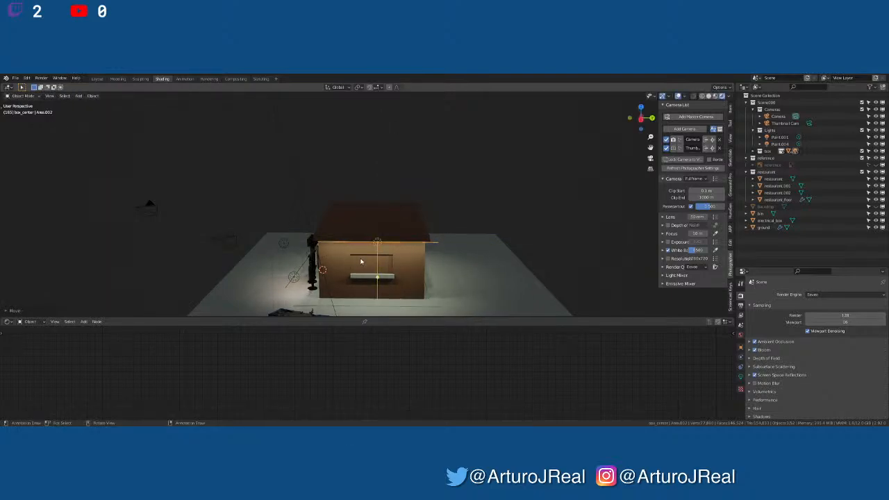
{"action": "scroll", "coordinate": [362, 262], "scroll_direction": "up", "scroll_amount": 4}
{"action": "middle_click_drag", "start_coordinate": [413, 265], "coordinate": [391, 241]}
{"action": "key", "text": "s"}
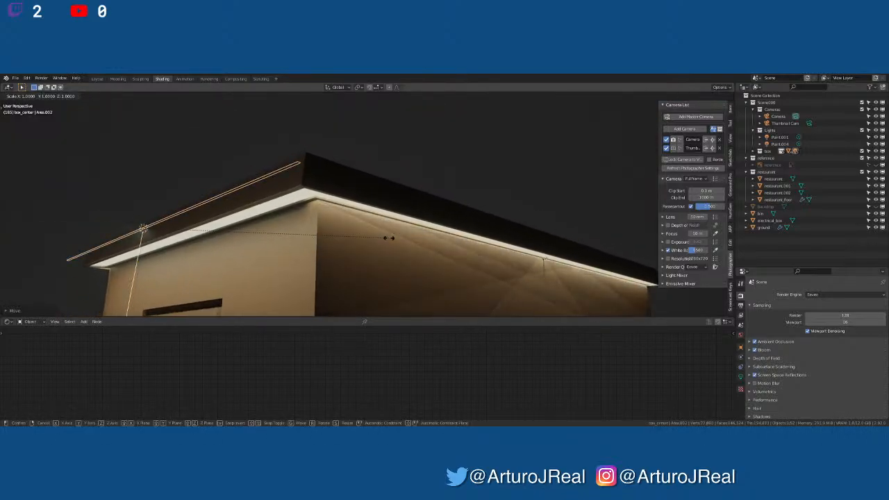
{"action": "key", "text": "y"}
{"action": "right_click", "coordinate": [418, 227]}
Widen the end area light along X to approximate the depth of the roof overhang
{"action": "key", "text": "s"}
{"action": "key", "text": "x"}
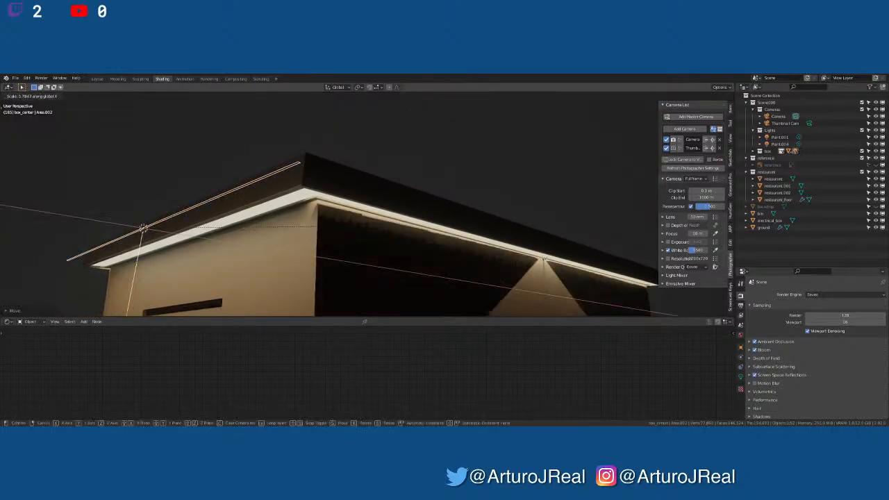
{"action": "left_click", "coordinate": [520, 165]}
{"action": "key", "text": "s"}
{"action": "key", "text": "x"}
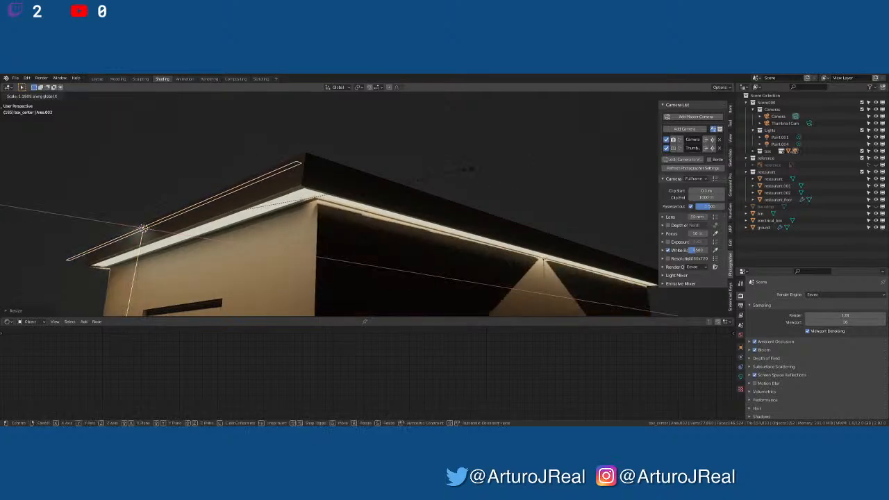
{"action": "left_click", "coordinate": [496, 168]}
{"action": "key", "text": "s"}
{"action": "key", "text": "x"}
{"action": "left_click", "coordinate": [545, 146]}
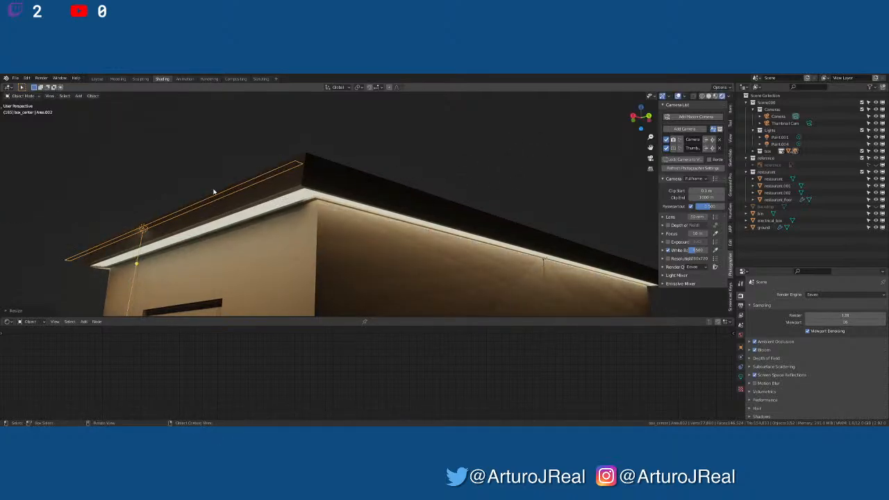
{"action": "key", "text": "s"}
{"action": "key", "text": "x"}
{"action": "left_click", "coordinate": [357, 183]}
Move the end area light beneath the serving-window overhang, adjusting it along Y and Z
{"action": "middle_click_drag", "start_coordinate": [357, 183], "coordinate": [395, 179]}
{"action": "key", "text": "g"}
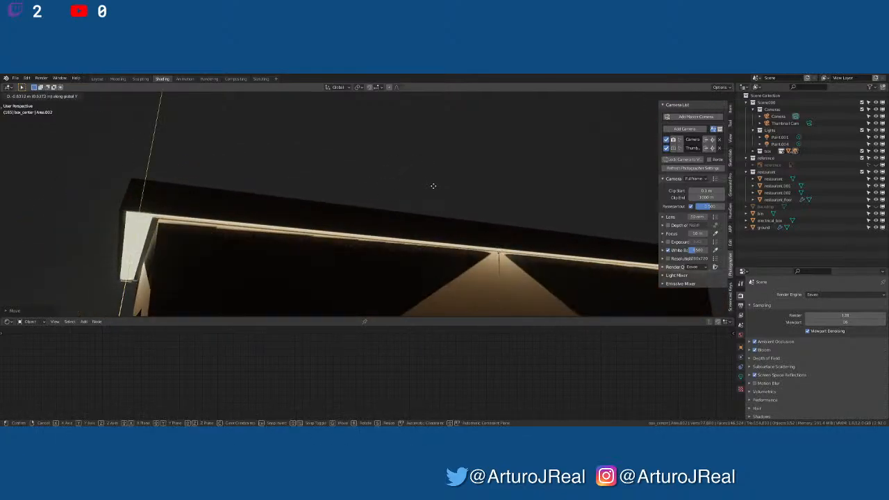
{"action": "left_click", "coordinate": [434, 193]}
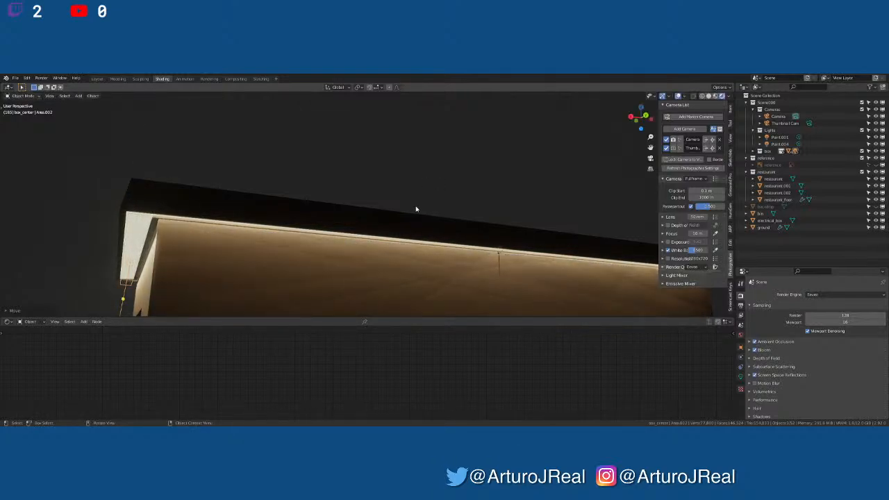
{"action": "middle_click_drag", "start_coordinate": [416, 208], "coordinate": [450, 205]}
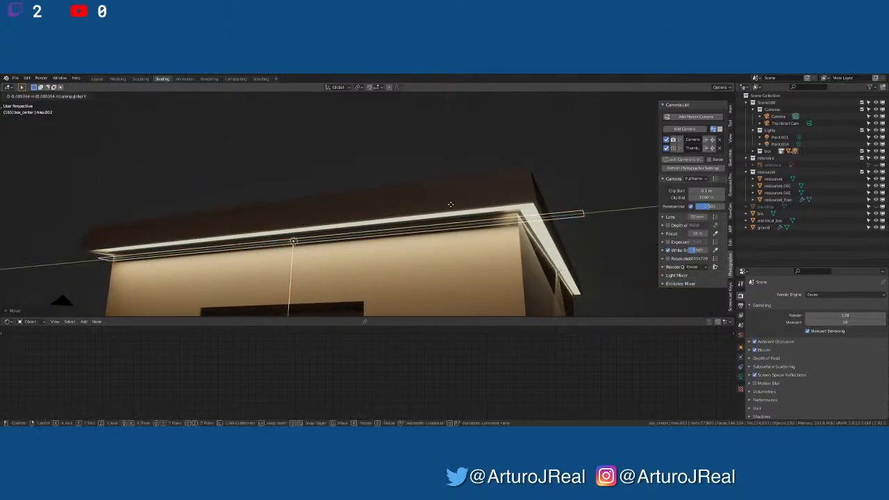
{"action": "key", "text": "g"}
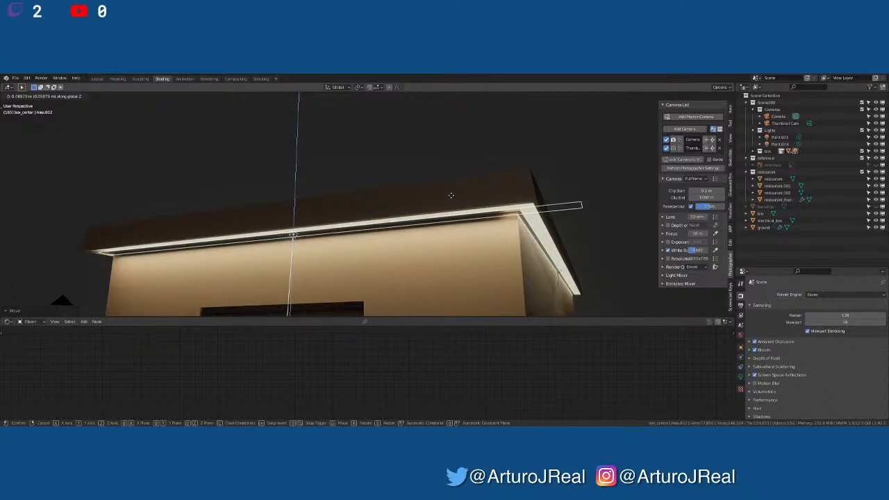
{"action": "left_click", "coordinate": [451, 196]}
{"action": "scroll", "coordinate": [444, 214], "scroll_direction": "down", "scroll_amount": 3}
{"action": "key", "text": "s"}
{"action": "key", "text": "x"}
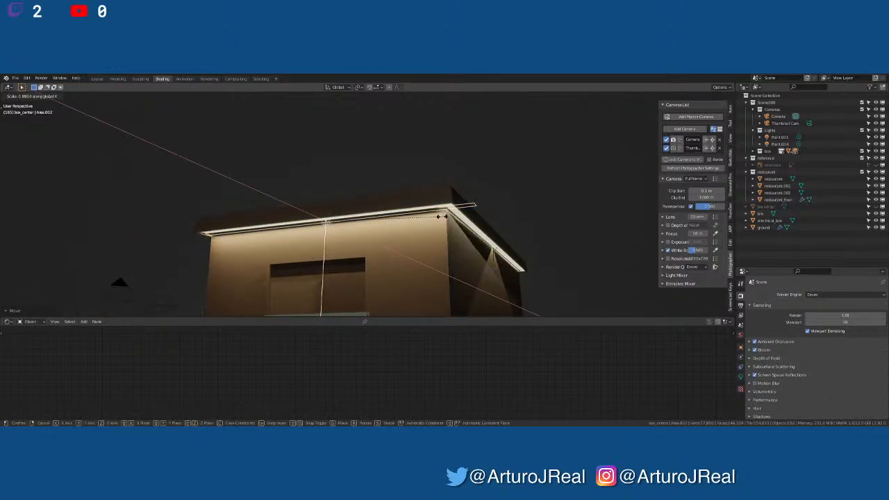
{"action": "right_click", "coordinate": [435, 221]}
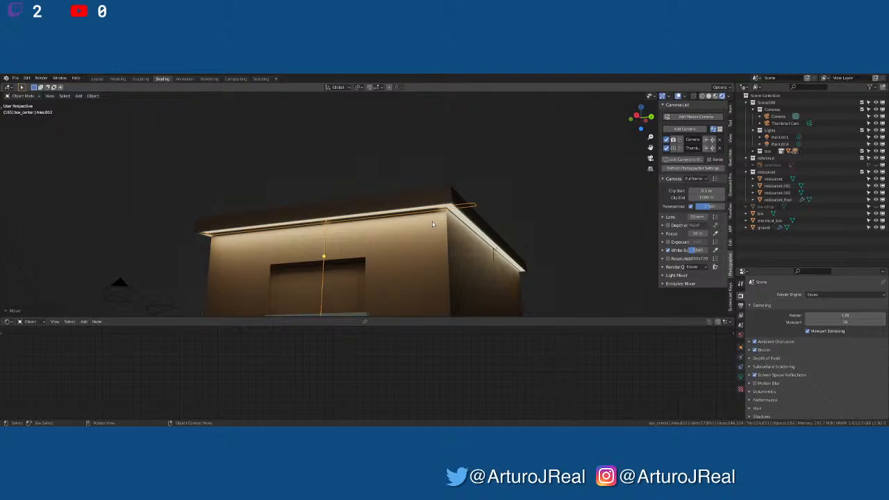
From the right orthographic view, move the end area light along Y to centre it under the roof
{"action": "key", "text": "KP_3"}
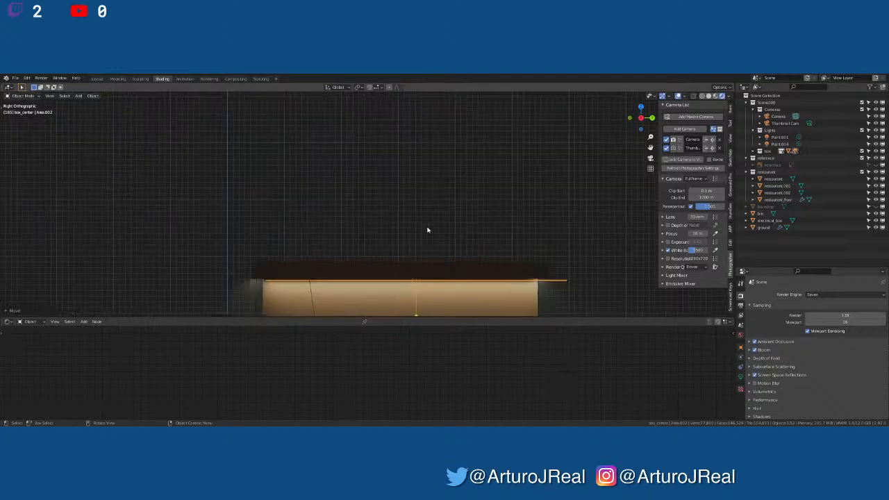
{"action": "key", "text": "g"}
{"action": "key", "text": "y"}
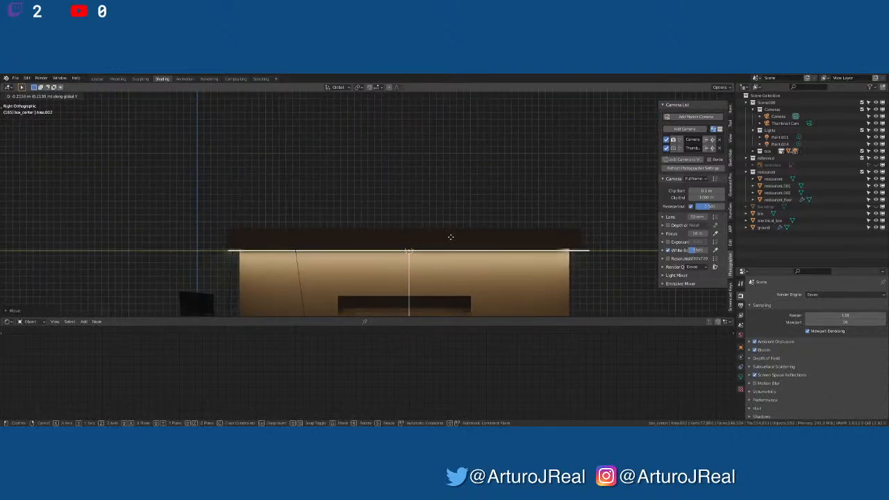
{"action": "left_click", "coordinate": [451, 239]}
Shorten the end area light along Y to fit the roof and raise it along Z against the roof's underside
{"action": "key", "text": "s"}
{"action": "key", "text": "y"}
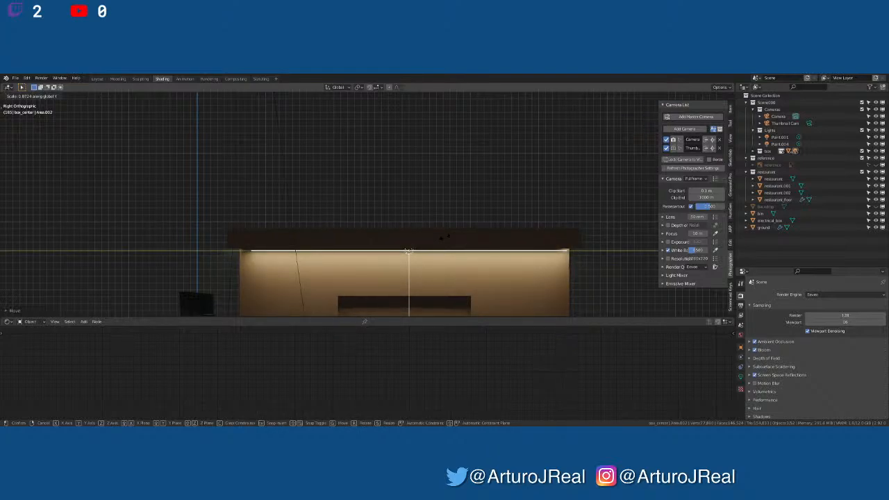
{"action": "left_click", "coordinate": [448, 237]}
{"action": "key", "text": "g"}
{"action": "key", "text": "z"}
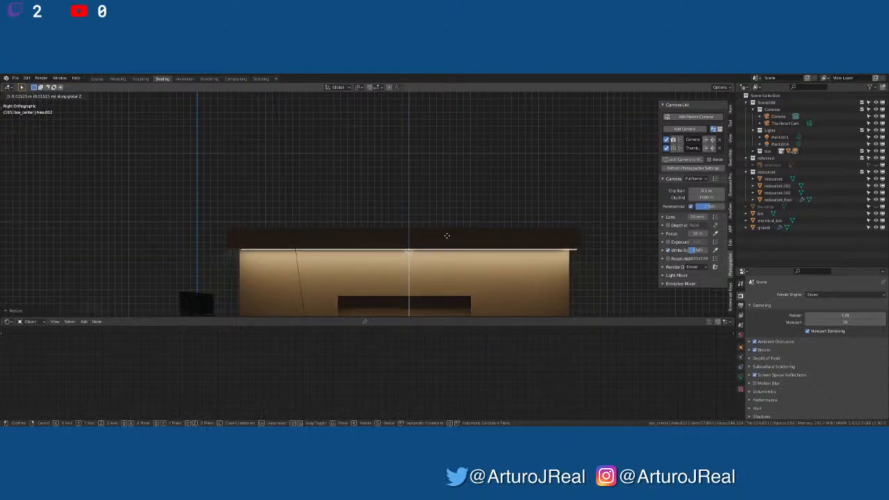
{"action": "left_click", "coordinate": [447, 234]}
Select the rear area light and move it along Y to sit under the rear roof overhang
{"action": "mouse_move", "coordinate": [446, 234]}
{"action": "middle_mouse_down"}
{"action": "mouse_move", "coordinate": [399, 226]}
{"action": "mouse_move", "coordinate": [452, 220]}
{"action": "middle_mouse_up"}
{"action": "left_click", "coordinate": [477, 196]}
{"action": "left_click", "coordinate": [476, 195]}
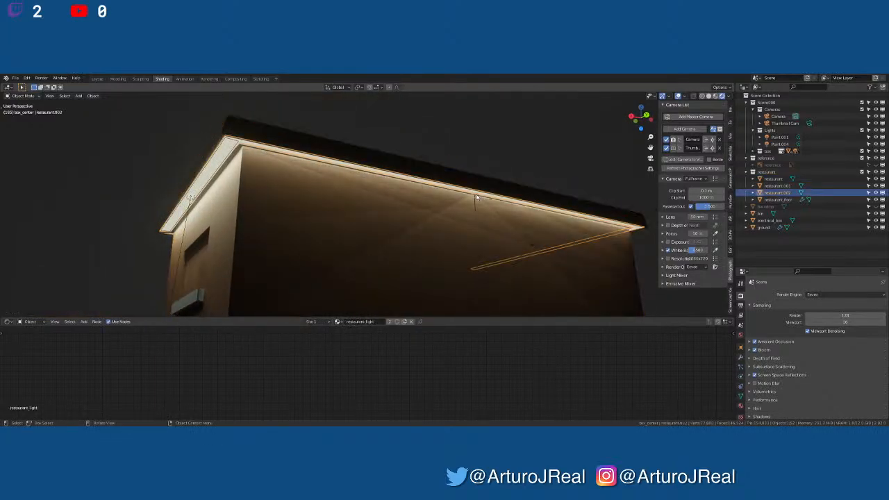
{"action": "left_click", "coordinate": [476, 195]}
{"action": "left_click", "coordinate": [476, 198]}
{"action": "middle_click_drag", "start_coordinate": [478, 197], "coordinate": [456, 230]}
{"action": "scroll", "coordinate": [564, 232], "scroll_direction": "up", "scroll_amount": 4}
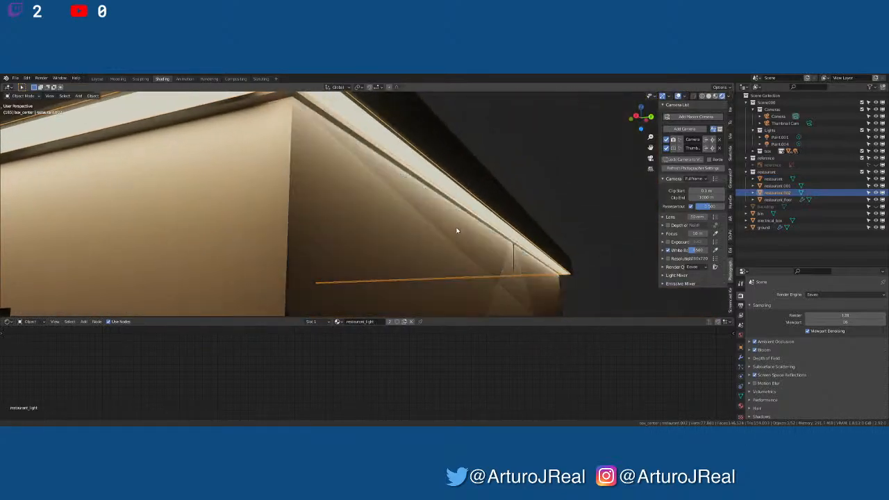
{"action": "left_click", "coordinate": [517, 244]}
{"action": "left_click", "coordinate": [516, 242]}
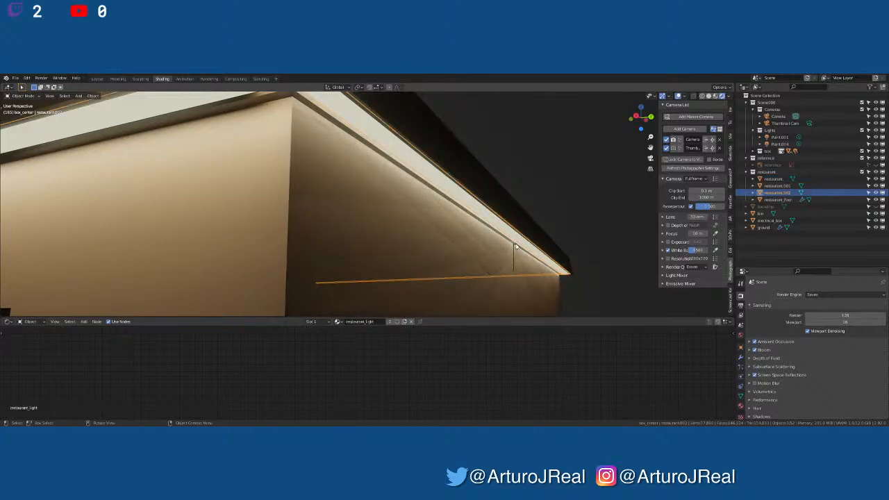
{"action": "left_click", "coordinate": [515, 243]}
{"action": "key", "text": "g"}
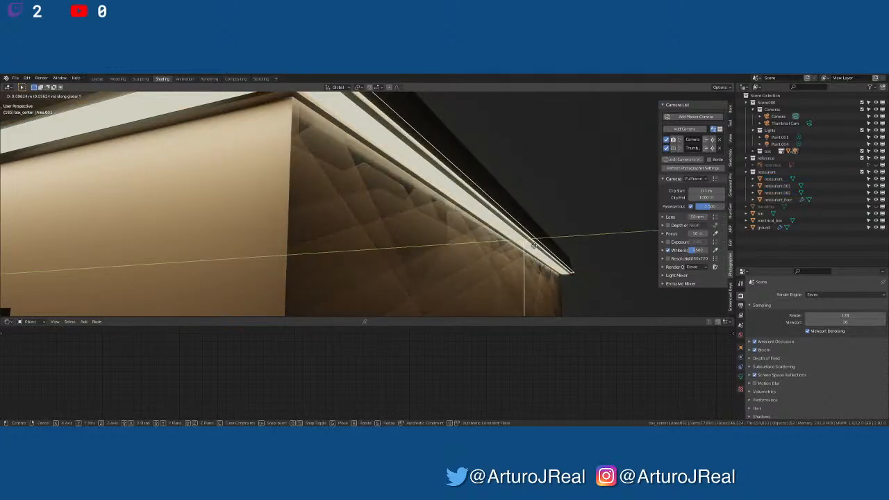
{"action": "left_click", "coordinate": [532, 248]}
{"action": "key", "text": "g"}
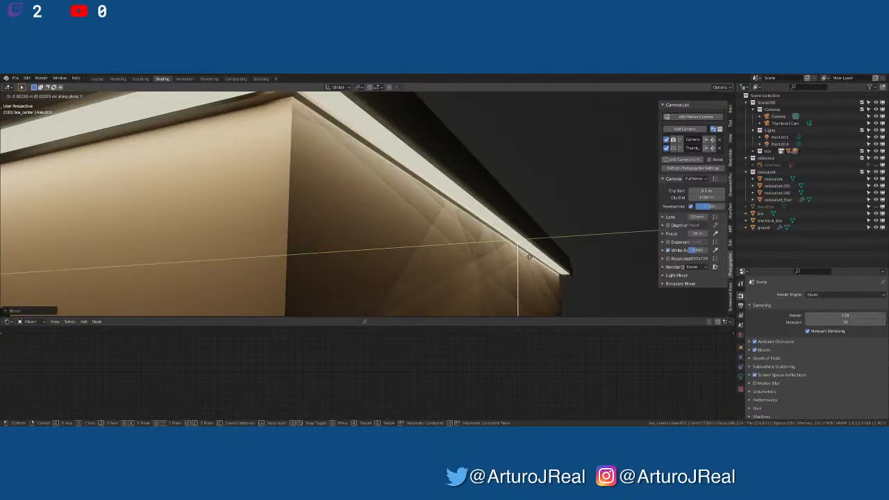
{"action": "left_click", "coordinate": [535, 261]}
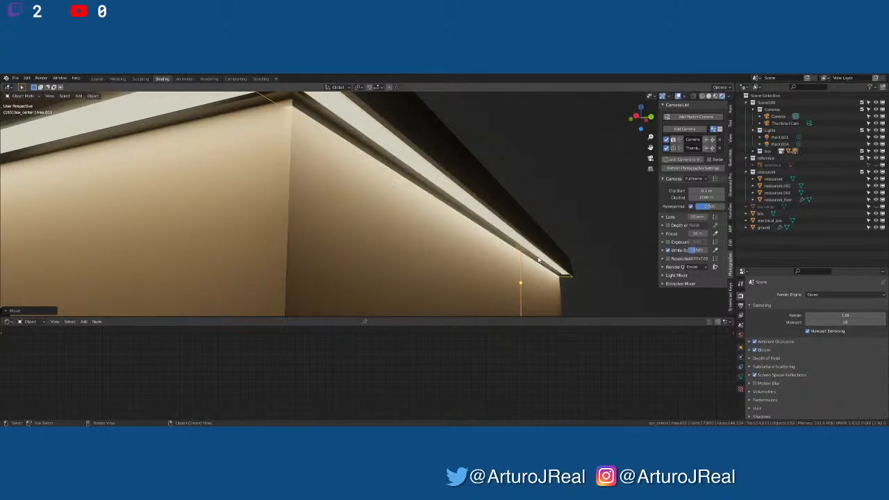
Check the rear area light in the orthographic side and back views and clear its rotation
{"action": "middle_click_drag", "start_coordinate": [534, 260], "coordinate": [504, 265]}
{"action": "key", "text": "KP_3"}
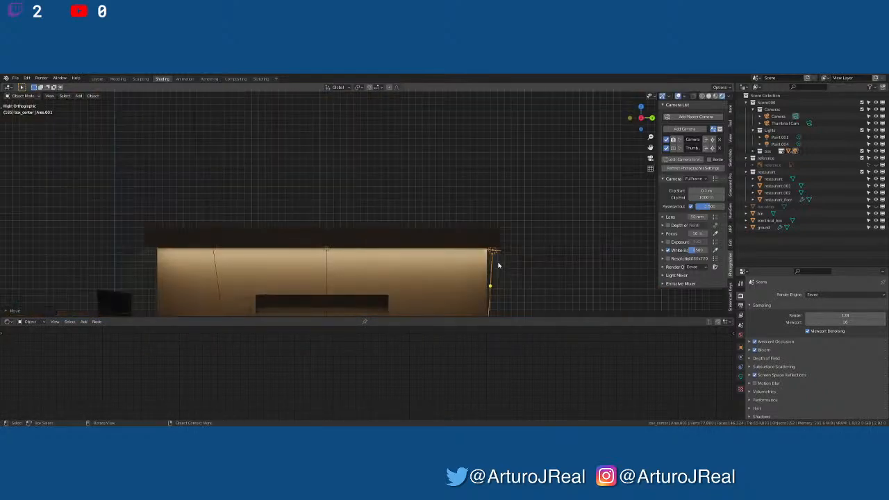
{"action": "key", "text": "KP_1"}
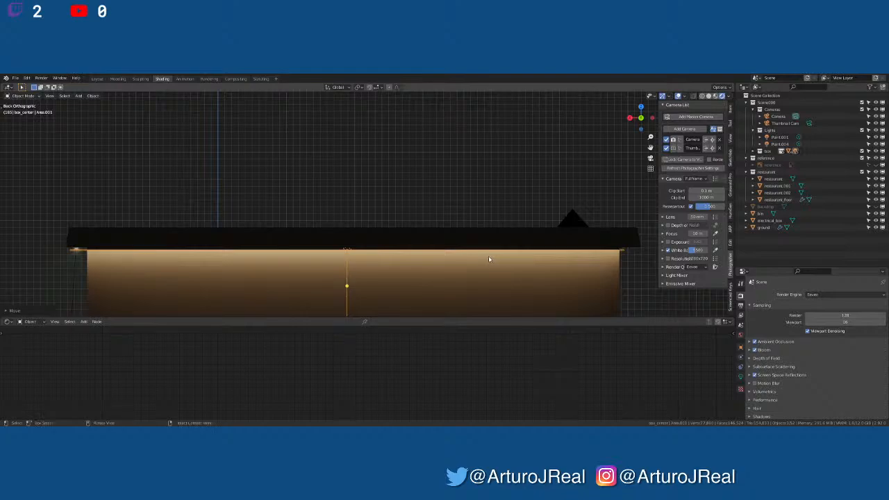
{"action": "key", "text": "KP_3"}
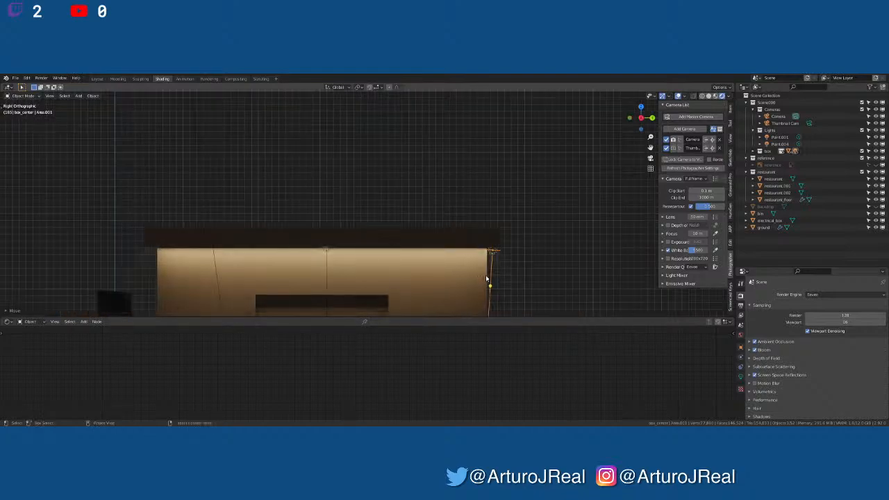
{"action": "key", "text": "alt+r"}
Raise the rear area light along Z until it sits flush with the underside of the roof
{"action": "scroll", "coordinate": [514, 270], "scroll_direction": "up", "scroll_amount": 6}
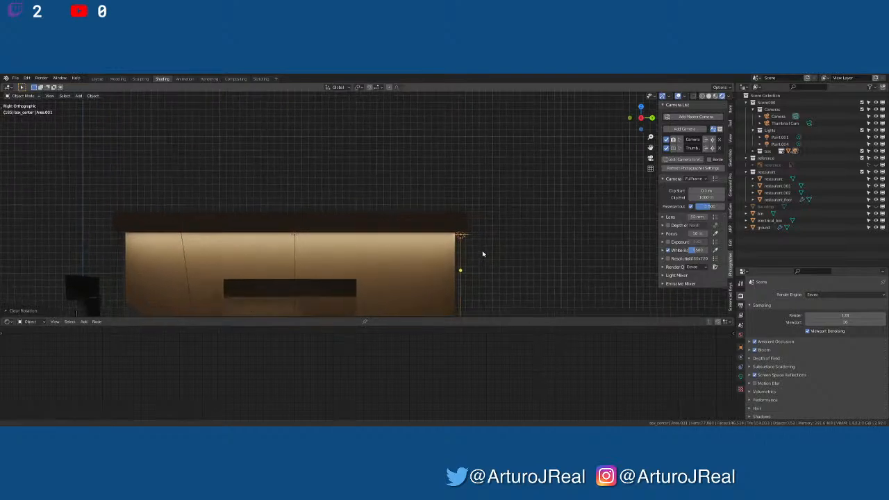
{"action": "middle_click_drag", "start_coordinate": [469, 225], "coordinate": [425, 185], "text": "shift"}
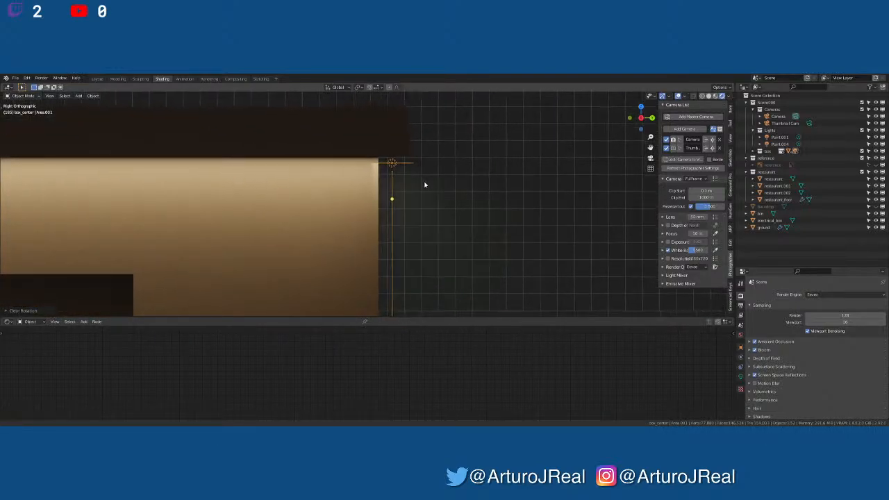
{"action": "key", "text": "g"}
{"action": "key", "text": "z"}
{"action": "left_click", "coordinate": [425, 179]}
Narrow the rear area light along Y to fit the roof overhang and nudge it into line between wall and roof edge
{"action": "key", "text": "s"}
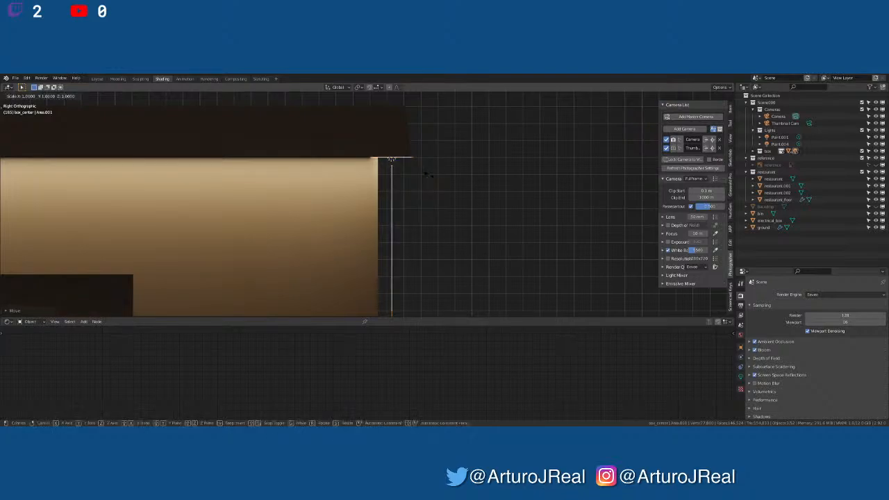
{"action": "key", "text": "y"}
{"action": "left_click", "coordinate": [420, 173]}
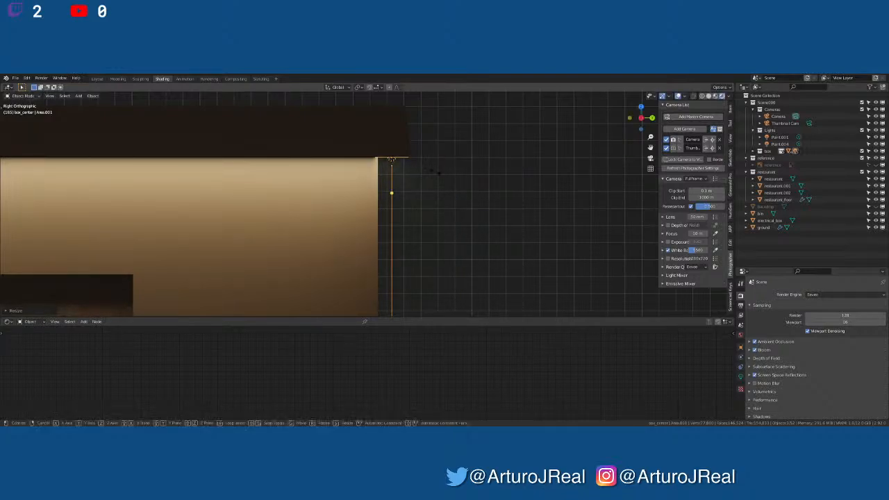
{"action": "key", "text": "g"}
{"action": "key", "text": "x"}
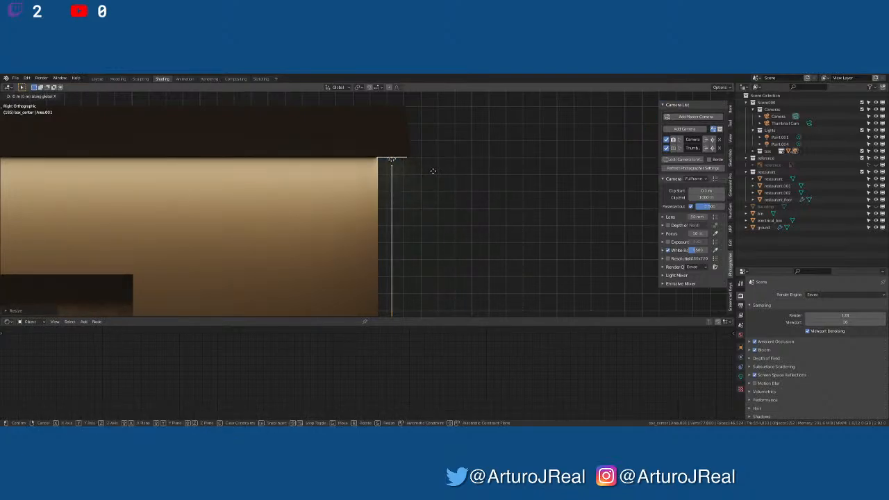
{"action": "left_click", "coordinate": [433, 171]}
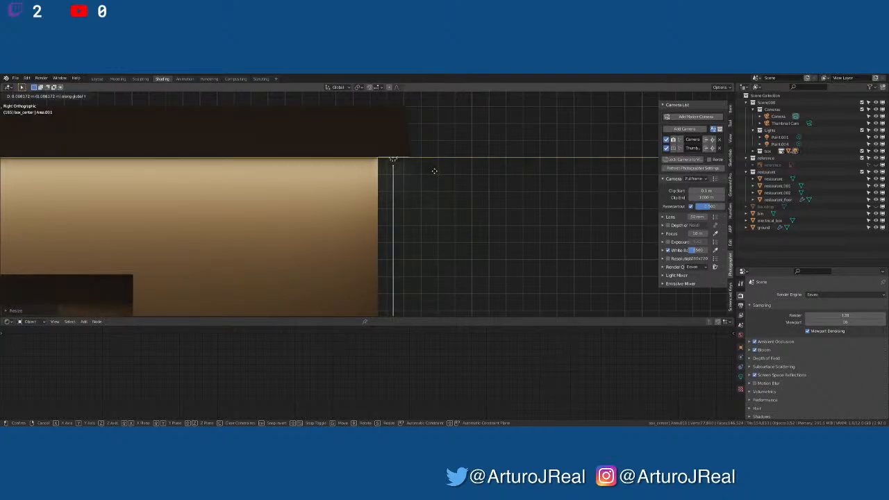
Make a linked duplicate of the area light under the end roof overhang, working in the front orthographic view
{"action": "middle_click_drag", "start_coordinate": [435, 172], "coordinate": [201, 202]}
{"action": "scroll", "coordinate": [413, 187], "scroll_direction": "down", "scroll_amount": 5}
{"action": "left_click", "coordinate": [182, 190]}
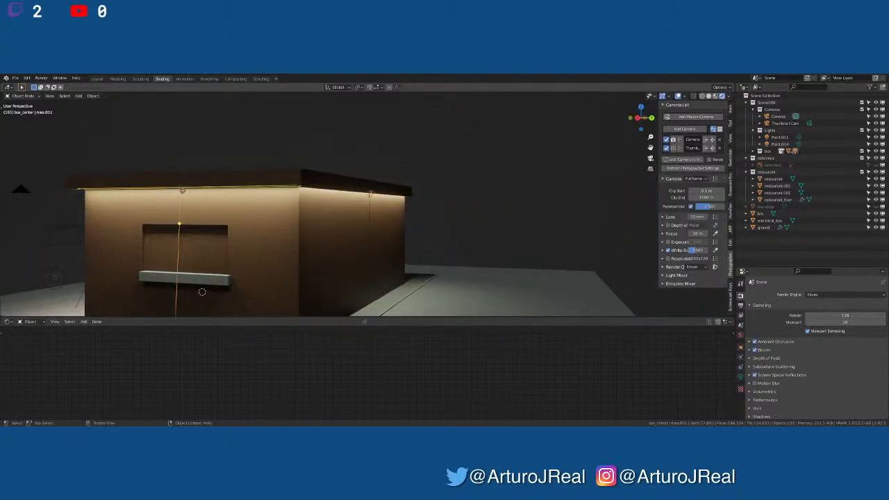
{"action": "key", "text": "KP_Decimal"}
{"action": "scroll", "coordinate": [182, 190], "scroll_direction": "down", "scroll_amount": 3}
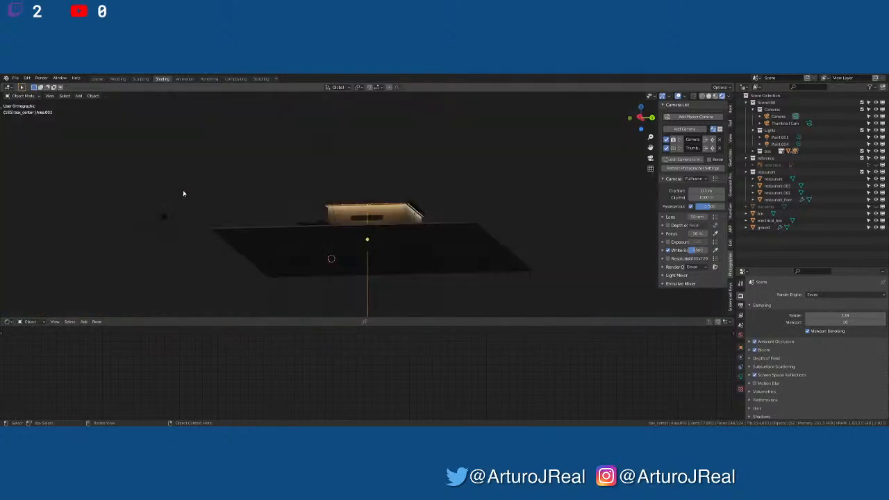
{"action": "key", "text": "KP_3"}
{"action": "key", "text": "KP_1"}
{"action": "scroll", "coordinate": [420, 209], "scroll_direction": "up", "scroll_amount": 5}
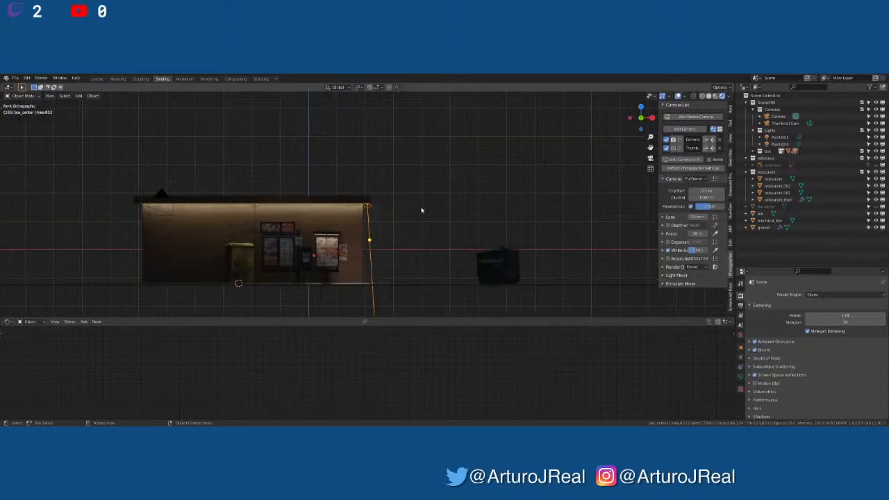
{"action": "scroll", "coordinate": [412, 210], "scroll_direction": "down", "scroll_amount": 4}
{"action": "middle_click_drag", "start_coordinate": [372, 214], "coordinate": [442, 214], "text": "shift"}
{"action": "key", "text": "shift+d"}
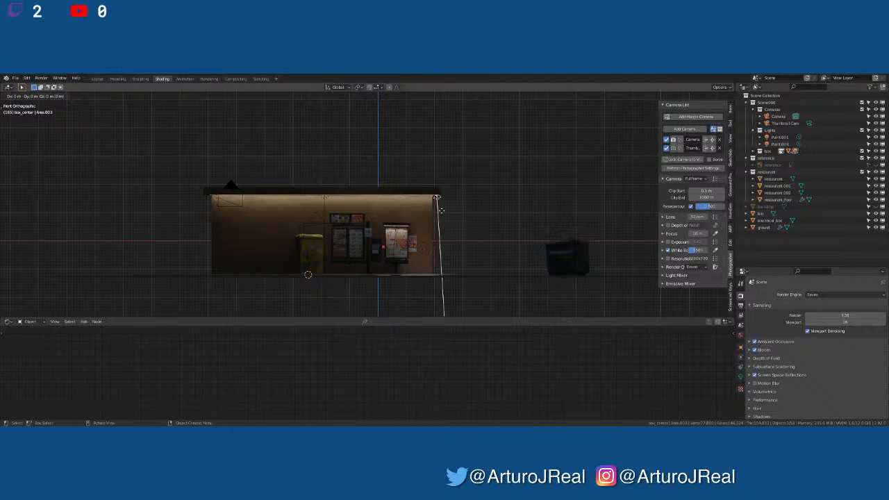
{"action": "key", "text": "x"}
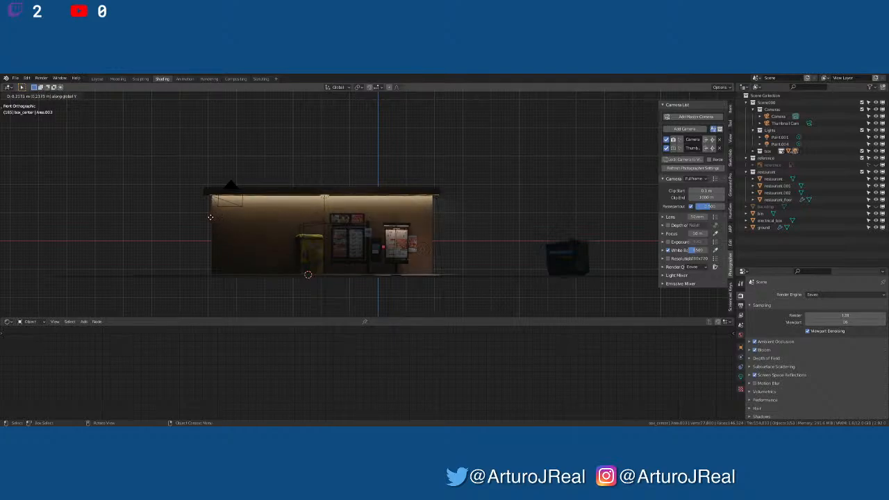
{"action": "right_click", "coordinate": [120, 211]}
Move the duplicated area light along X to just beyond the opposite end of the building
{"action": "key", "text": "g"}
{"action": "key", "text": "x"}
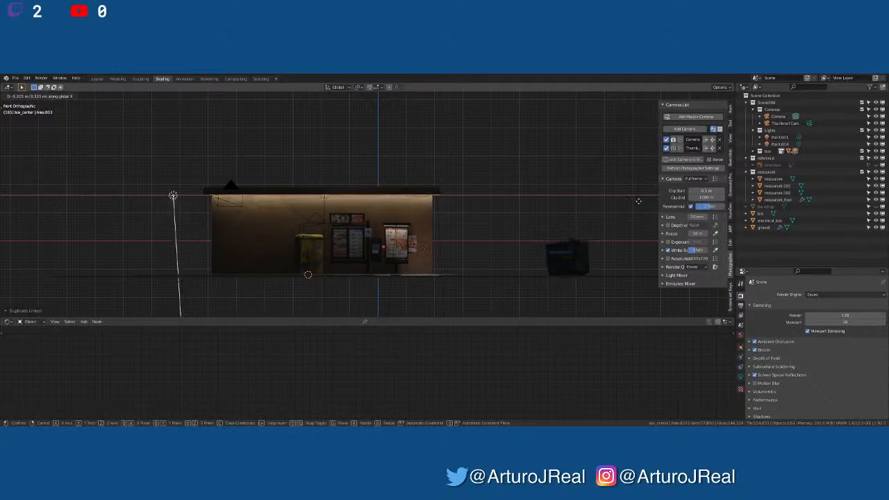
{"action": "left_click", "coordinate": [657, 205]}
{"action": "scroll", "coordinate": [634, 207], "scroll_direction": "up", "scroll_amount": 1}
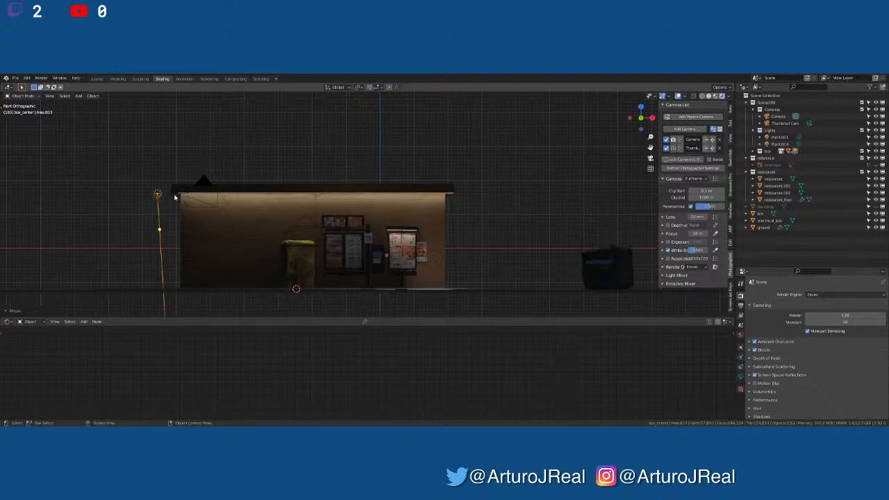
{"action": "key", "text": "r"}
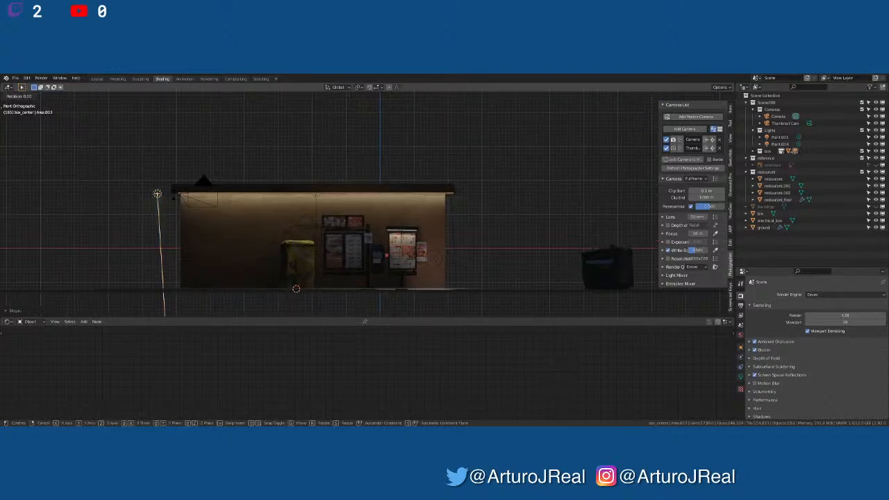
{"action": "key", "text": "y"}
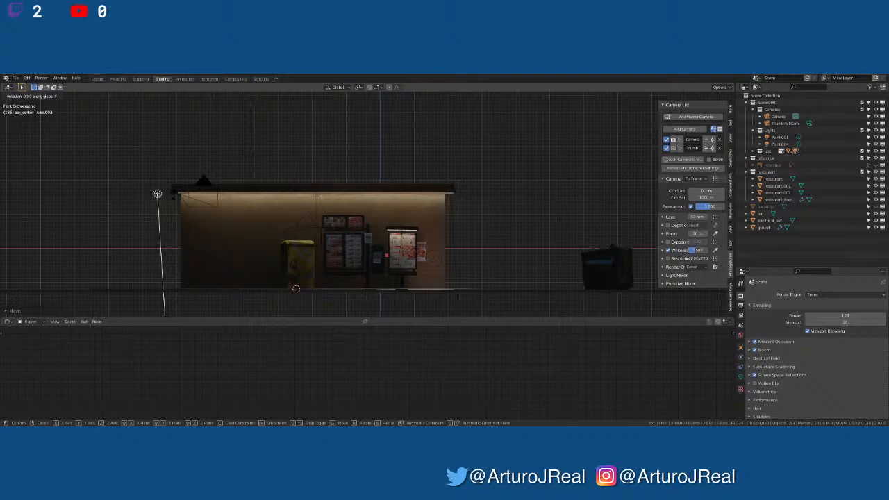
{"action": "type", "text": "180"}
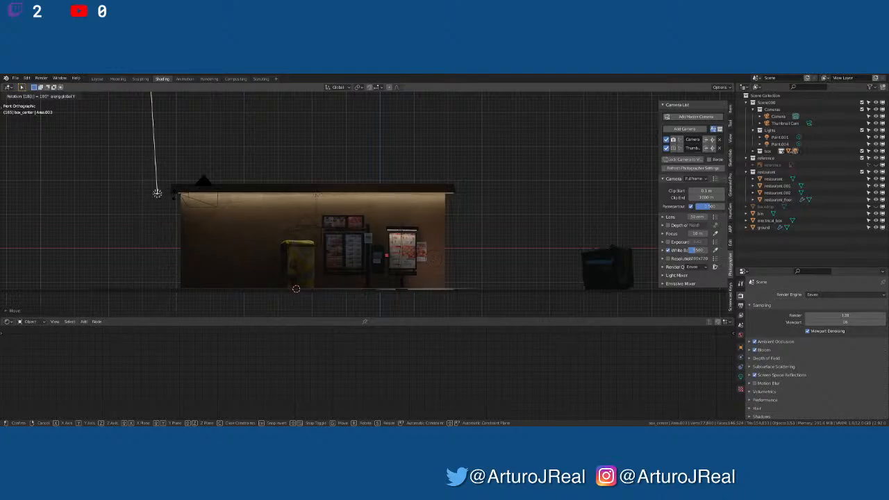
{"action": "key", "text": "Escape"}
Rotate the duplicated area light 180° about Z so it faces the opposite way
{"action": "type", "text": "r"}
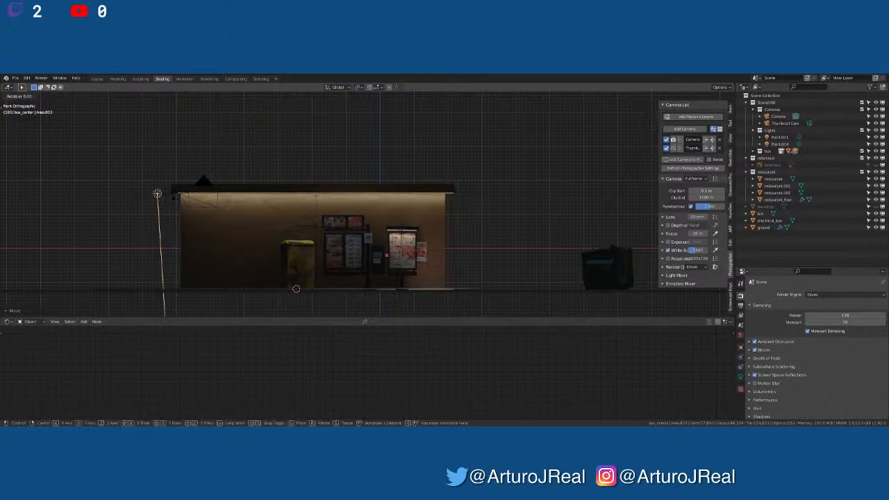
{"action": "type", "text": "z1"}
{"action": "key", "text": "Return"}
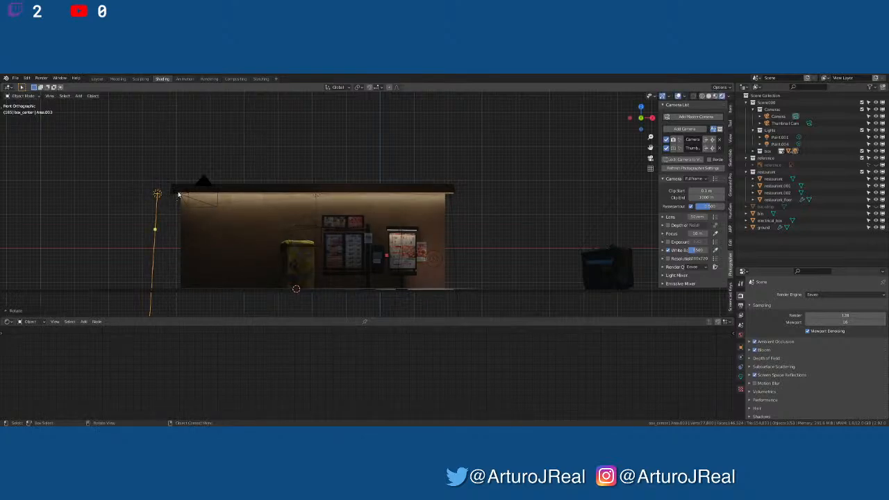
Move the duplicated area light along X to sit under the roof overhang at that end of the building
{"action": "scroll", "coordinate": [178, 195], "scroll_direction": "up", "scroll_amount": 3}
{"action": "scroll", "coordinate": [182, 193], "scroll_direction": "down", "scroll_amount": 2}
{"action": "middle_click_drag", "start_coordinate": [186, 186], "coordinate": [266, 183], "text": "shift"}
{"action": "scroll", "coordinate": [267, 181], "scroll_direction": "up", "scroll_amount": 2}
{"action": "key", "text": "g"}
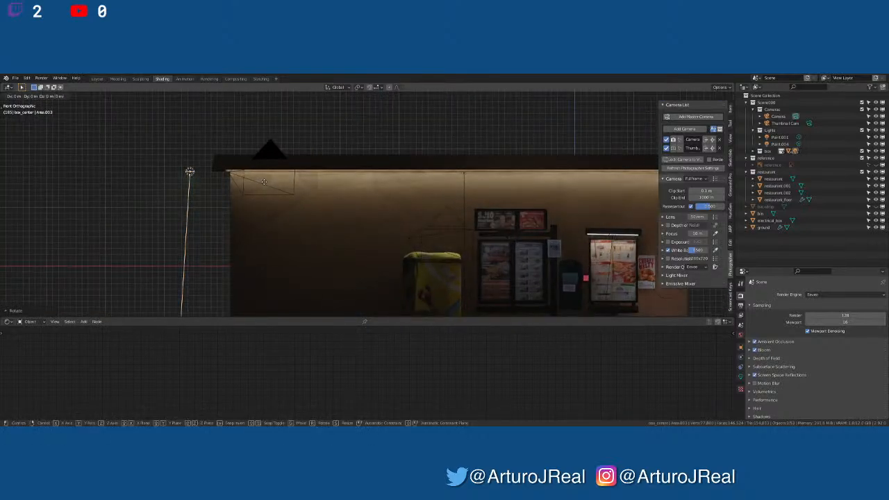
{"action": "key", "text": "x"}
{"action": "left_click", "coordinate": [327, 183]}
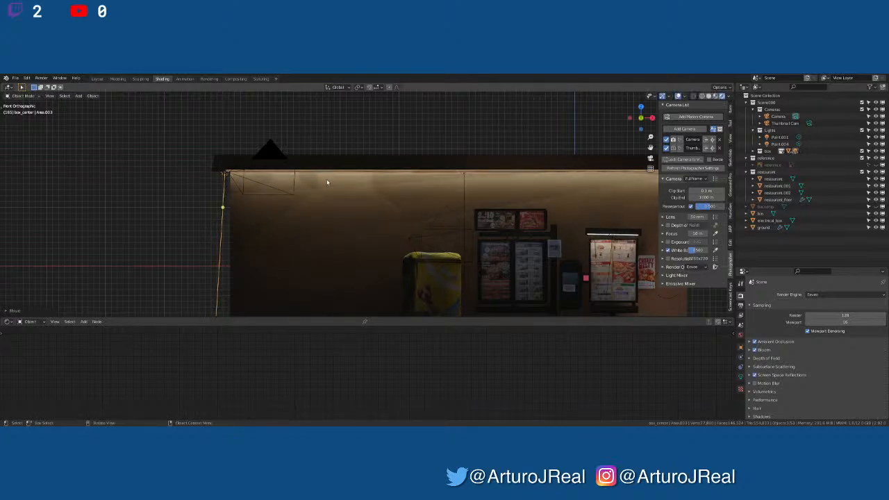
Fine-tune the duplicated area light along Z and X so it sits close against the roof's underside beside the wall
{"action": "middle_click_drag", "start_coordinate": [327, 183], "coordinate": [348, 188]}
{"action": "key", "text": "g"}
{"action": "key", "text": "z"}
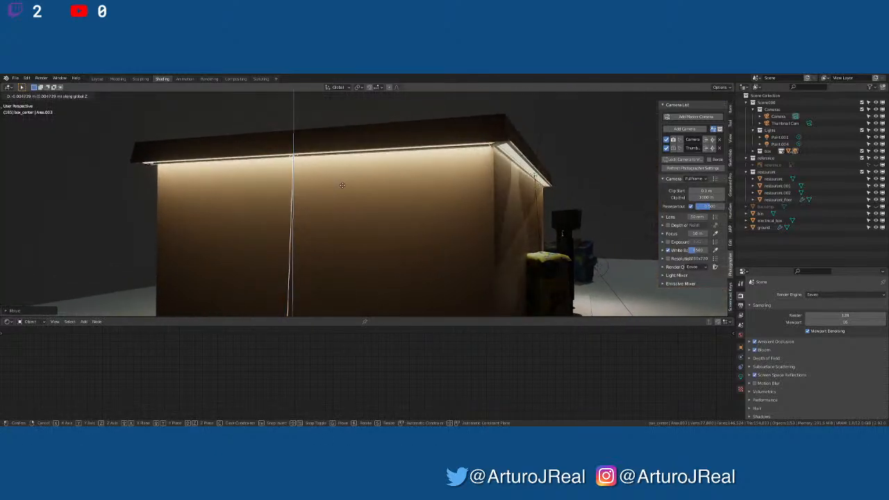
{"action": "left_click", "coordinate": [440, 190]}
{"action": "middle_click_drag", "start_coordinate": [440, 190], "coordinate": [407, 192]}
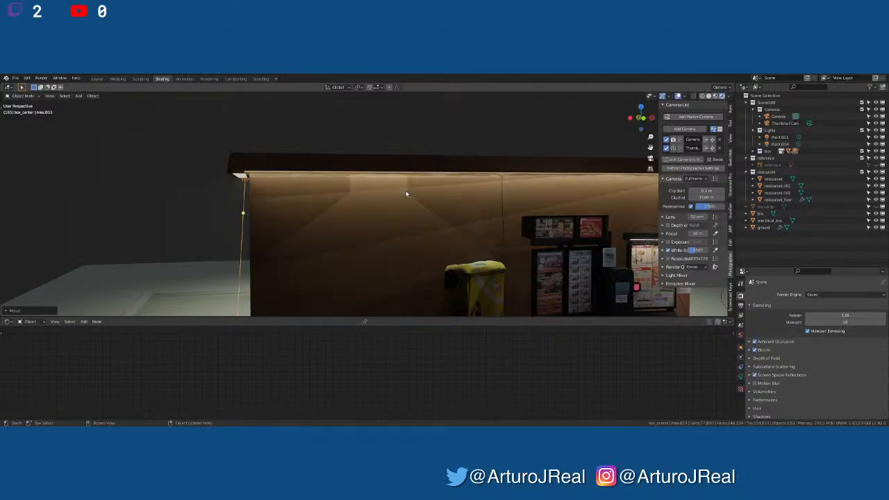
{"action": "key", "text": "g"}
{"action": "key", "text": "x"}
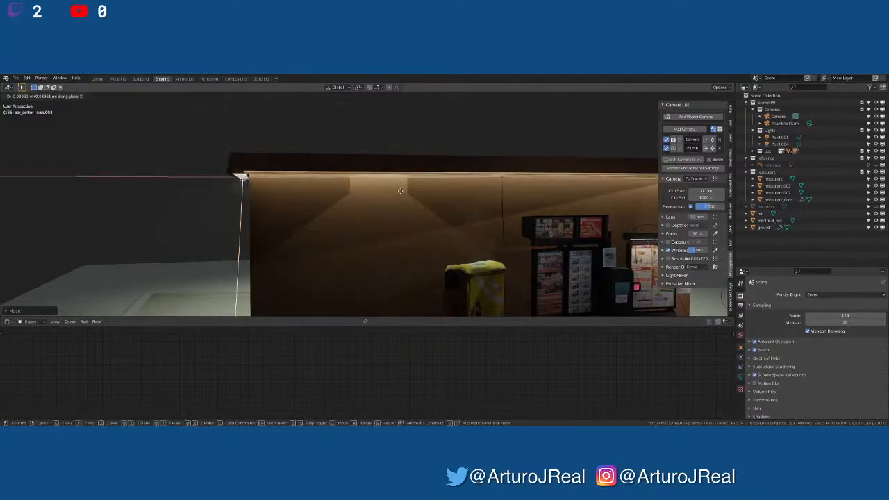
{"action": "left_click", "coordinate": [401, 191]}
Examine the roof lighting, the ground and the electrical box through the scene camera
{"action": "middle_click_drag", "start_coordinate": [502, 180], "coordinate": [482, 207]}
{"action": "scroll", "coordinate": [490, 193], "scroll_direction": "down", "scroll_amount": 3}
{"action": "key", "text": "KP_0"}
{"action": "scroll", "coordinate": [505, 182], "scroll_direction": "down", "scroll_amount": 2}
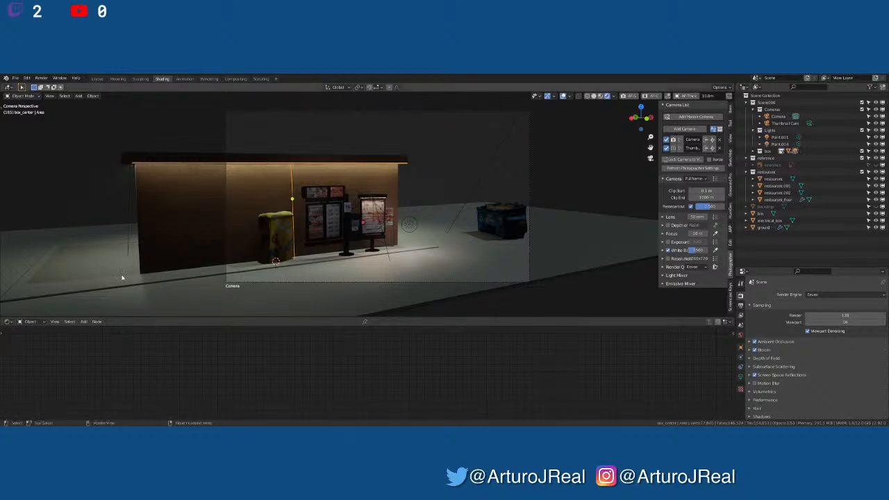
{"action": "left_click", "coordinate": [275, 257]}
{"action": "left_click", "coordinate": [432, 190]}
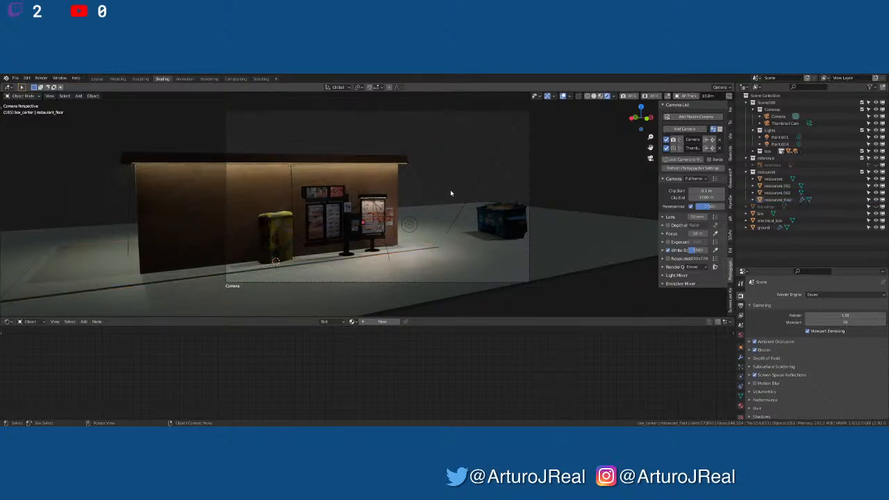
{"action": "scroll", "coordinate": [447, 200], "scroll_direction": "up", "scroll_amount": 1}
{"action": "middle_click_drag", "start_coordinate": [448, 205], "coordinate": [440, 197], "text": "shift"}
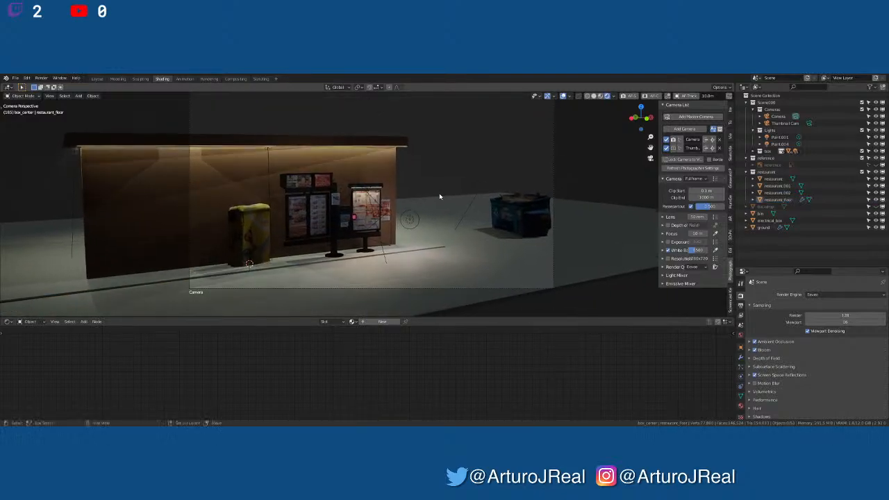
{"action": "left_click", "coordinate": [251, 230]}
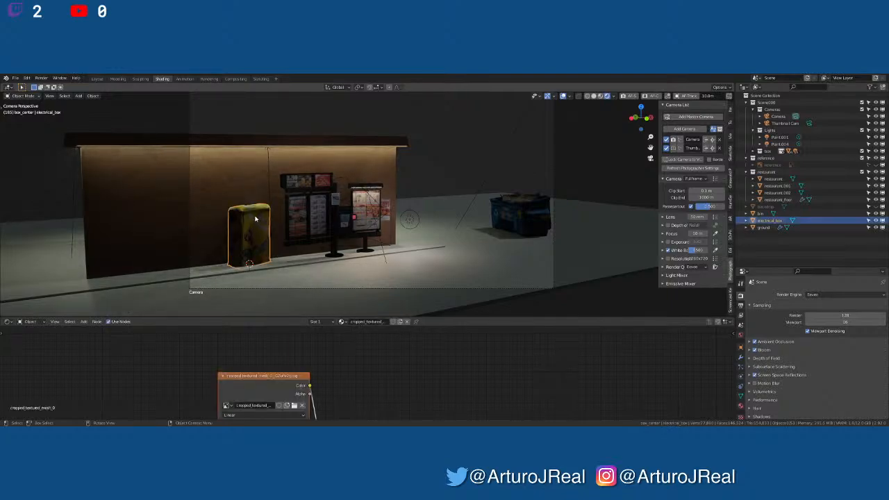
{"action": "scroll", "coordinate": [323, 201], "scroll_direction": "down", "scroll_amount": 1}
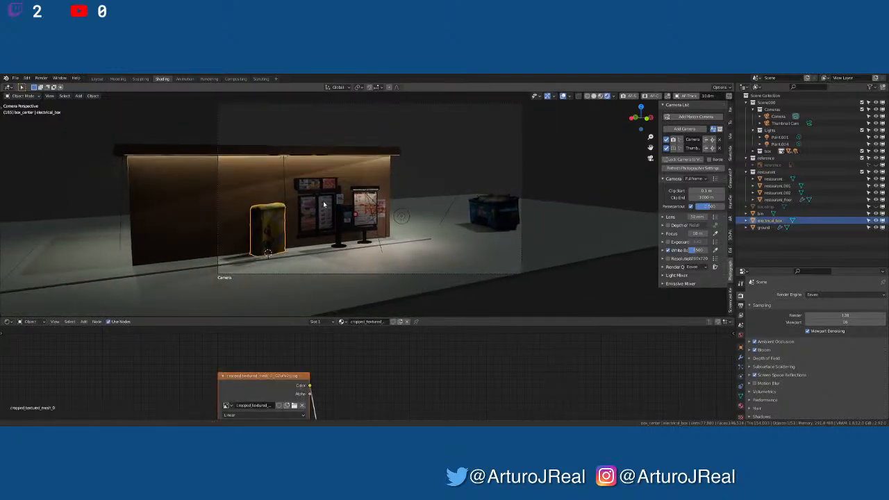
Move the bin about 0.09 m along X towards the building and save the file
{"action": "left_click", "coordinate": [500, 204]}
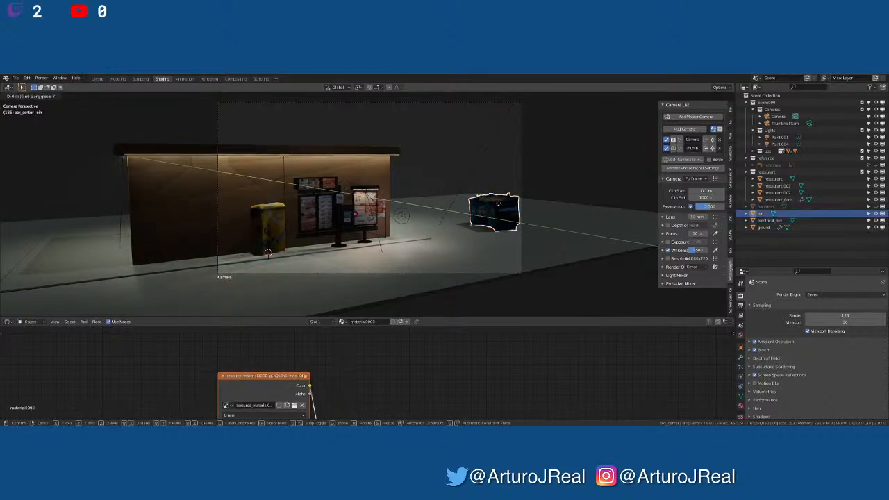
{"action": "key", "text": "g"}
{"action": "key", "text": "x"}
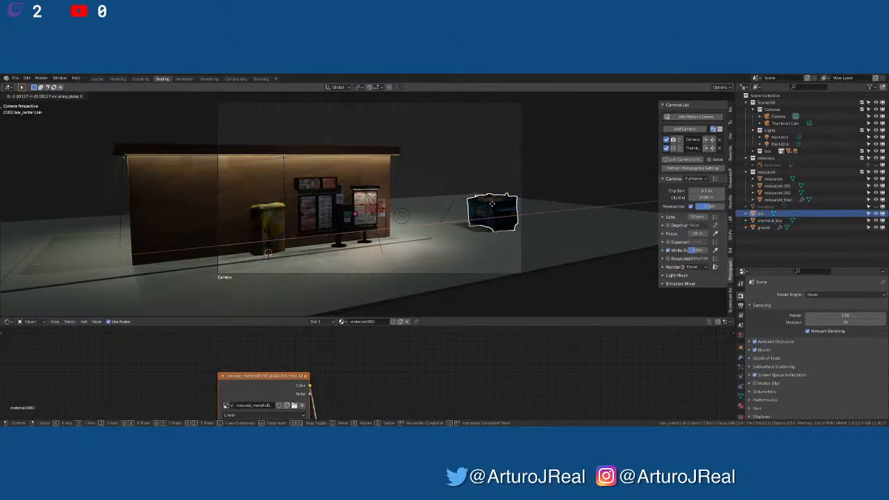
{"action": "left_click", "coordinate": [492, 206]}
{"action": "scroll", "coordinate": [453, 215], "scroll_direction": "up", "scroll_amount": 3}
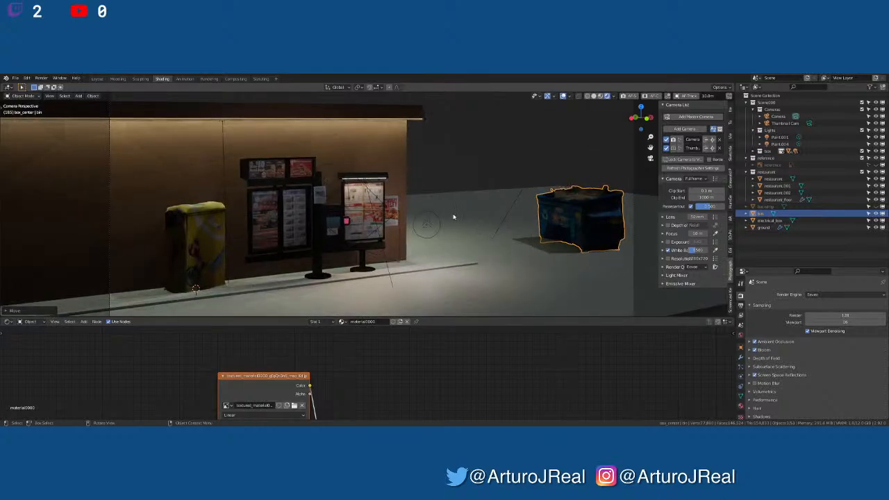
{"action": "scroll", "coordinate": [450, 218], "scroll_direction": "down", "scroll_amount": 2}
{"action": "key", "text": "ctrl+s"}
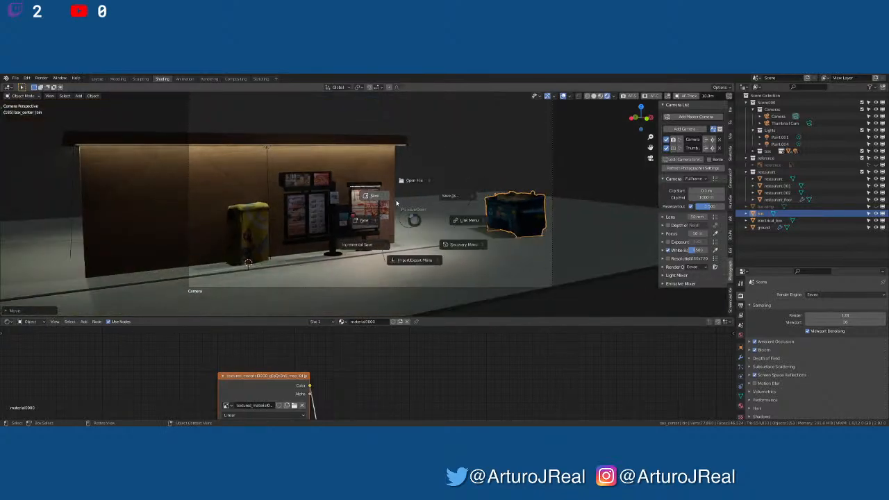
{"action": "left_click", "coordinate": [395, 201]}
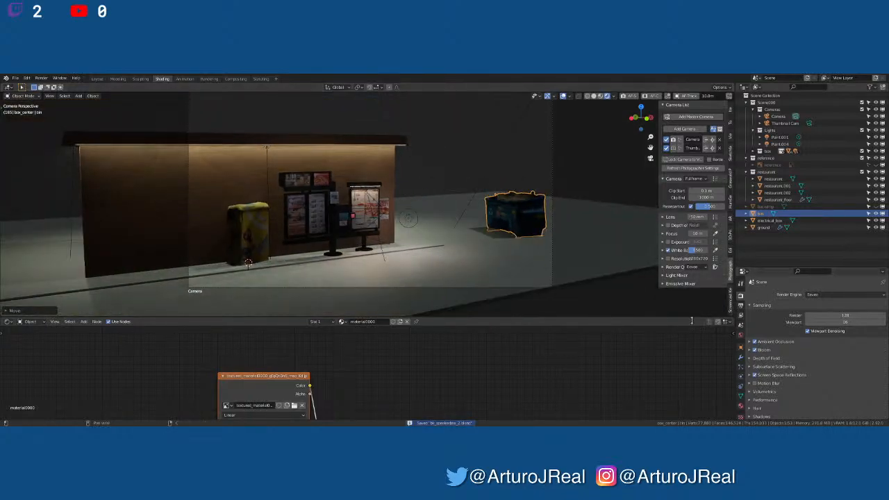
Switch the shader editor to the World nodes, try a World Light strength of 0 and set it back to 0.1
{"action": "left_click", "coordinate": [30, 322]}
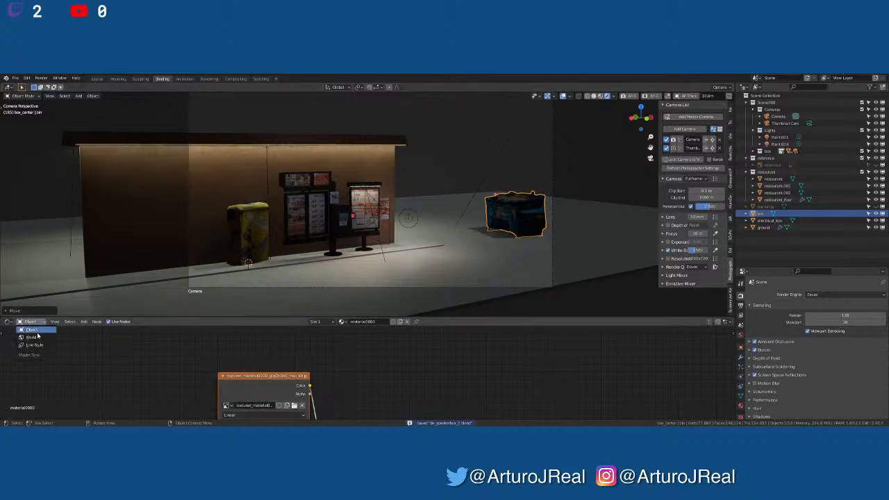
{"action": "left_click", "coordinate": [32, 337]}
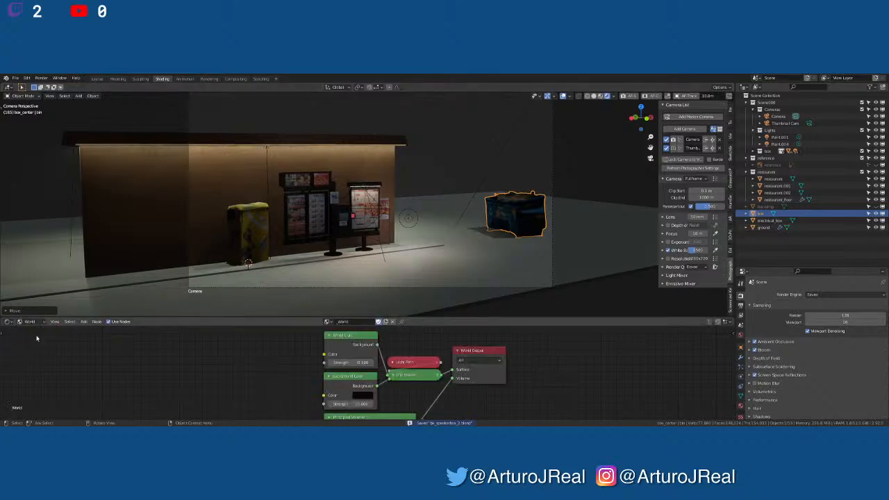
{"action": "double_click", "coordinate": [357, 362]}
{"action": "type", "text": "0.0"}
{"action": "key", "text": "Return"}
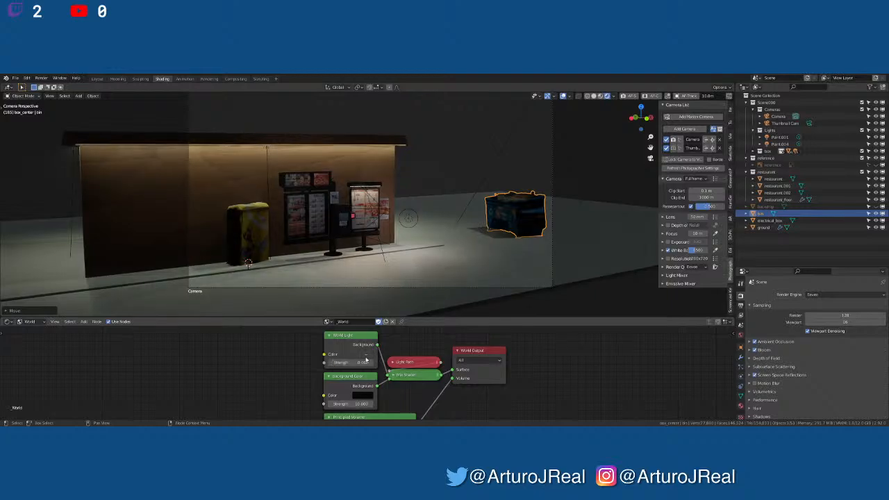
{"action": "double_click", "coordinate": [367, 362]}
{"action": "type", "text": "0.1"}
{"action": "key", "text": "Return"}
Set the Background Color node's strength to 1
{"action": "left_click_drag", "start_coordinate": [366, 403], "coordinate": [314, 404]}
{"action": "left_click", "coordinate": [361, 404]}
{"action": "type", "text": "1"}
{"action": "key", "text": "Return"}
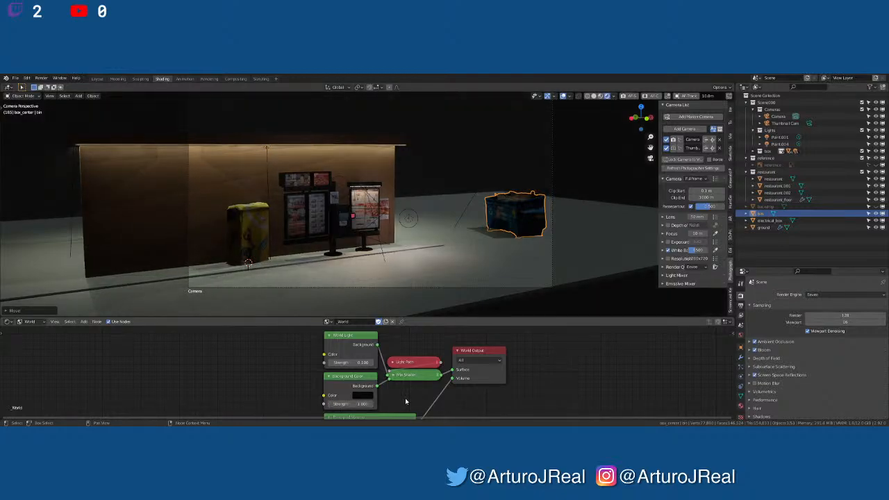
Save the file and switch the scene's render engine from Eevee to Cycles
{"action": "scroll", "coordinate": [334, 363], "scroll_direction": "down", "scroll_amount": 1}
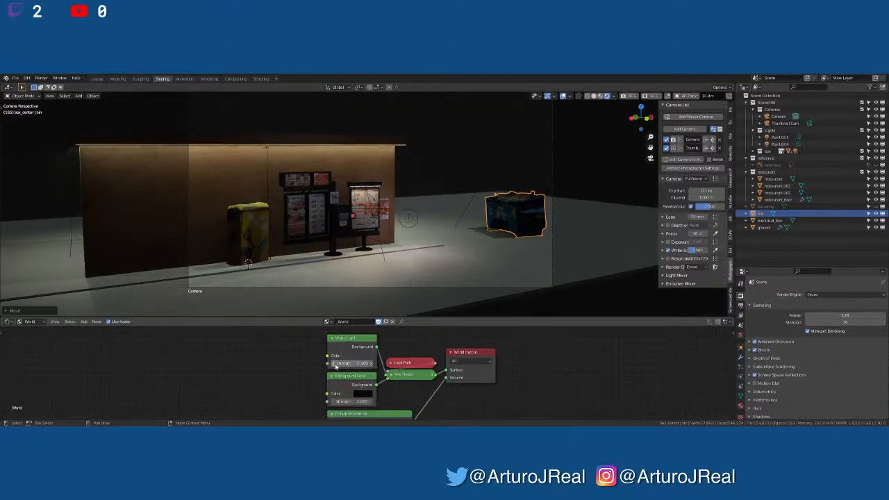
{"action": "mouse_move", "coordinate": [309, 371]}
{"action": "middle_mouse_down"}
{"action": "mouse_move", "coordinate": [296, 396]}
{"action": "mouse_move", "coordinate": [323, 376]}
{"action": "middle_mouse_up"}
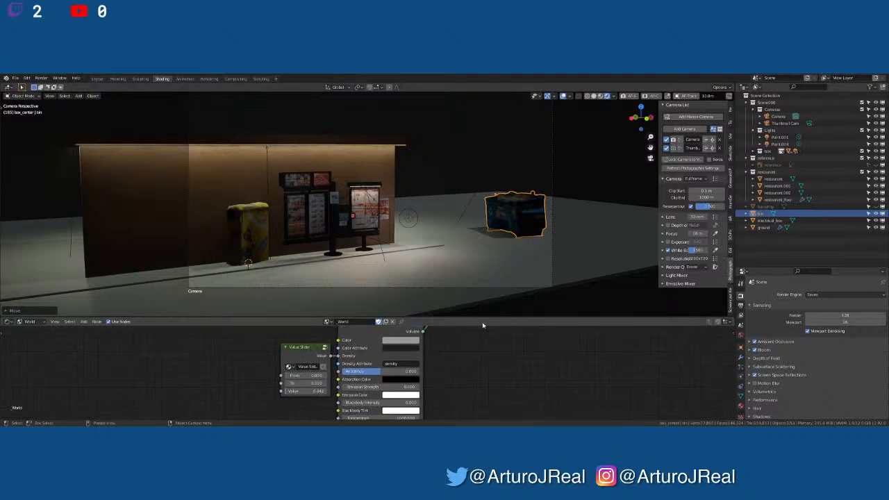
{"action": "key", "text": "ctrl+s"}
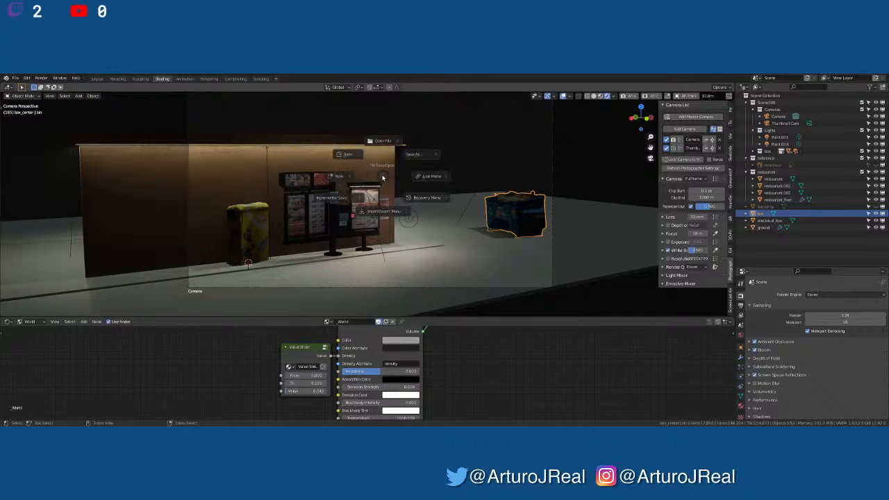
{"action": "left_click", "coordinate": [352, 156]}
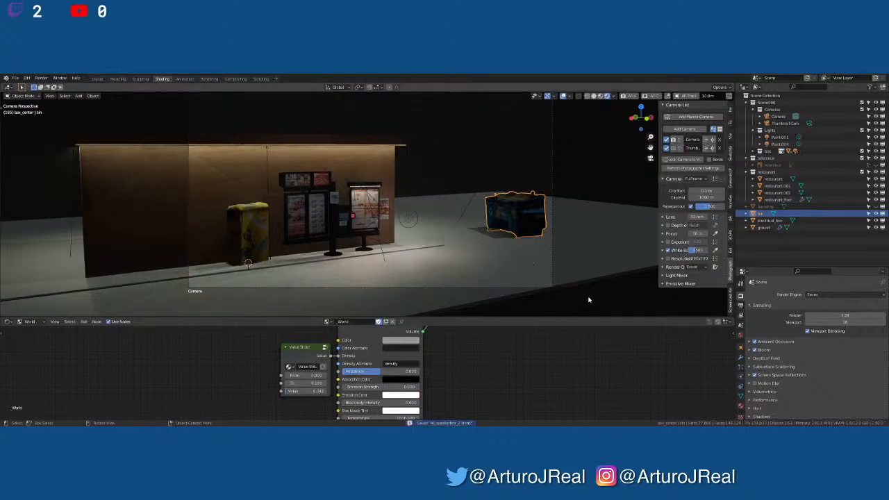
{"action": "left_click", "coordinate": [824, 297]}
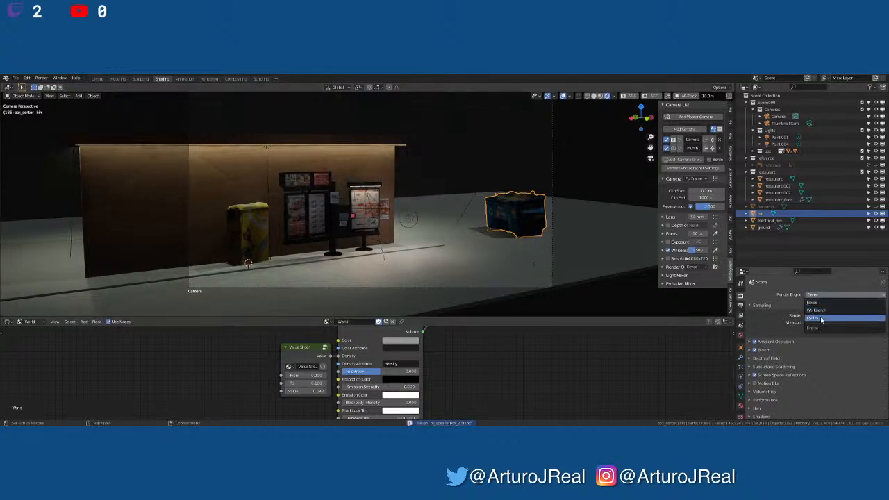
{"action": "left_click", "coordinate": [816, 318]}
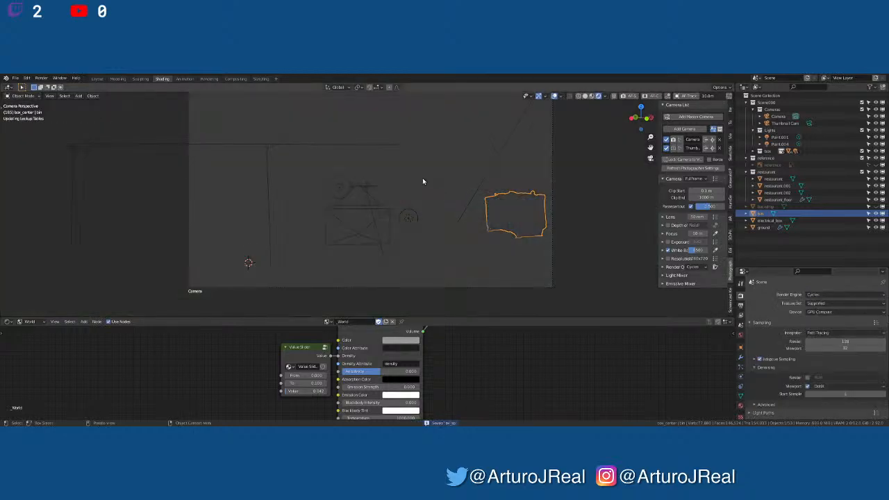